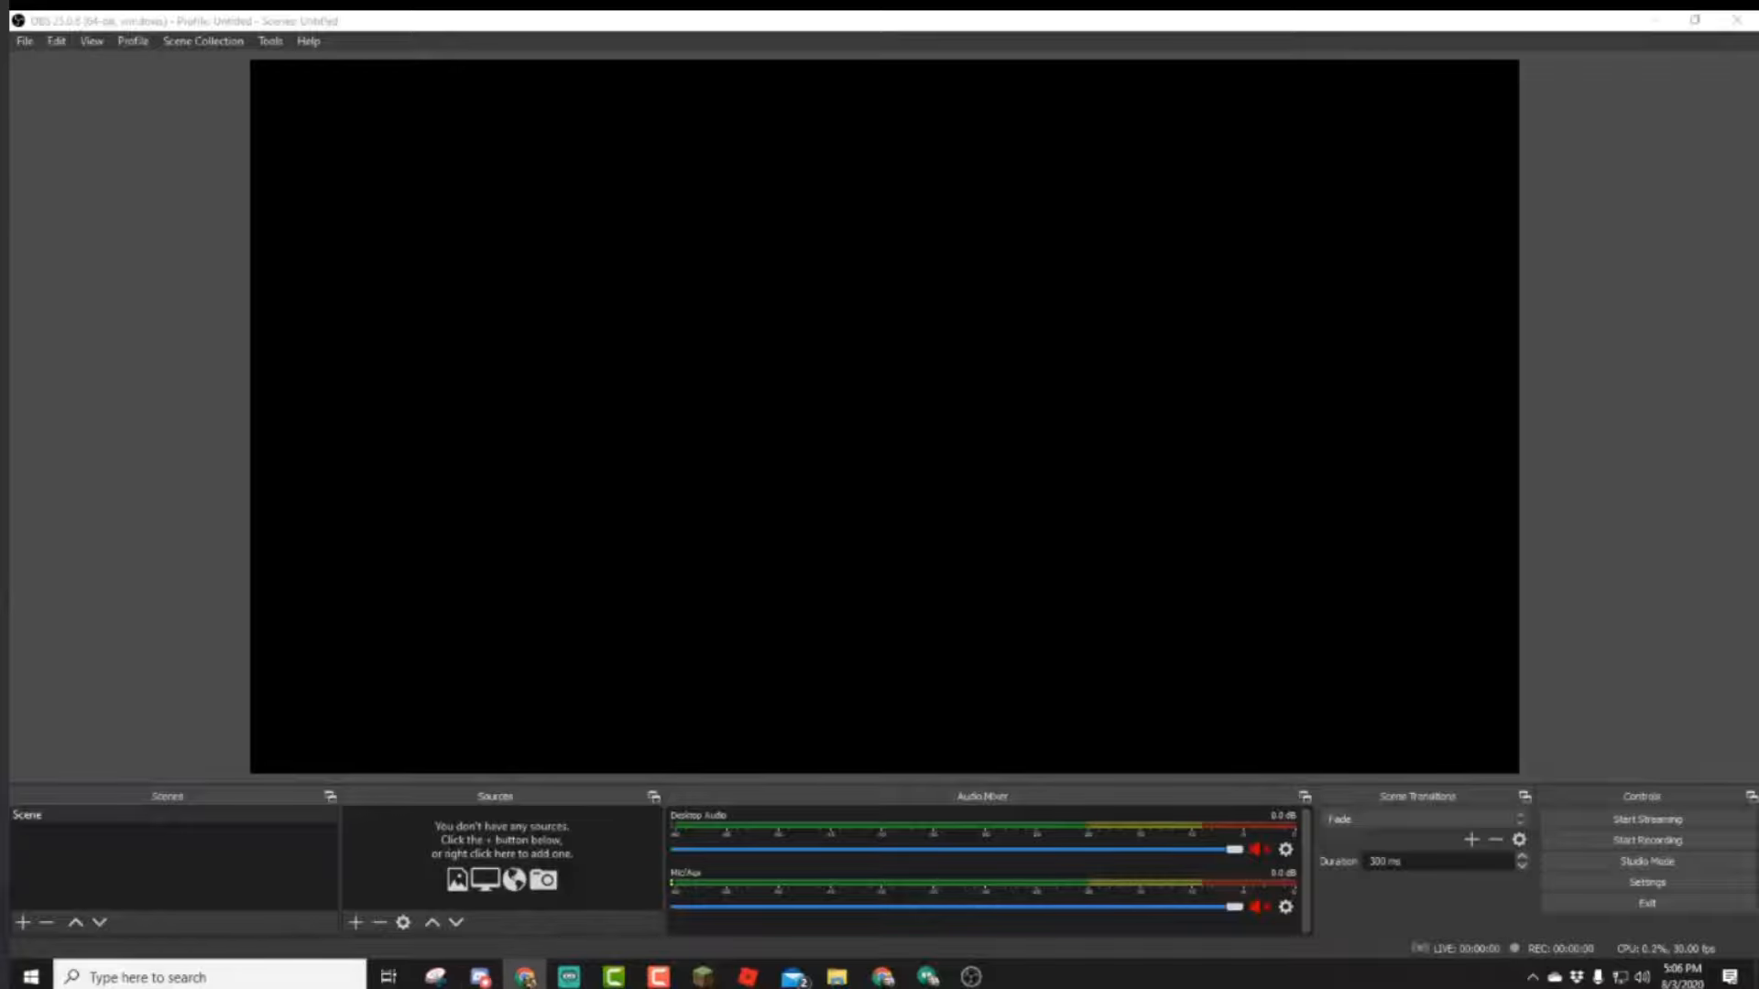
Examine the OBS Studio download options on the obsproject.com home page in the browser.
drag(687, 193, 687, 20)
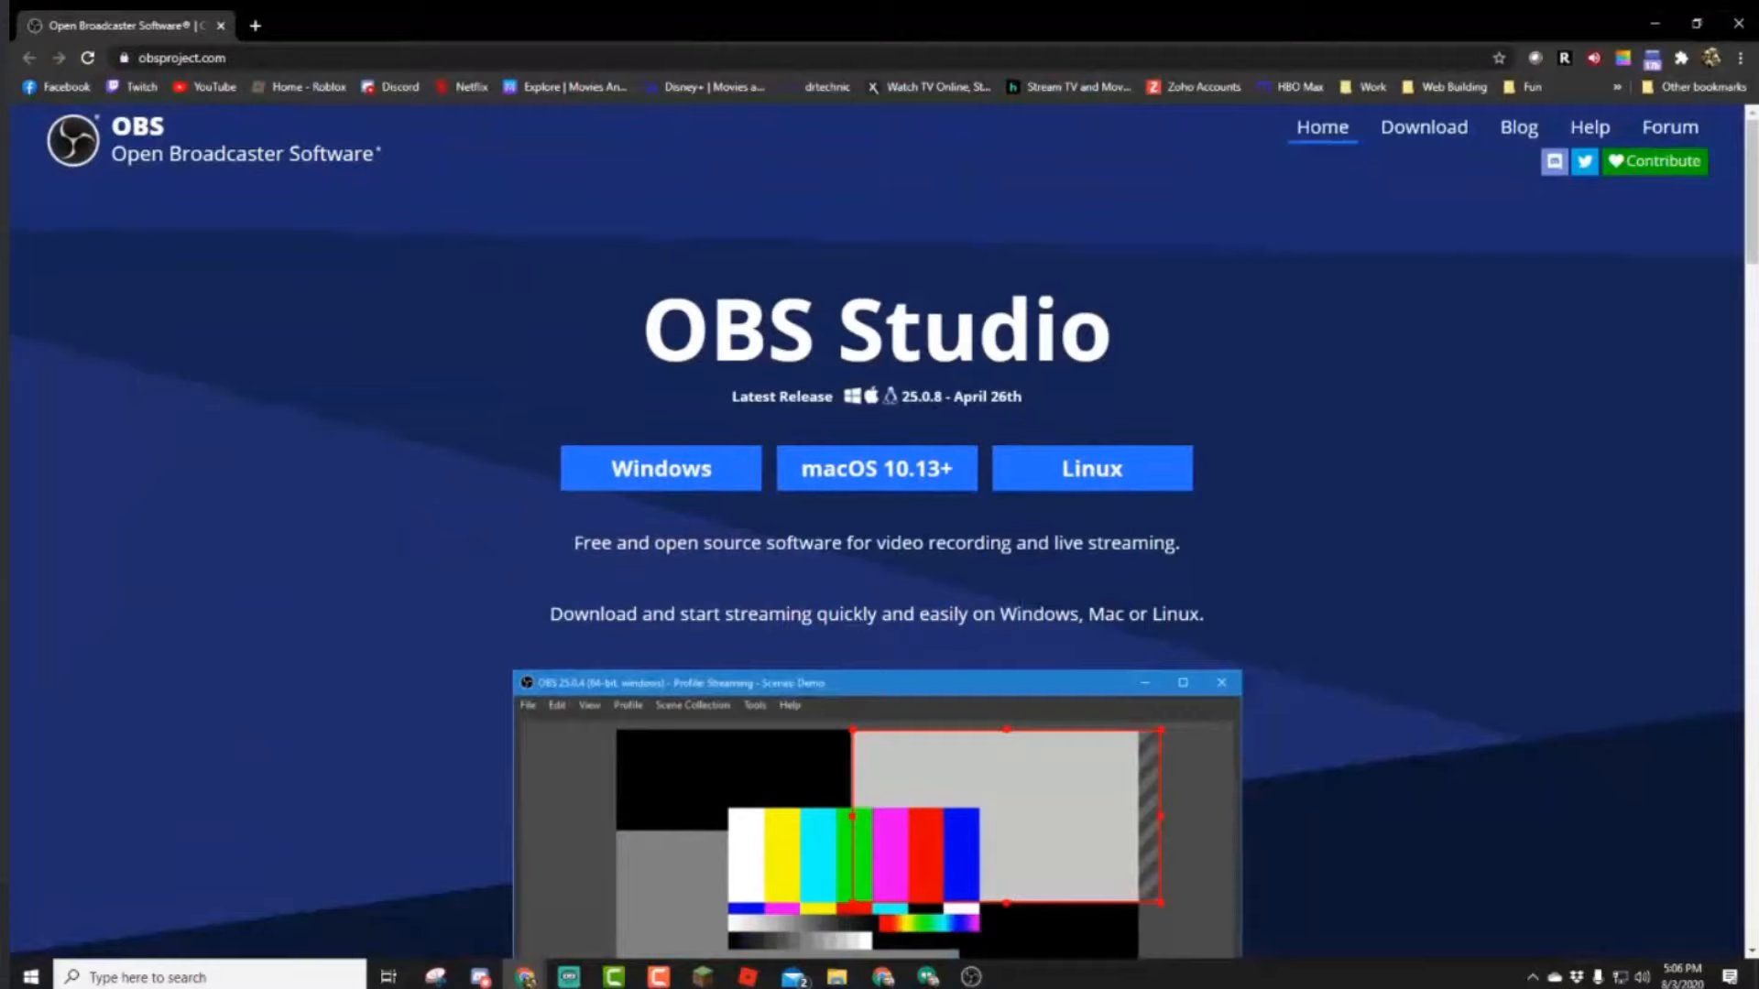
scroll(1020, 599, down, 4)
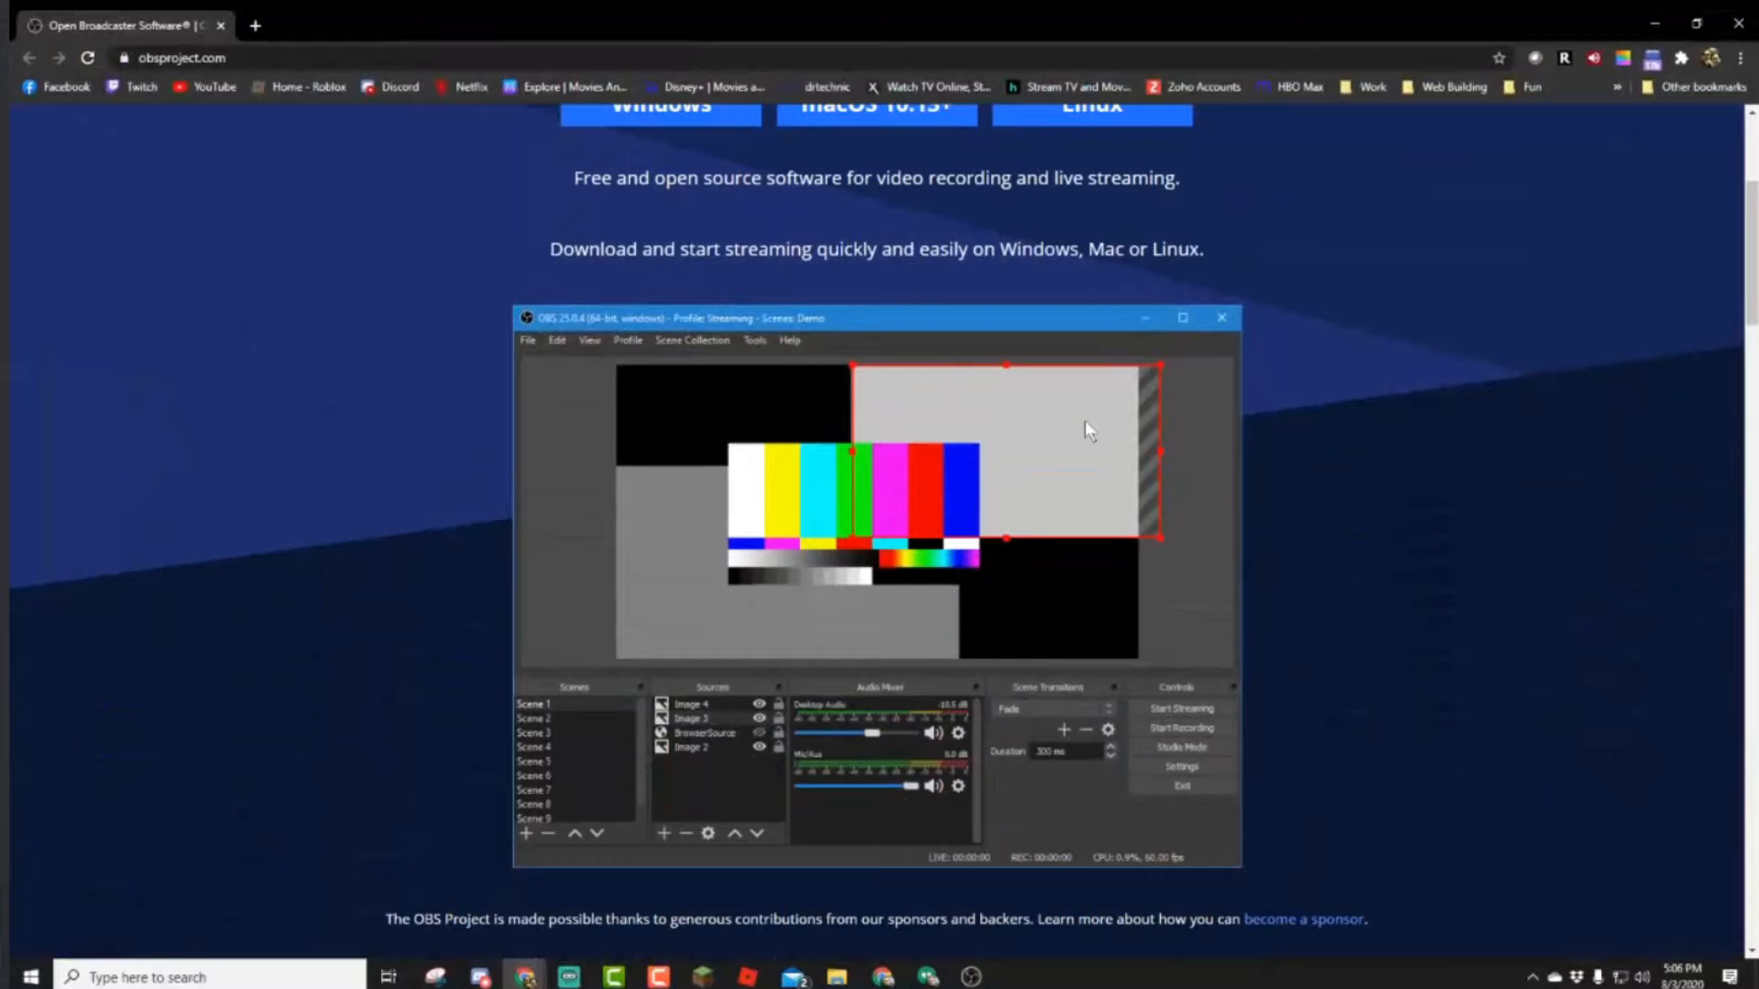
scroll(1215, 524, up, 3)
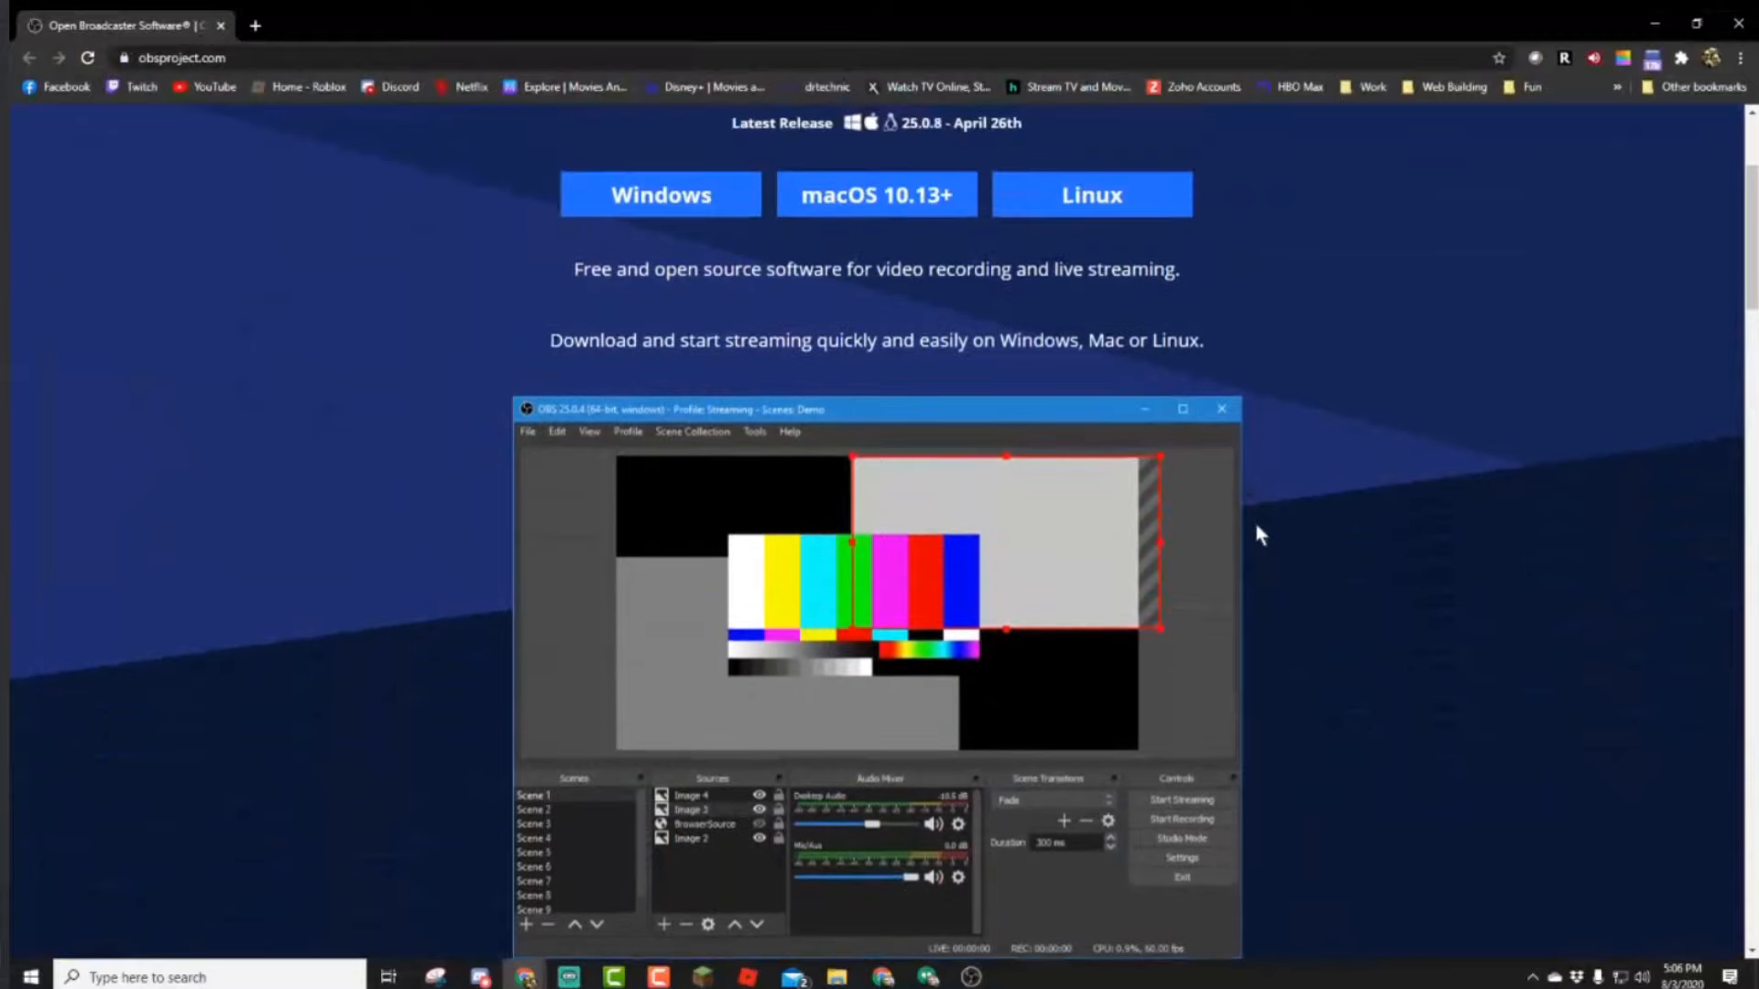
scroll(1286, 535, up, 1)
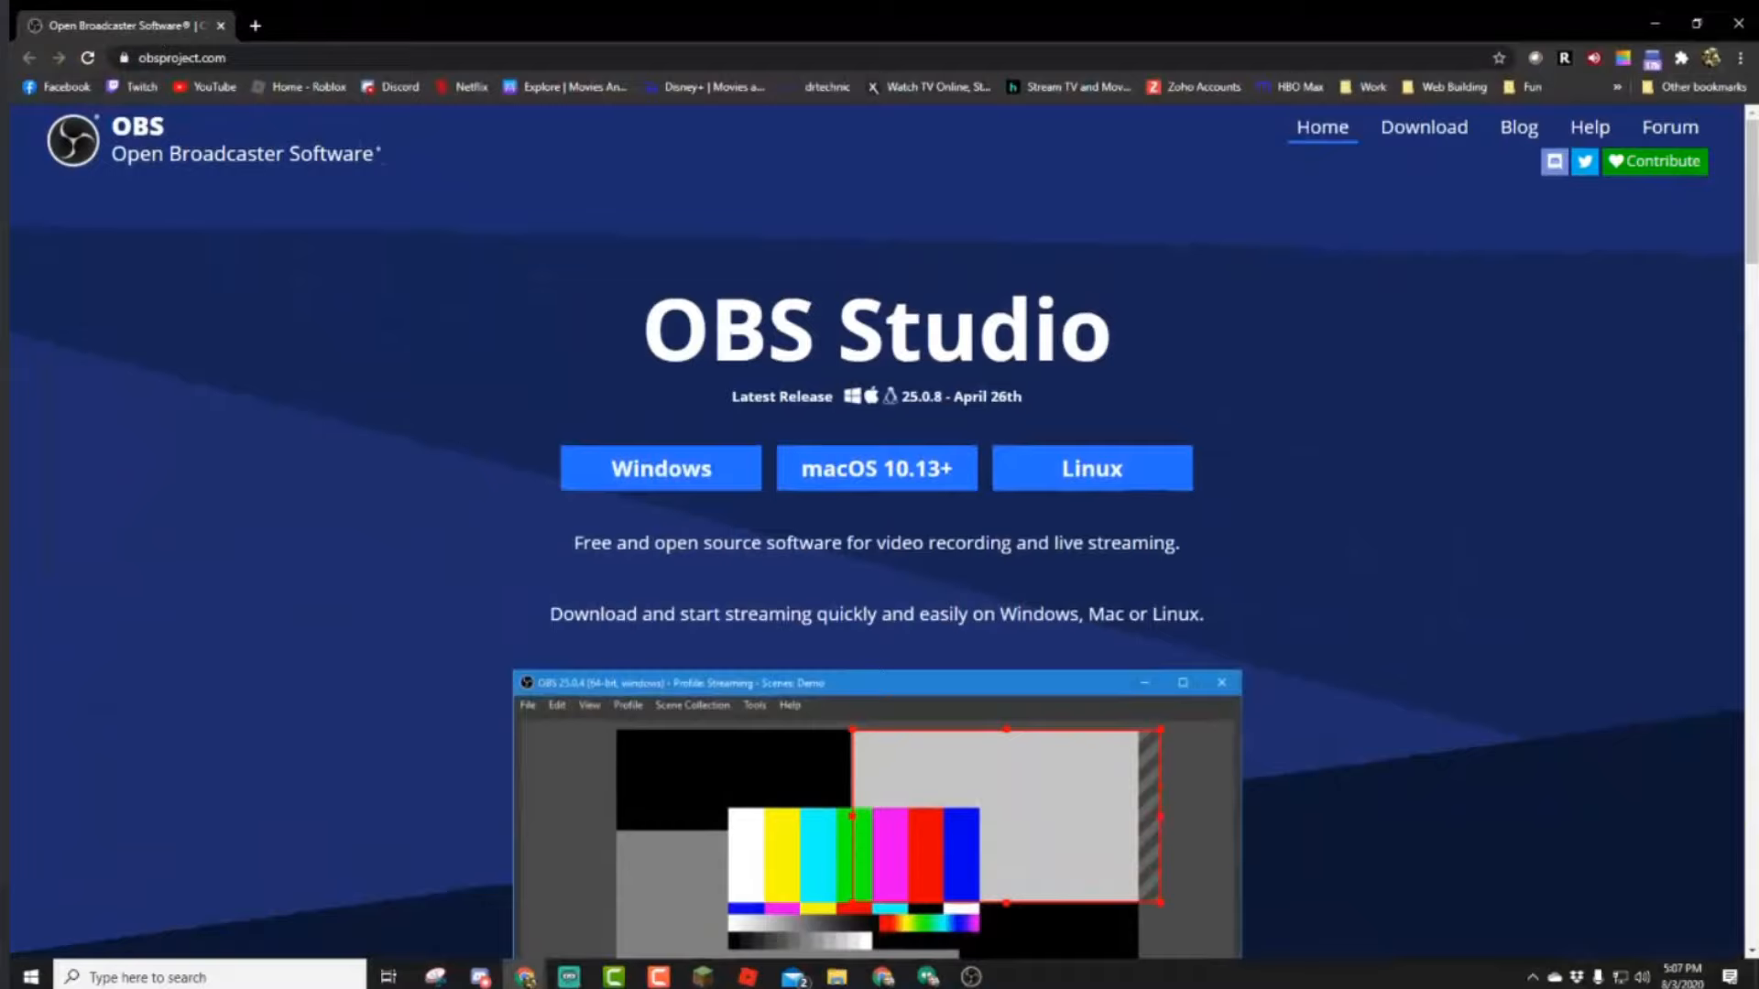
drag(131, 29, 2, 275)
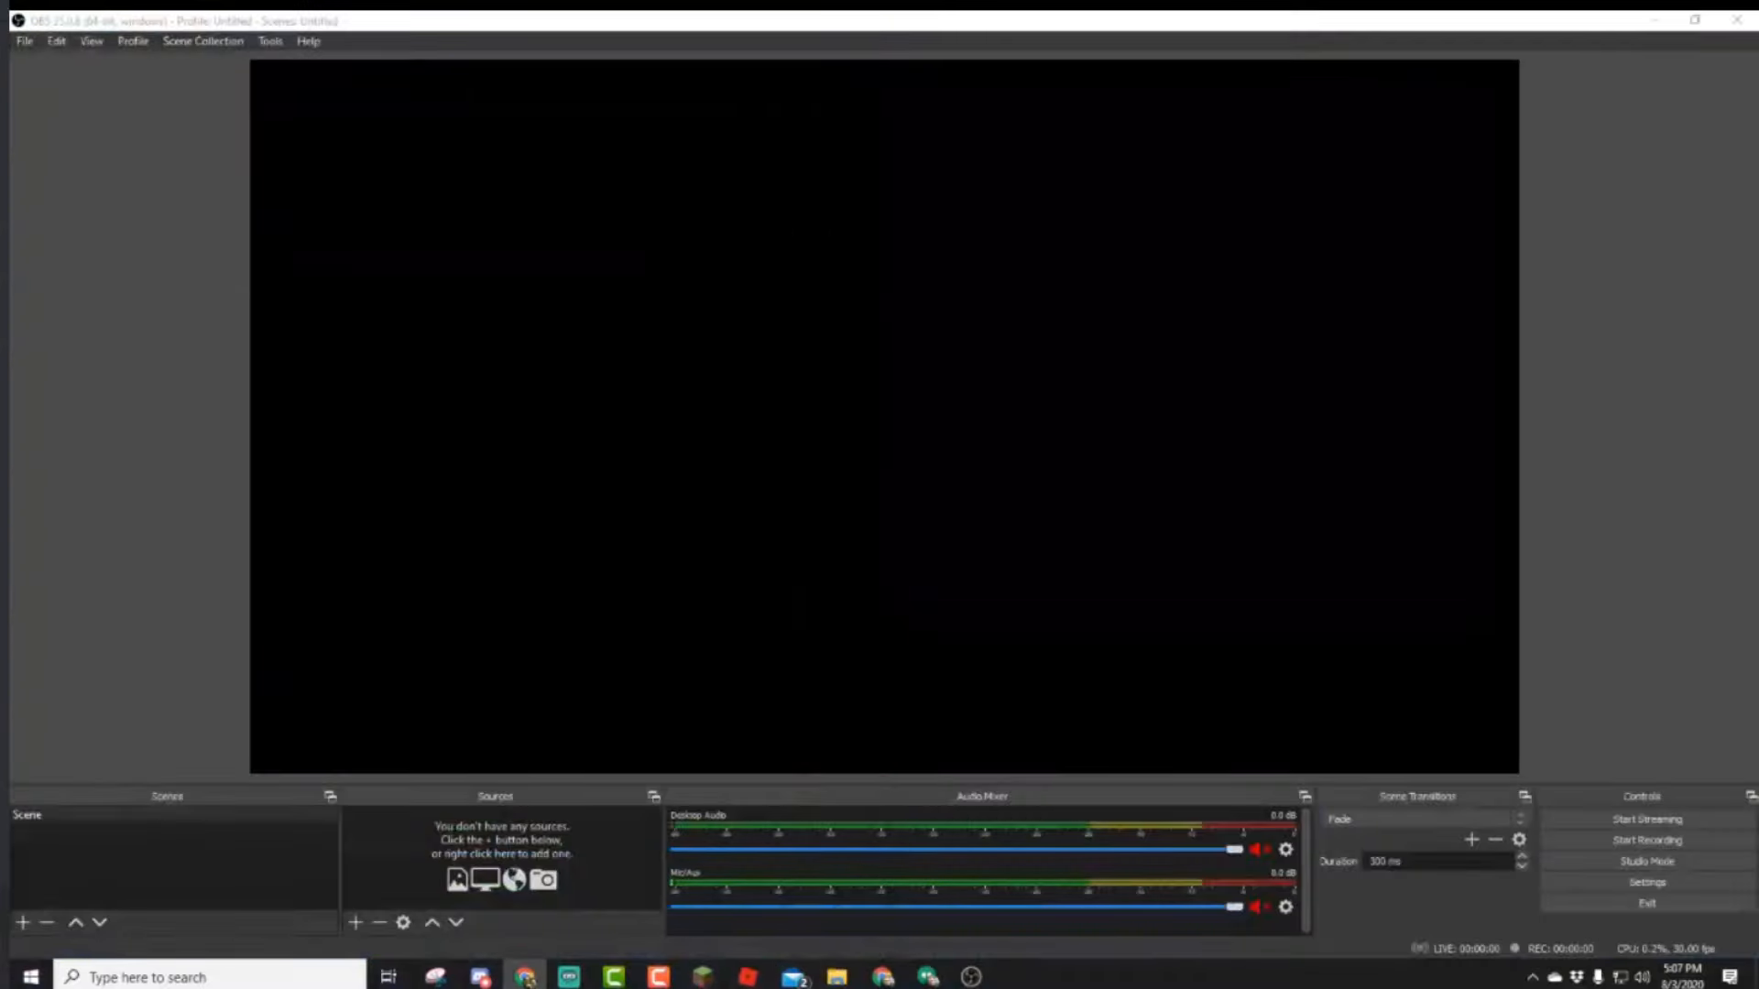
Switch to OBS, start the Auto-Configuration Wizard and accept the option optimizing for streaming with recording secondary.
click(441, 161)
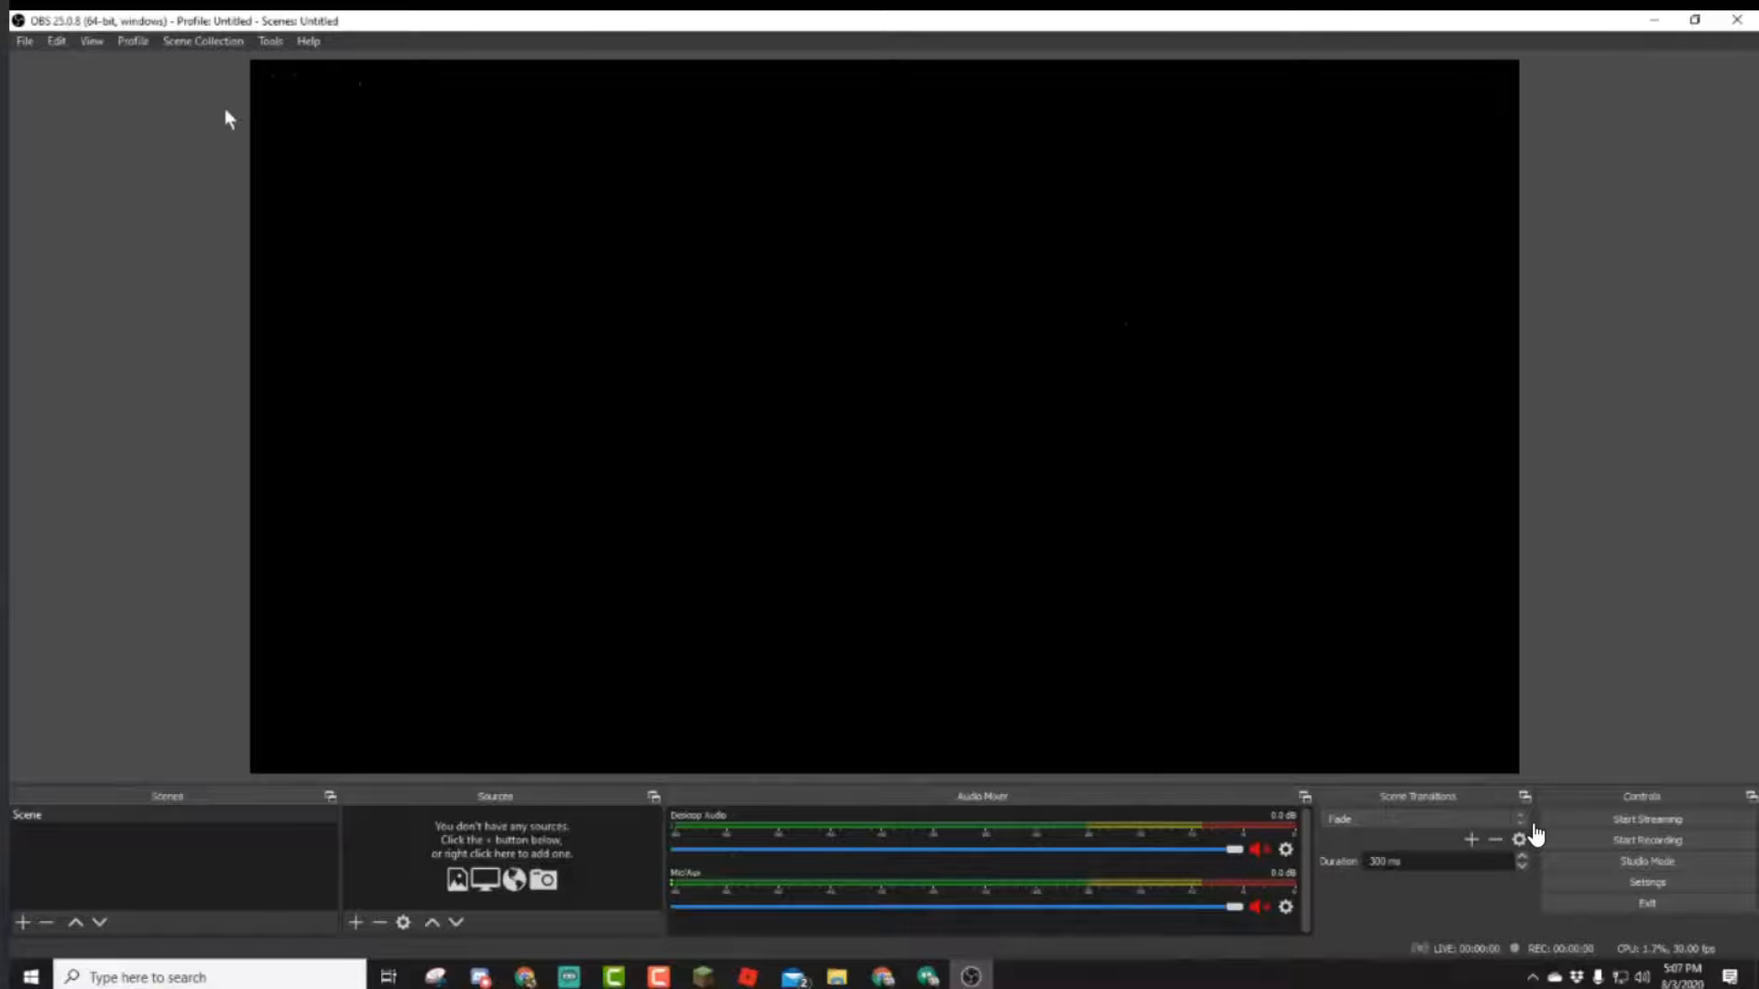
click(272, 42)
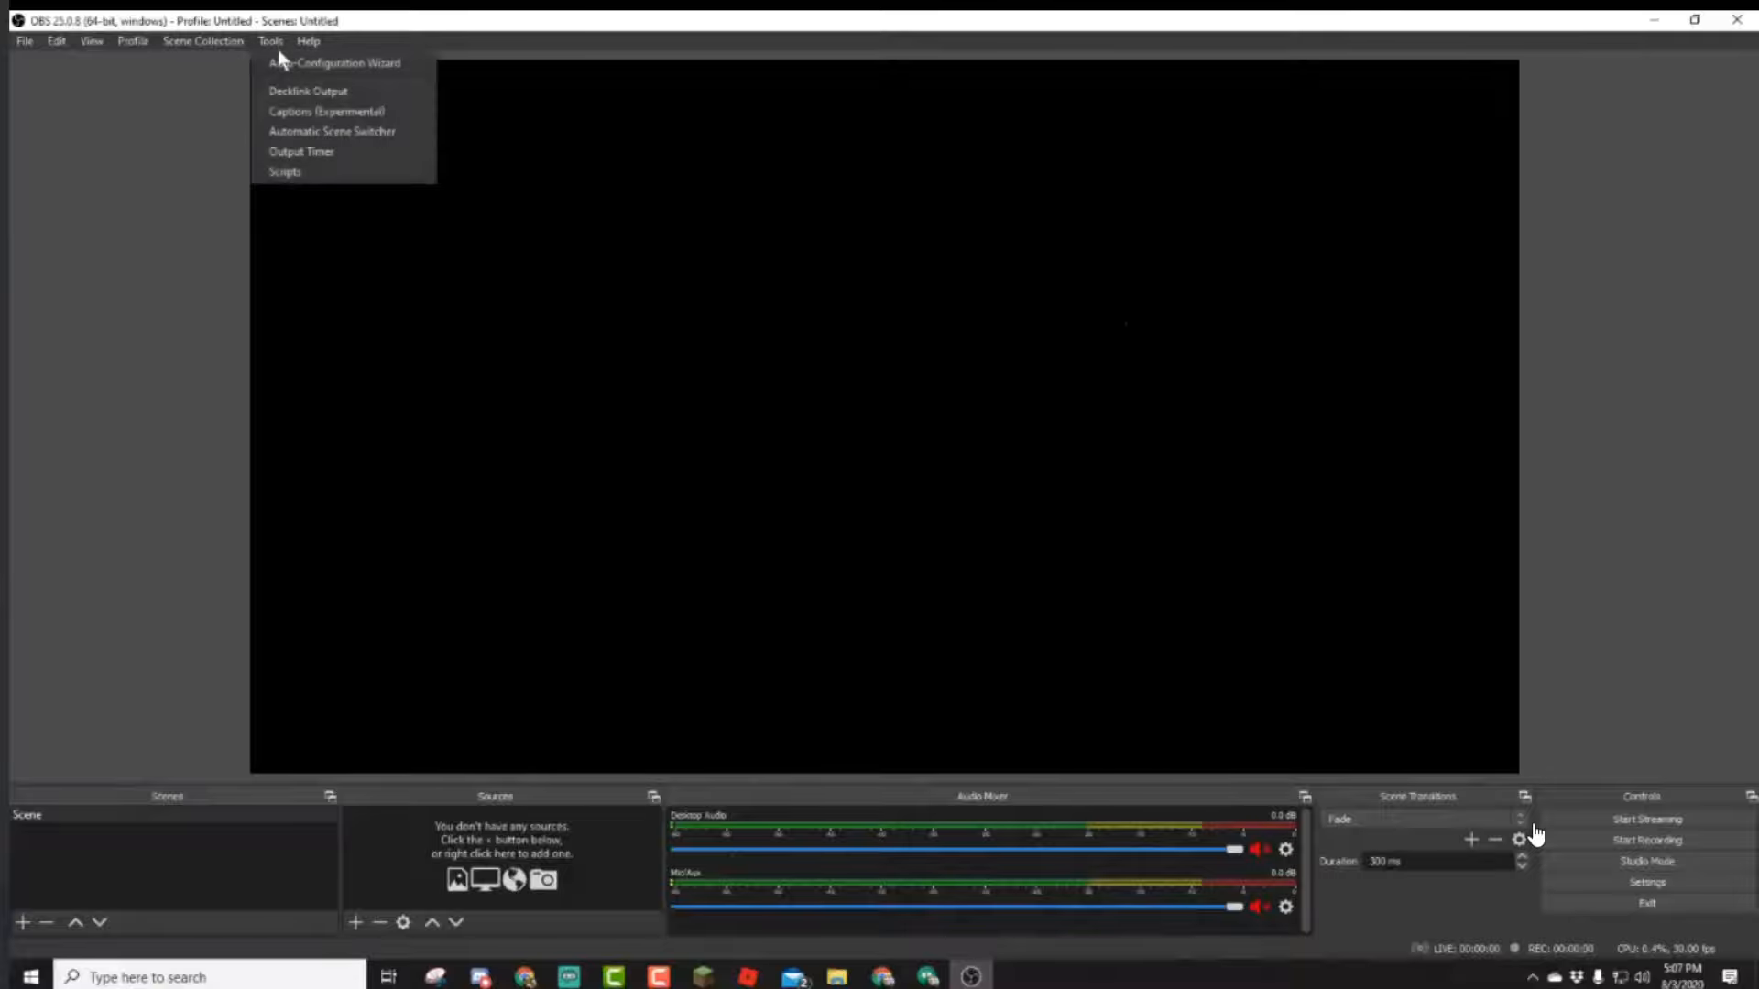
click(366, 60)
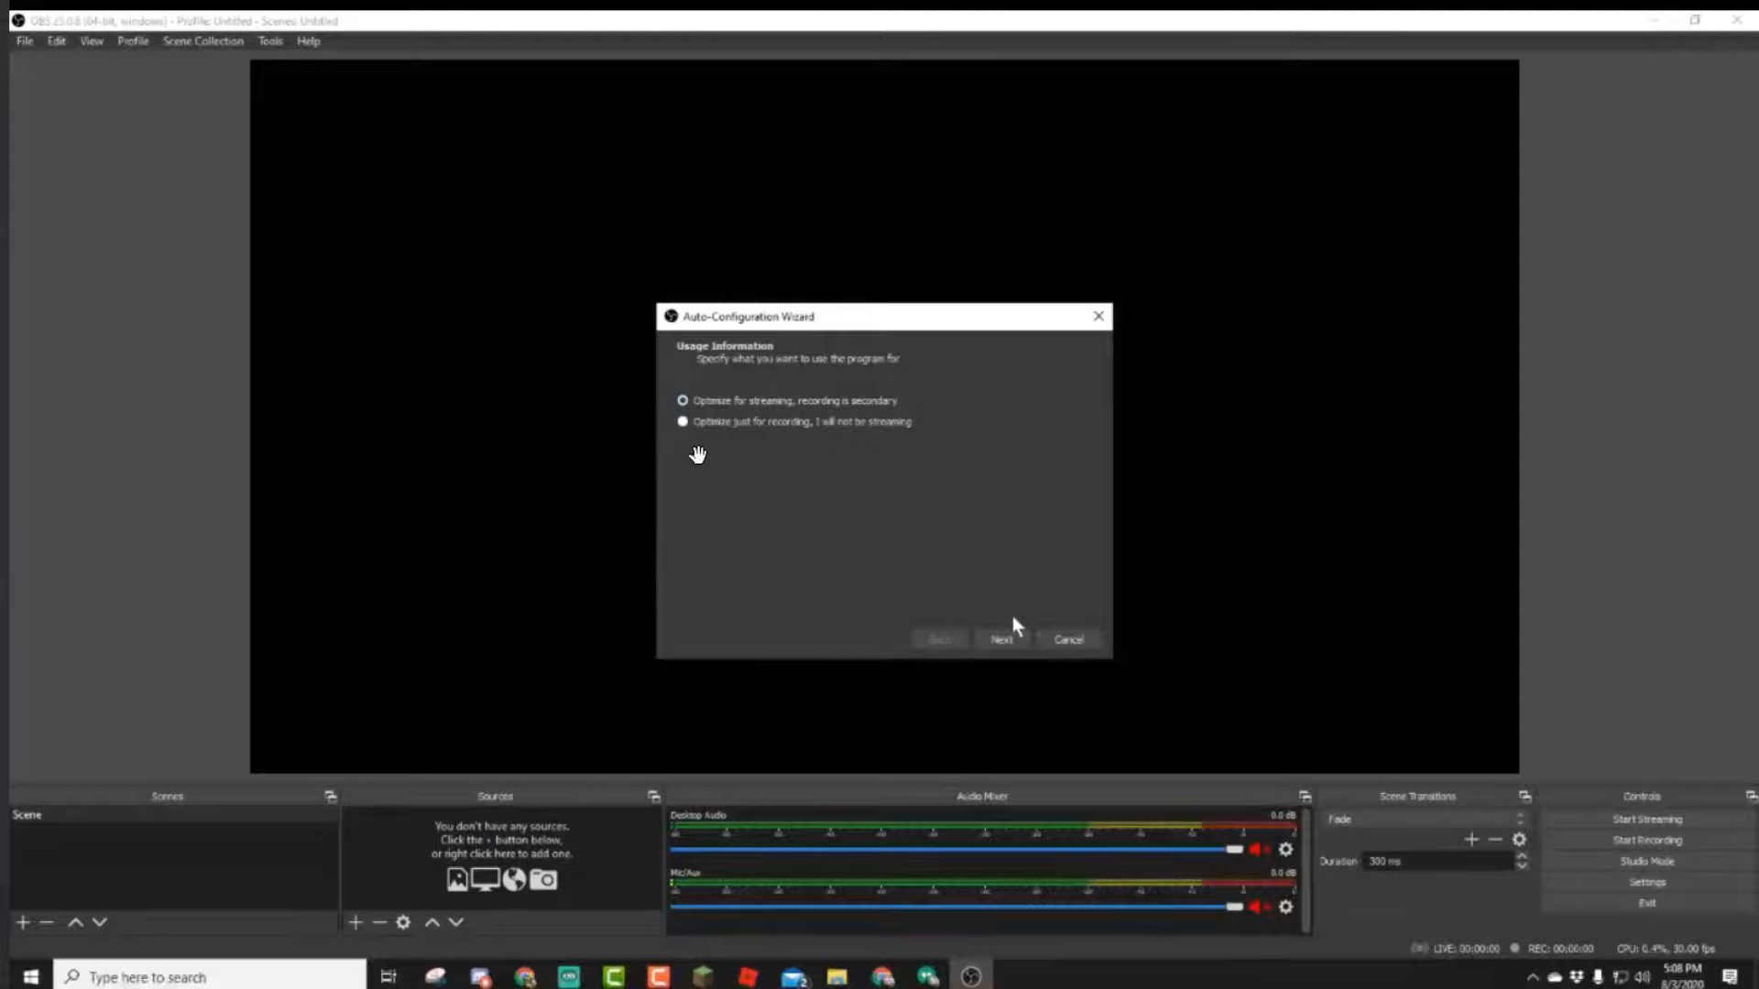
click(1003, 638)
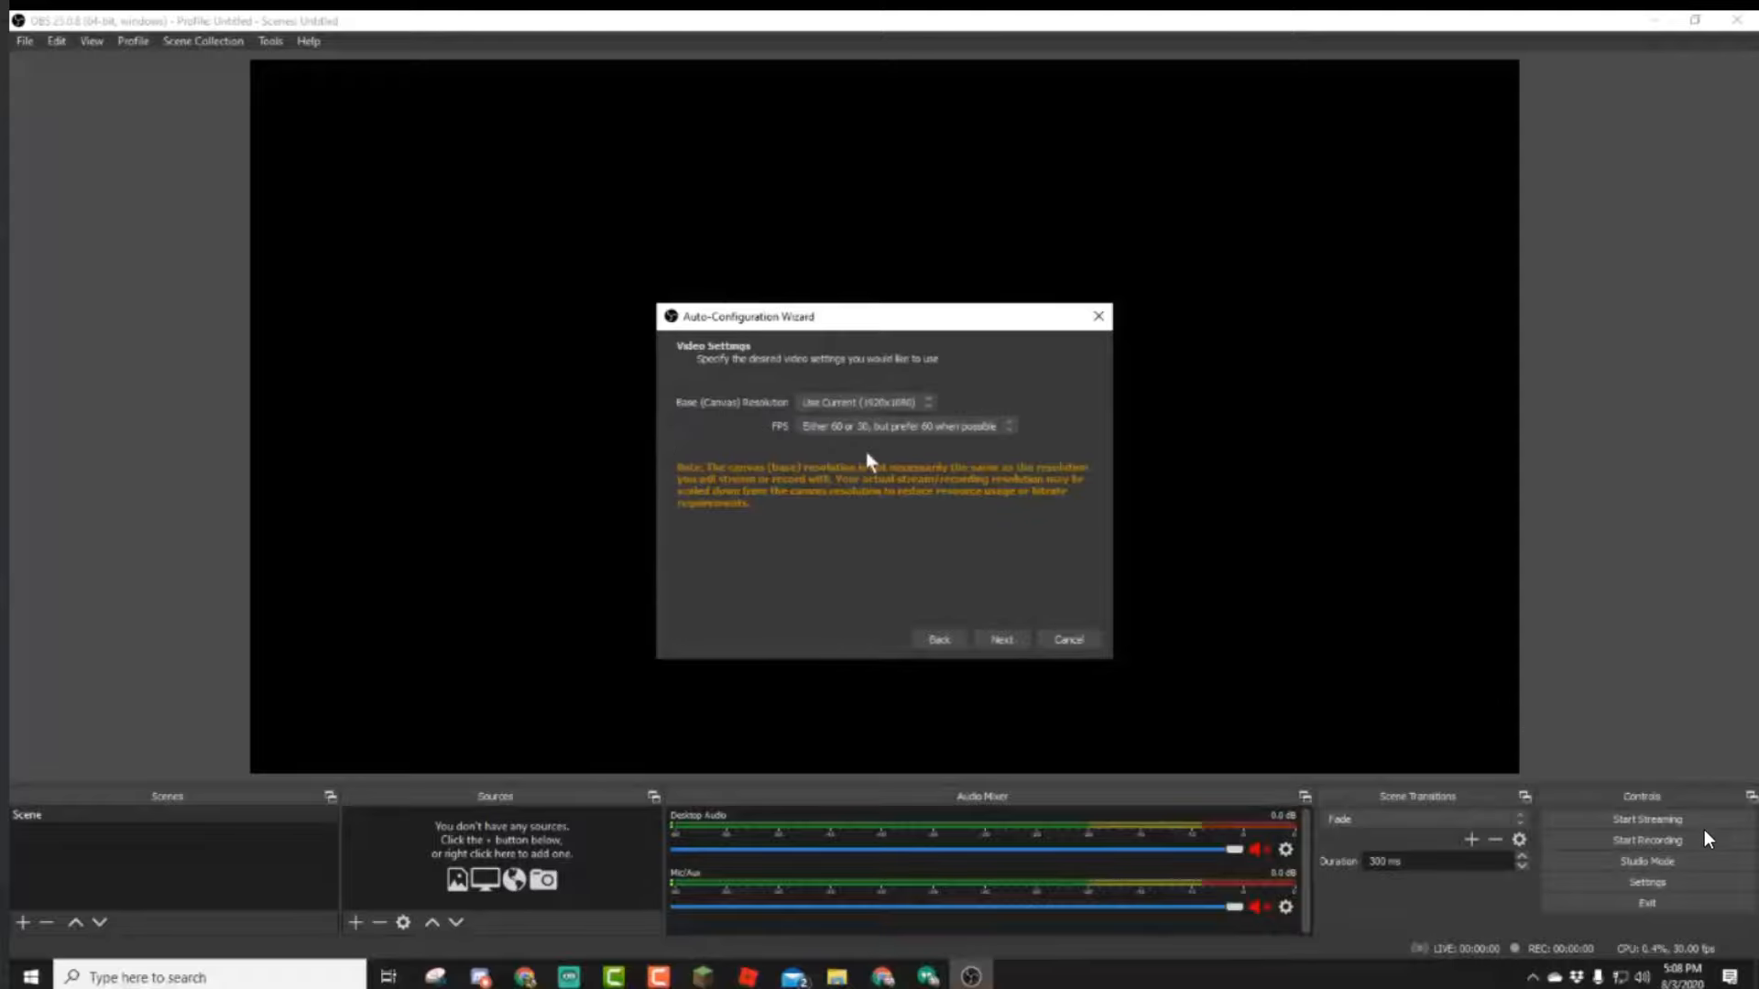
Set the wizard's base canvas resolution to Use Current (1920x1080) and FPS to Either 60 or 30, but prefer 60 when possible.
click(928, 402)
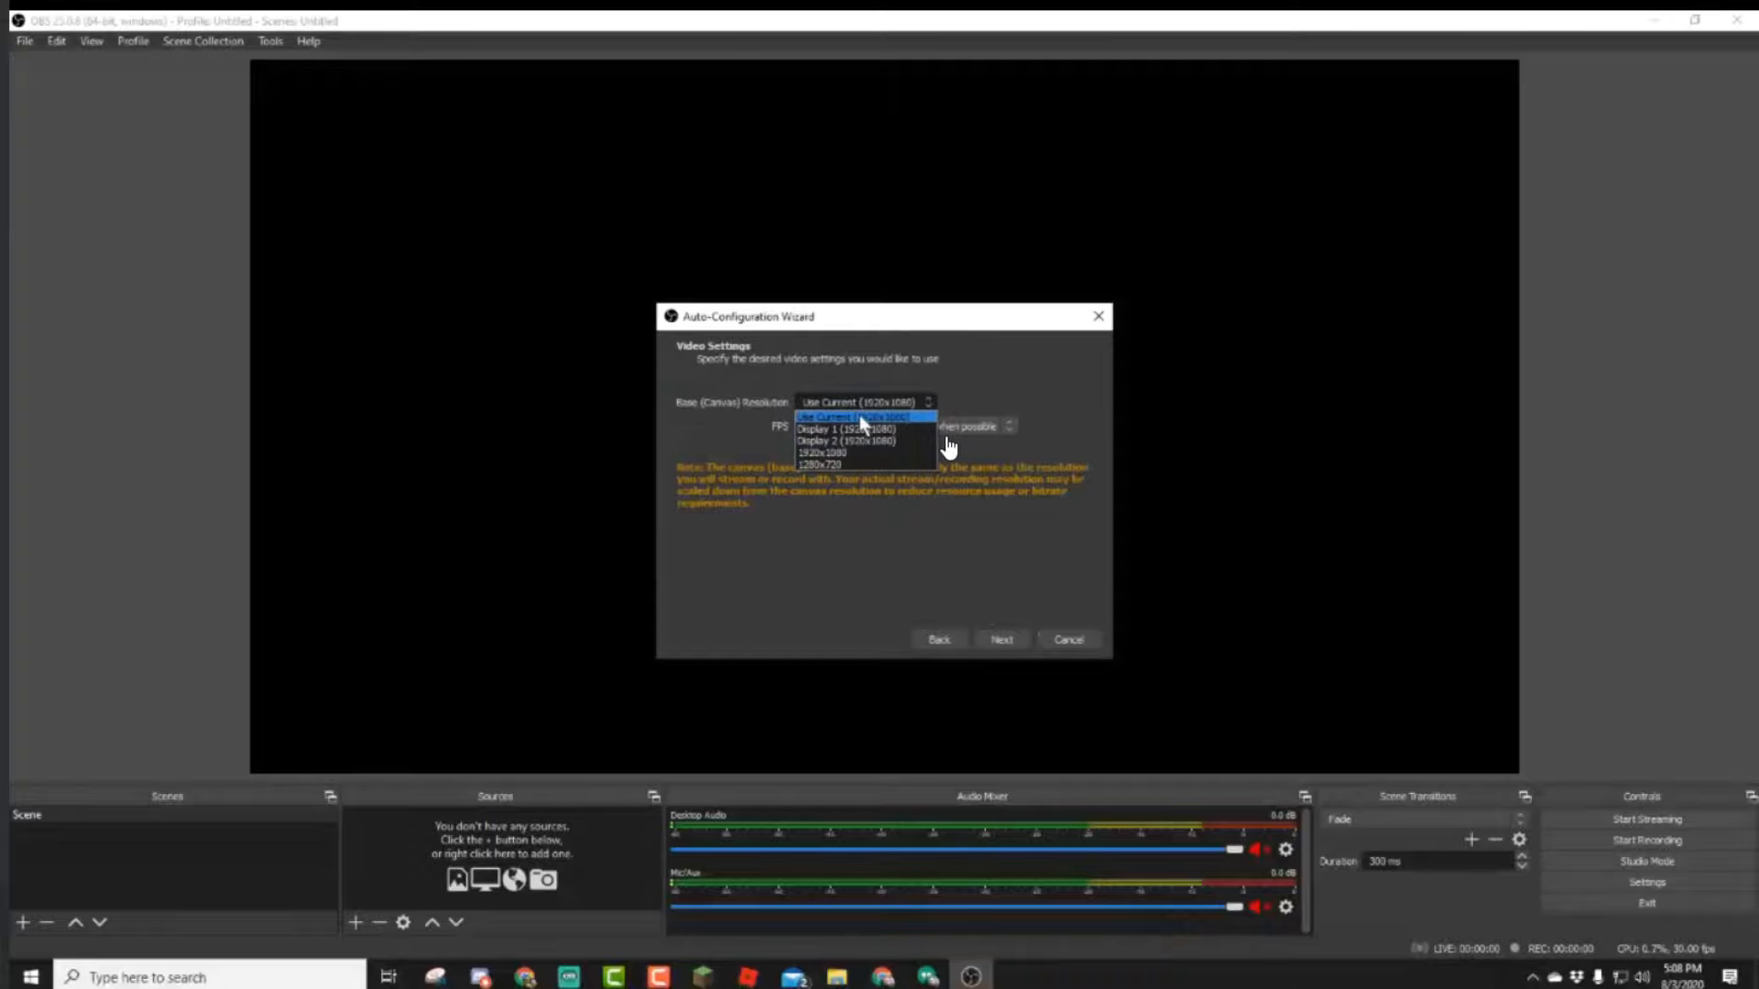
click(863, 418)
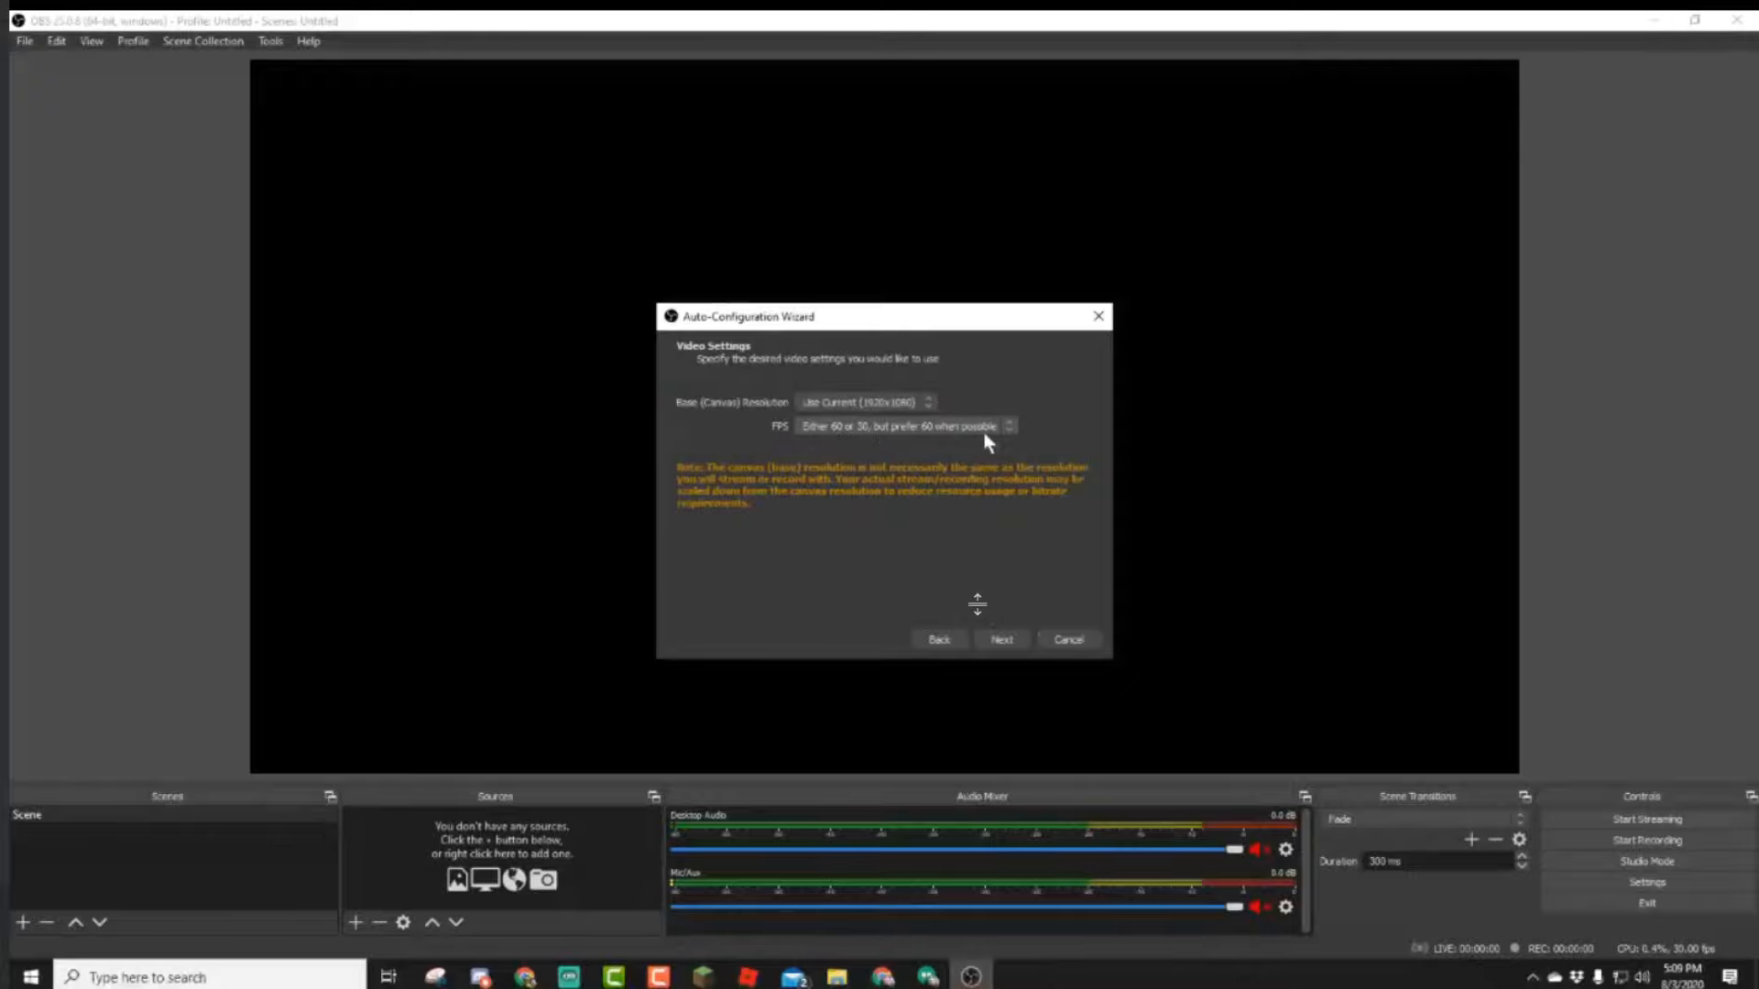
click(1011, 426)
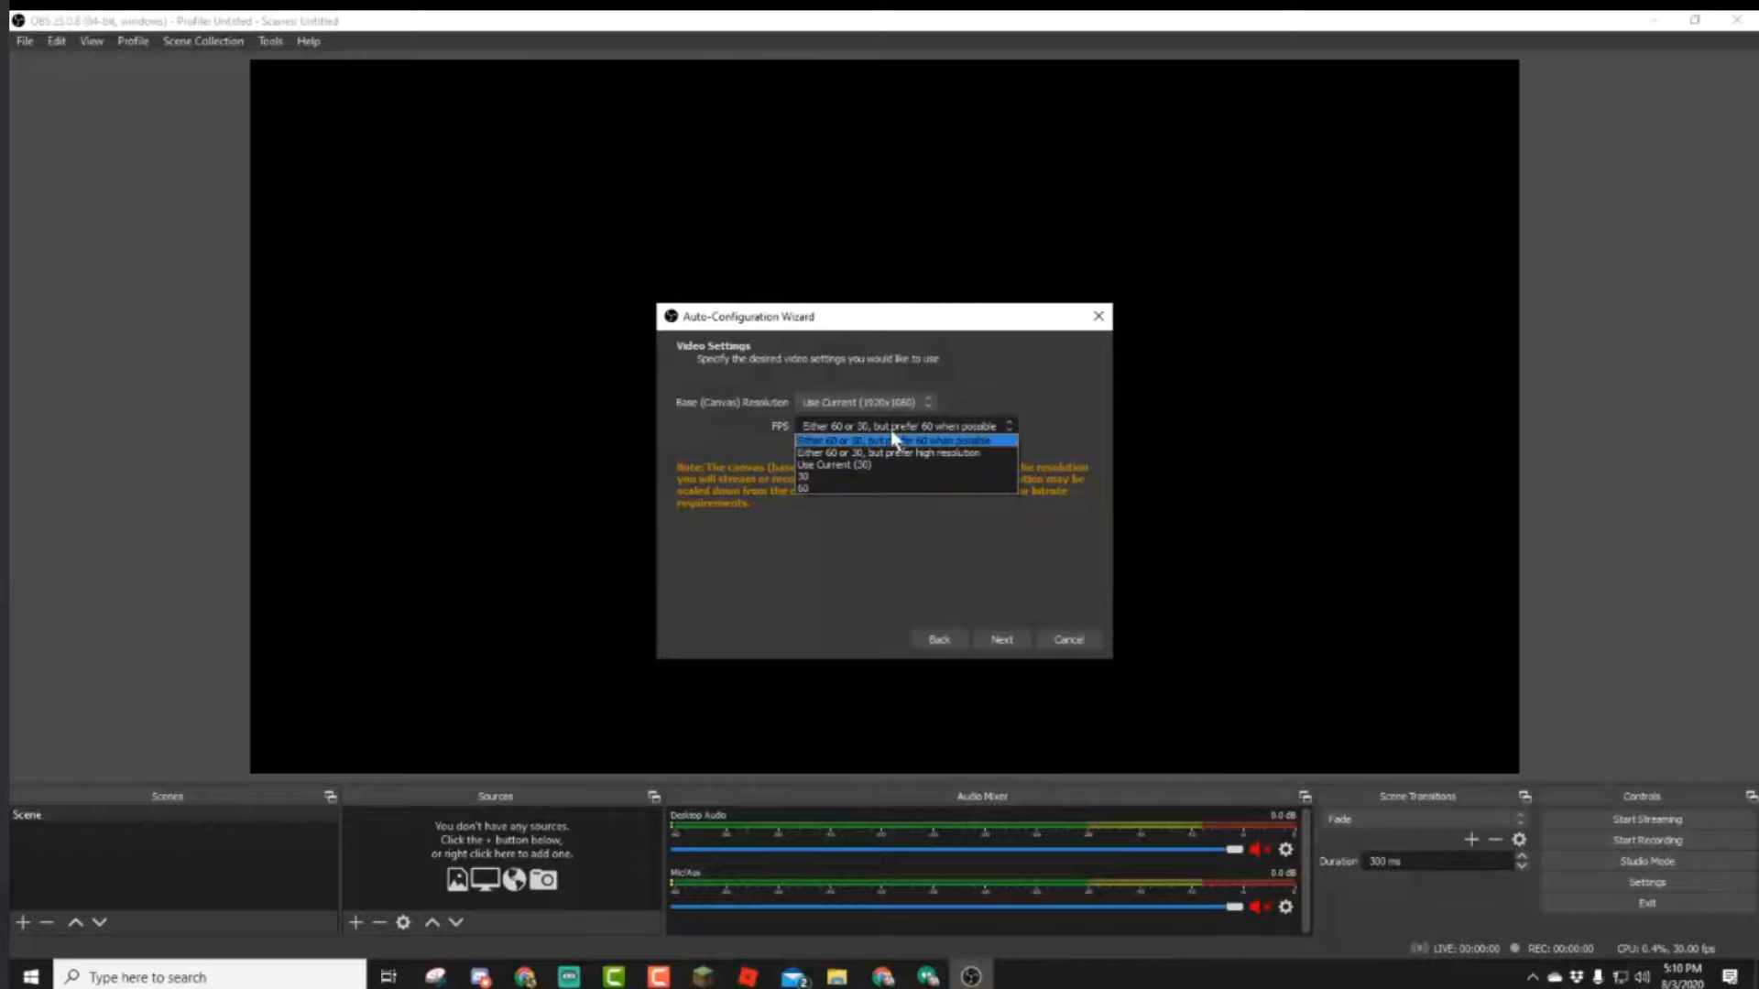
click(958, 442)
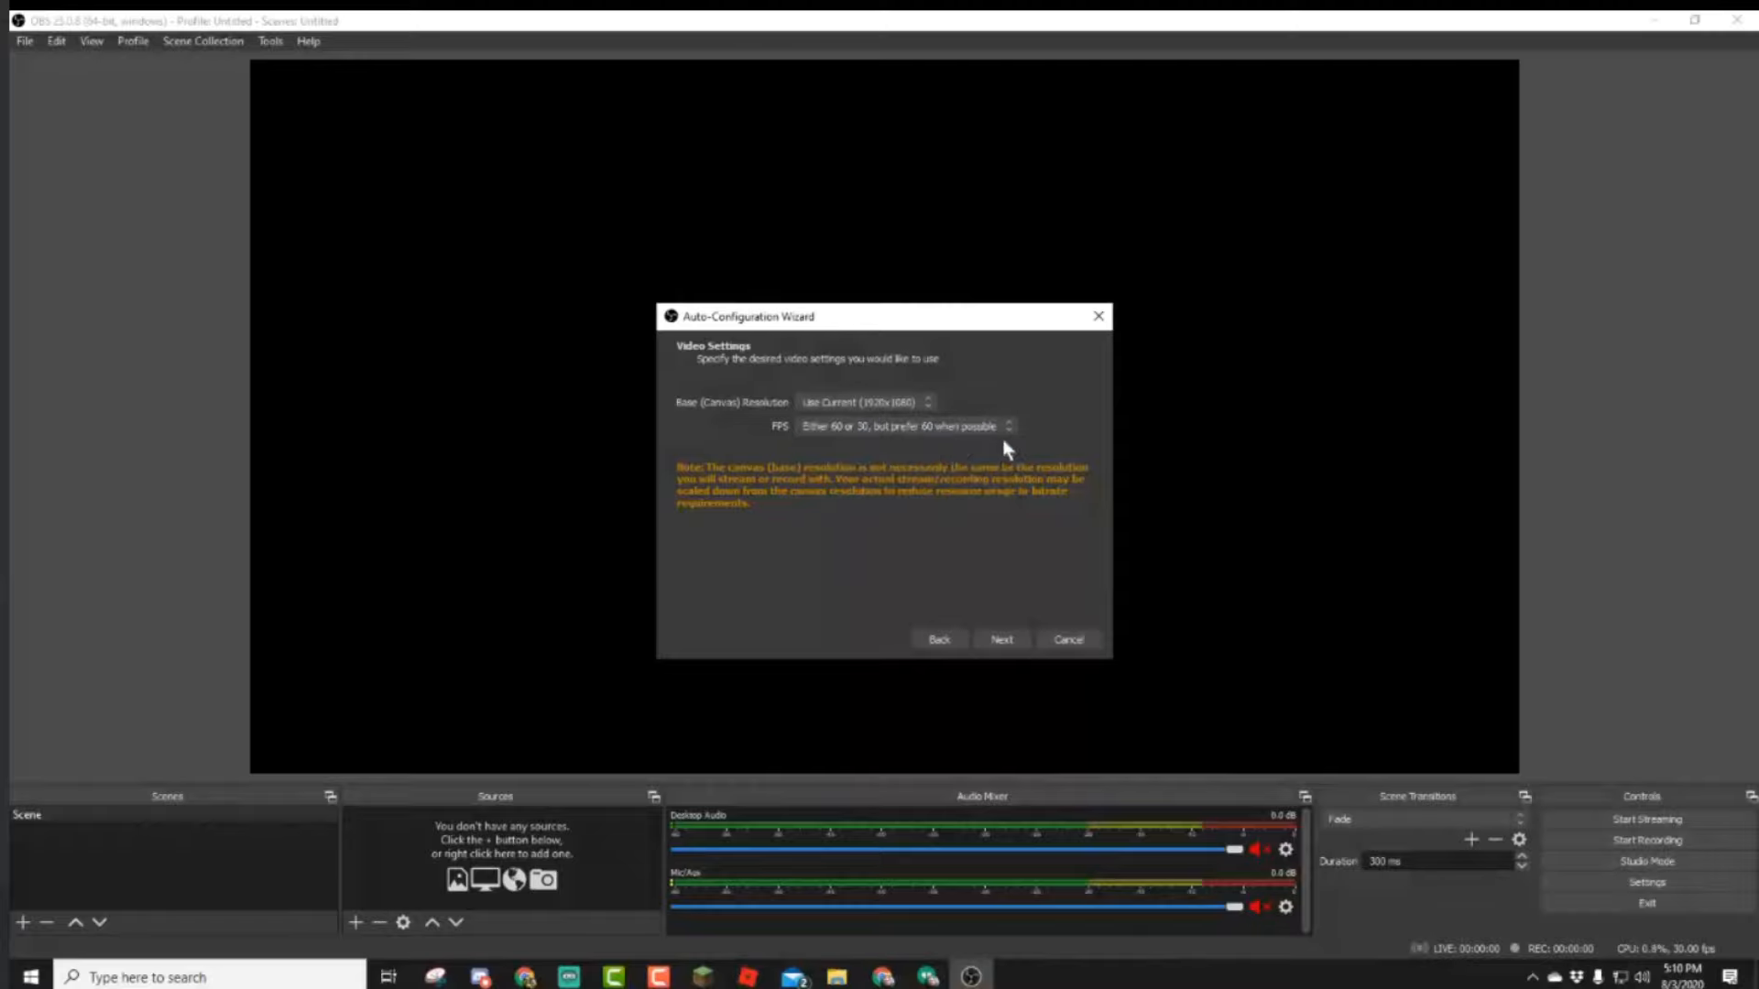
Advance to the wizard's stream information and set the service to YouTube / YouTube Gaming.
click(1007, 638)
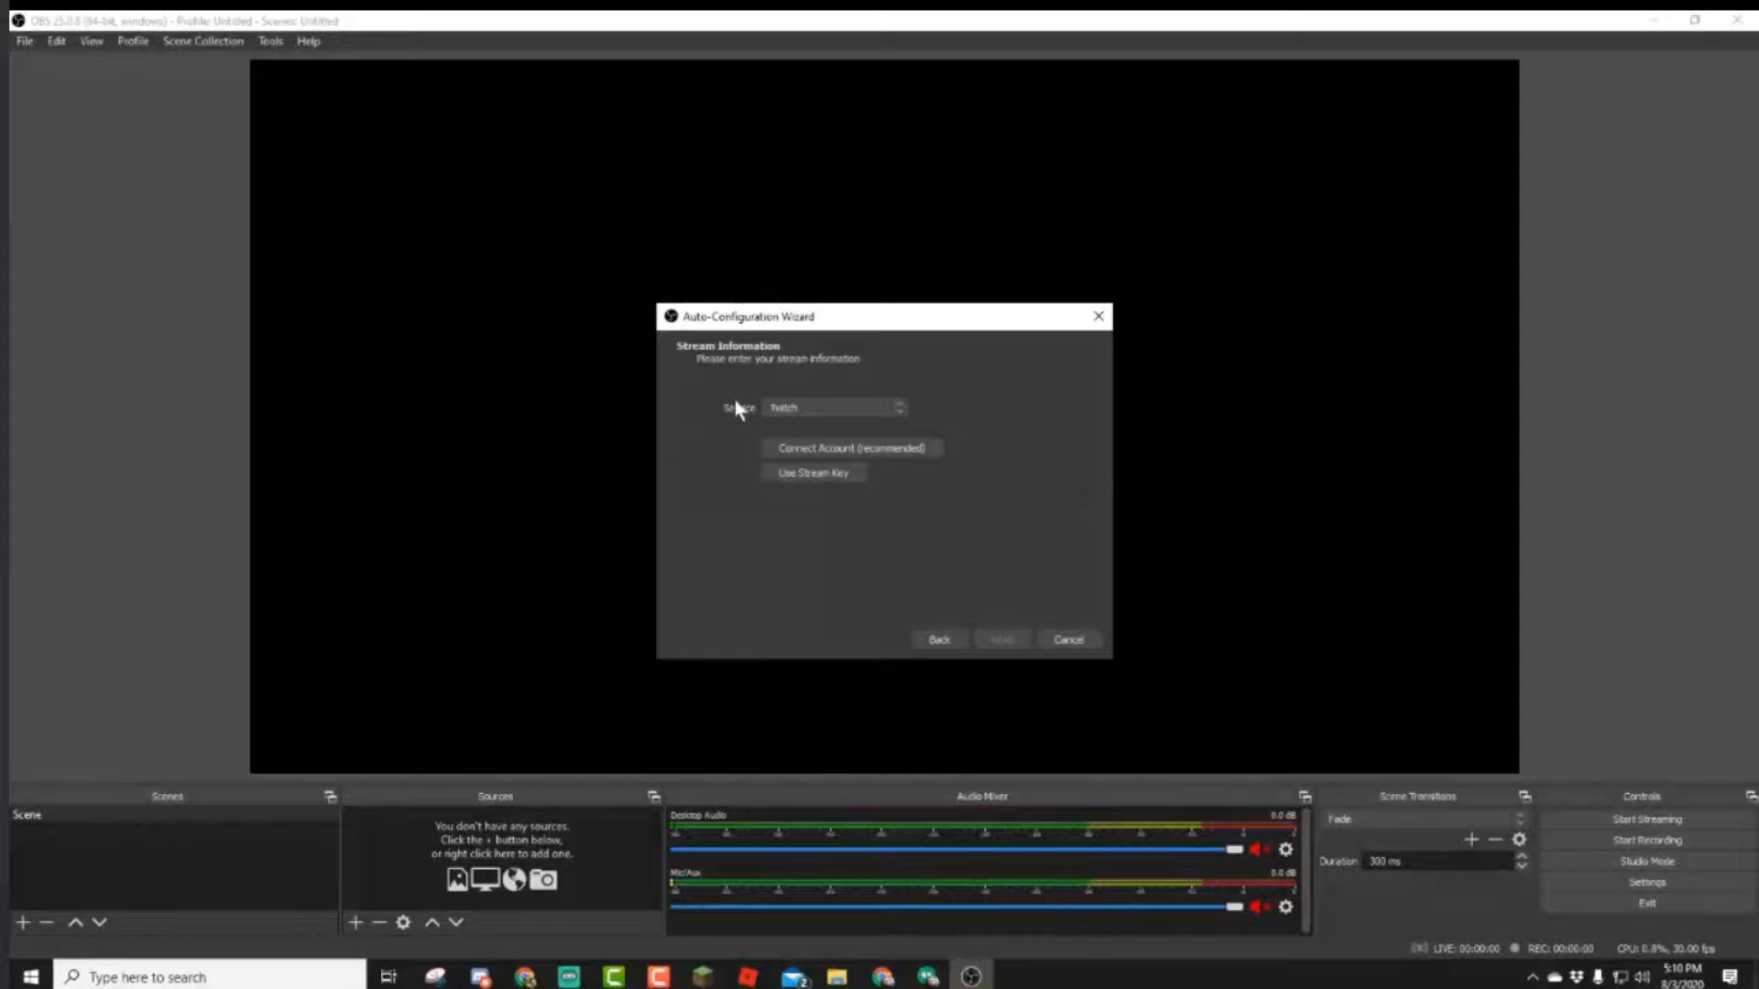
click(900, 409)
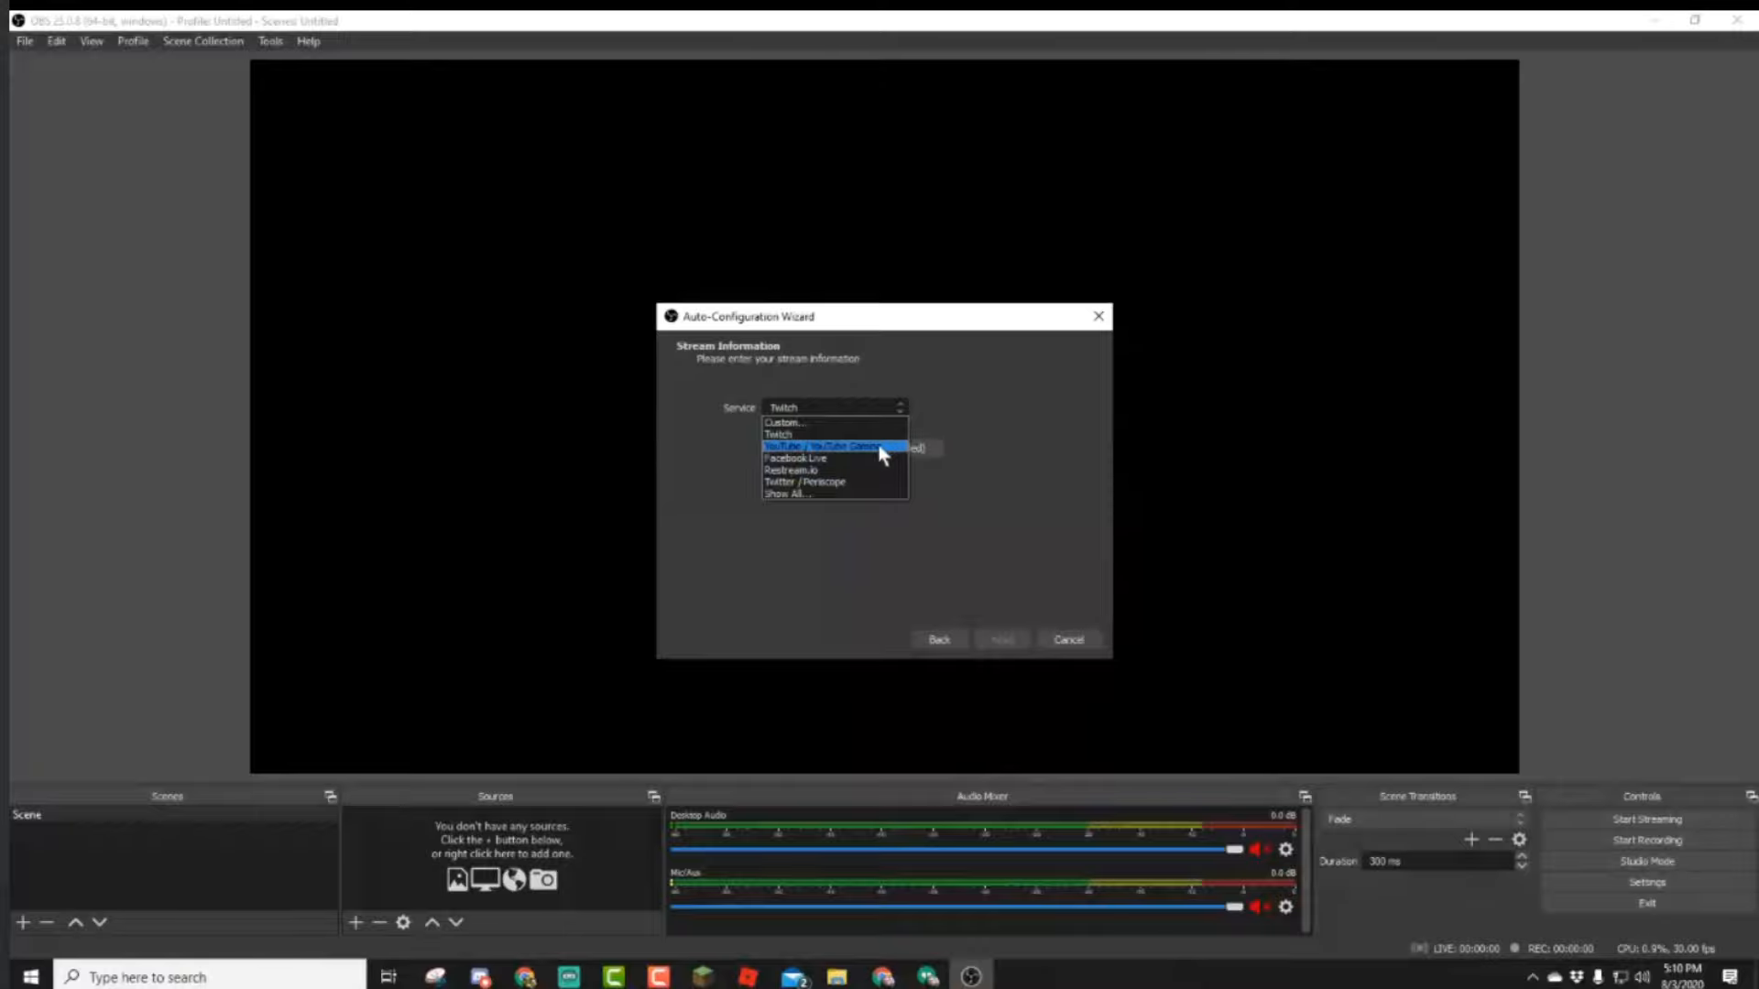
click(881, 449)
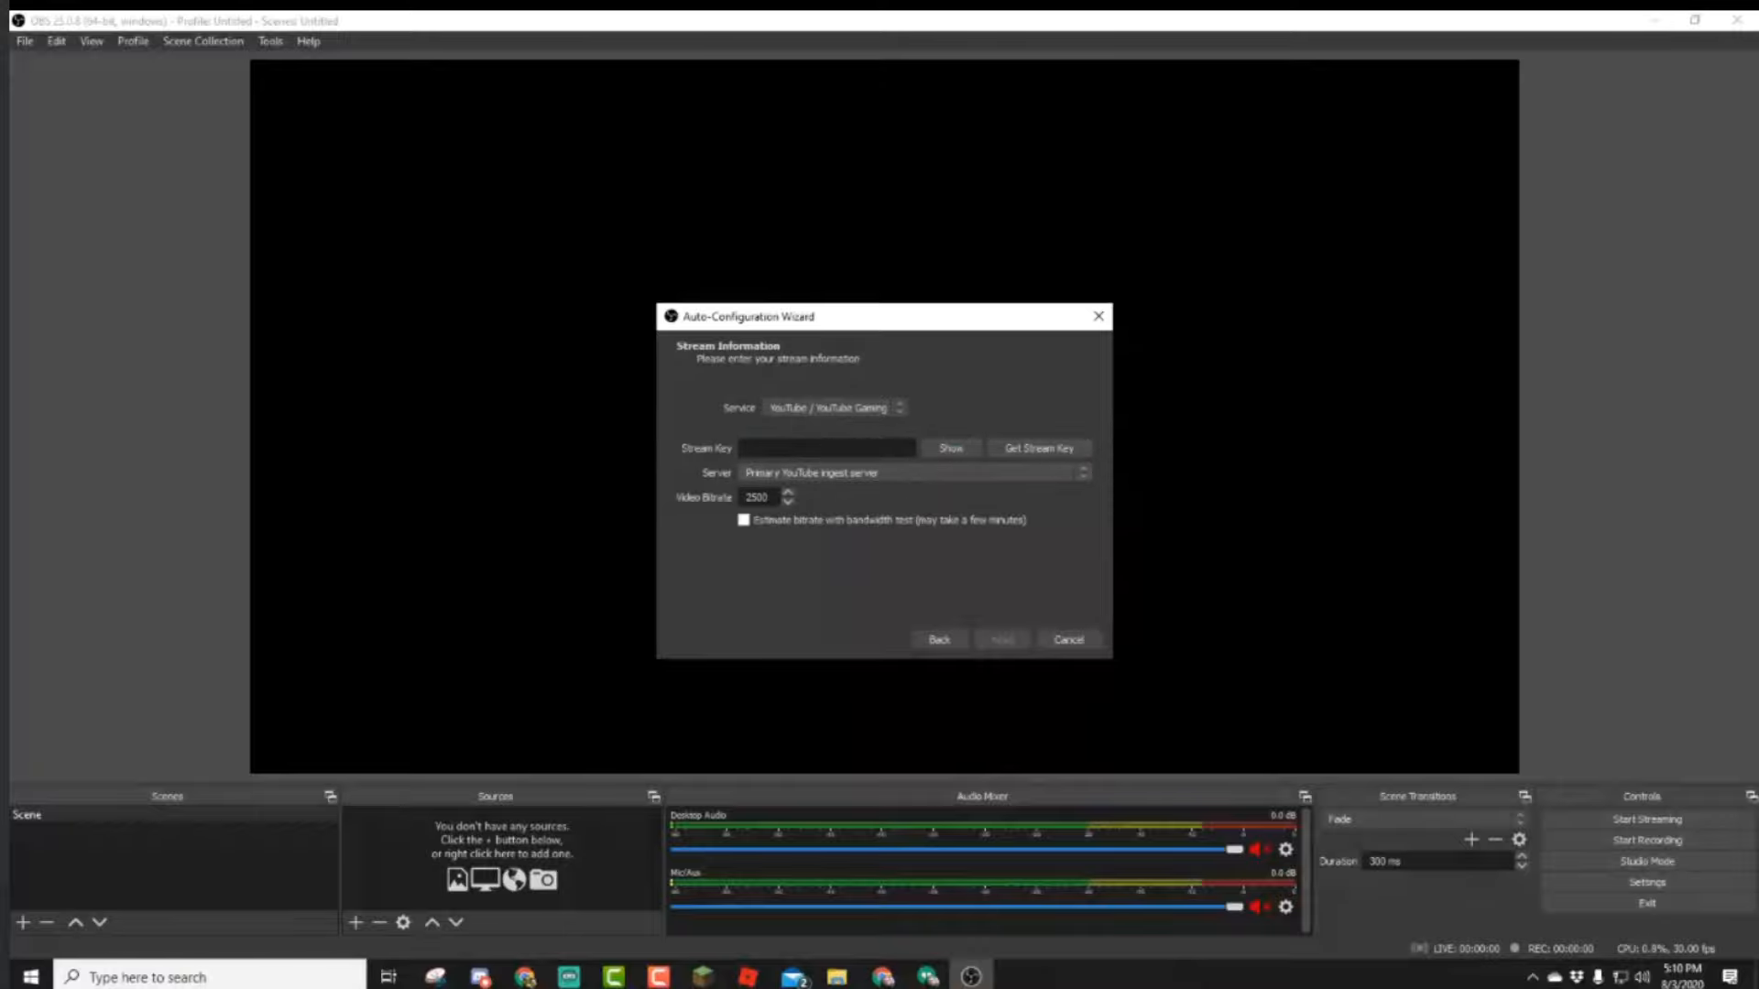
Switch to YouTube in the browser and open the Go live streaming dashboard.
key(alt+Tab)
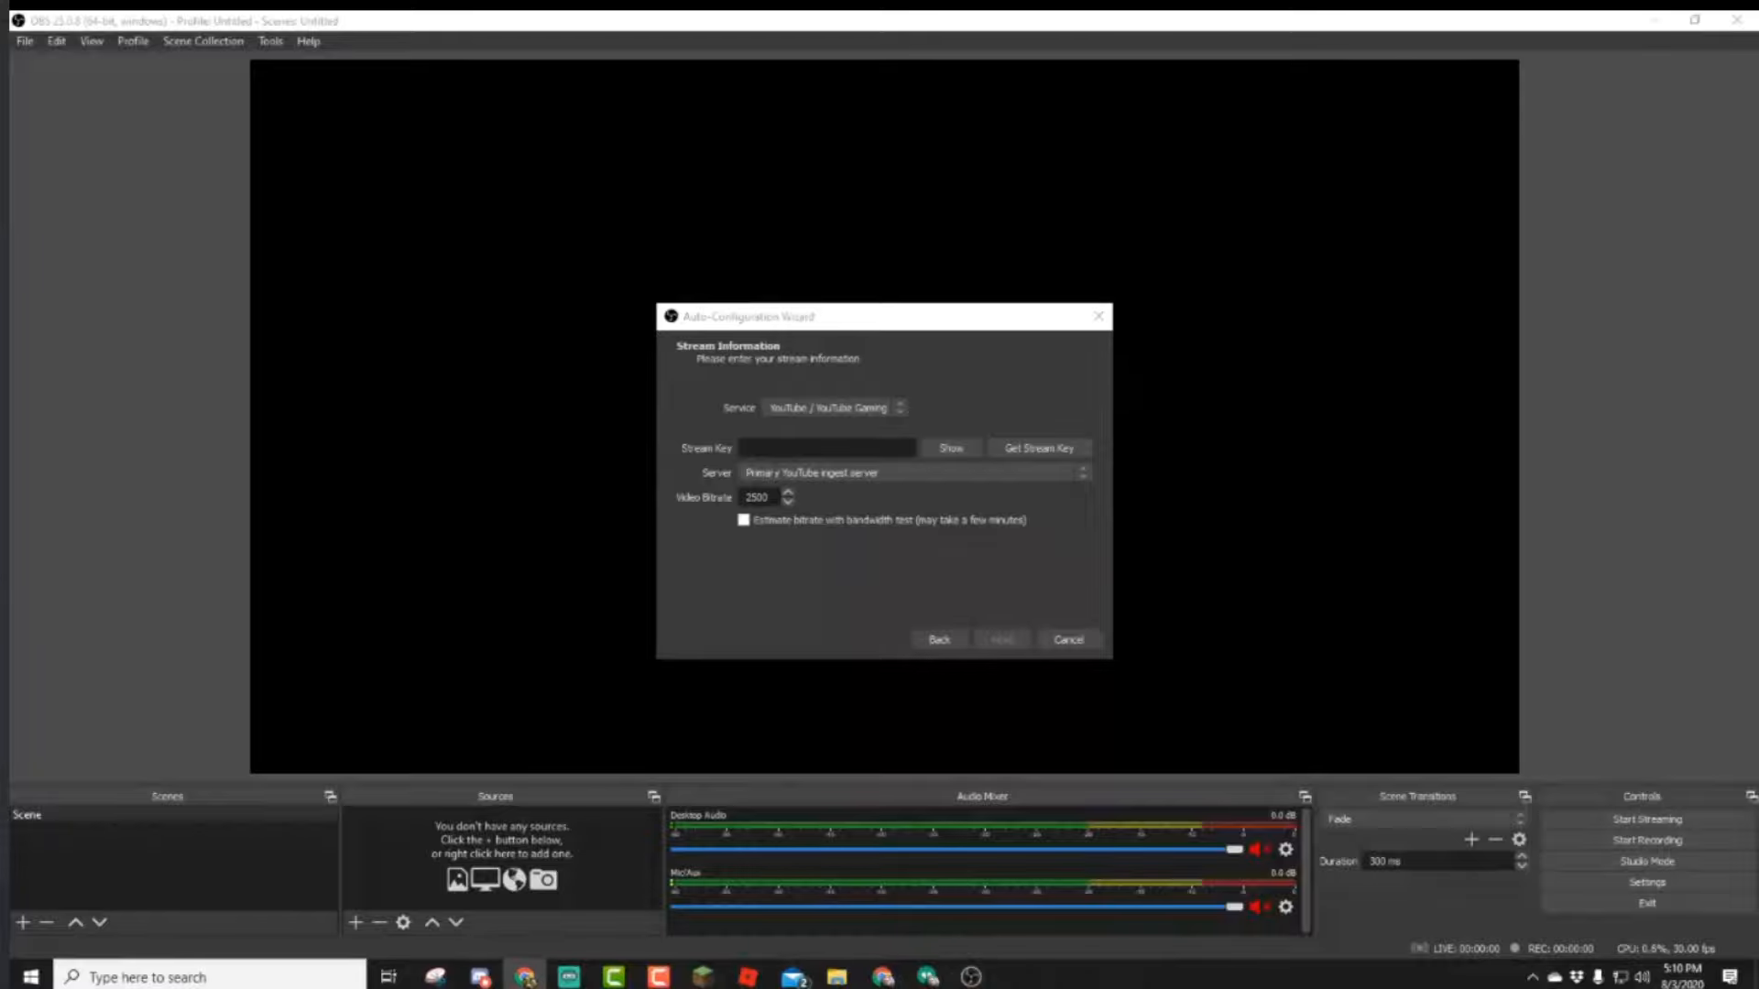
drag(269, 332, 998, 13)
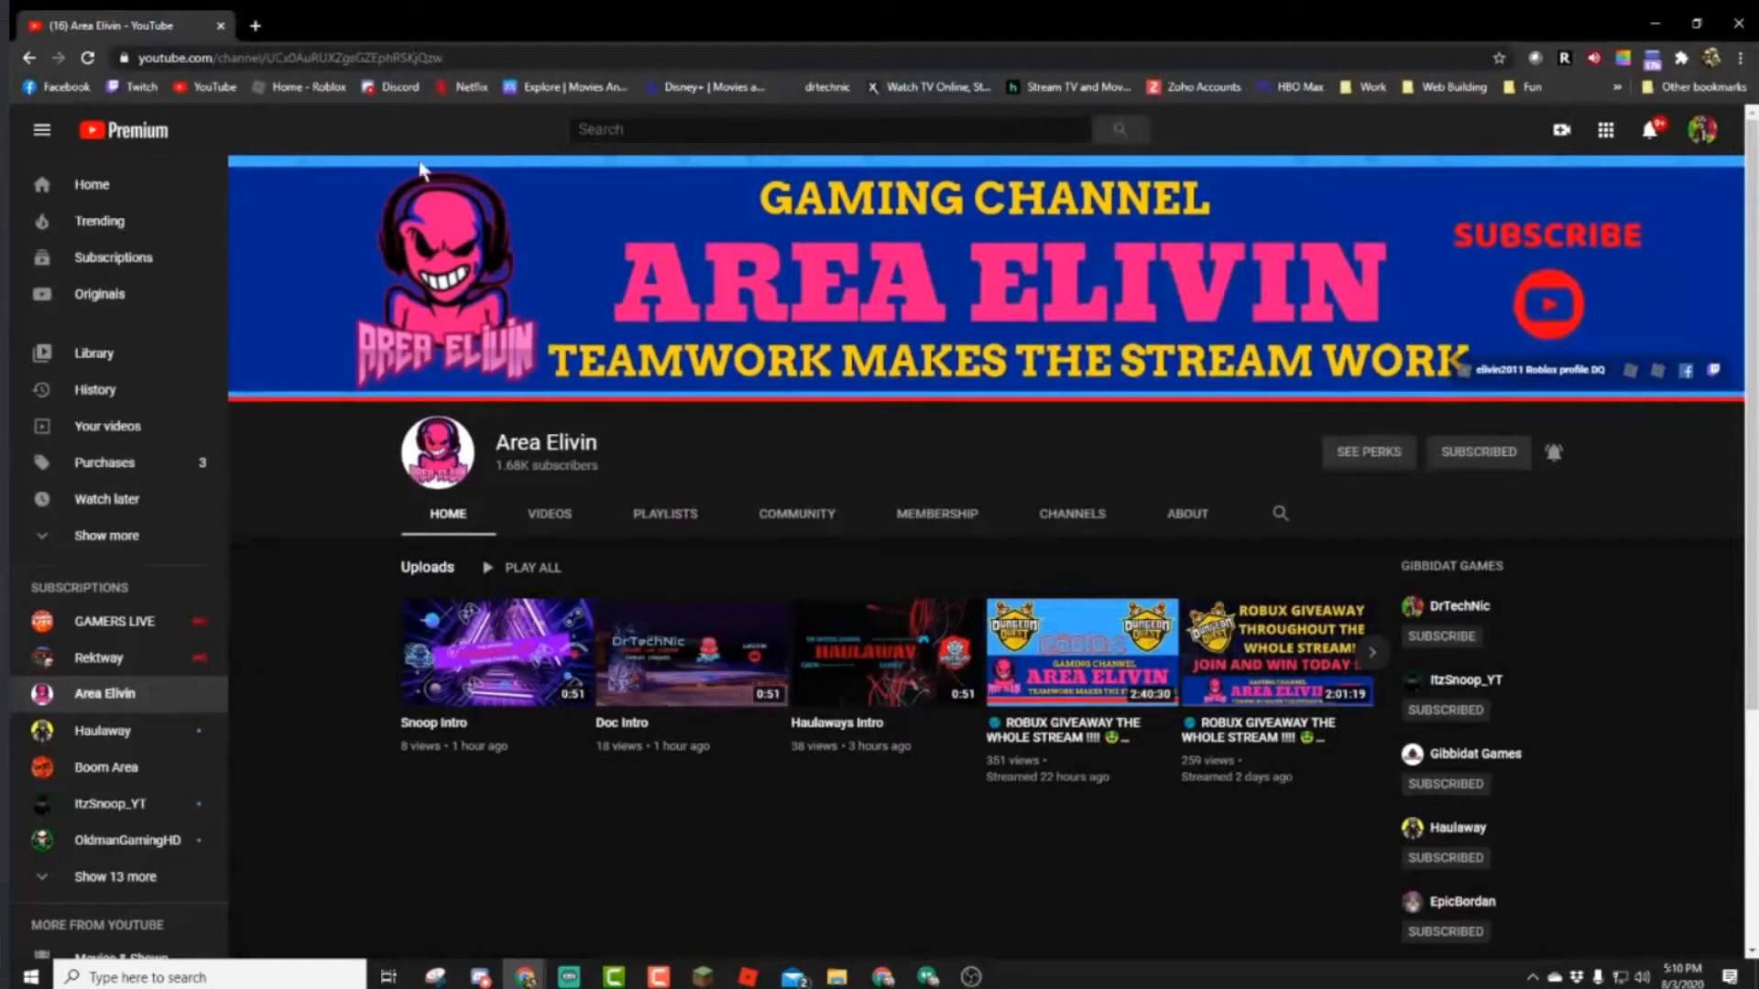
click(1702, 133)
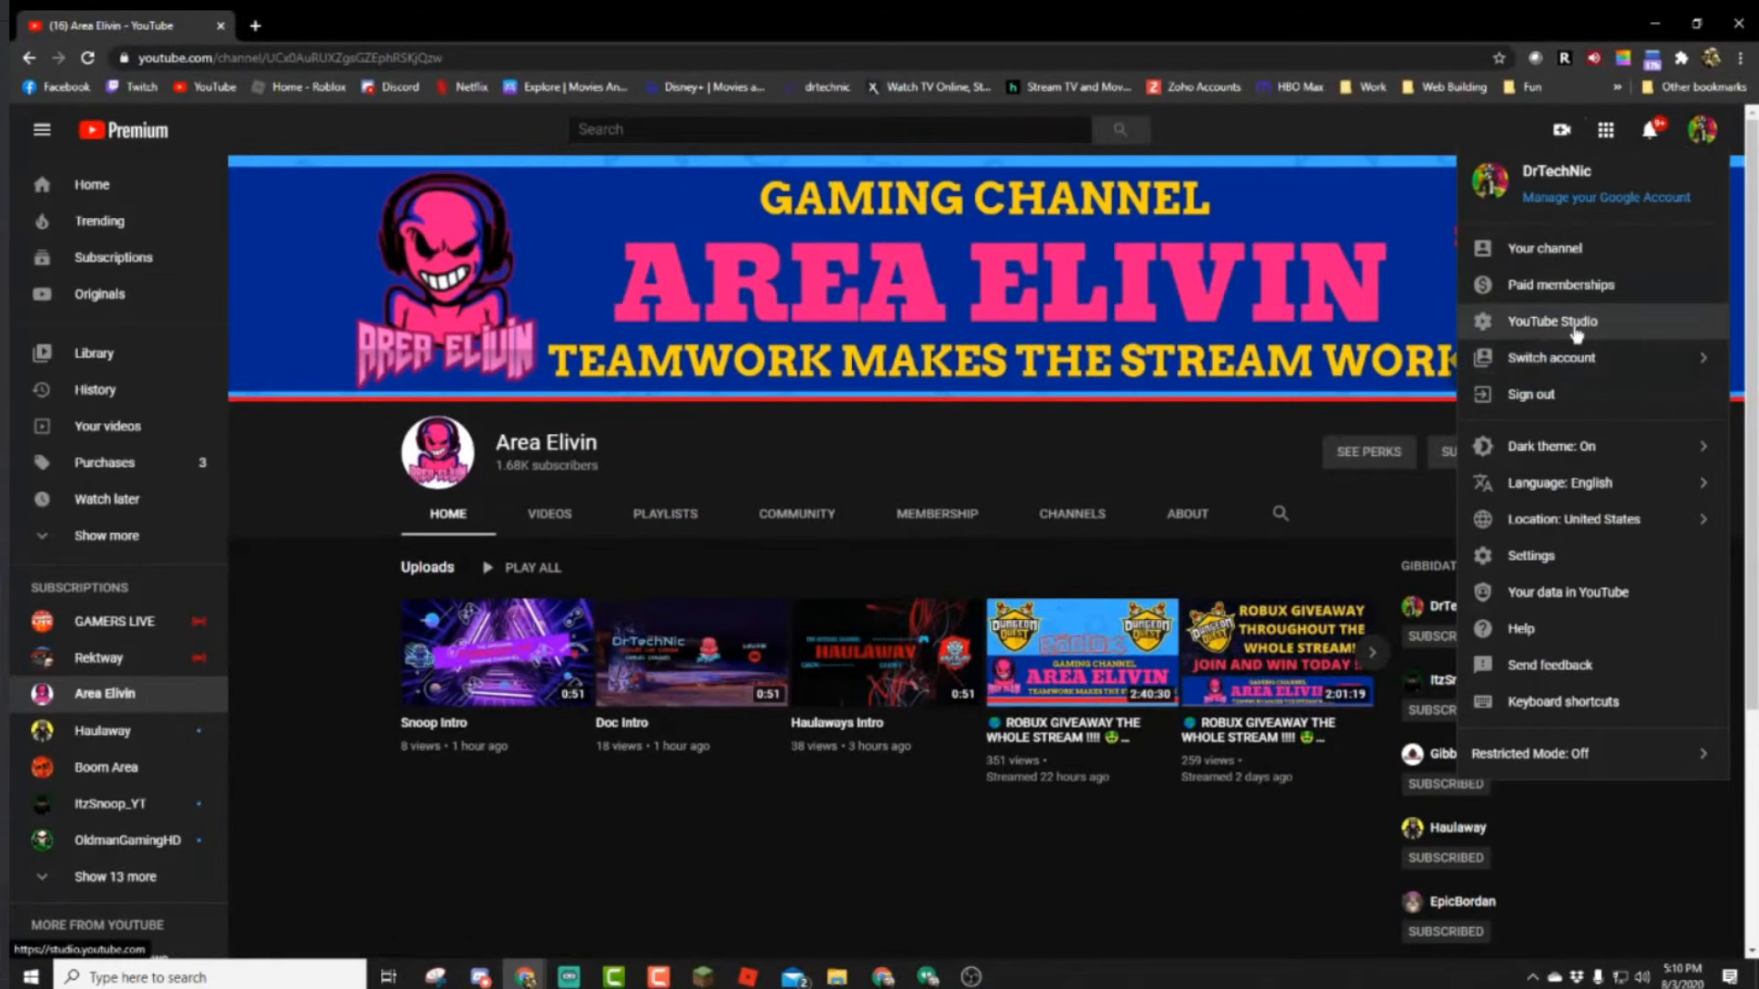
click(1465, 119)
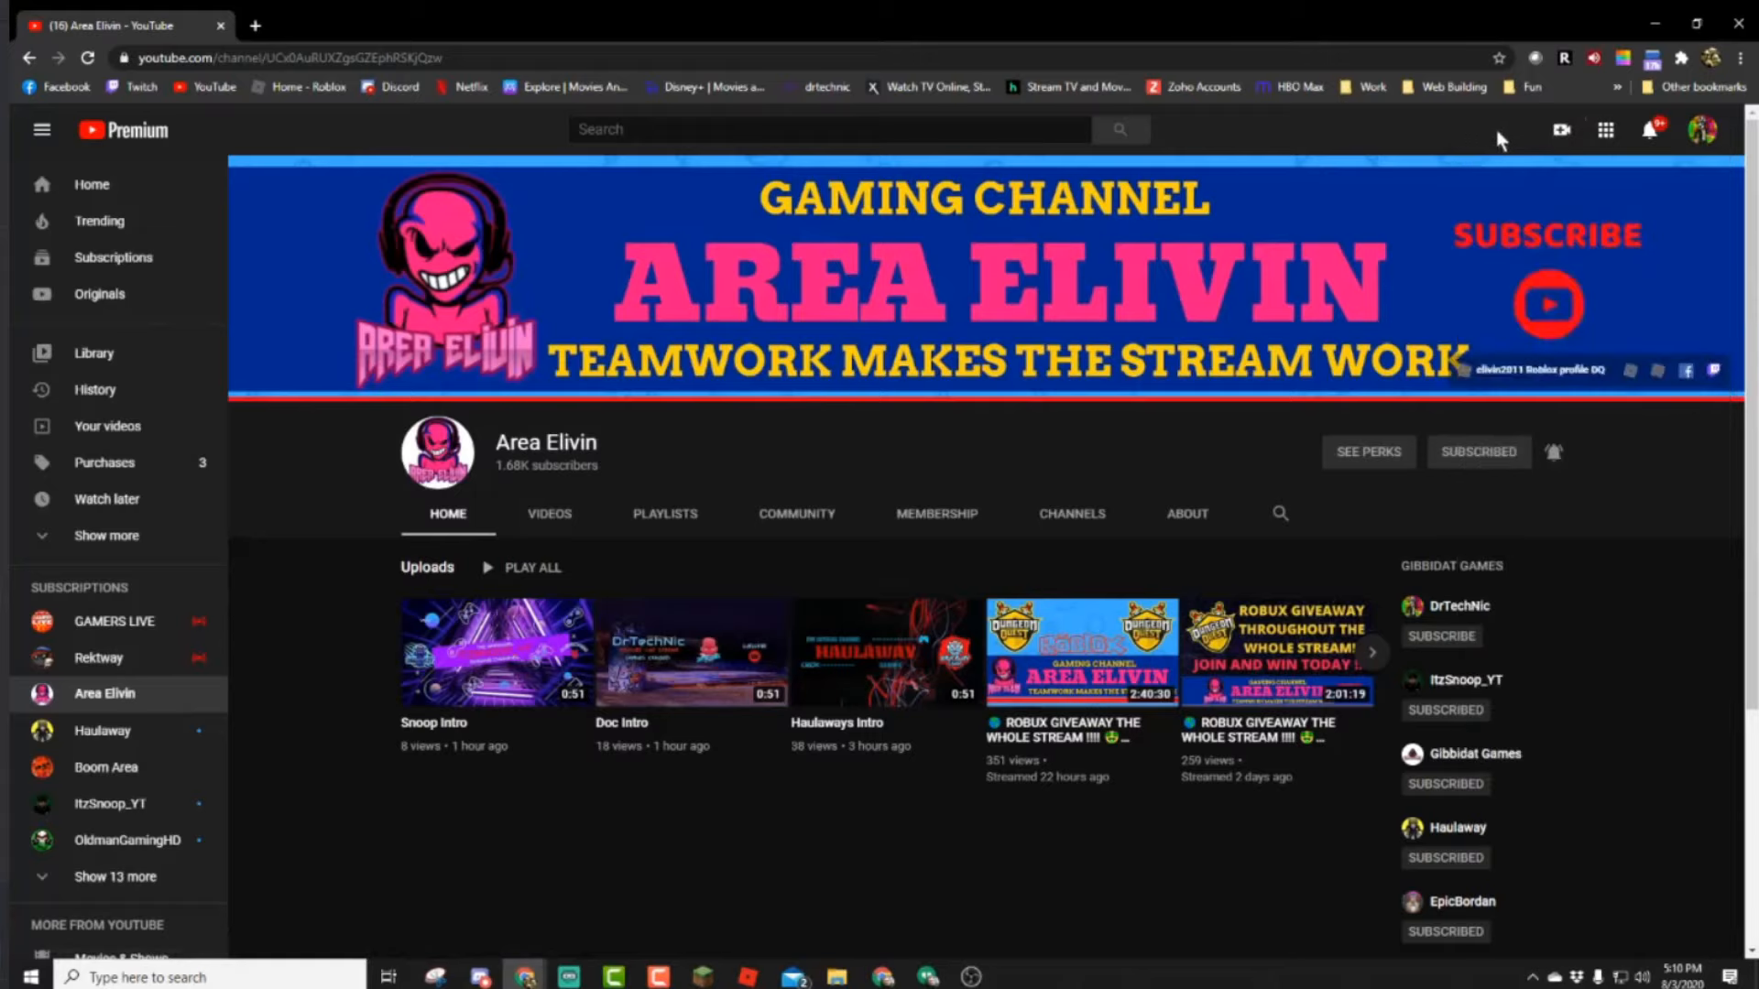
click(1561, 133)
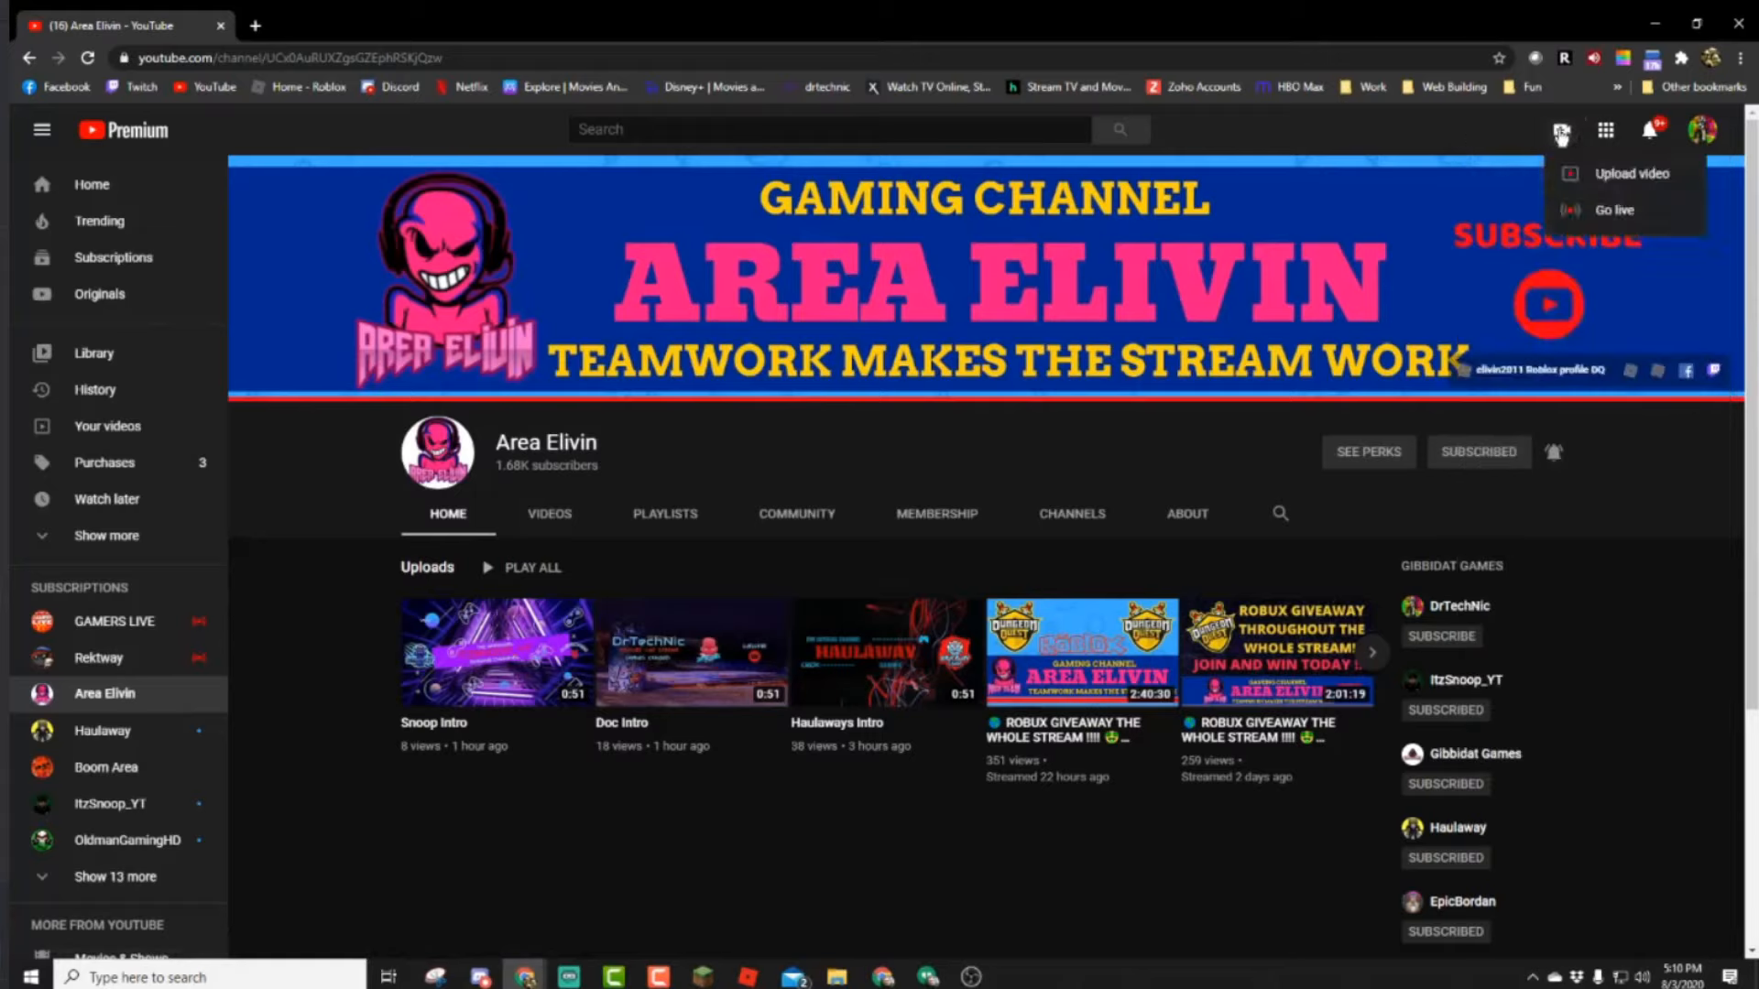
click(1592, 216)
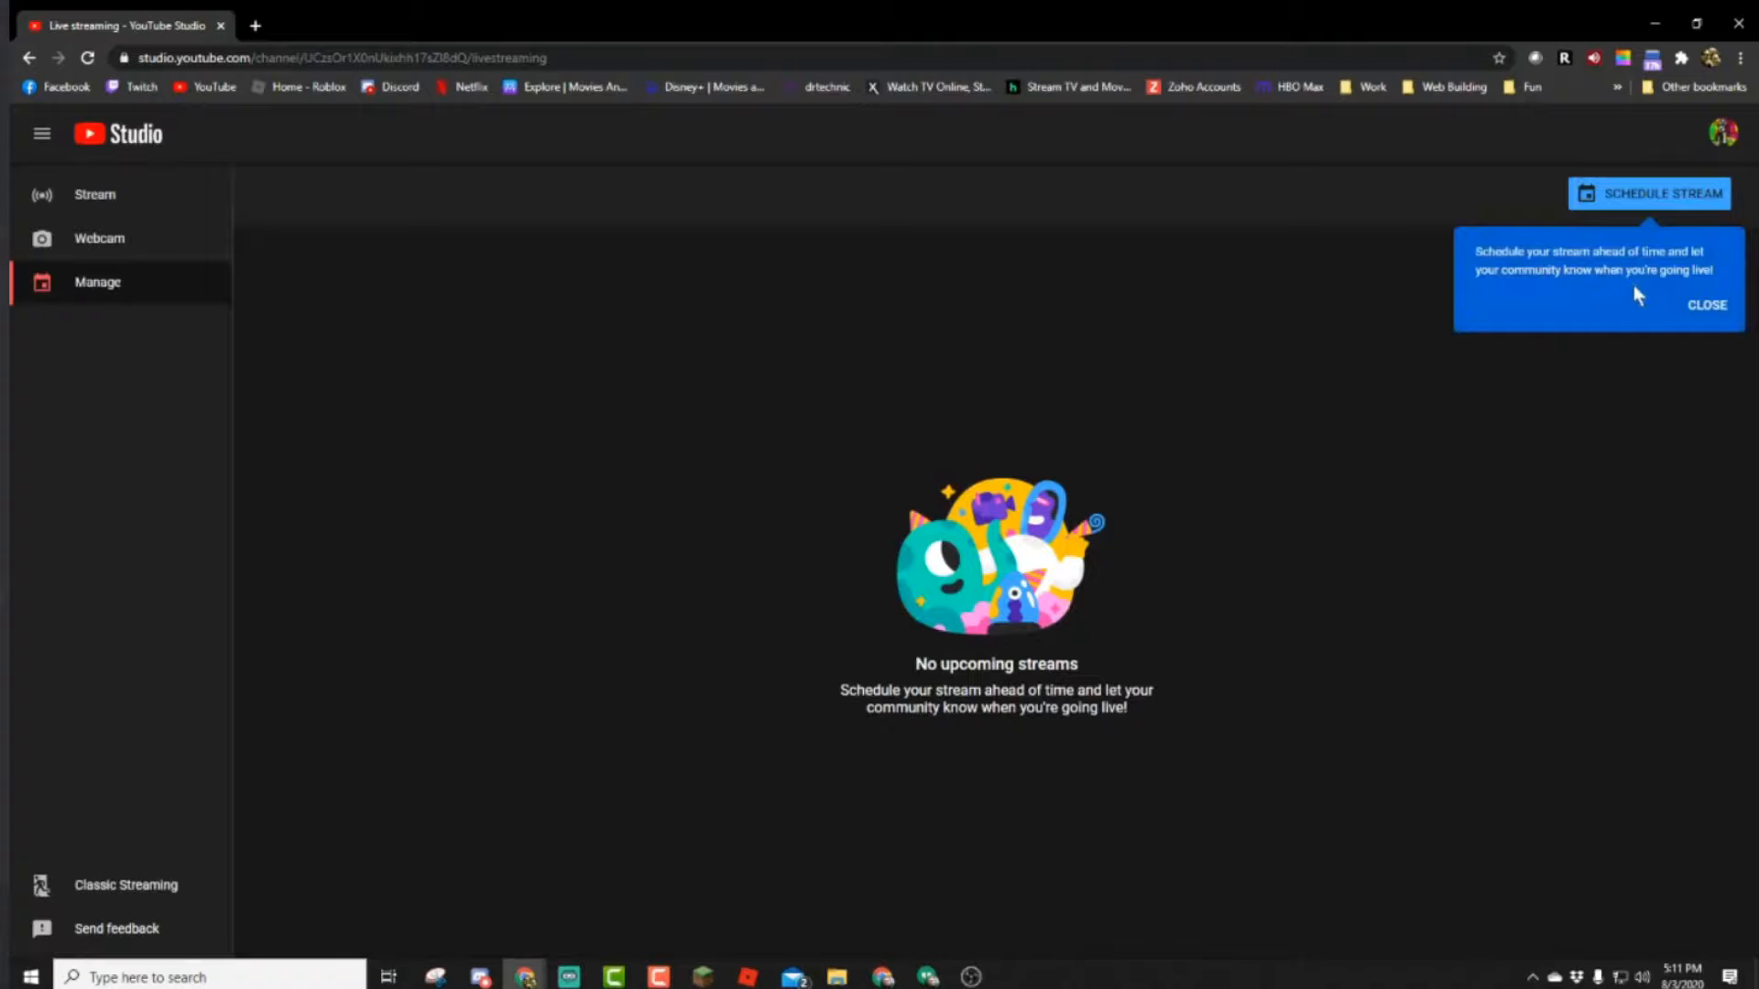
Schedule a new stream without reusing settings, titled with a row of x characters and marked as not made for kids.
click(1657, 203)
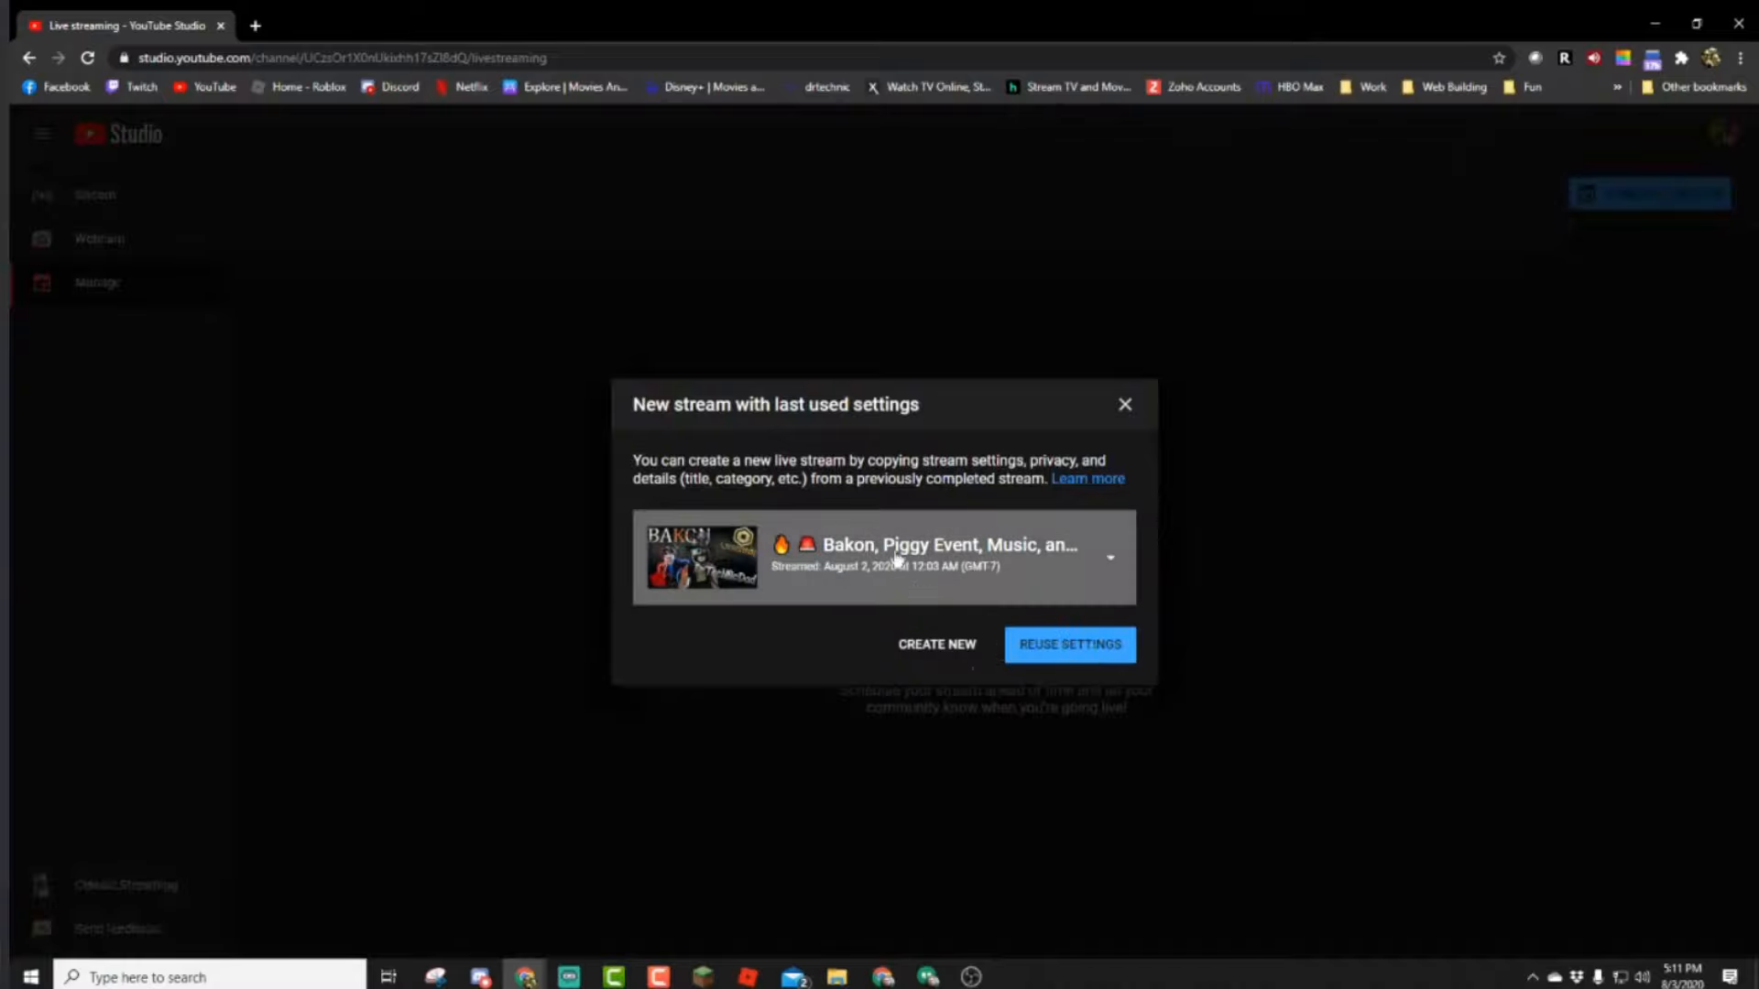
click(923, 648)
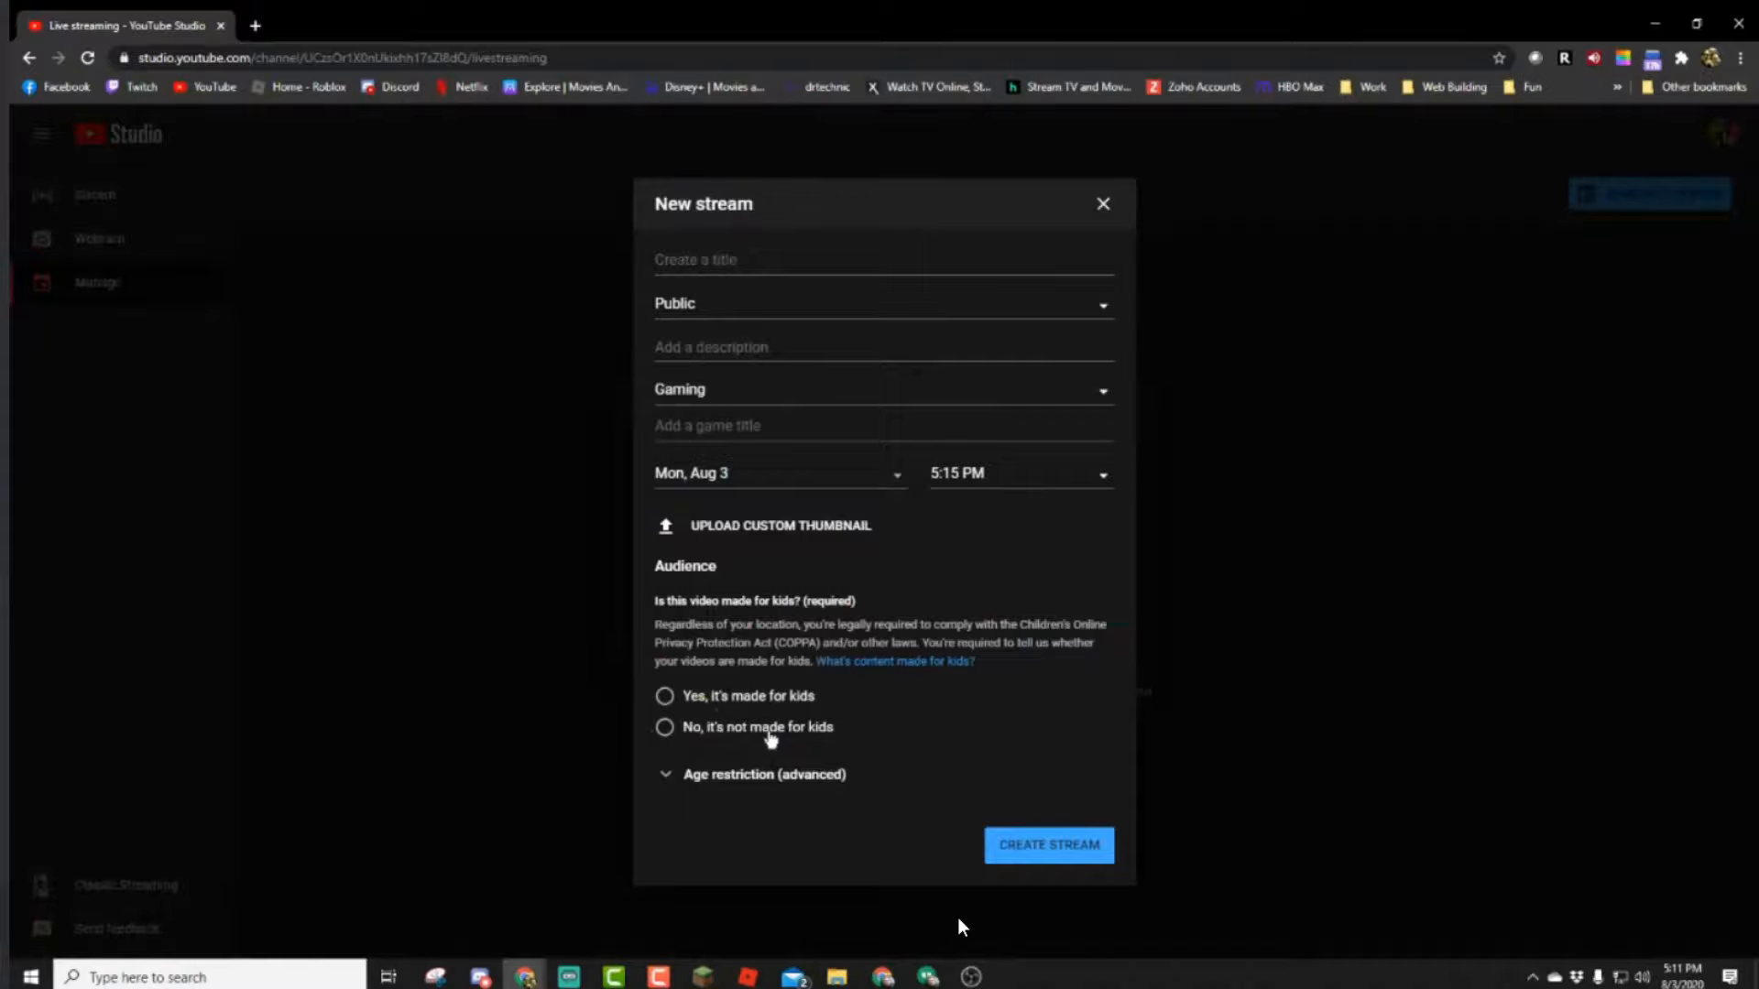
click(770, 738)
click(1054, 846)
text(xxxxxxxxxxxxxxxxxxxxxxxxxxxxxxxxxxxxx)
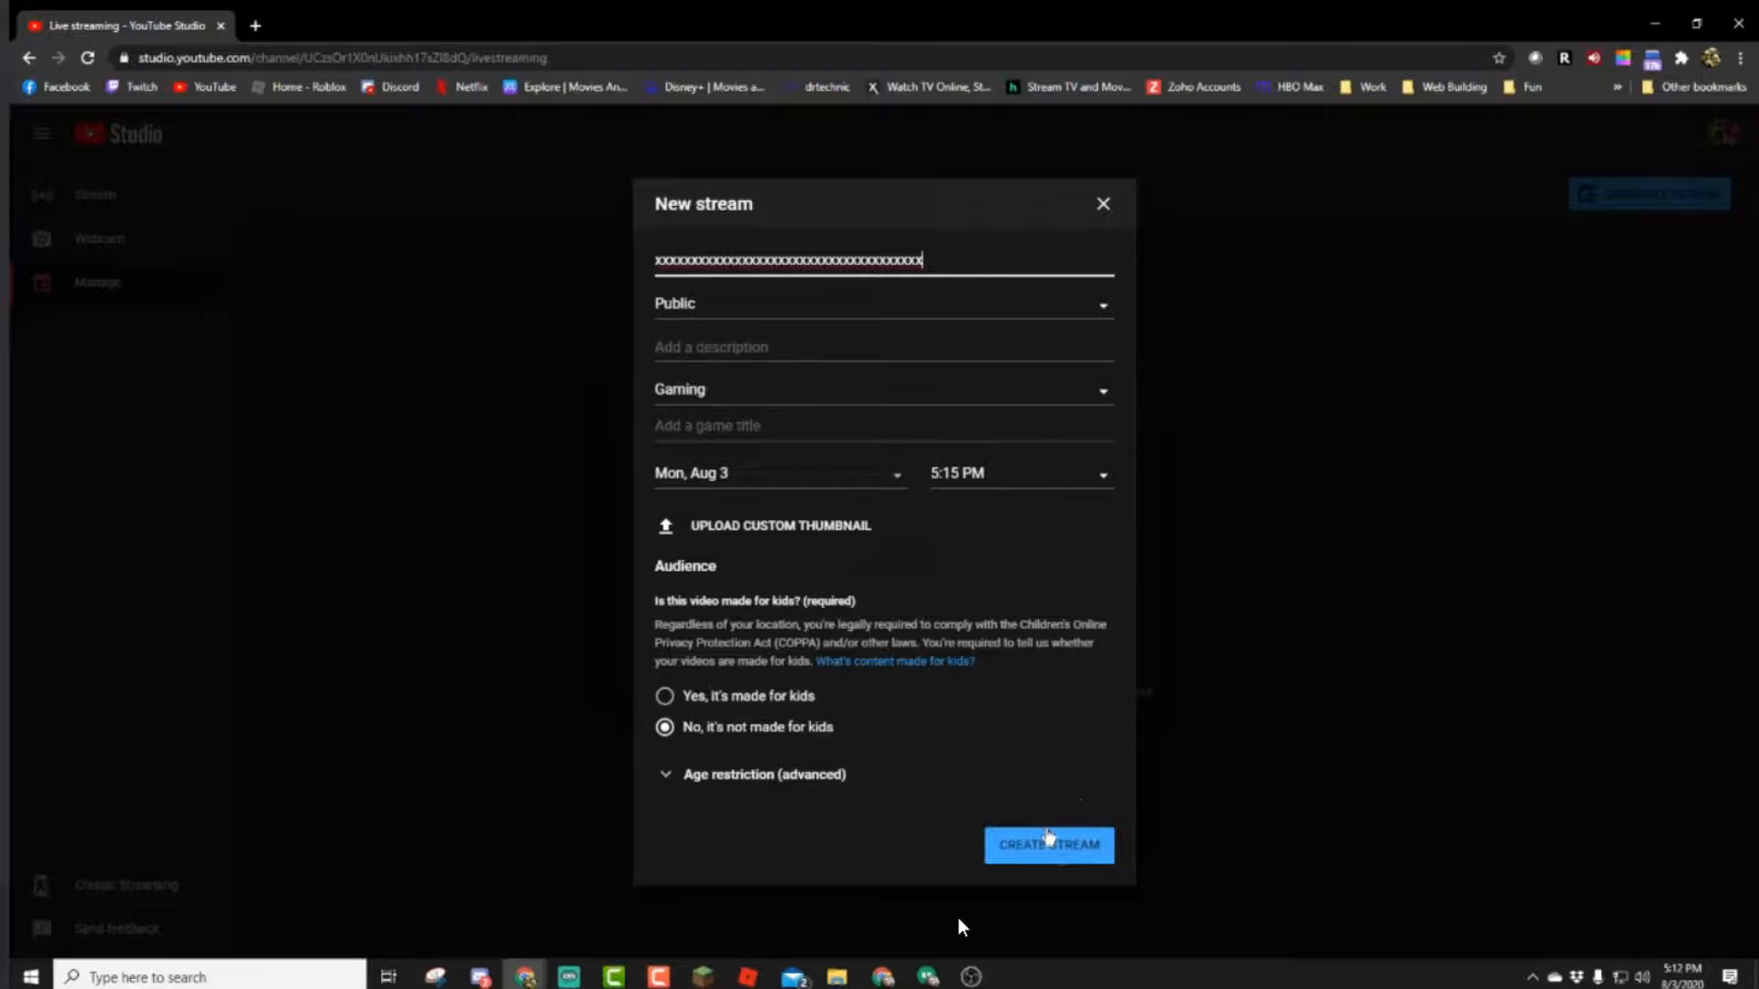
click(1049, 841)
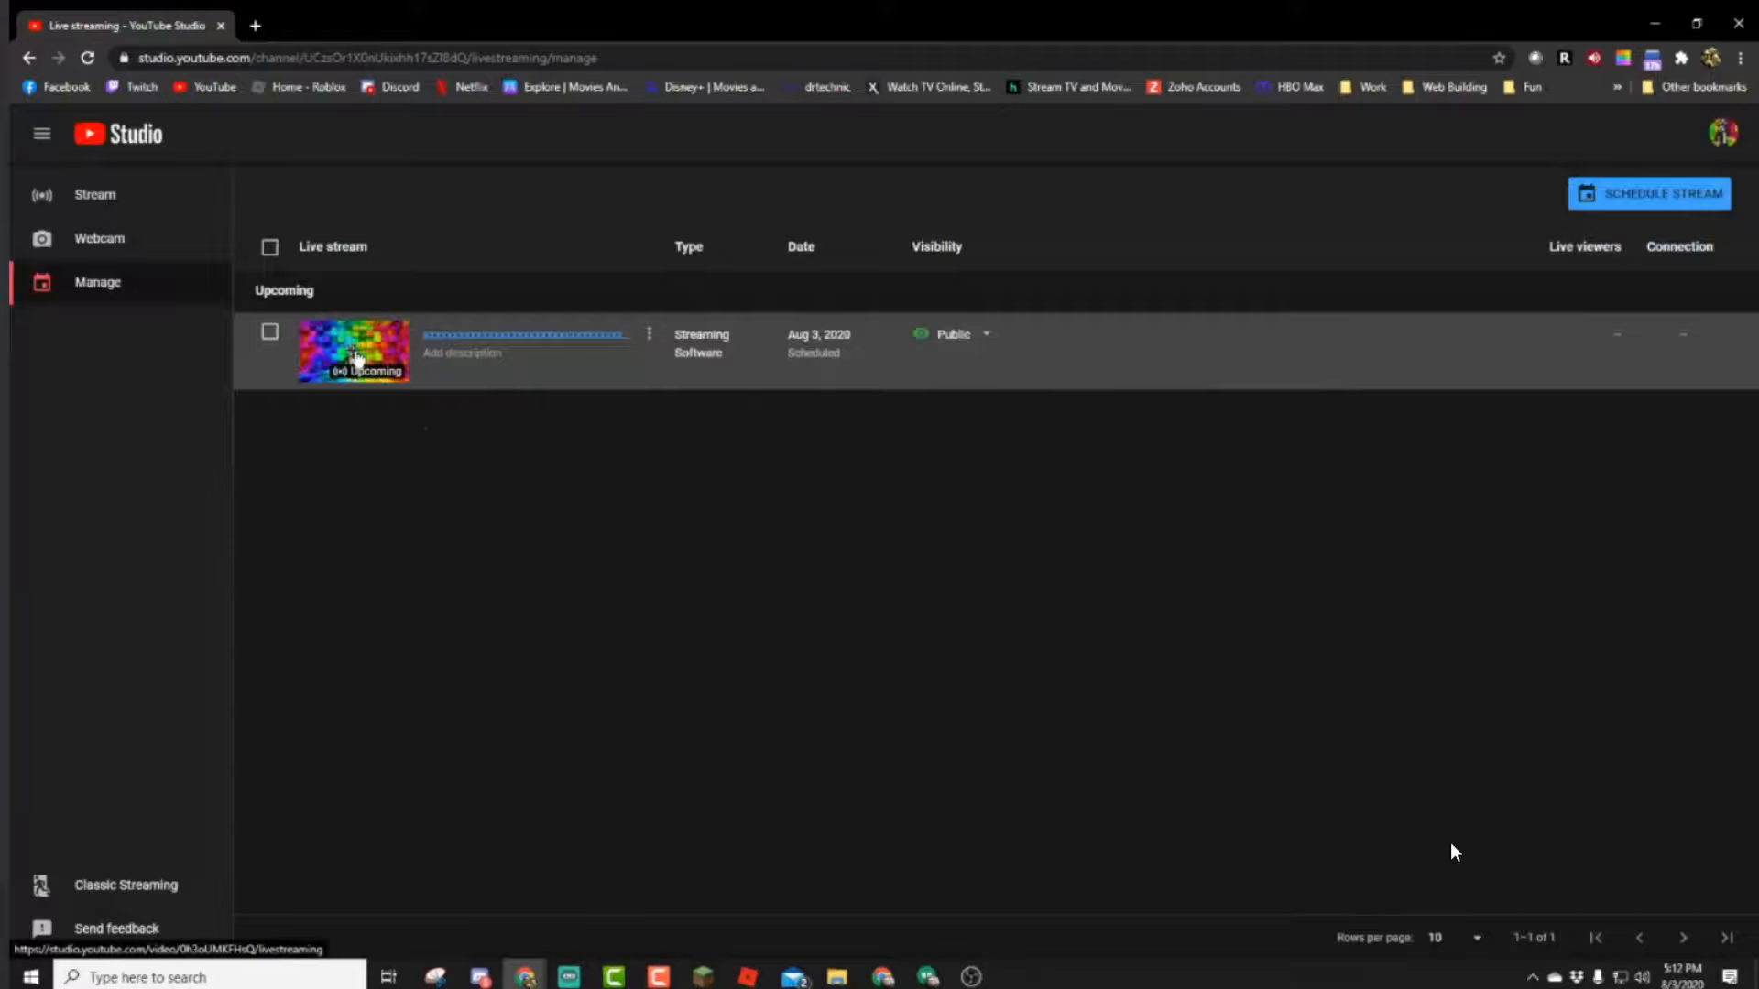
Open the upcoming stream and copy its stream key, briefly revealing and hiding the key.
click(359, 360)
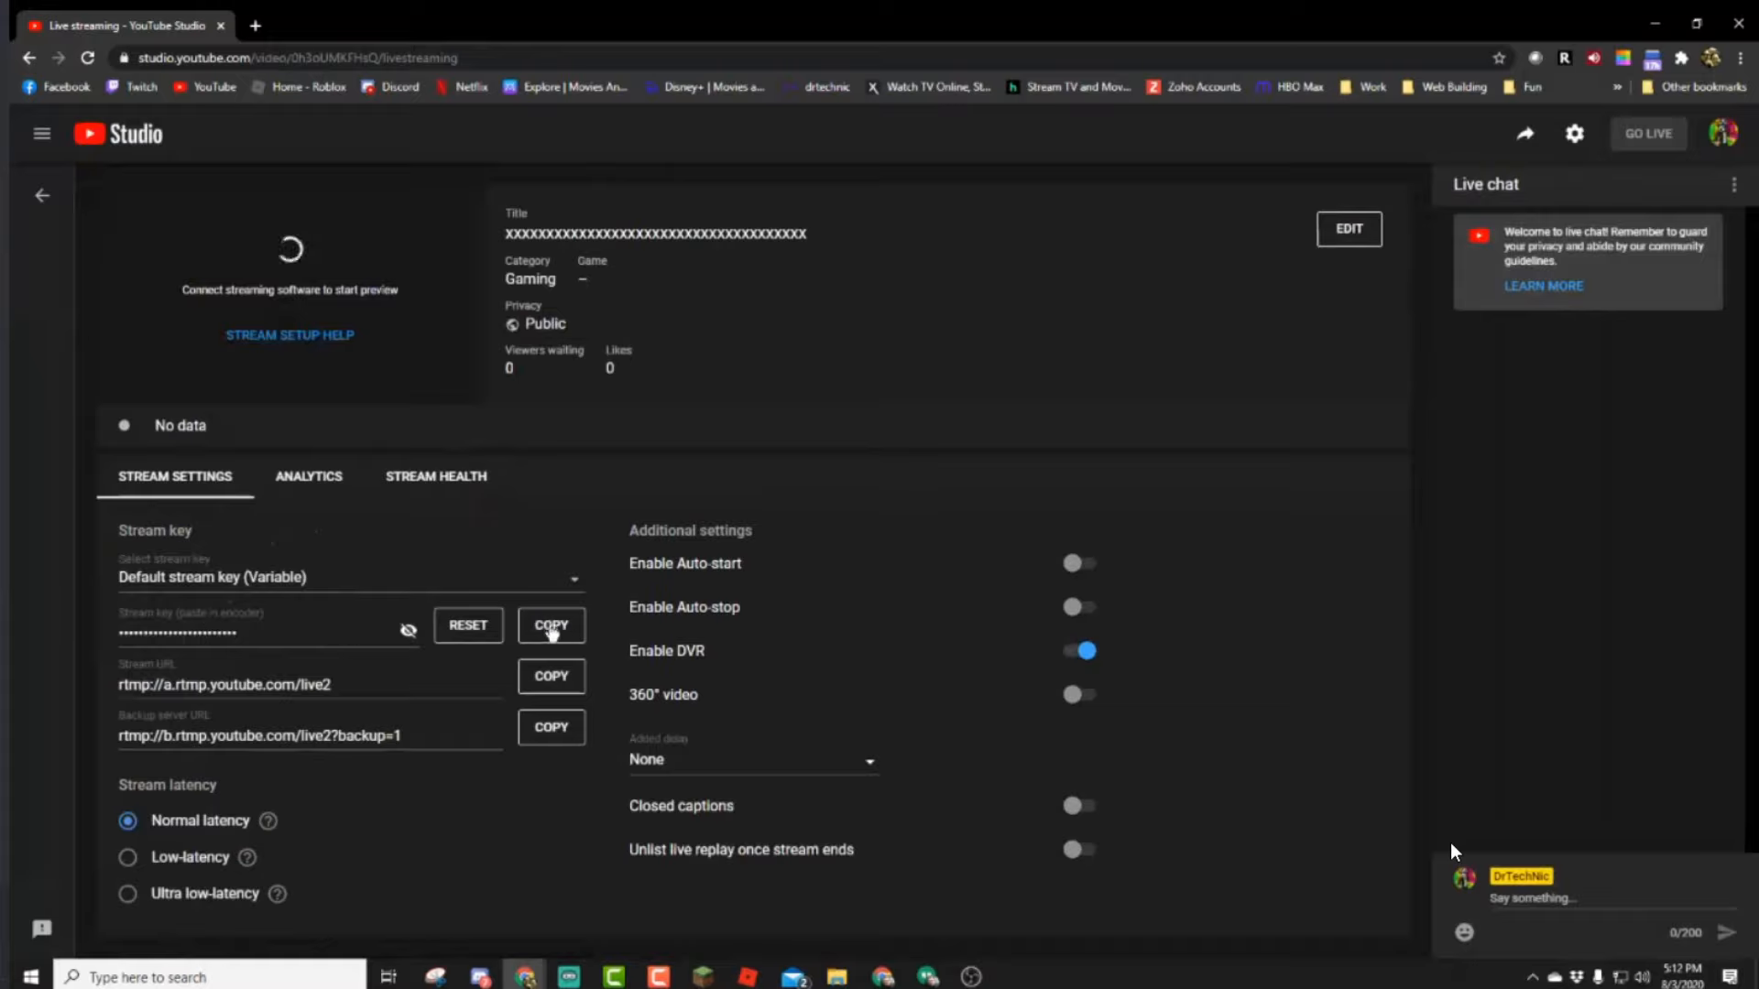
click(556, 630)
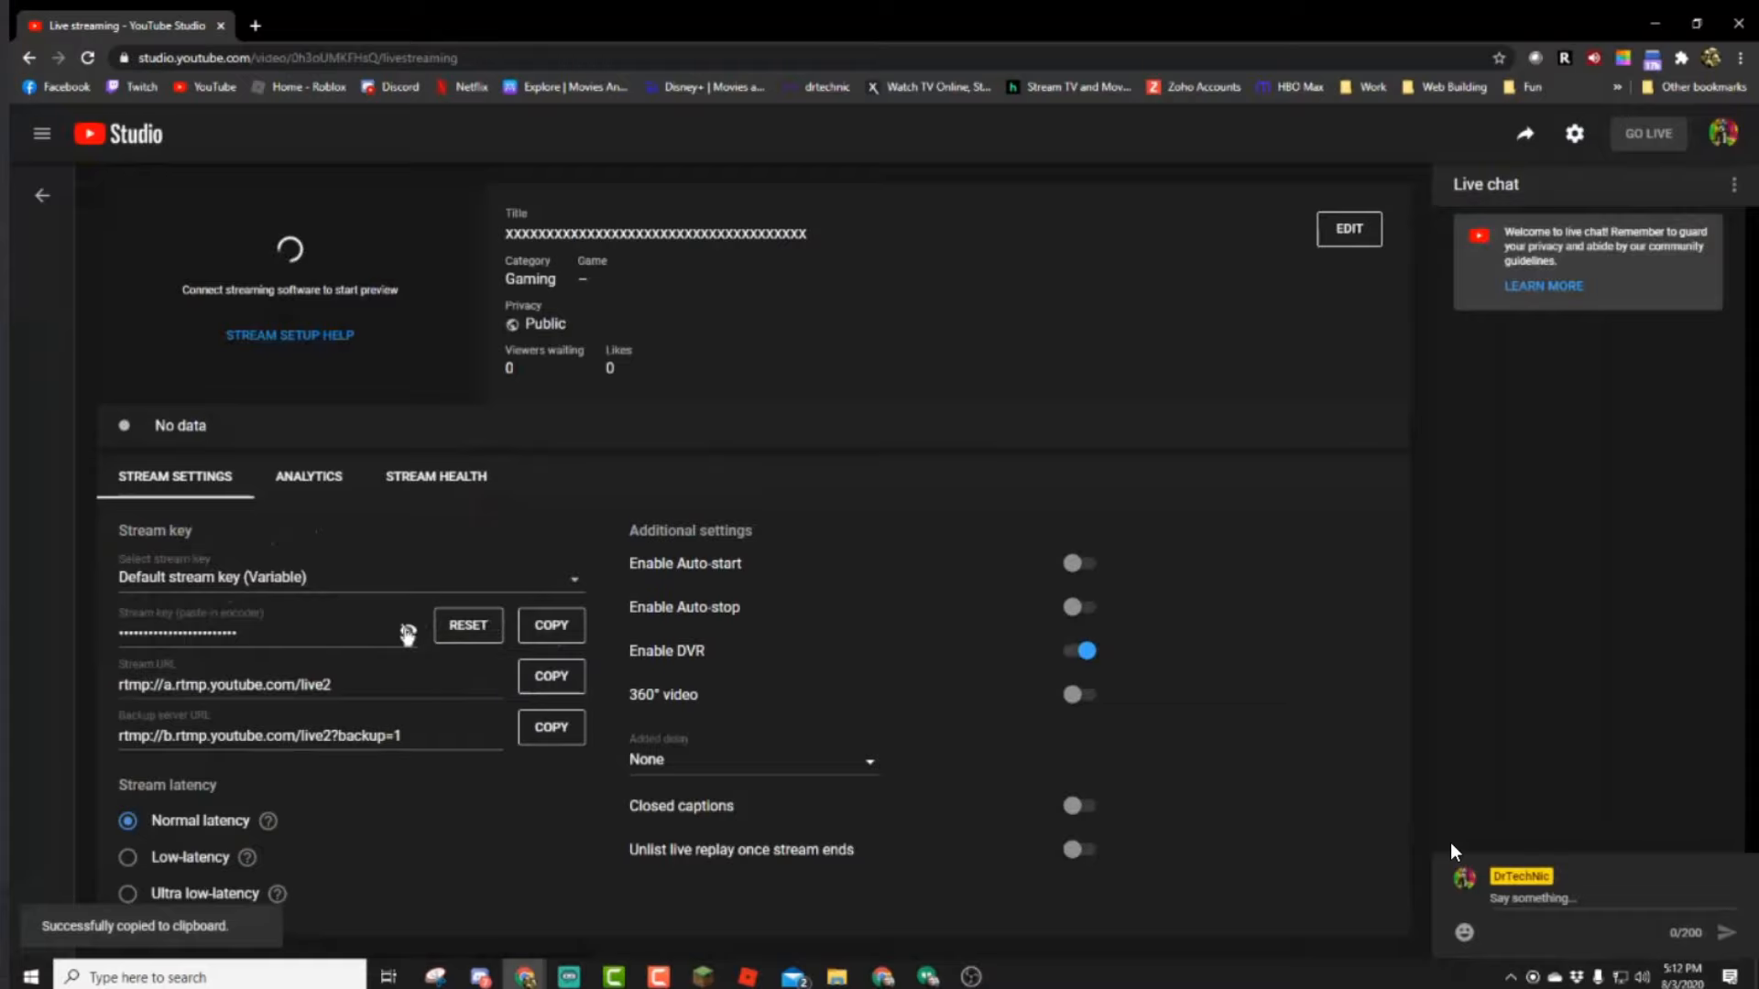
click(408, 630)
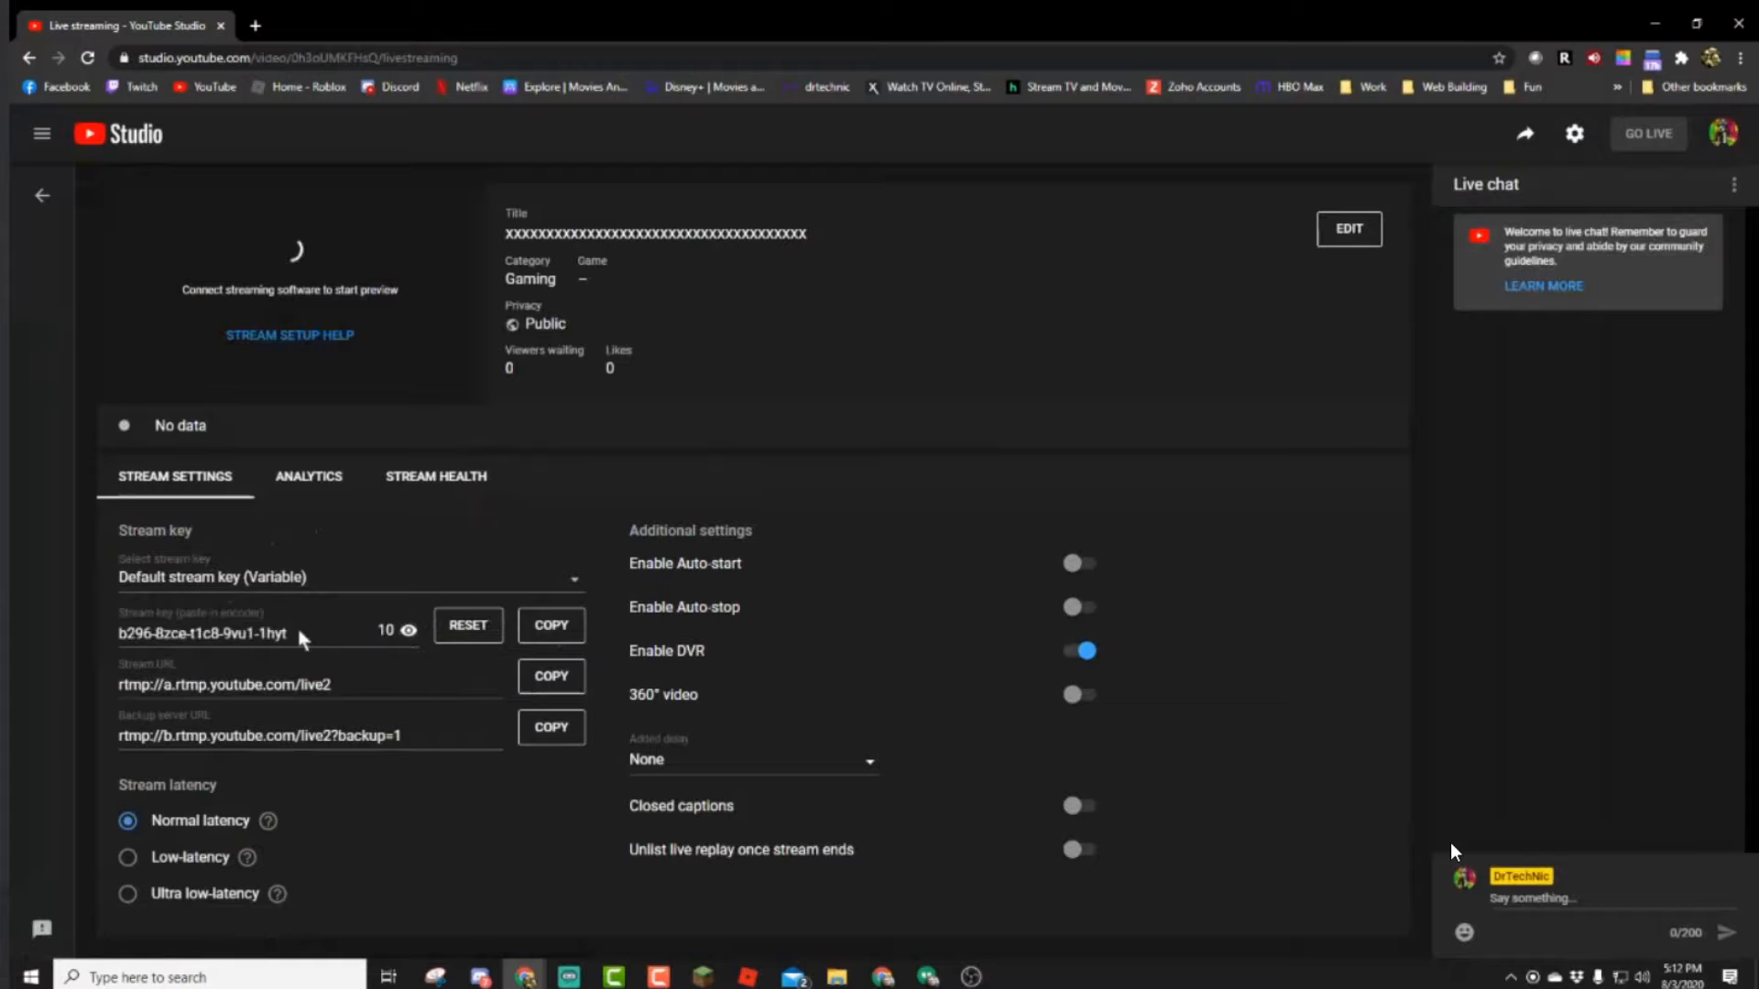
click(409, 631)
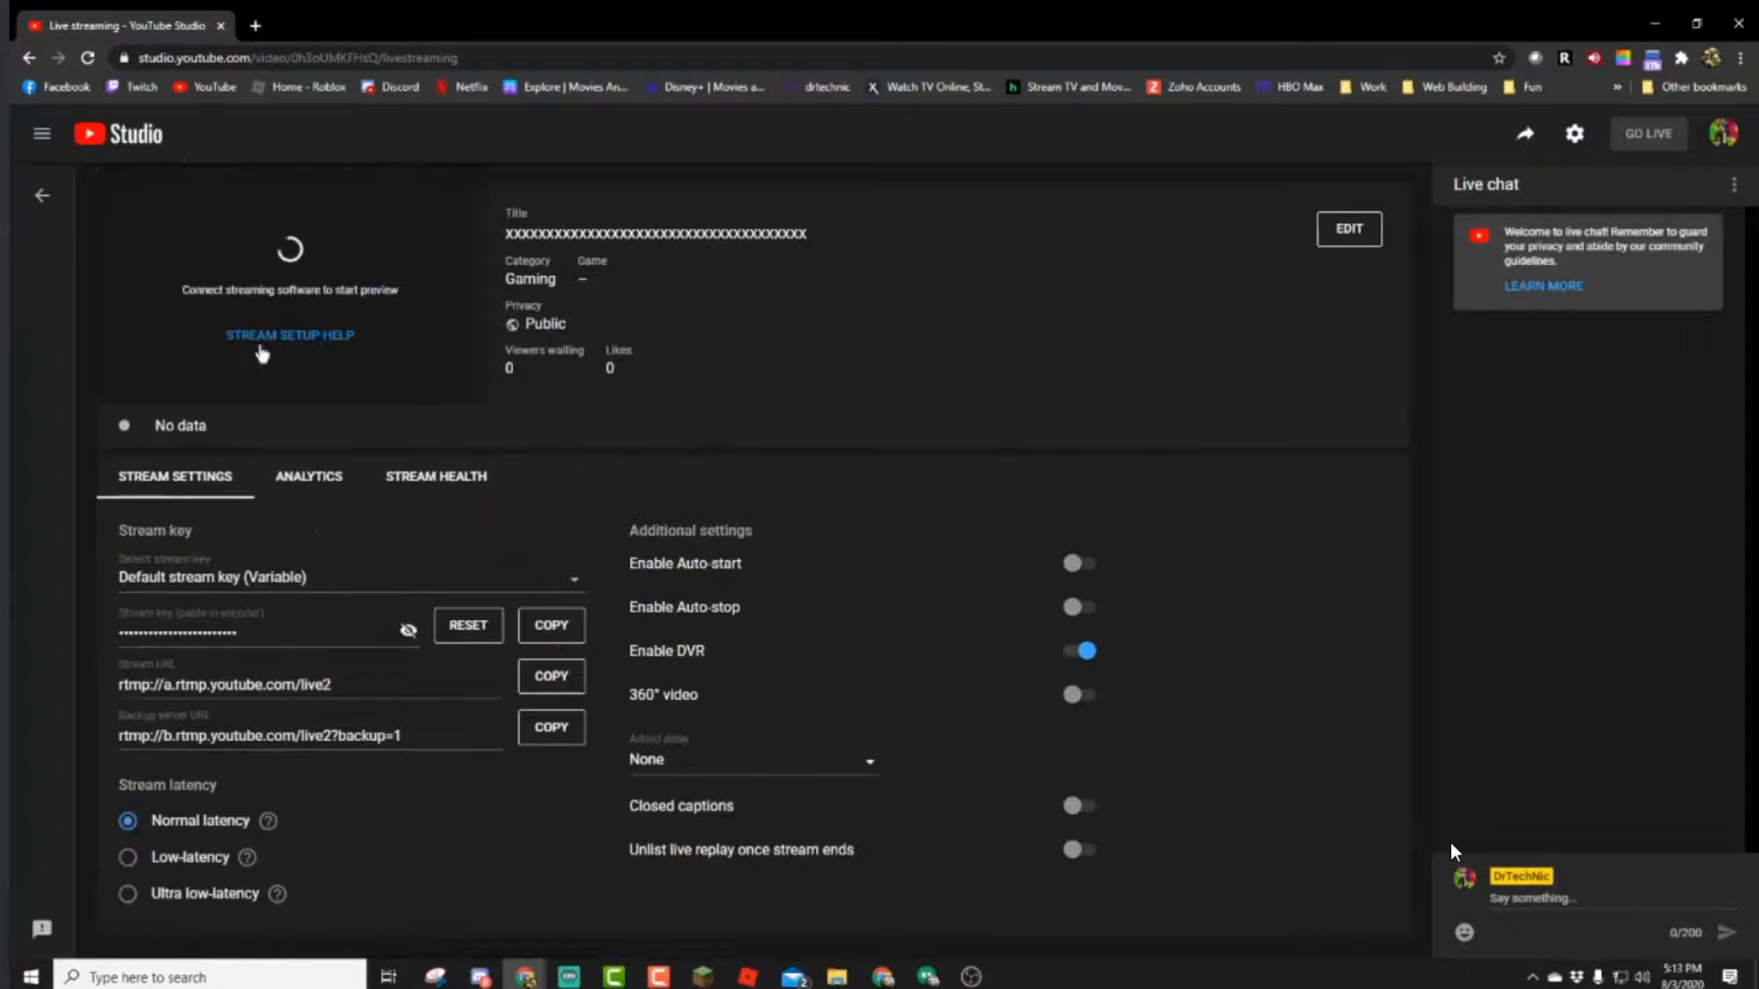
Review the scheduled stream's editable details and close them without saving.
click(1337, 229)
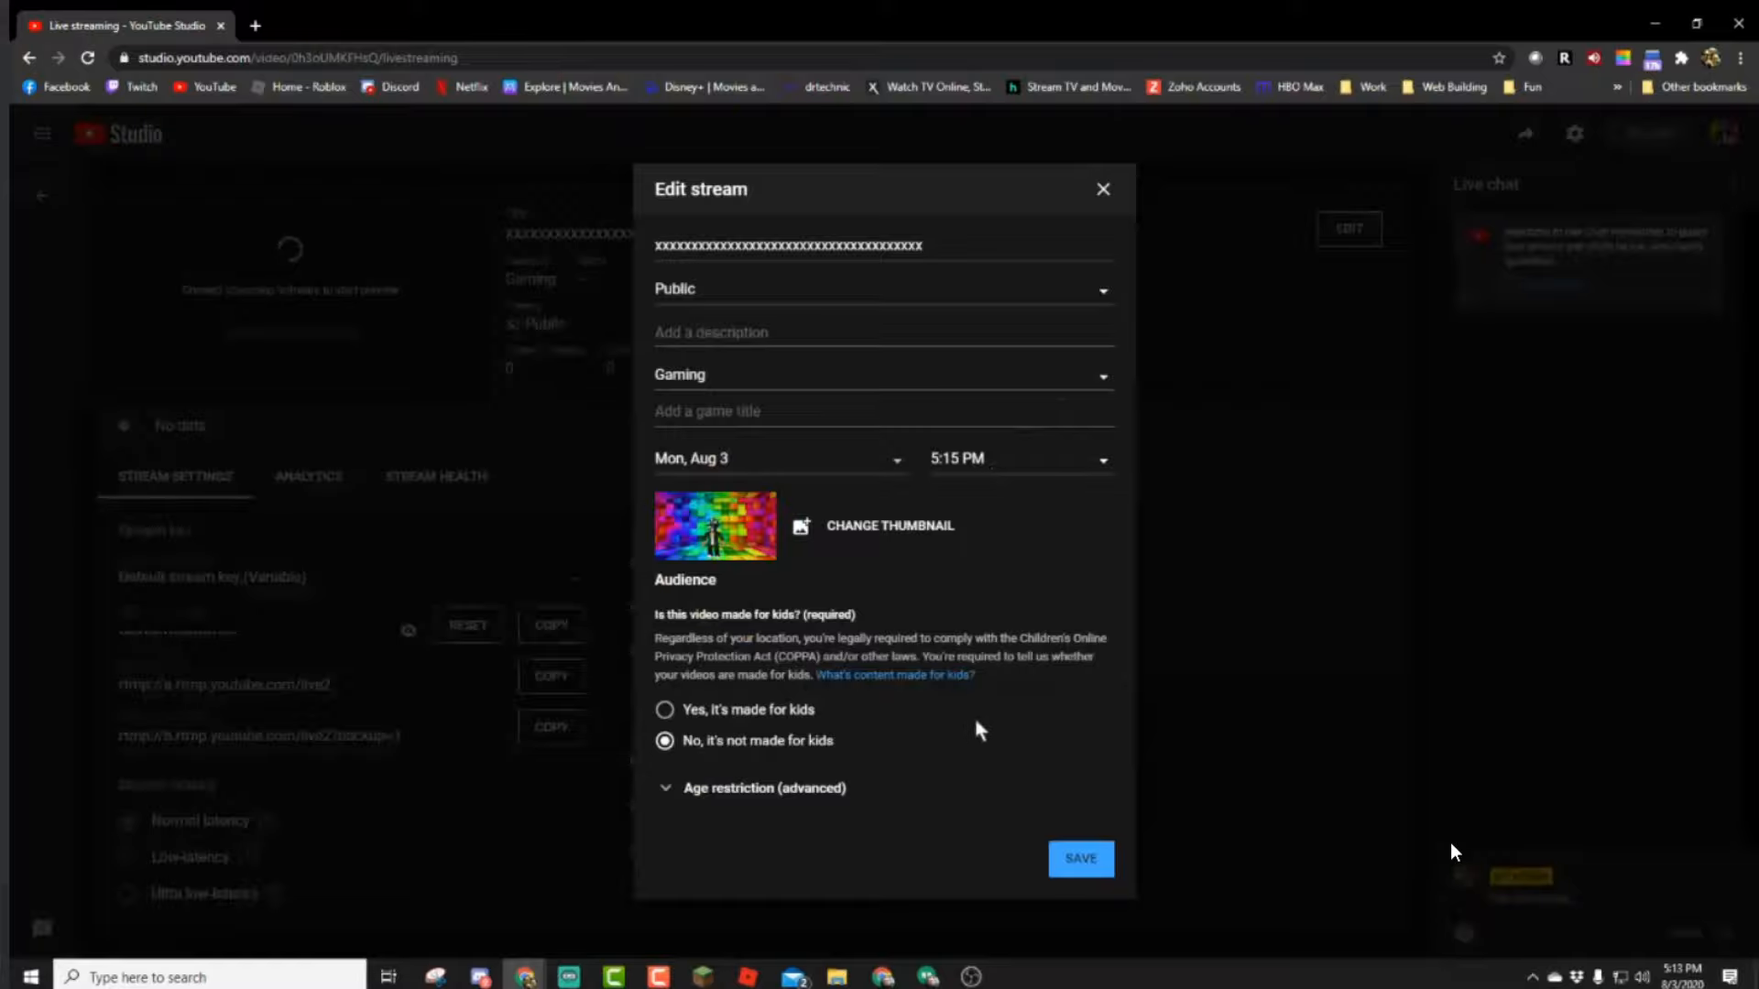
click(1102, 189)
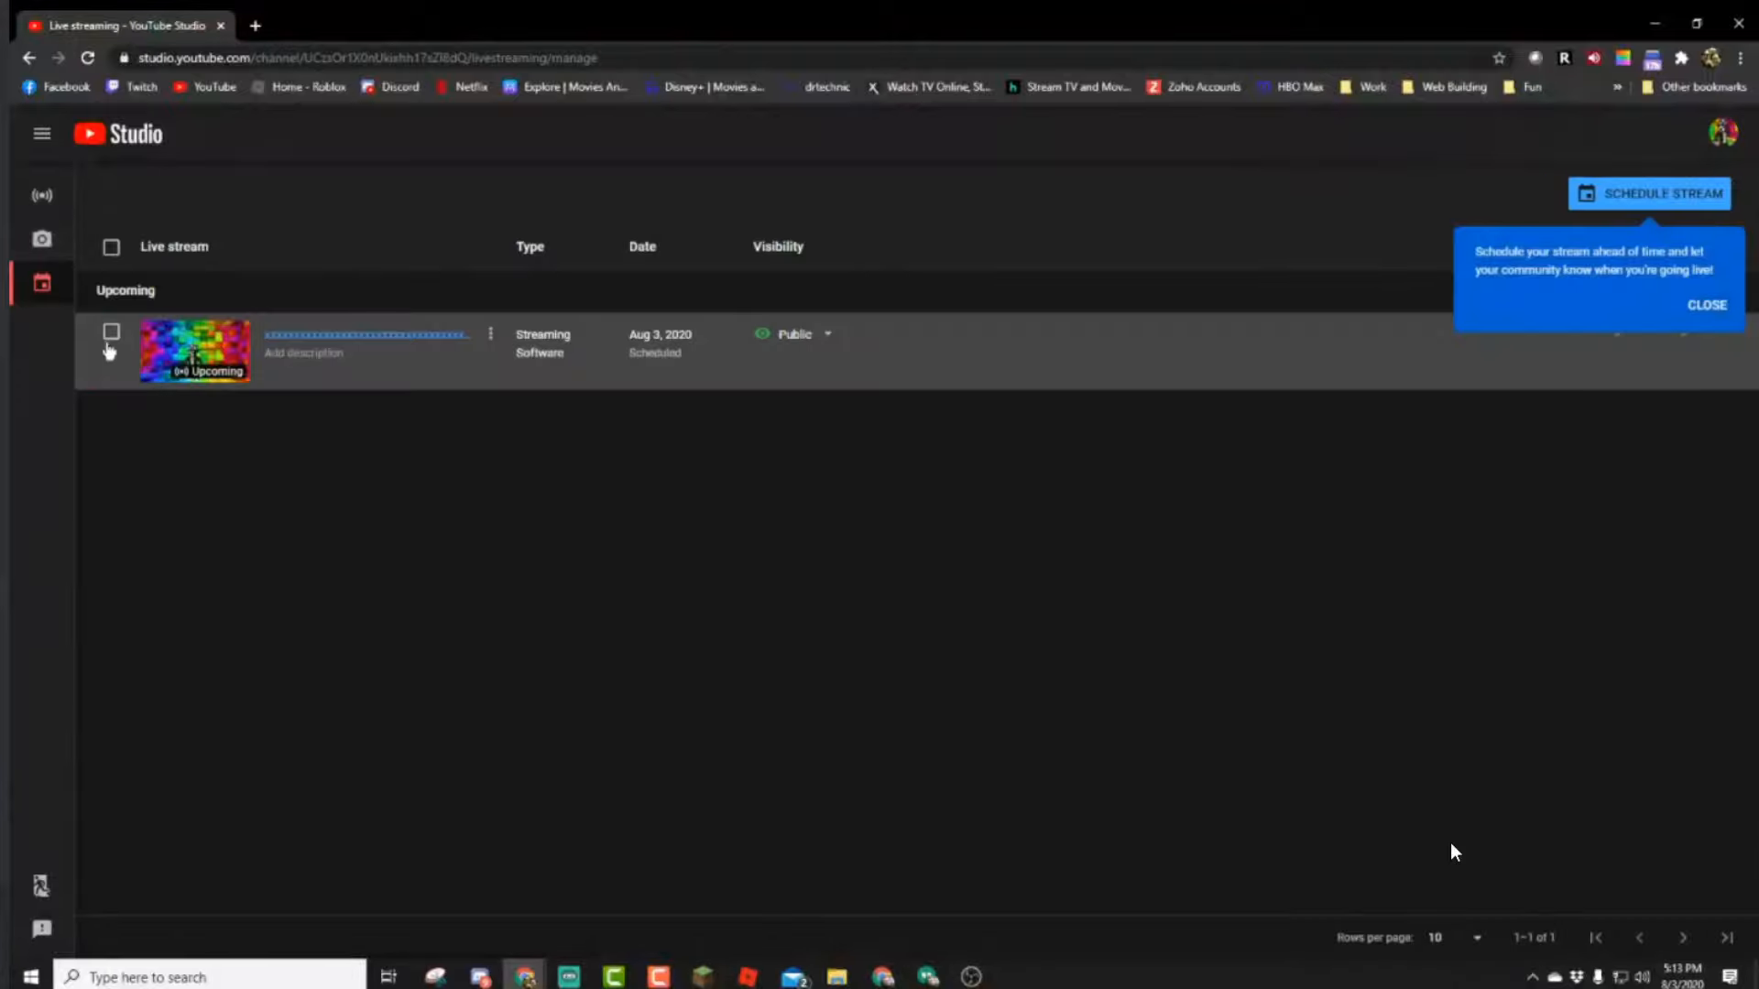
Permanently delete the upcoming scheduled stream from the list of managed live streams.
click(111, 331)
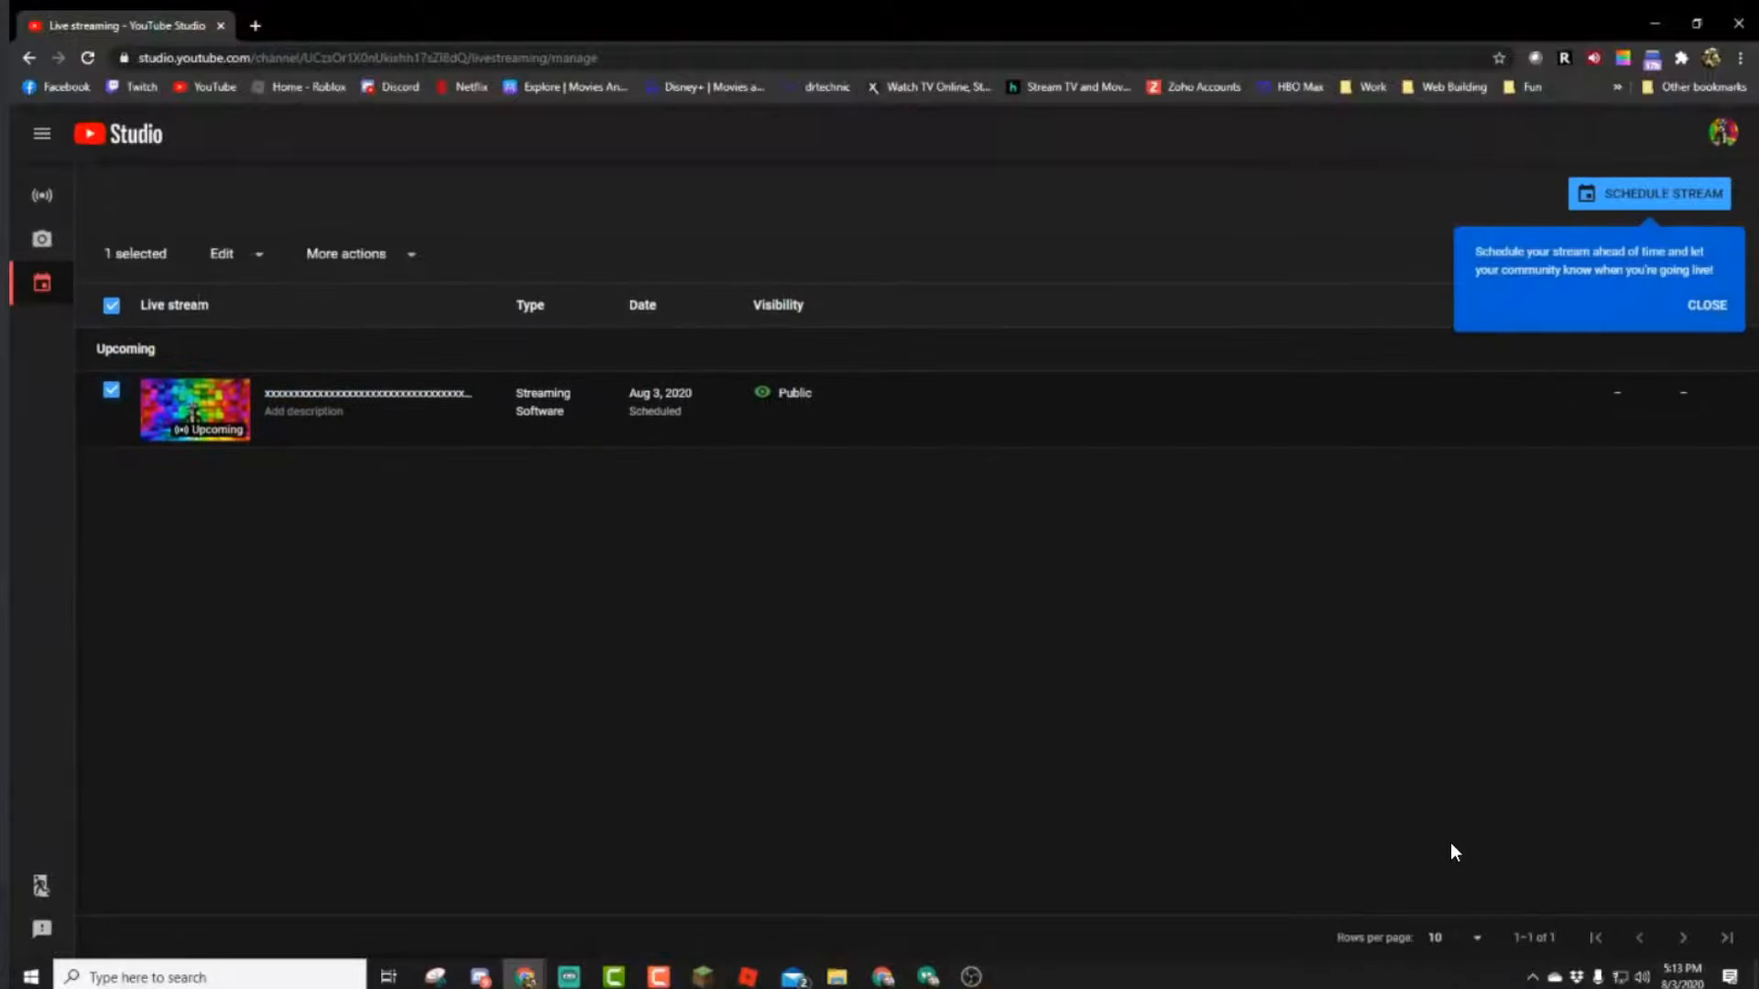
click(411, 254)
click(371, 283)
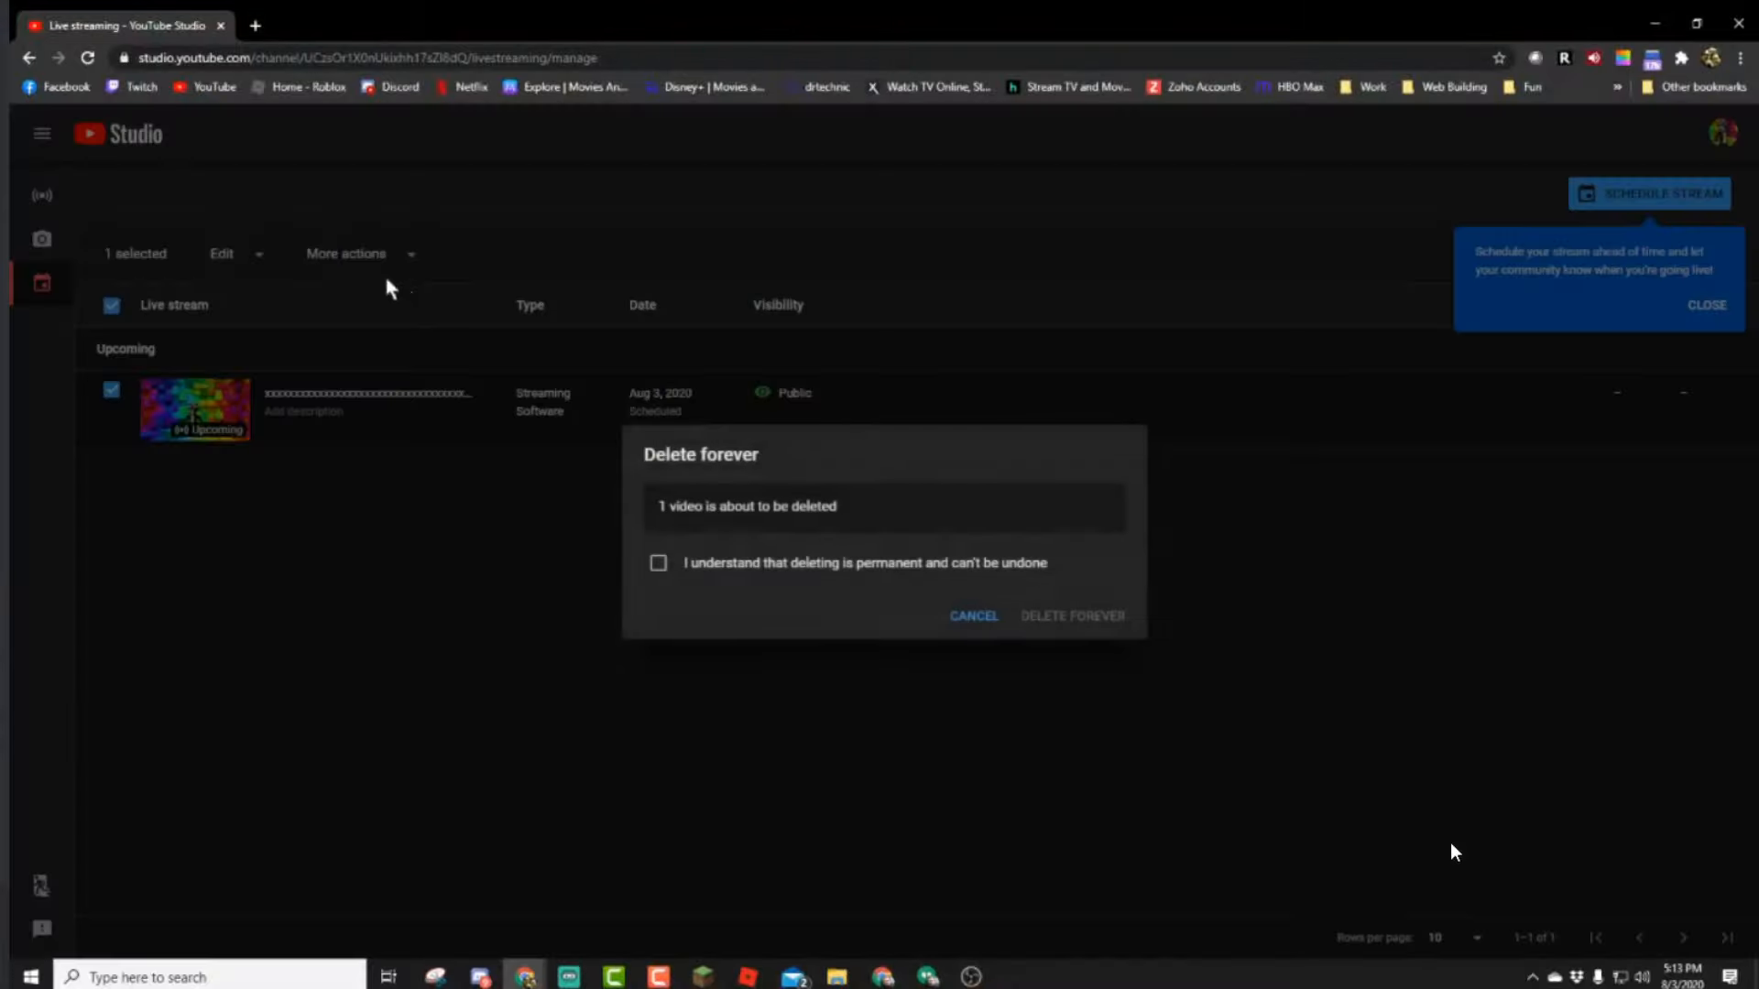
click(658, 562)
click(1099, 615)
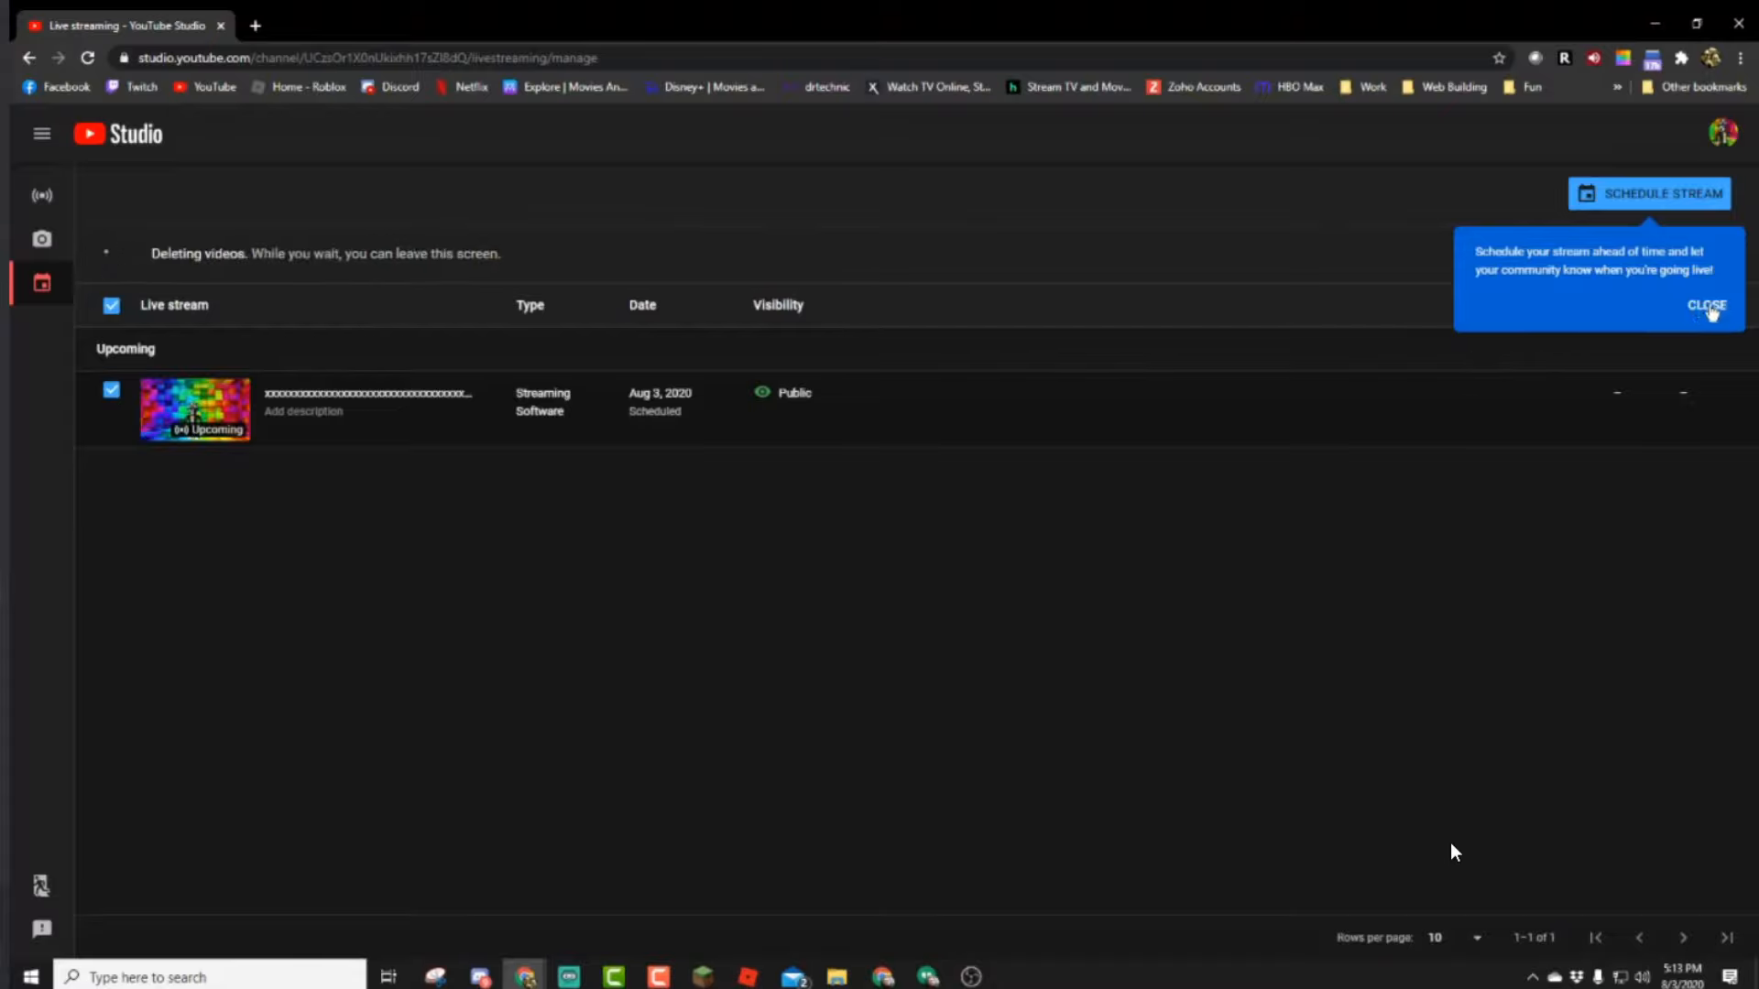
Dismiss the stream scheduling tip, switch to OBS Studio and paste the copied YouTube stream key into the wizard.
click(1707, 307)
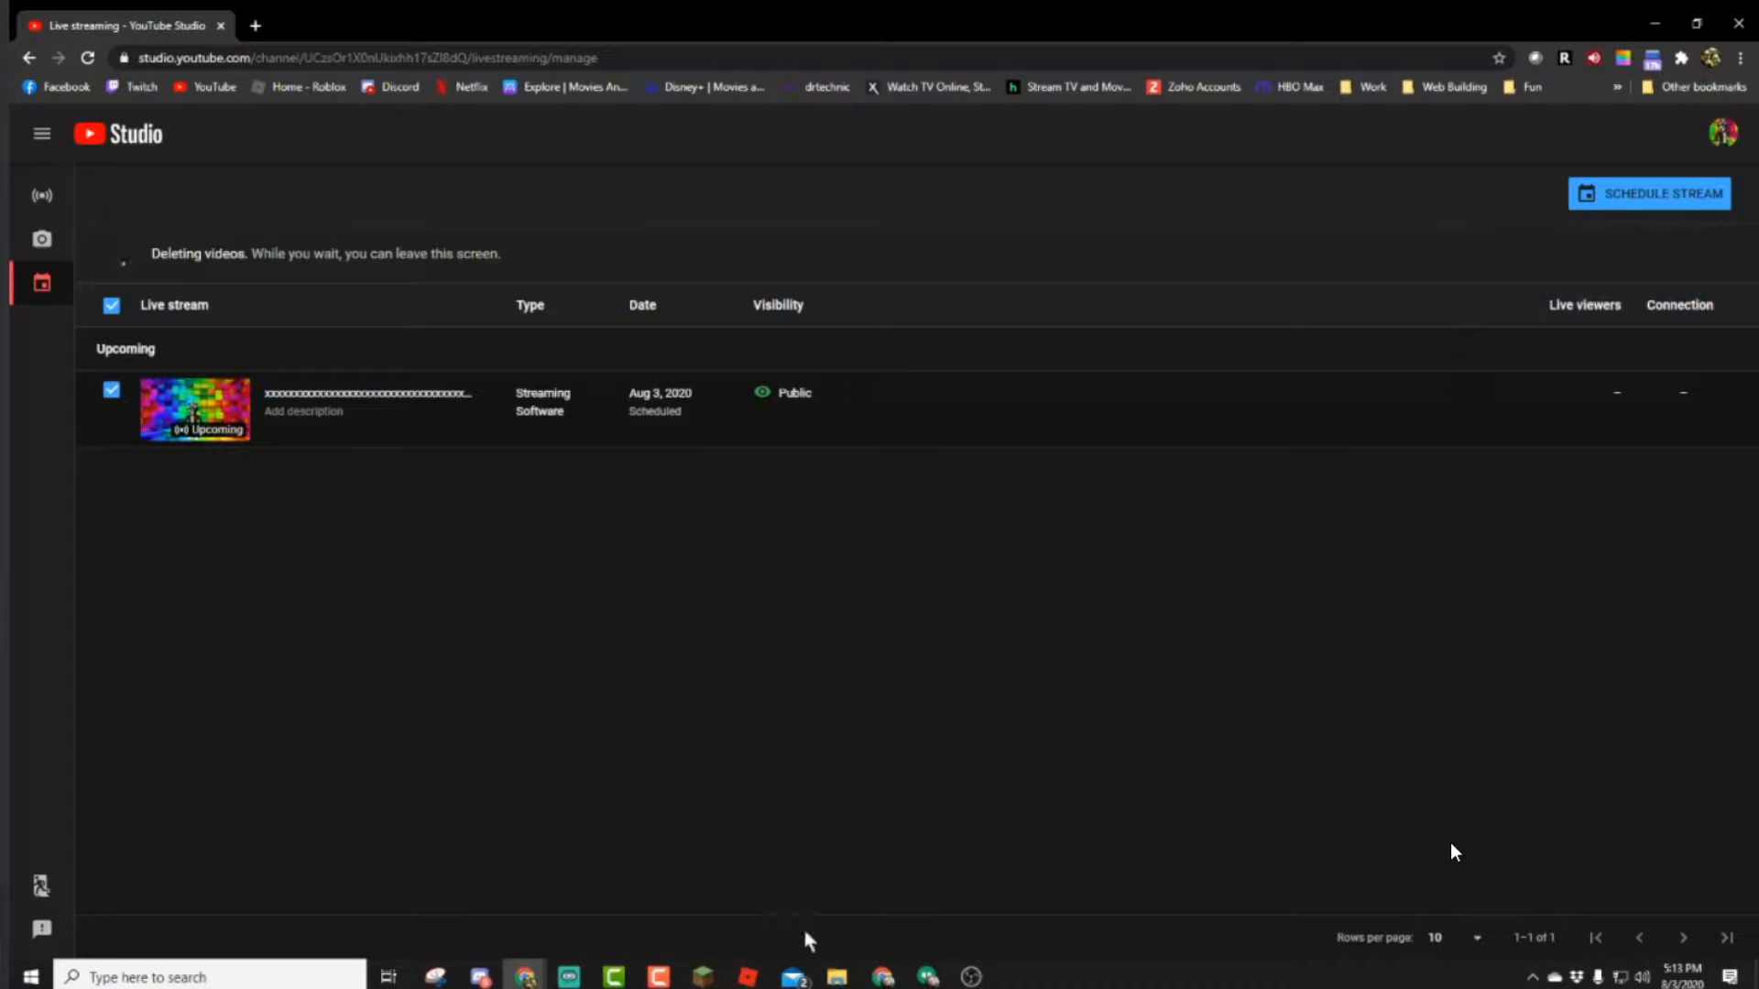
click(971, 976)
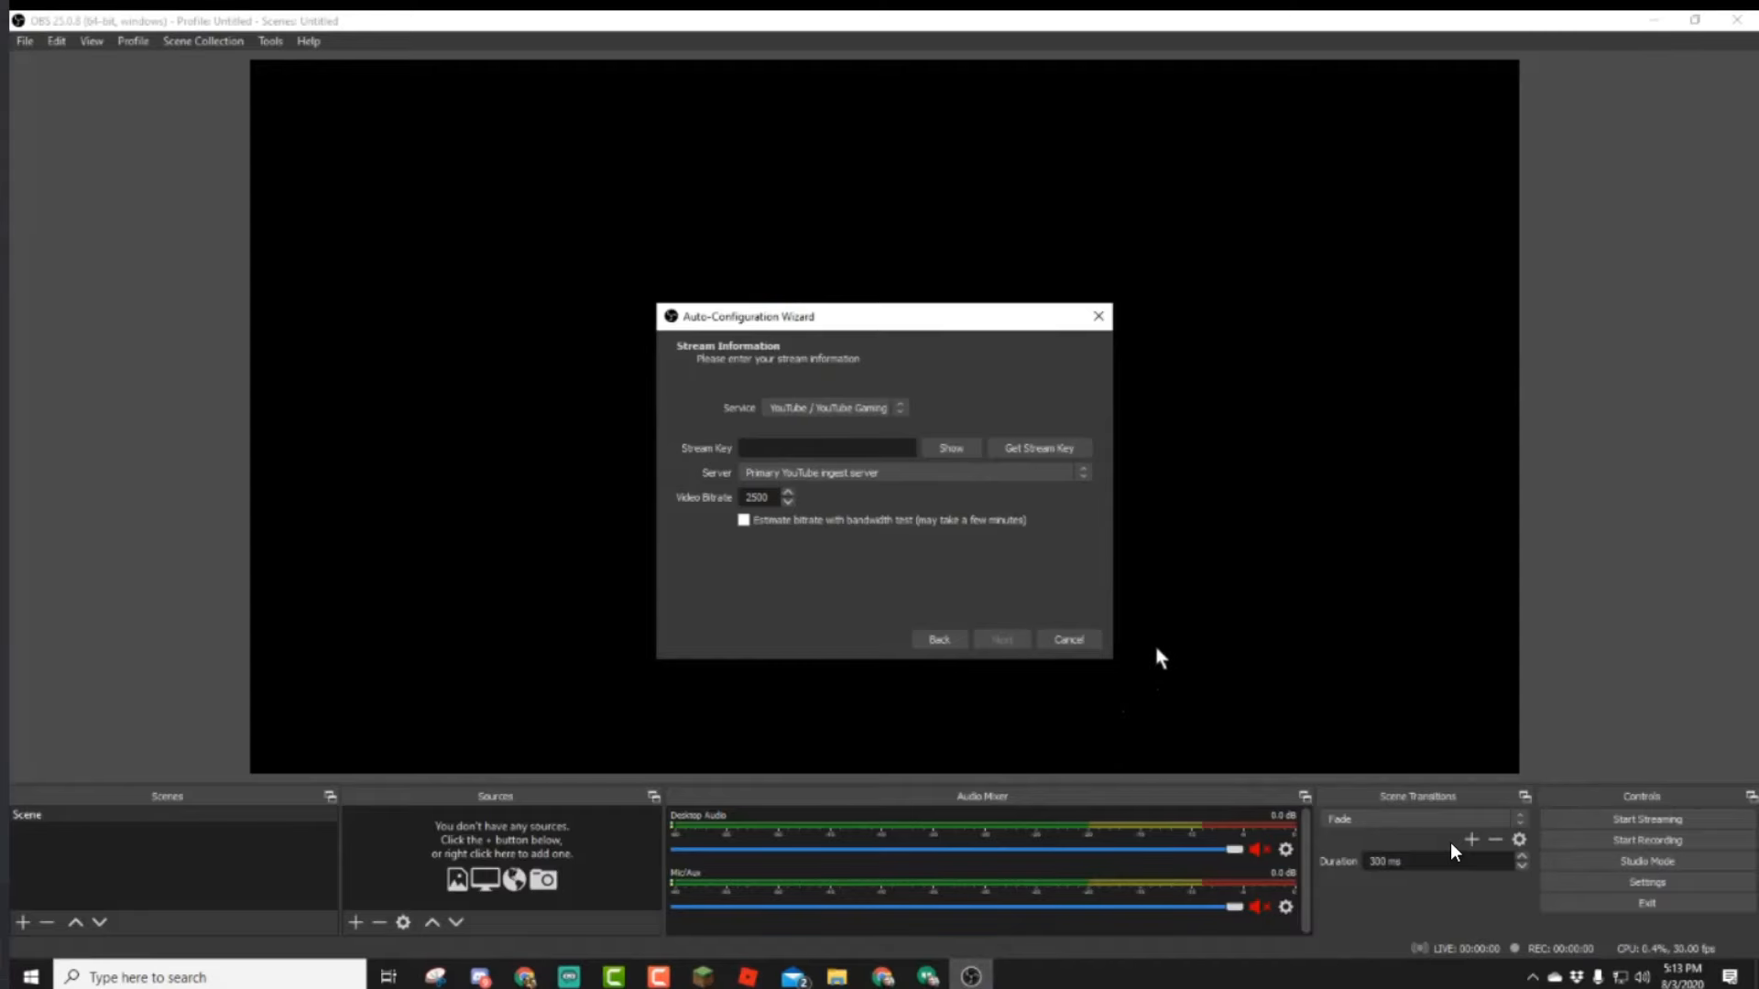
click(809, 447)
key(ctrl+v)
text(••••••••••••••)
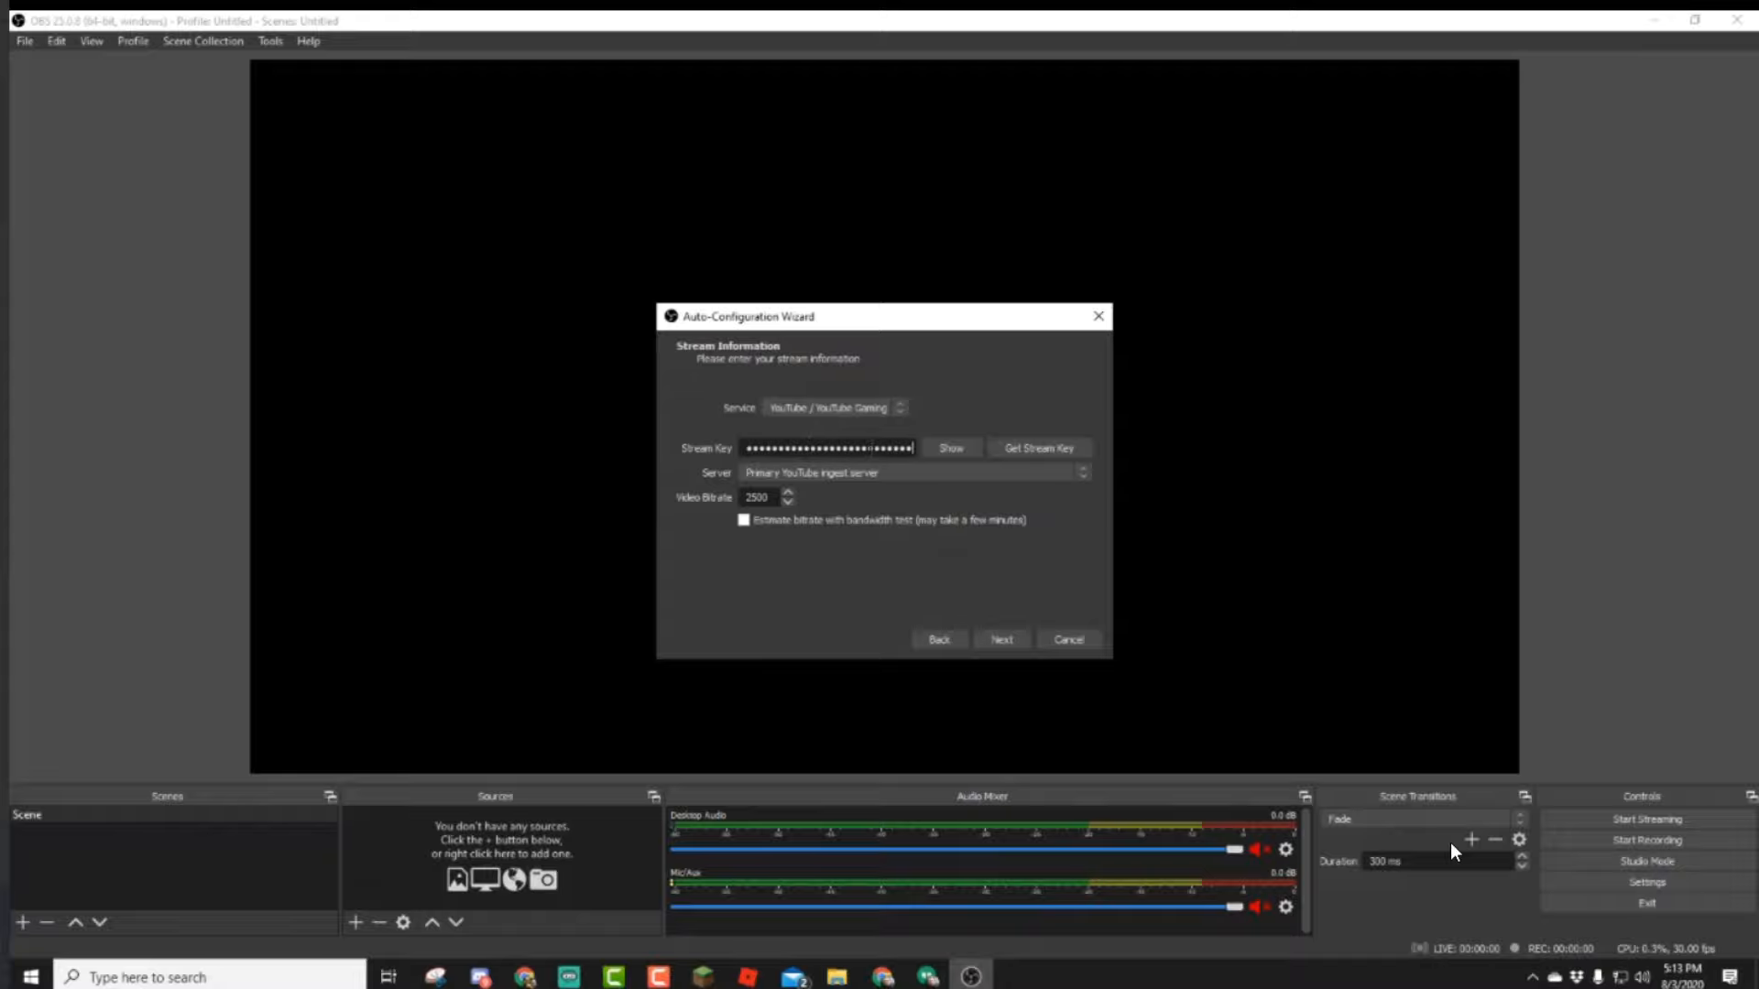
Overwrite the wizard's stream key several times, finishing with the copied YouTube stream key as its only content.
key(ctrl+a)
text(••••••)
key(ctrl+a)
text(•••••)
key(ctrl+a)
text(•••••)
key(ctrl+a)
key(ctrl+v)
text(••)
key(ctrl+a)
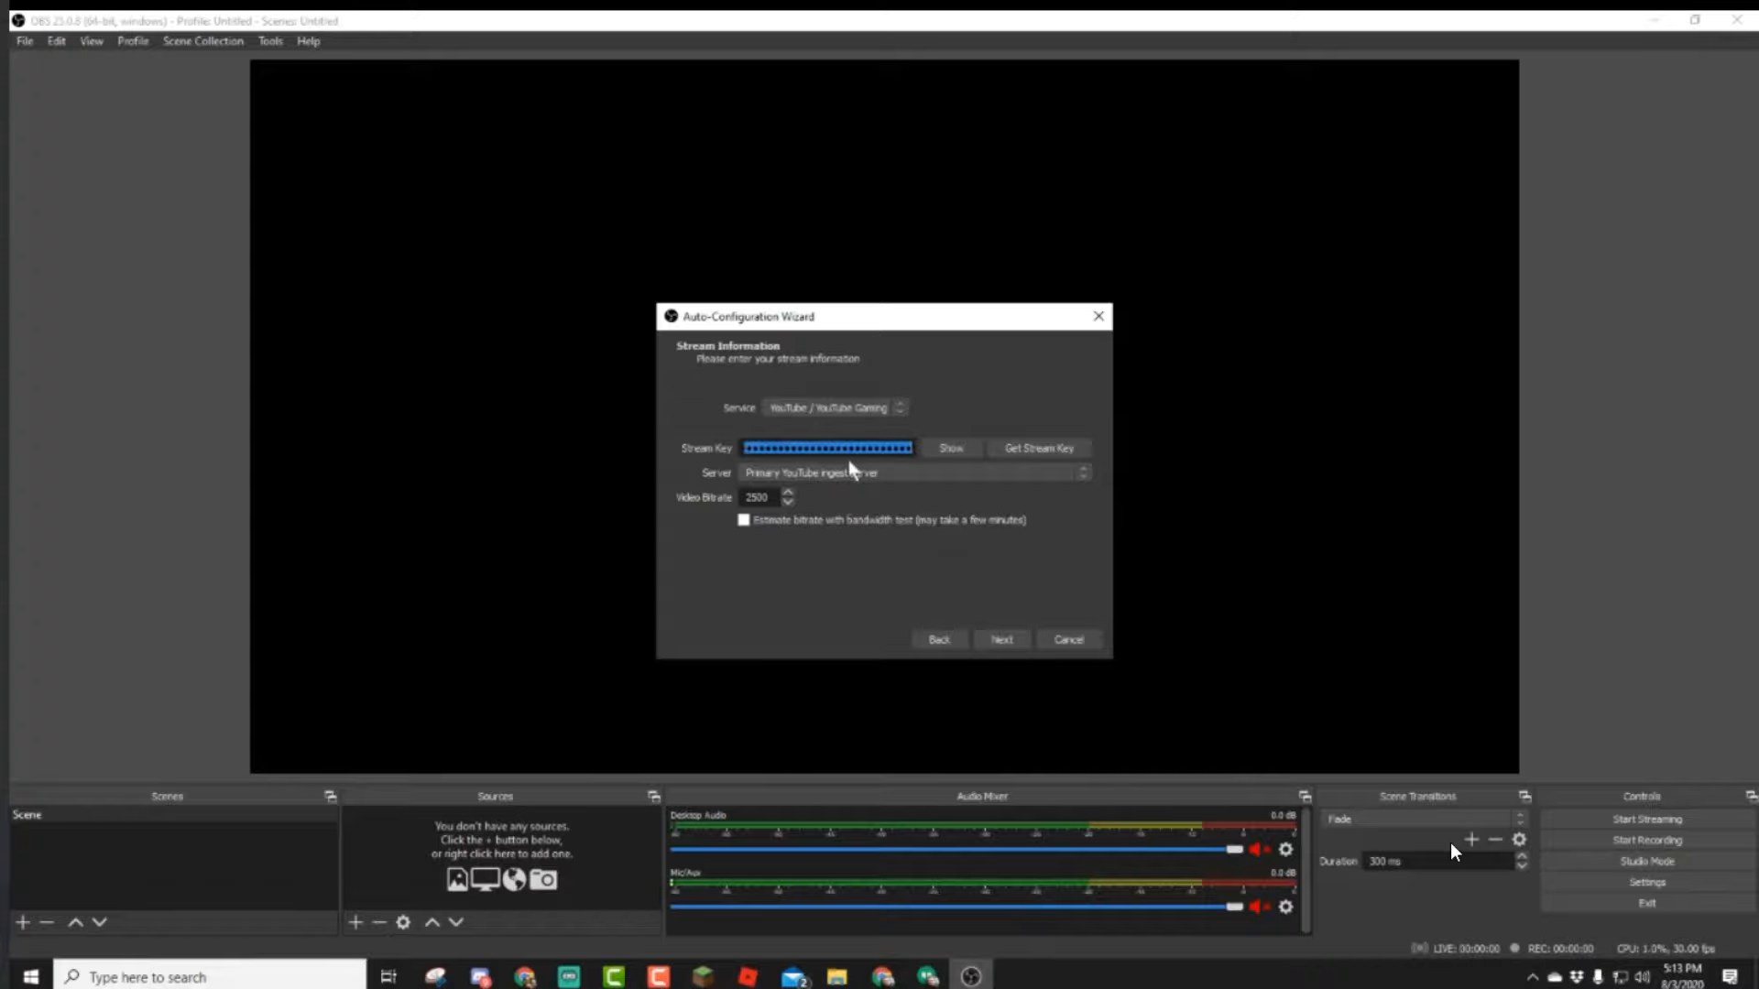
key(ctrl+v)
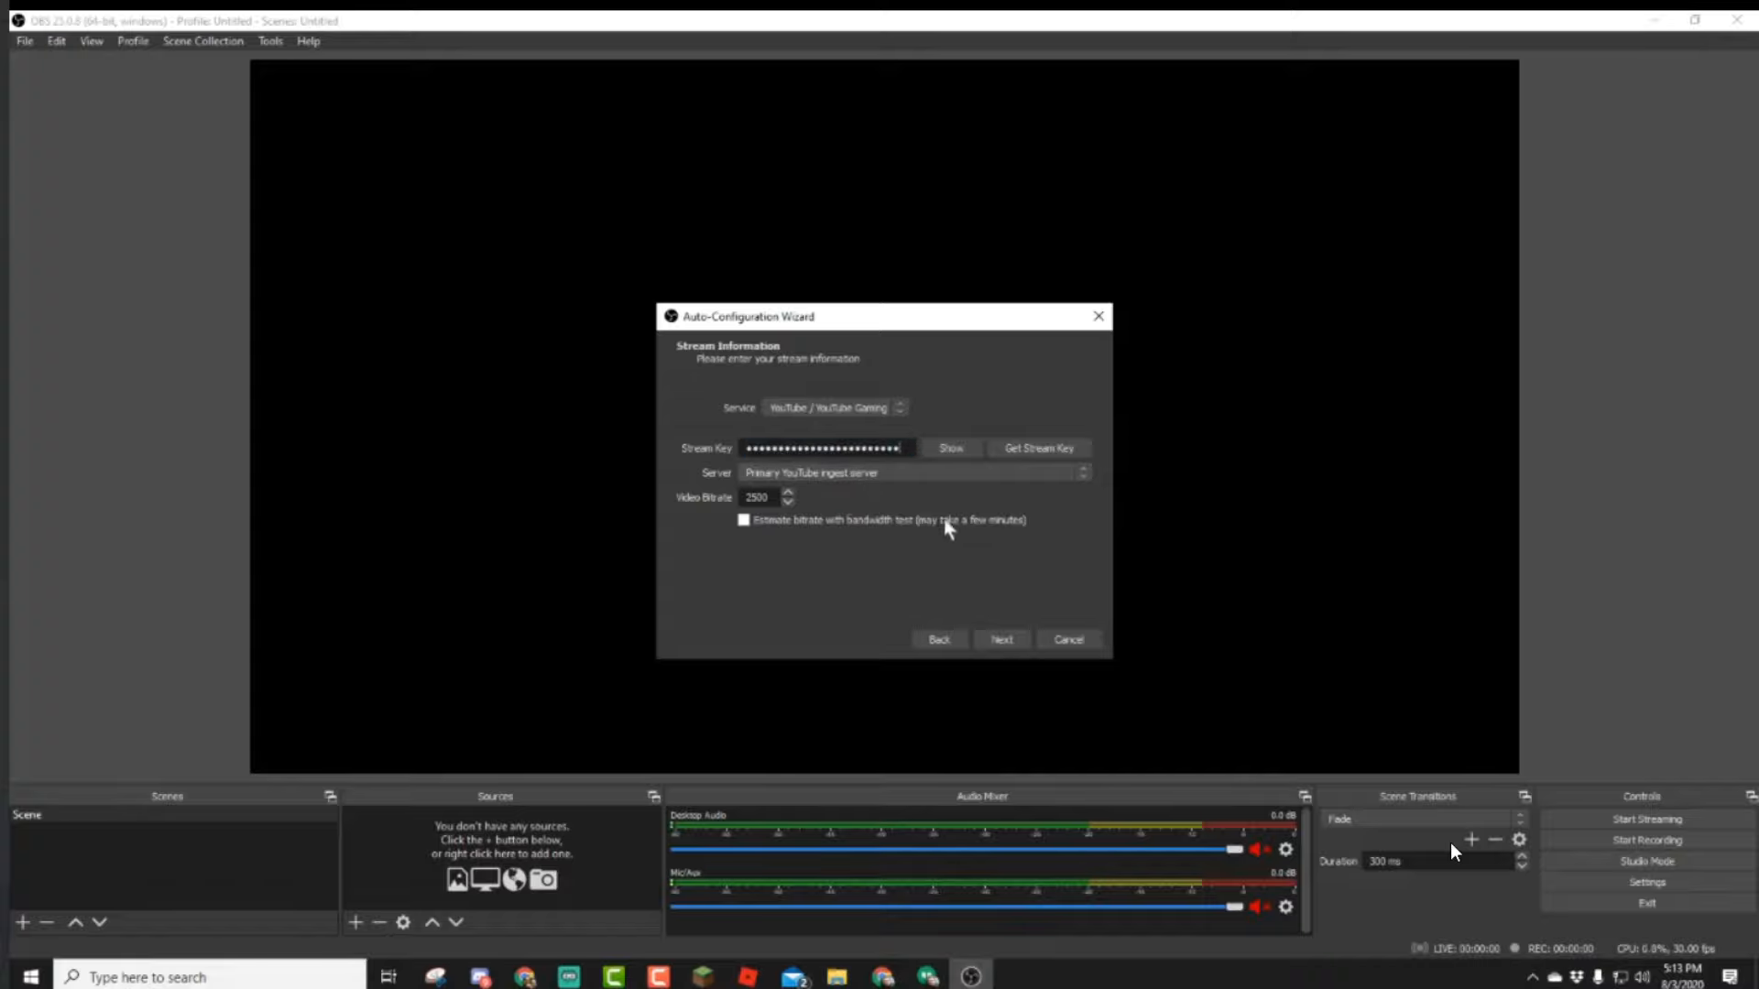
Keep the Primary YouTube ingest server, run the configuration test and apply the recommended settings.
click(978, 475)
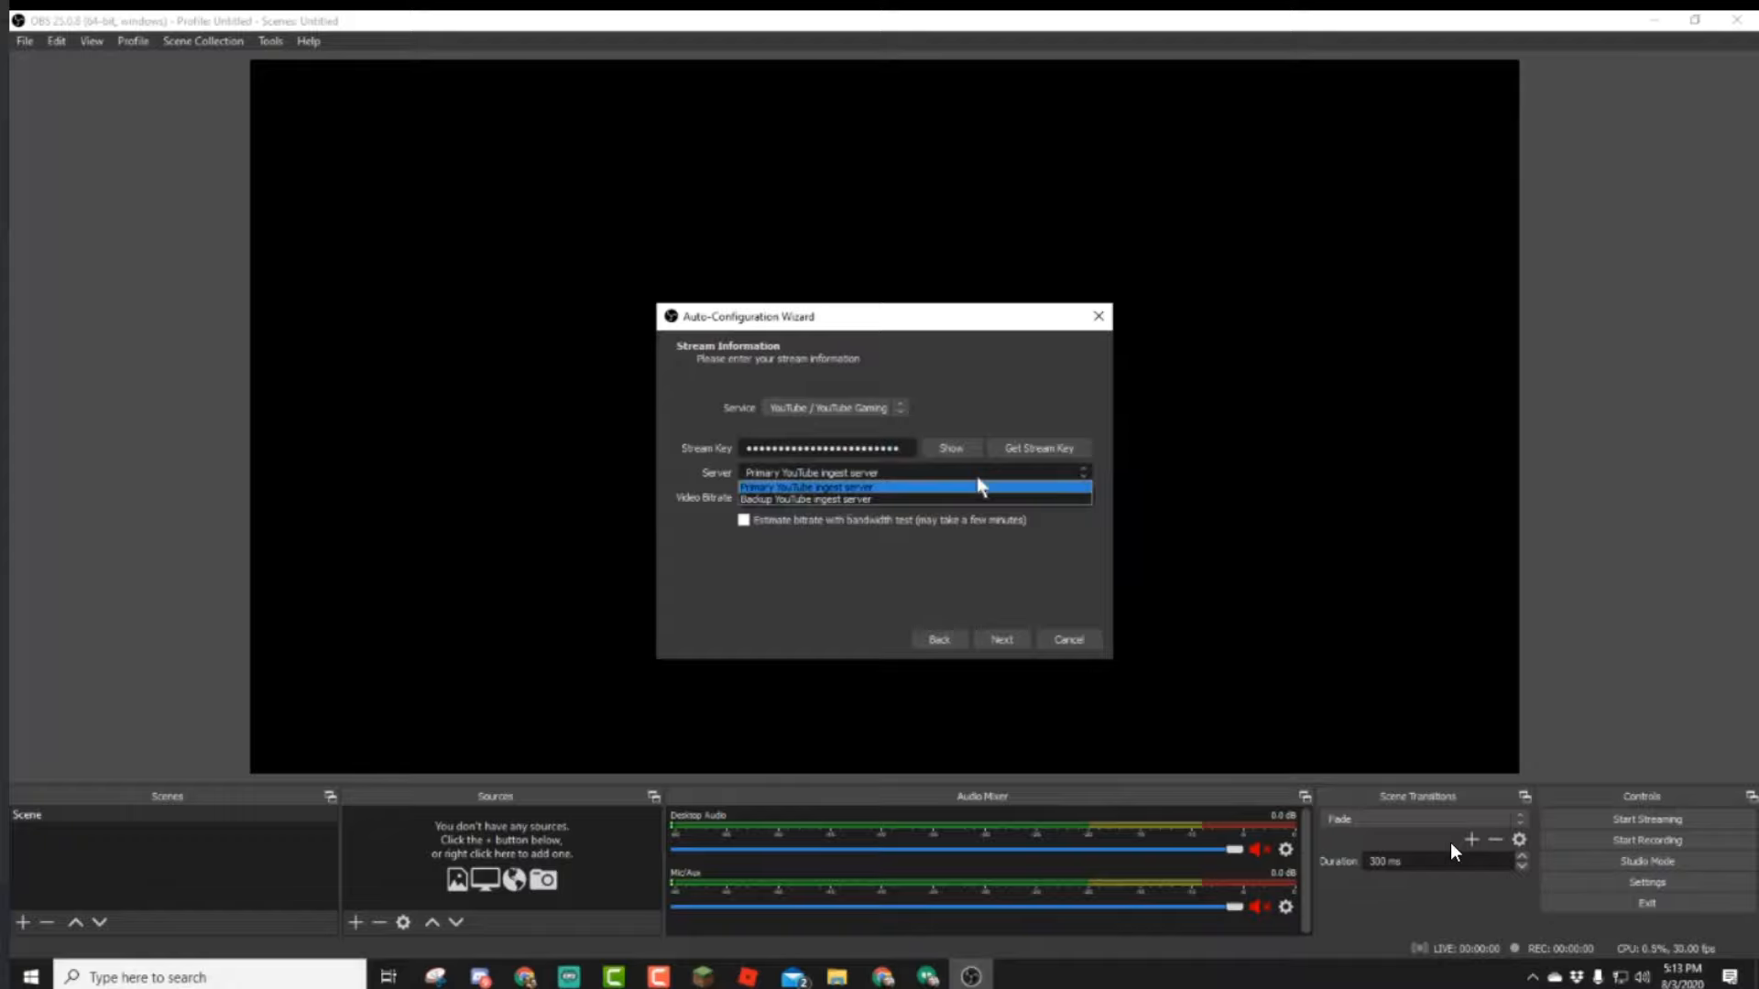
click(966, 492)
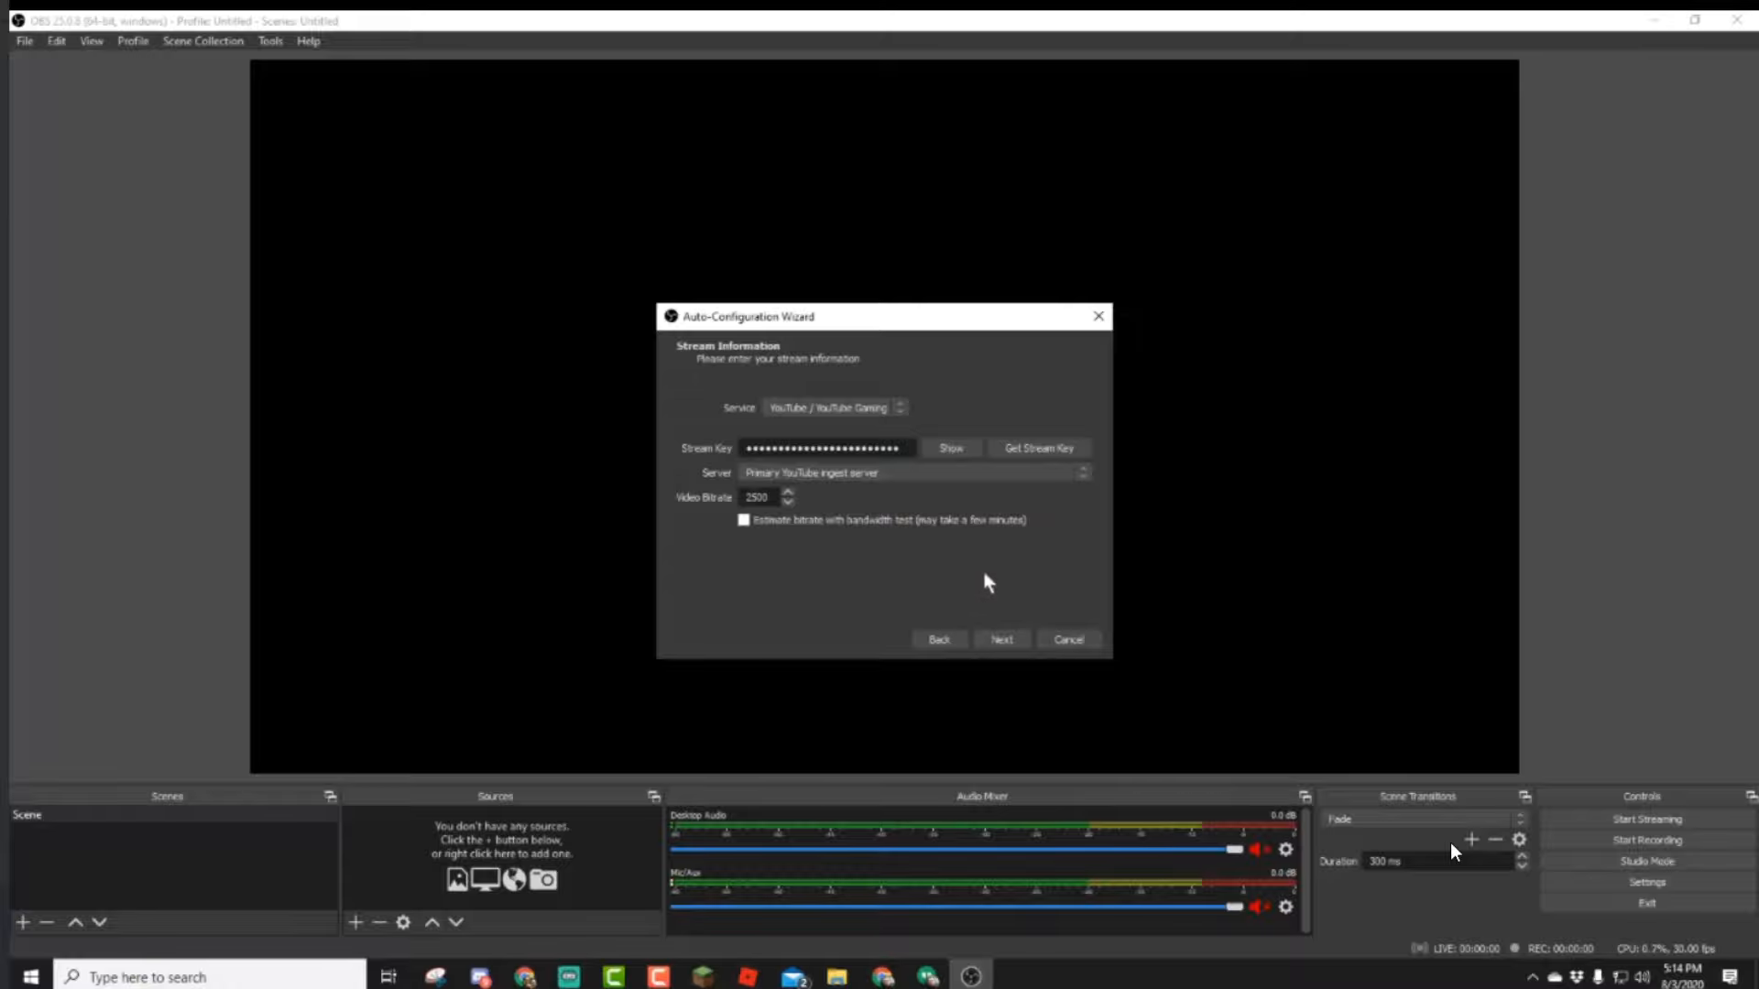
click(998, 641)
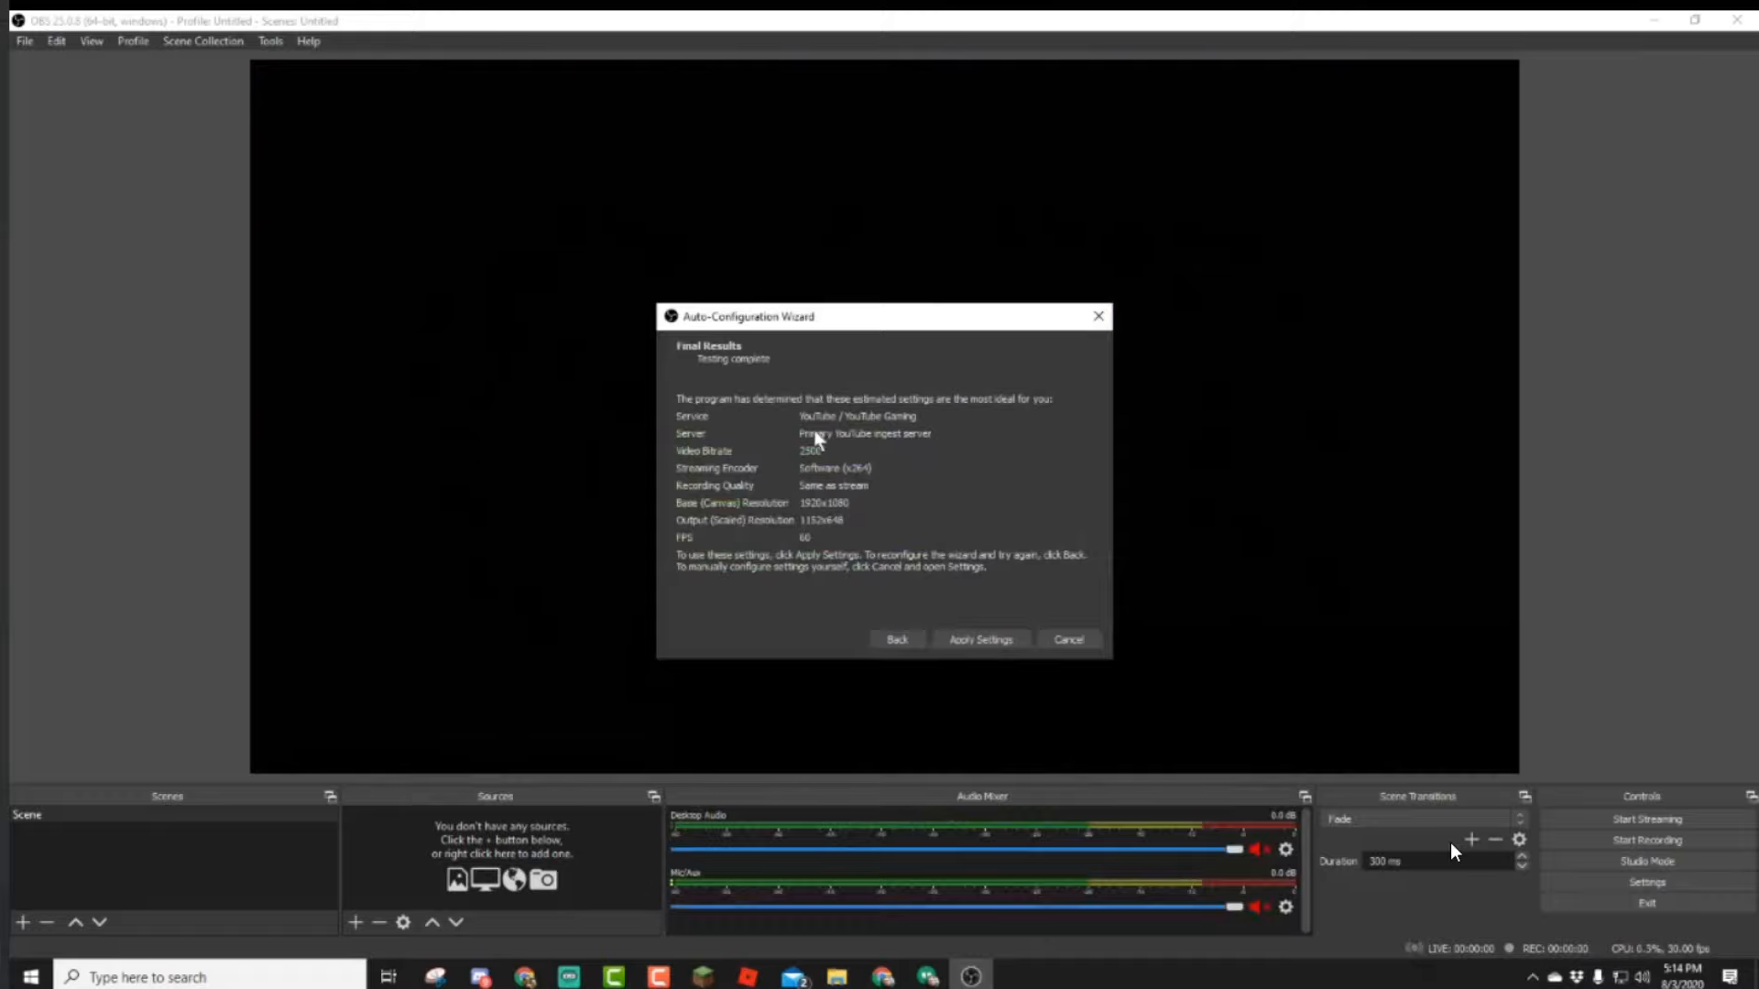
click(988, 640)
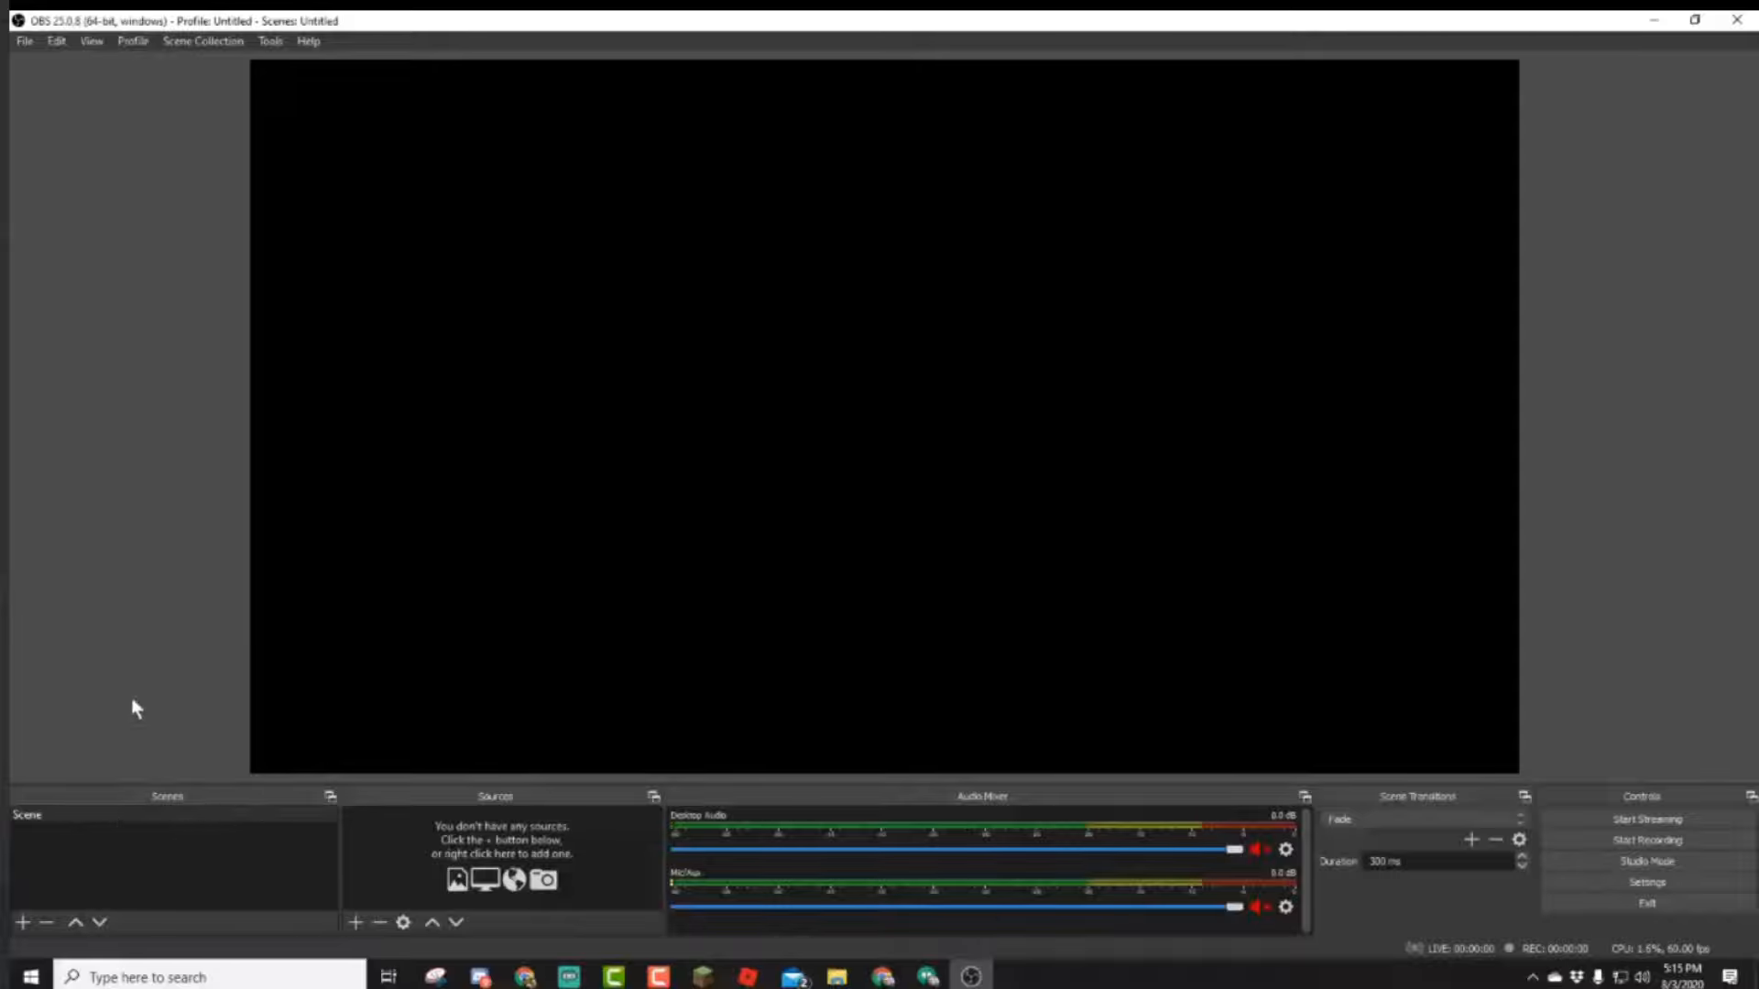
Rename the current profile to Edumacation.
click(142, 46)
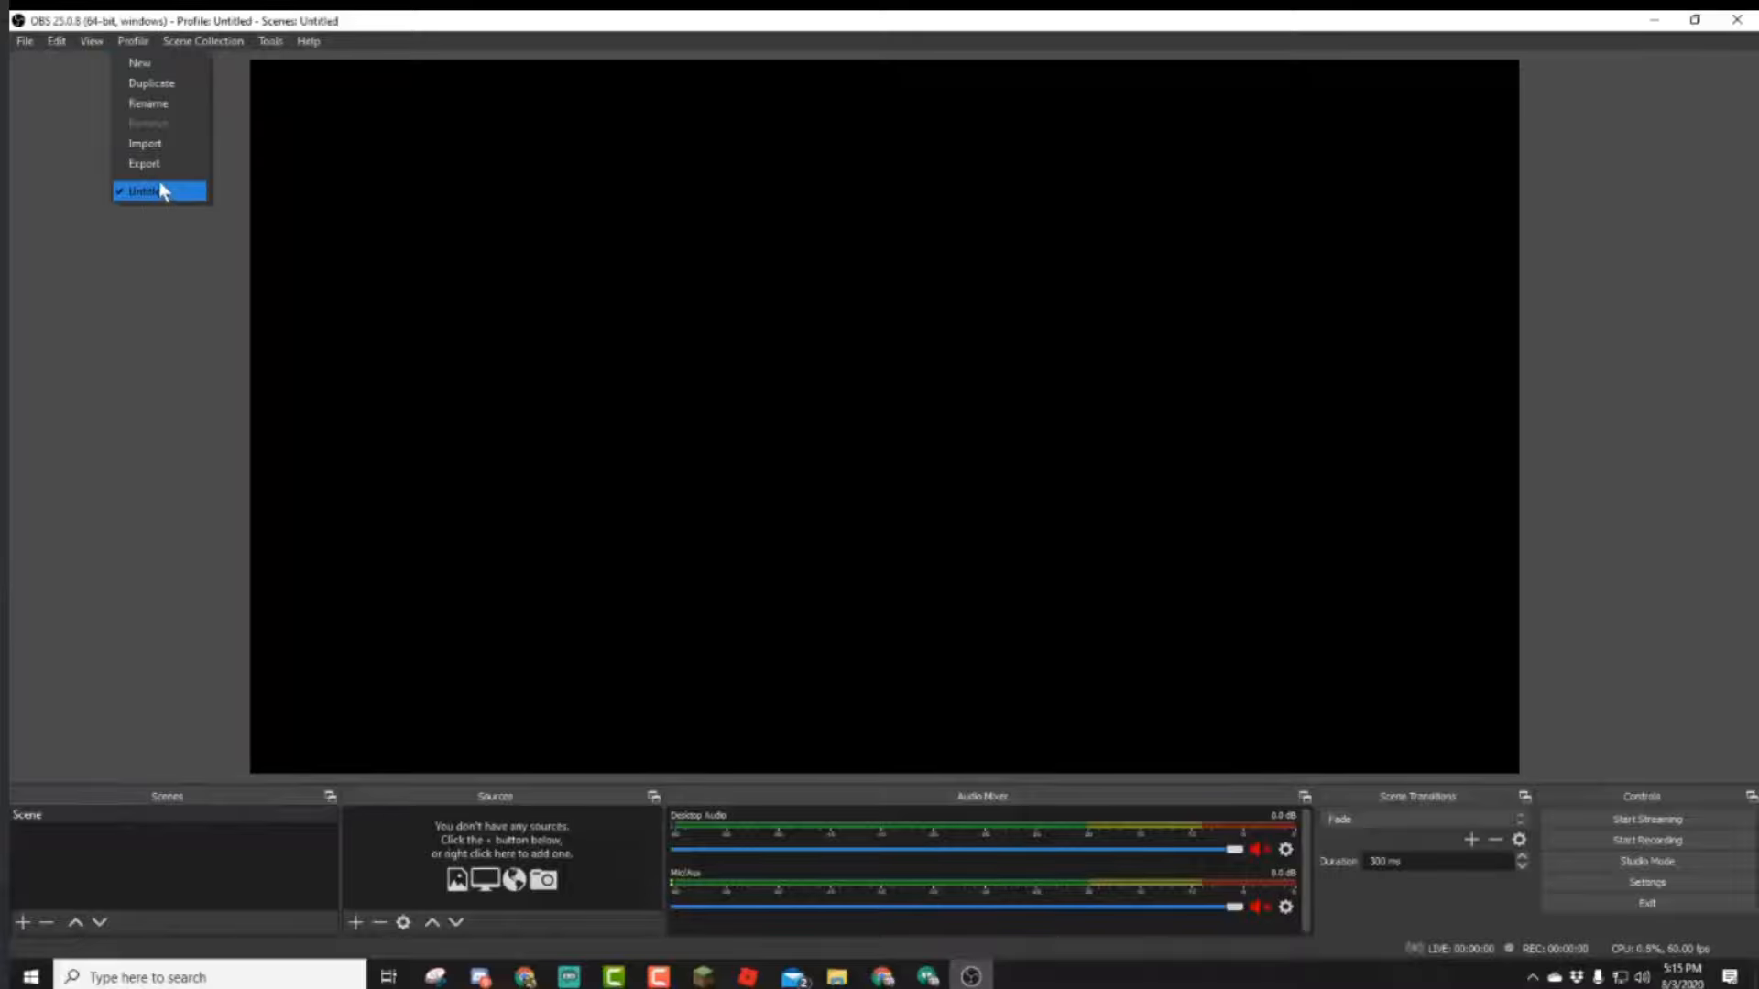
click(167, 103)
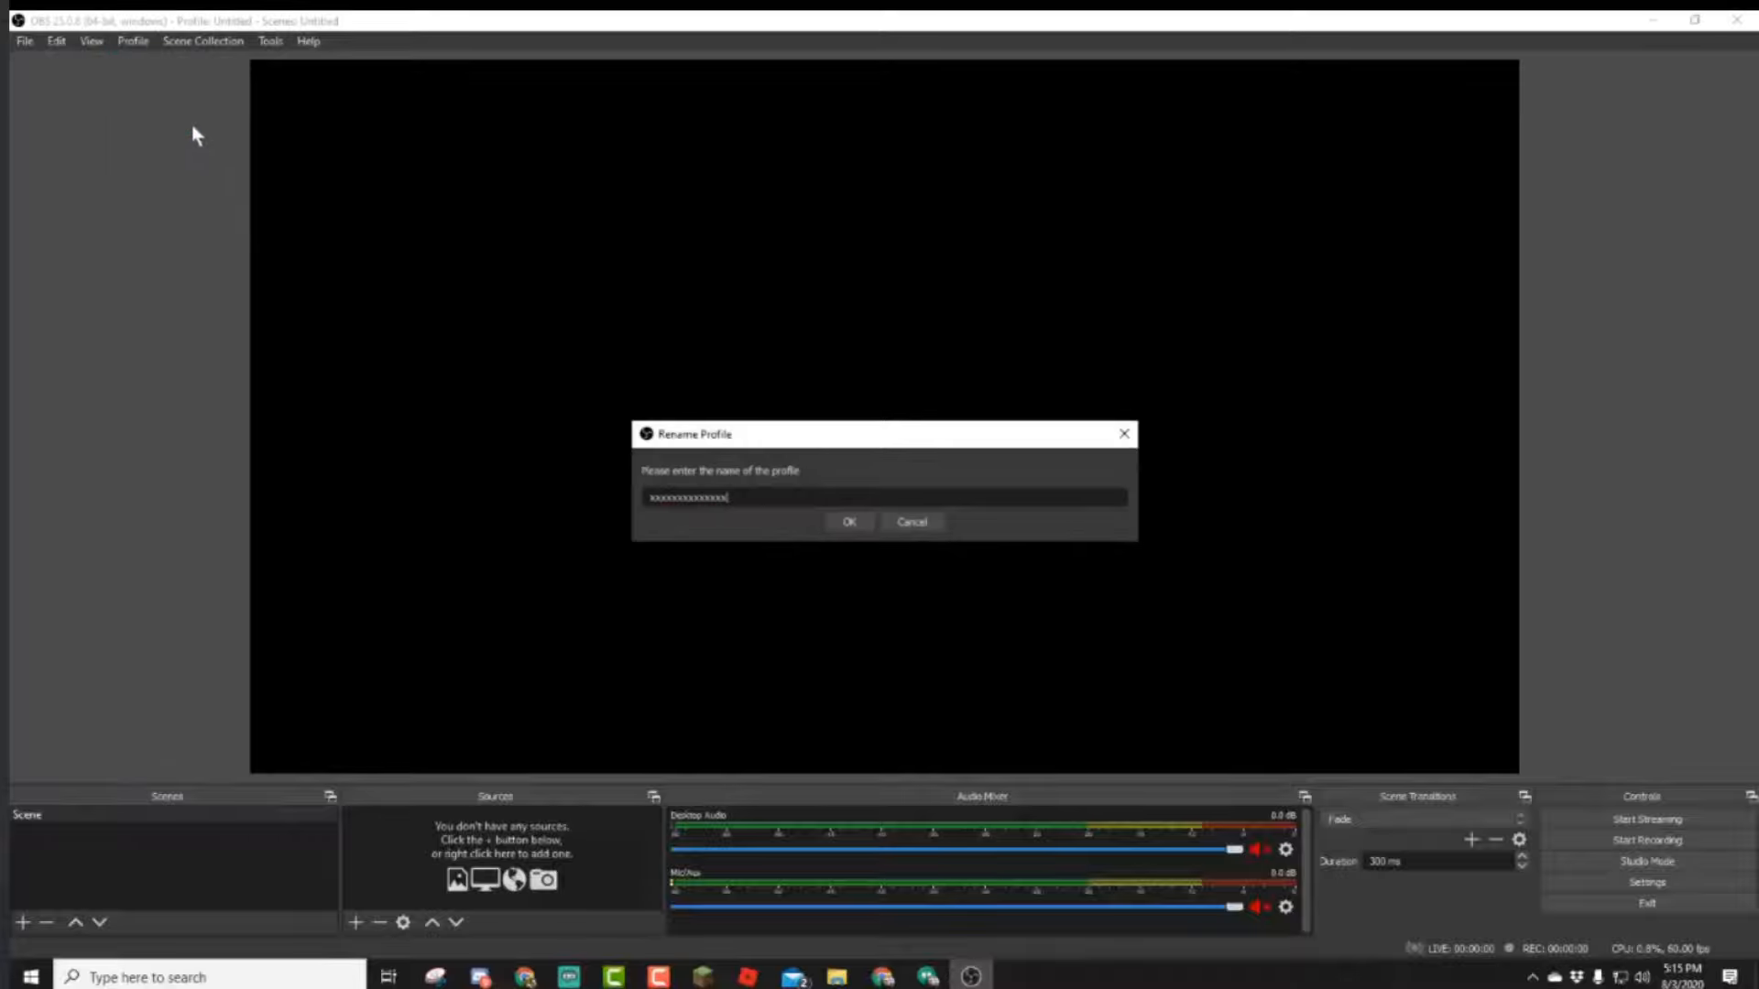
text(xxxxxxxxxxxxxxxxxxxxxxxxxxxxxxxxxxxxxxxxxxxxxxxx)
key(ctrl+a)
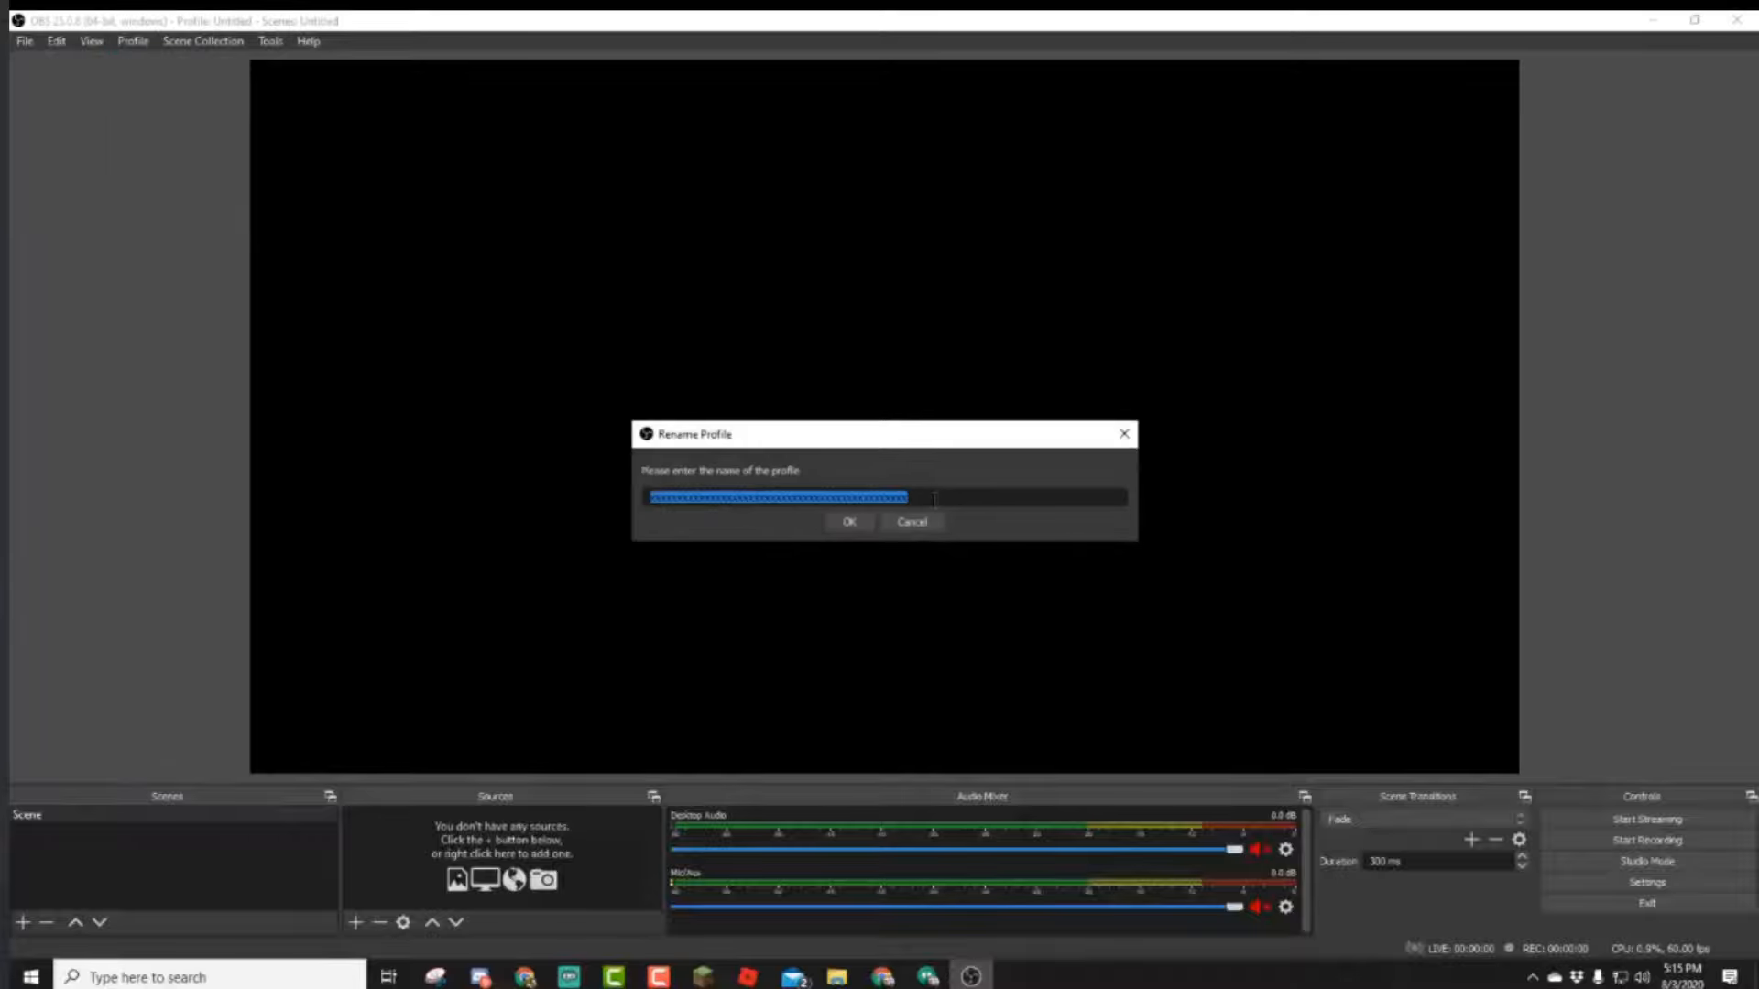
text(Edu)
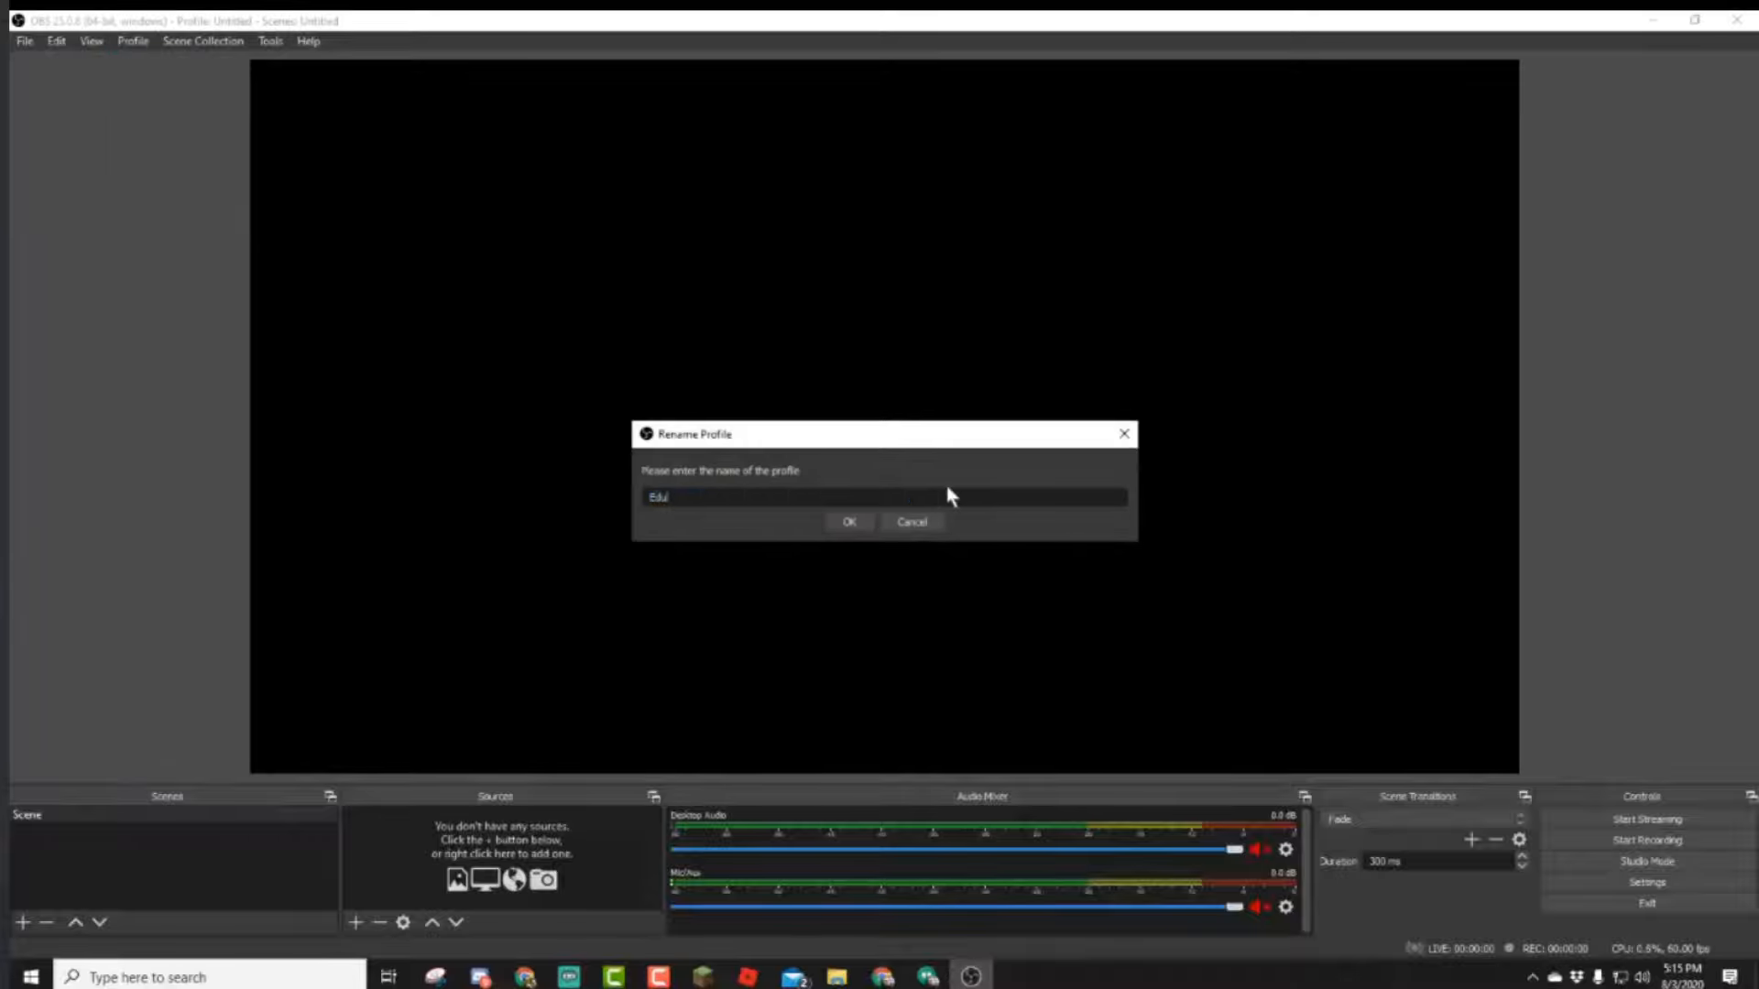
text(mecation)
click(855, 524)
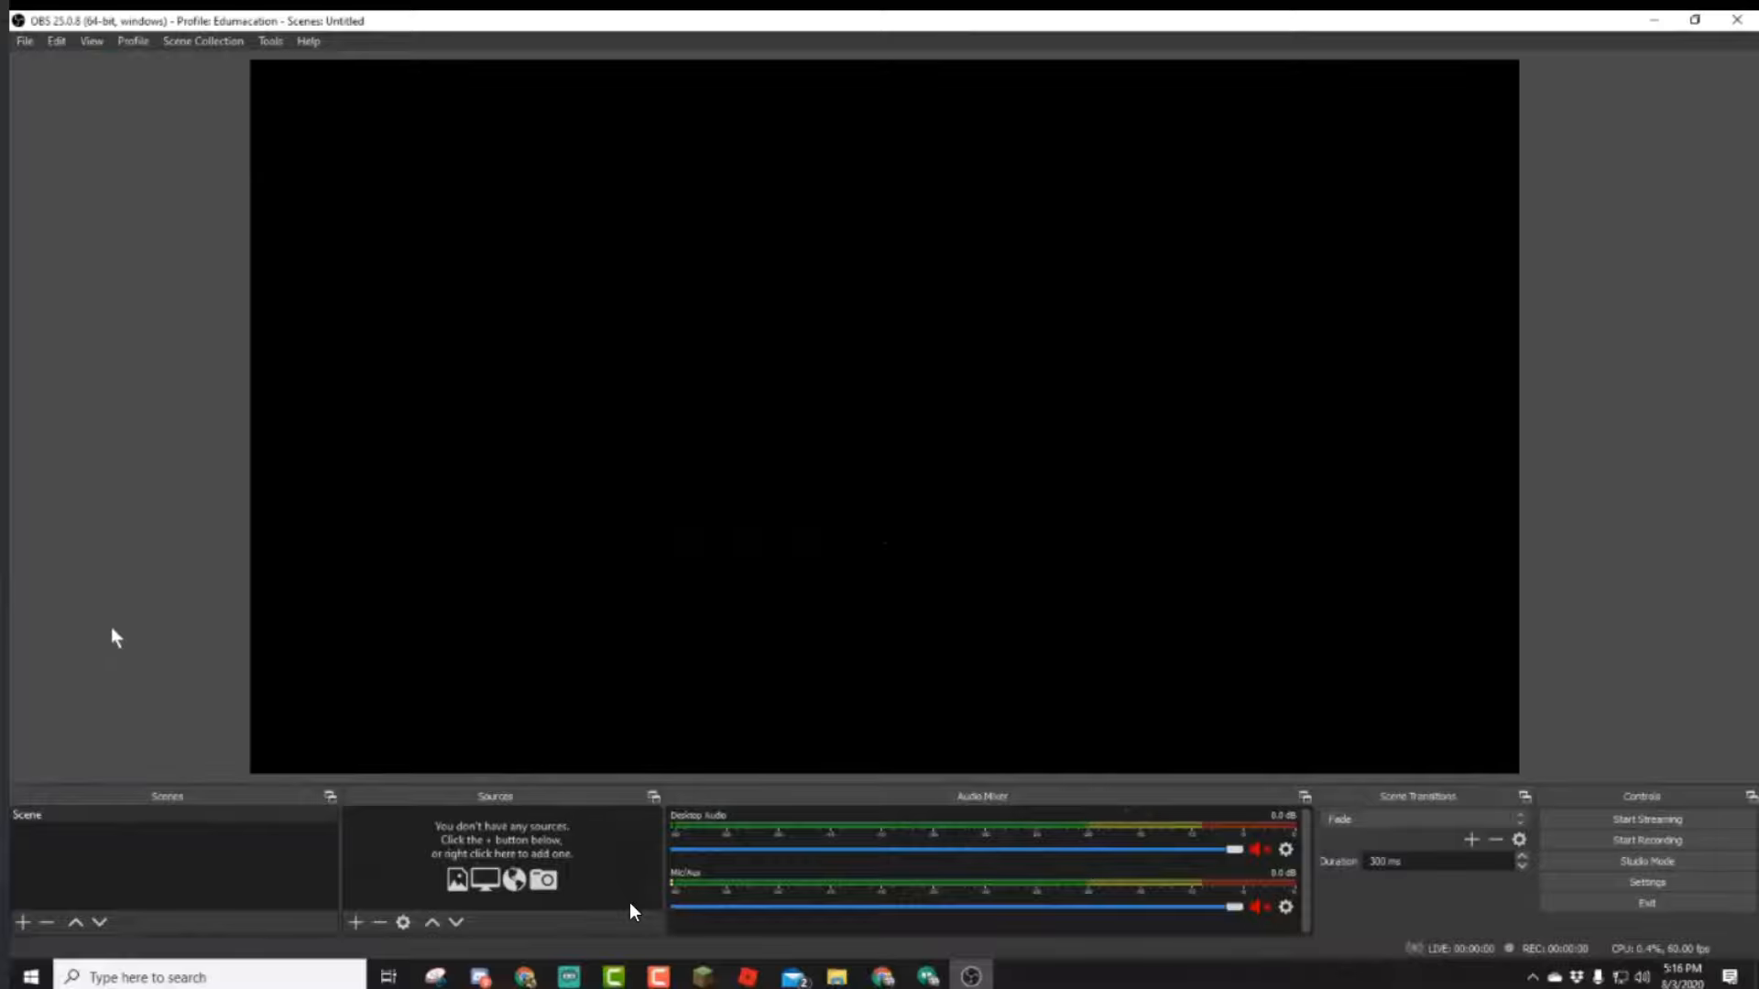
Rename the existing scene to Live Game Capture.
right_click(182, 814)
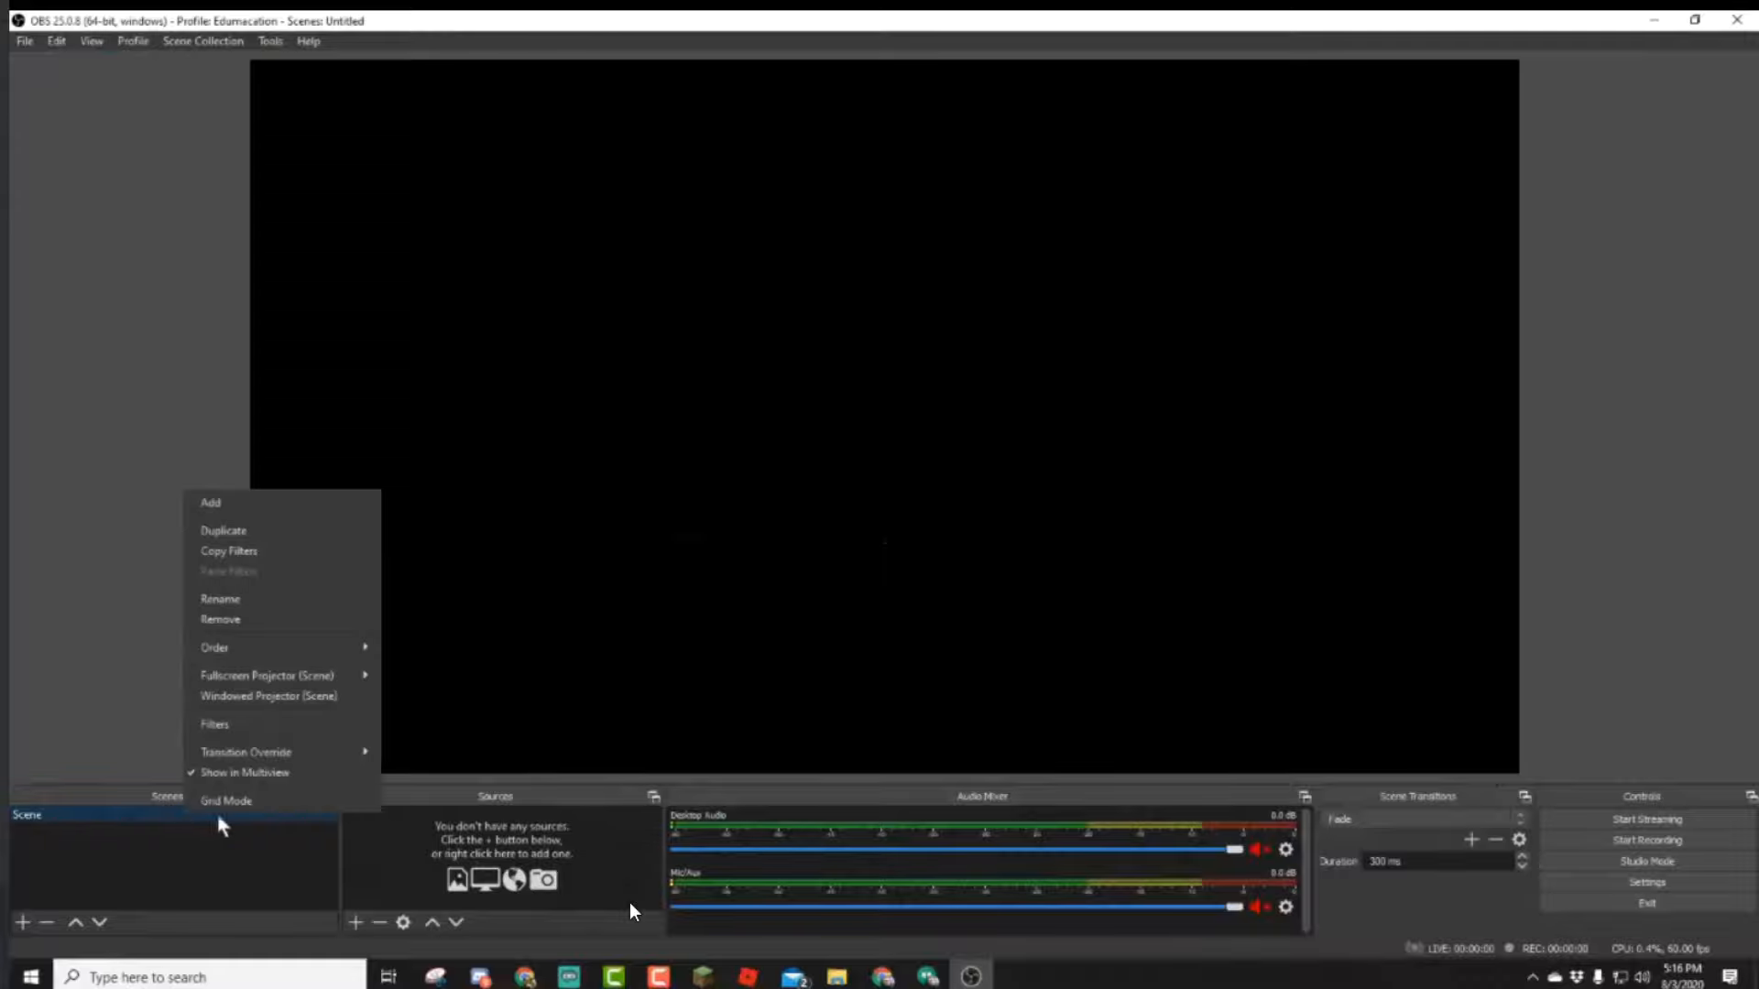
click(272, 600)
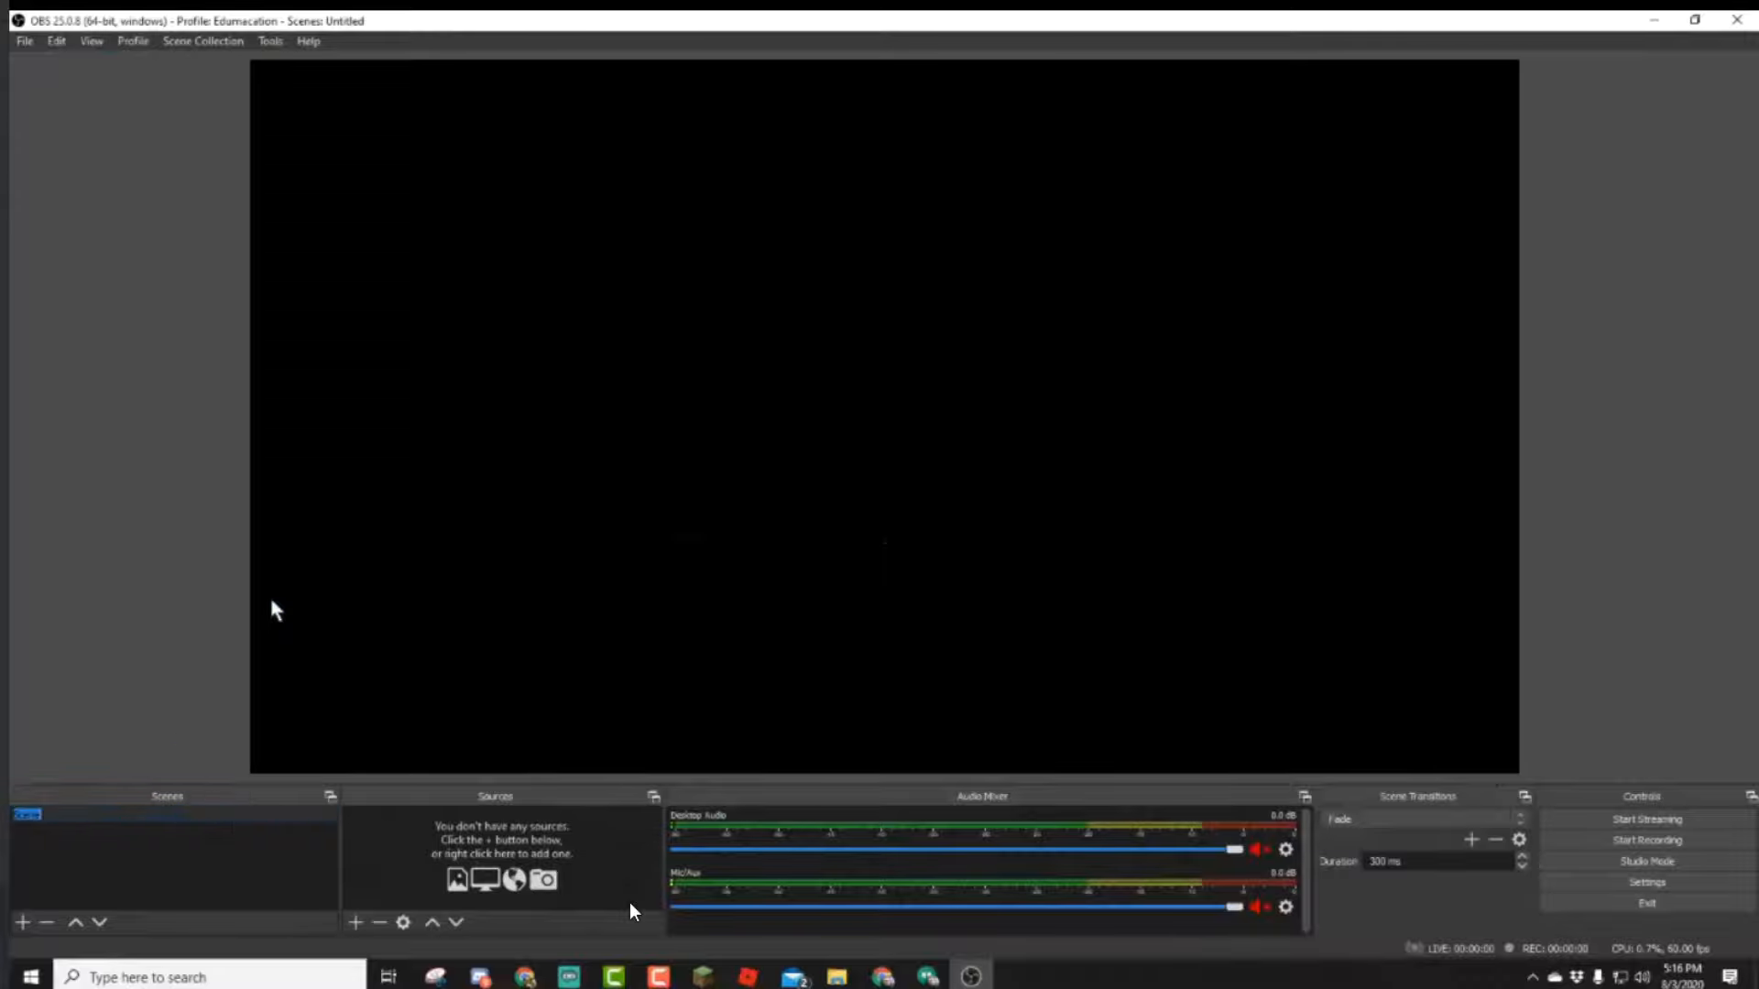
text(Live Cap)
key(BackSpace)
key(BackSpace)
key(BackSpace)
text(Game Capture)
key(Return)
Add a new visible Game Capture source to the Live Game Capture scene, keeping its default name.
click(356, 923)
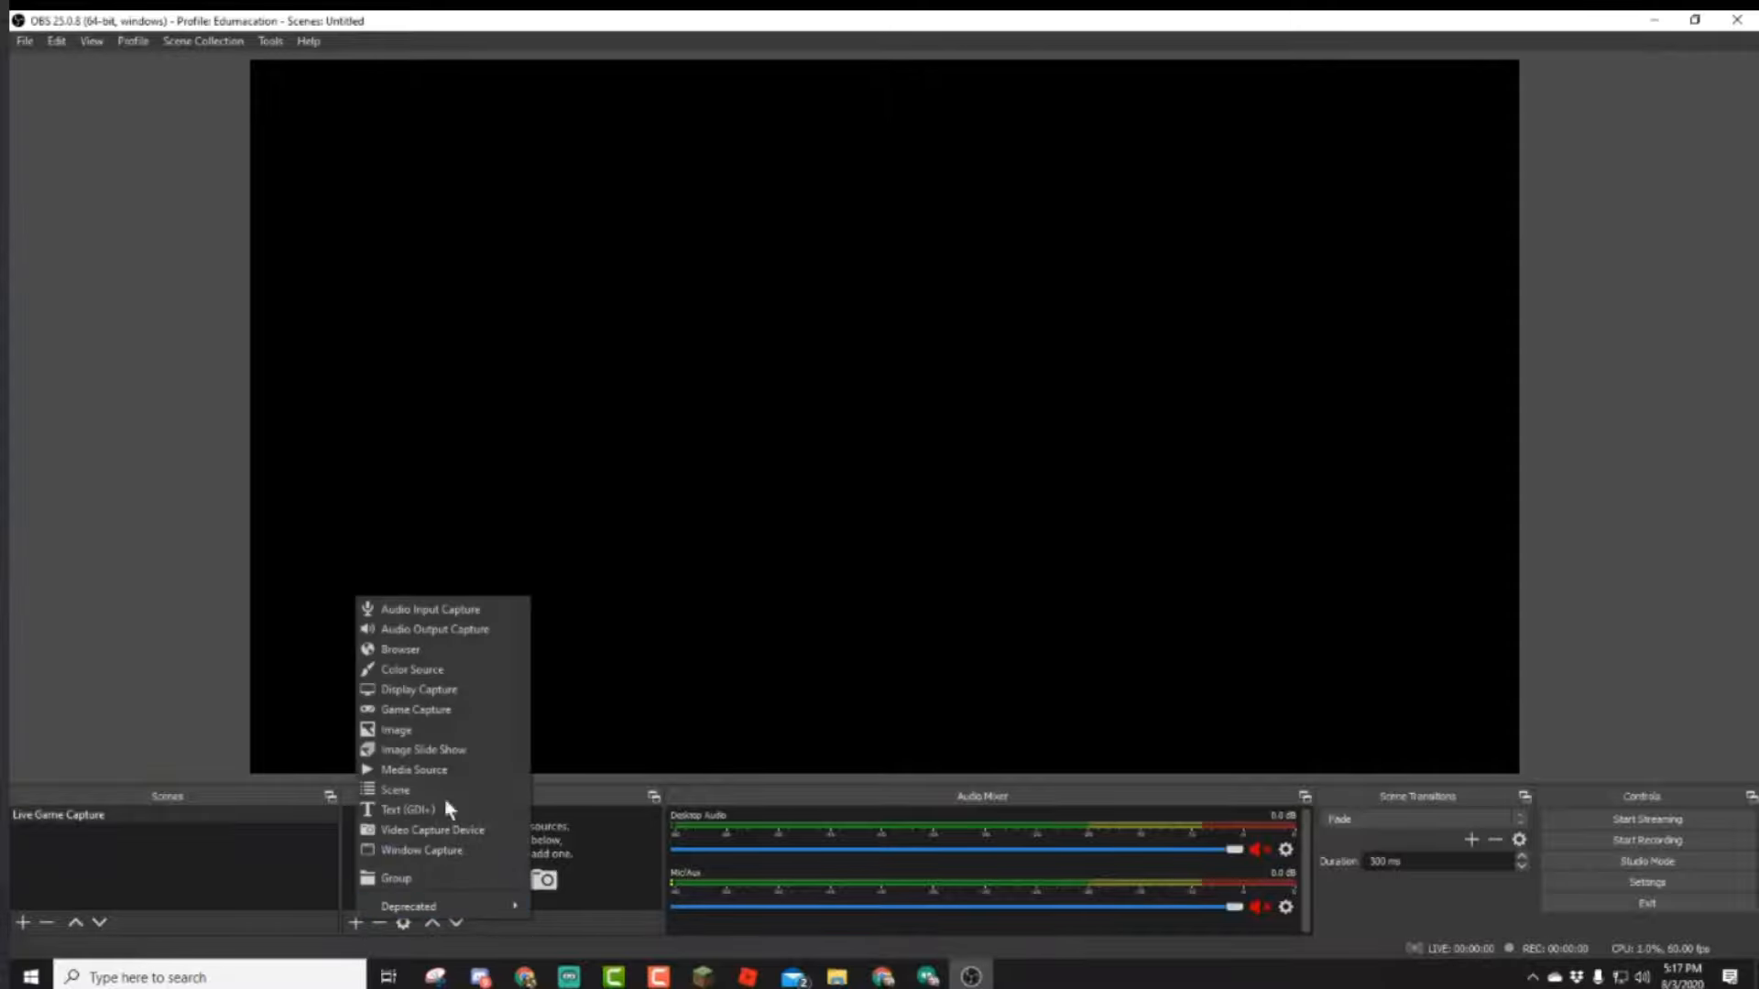
click(449, 712)
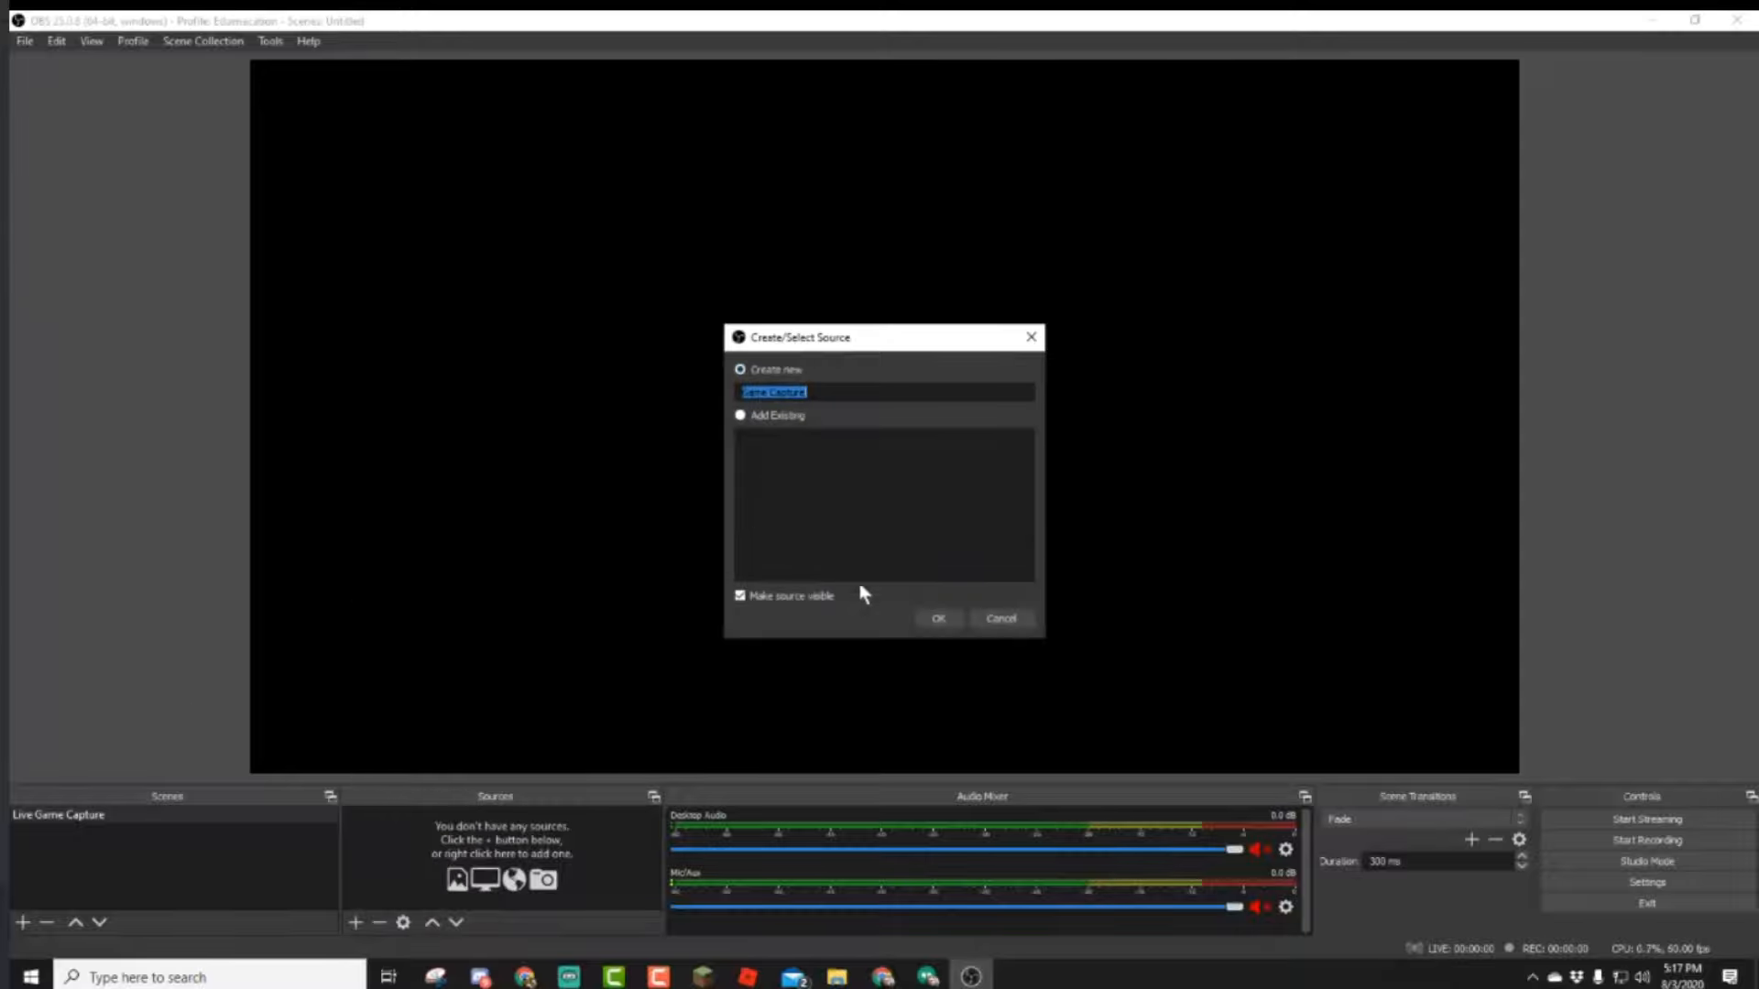
click(926, 618)
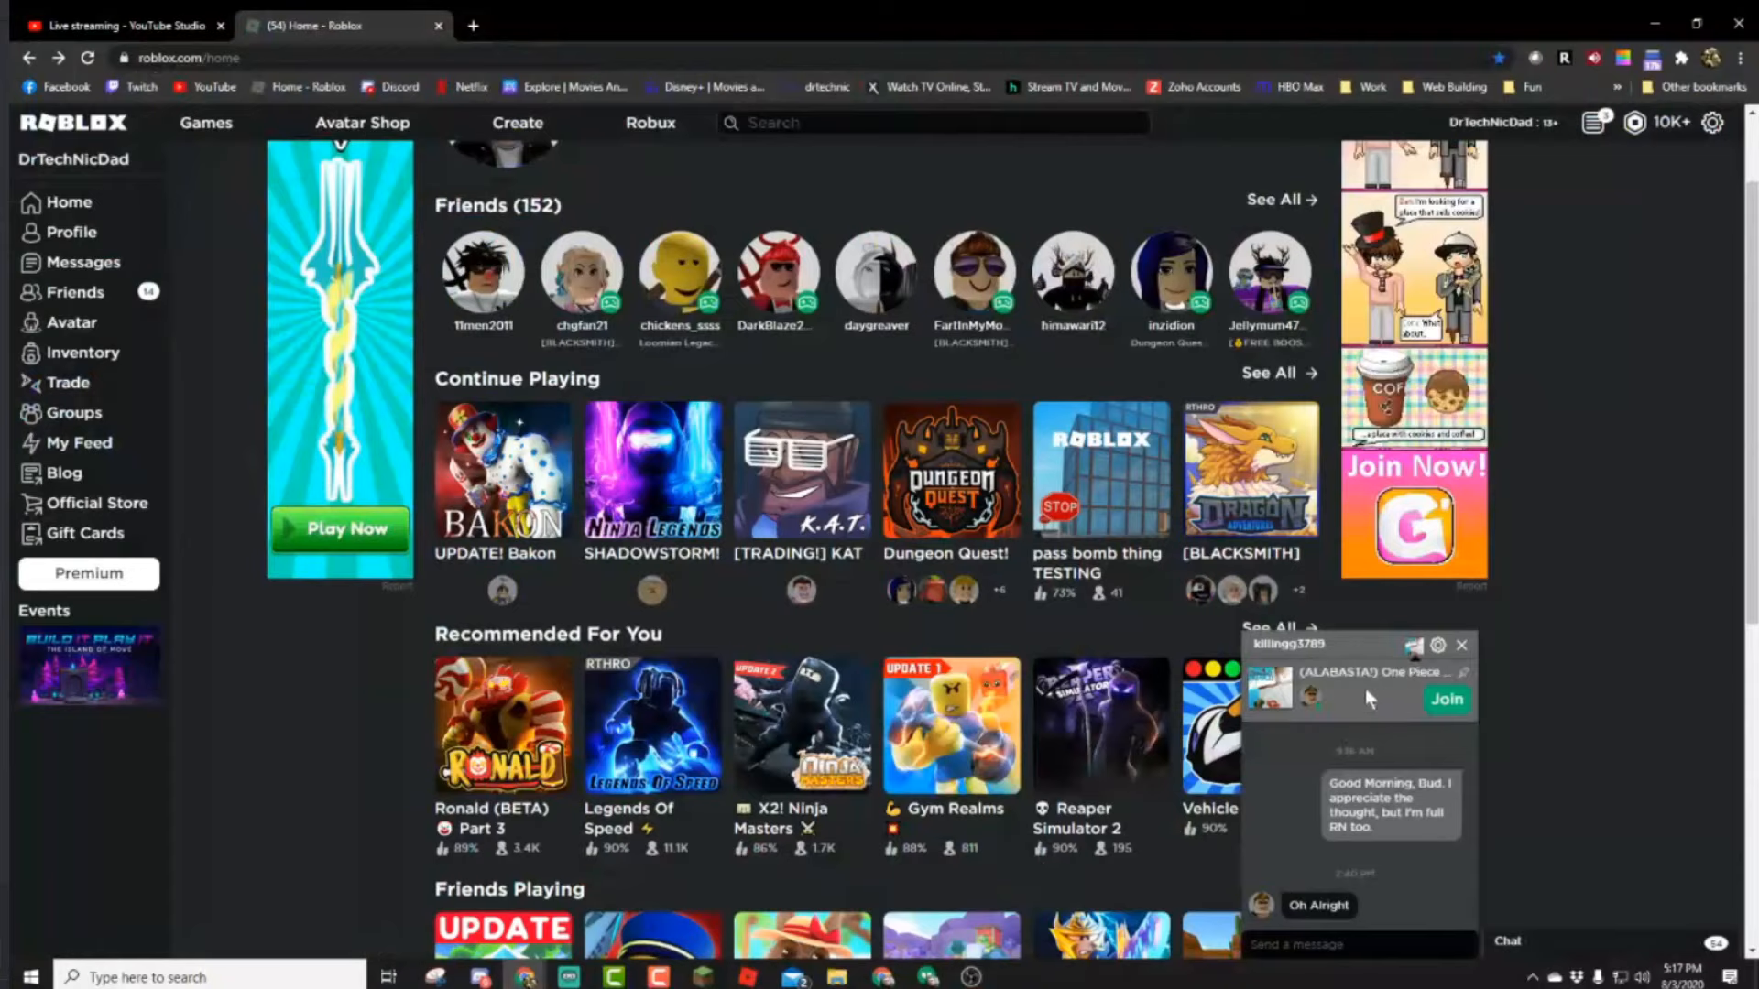
Collapse the open Roblox chat, return to OBS Studio and set the Game Capture mode to Capture specific window.
click(1374, 642)
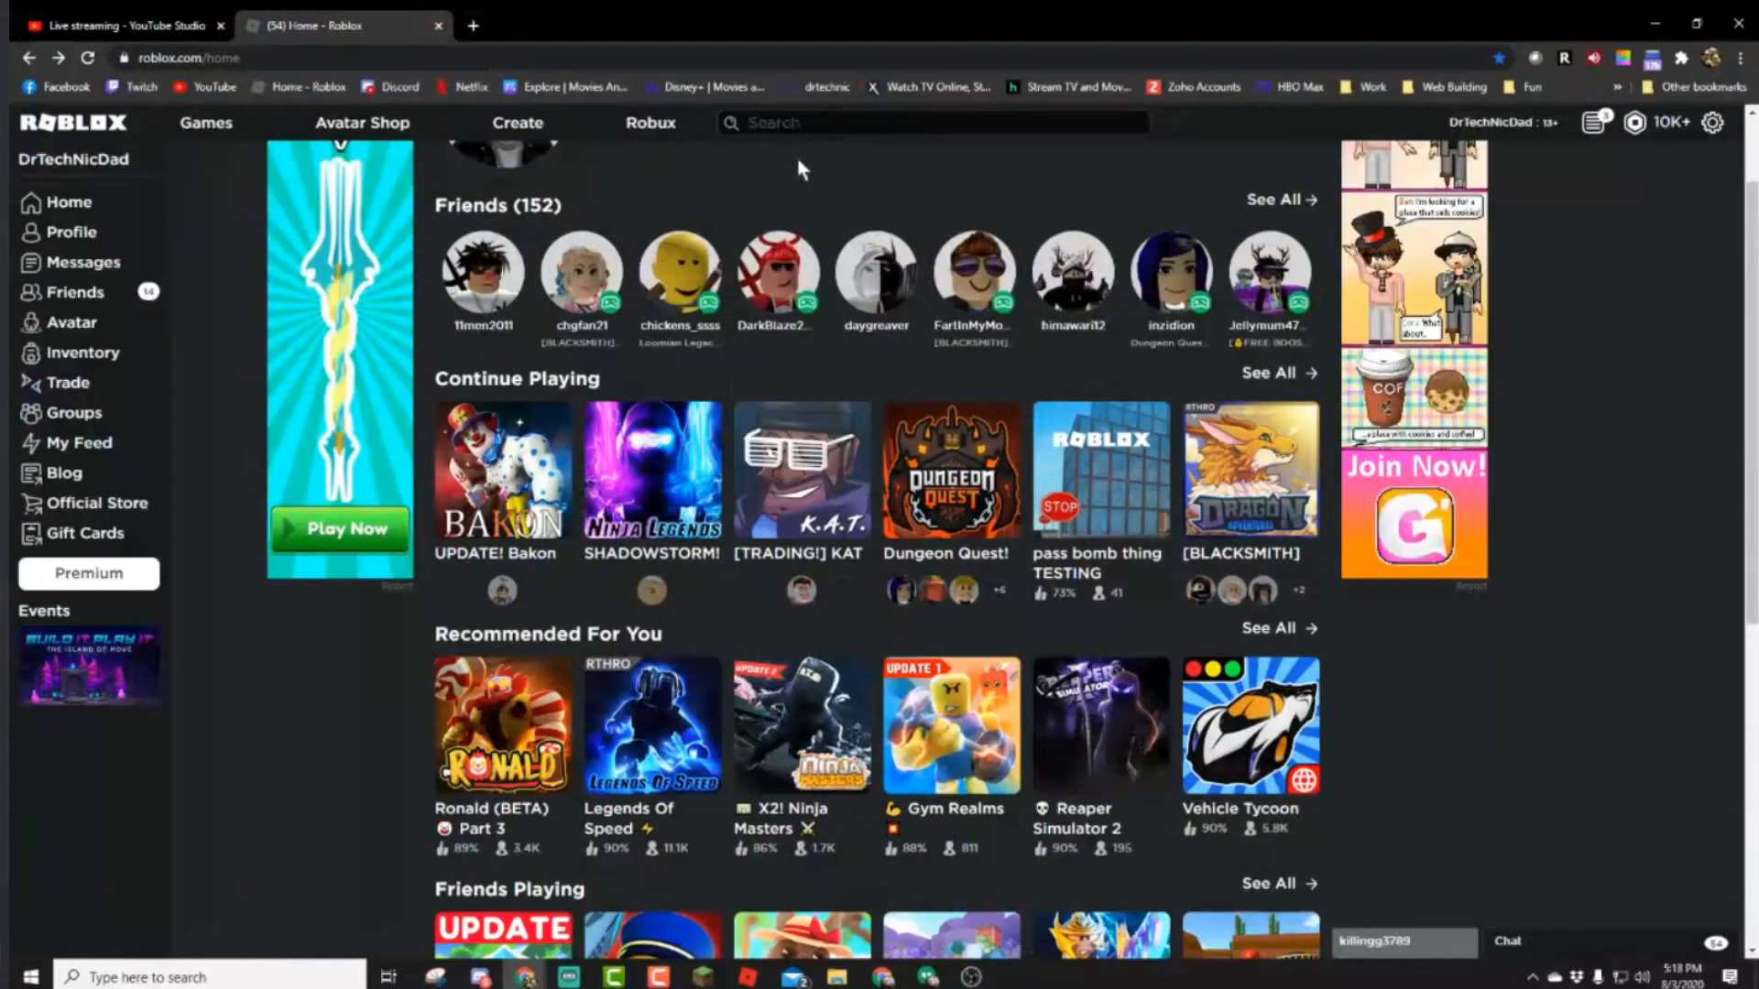
click(971, 976)
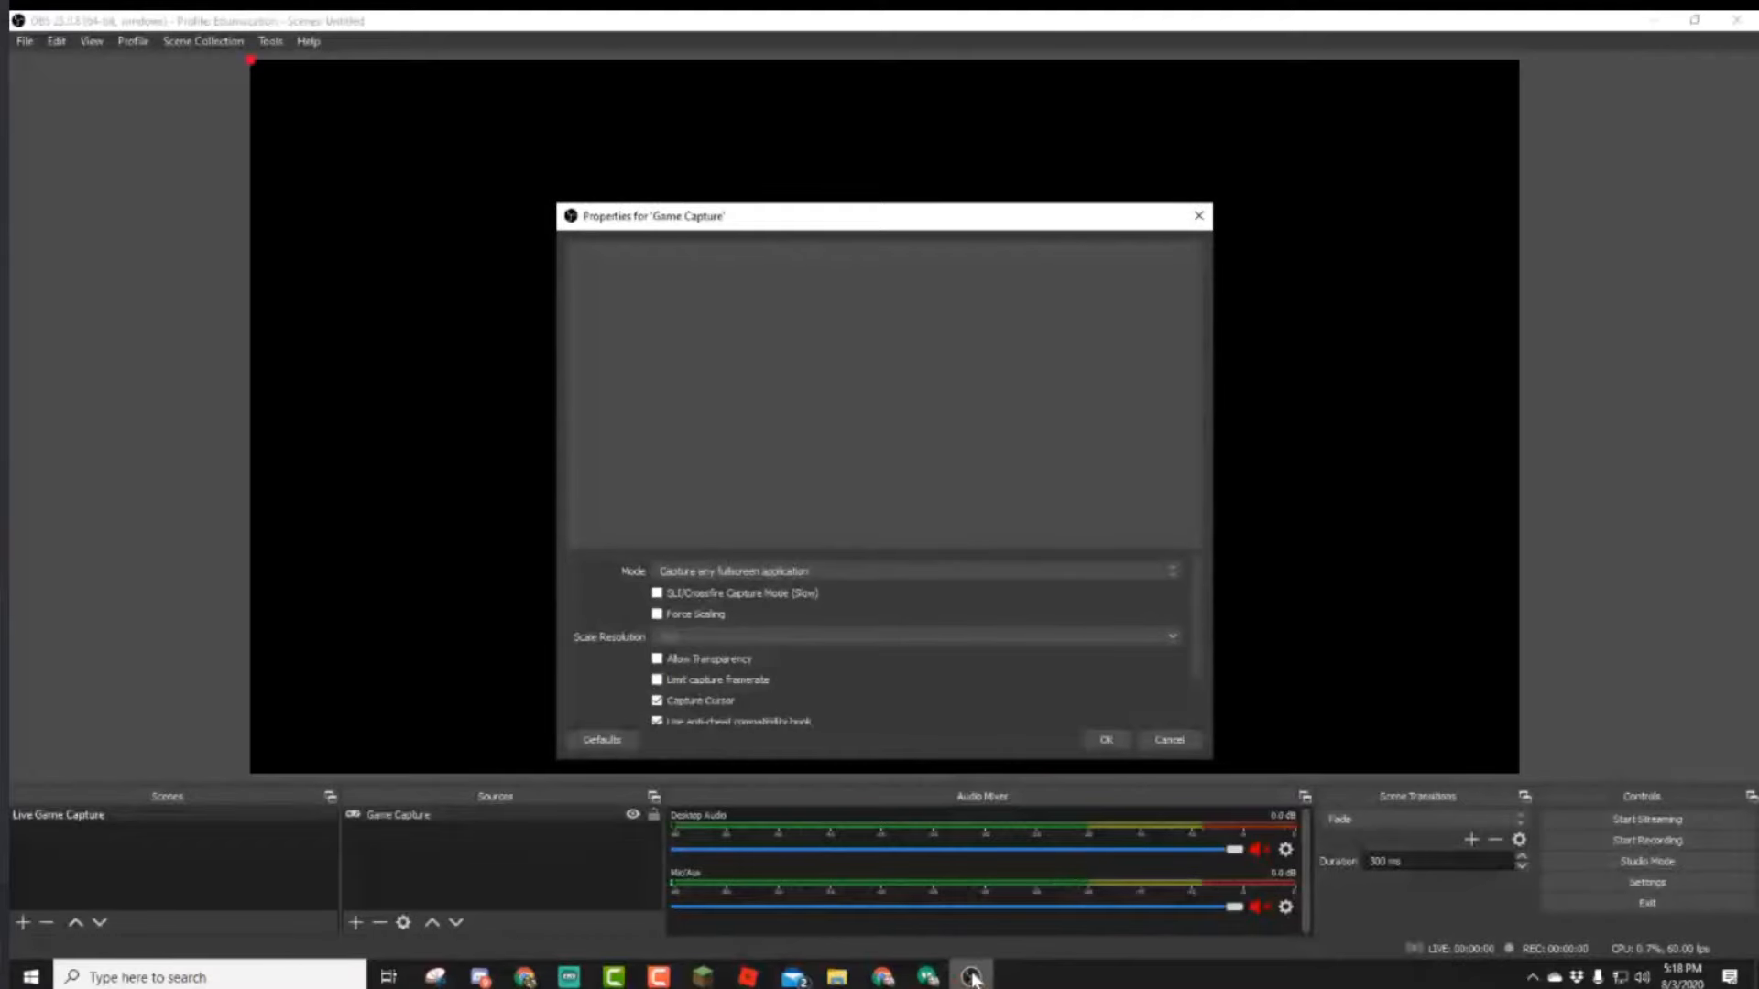
click(914, 574)
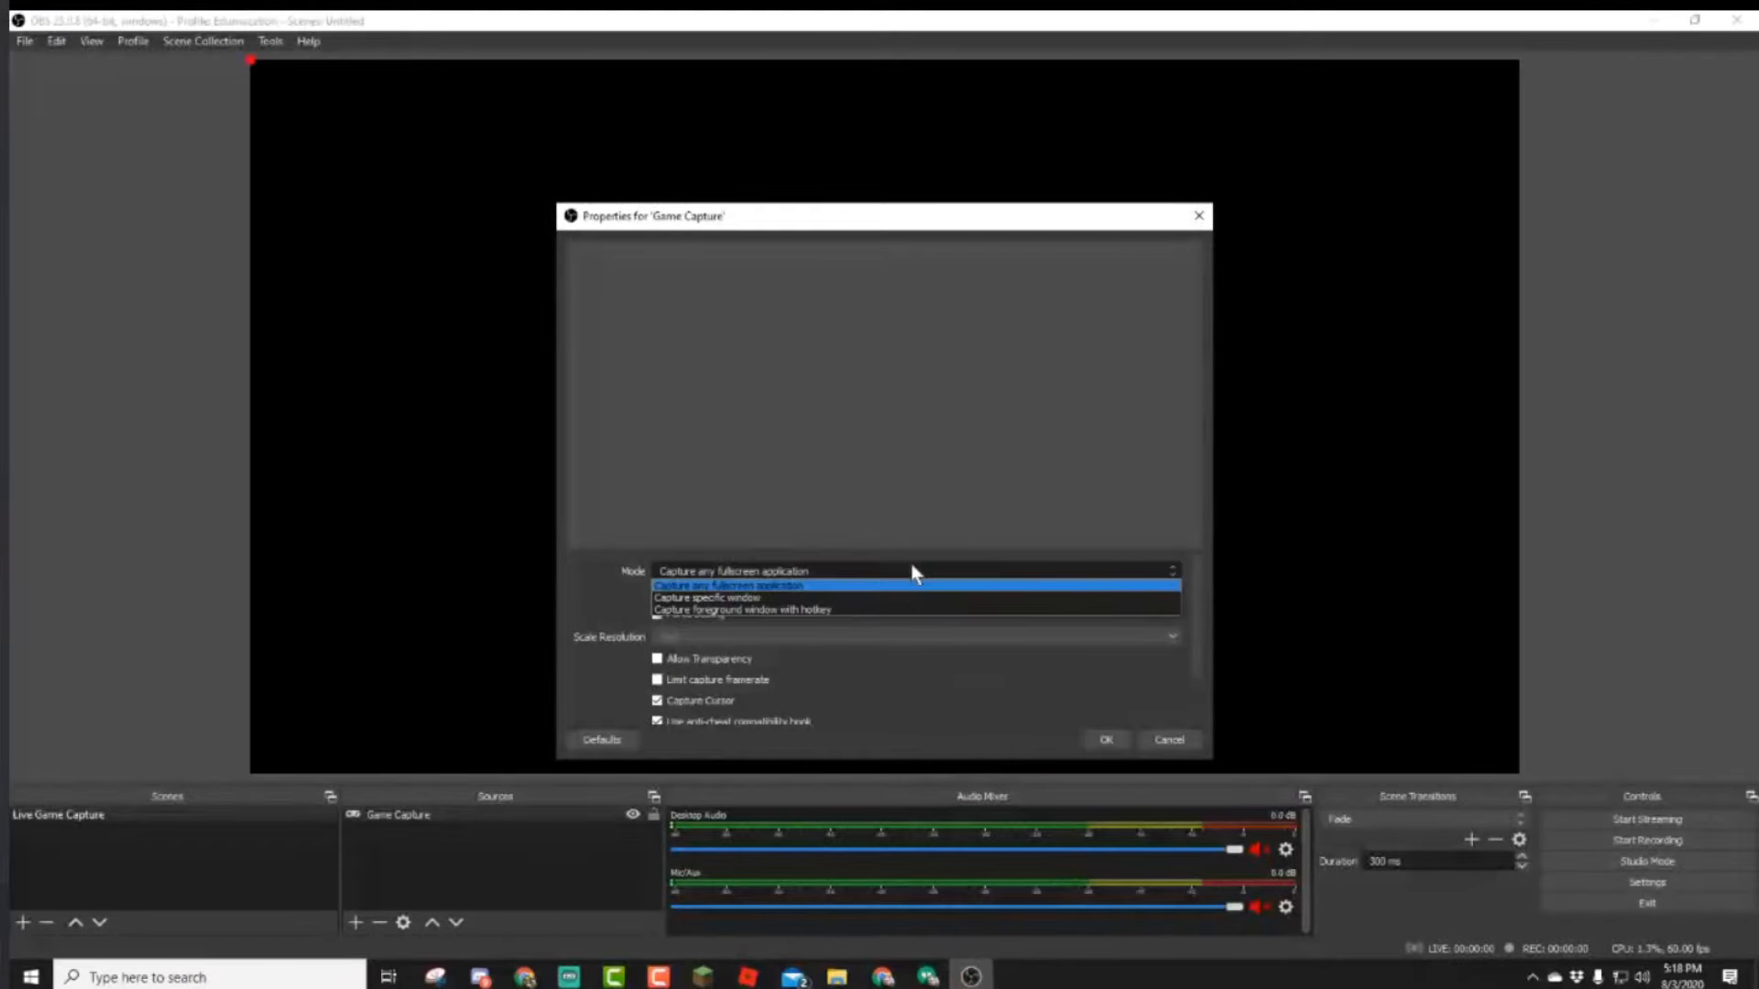
click(768, 597)
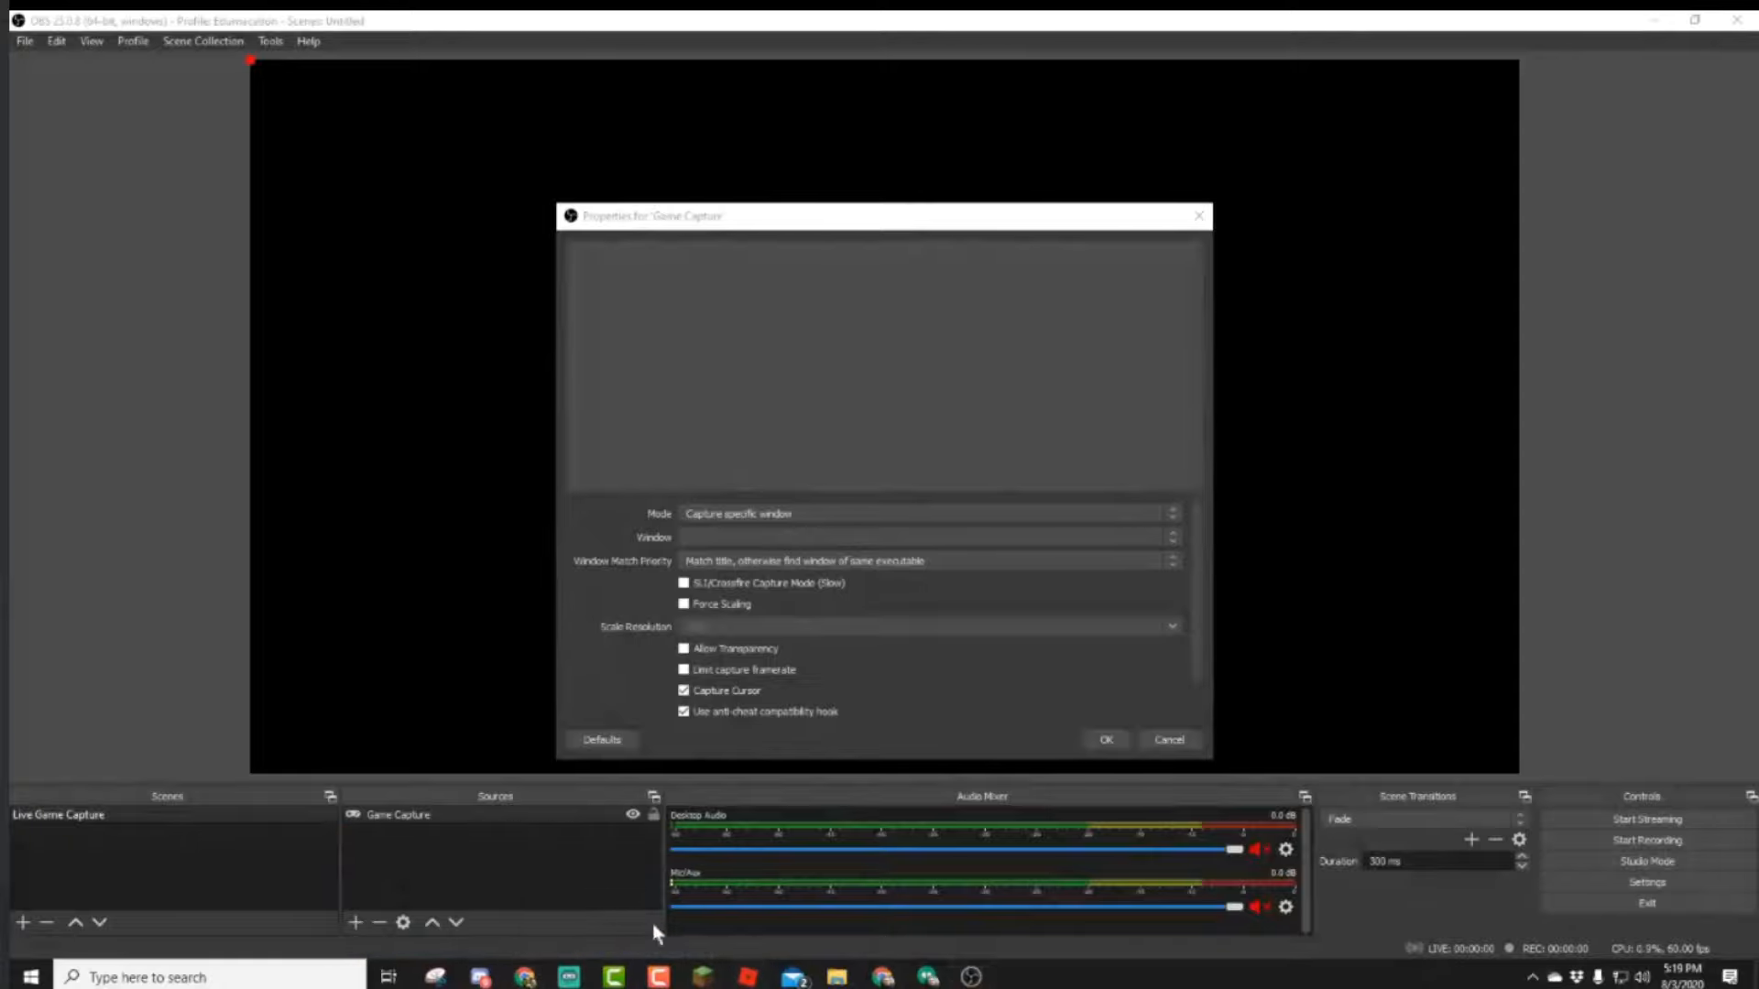
Switch to the Roblox site in Chrome and view the creations listed on the account's own profile.
mouse_move(532, 972)
click(616, 925)
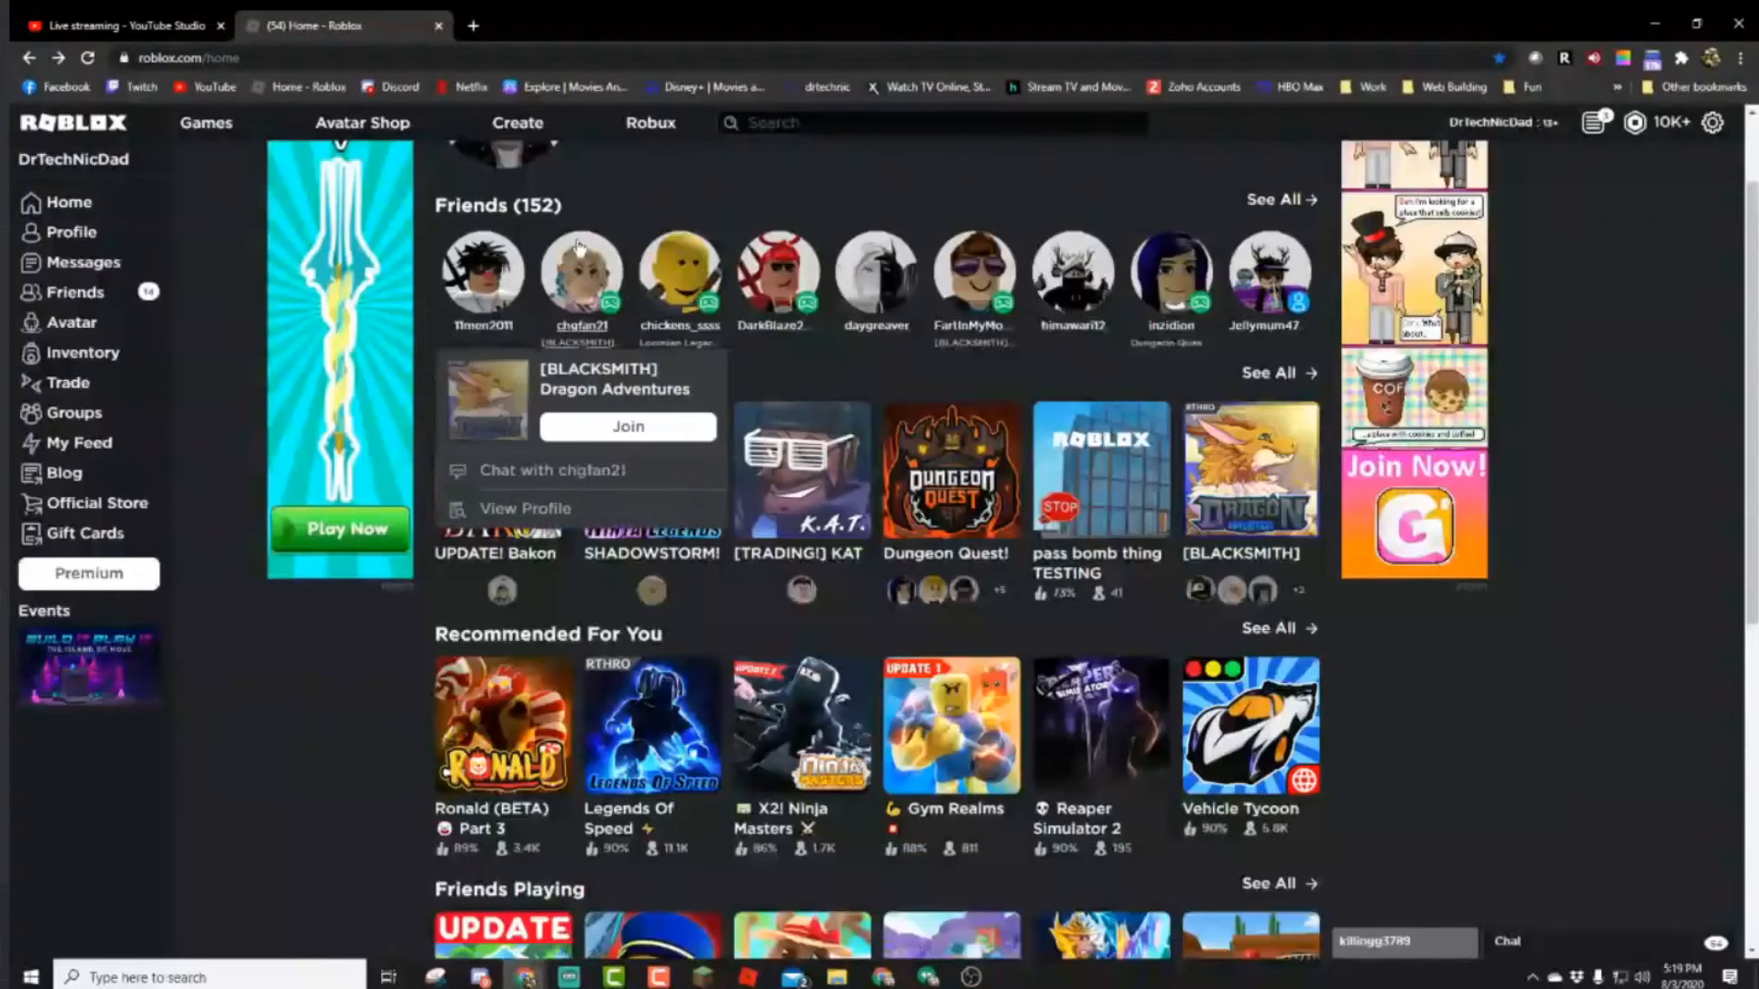
click(70, 203)
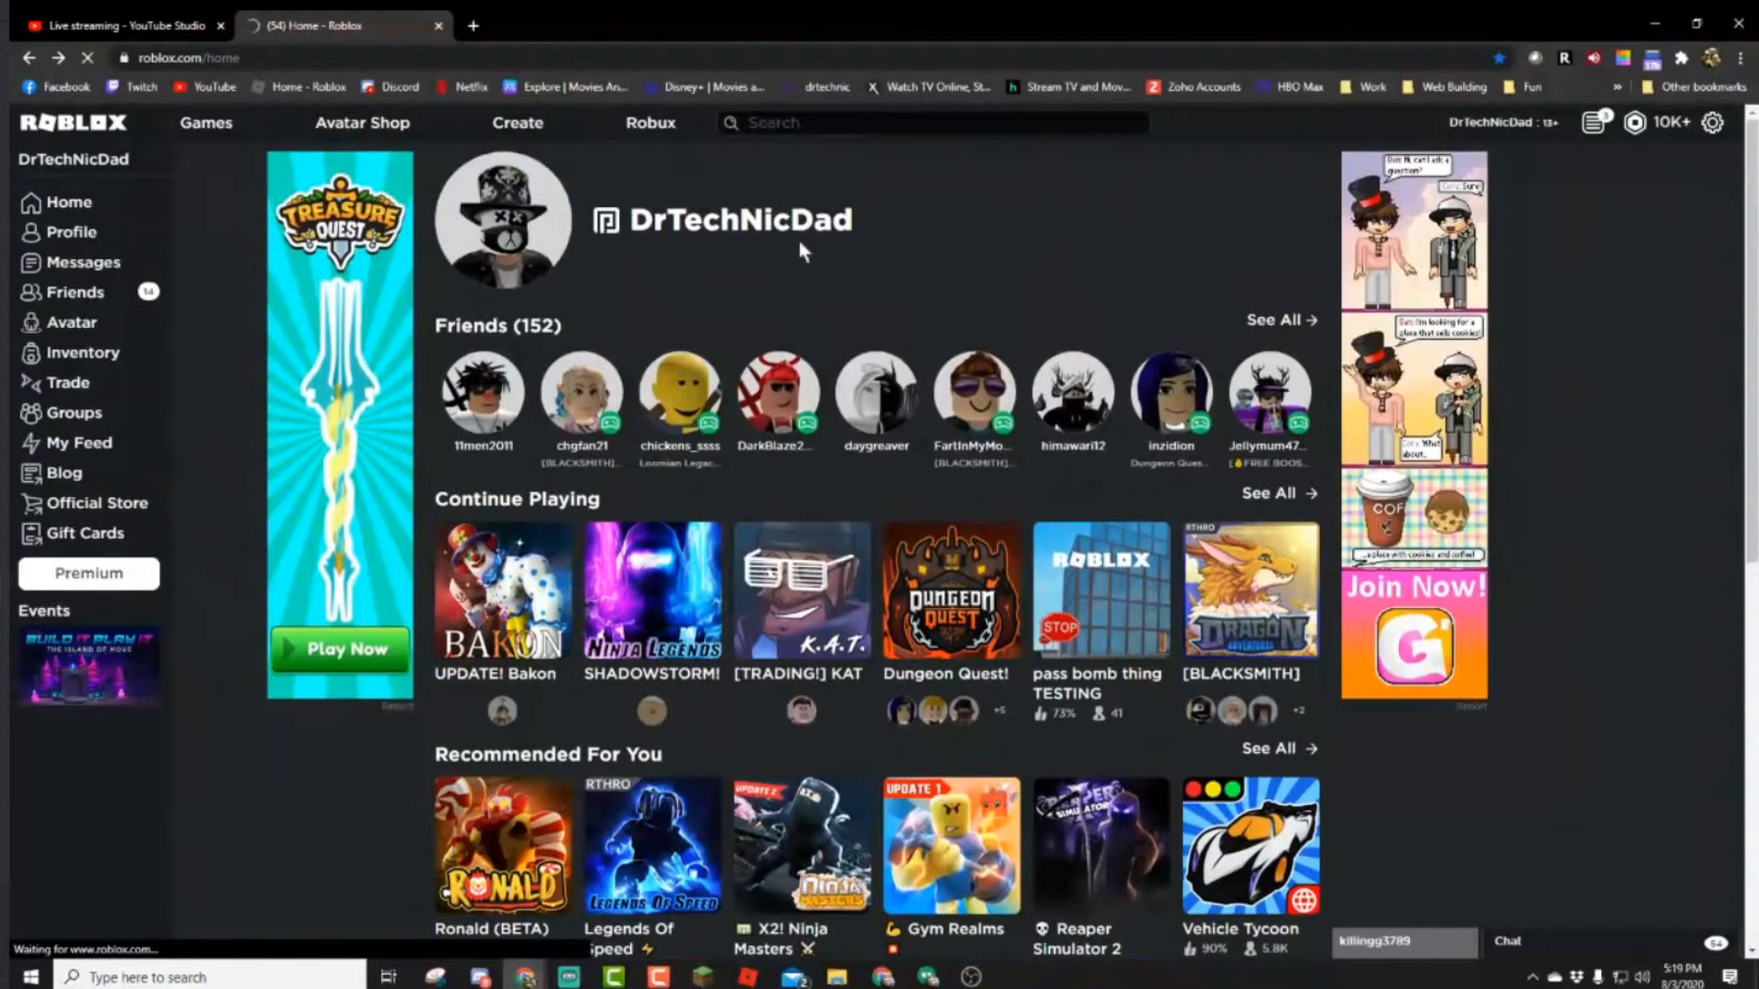
click(798, 240)
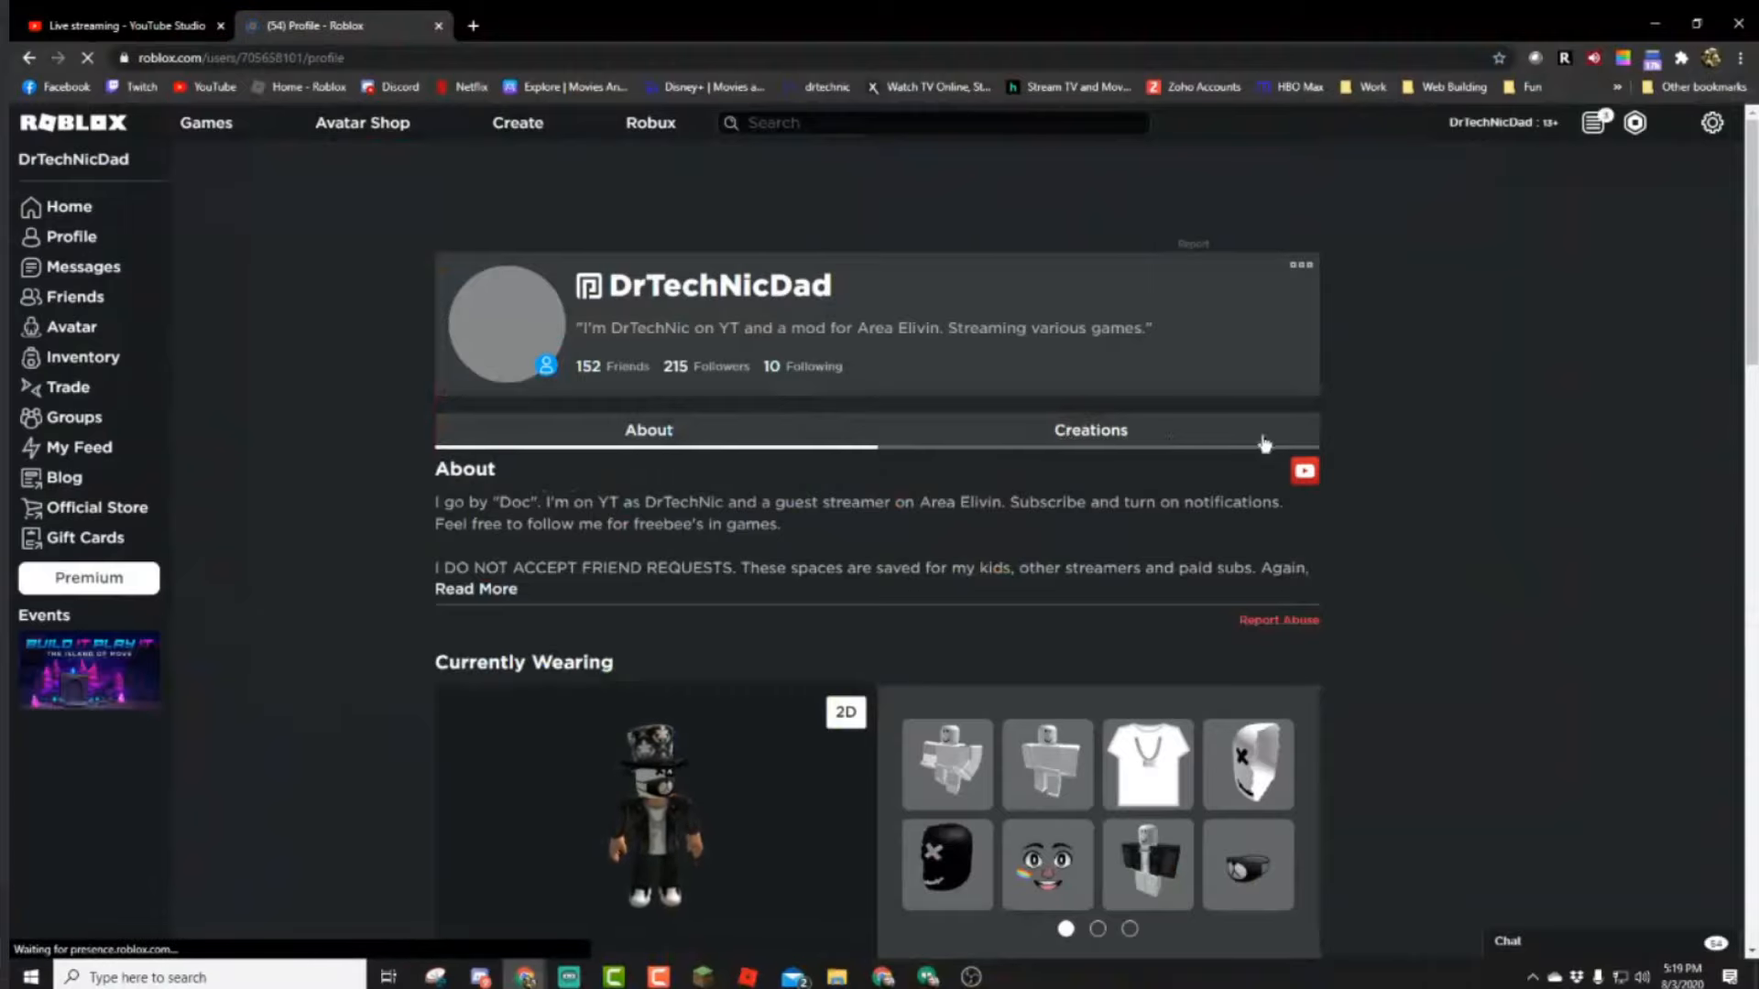
click(1089, 431)
scroll(948, 438, down, 4)
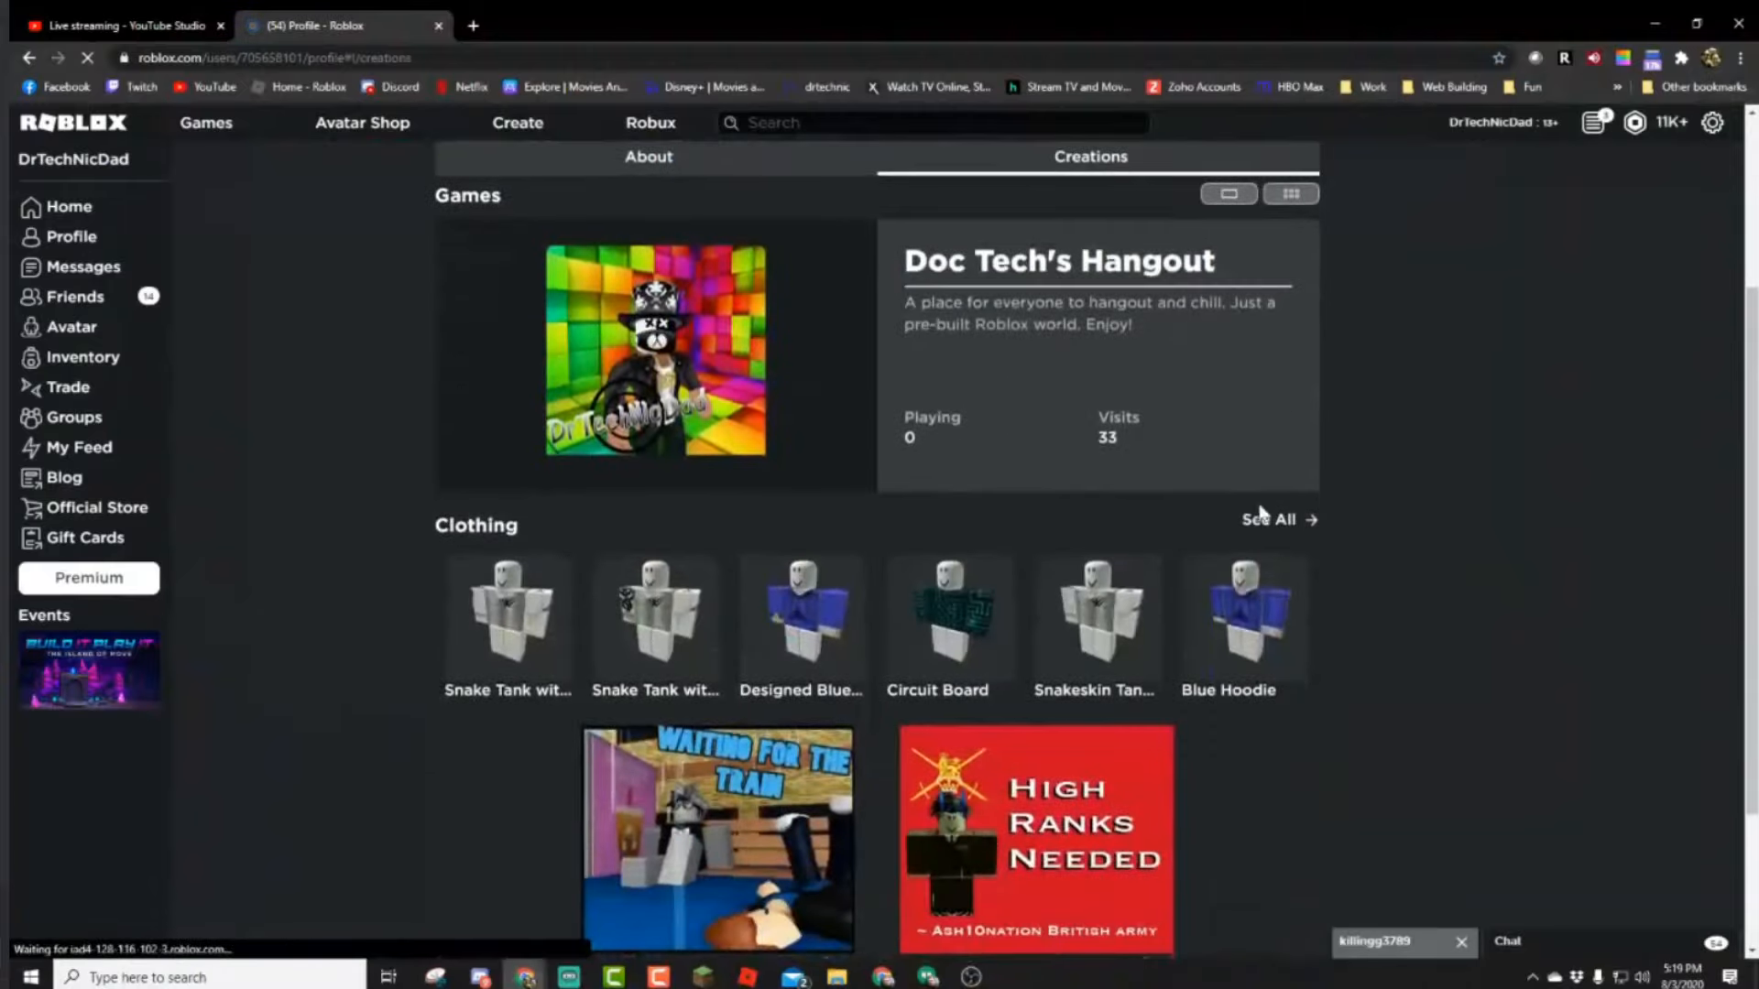
scroll(922, 520, down, 2)
scroll(1370, 545, up, 2)
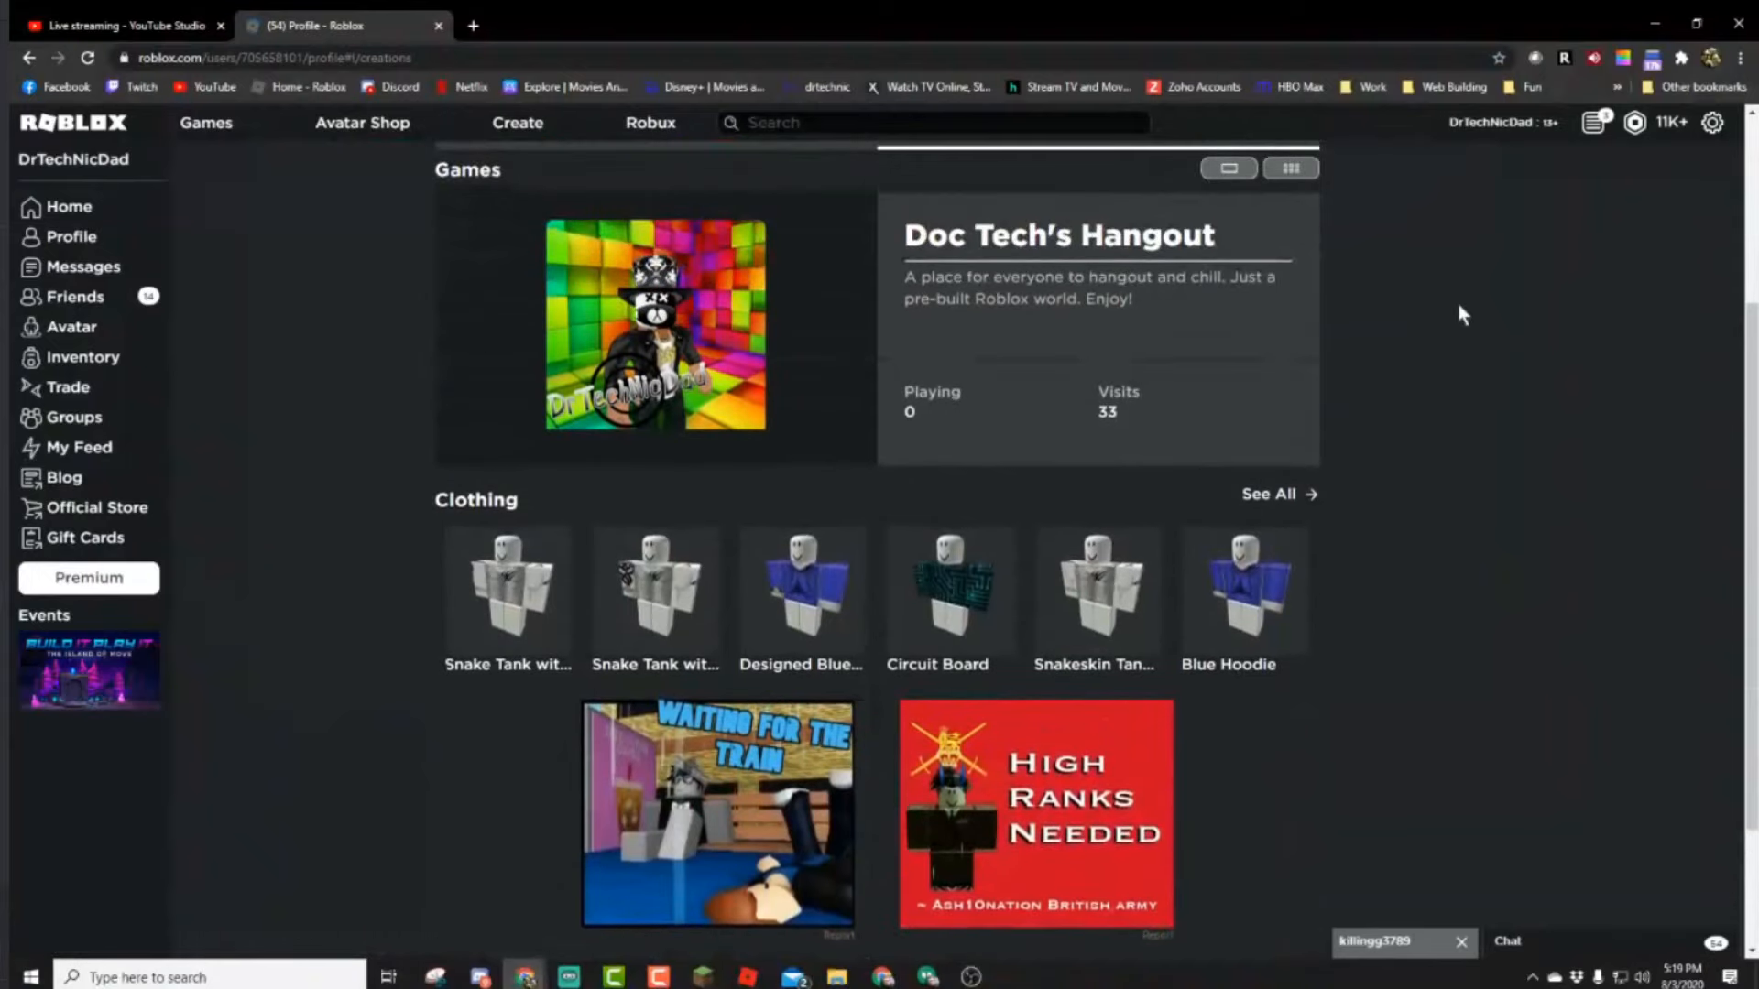
mouse_move(1300, 301)
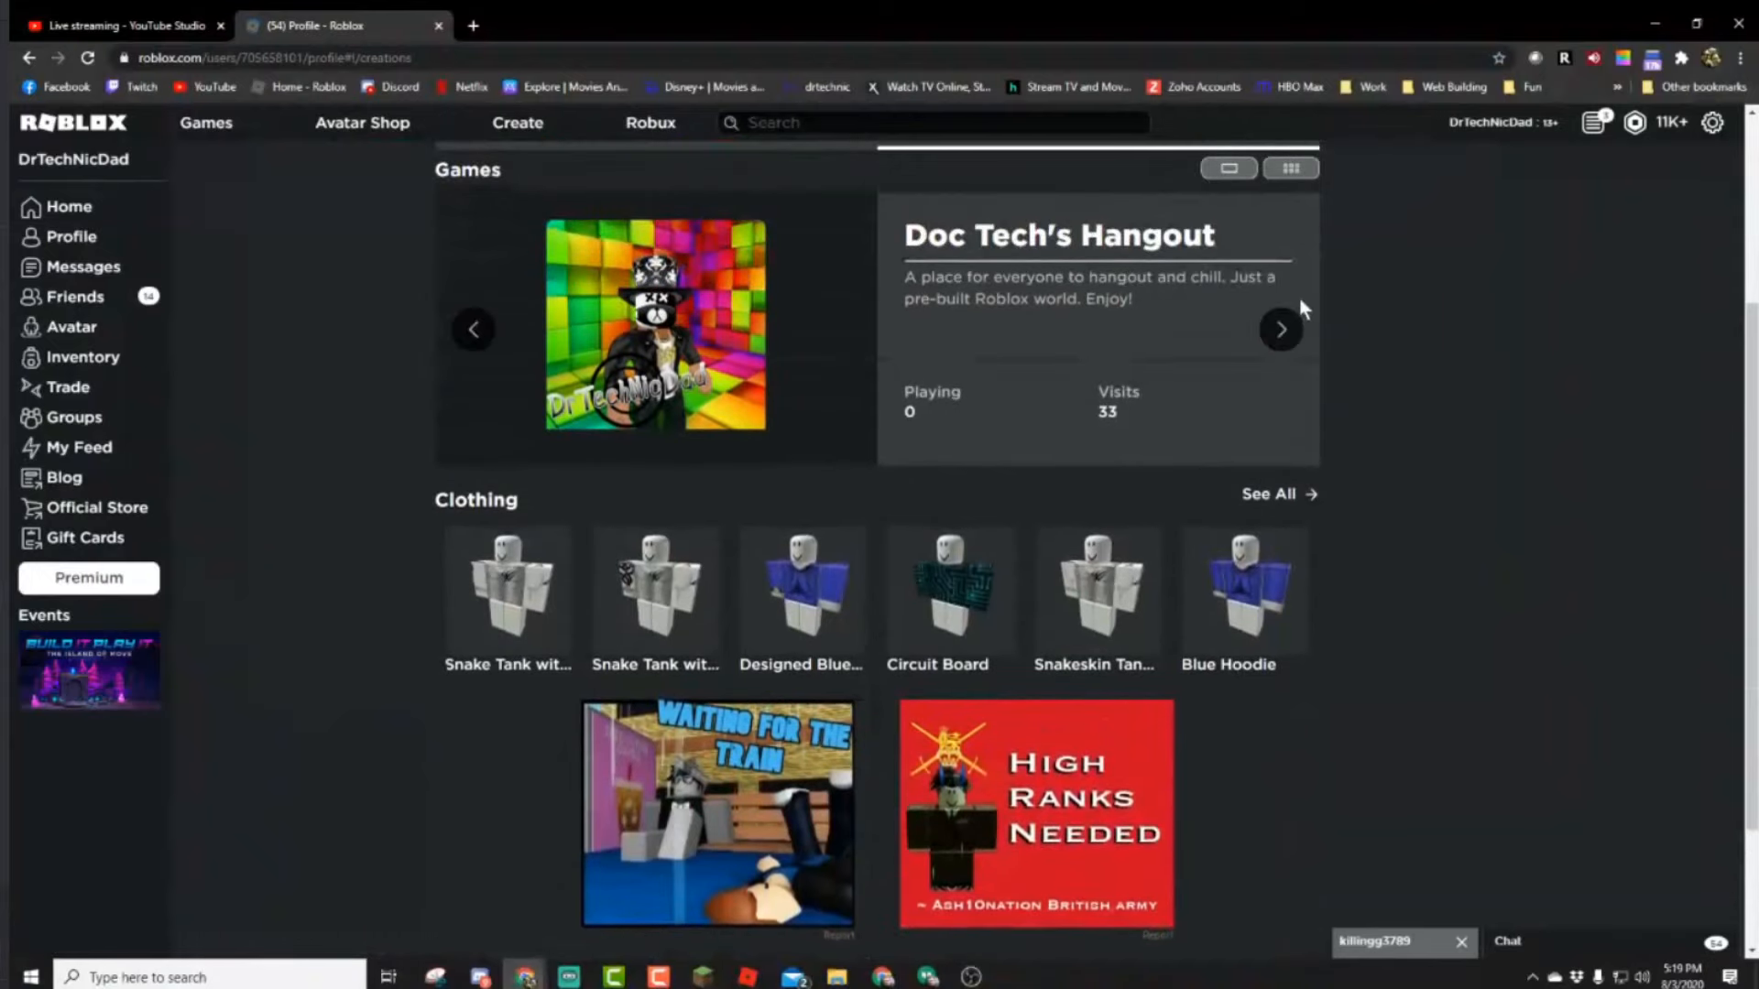
Launch Doc Tech's Hangout from its Roblox game page and bring the running game to the front.
click(942, 305)
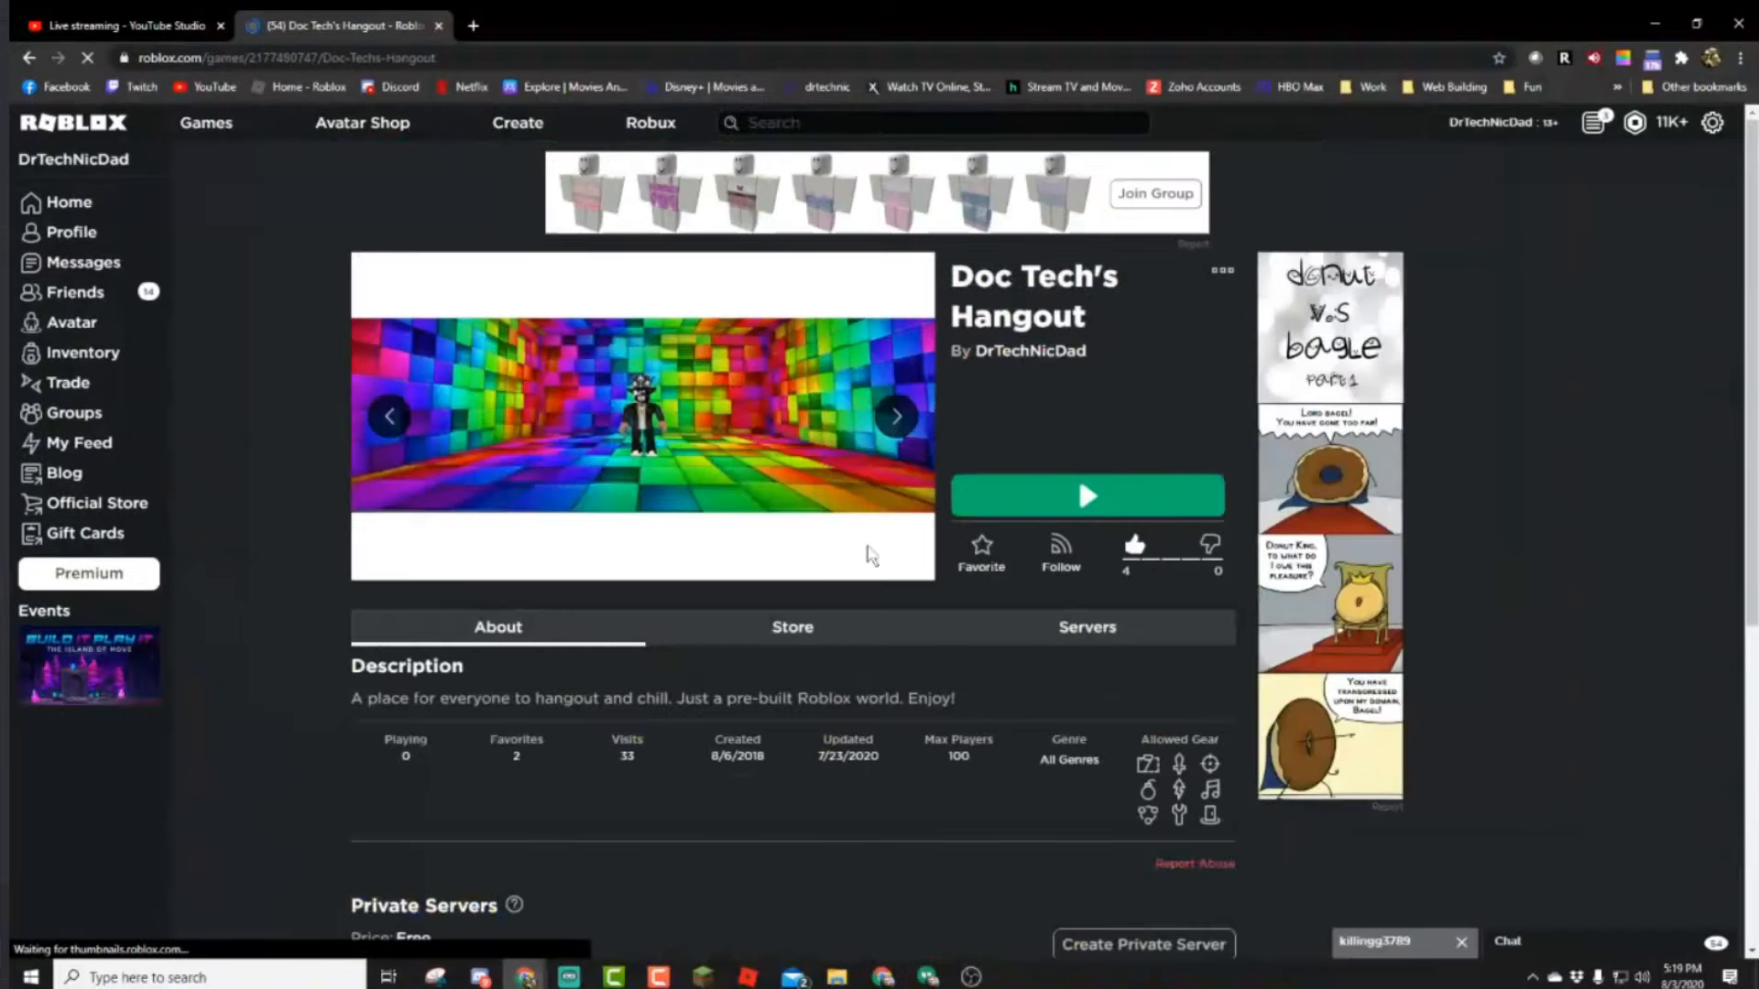
click(1088, 500)
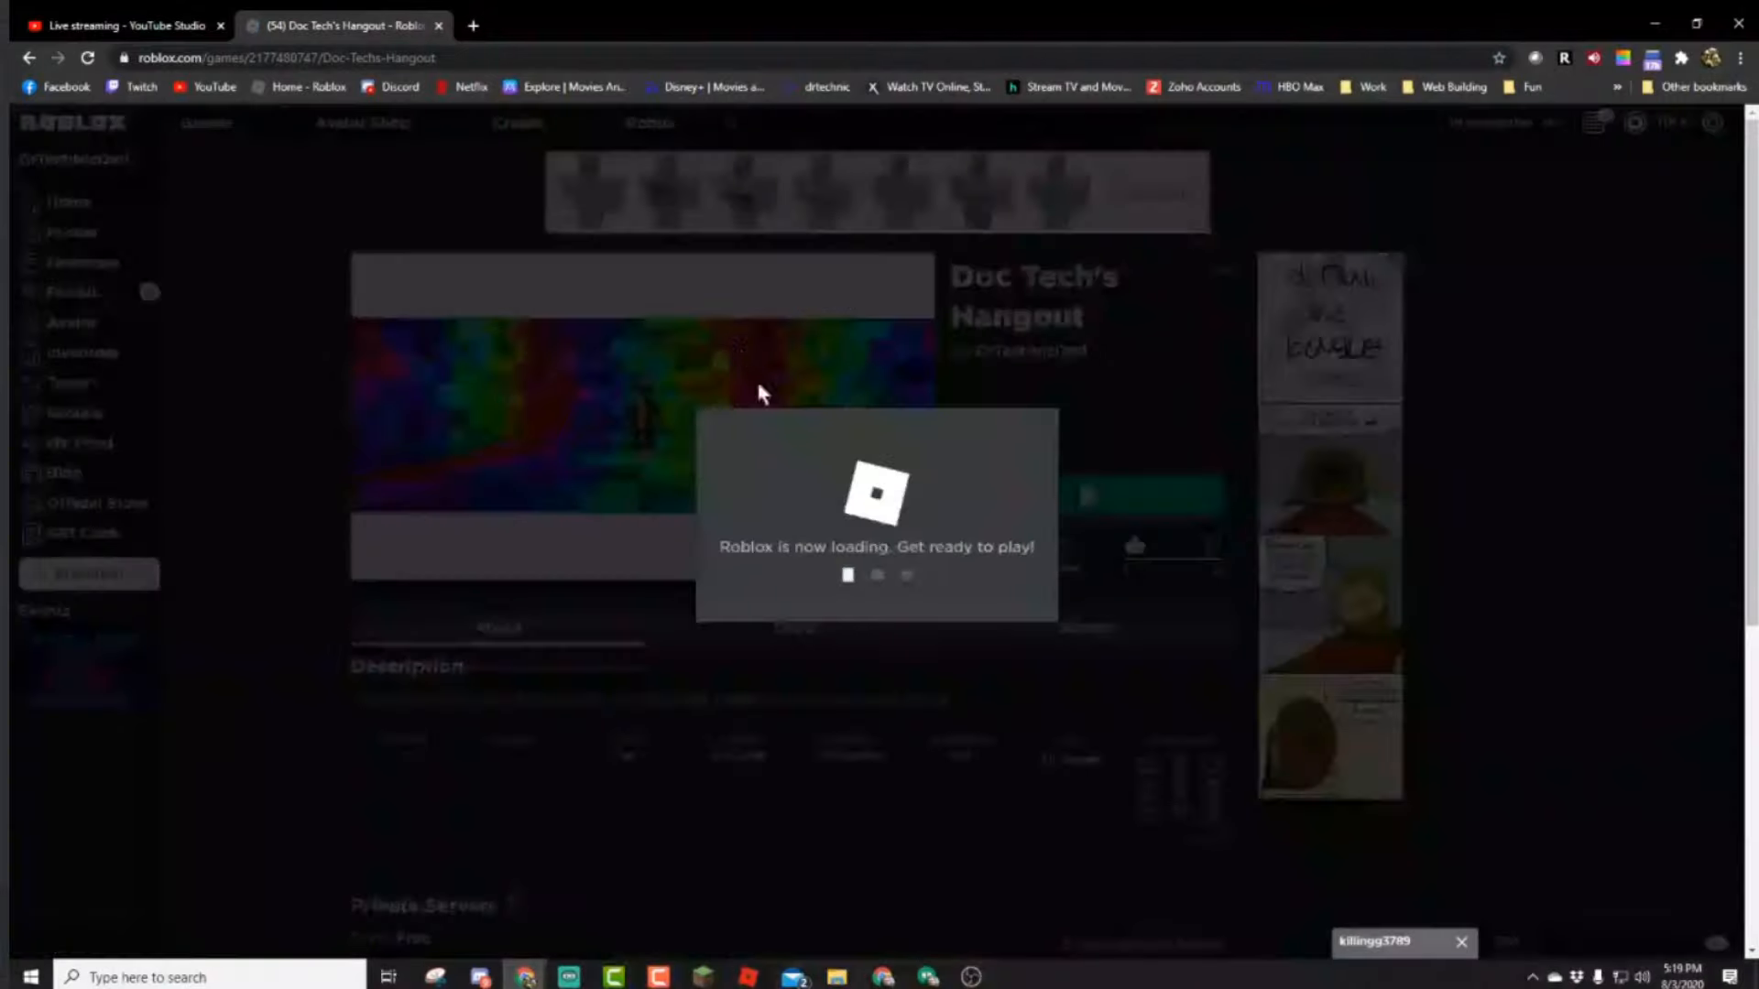
drag(755, 18, 749, 99)
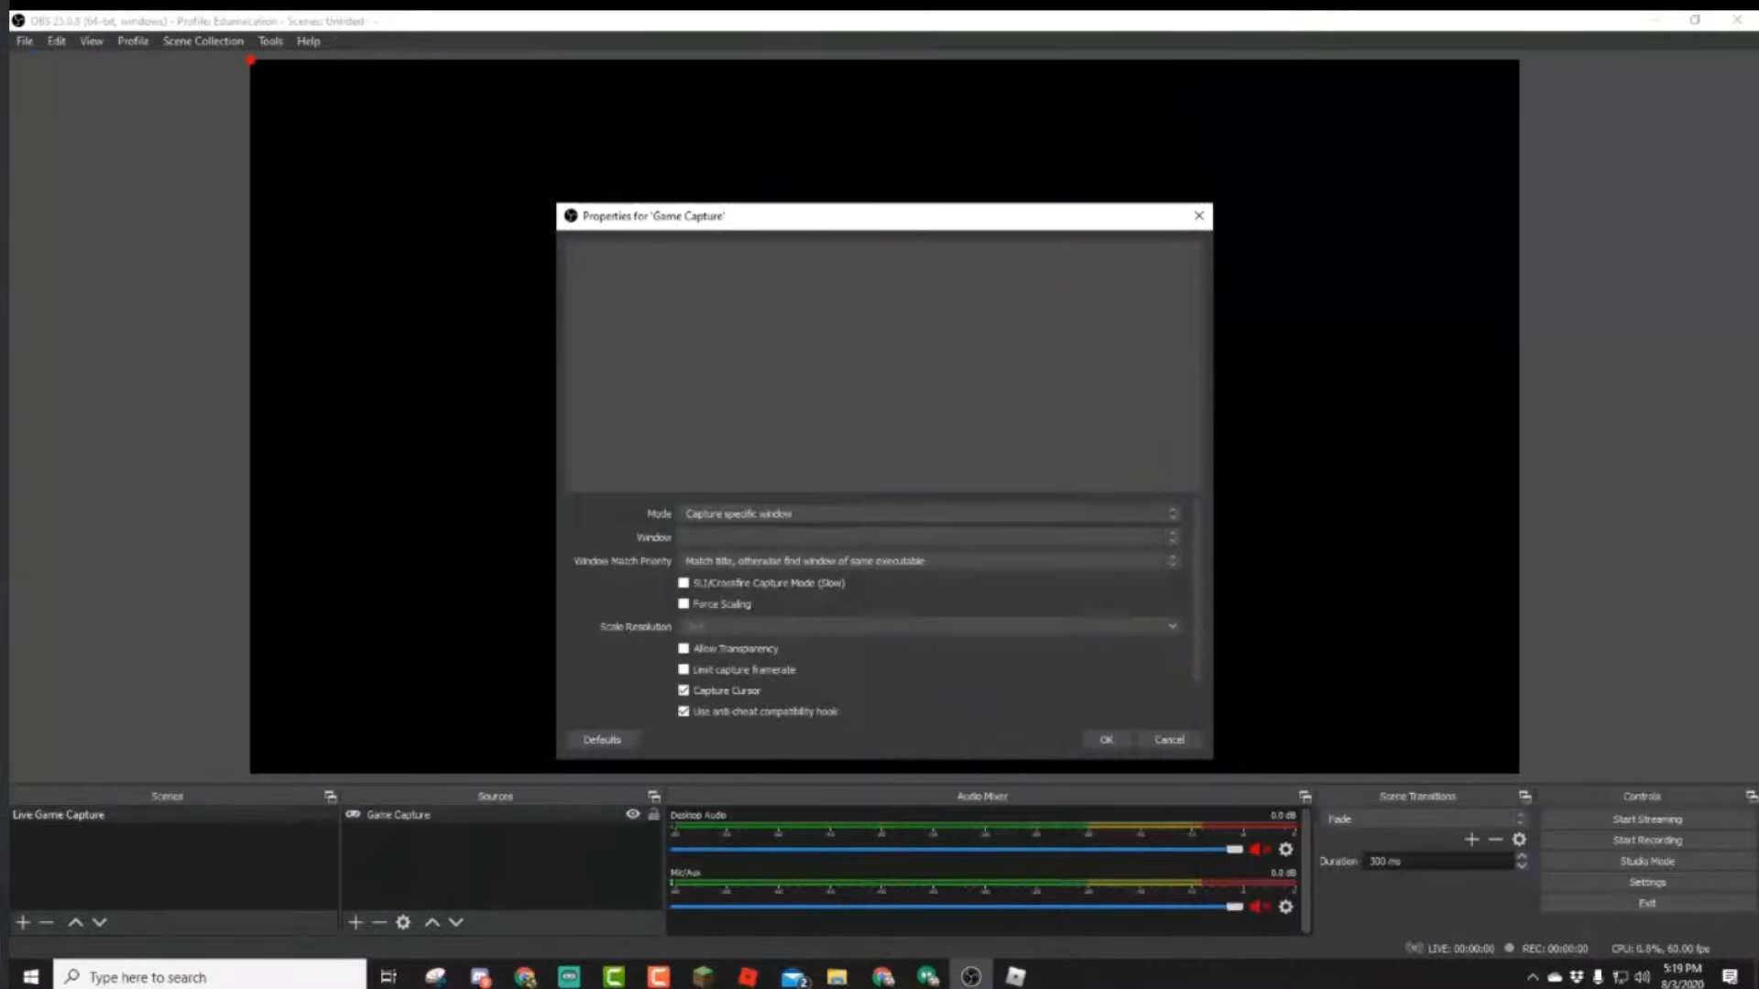
click(1019, 982)
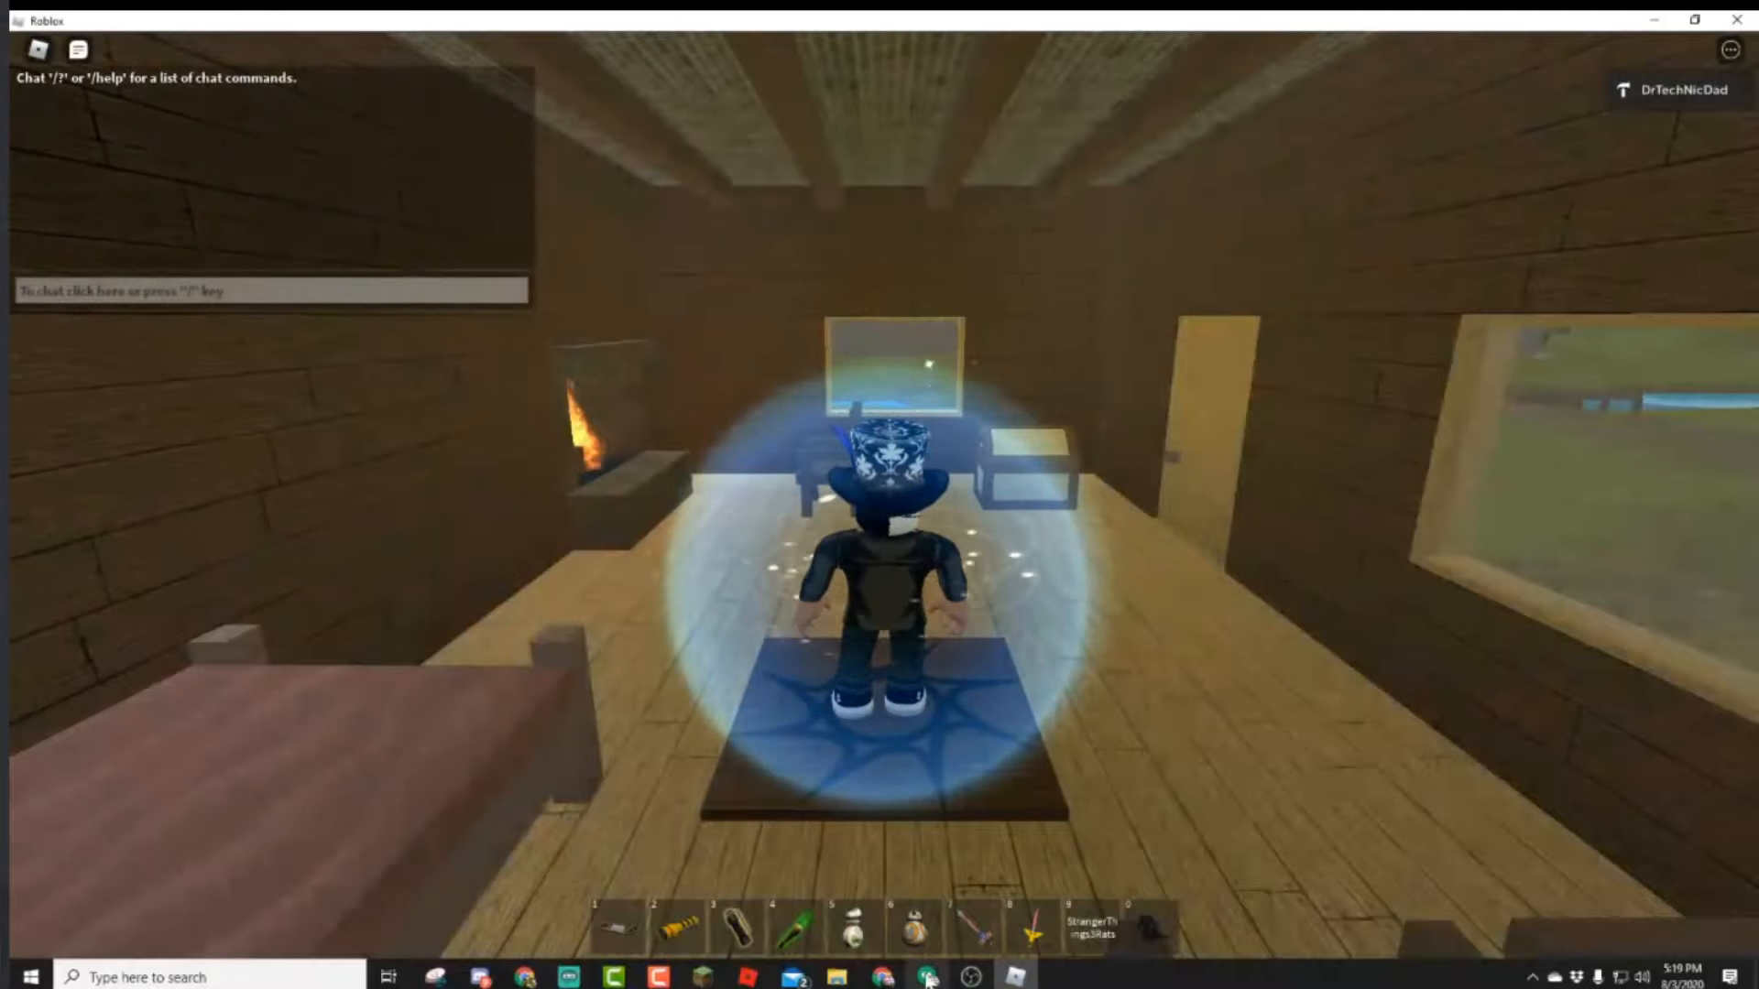
Return to OBS Studio and review the Window and Window Match Priority choices in the Game Capture properties.
click(971, 978)
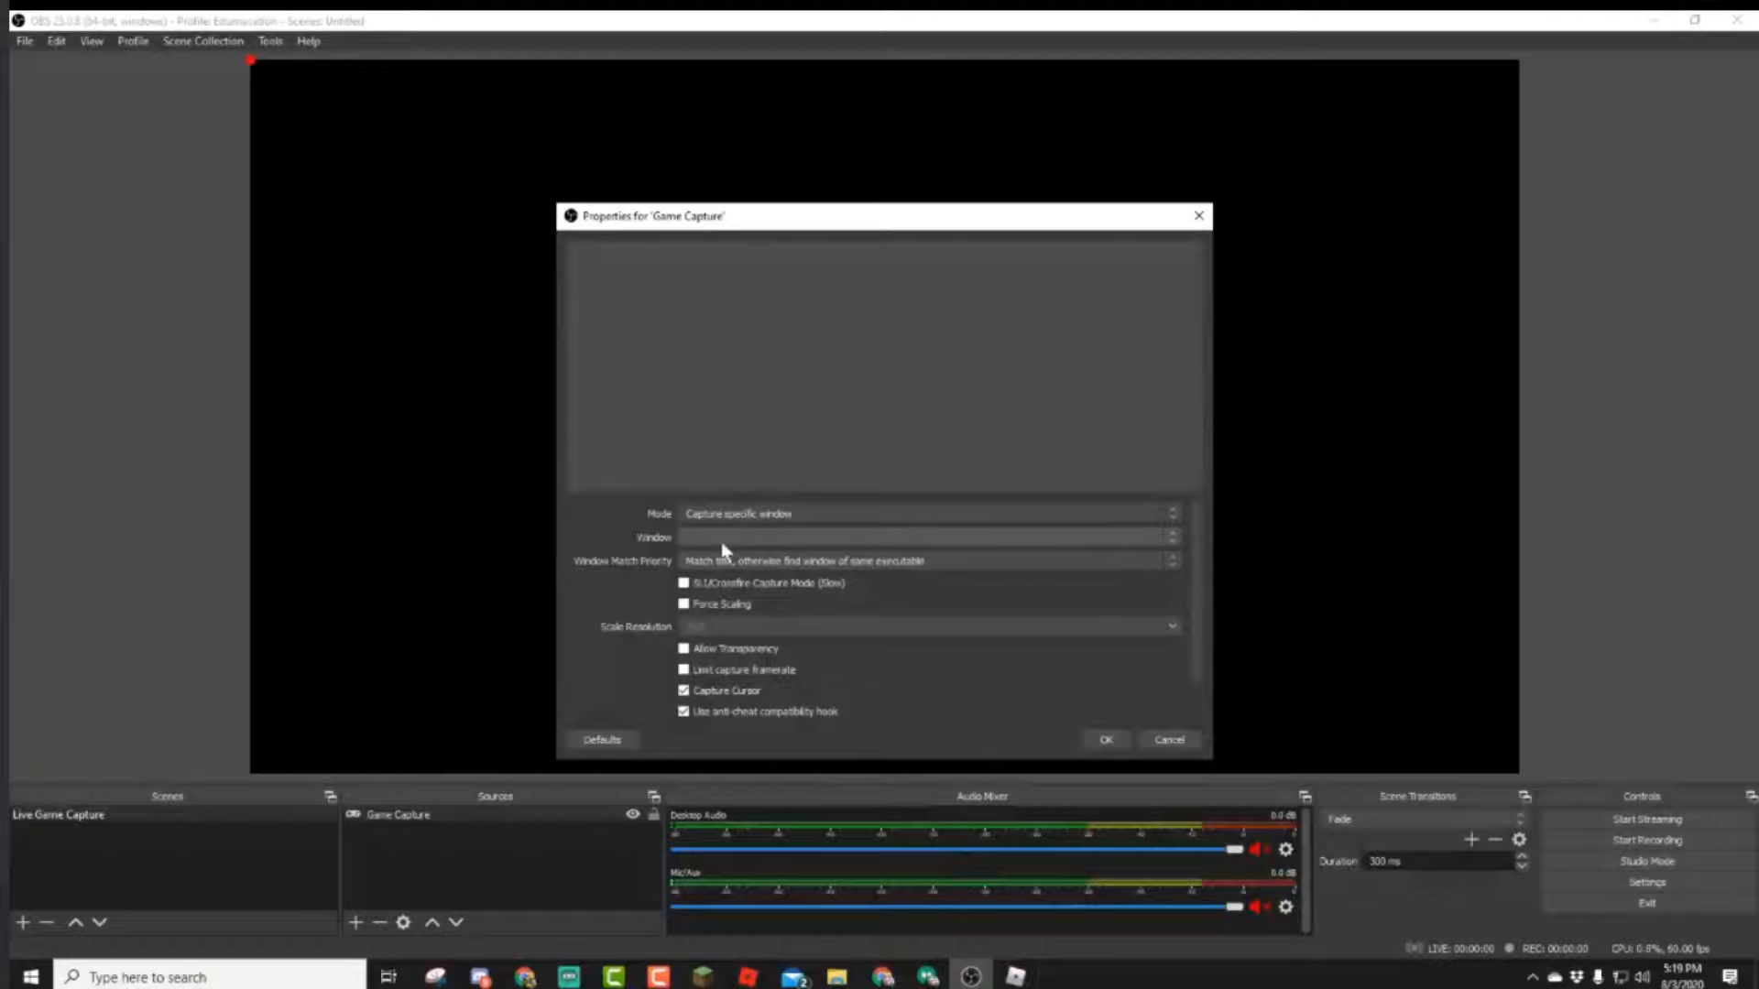
click(757, 542)
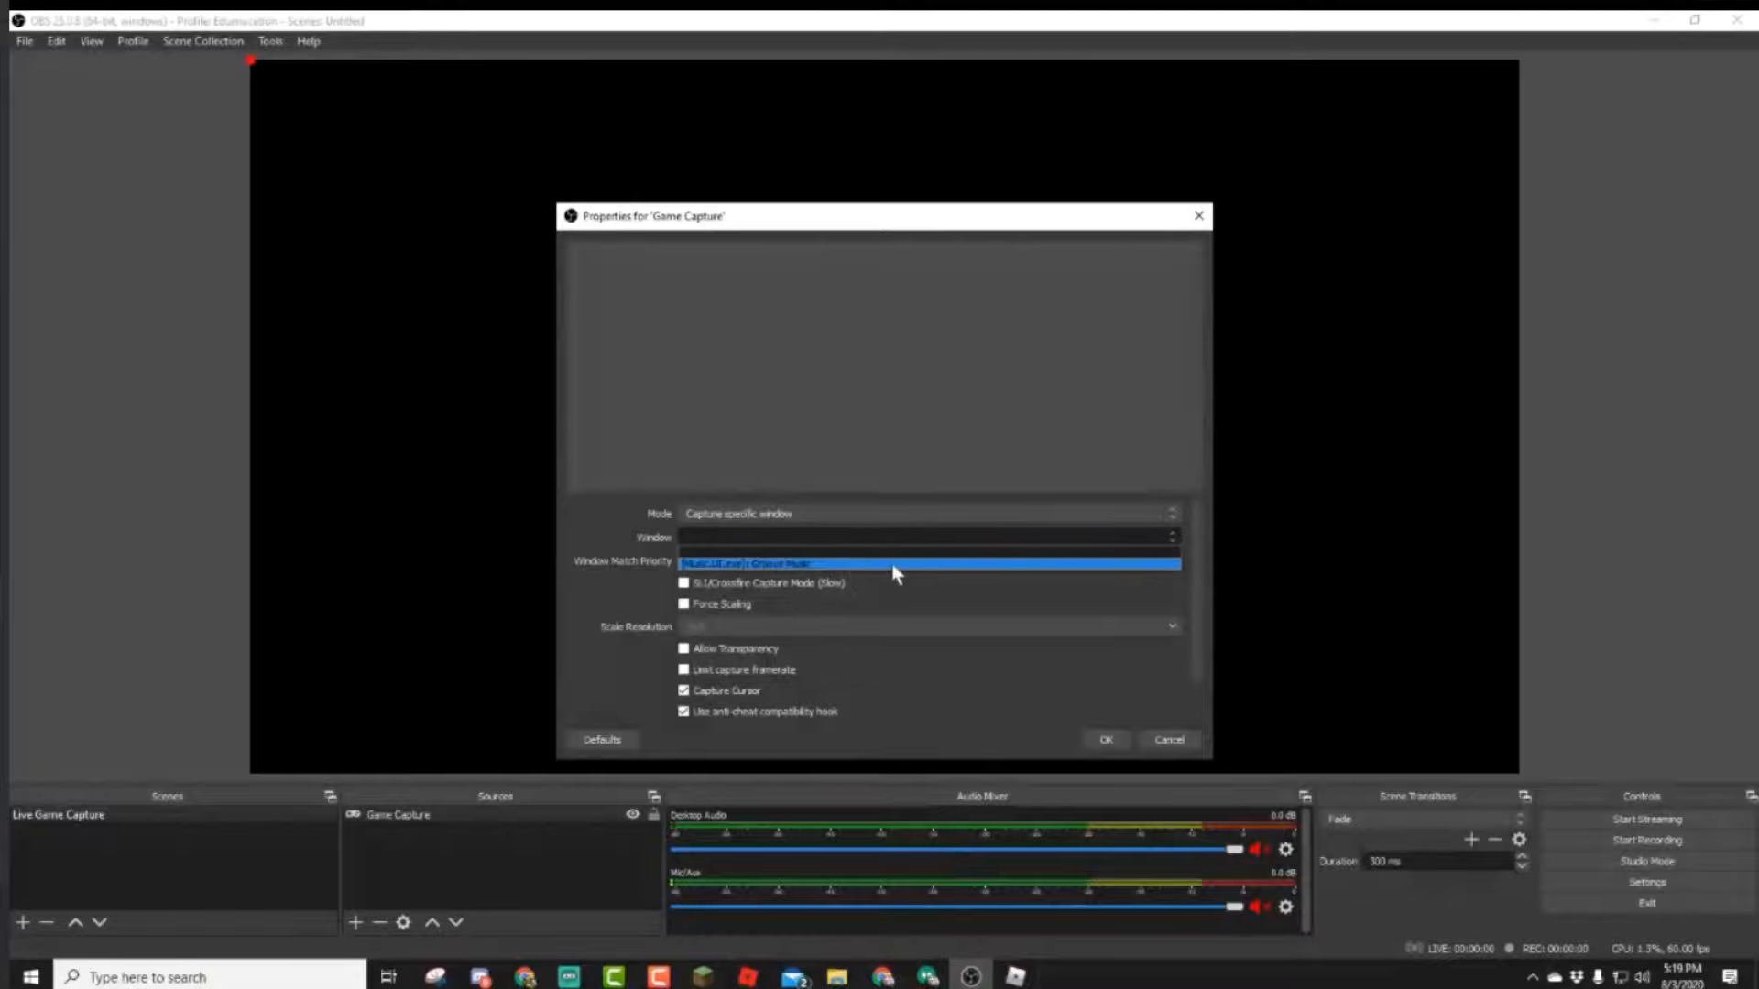
click(1174, 540)
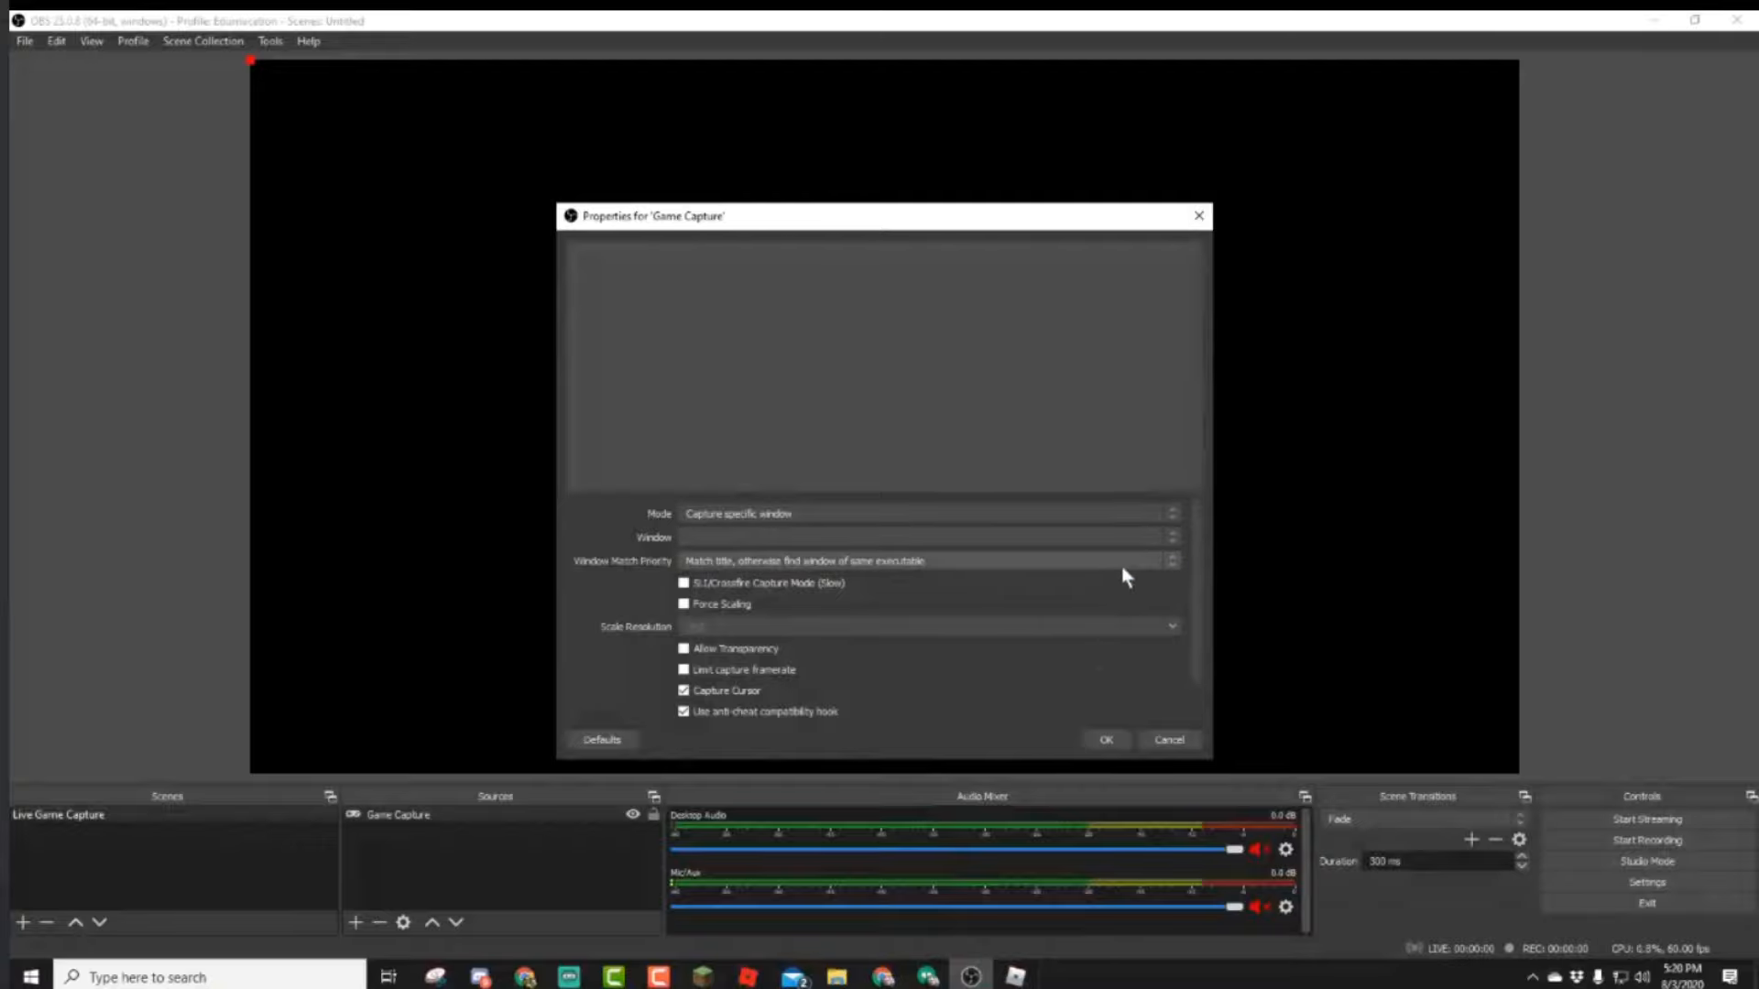
click(1141, 562)
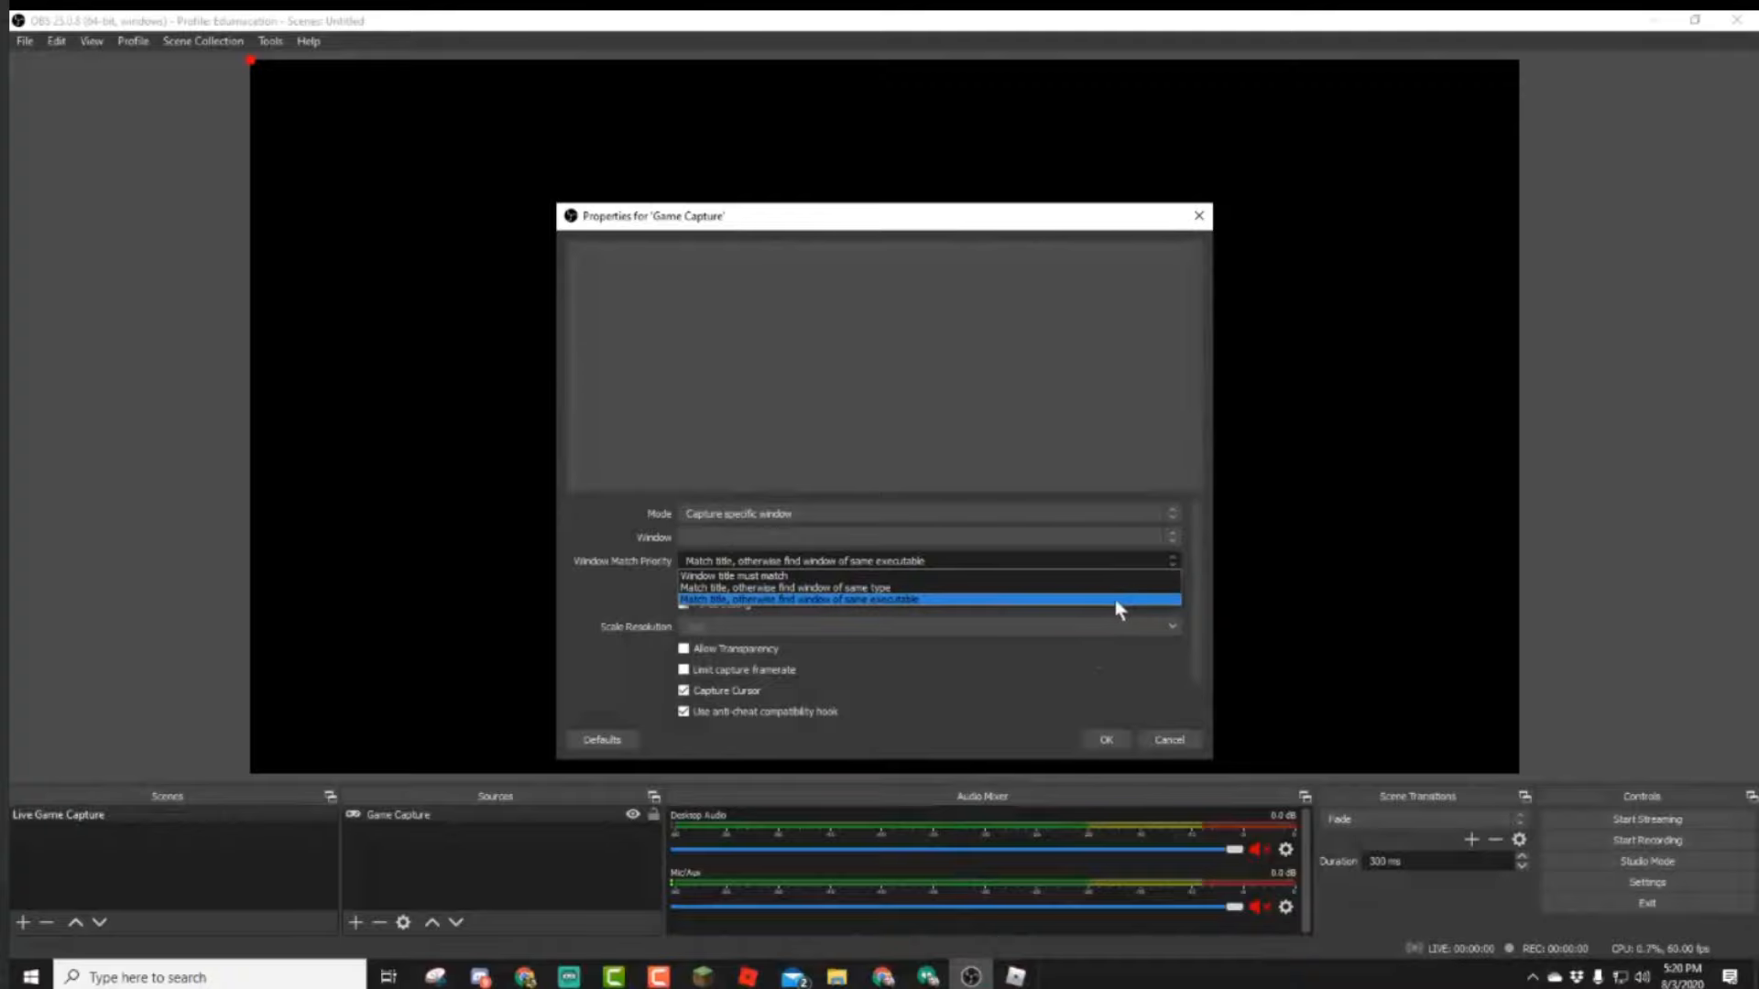
click(1118, 601)
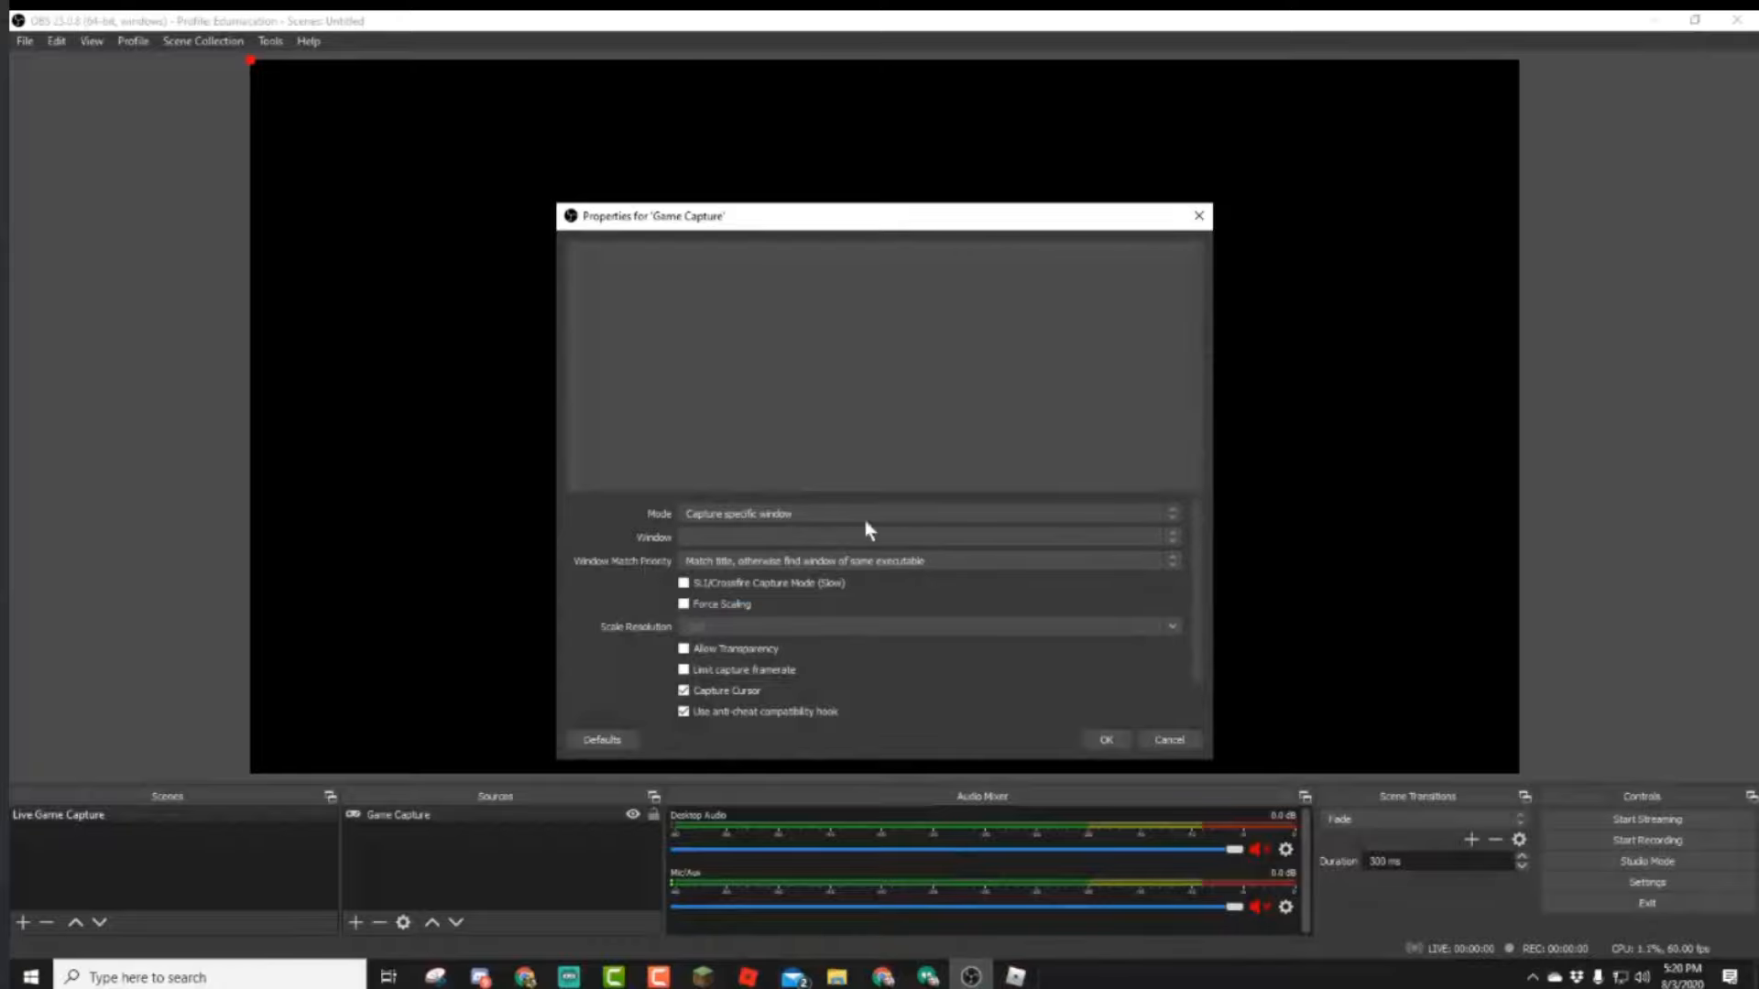
click(887, 513)
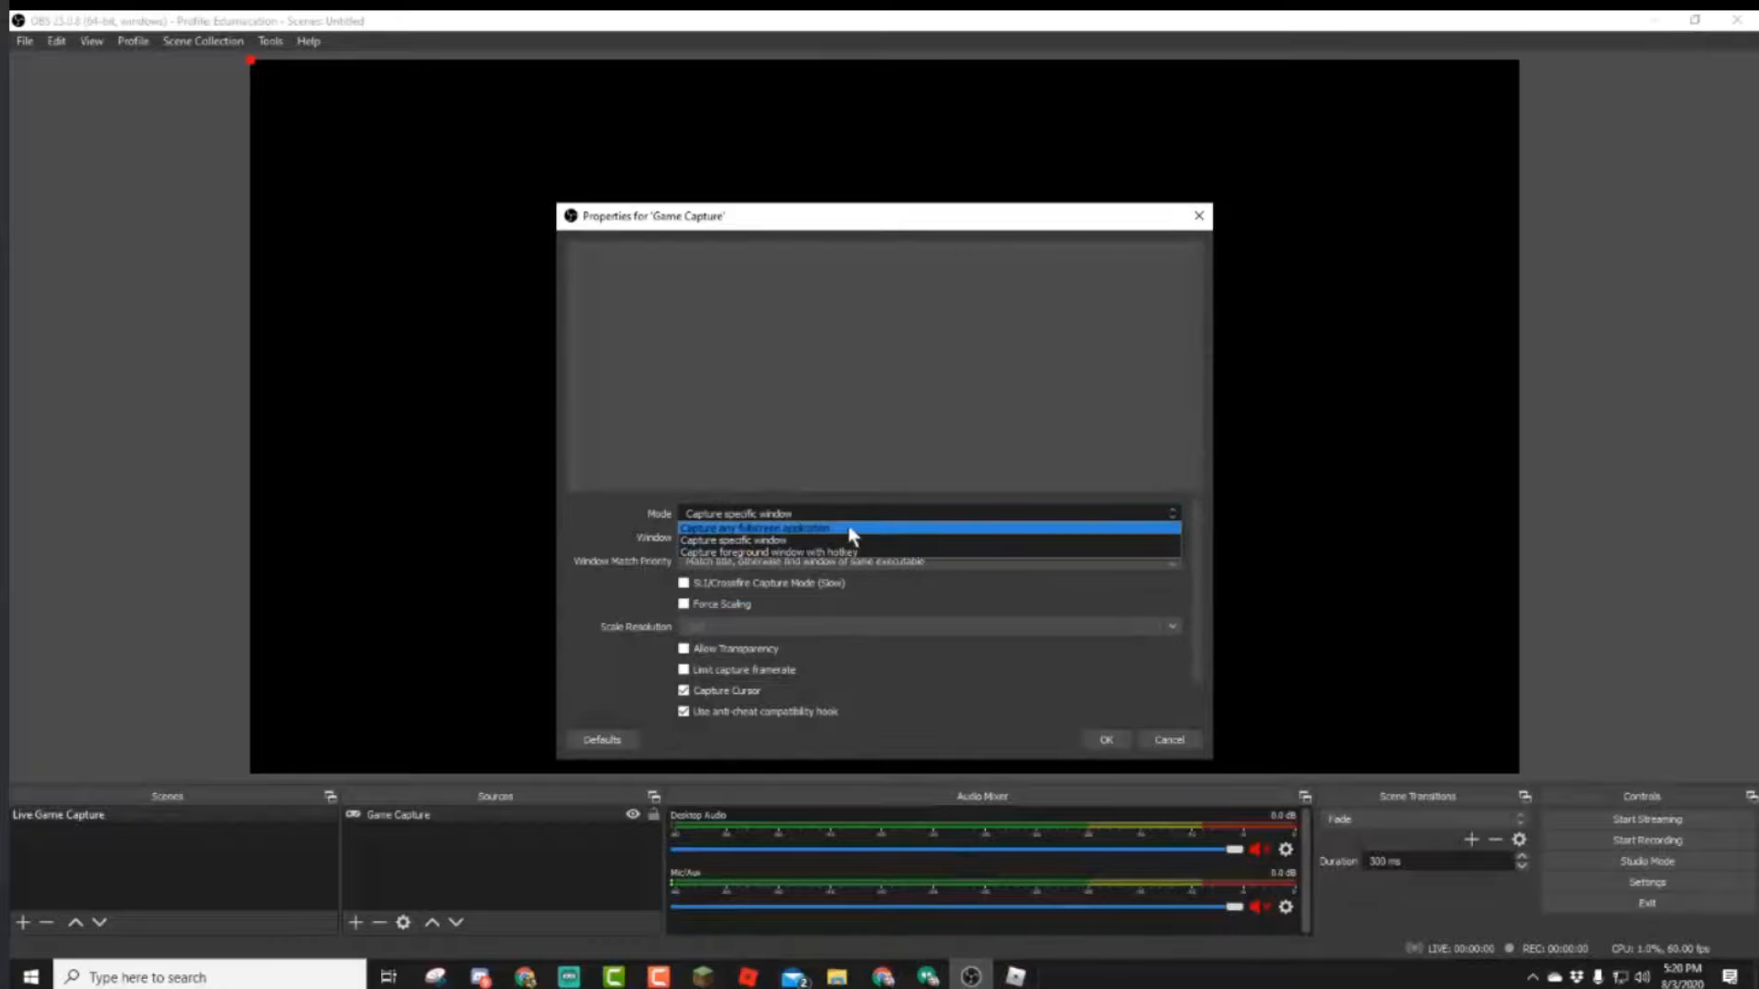
click(849, 530)
click(868, 513)
click(861, 542)
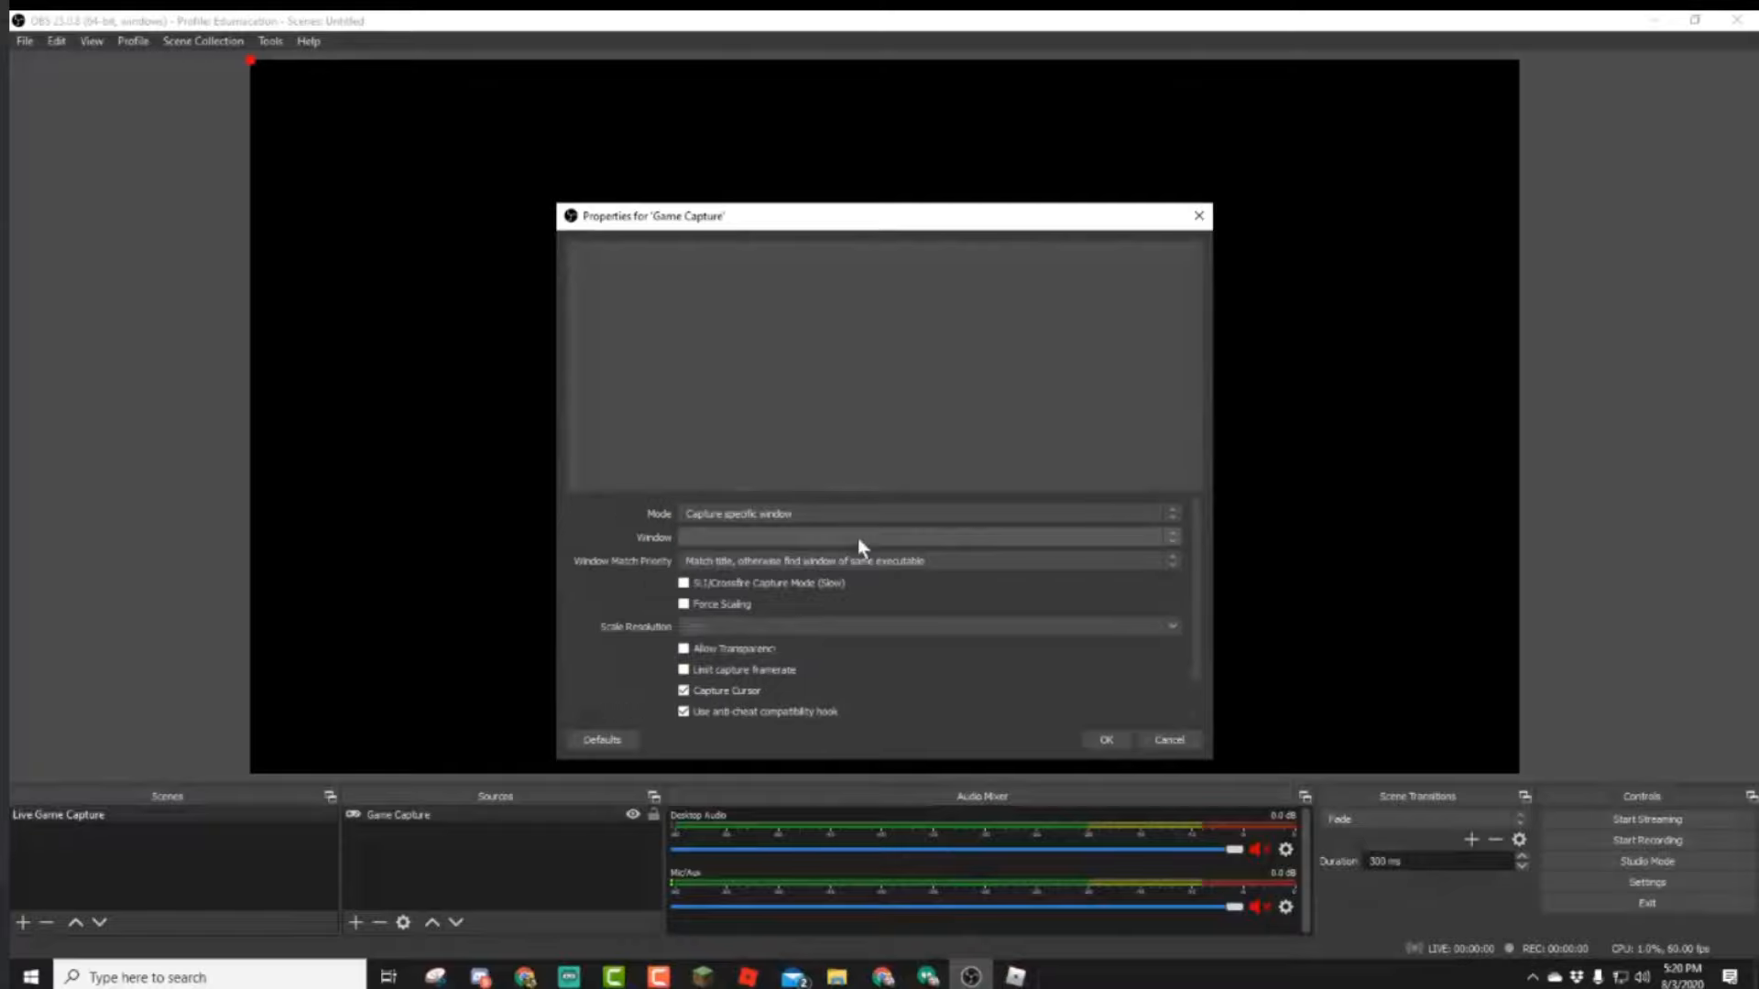
click(859, 538)
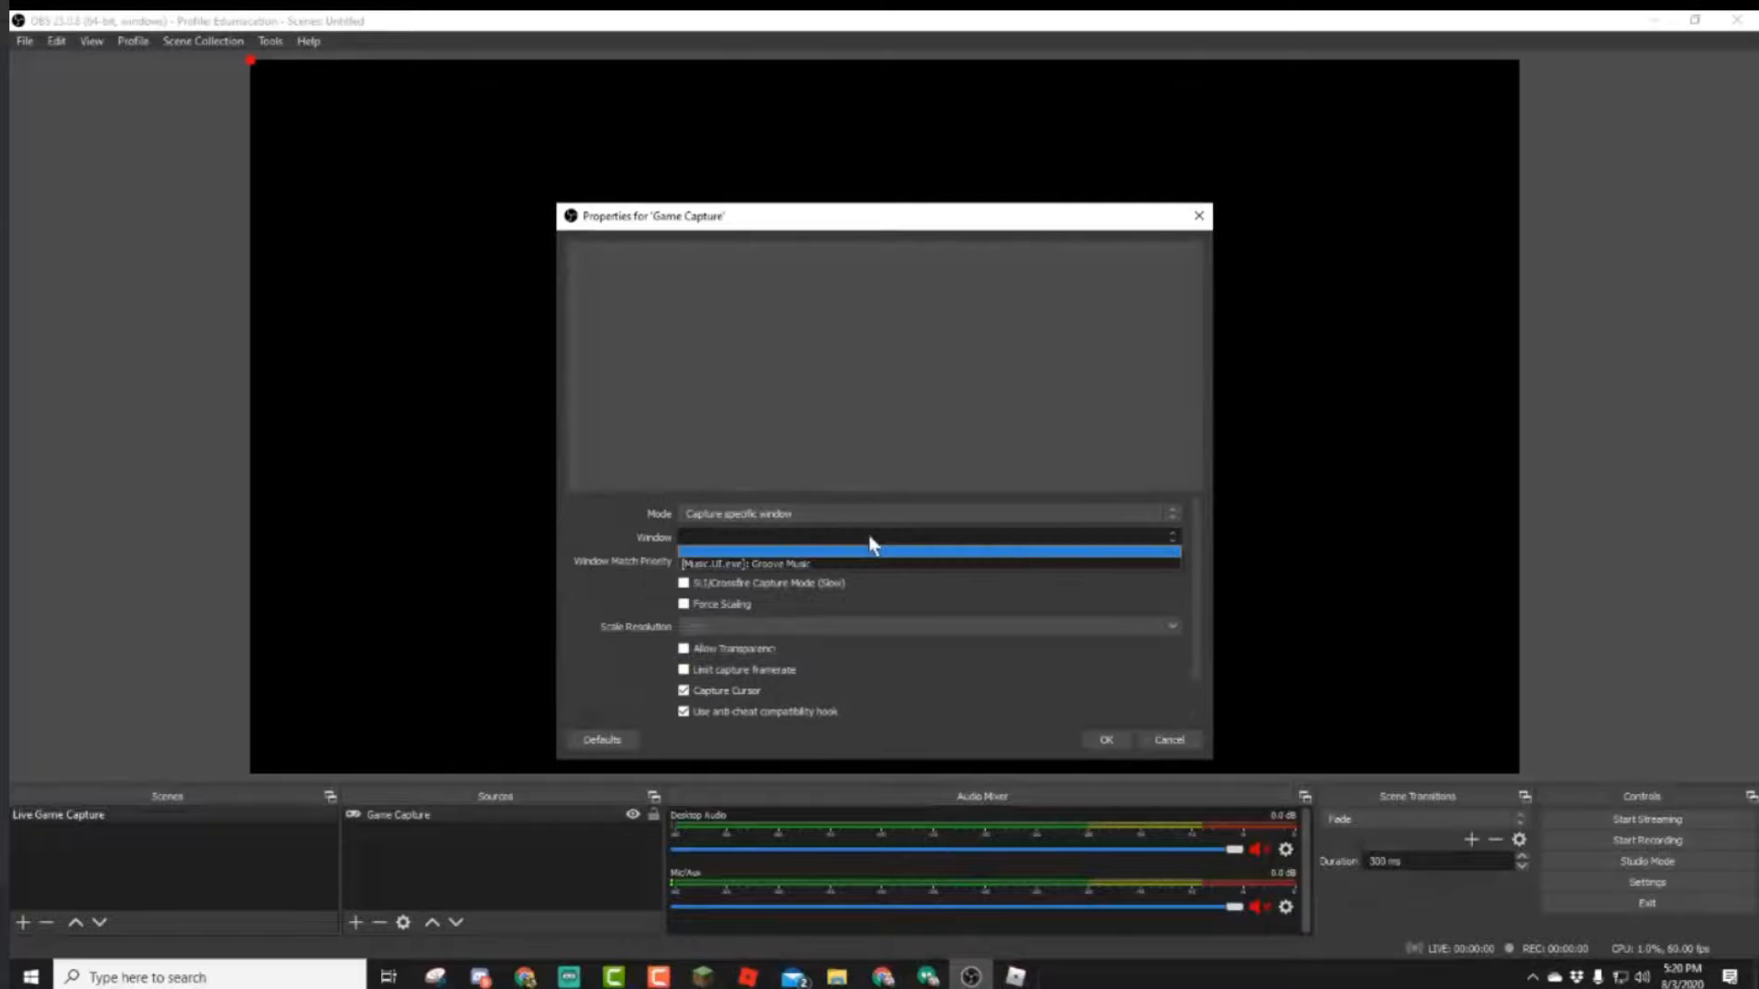
click(983, 658)
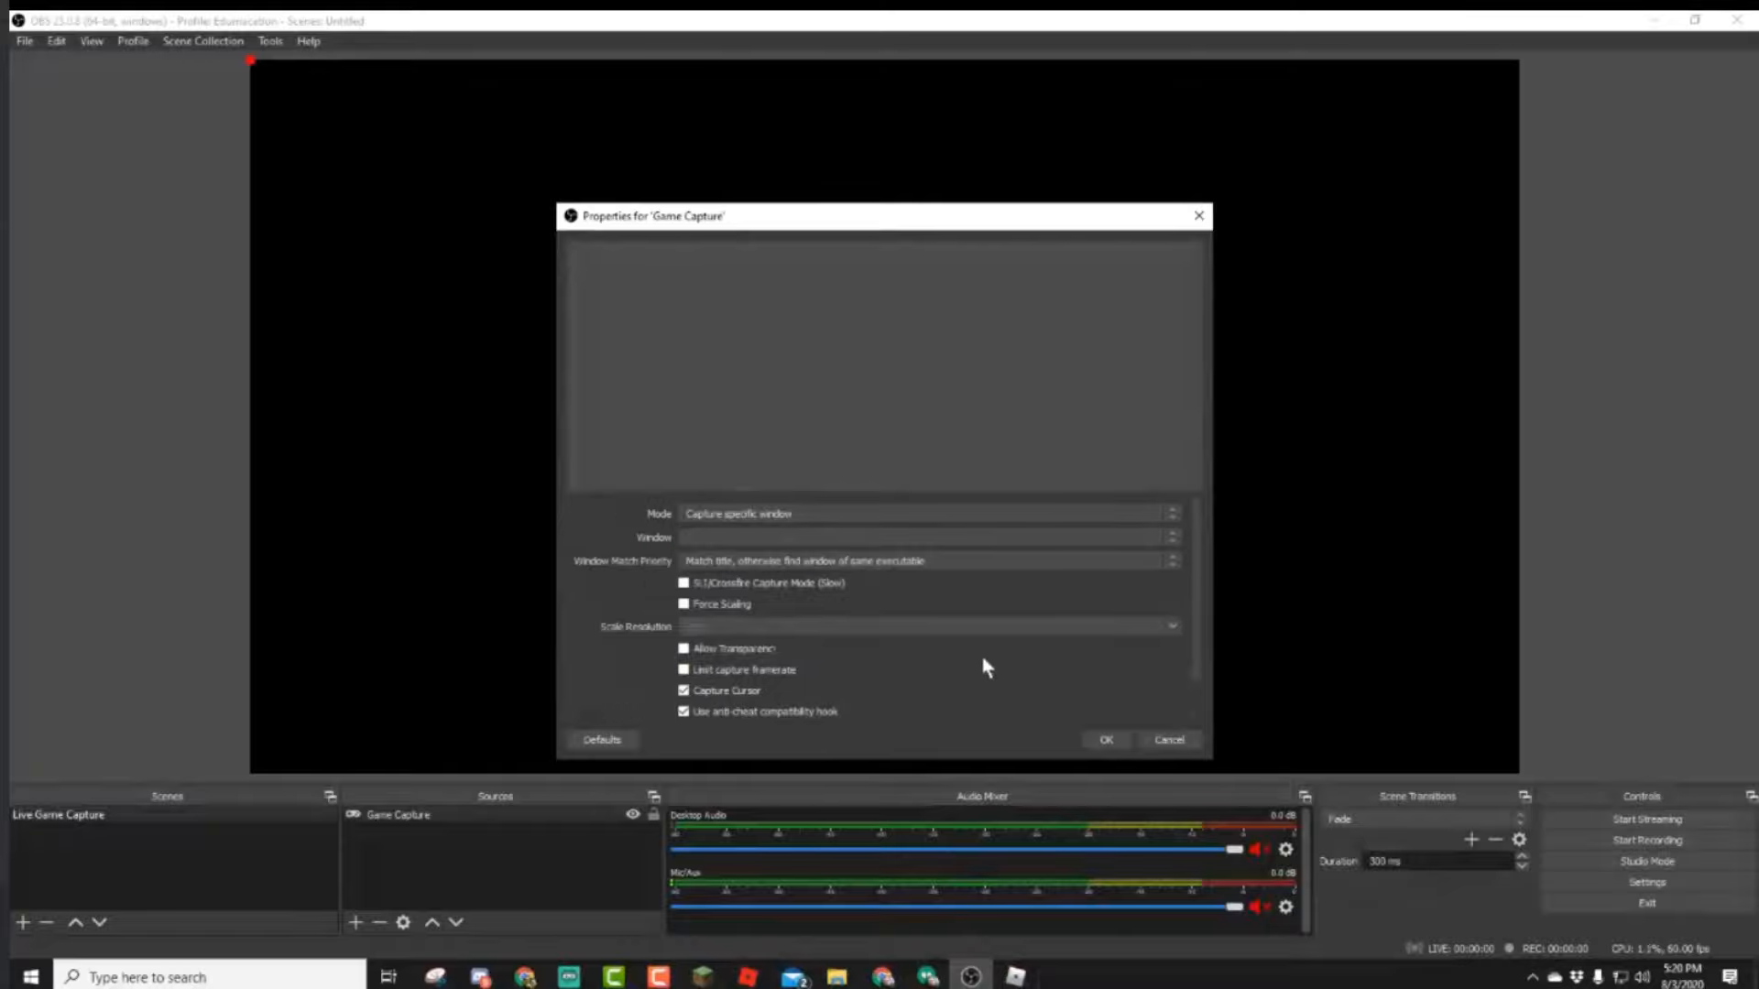
click(1170, 742)
Reopen the Game Capture properties and set it to Capture specific window with [RobloxPlayerBeta.exe]: Roblox as the window.
right_click(435, 810)
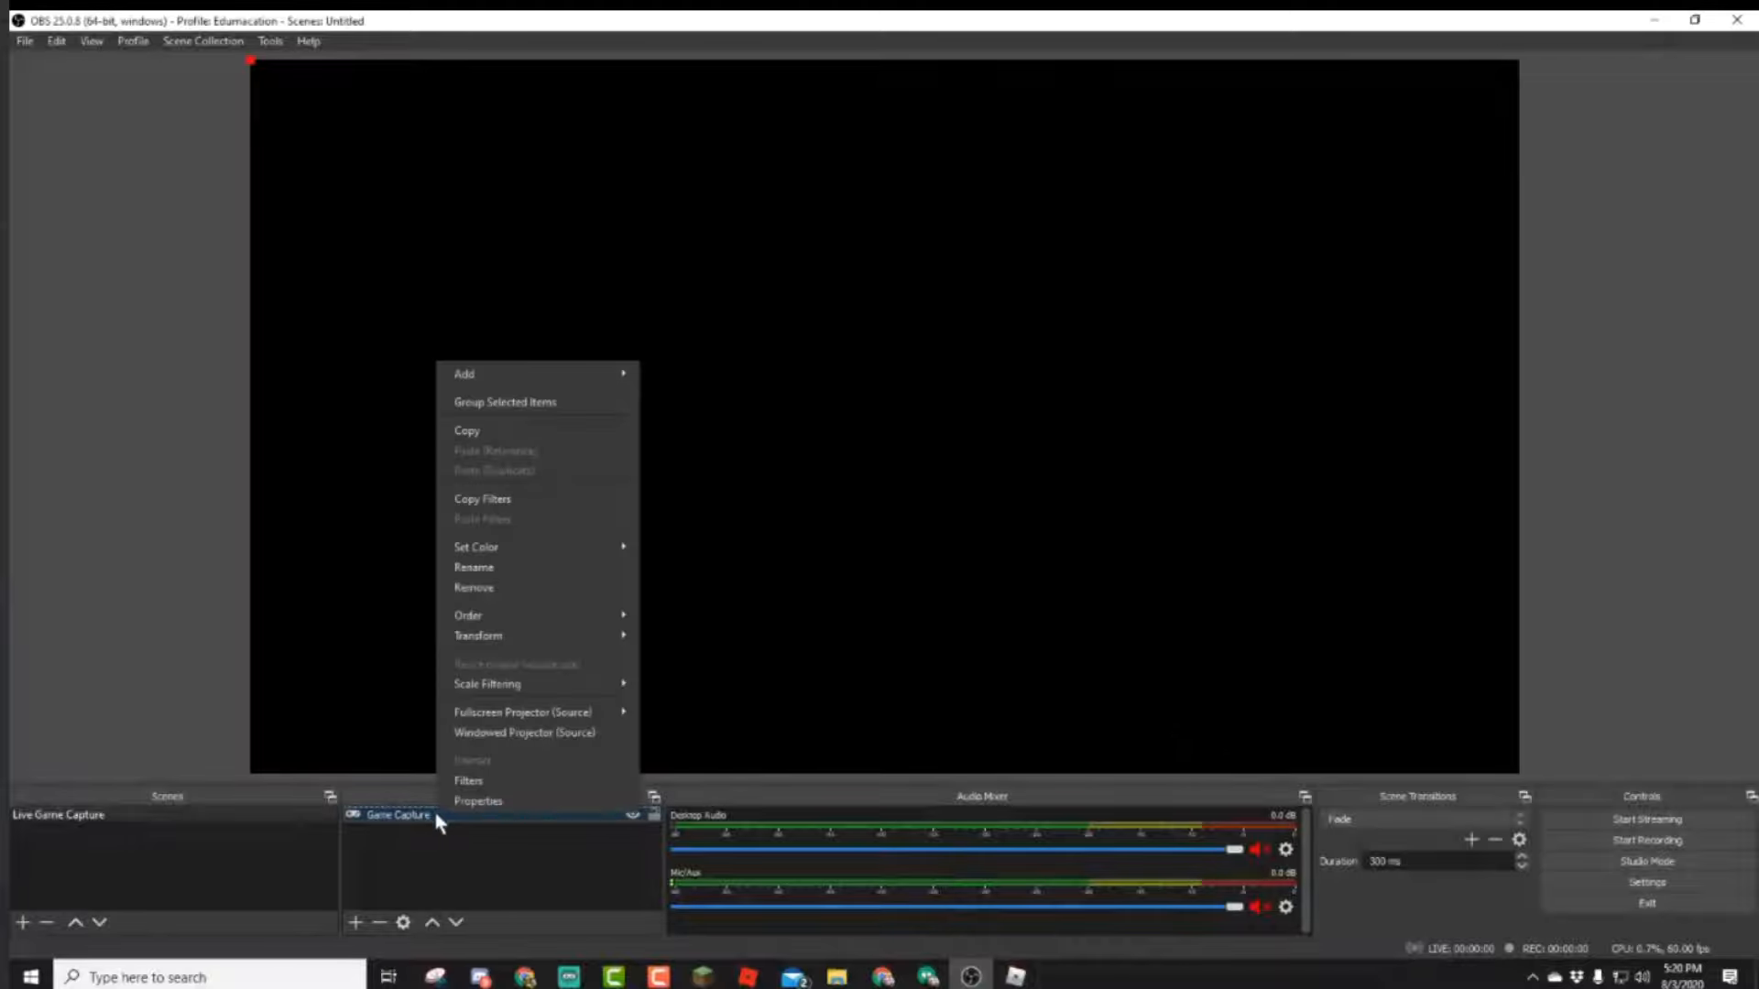
click(488, 799)
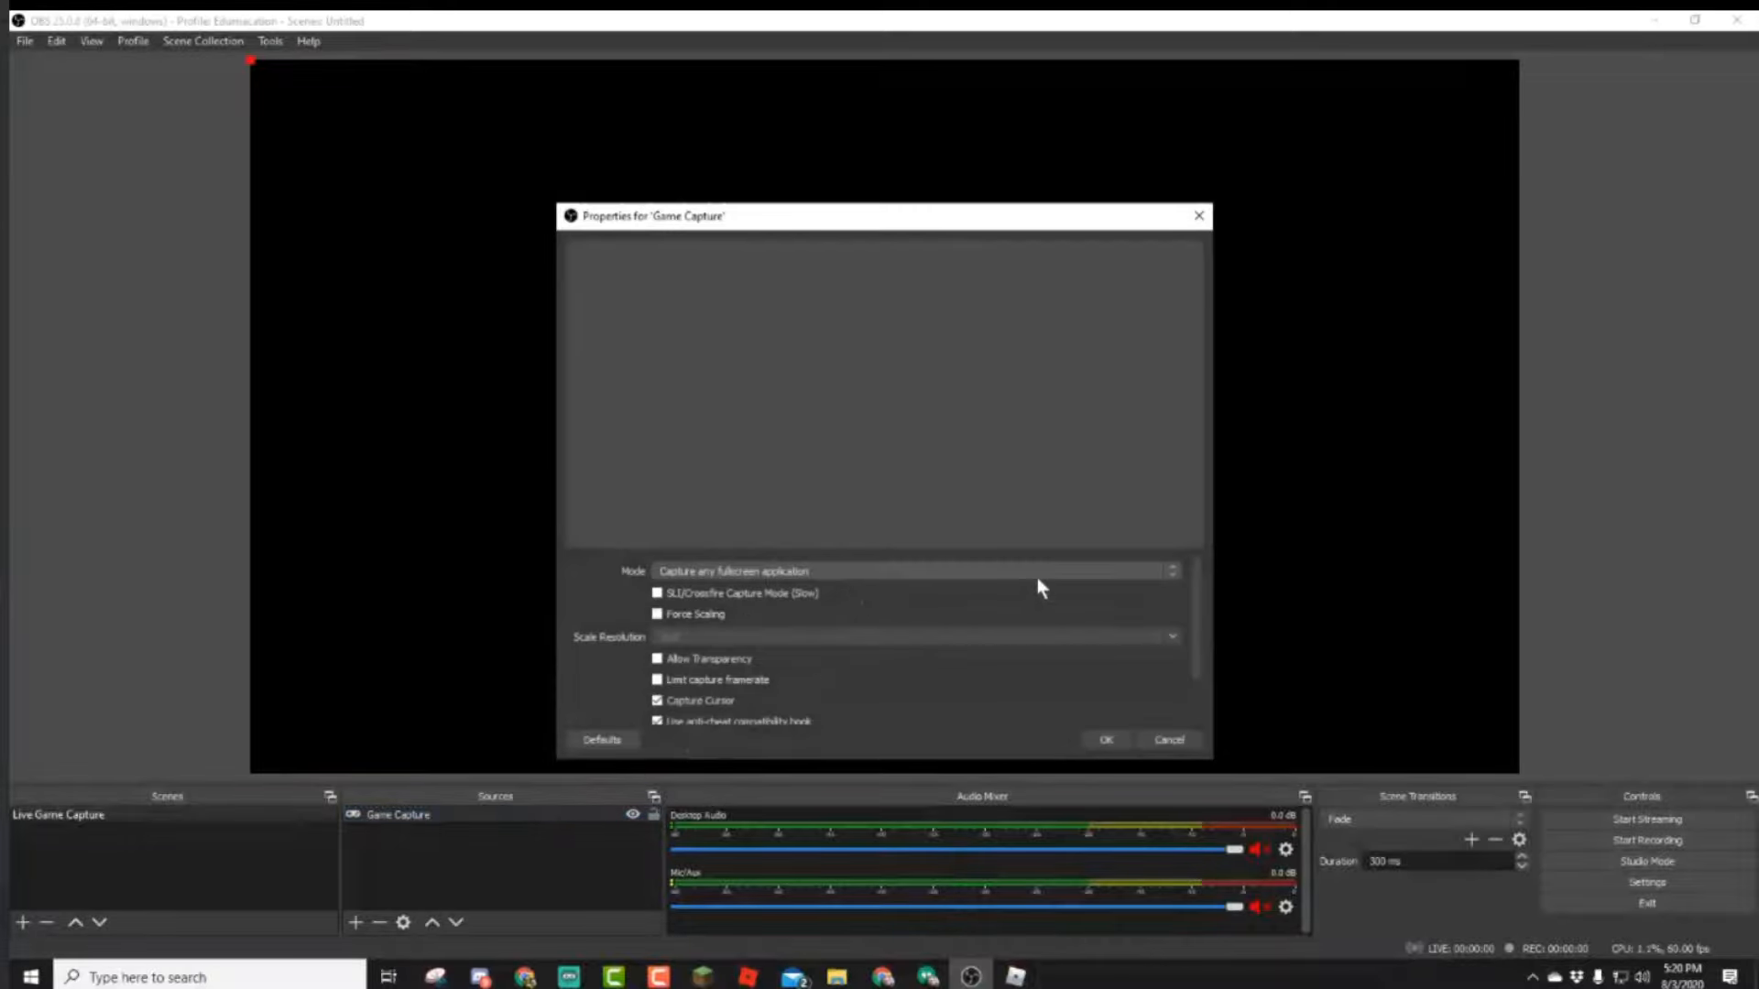
click(1114, 568)
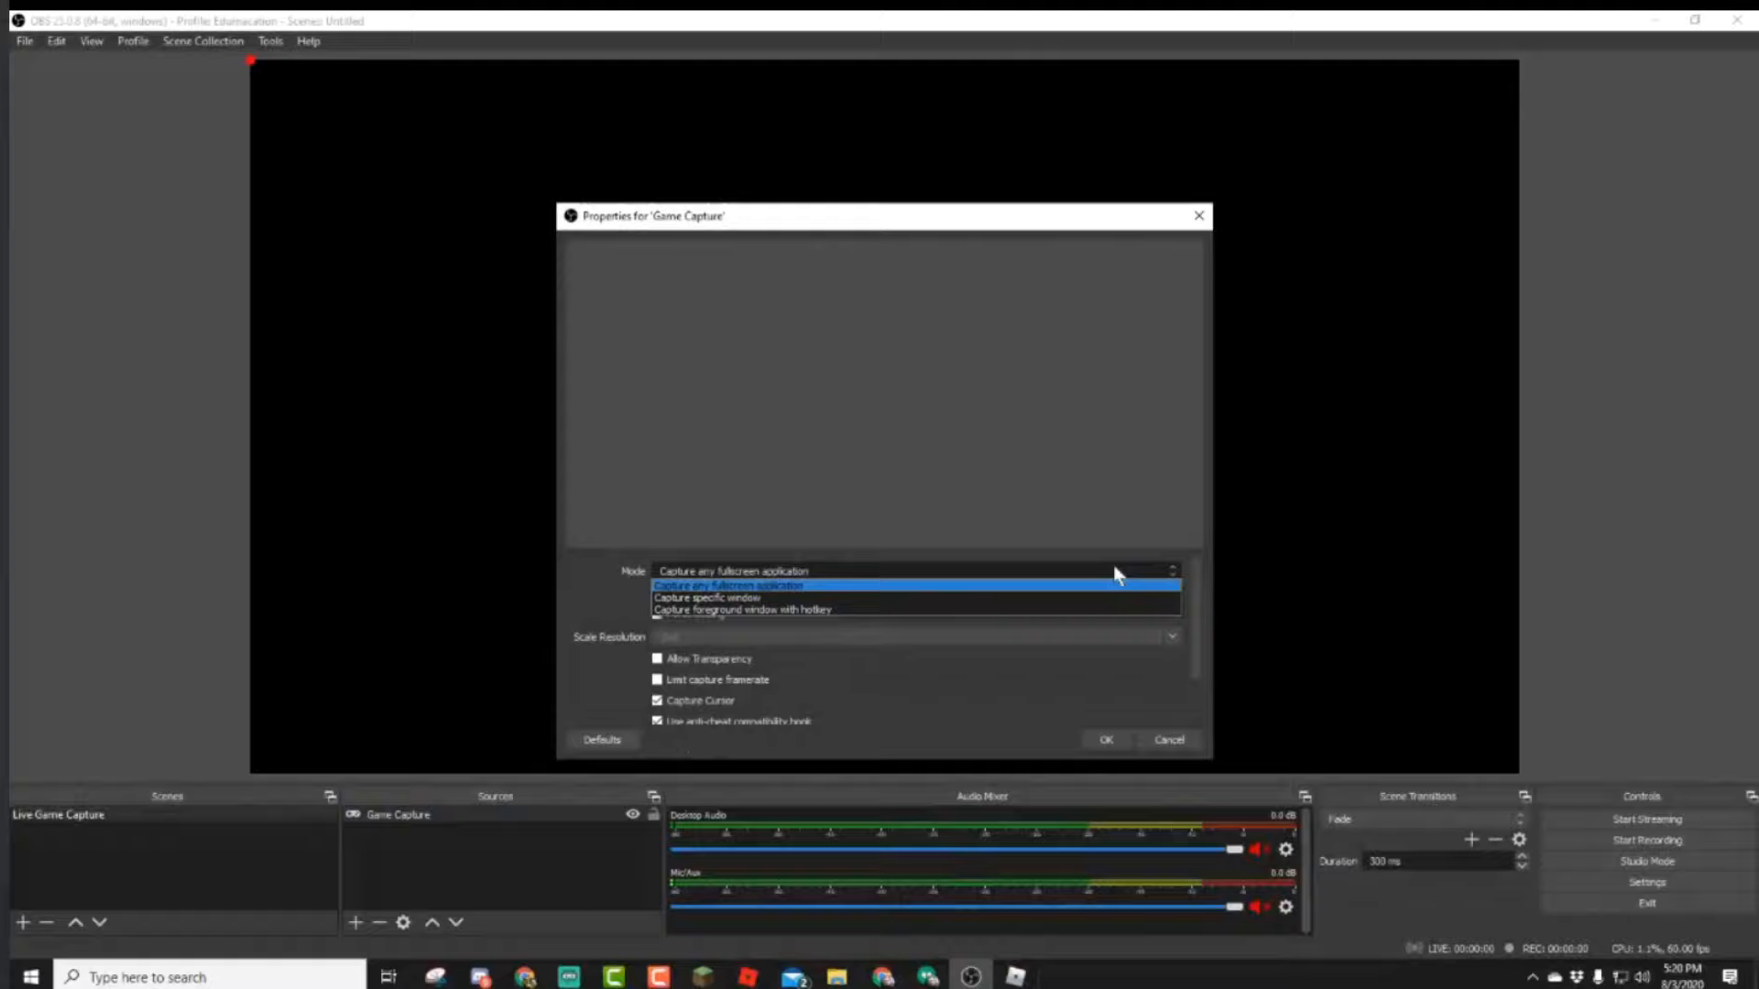
click(1068, 599)
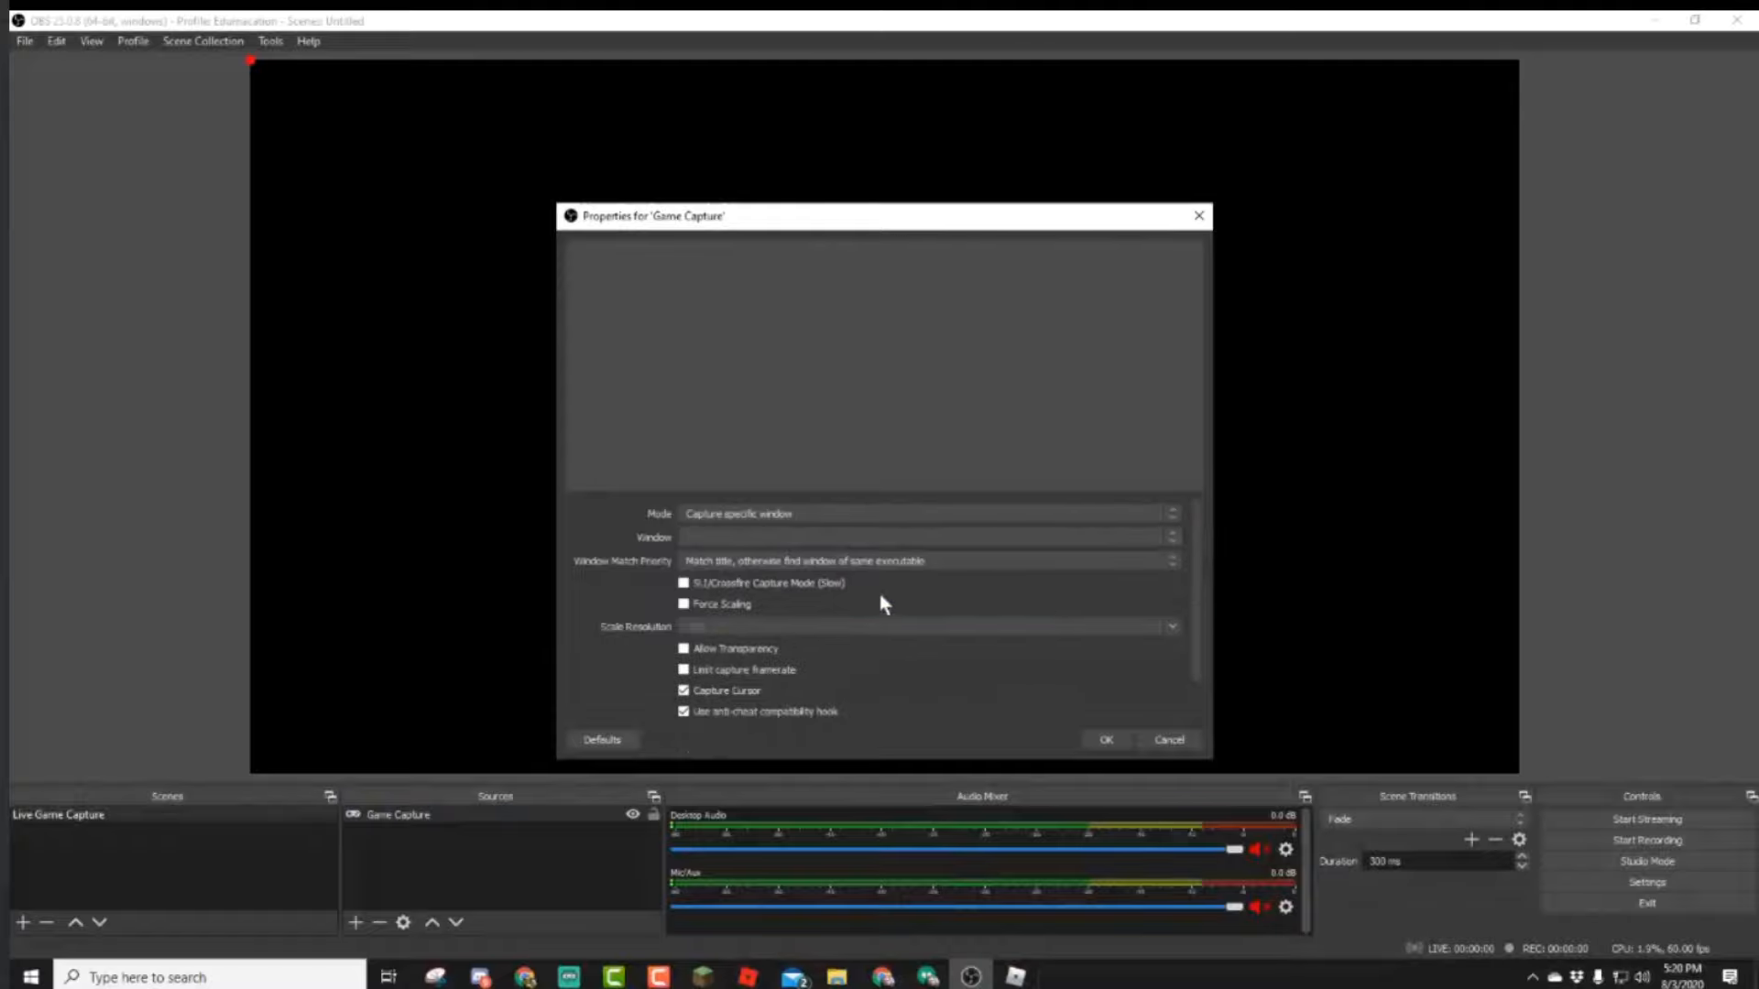
click(805, 536)
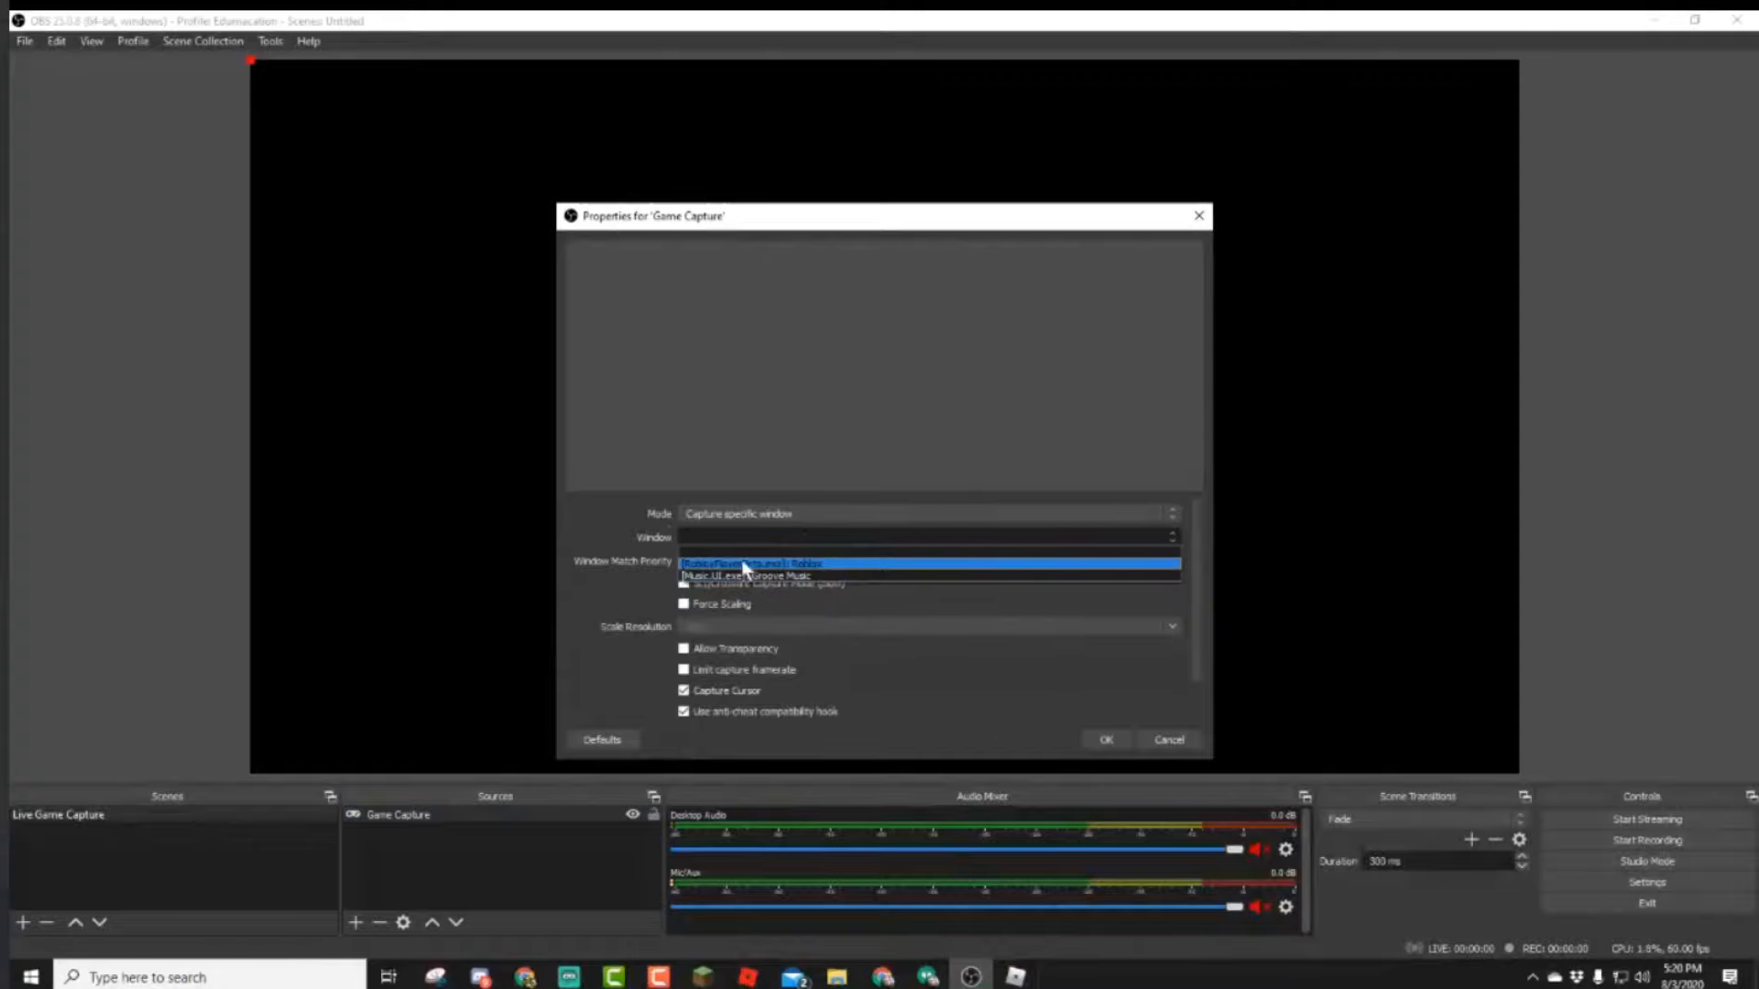
click(835, 565)
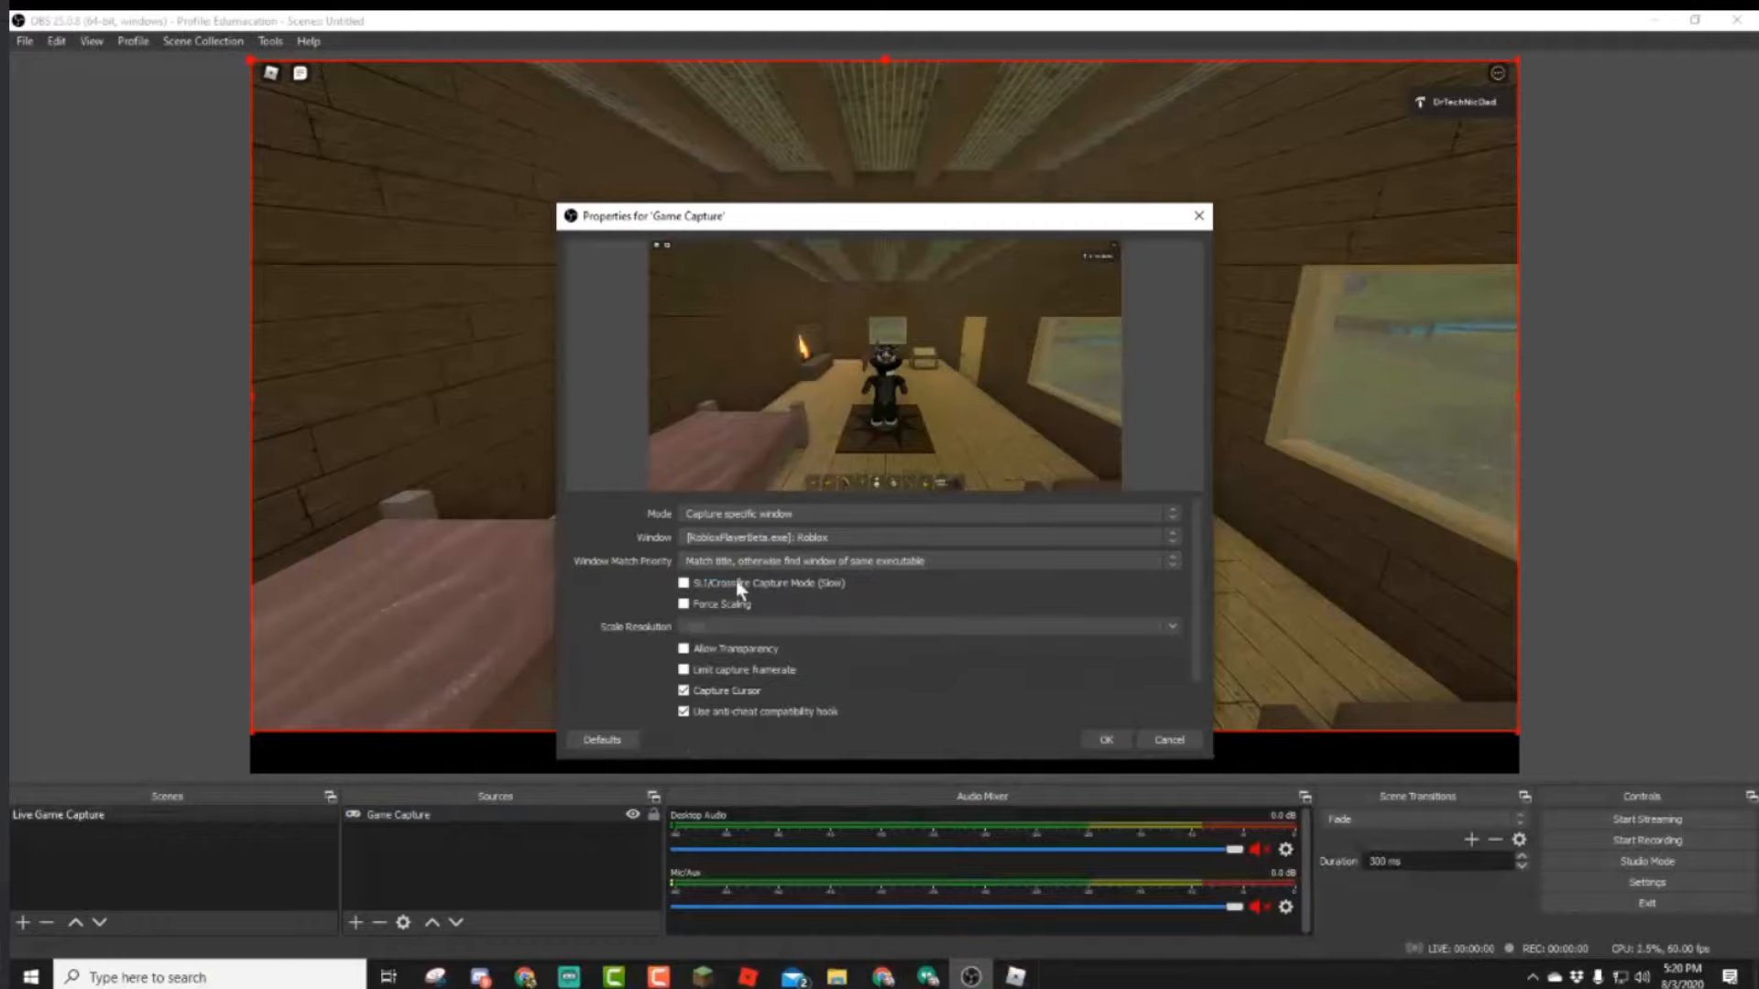
Try Force Scaling on the game capture with a scale resolution of 1280x720.
click(683, 604)
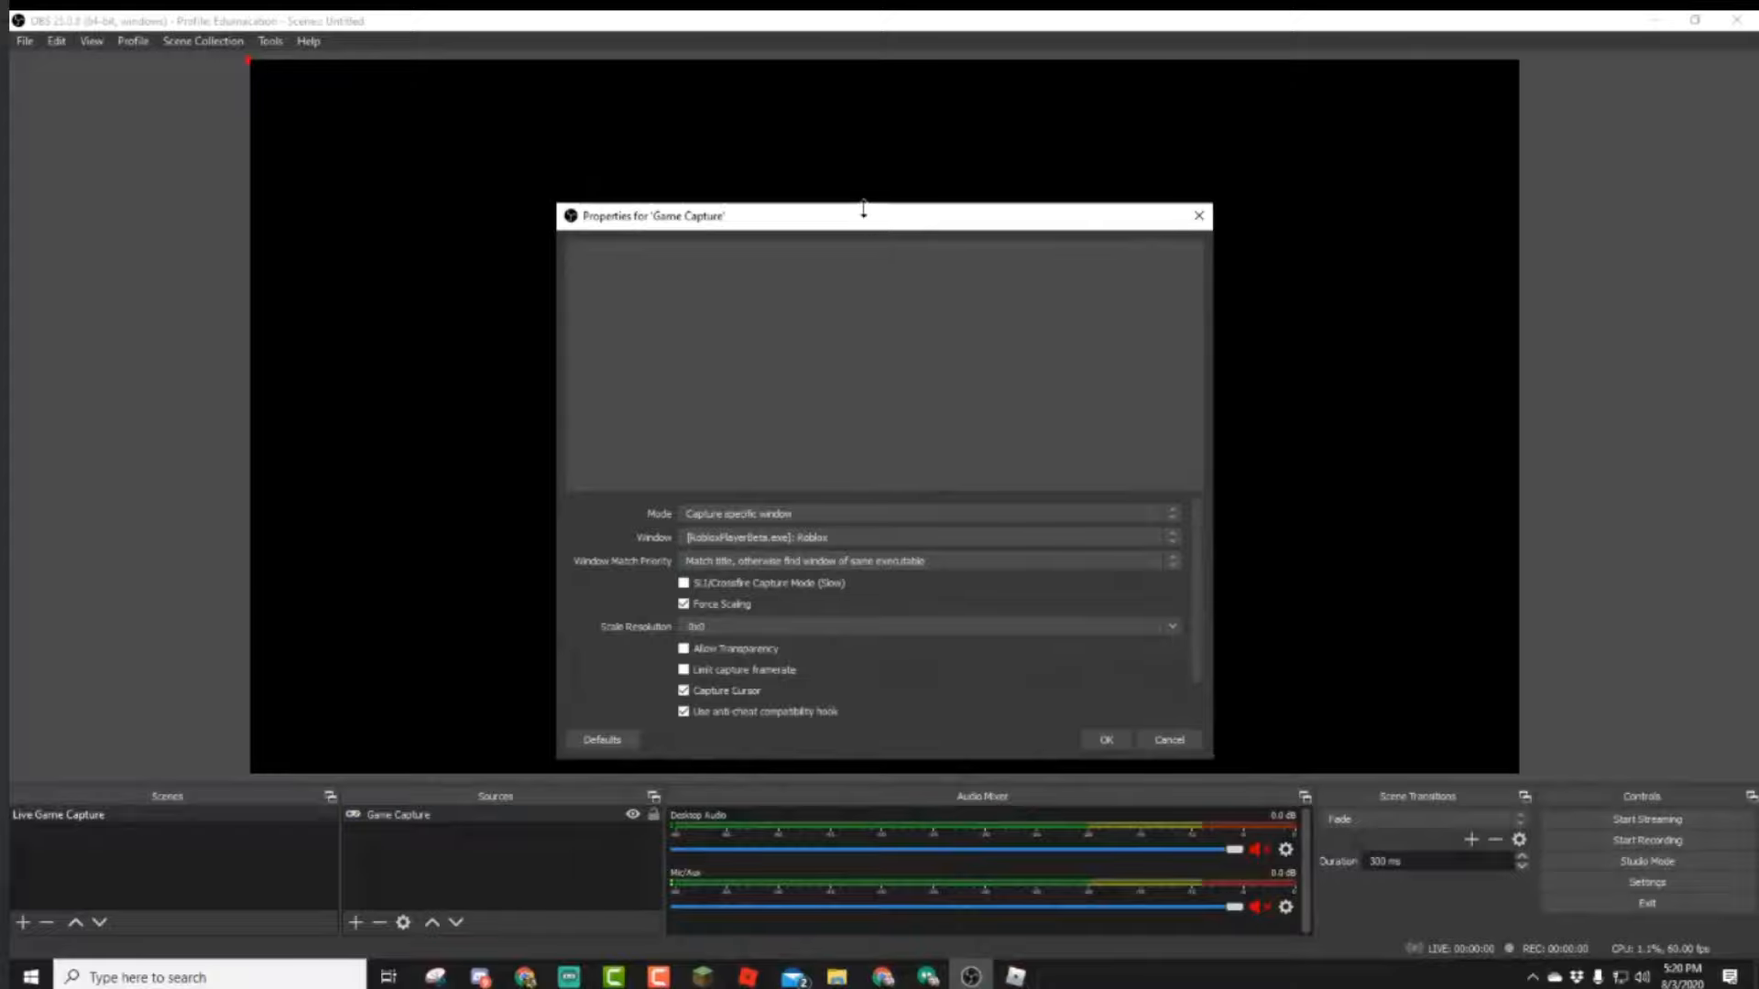
drag(854, 220, 705, 220)
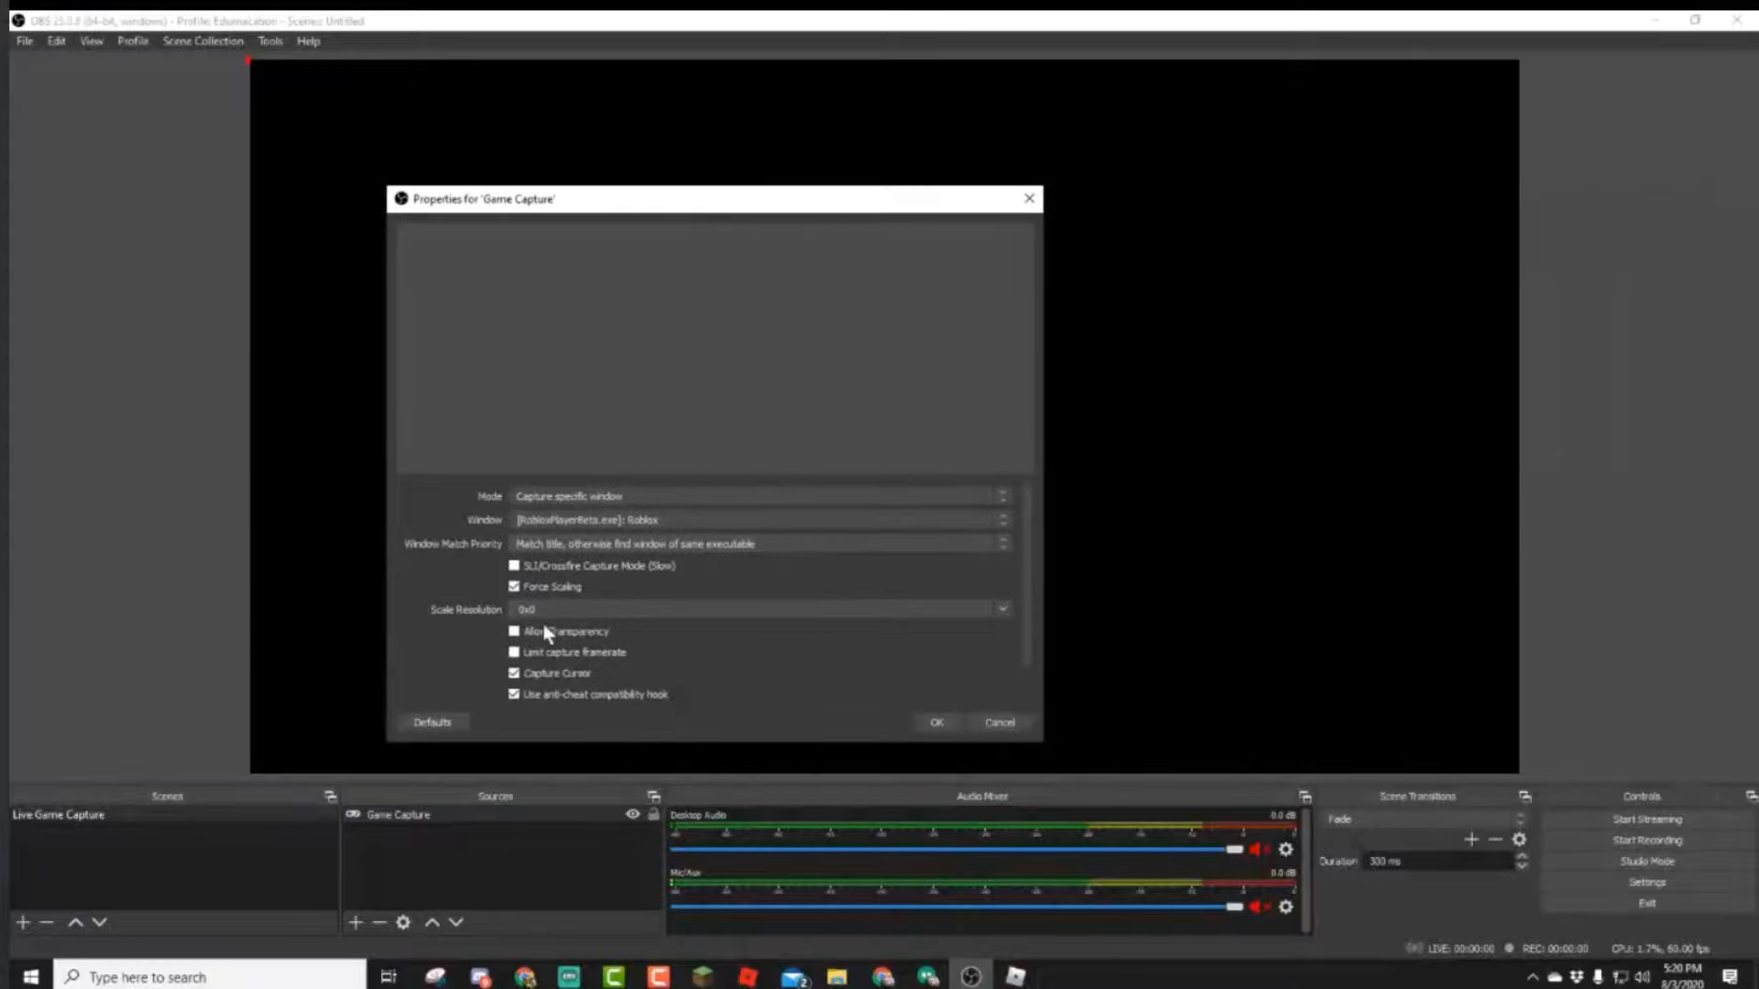
click(999, 611)
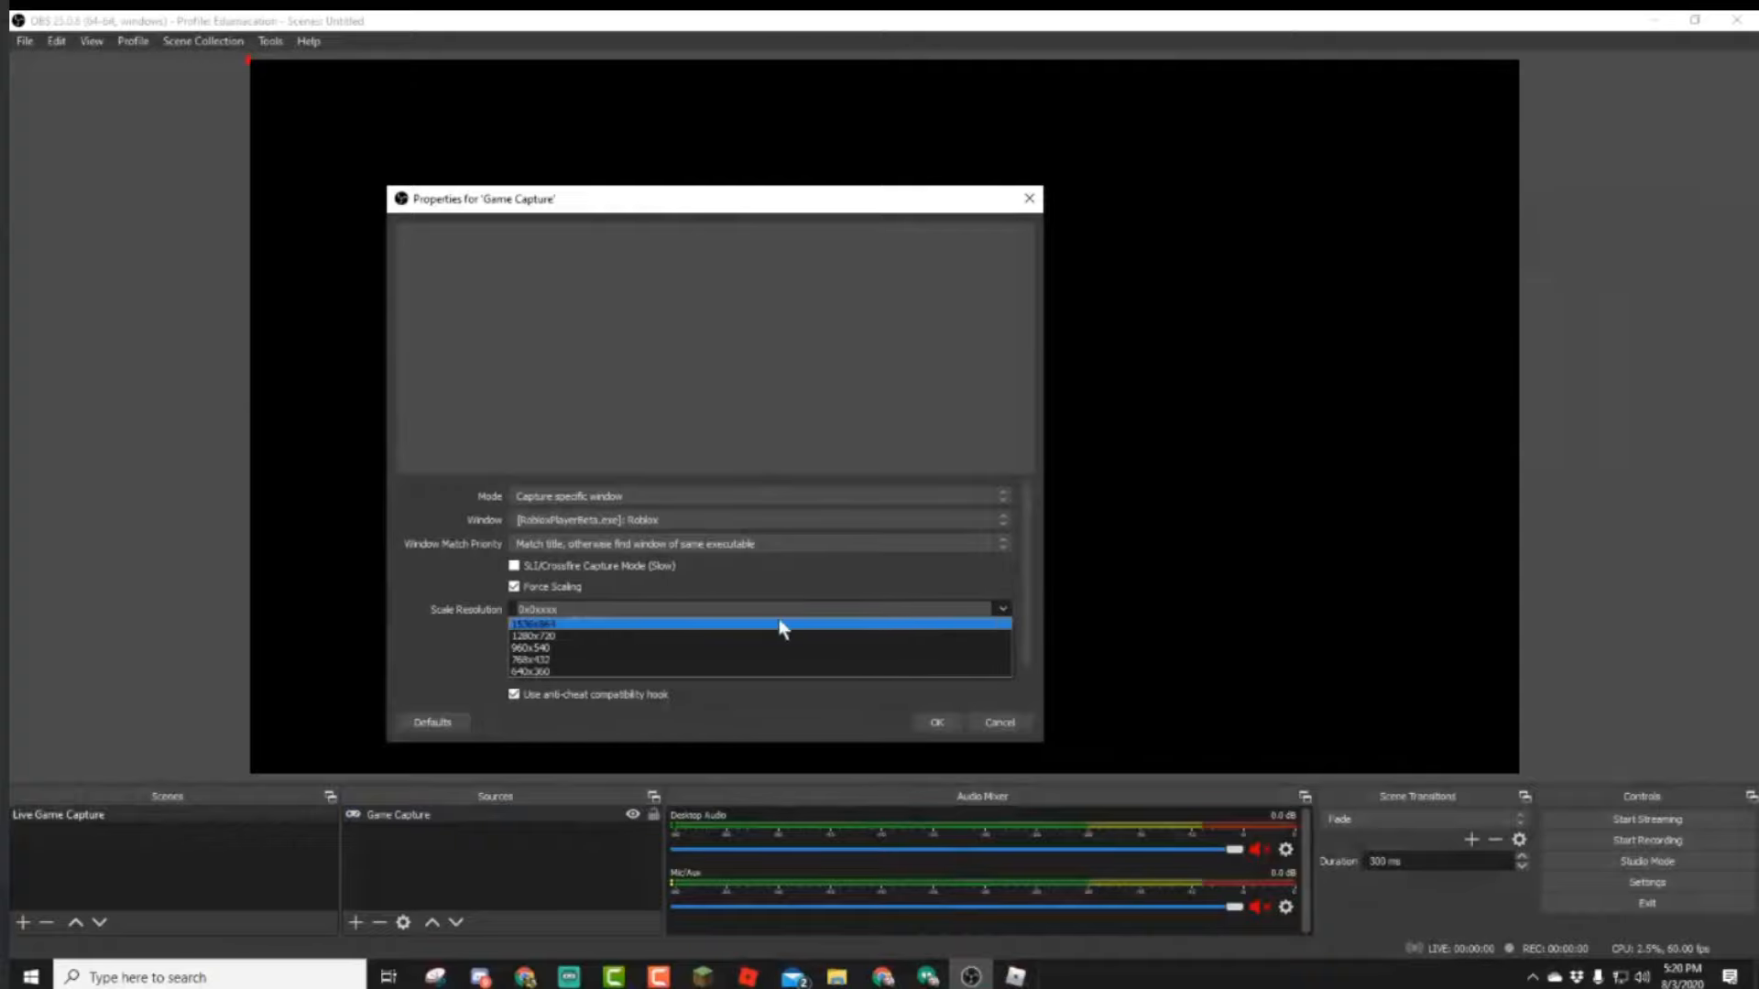
click(582, 605)
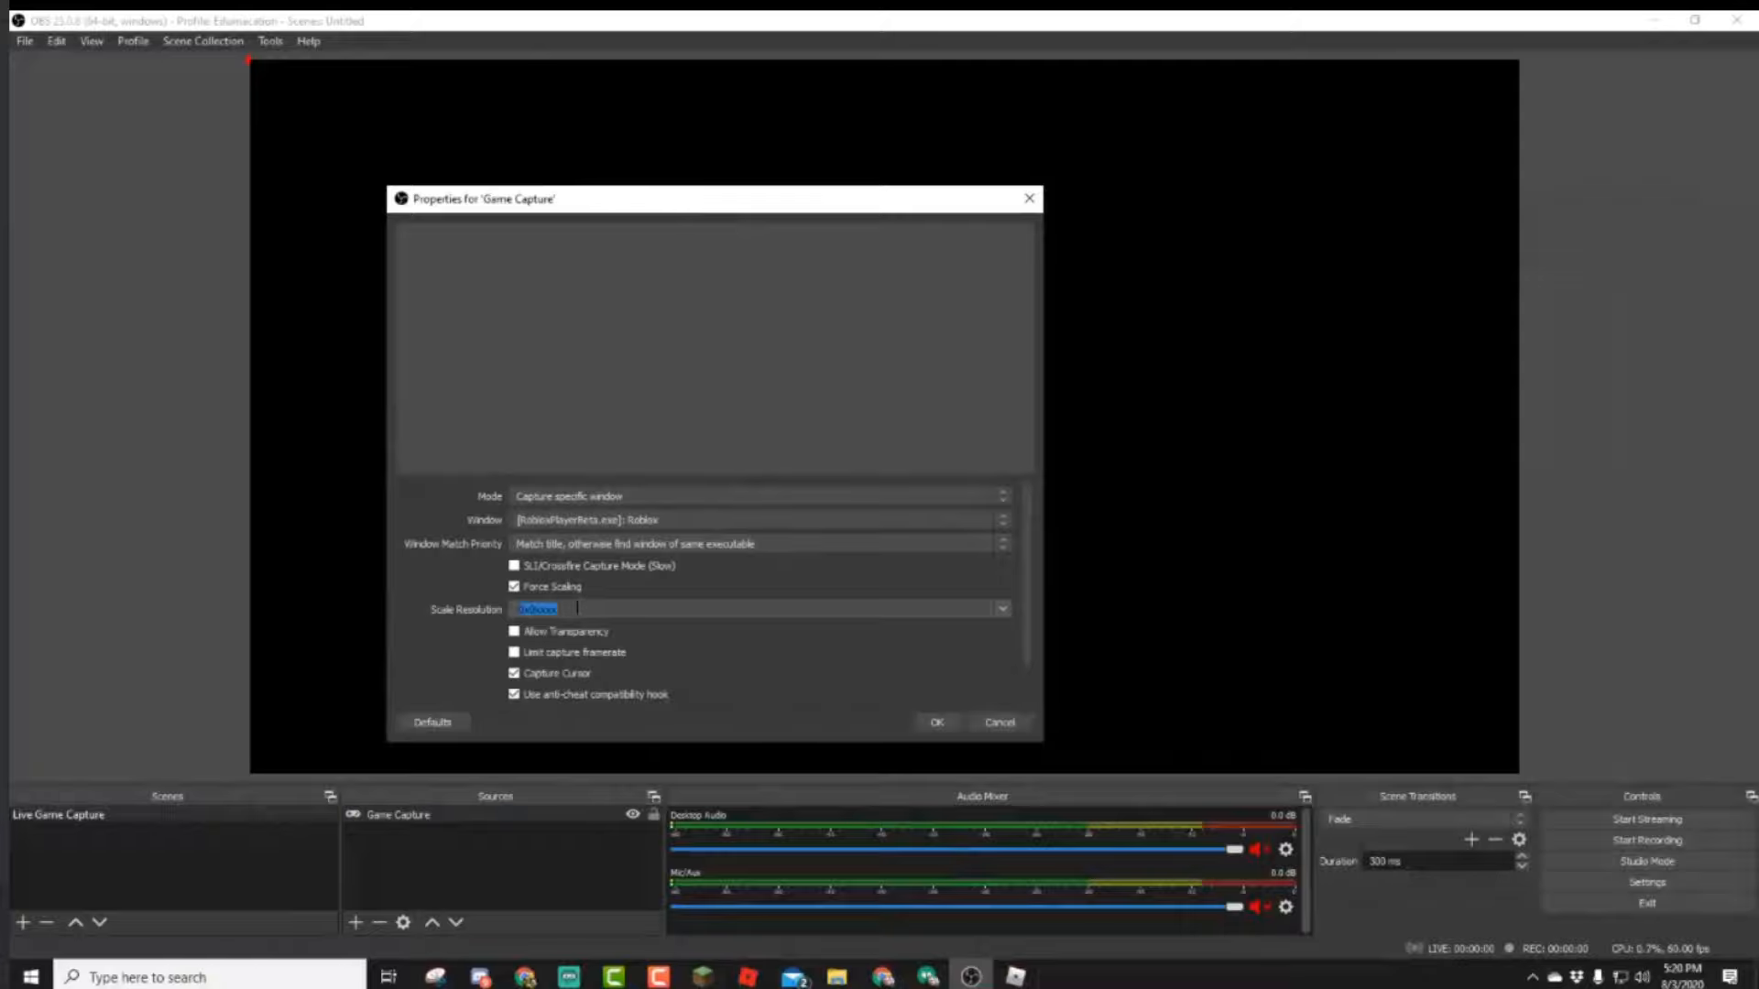
text(19)
click(1005, 608)
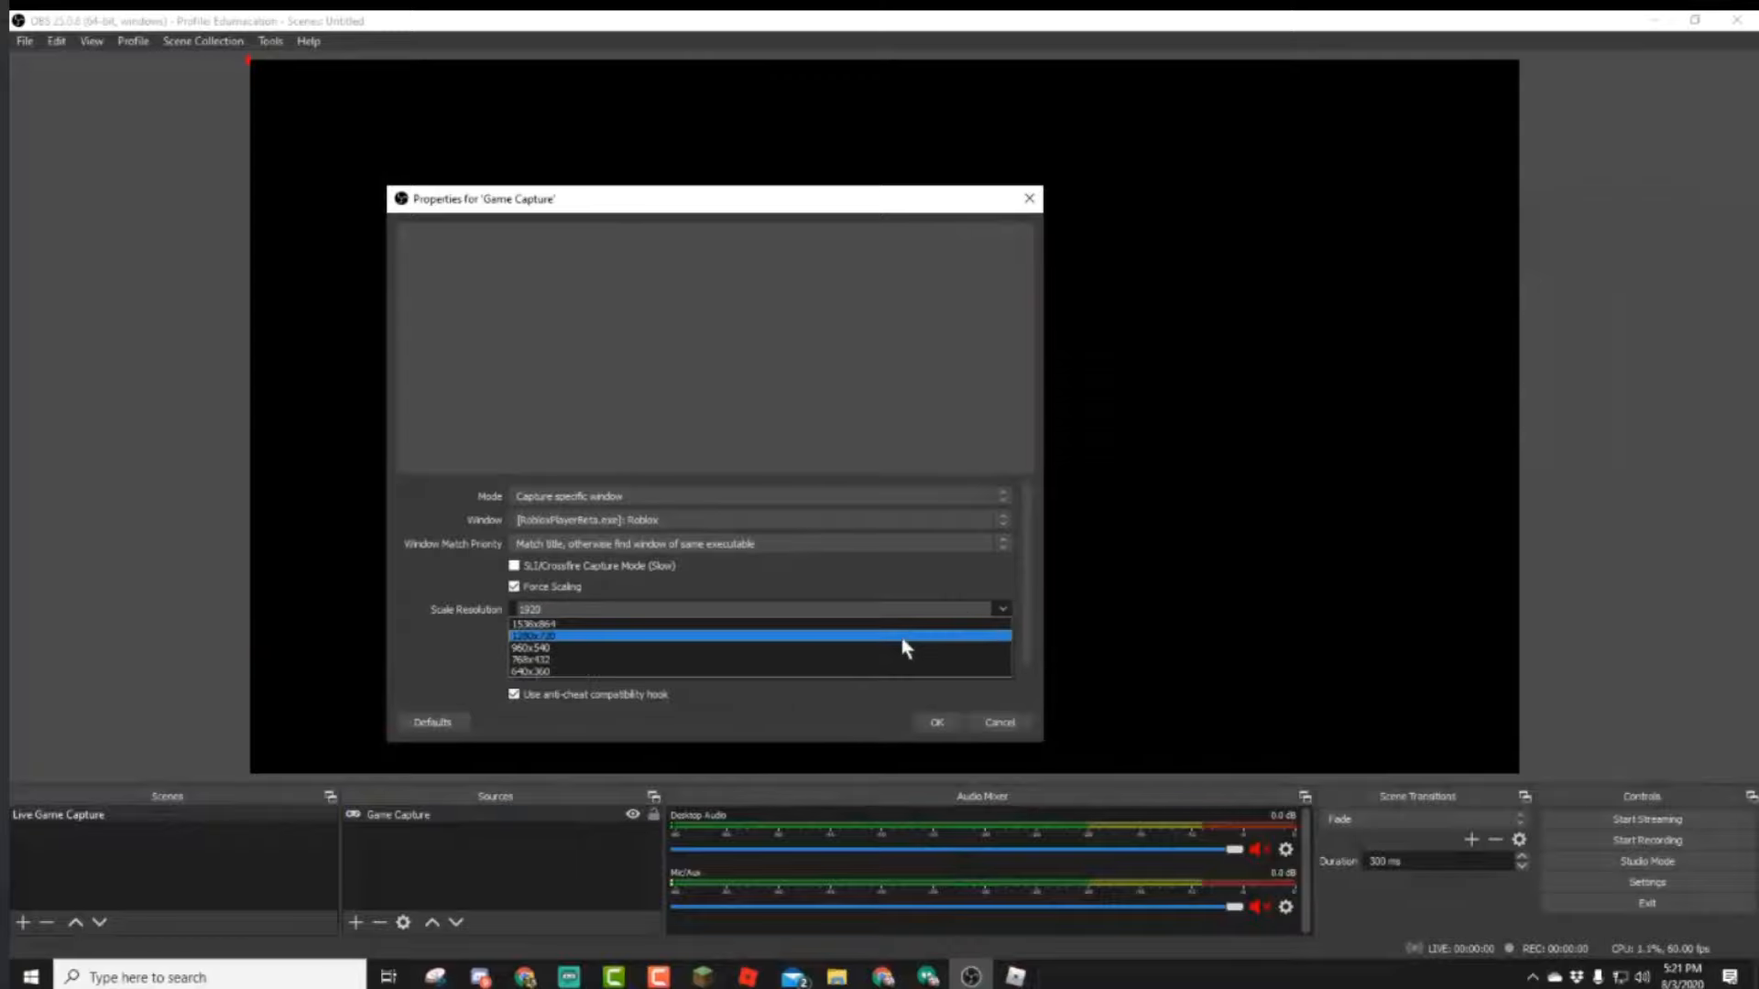
click(930, 635)
text(xxxxxxxxxxxxxxxxxxxxxxxxxxxxxxxxxxxxxxxxxxxx)
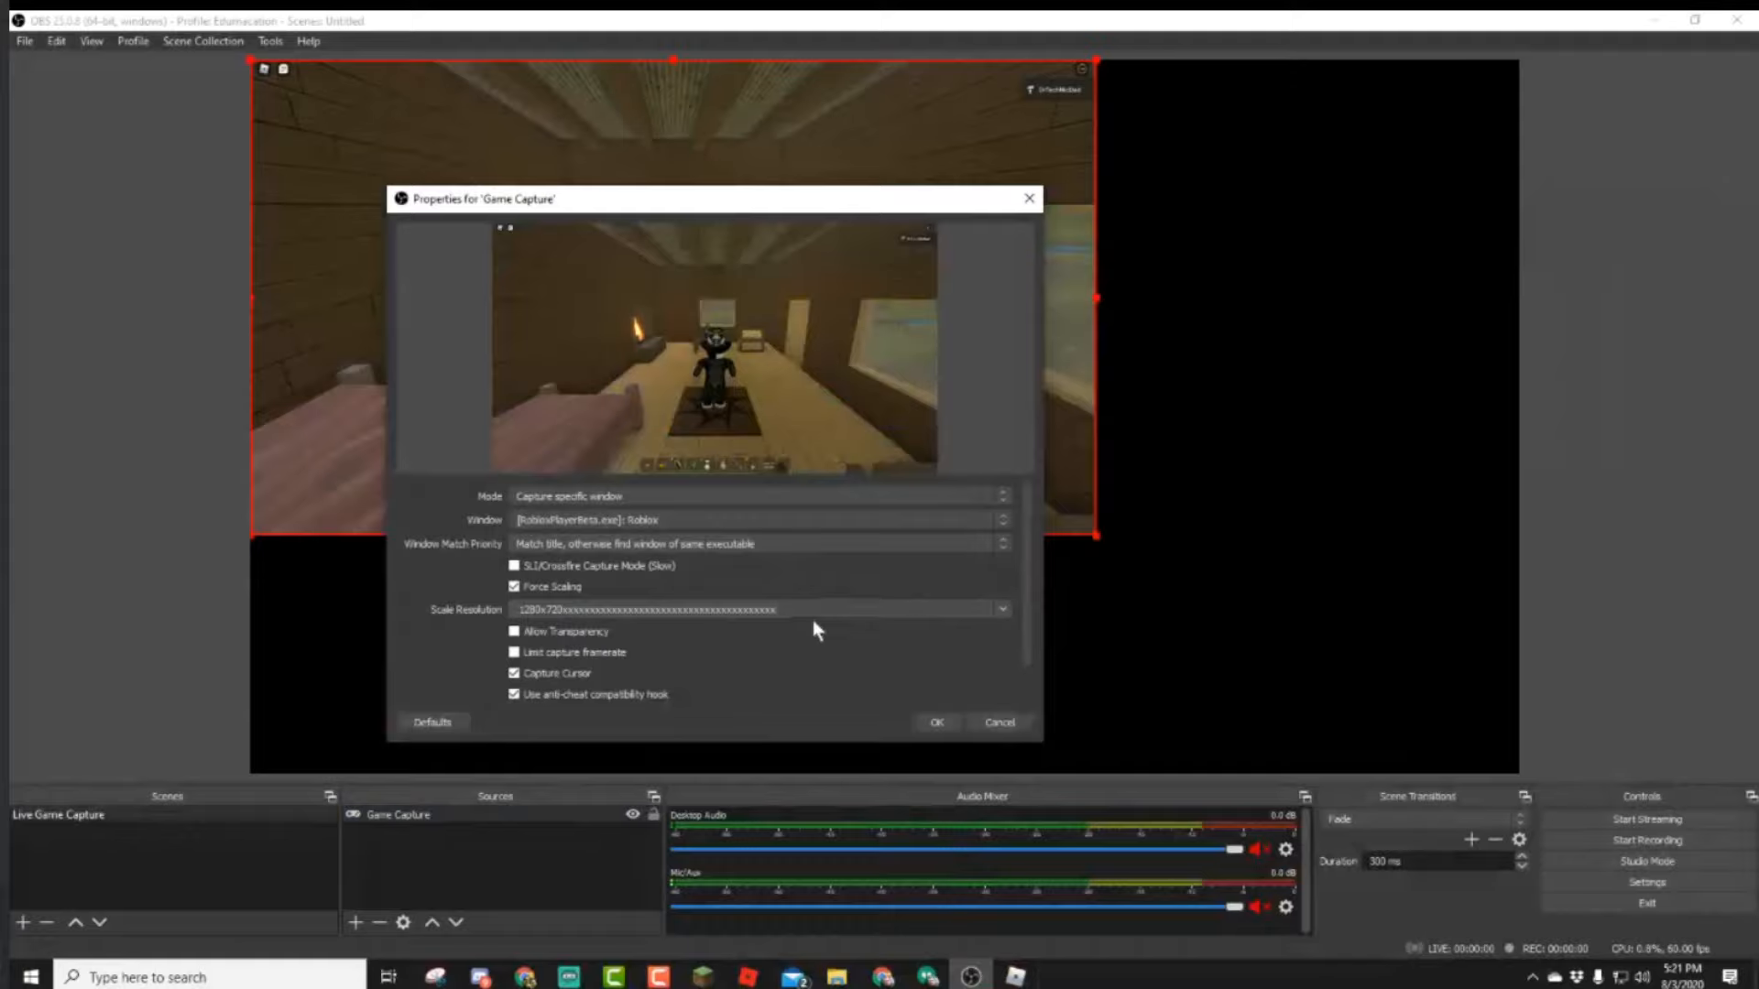
Turn Force Scaling off and accept the Game Capture properties.
click(515, 586)
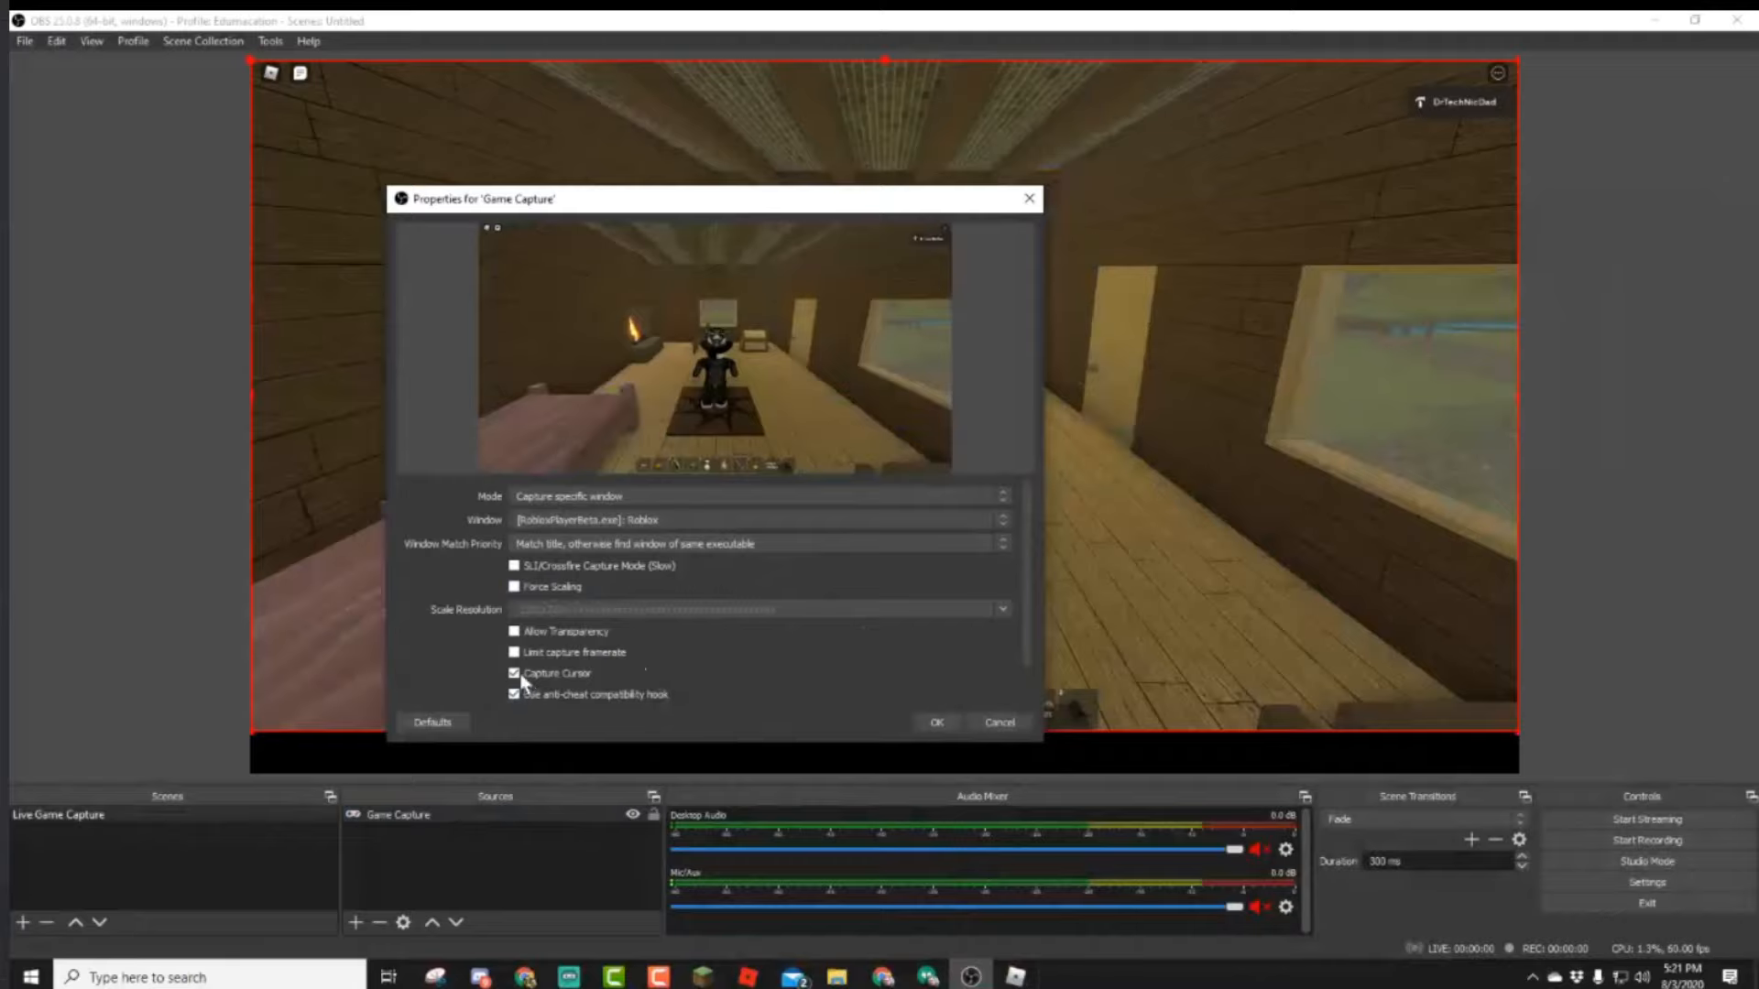
click(936, 723)
click(934, 723)
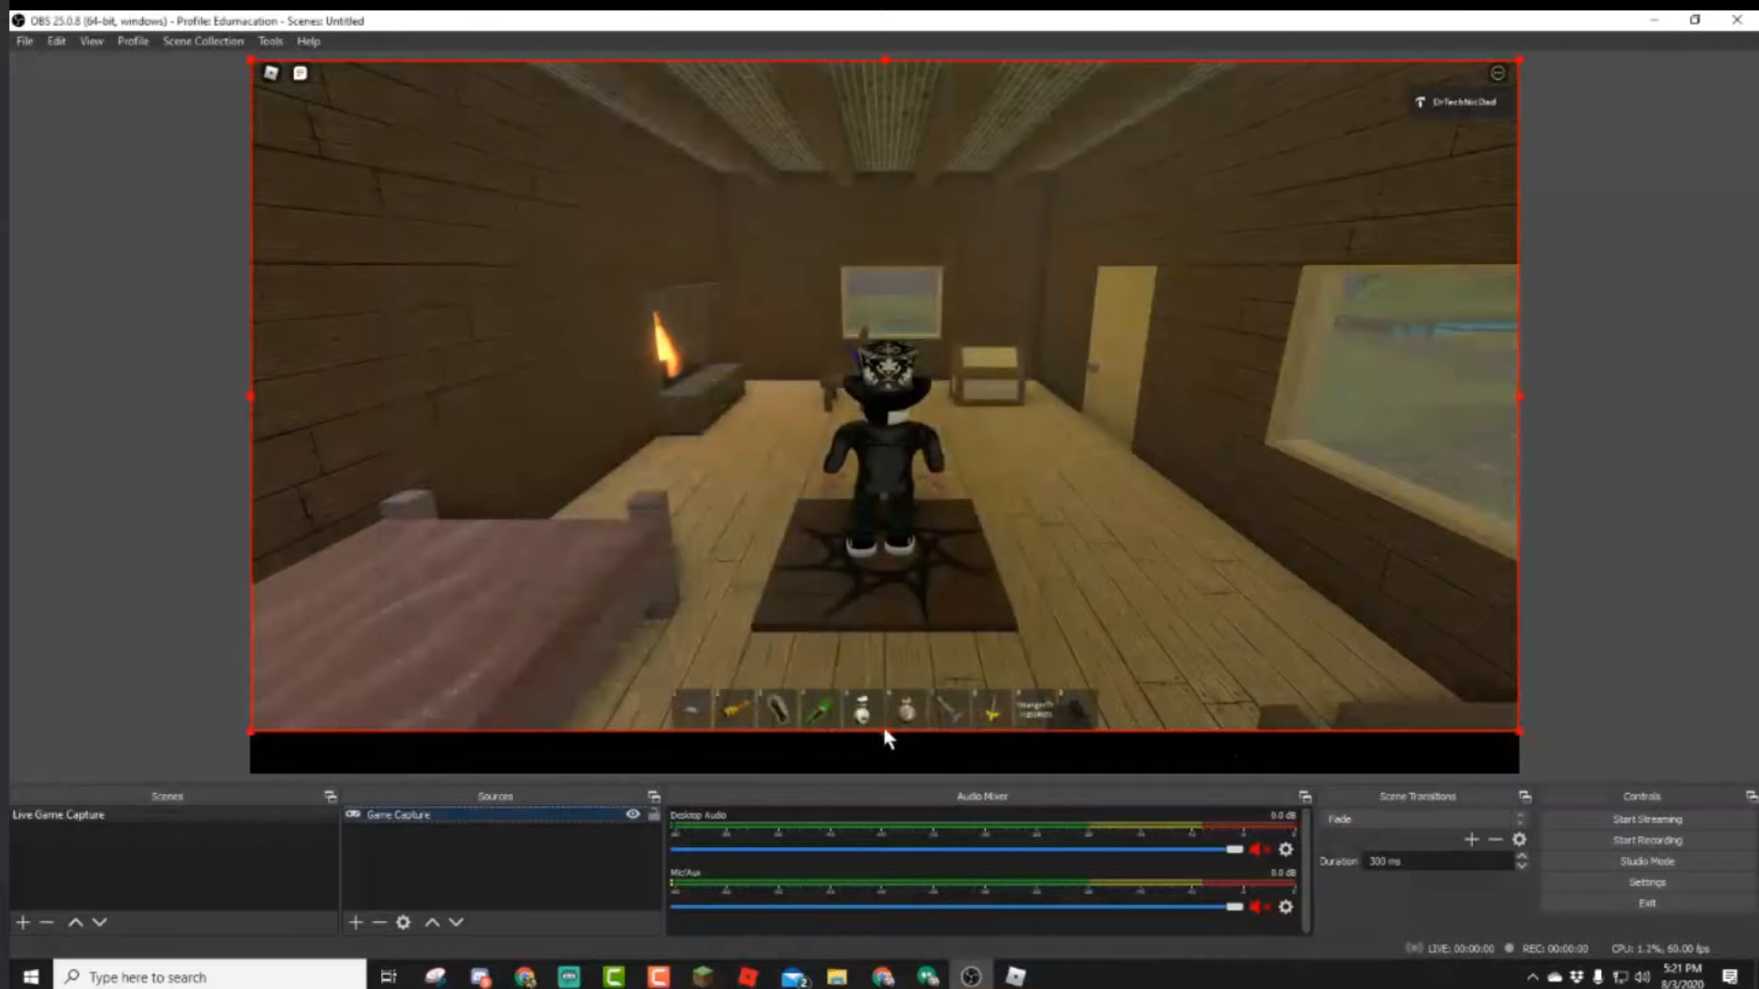
Resize the game capture in the preview to span the full canvas width and centre it vertically.
drag(885, 733, 893, 771)
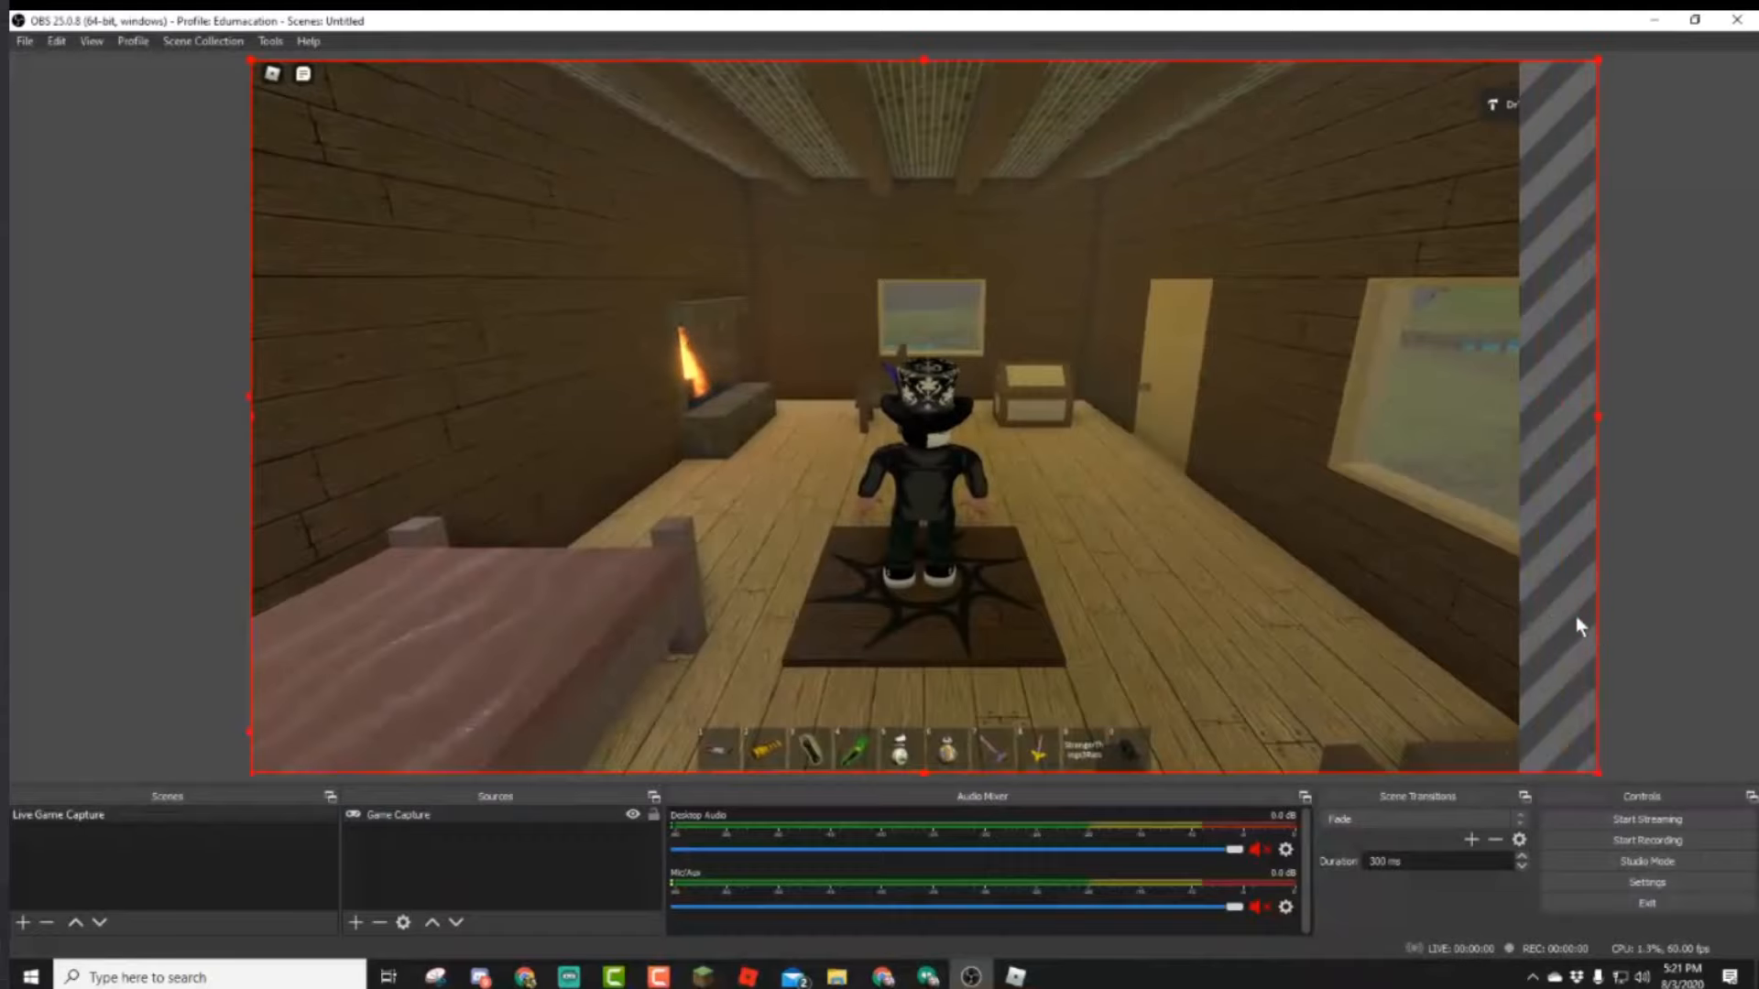
drag(1337, 565, 1302, 566)
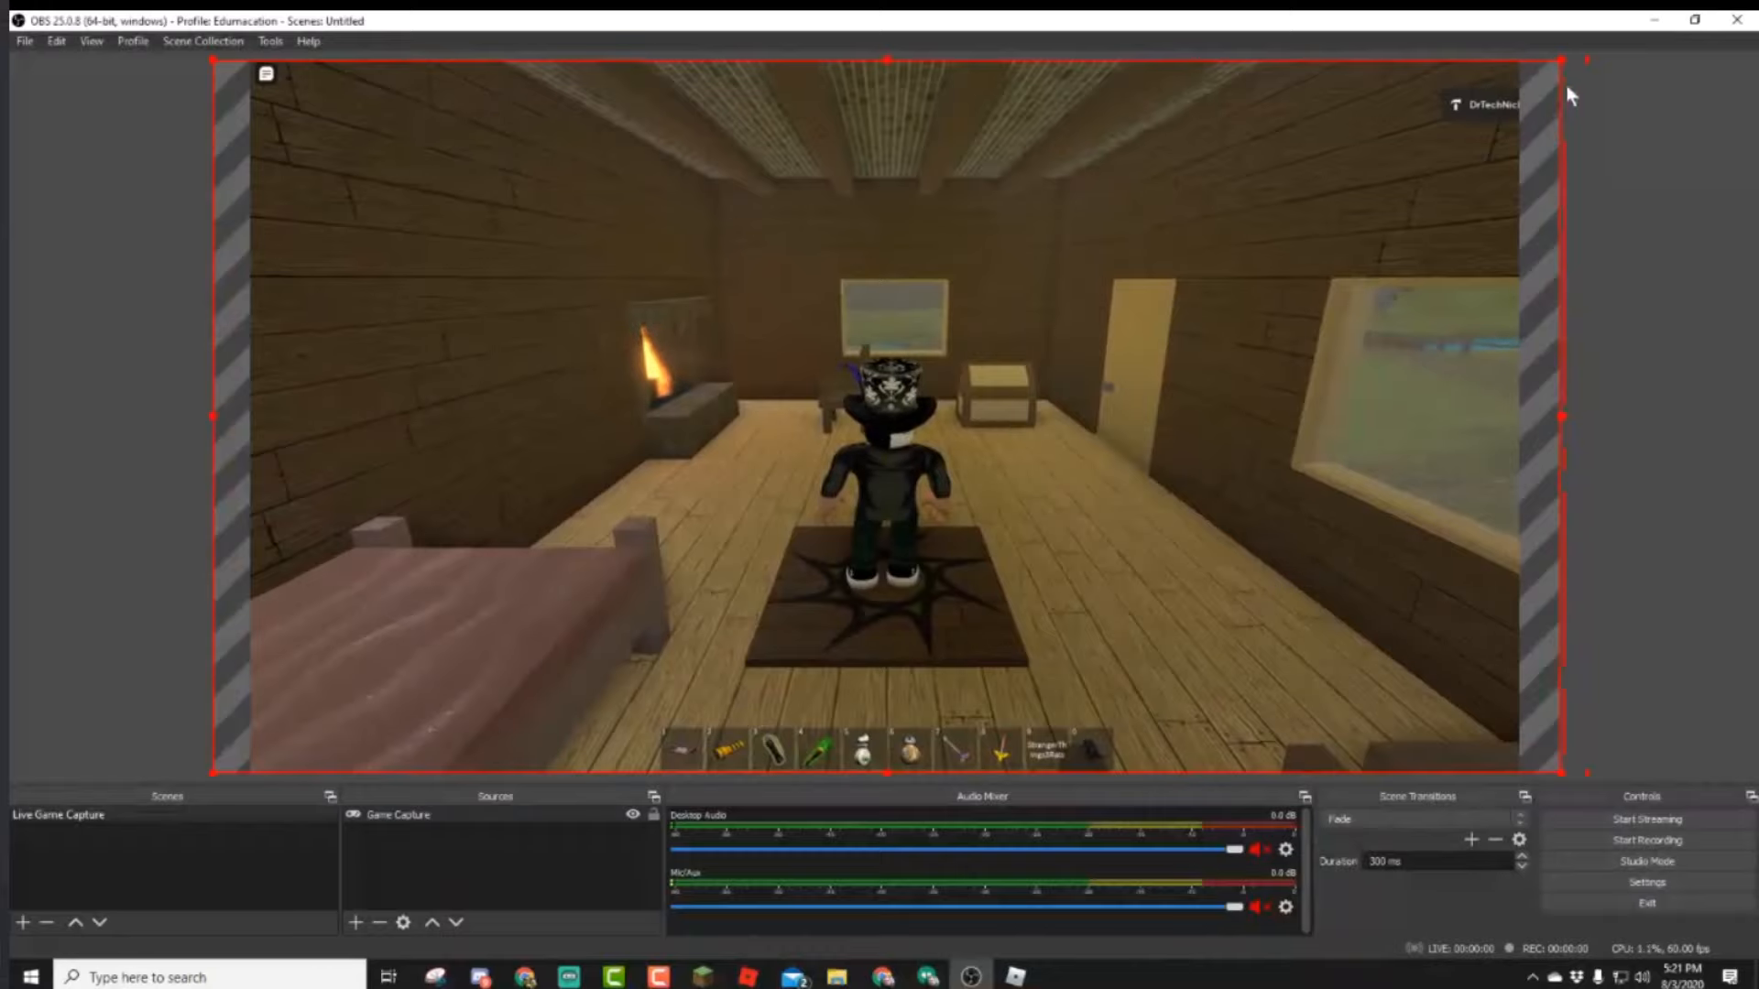
drag(1562, 65, 1503, 94)
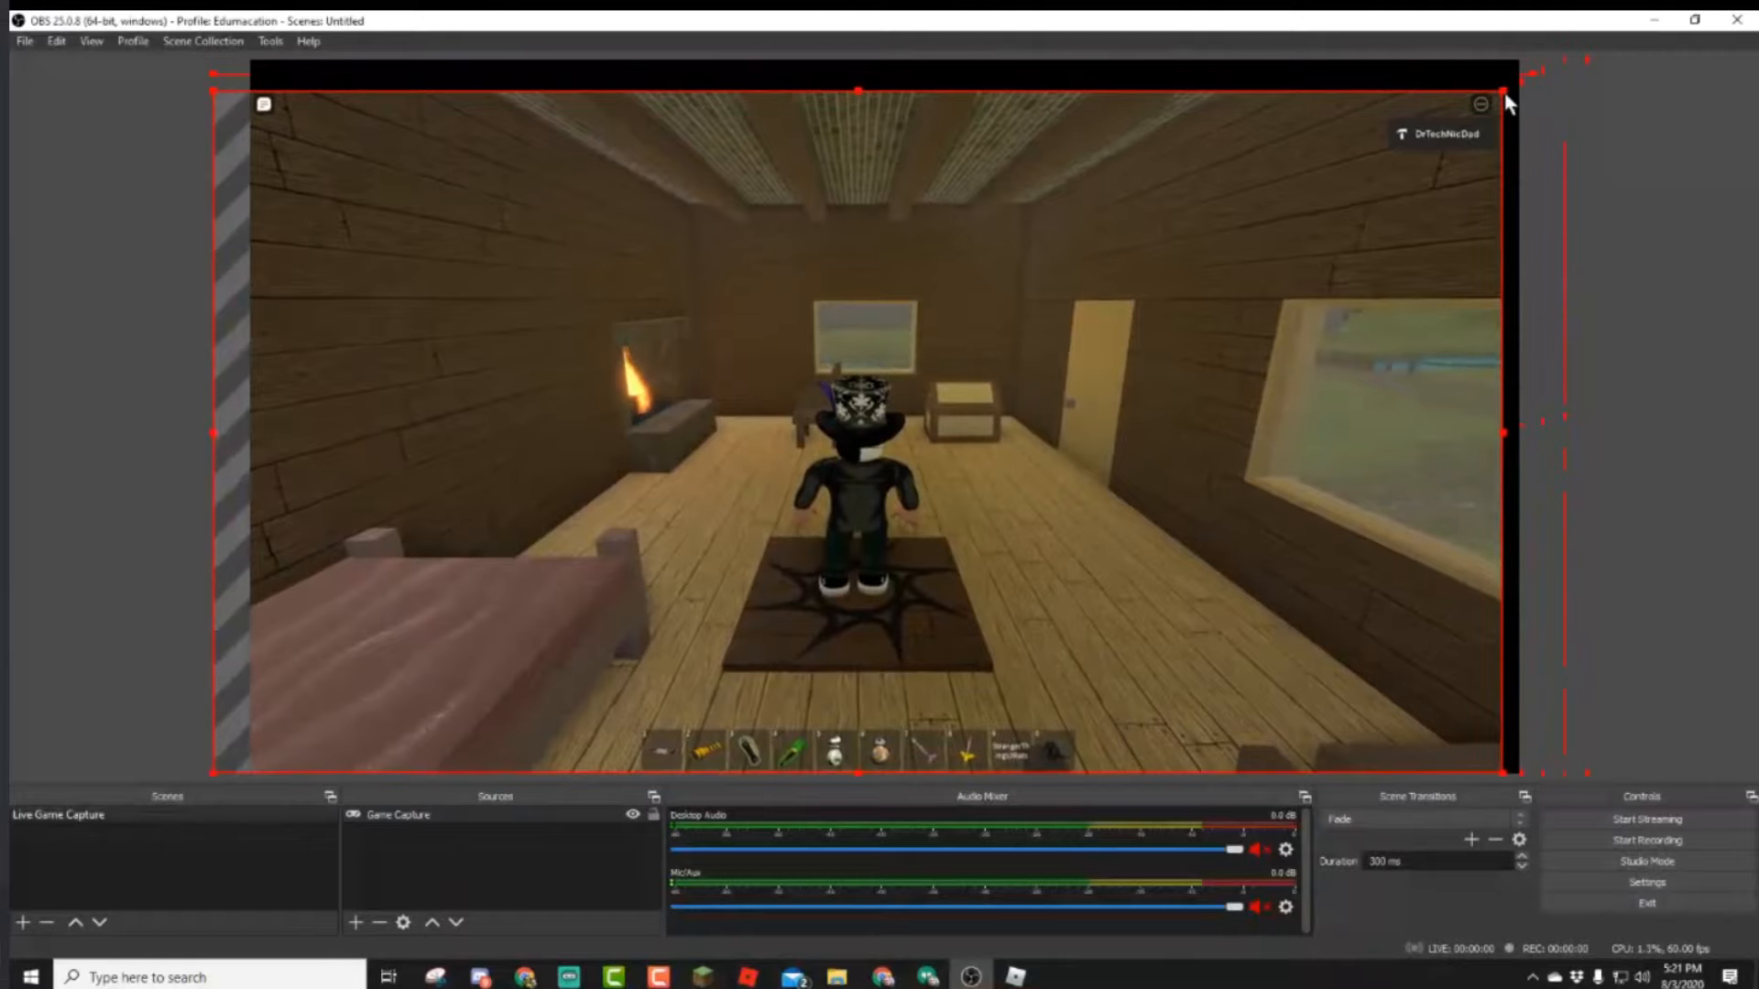
drag(1499, 89, 1518, 81)
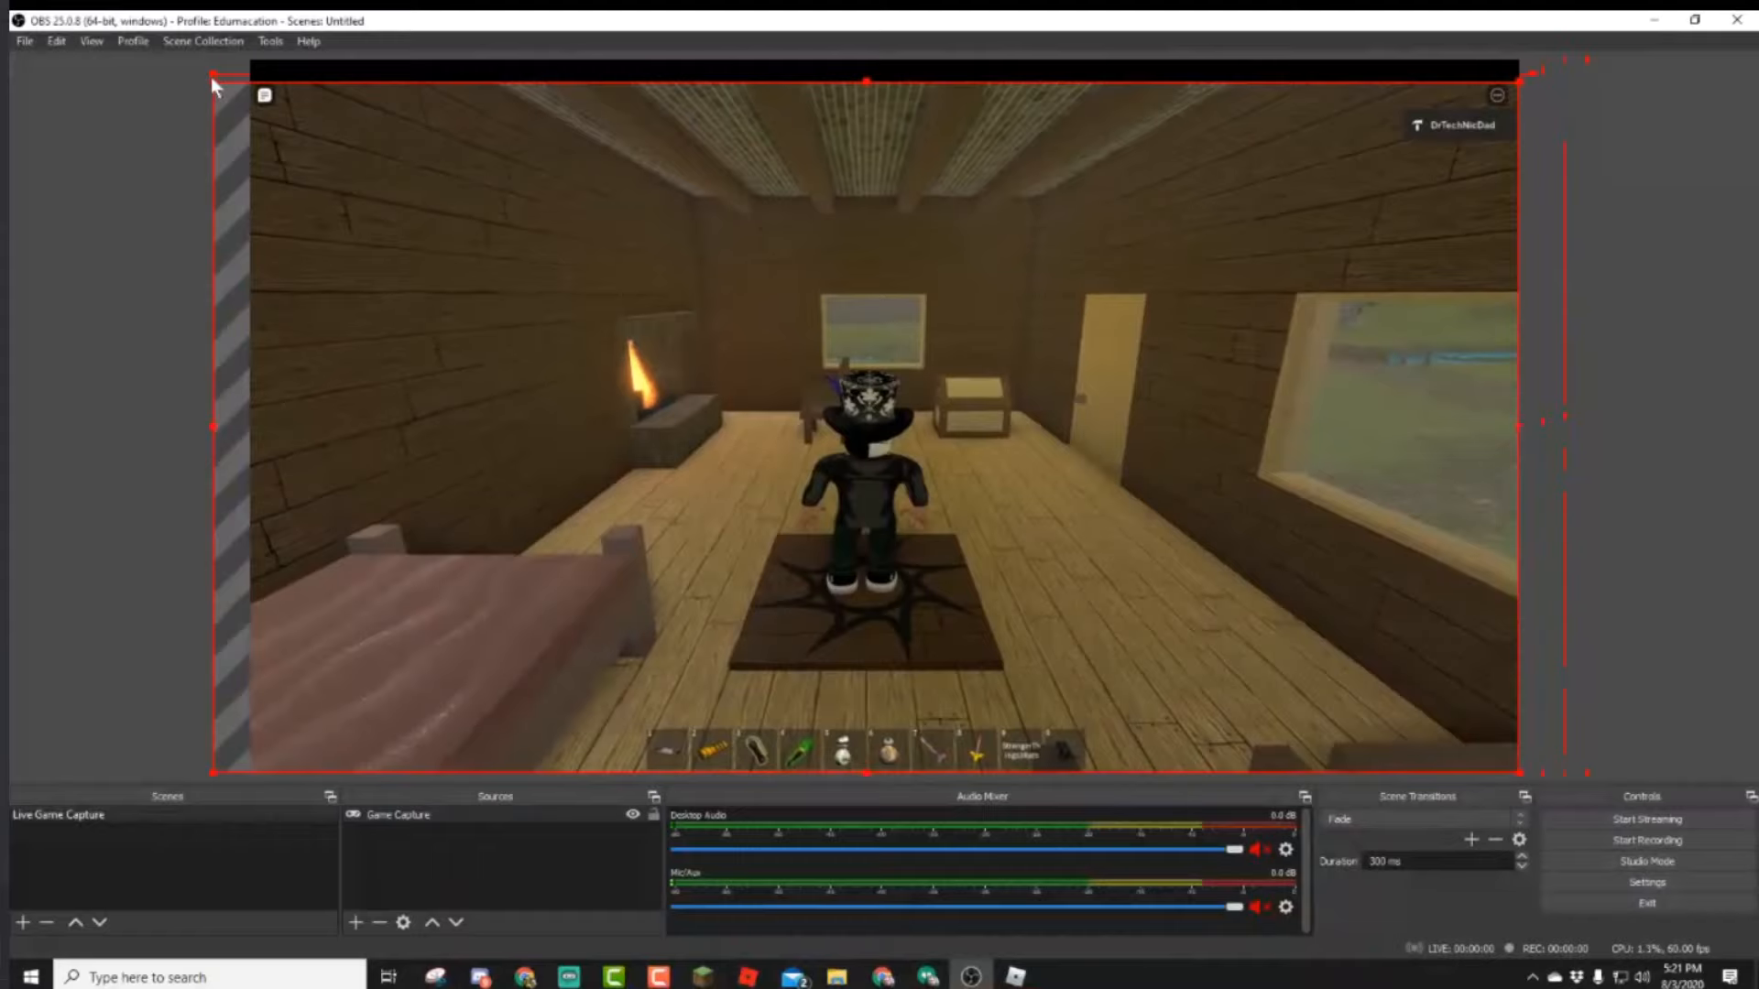
drag(212, 80, 254, 103)
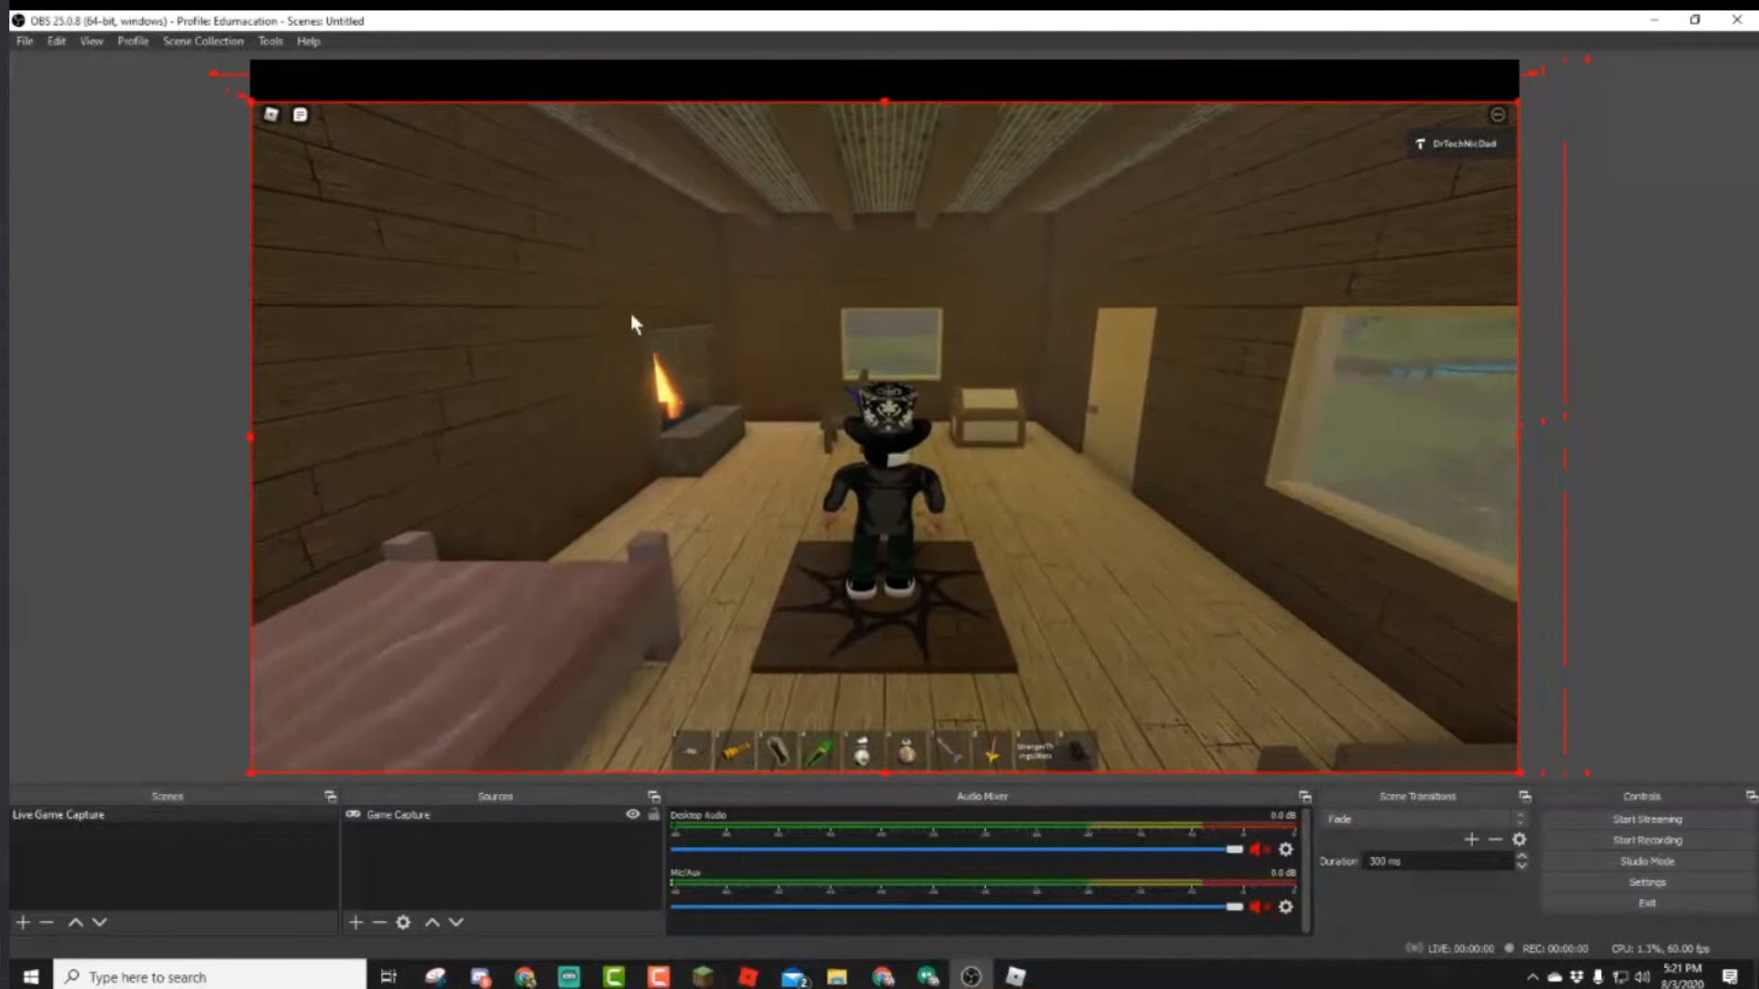
drag(656, 334, 657, 310)
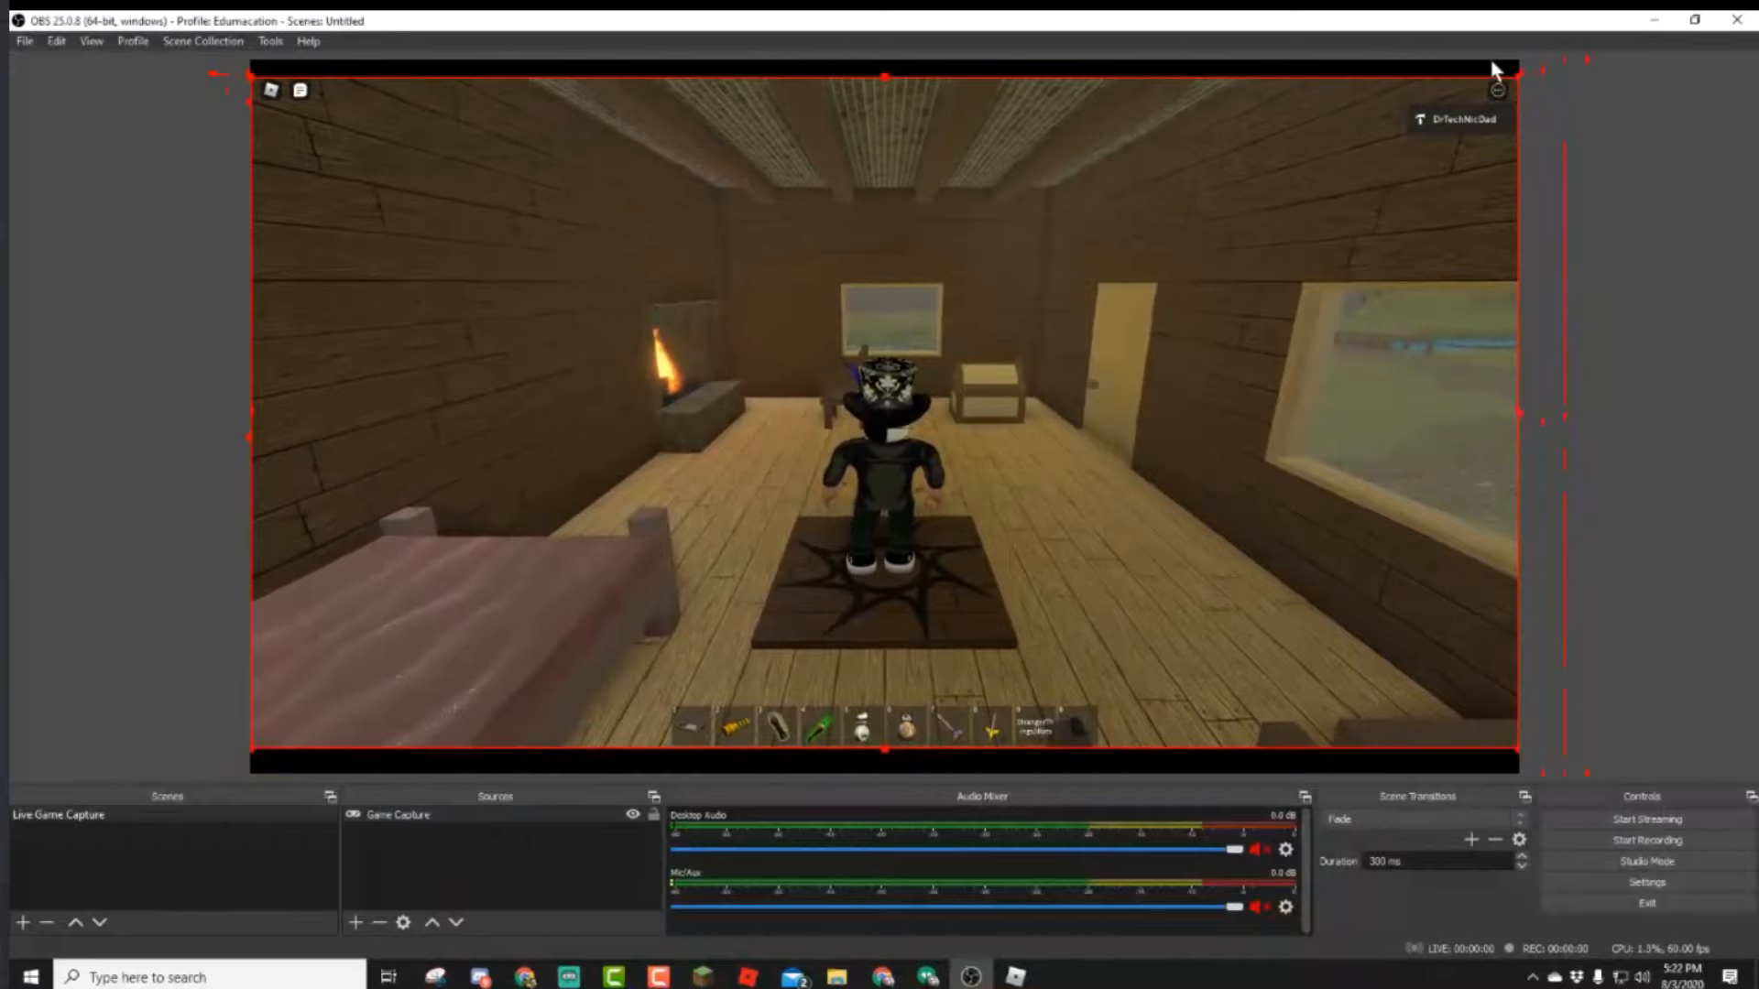
drag(943, 460, 948, 464)
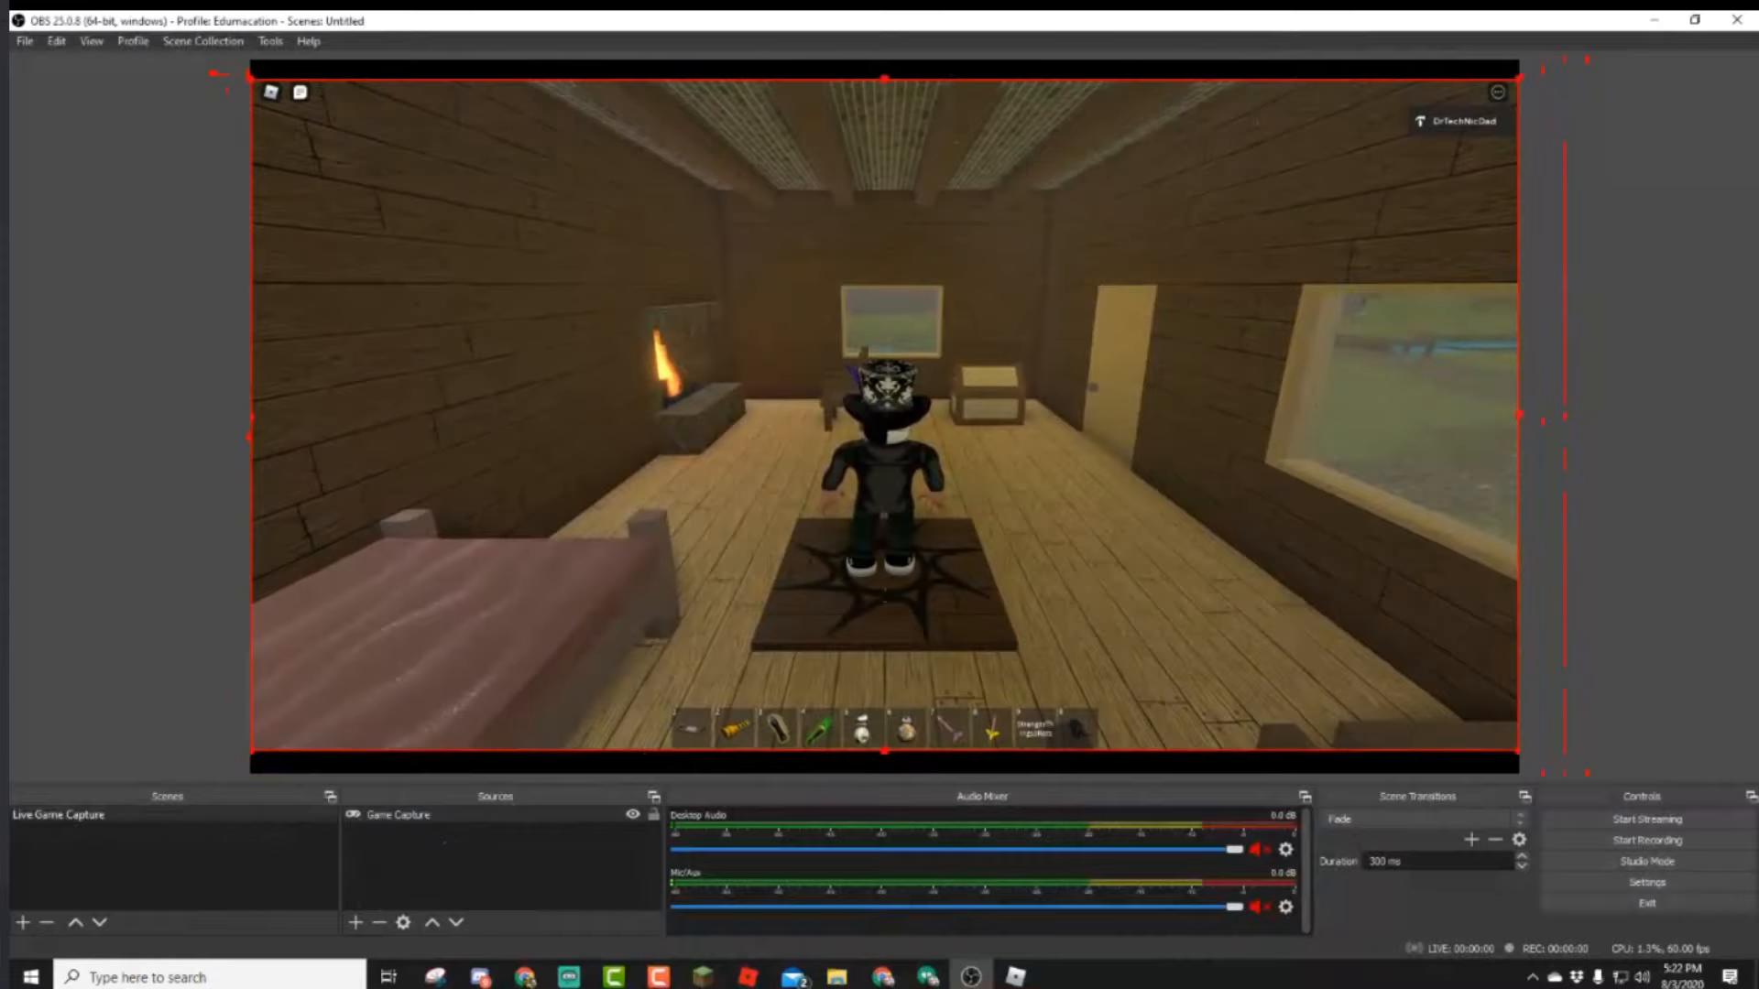
Switch to the OBS Forums Themes page in Chrome and browse the listed OBS Studio themes.
drag(9, 306, 879, 9)
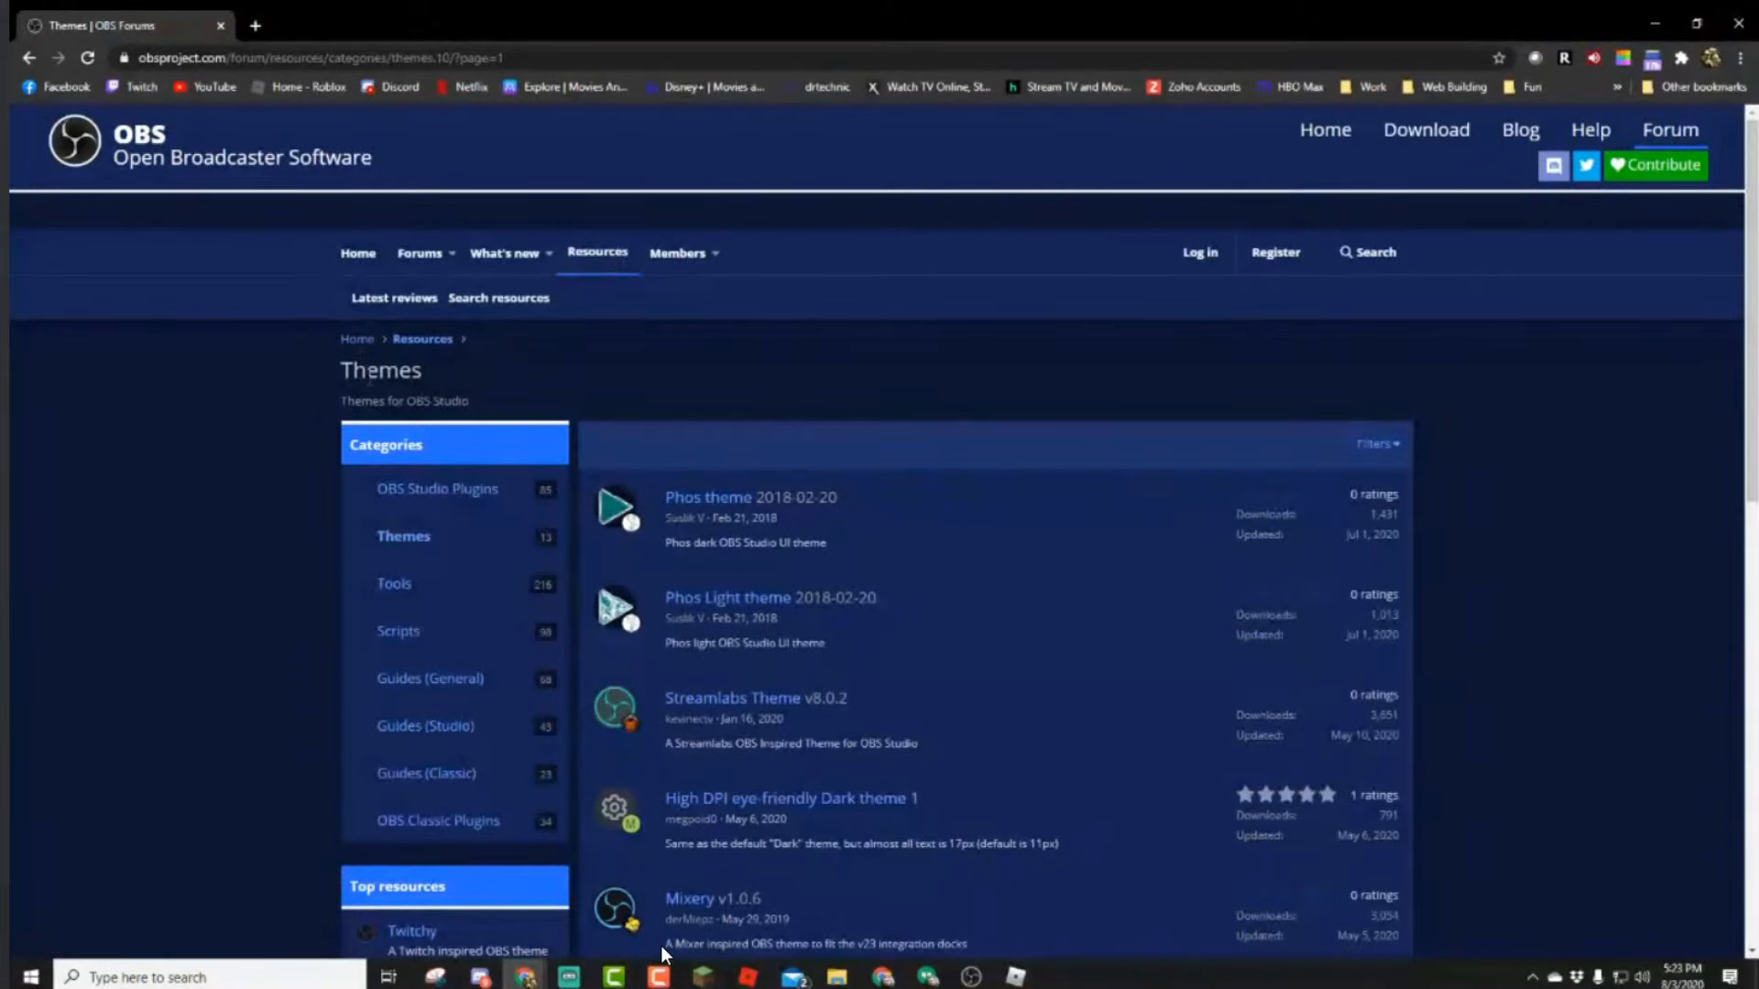
scroll(696, 381, down, 2)
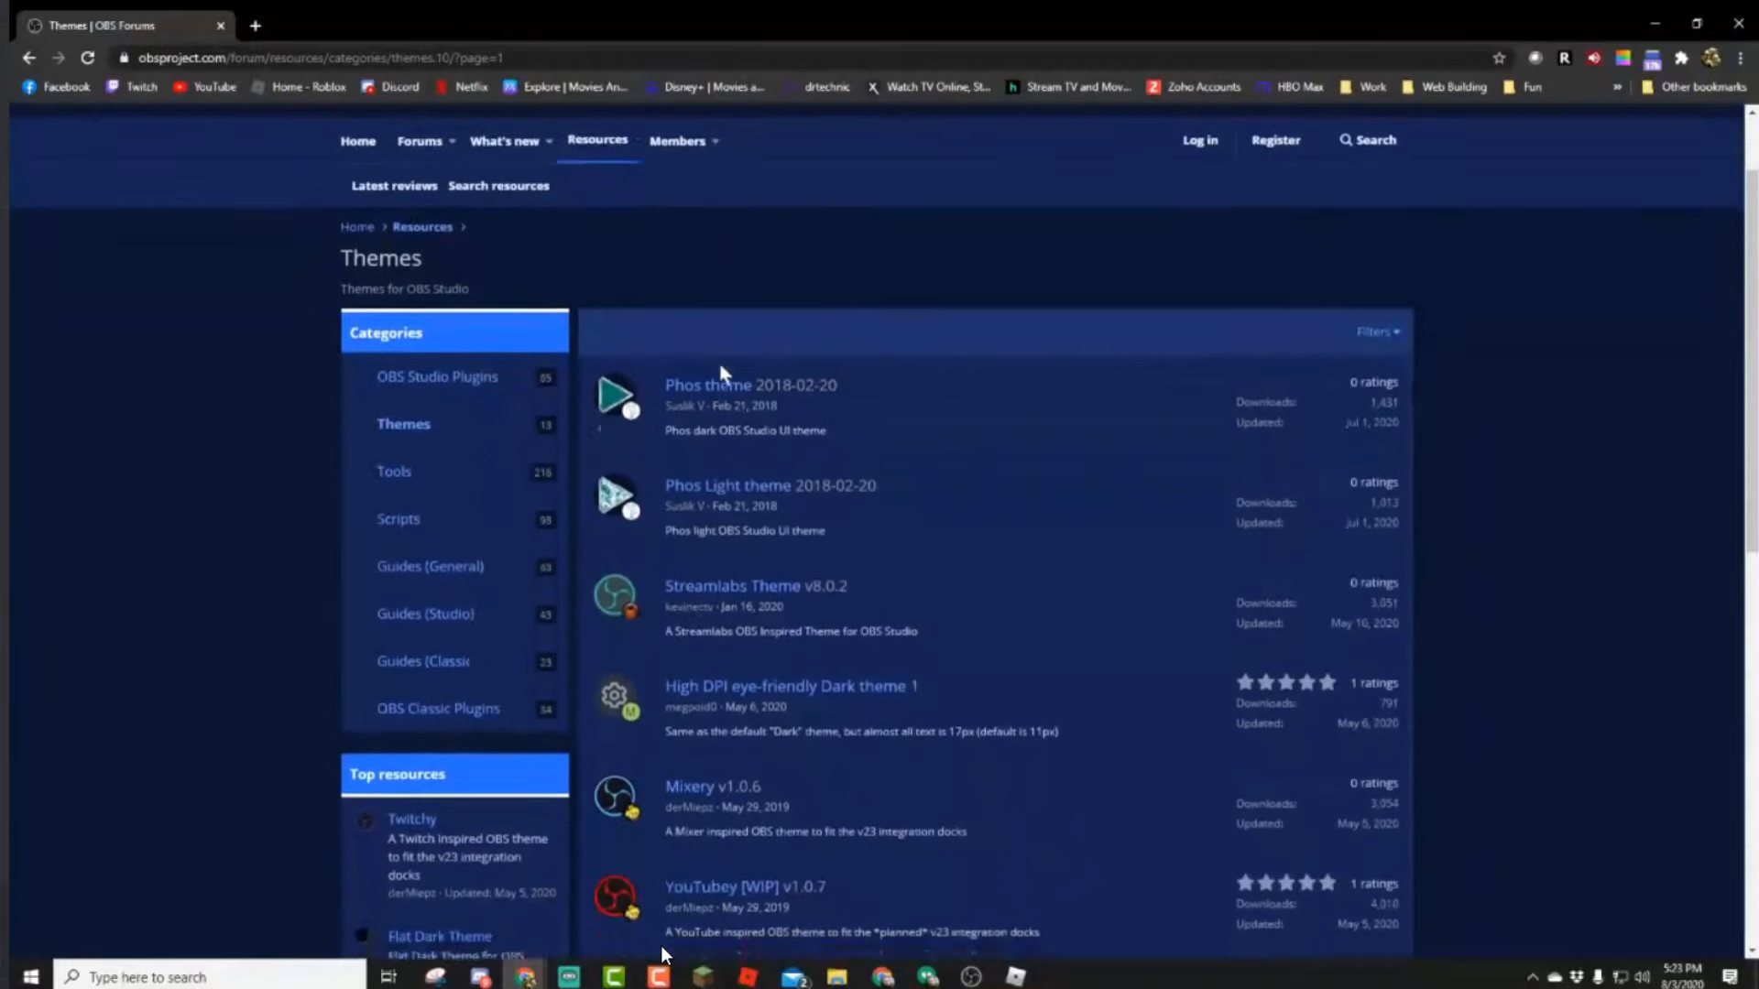
scroll(801, 451, down, 8)
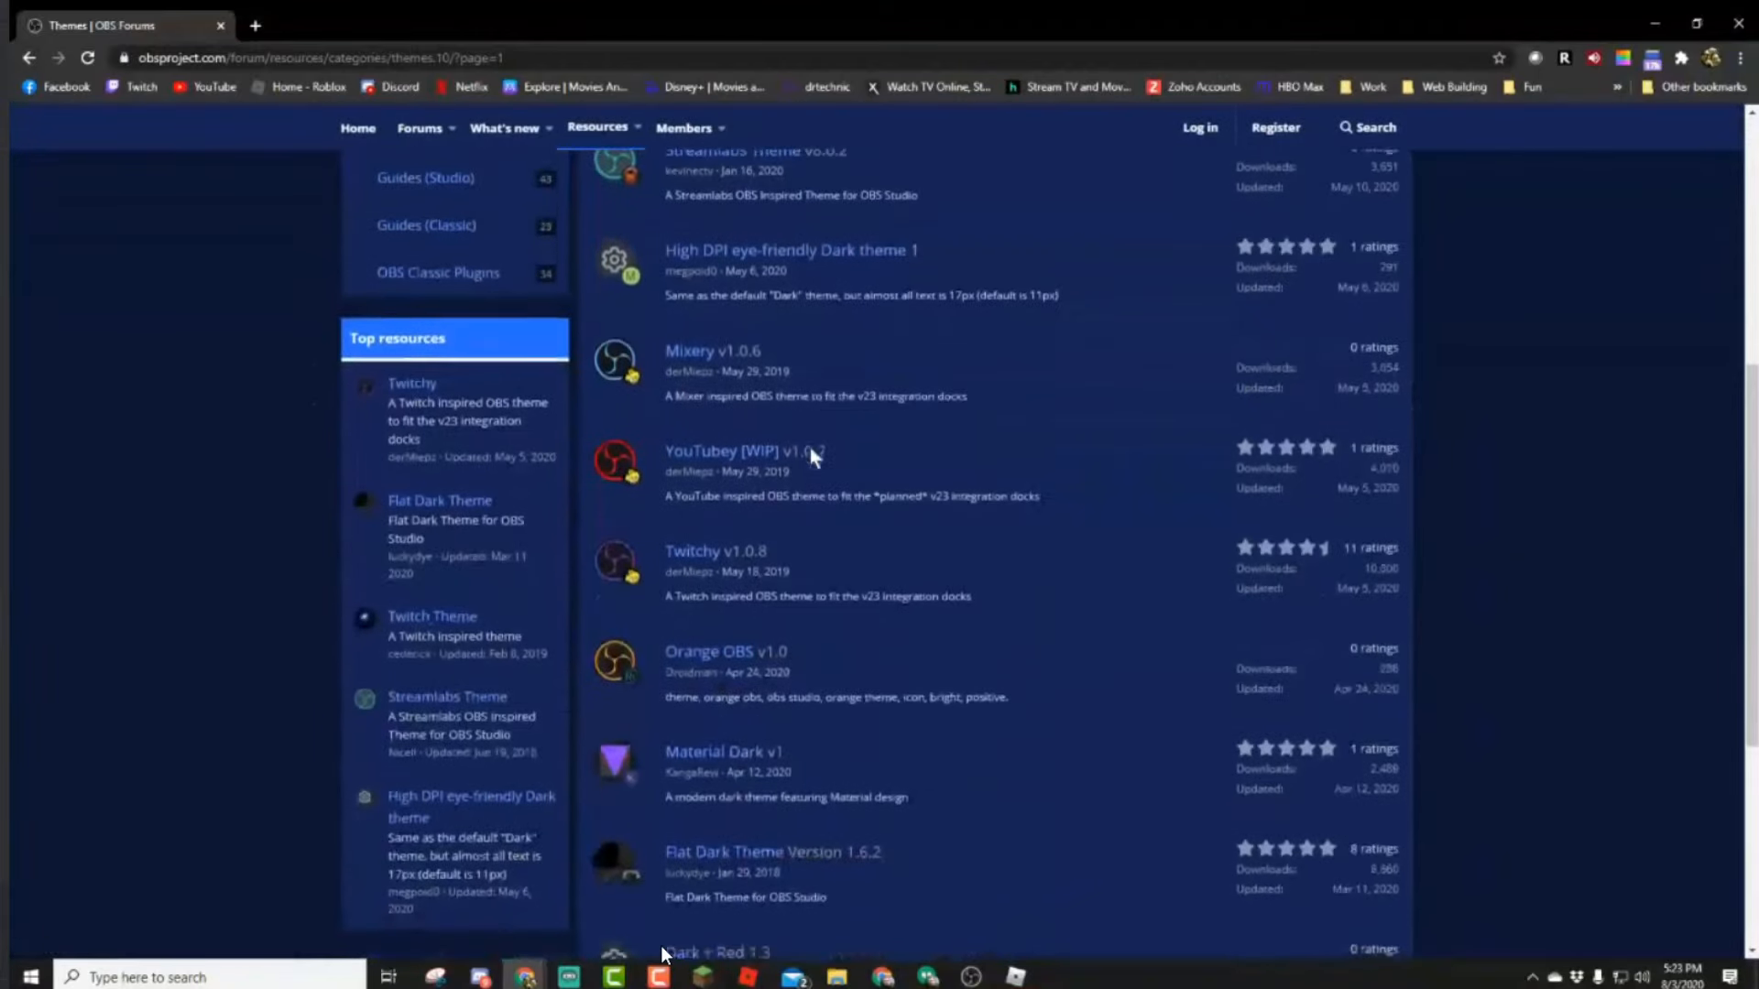
scroll(887, 576, up, 1)
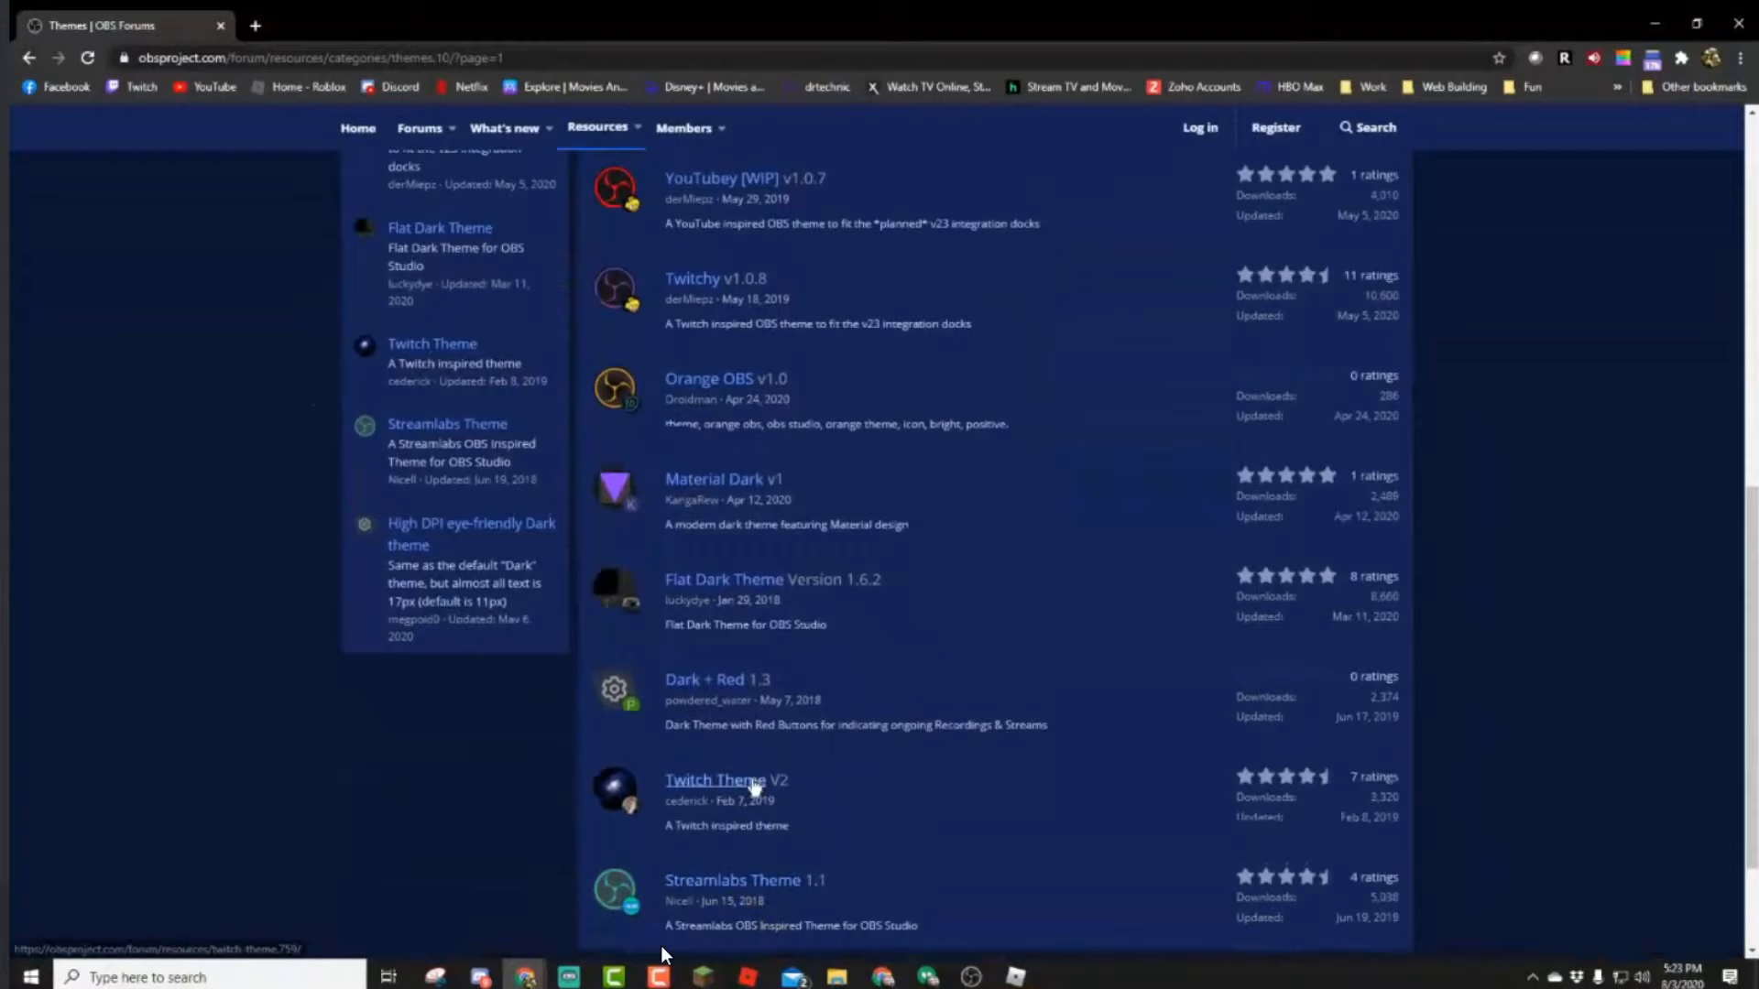
scroll(889, 761, up, 1)
scroll(907, 786, up, 3)
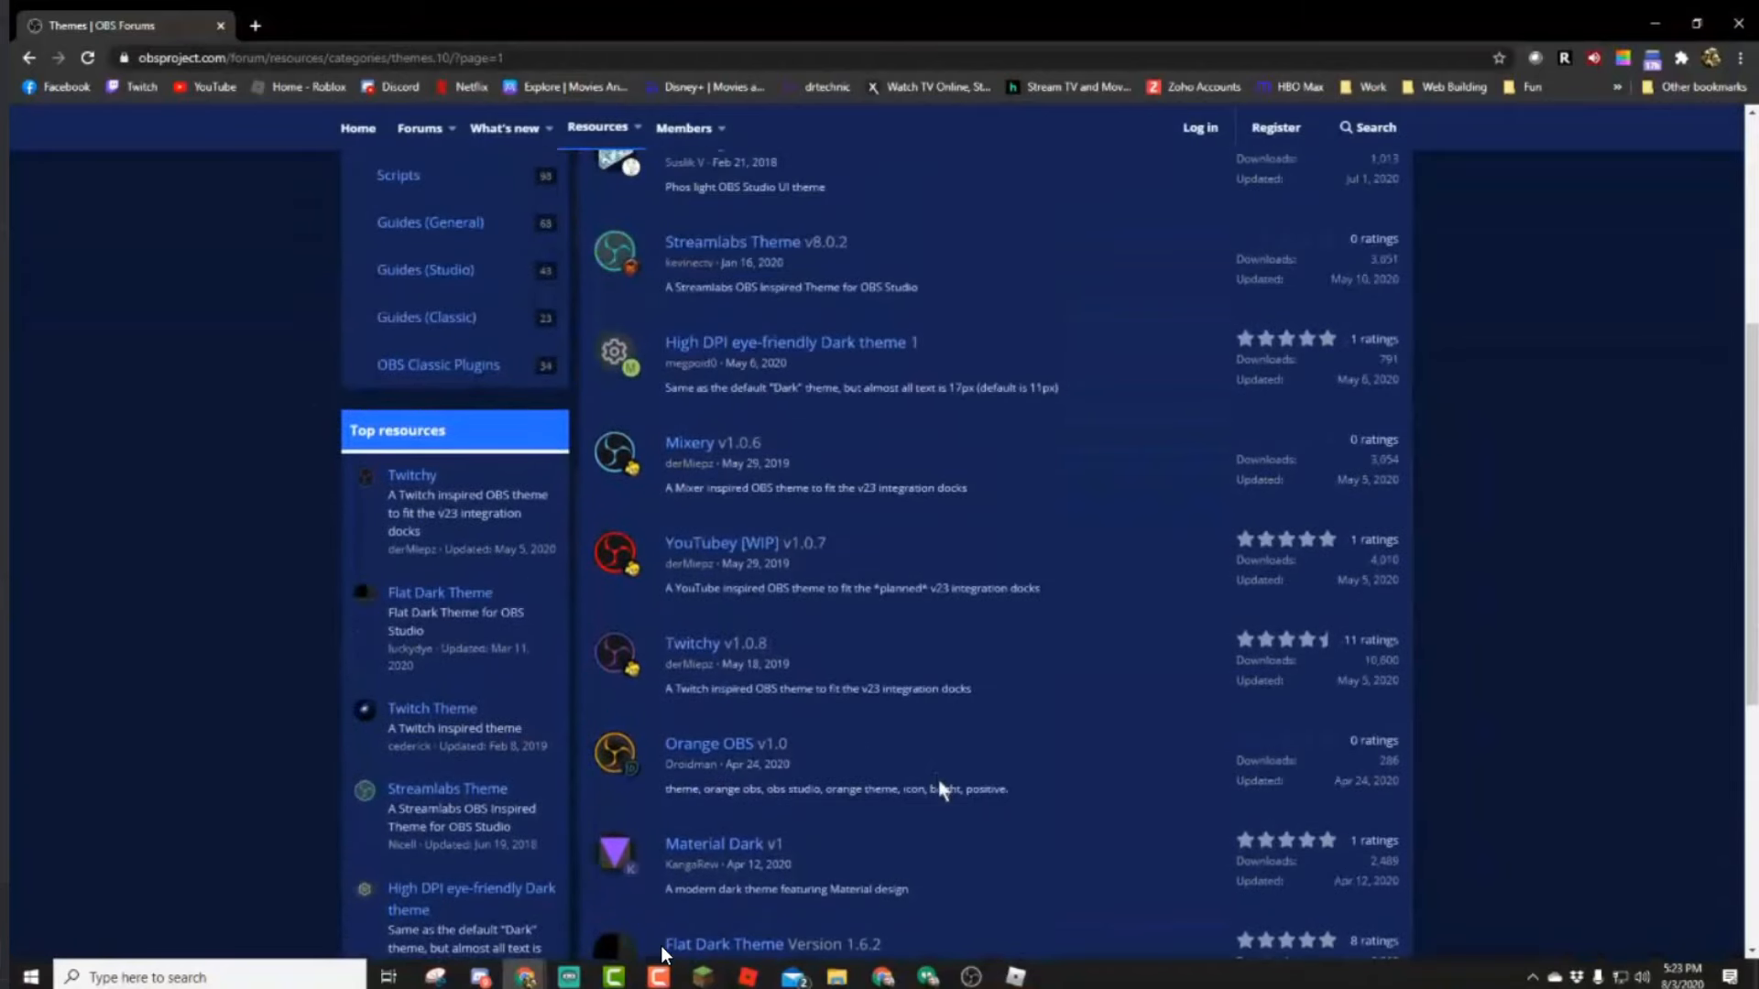
Open the Phos theme page from the themes list and go to its Phos.7z download on Google Drive.
scroll(865, 742, up, 2)
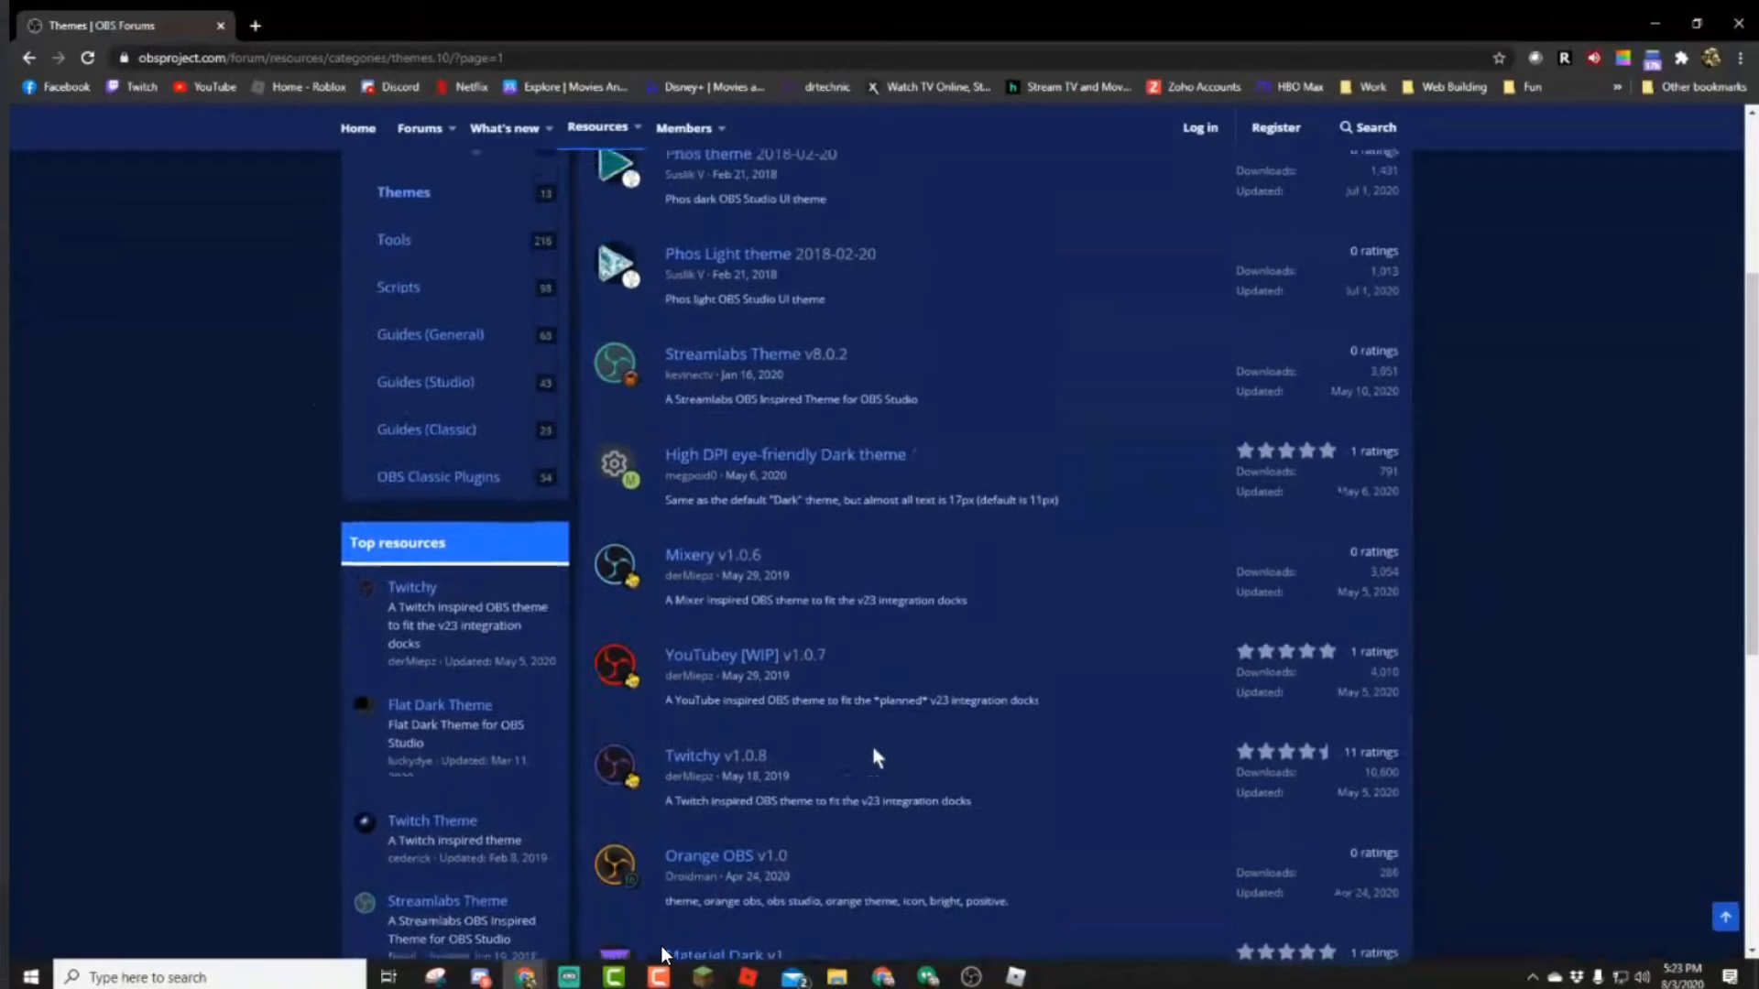
scroll(872, 747, up, 3)
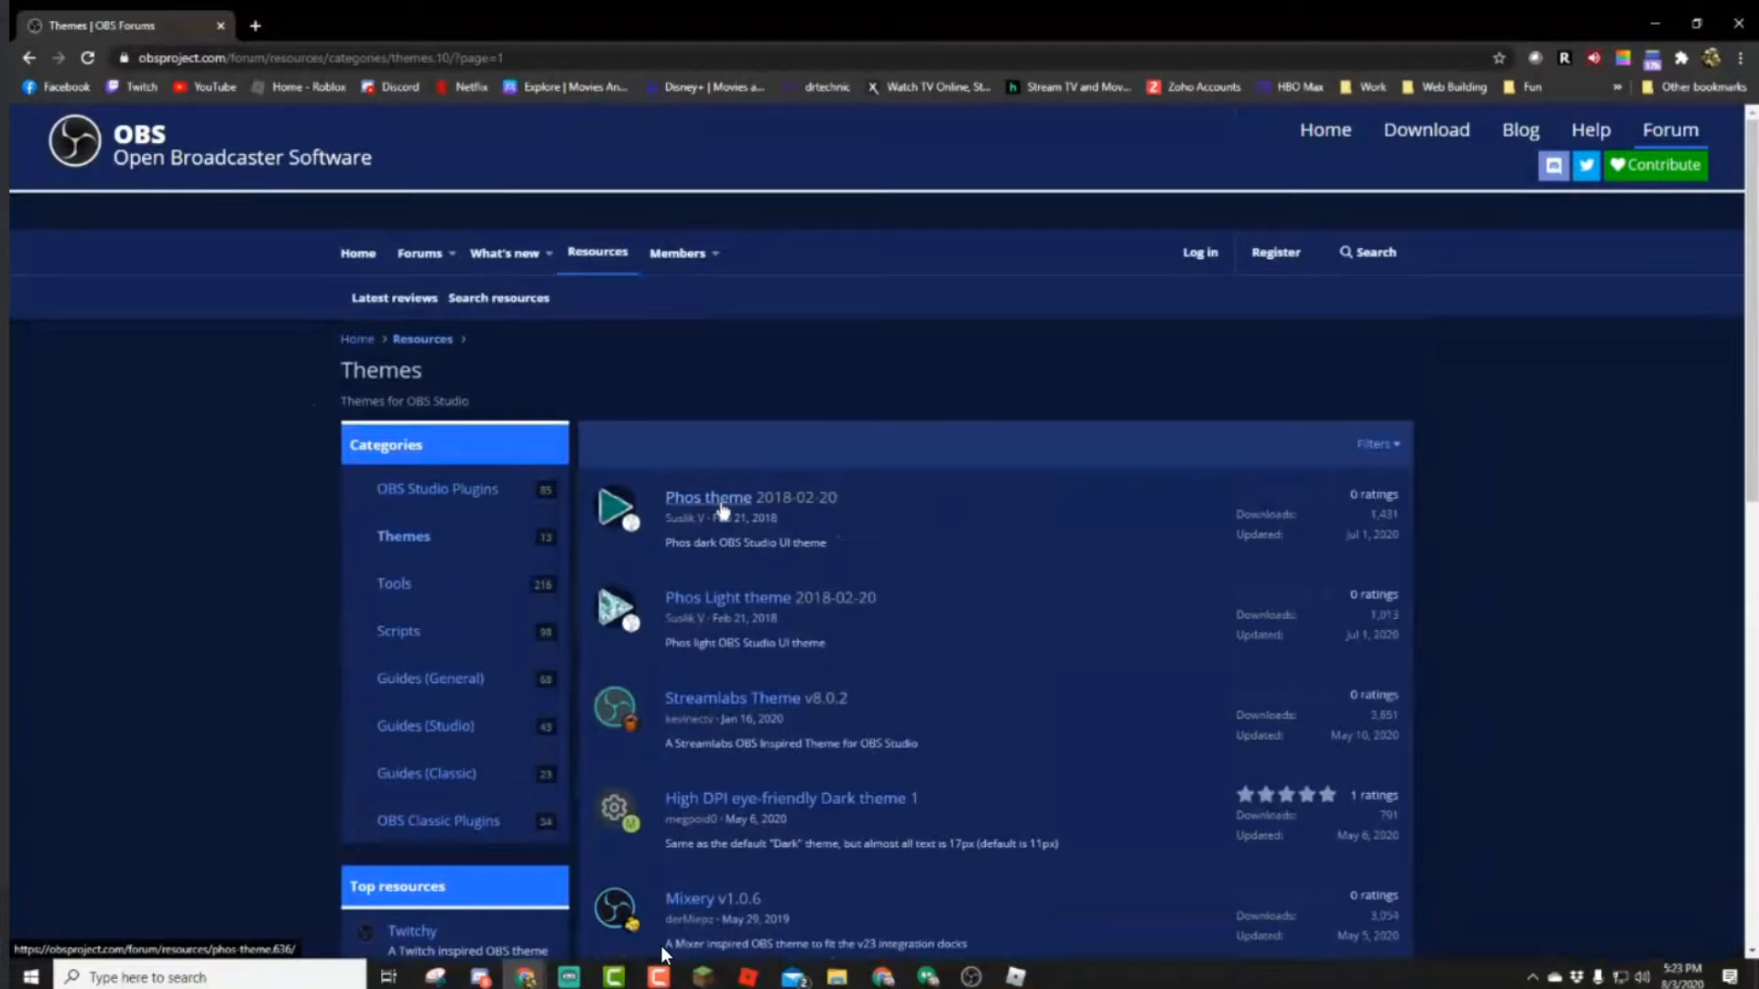
click(721, 502)
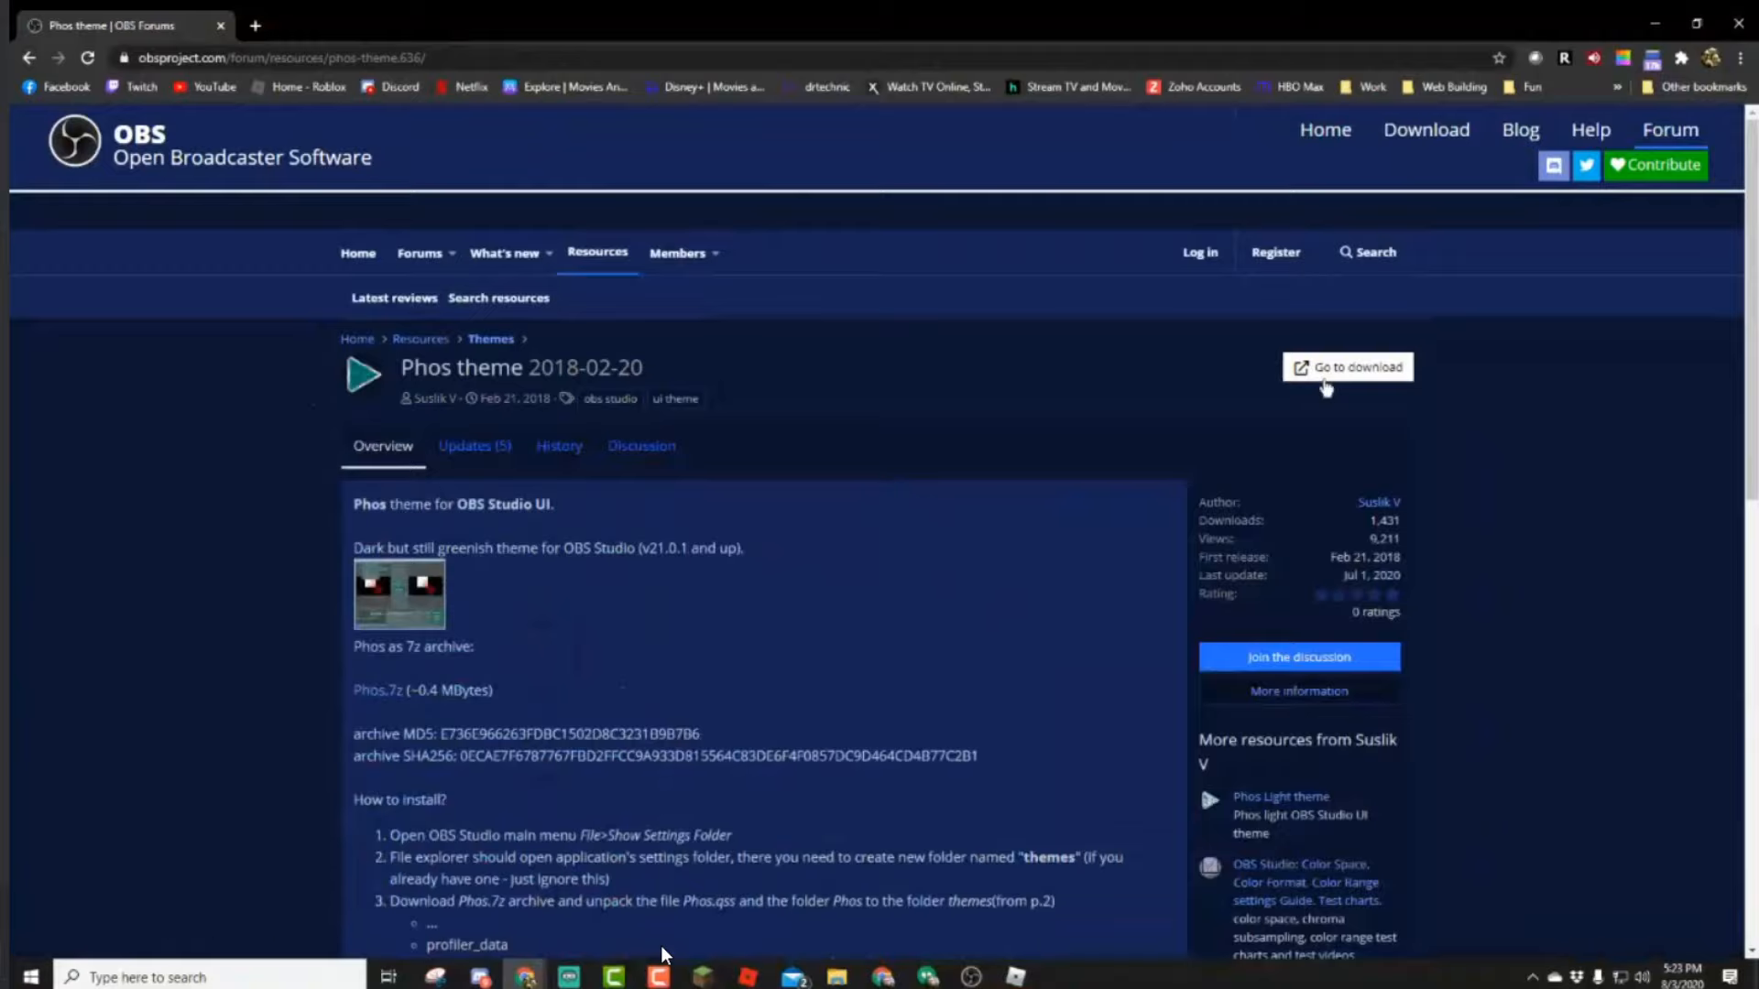
click(1325, 378)
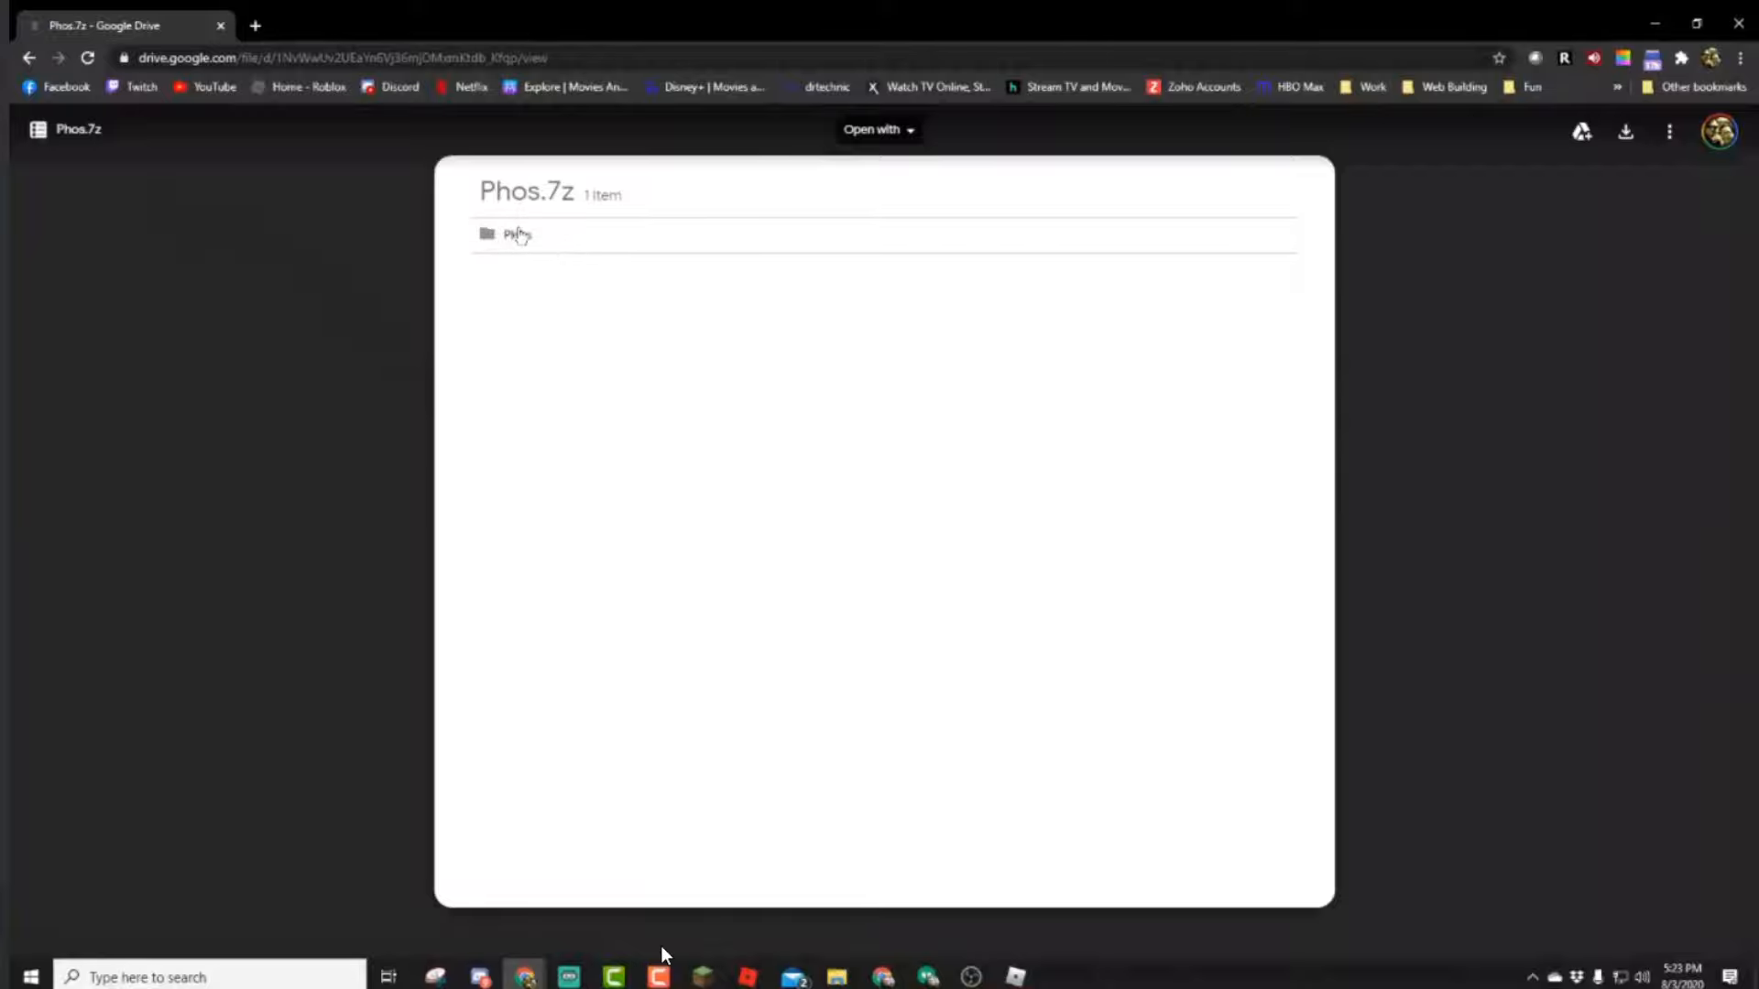
click(877, 136)
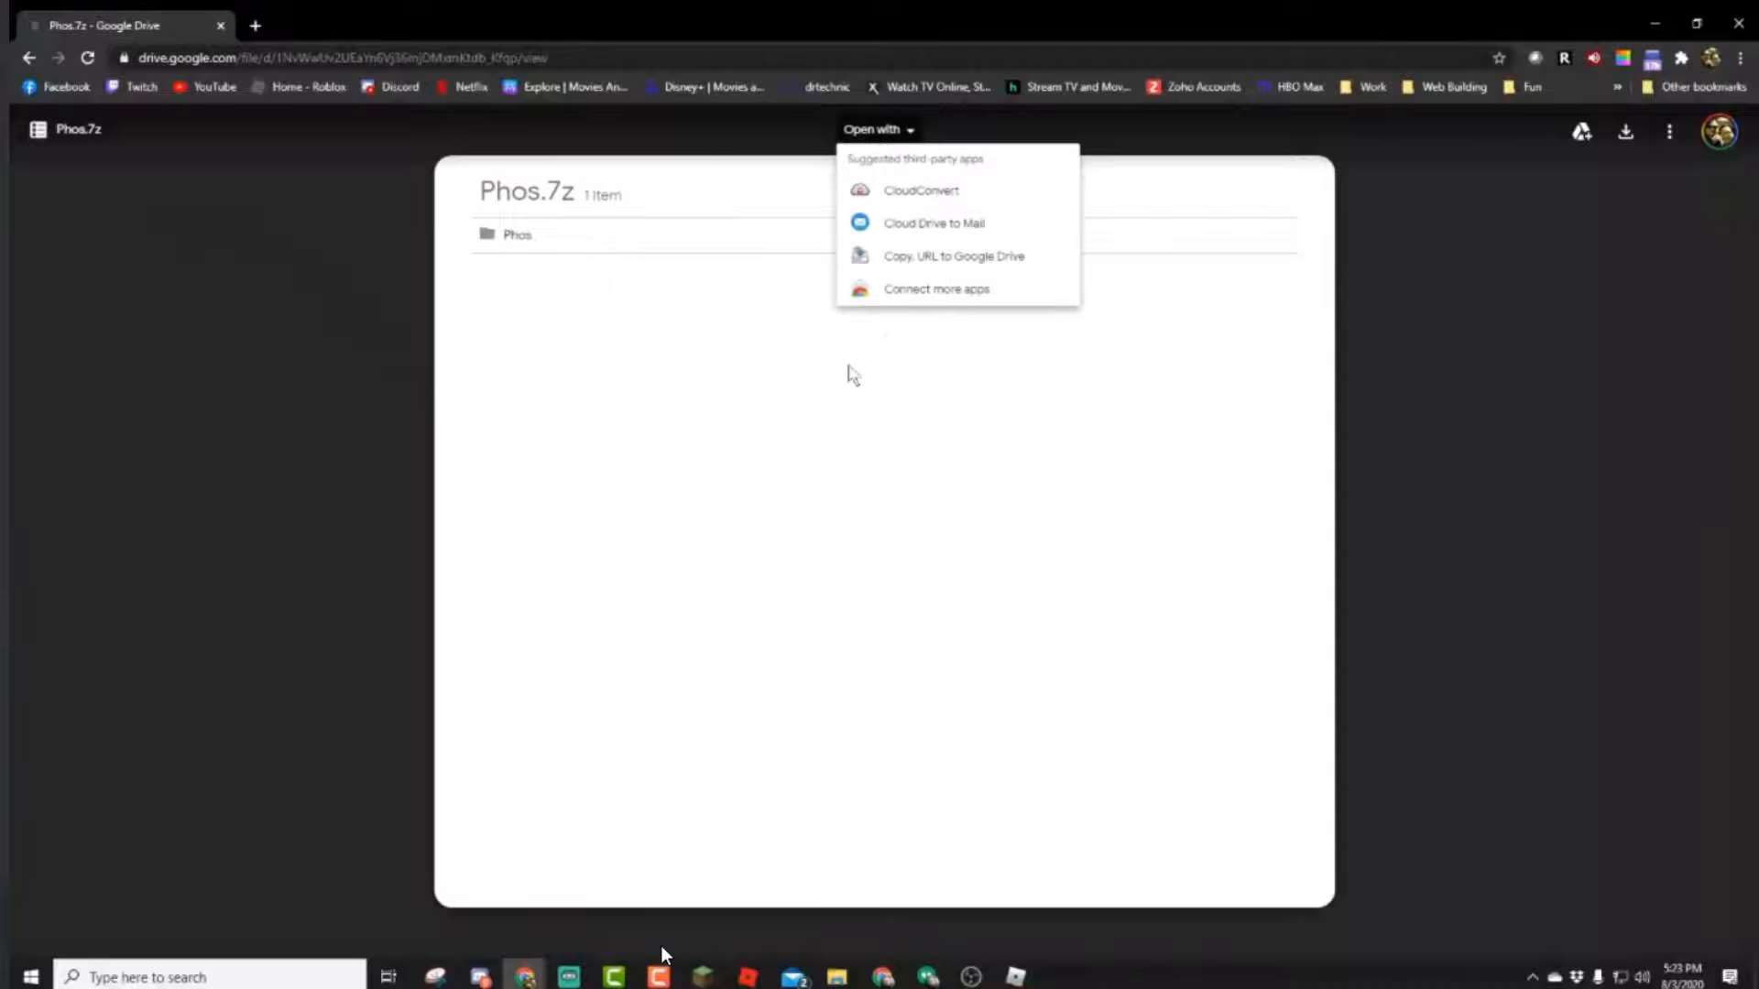
click(761, 371)
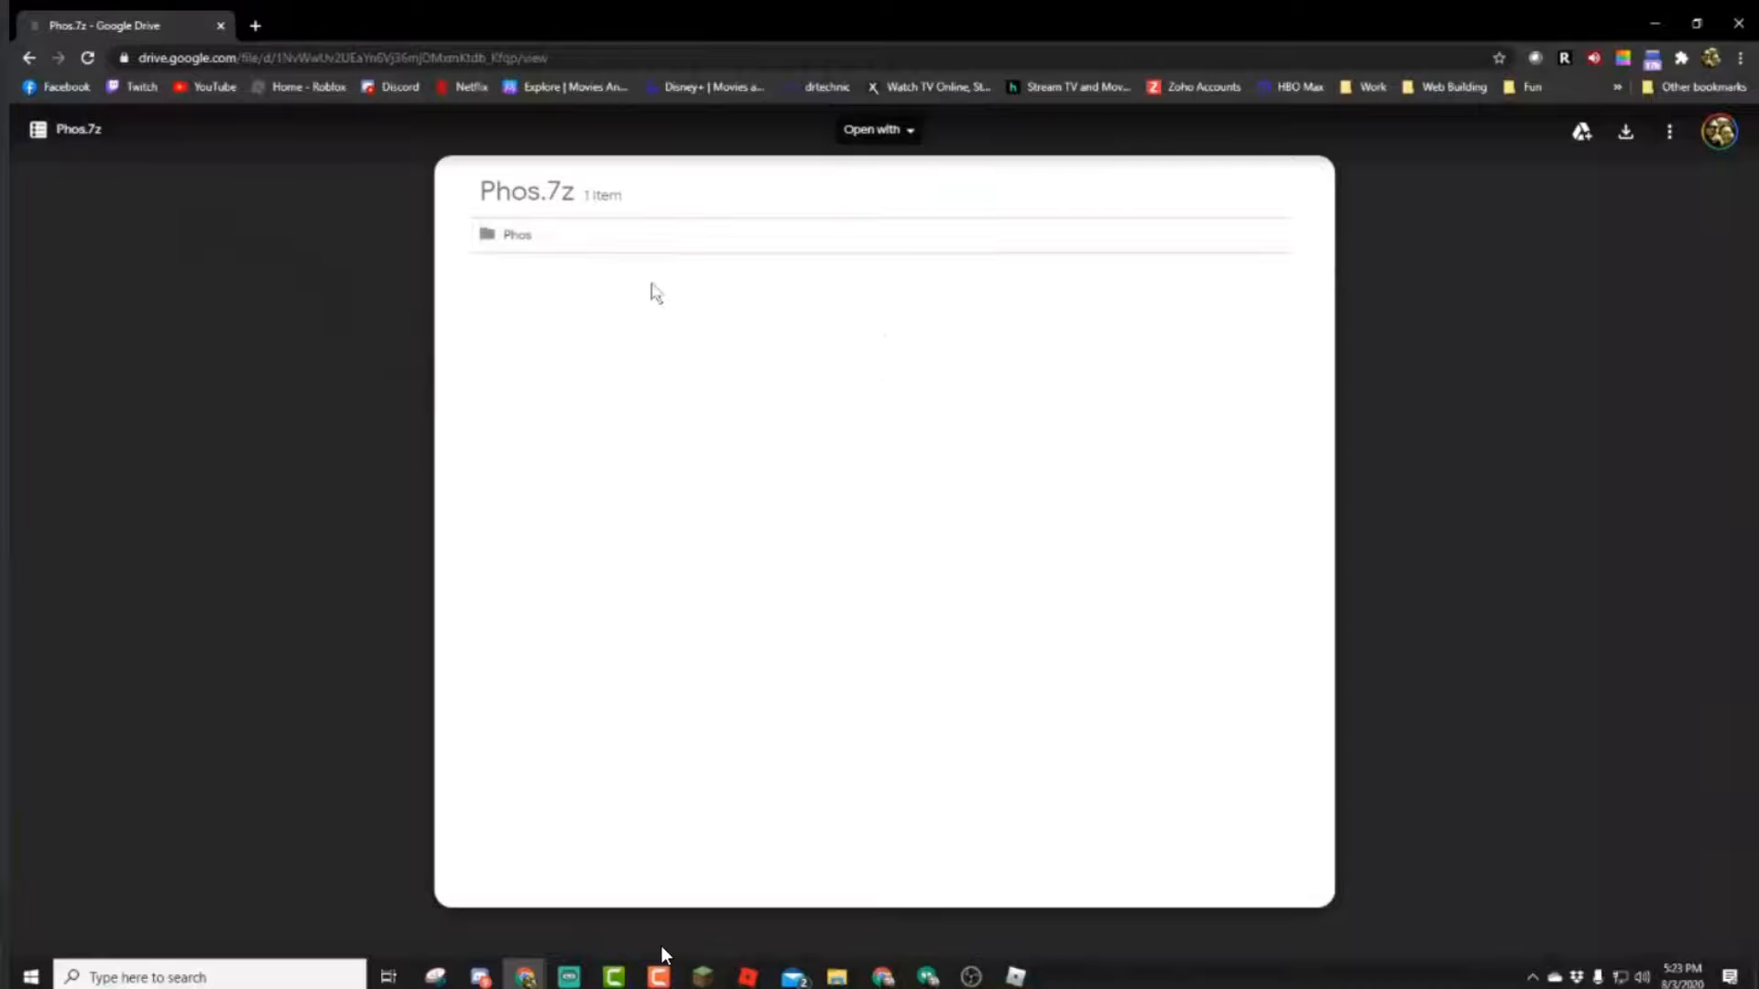
Open the Phos folder inside the archive down to its nested folder and look through the image files.
double_click(659, 240)
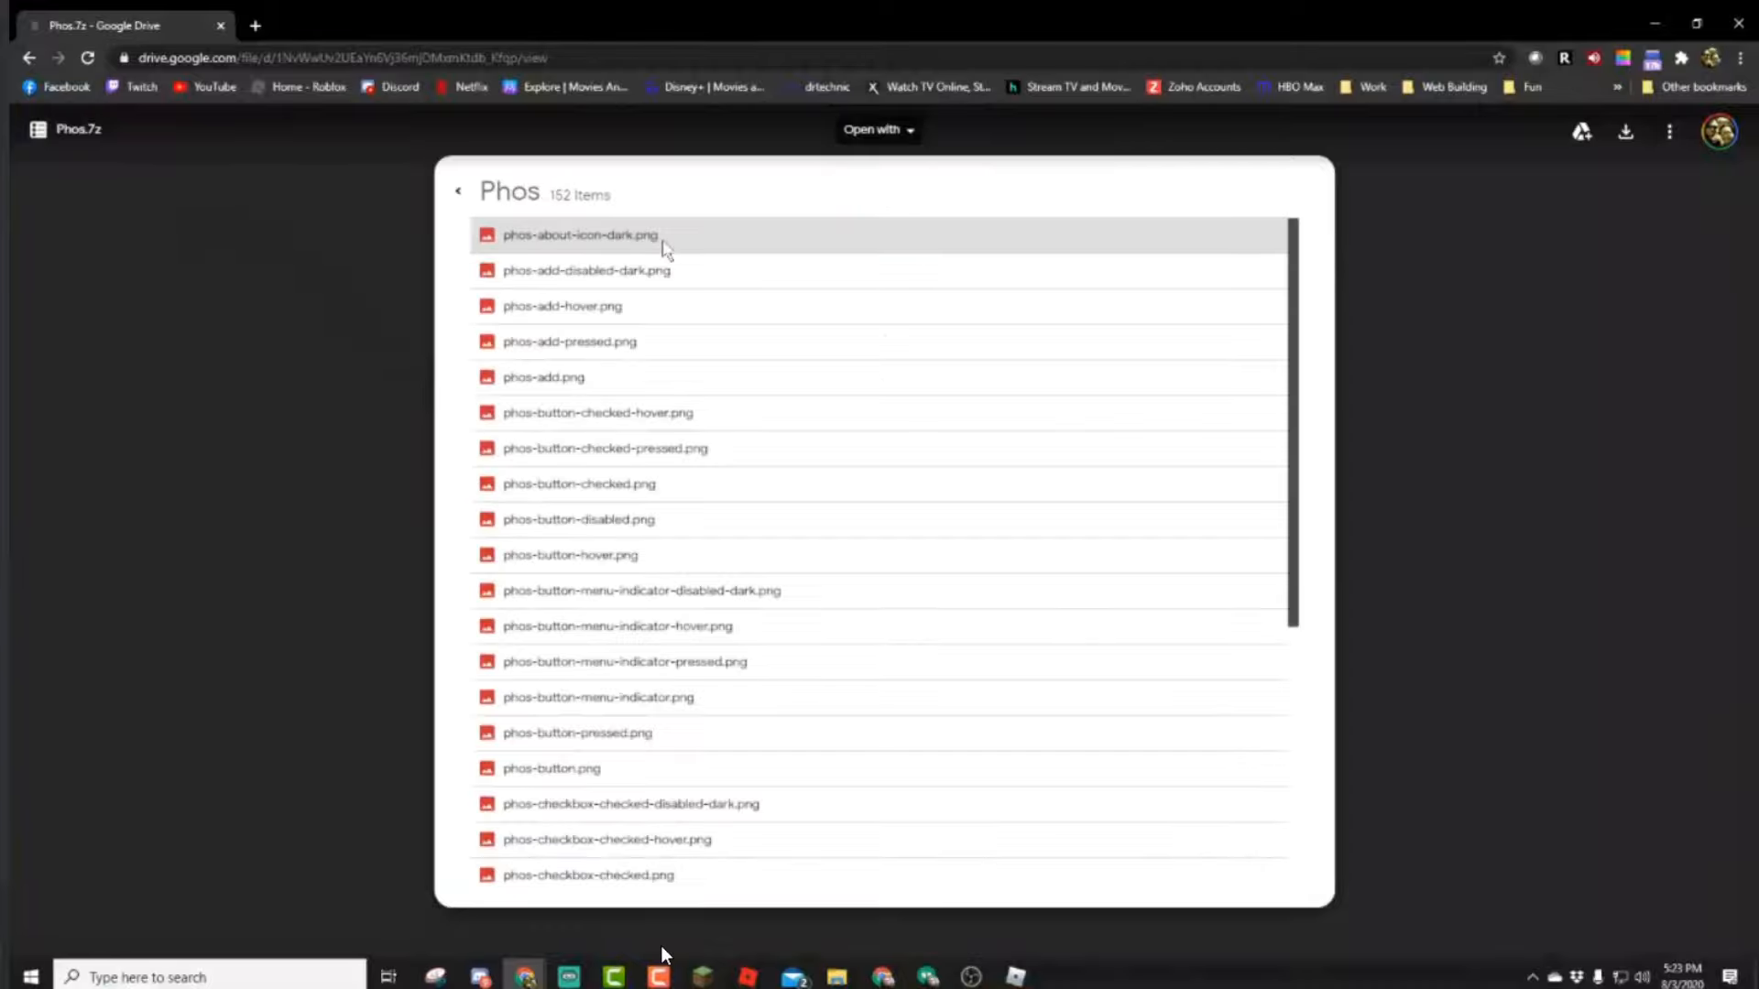
scroll(872, 404, down, 5)
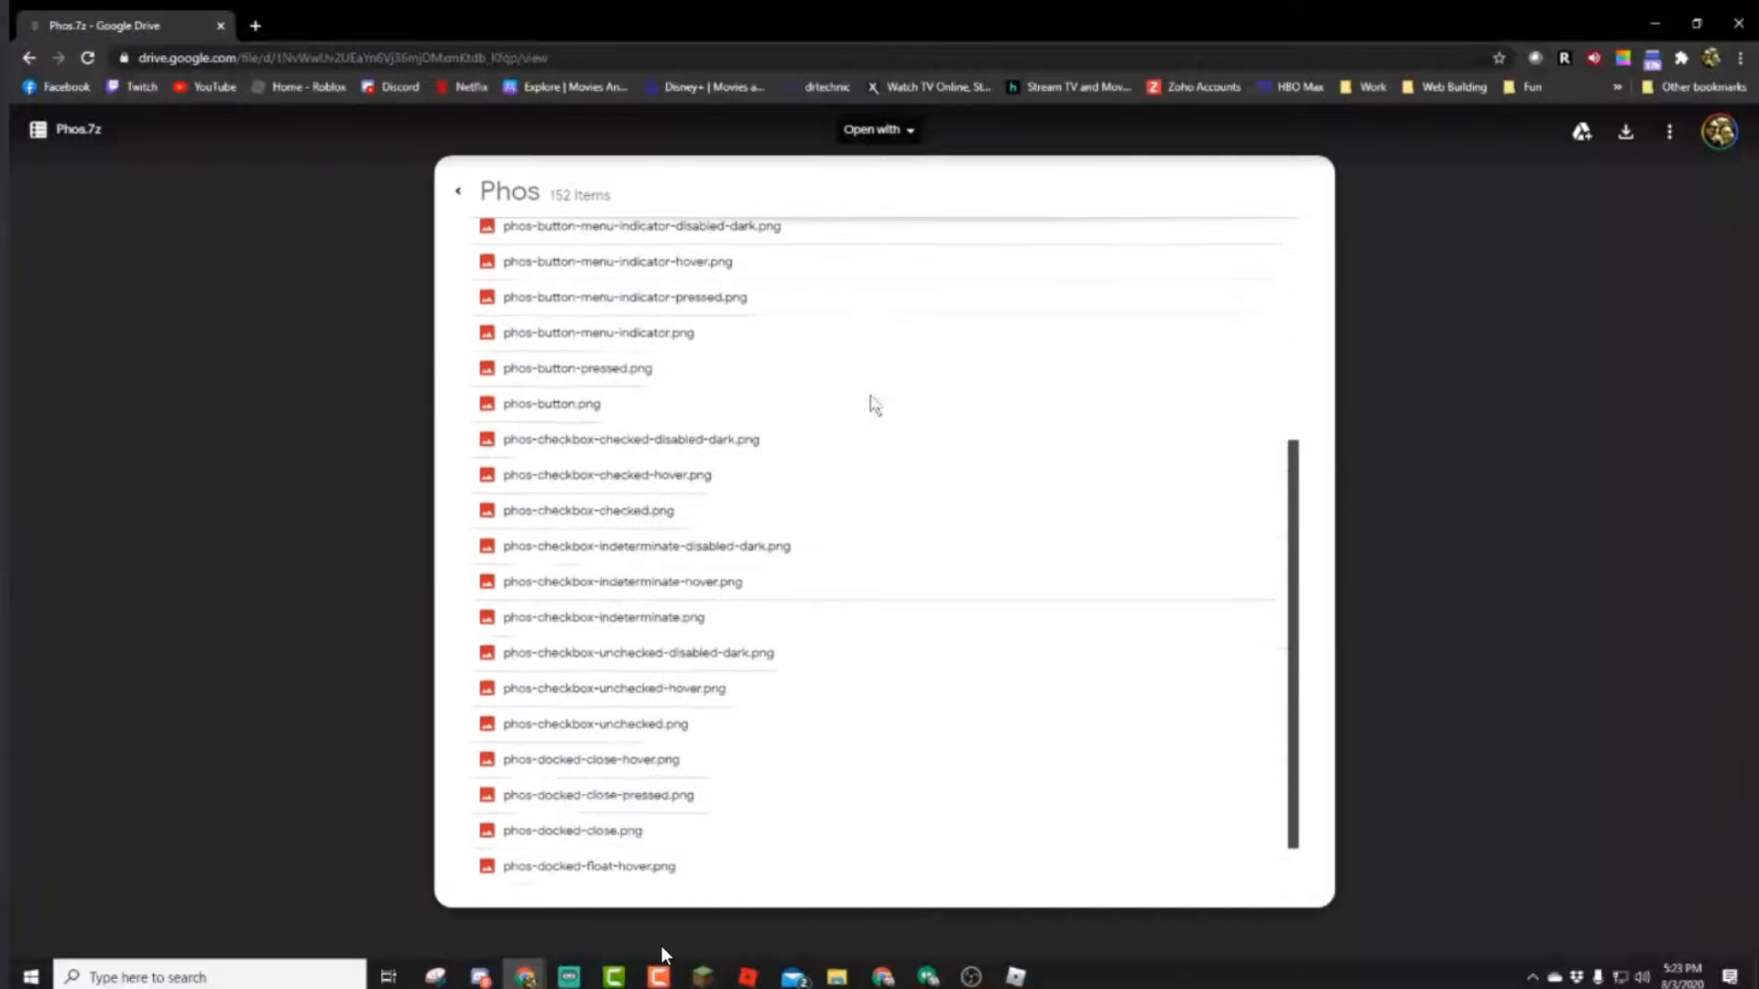
scroll(868, 404, up, 5)
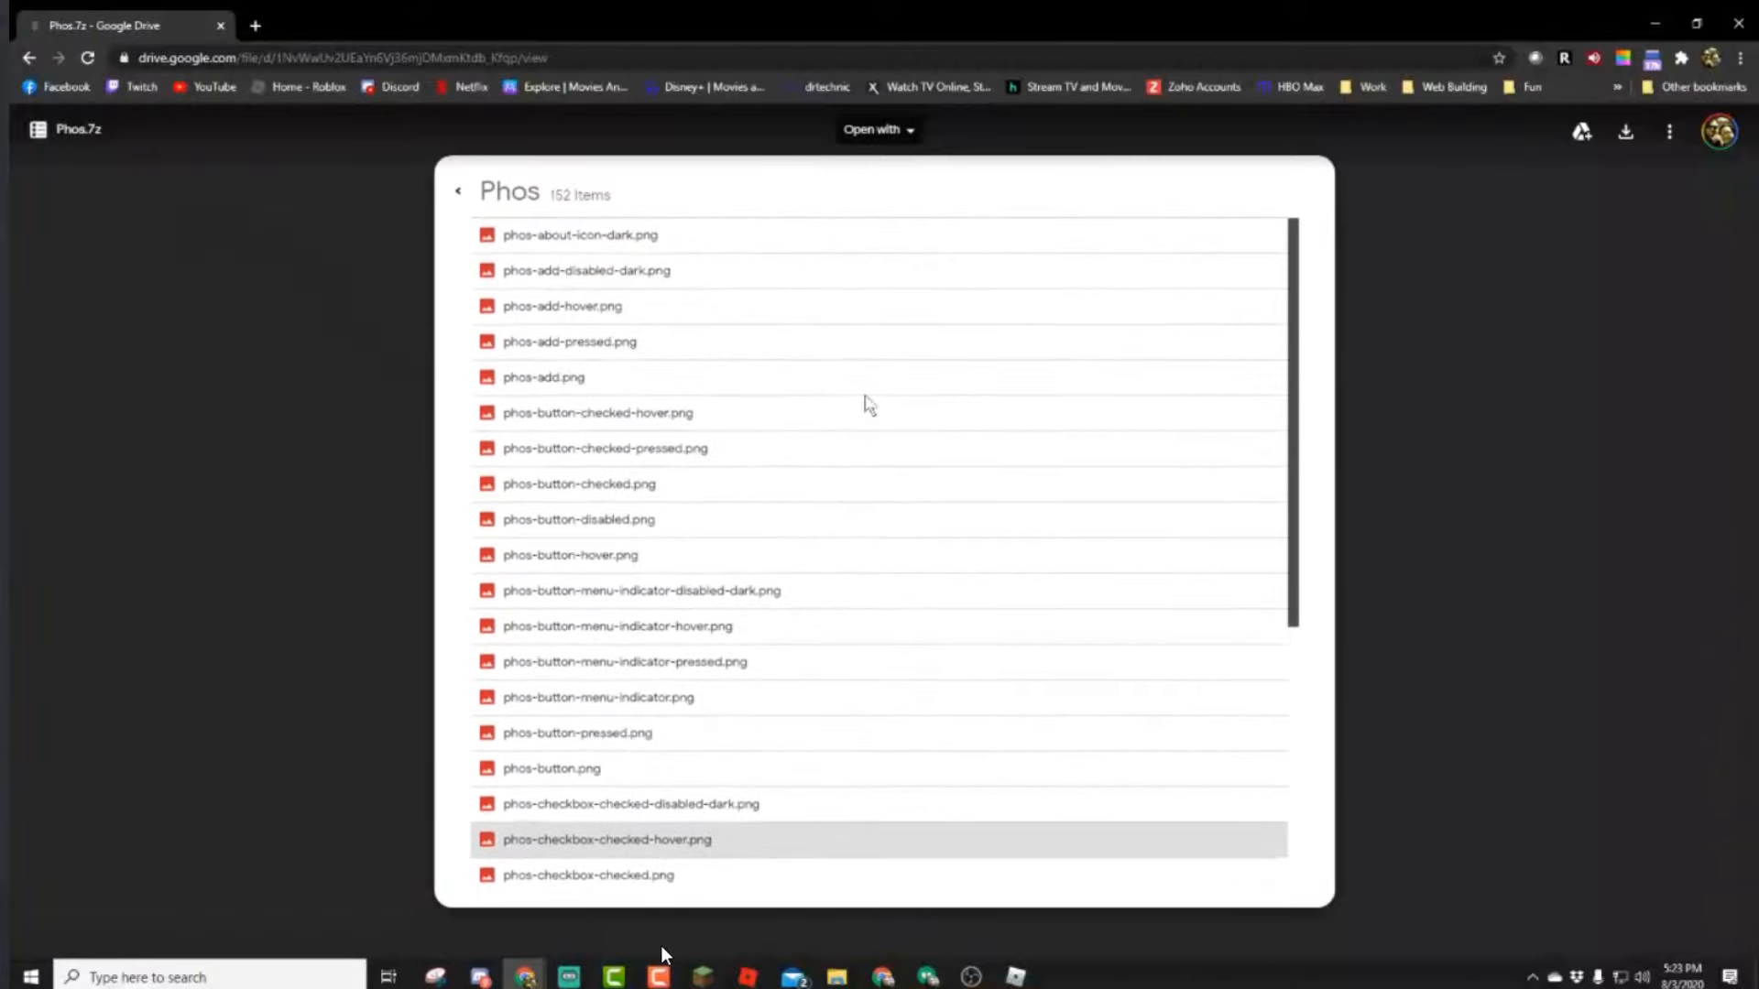
scroll(586, 423, down, 5)
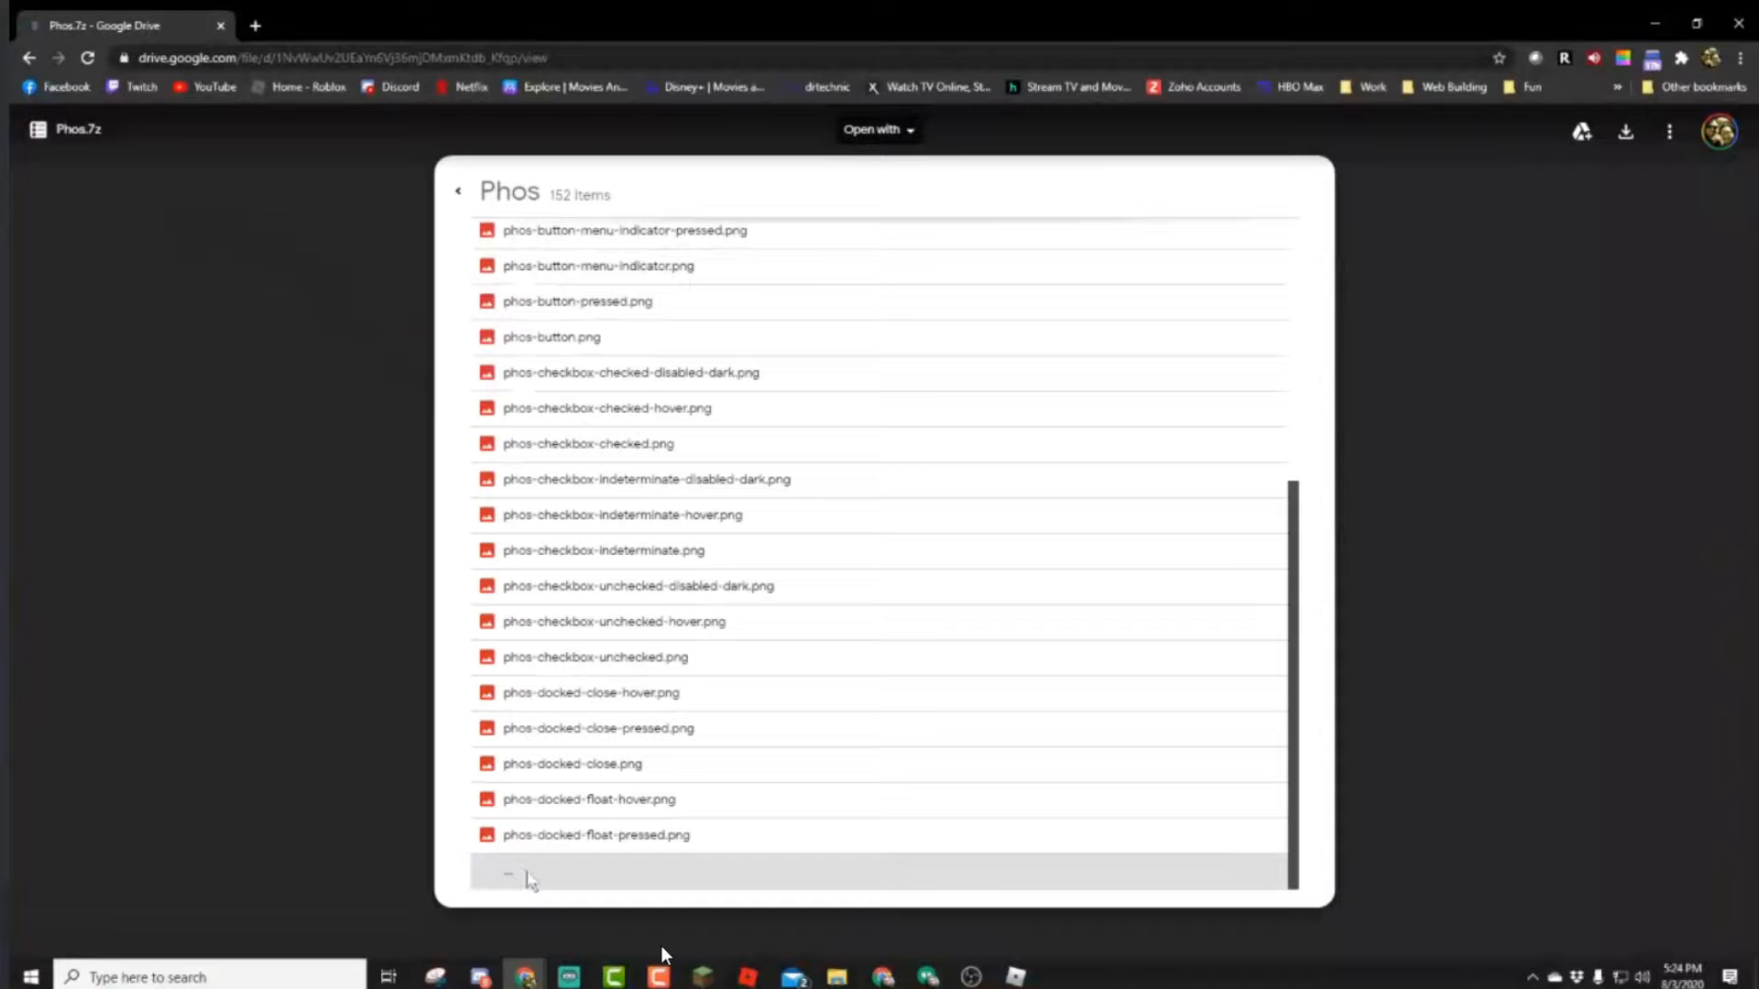
scroll(613, 677, up, 5)
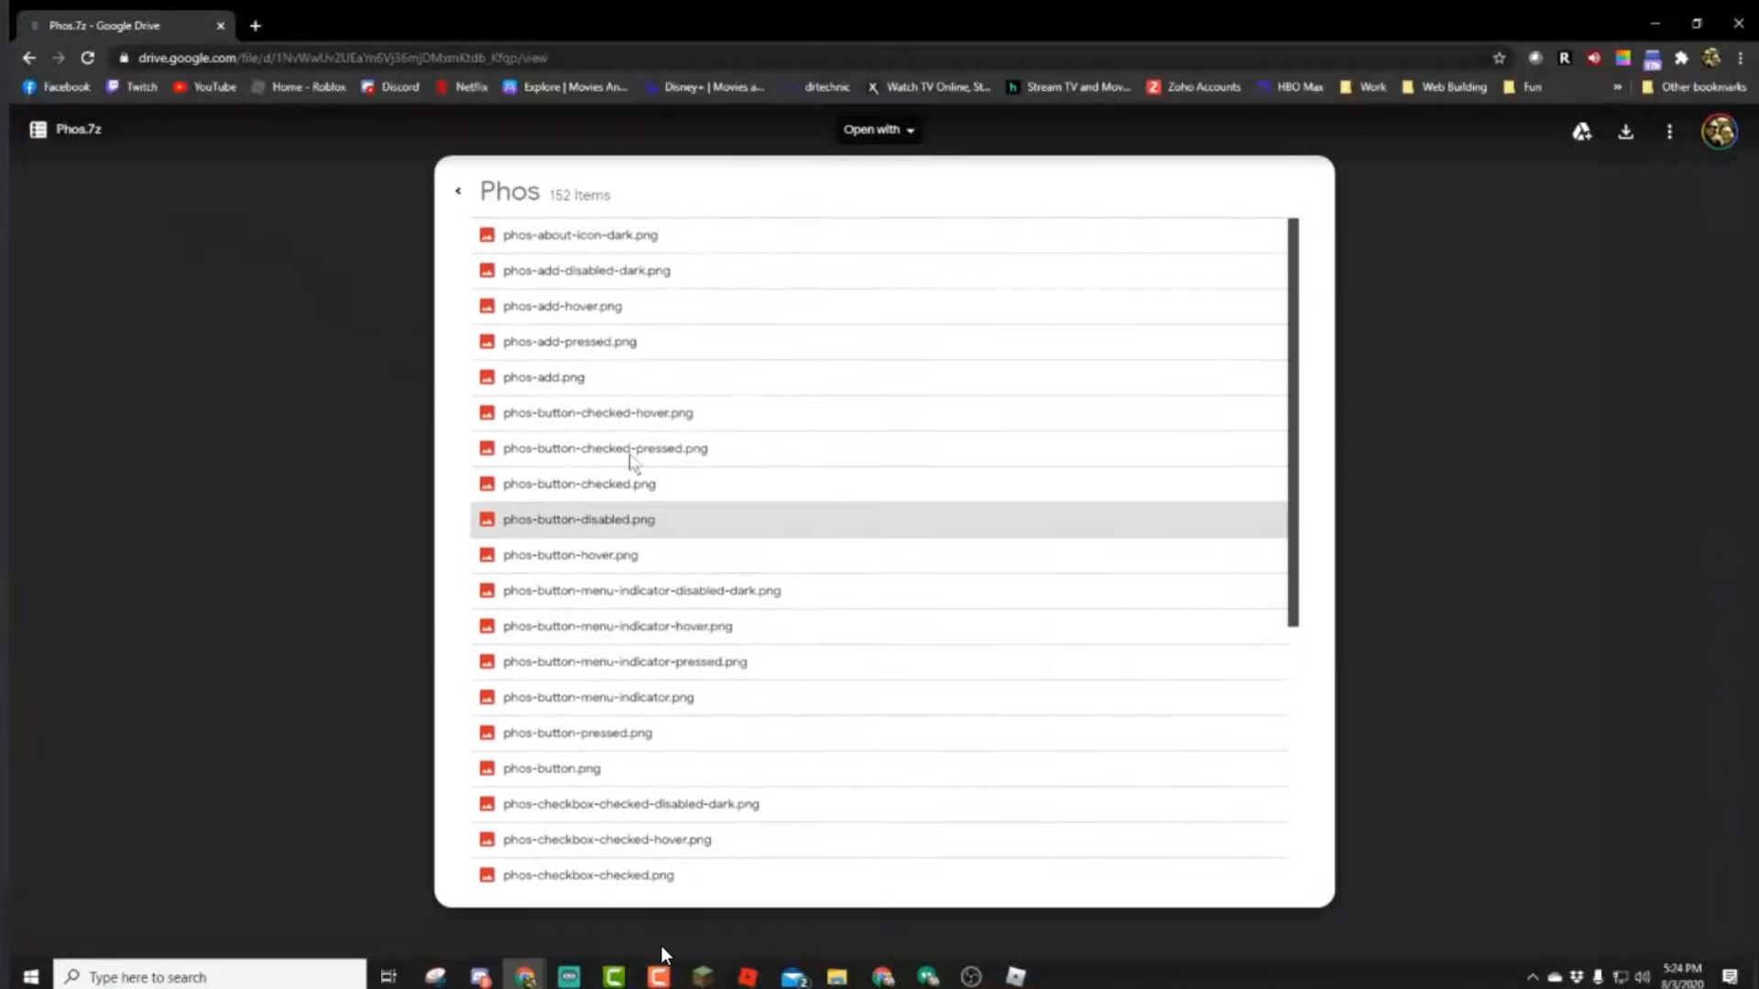
Go back up one folder level, reopen the nested Phos folder and examine its list of PNG files.
click(458, 190)
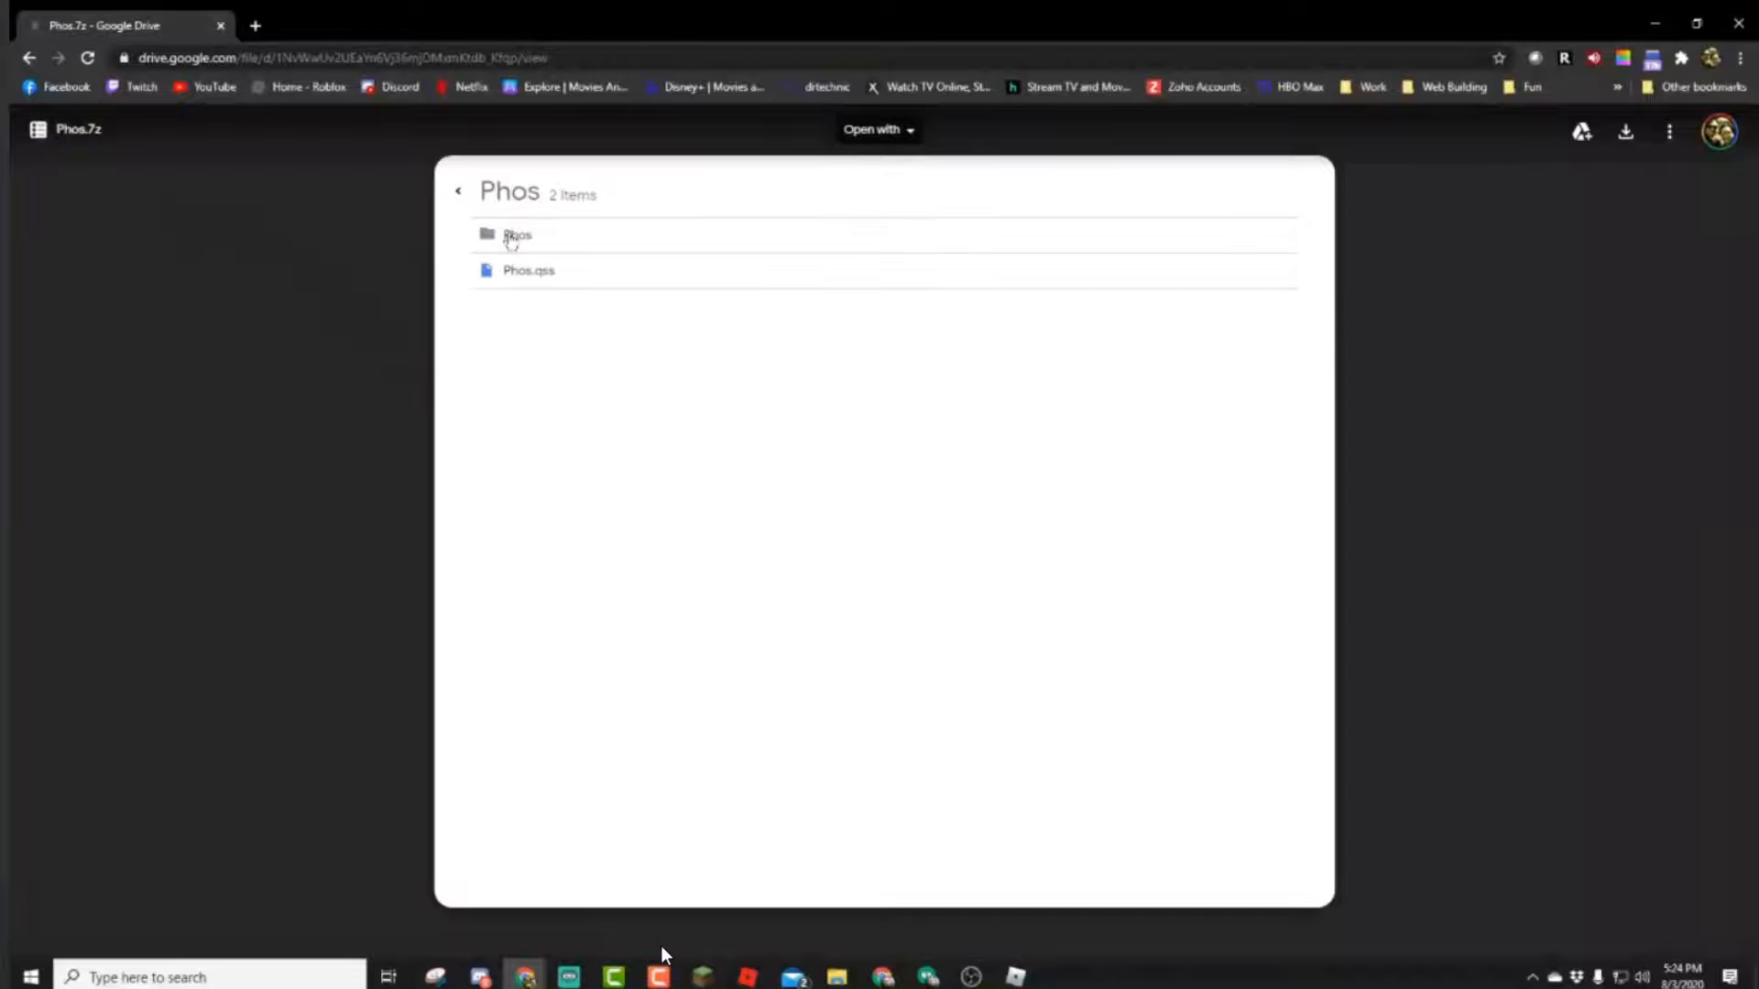
click(511, 240)
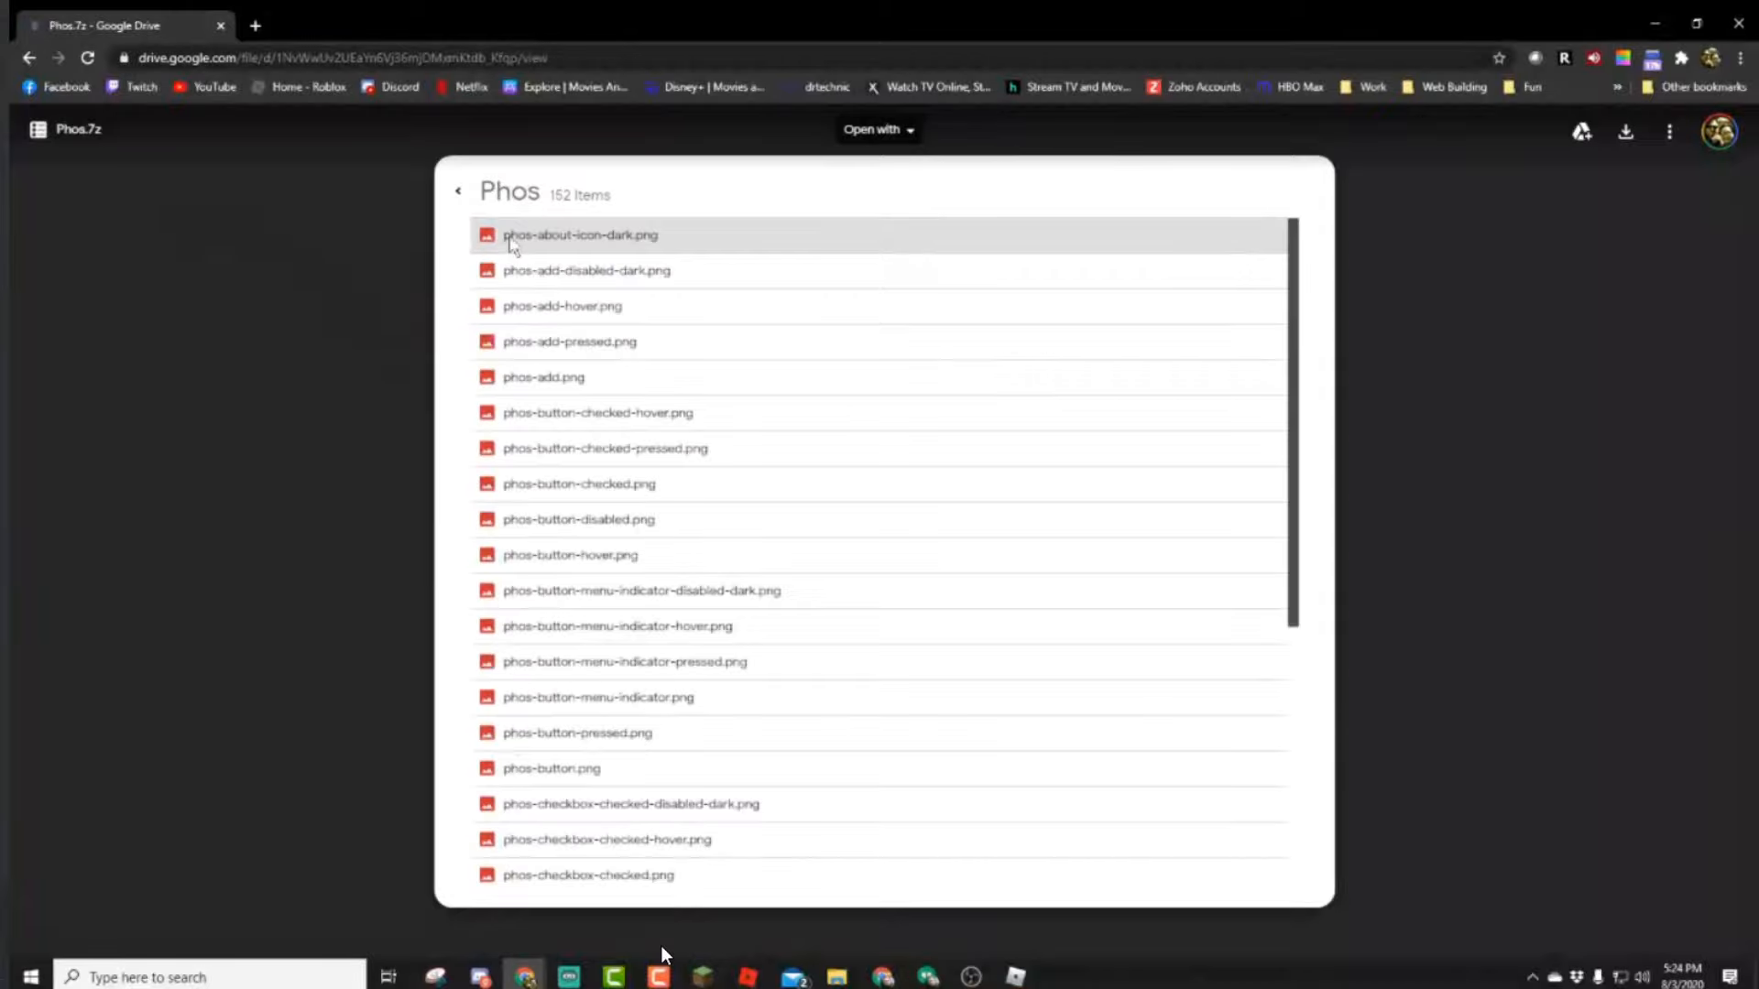
scroll(587, 375, down, 4)
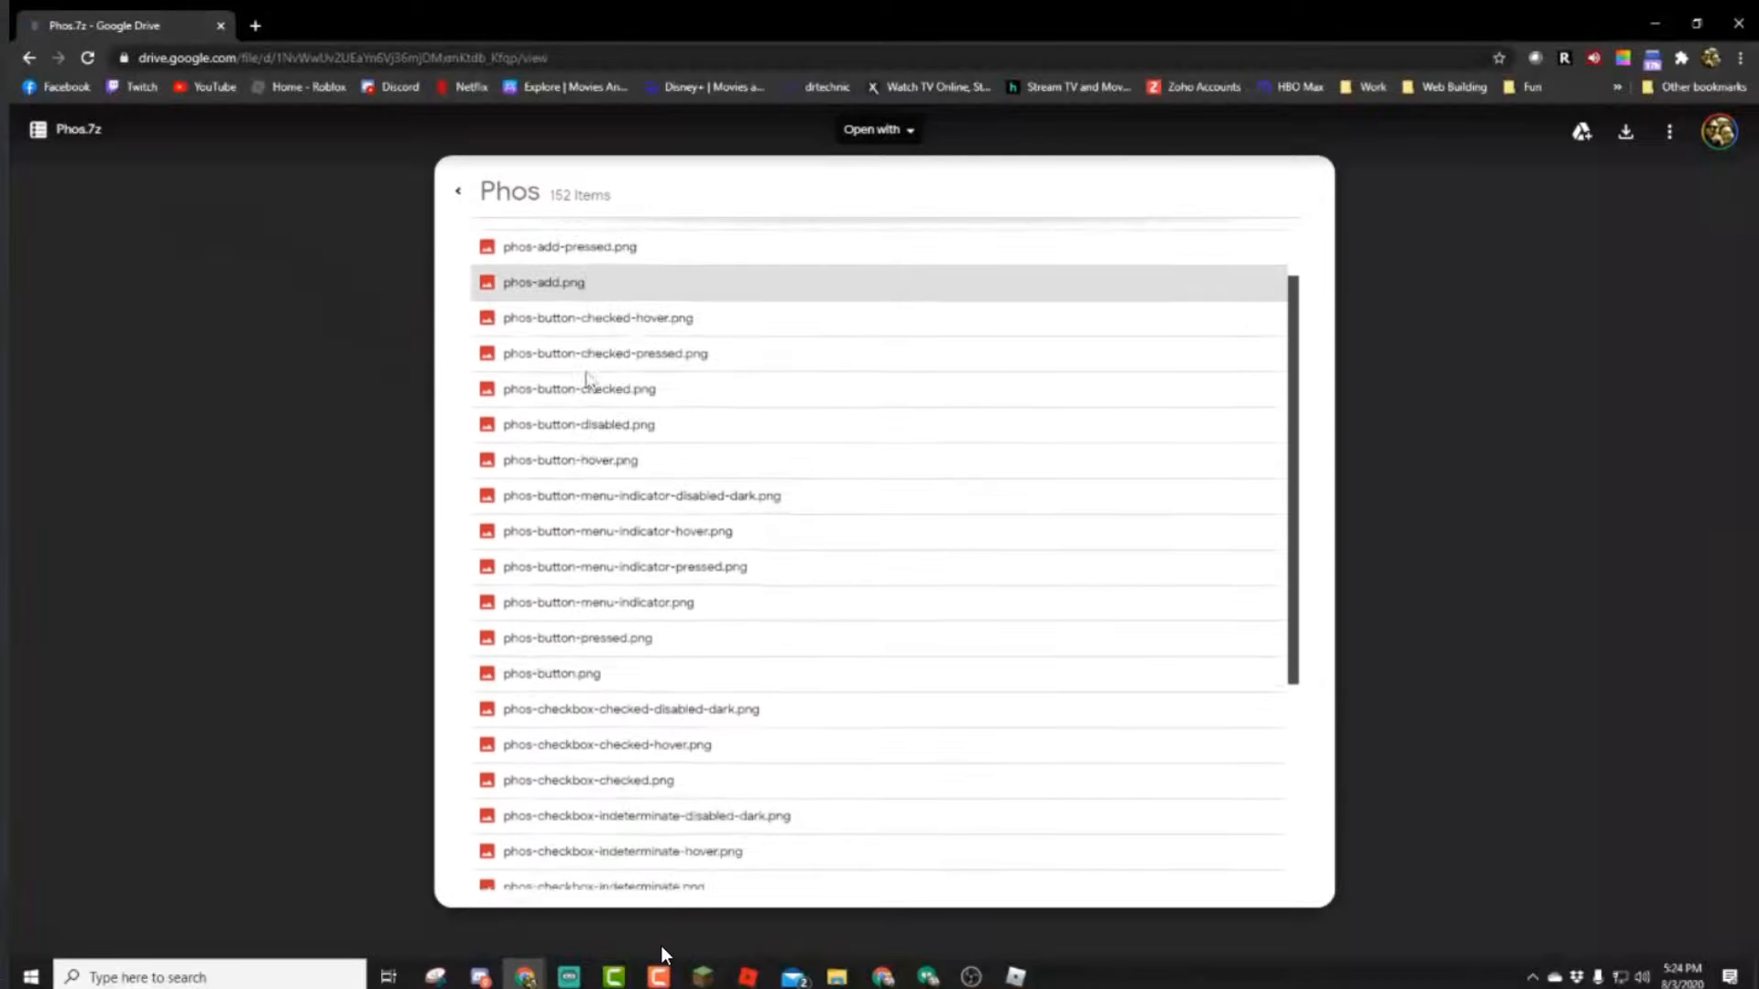
scroll(589, 376, down, 1)
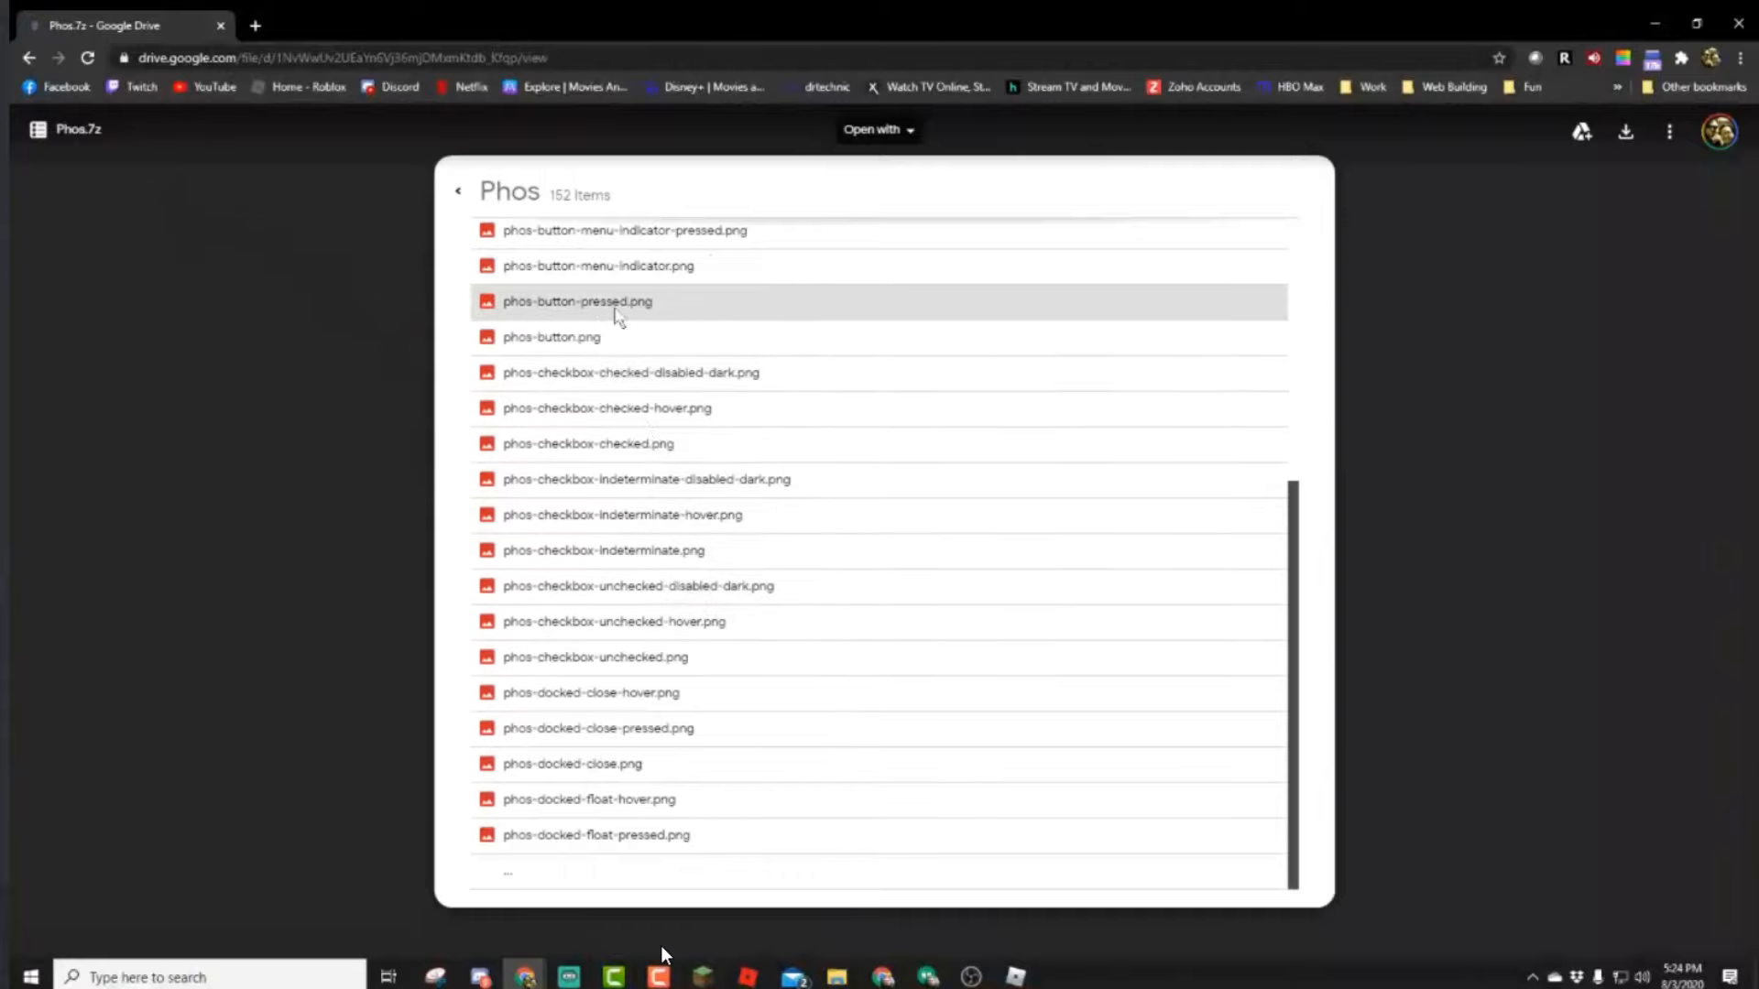
scroll(641, 325, up, 3)
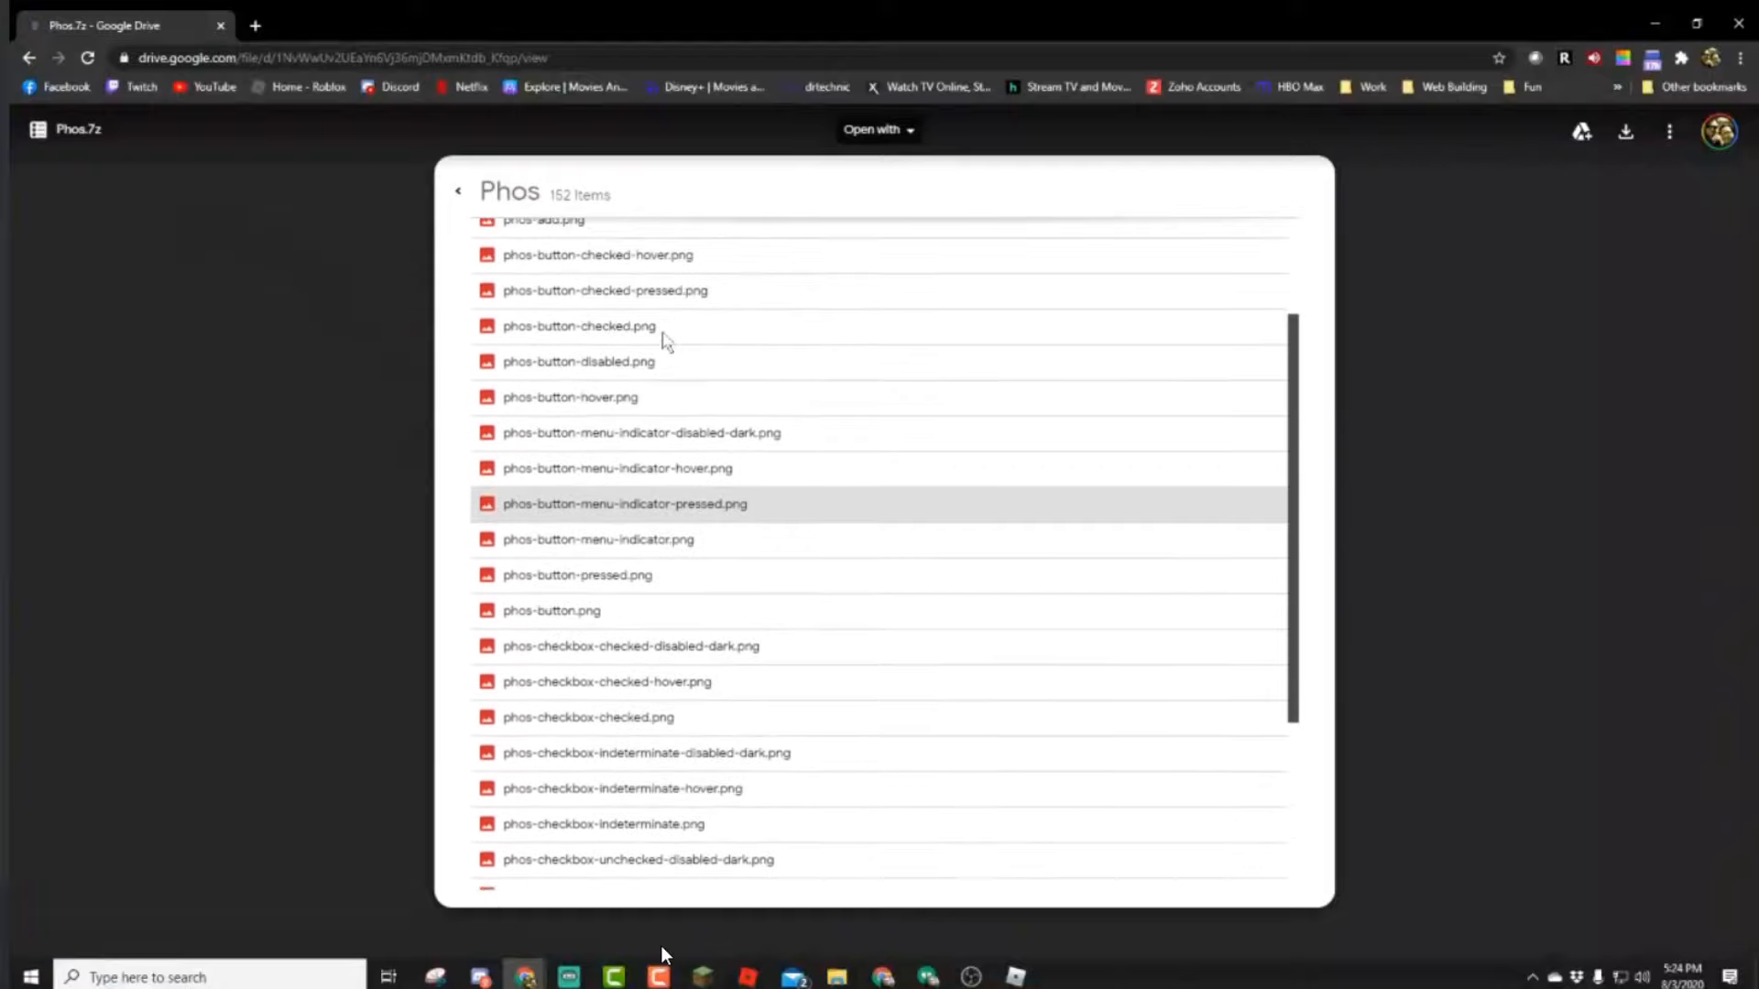
scroll(666, 341, up, 2)
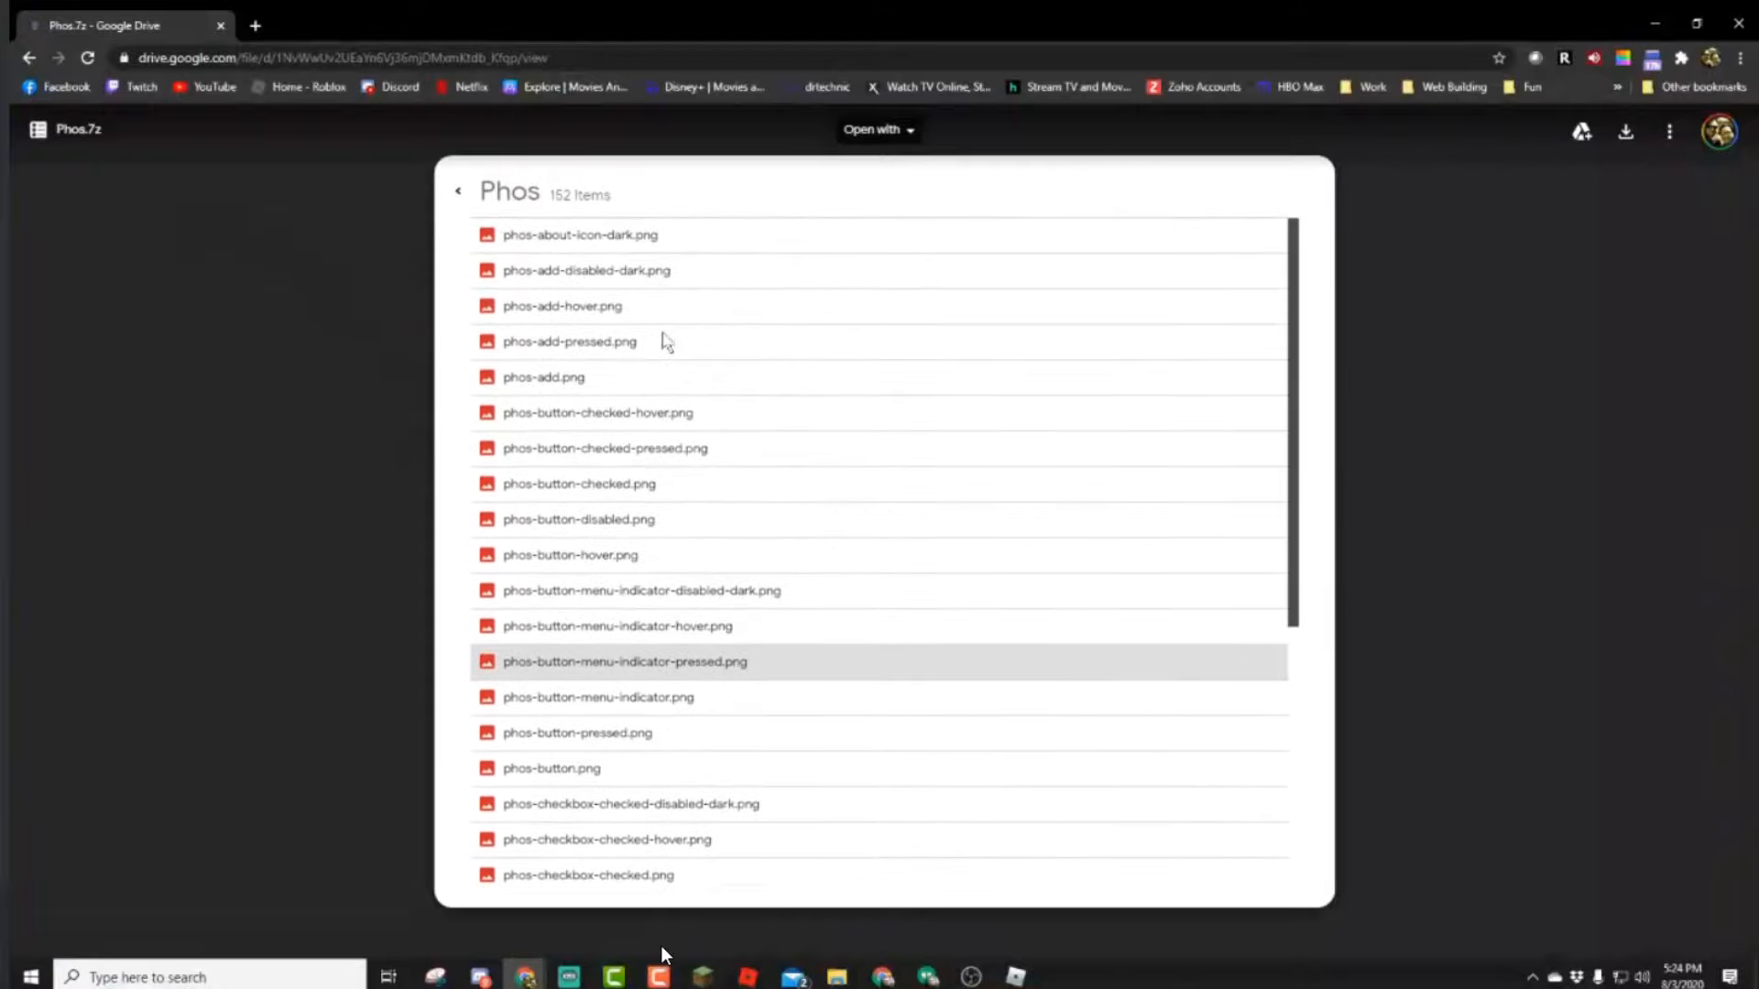
scroll(666, 340, down, 4)
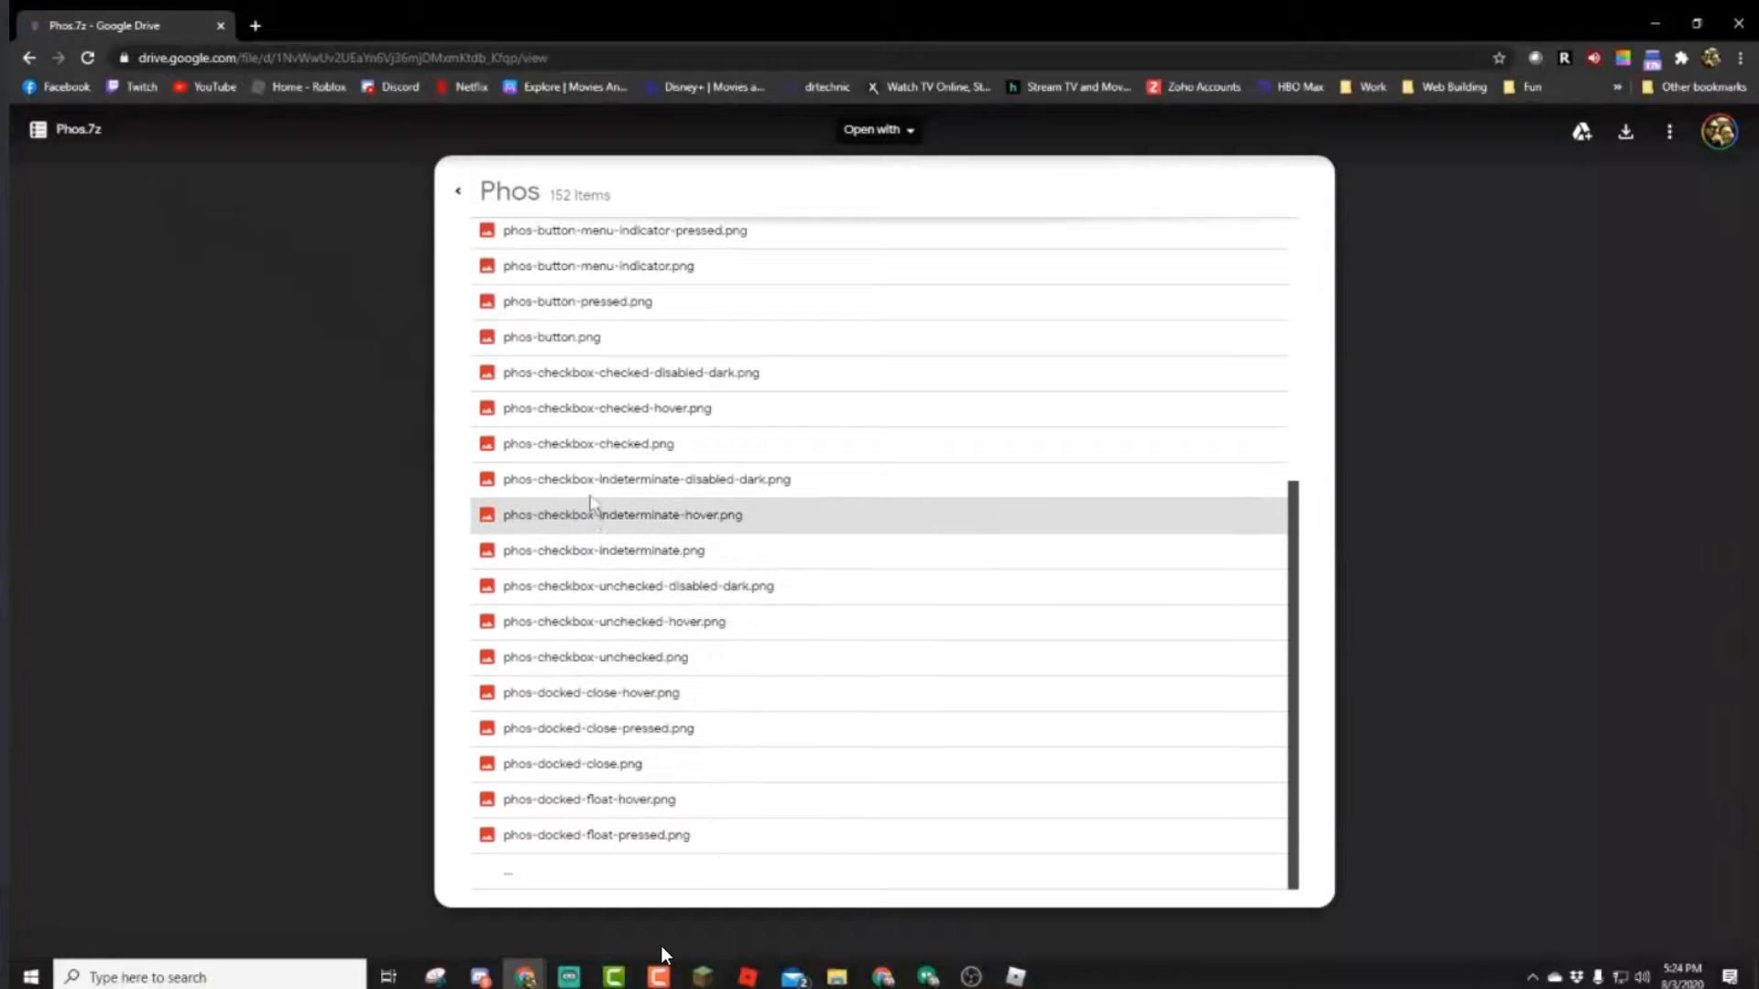
scroll(584, 348, up, 5)
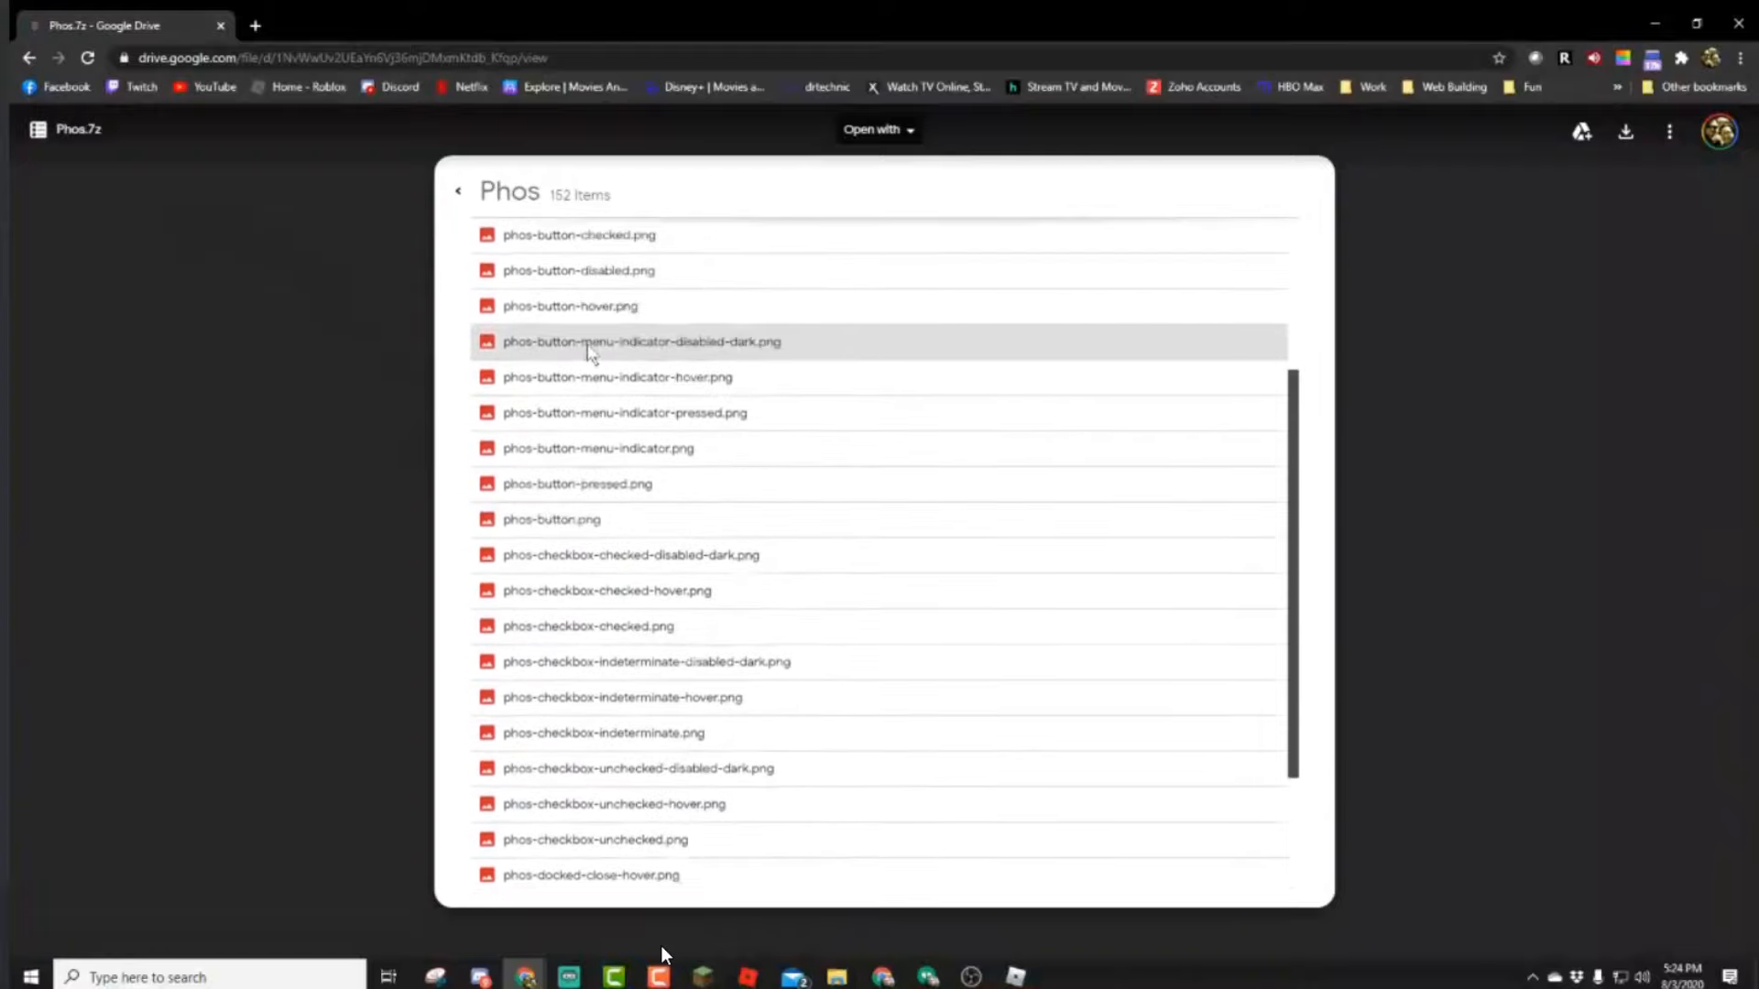
scroll(587, 355, down, 5)
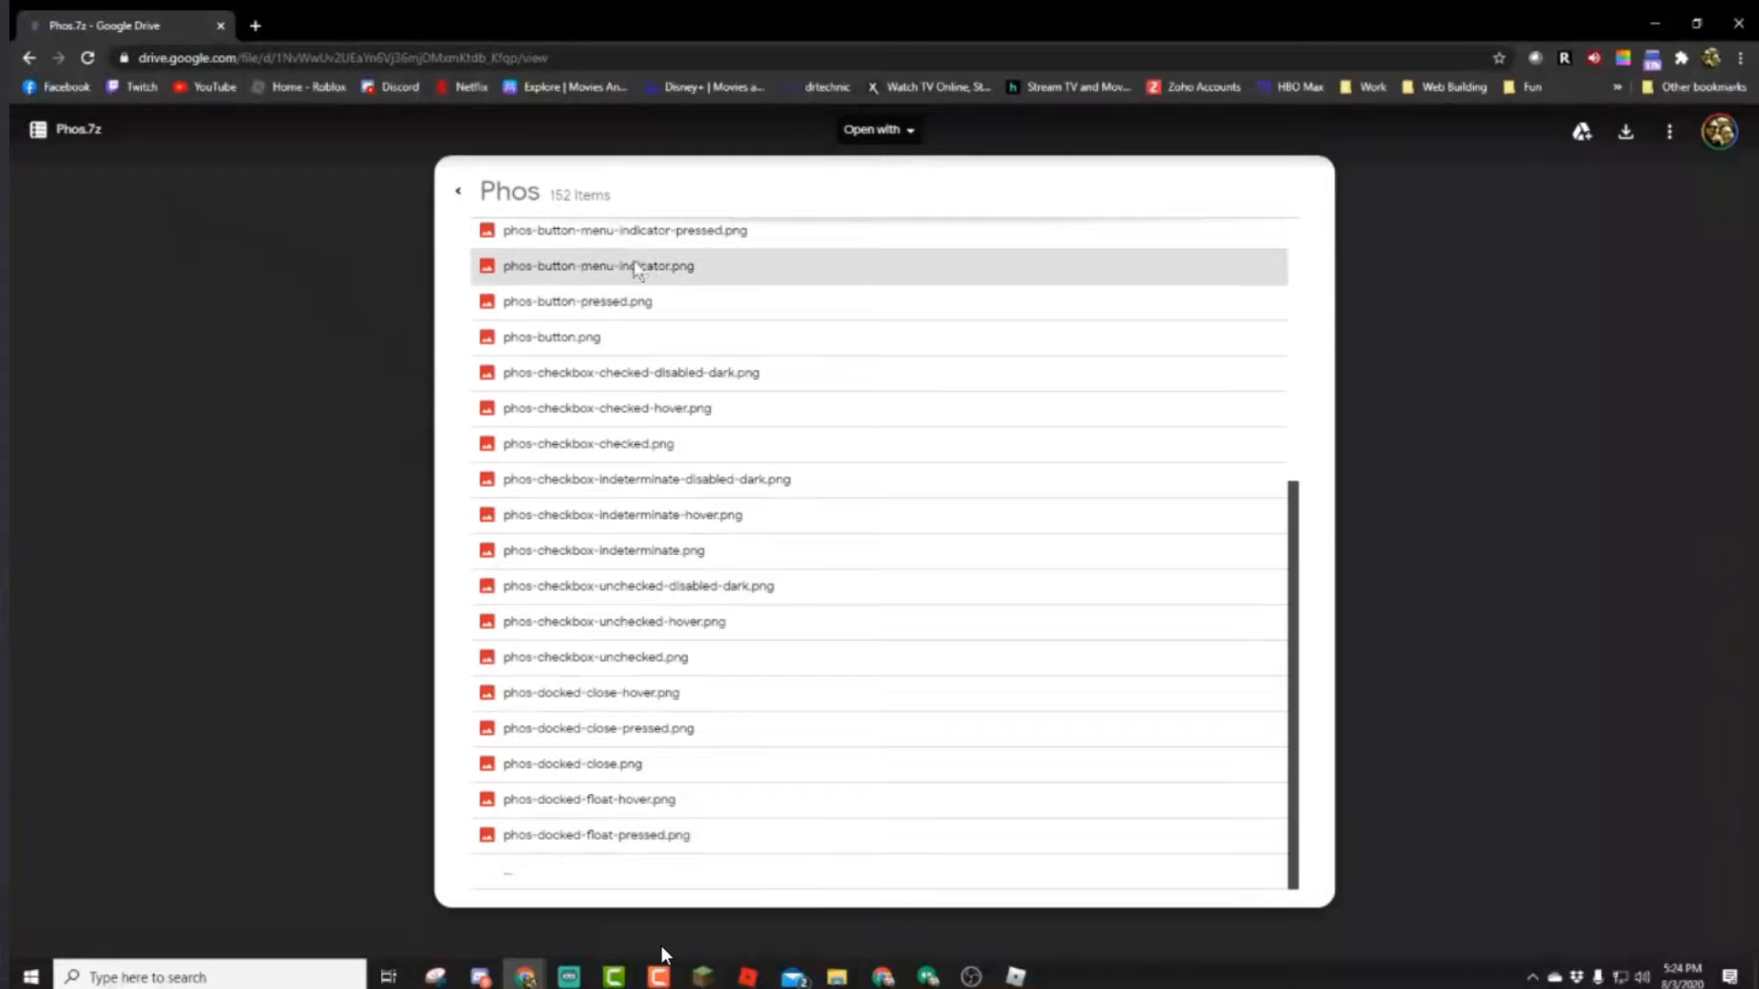
Return to the root of Phos.7z, view the Phos folder's contents once more and go back to the root.
click(454, 193)
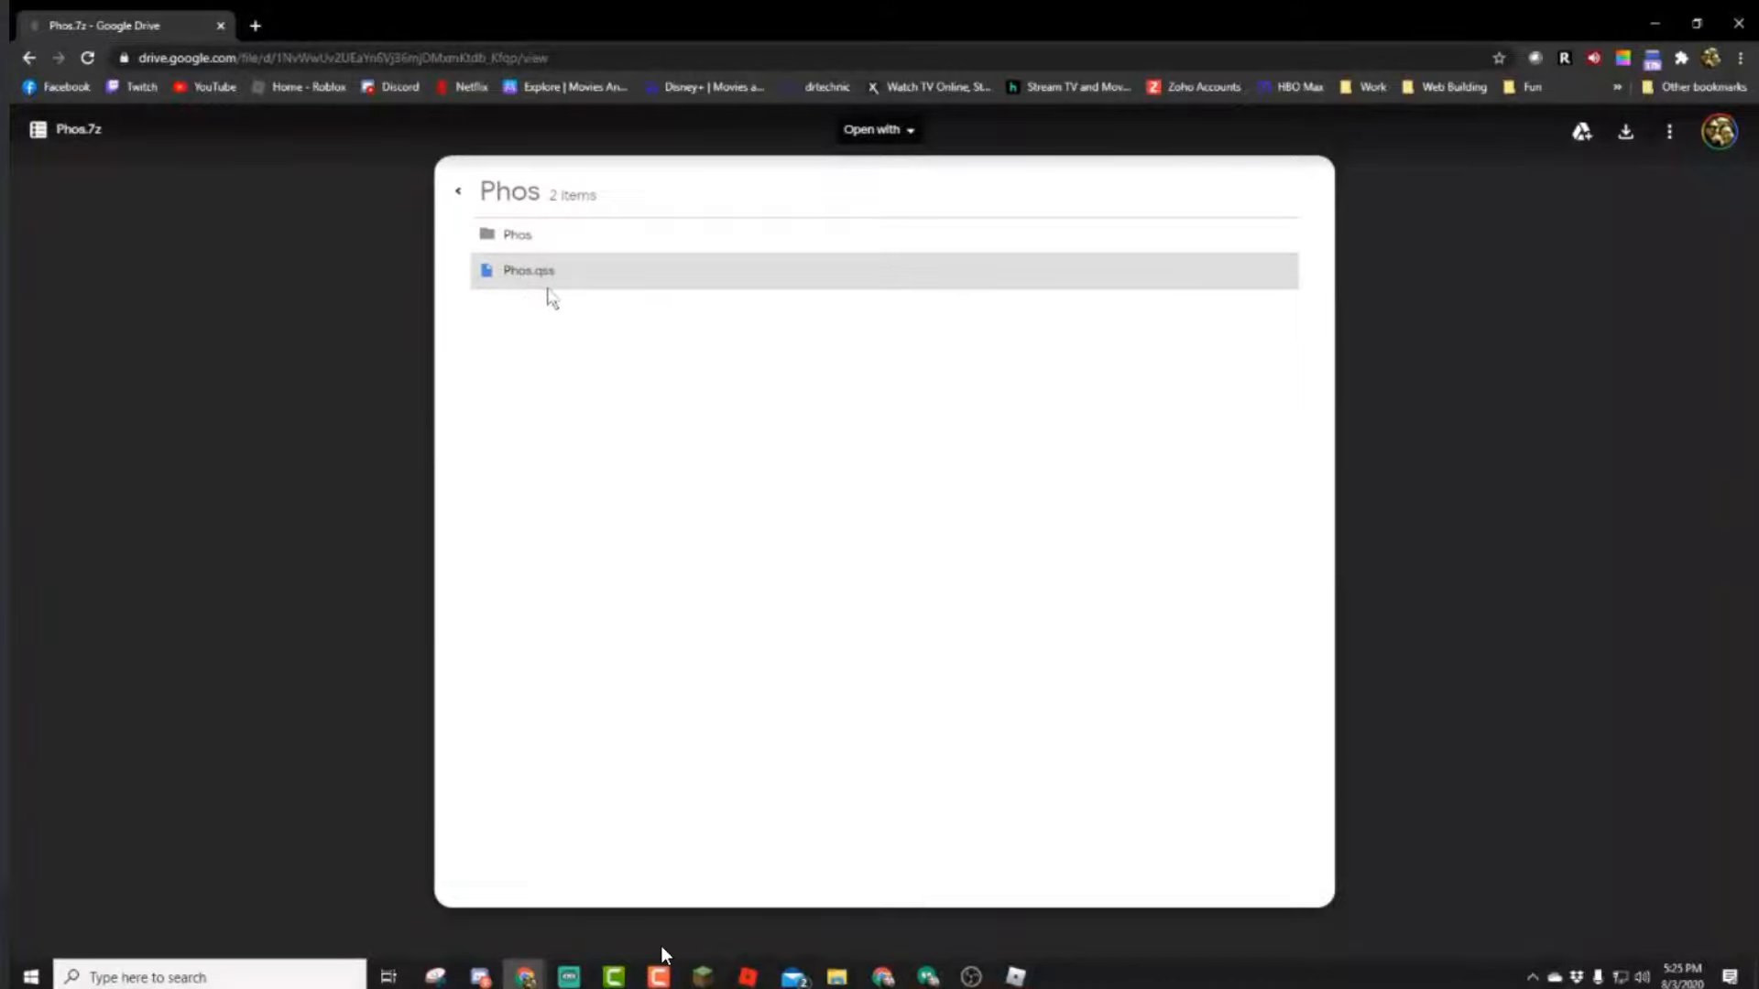
click(461, 195)
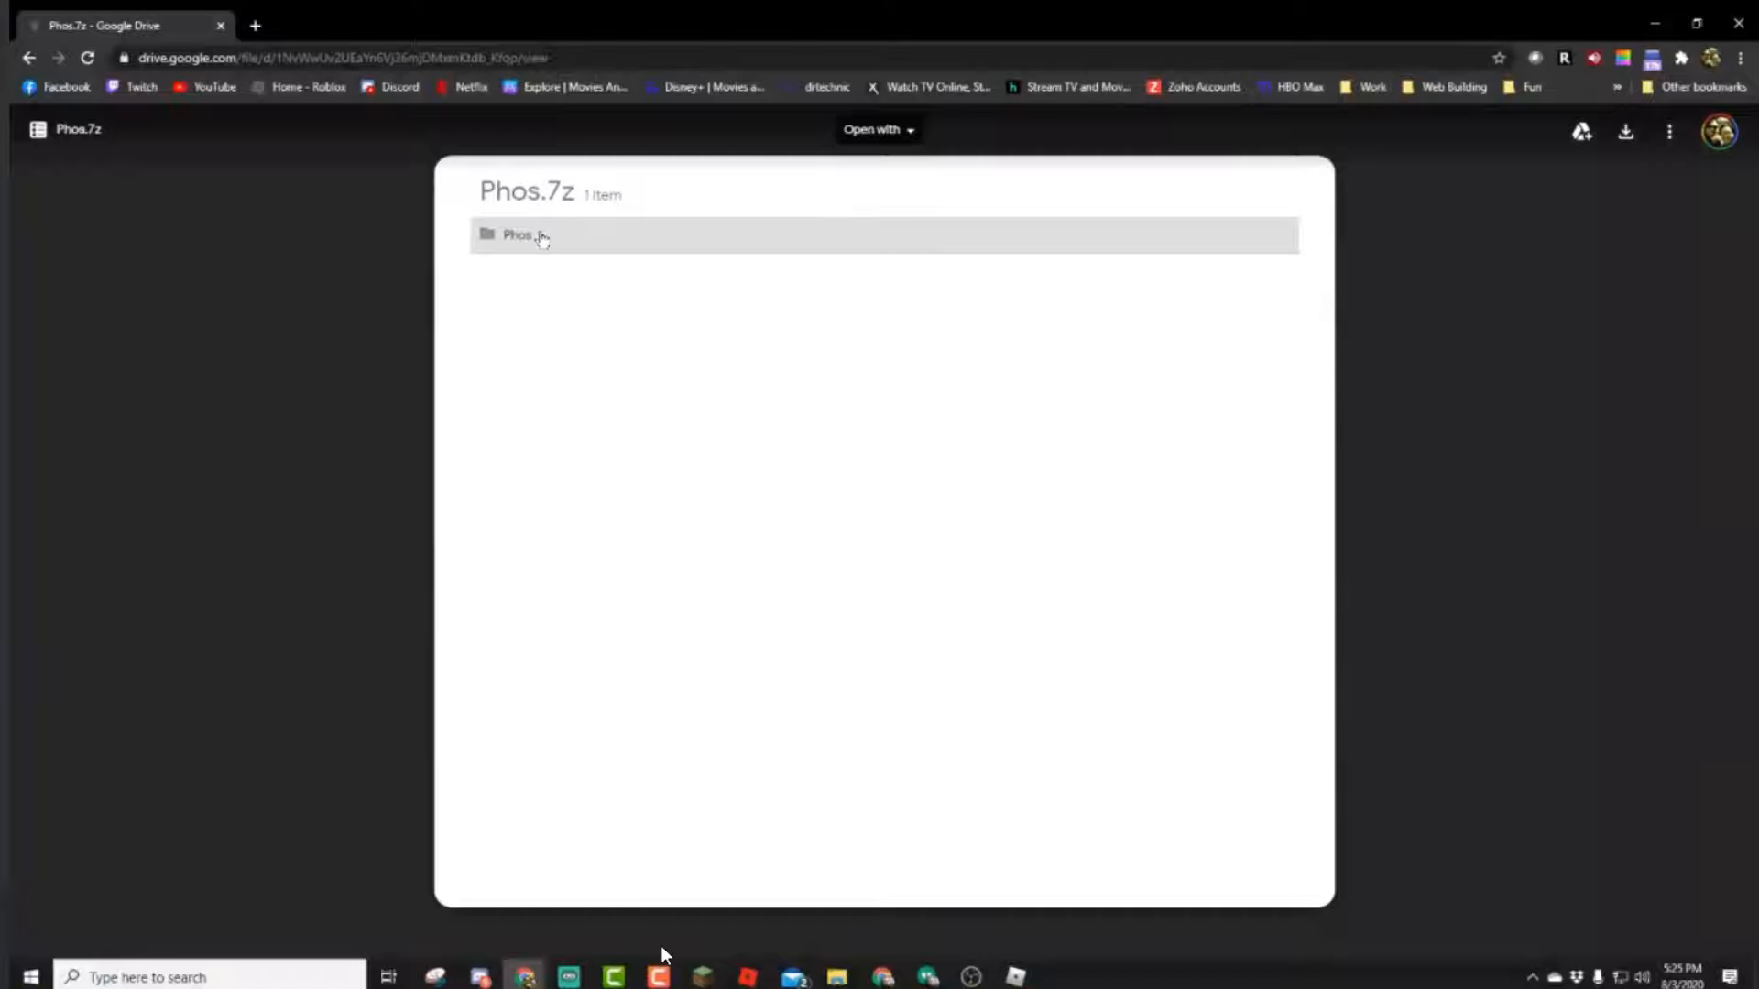
click(831, 238)
click(595, 245)
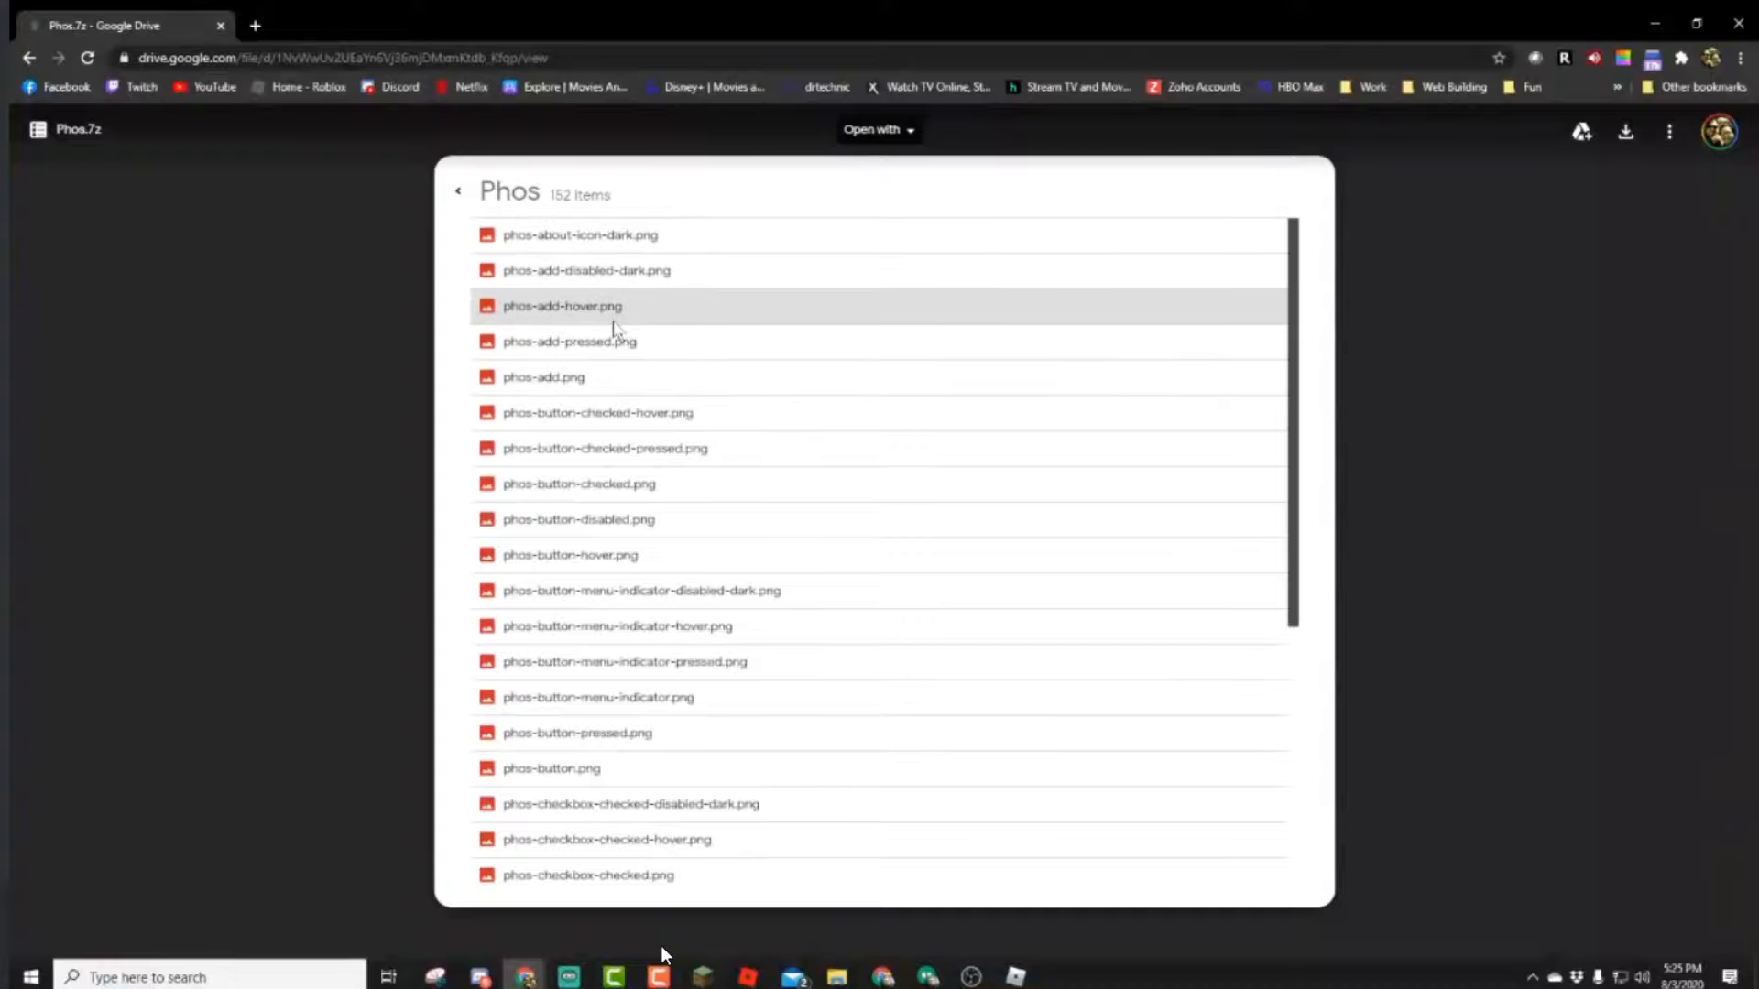
scroll(652, 316, down, 5)
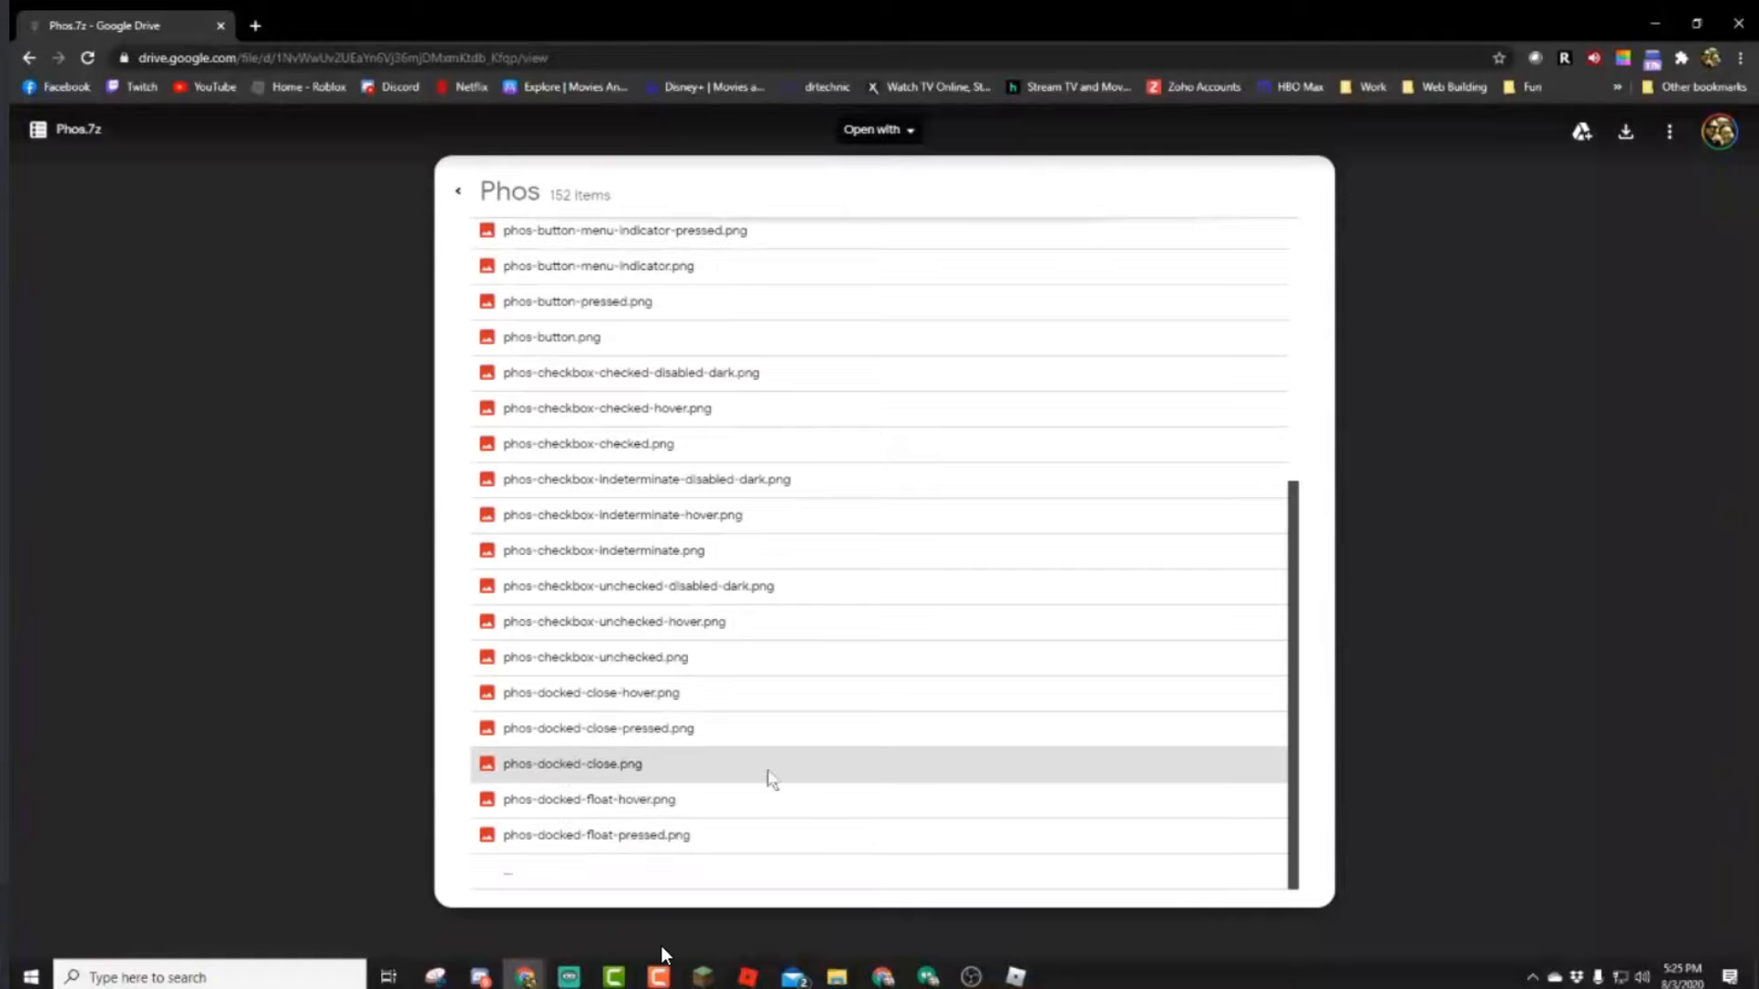
click(457, 190)
click(457, 190)
double_click(464, 205)
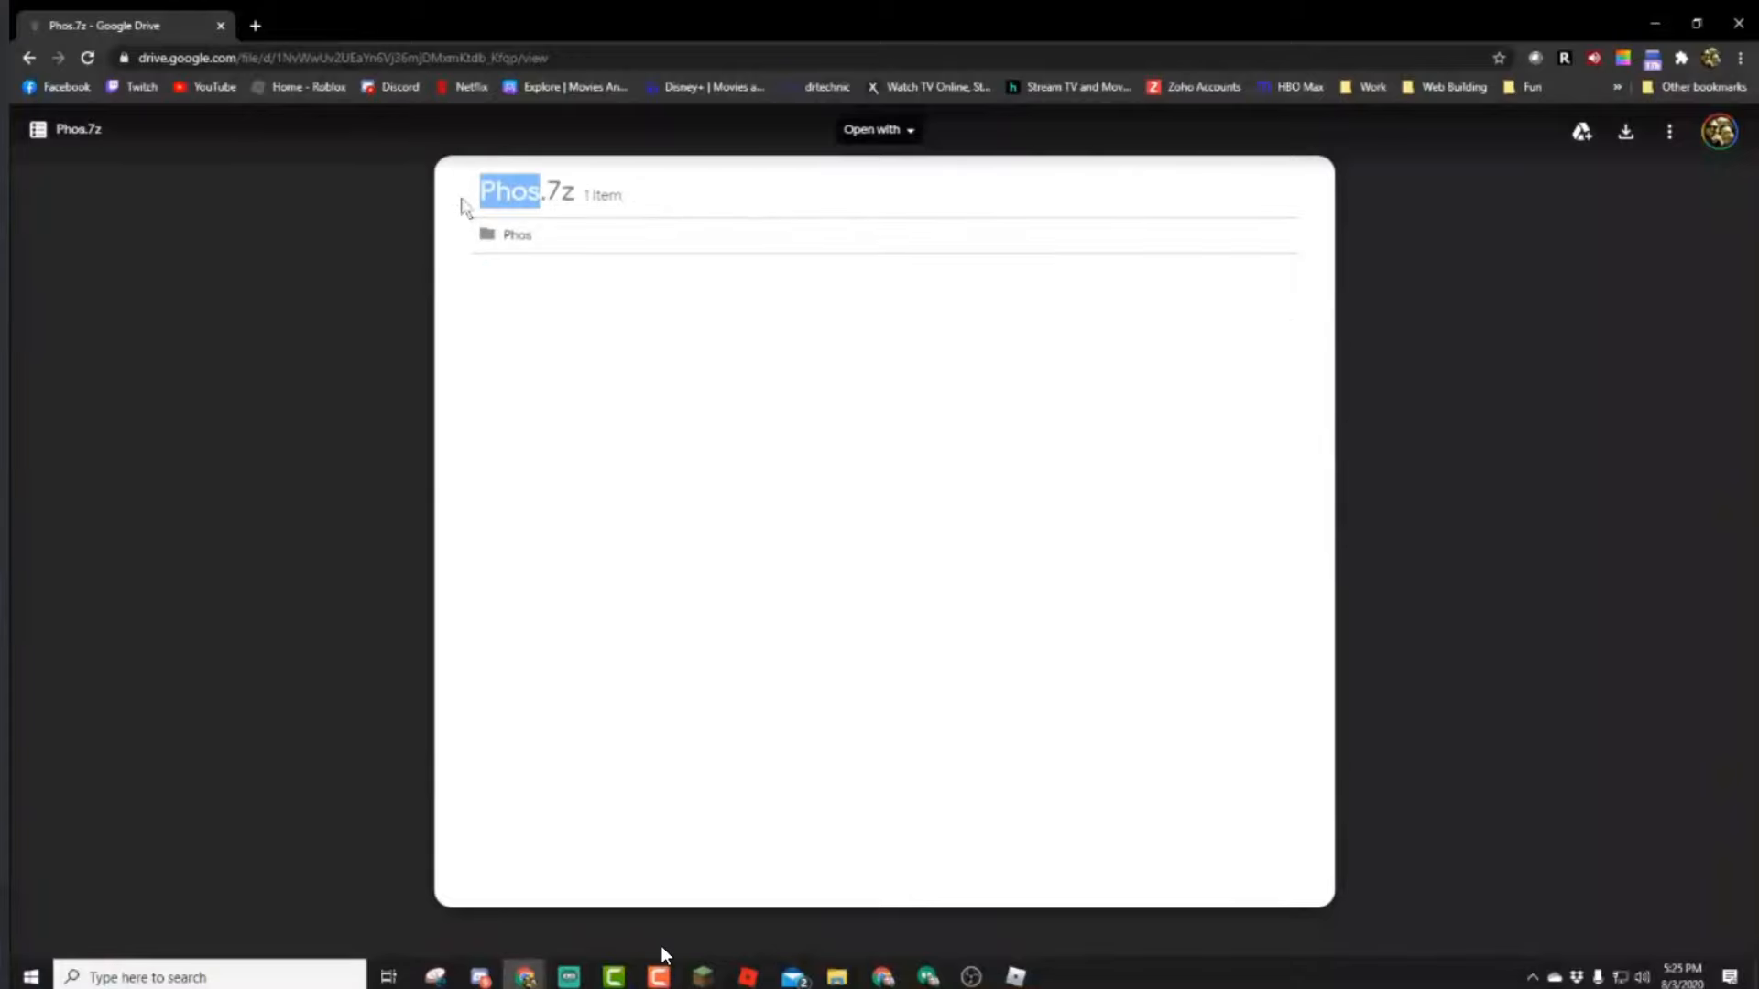
click(557, 194)
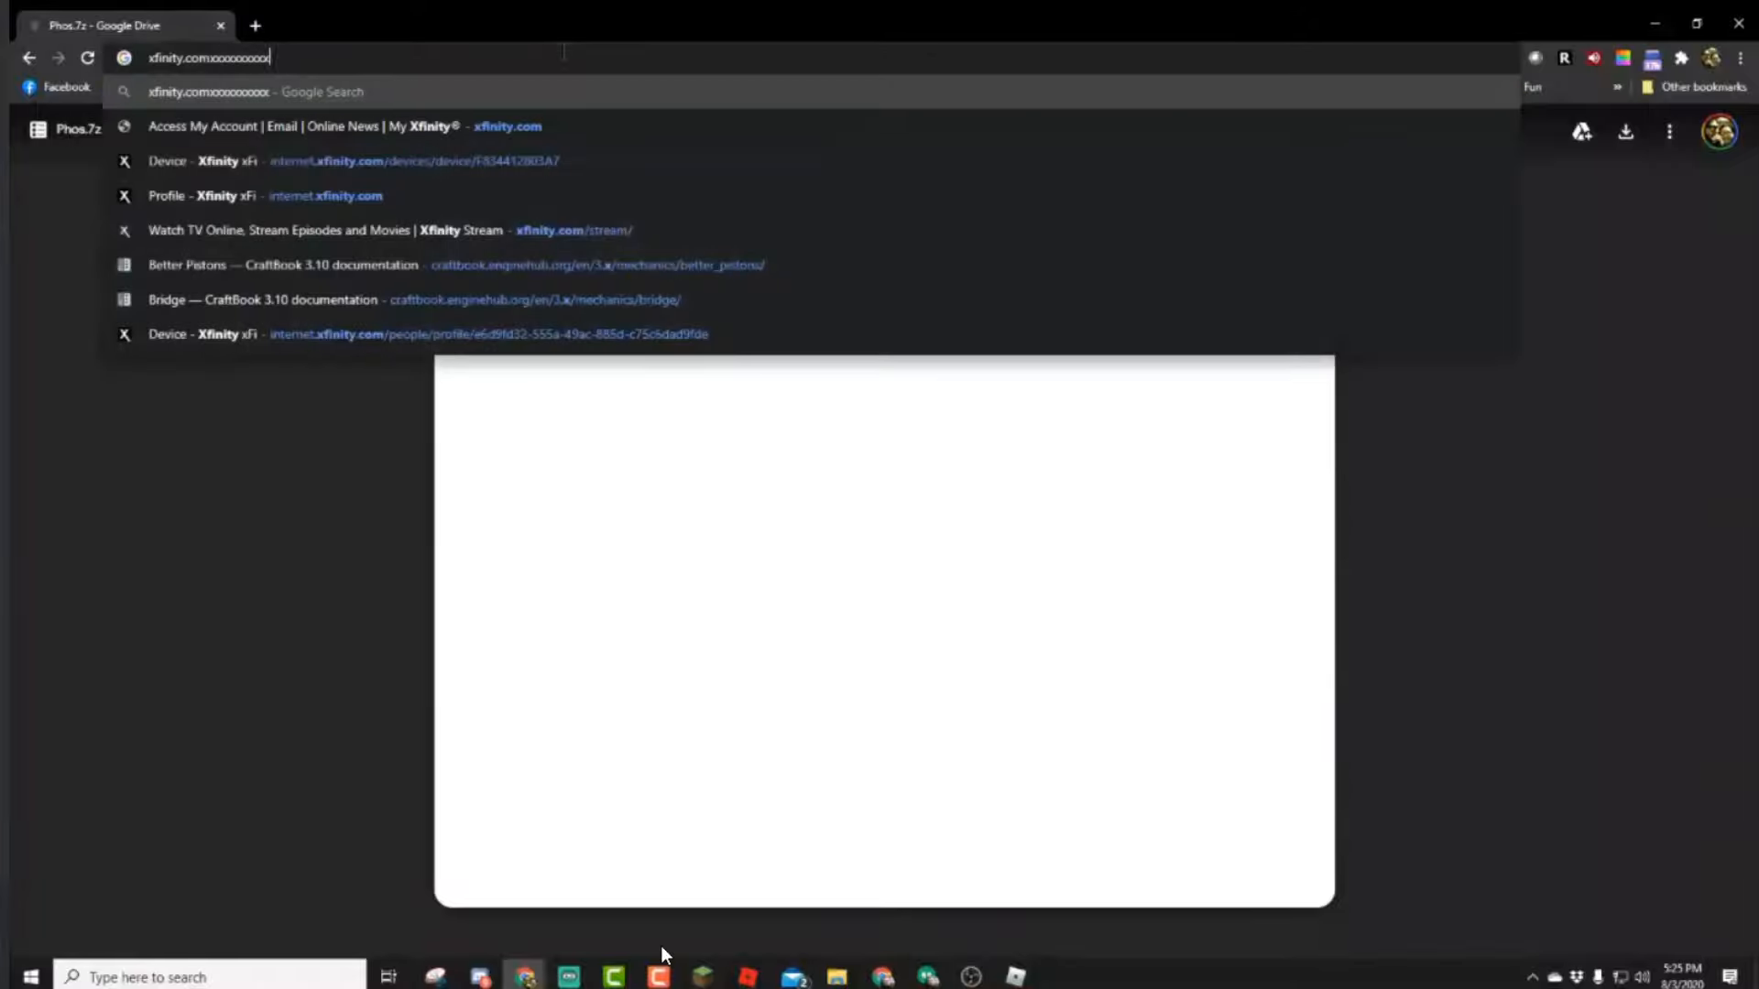
text(xxxxxxxxxxxxx)
key(ctrl+BackSpace)
text(xfinity.x)
Search the web for "obs studio themes" and look through the first page of results.
key(ctrl+a)
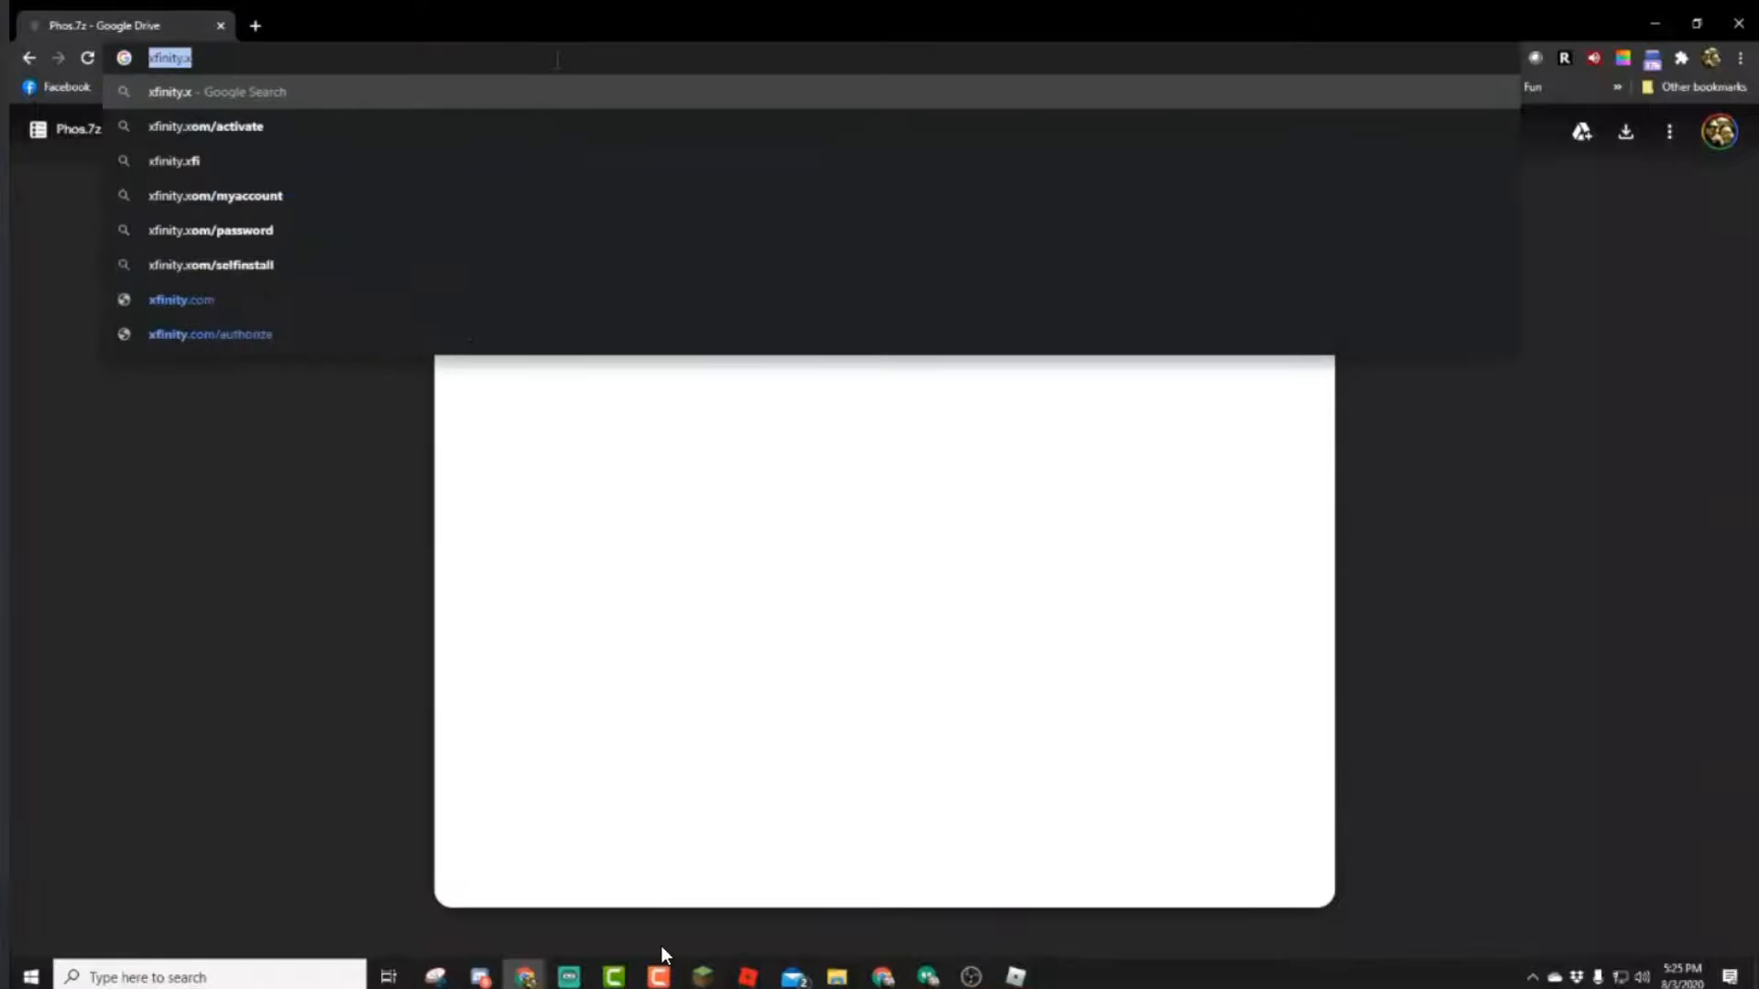
text(obs)
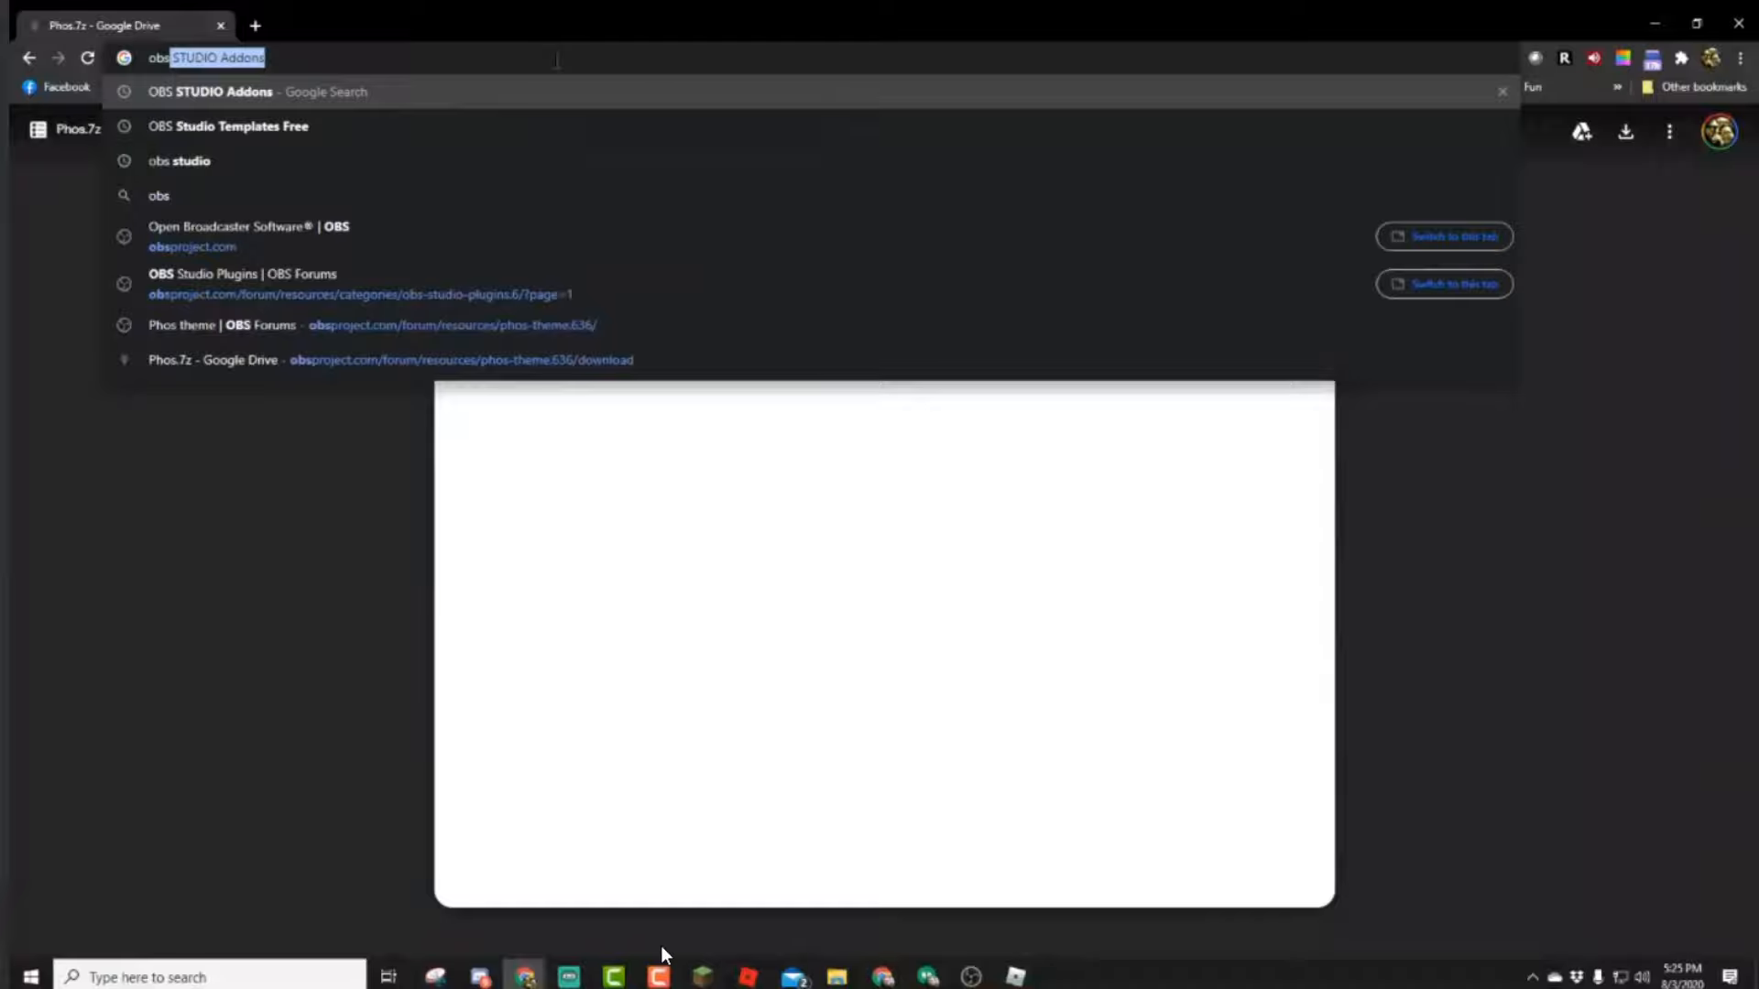
text( studio t)
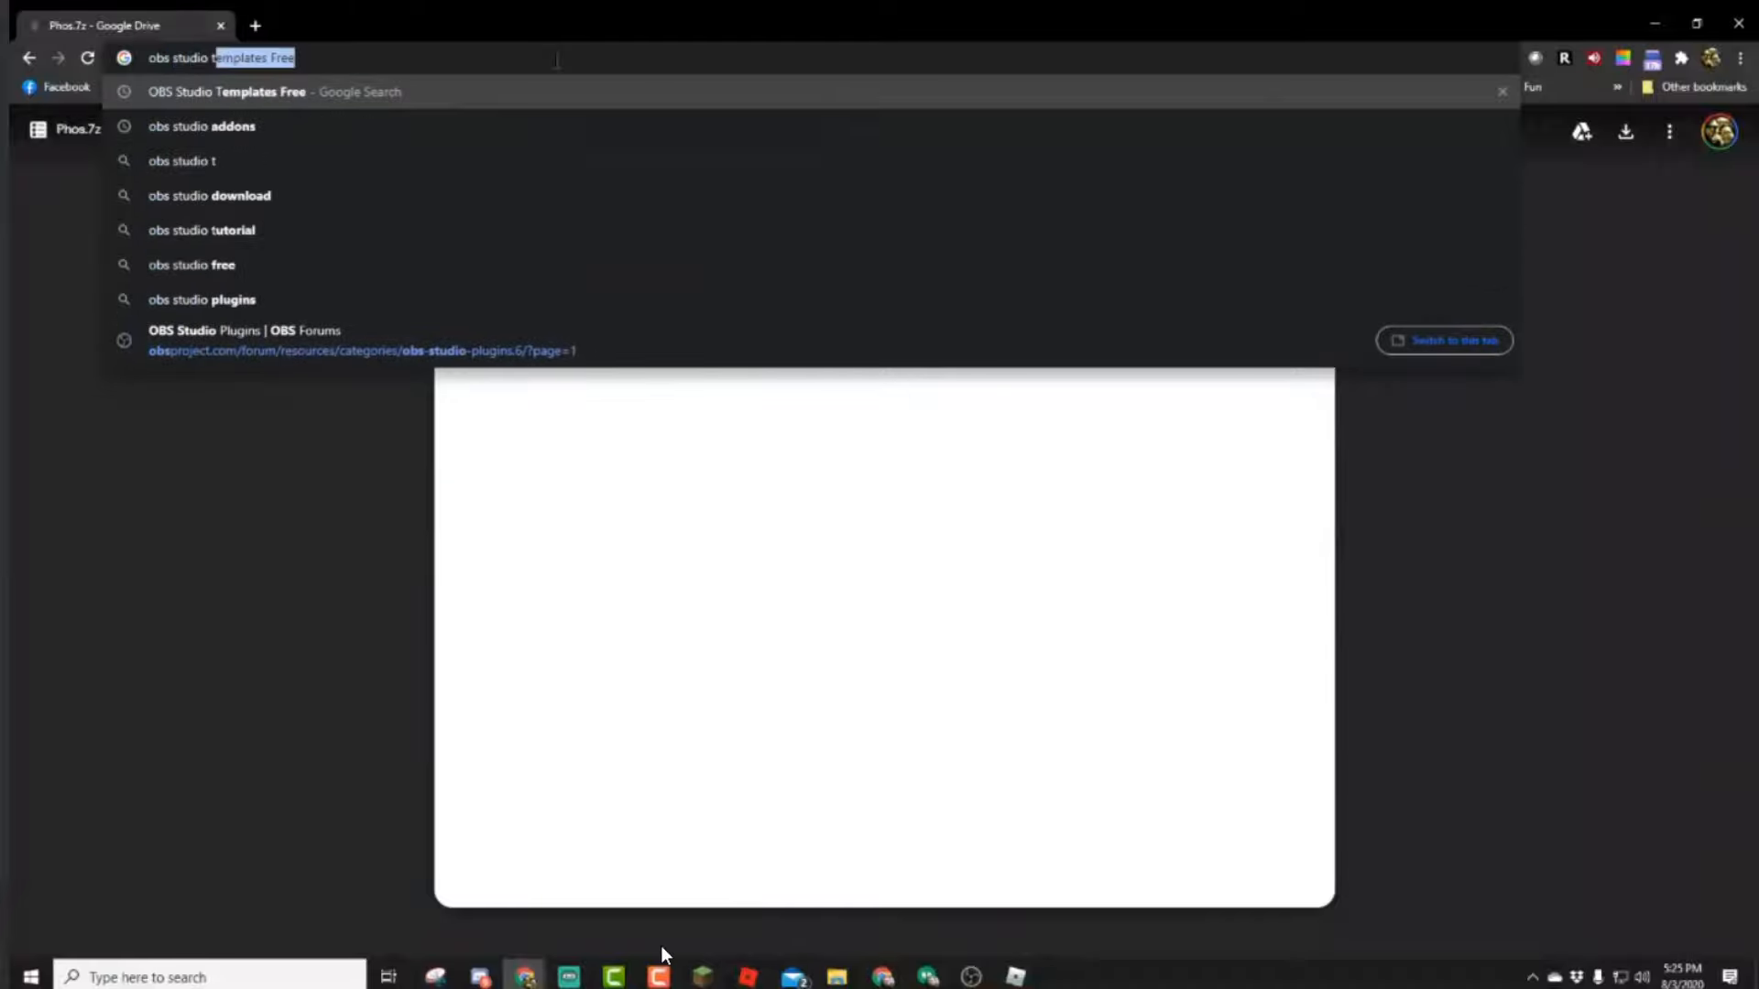
text(hemes)
key(Return)
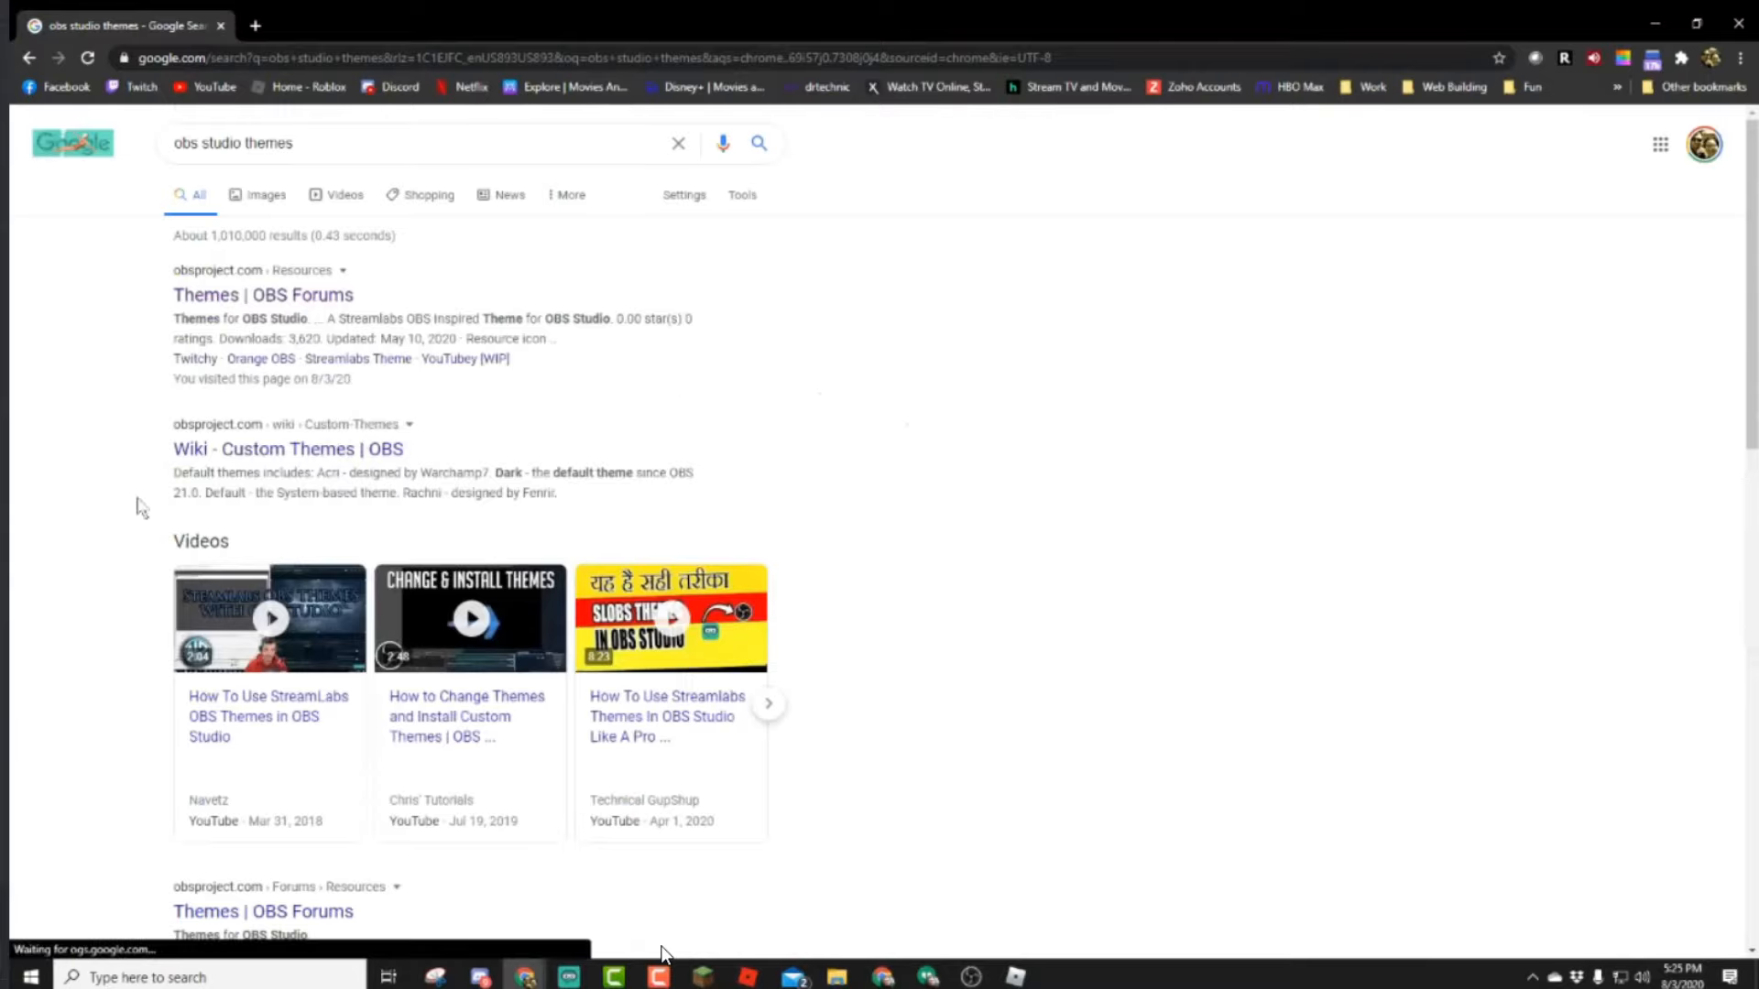
scroll(140, 508, down, 7)
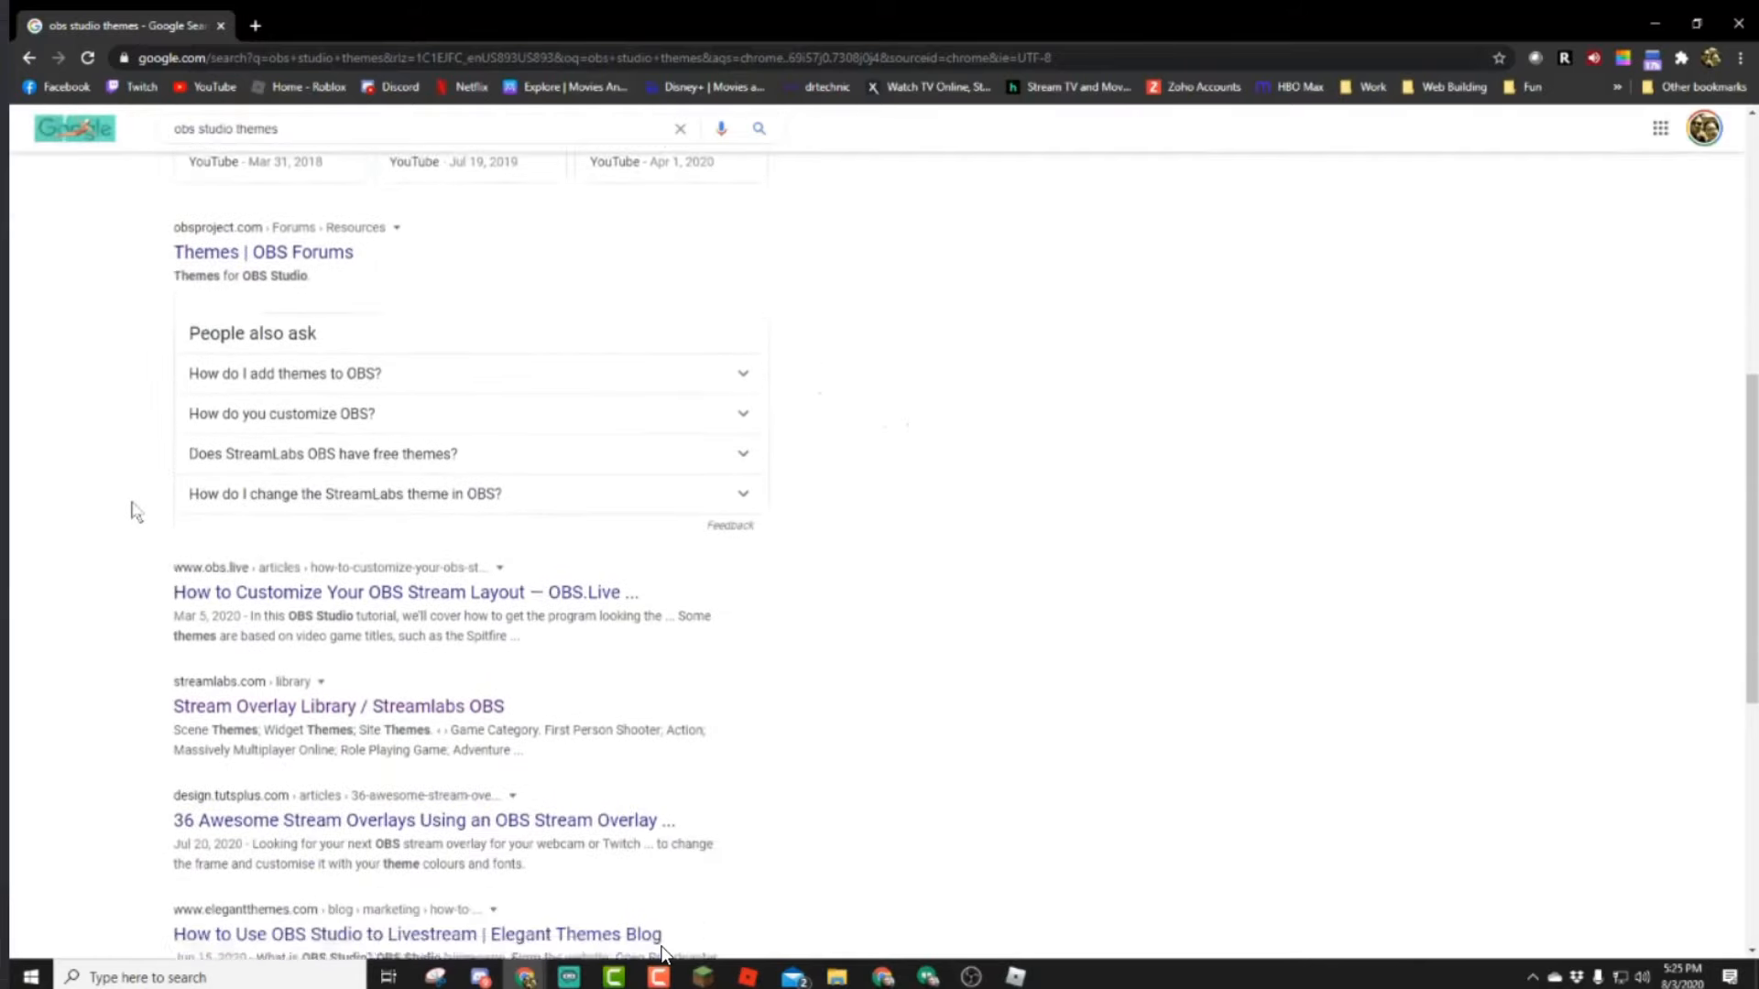
scroll(136, 511, down, 7)
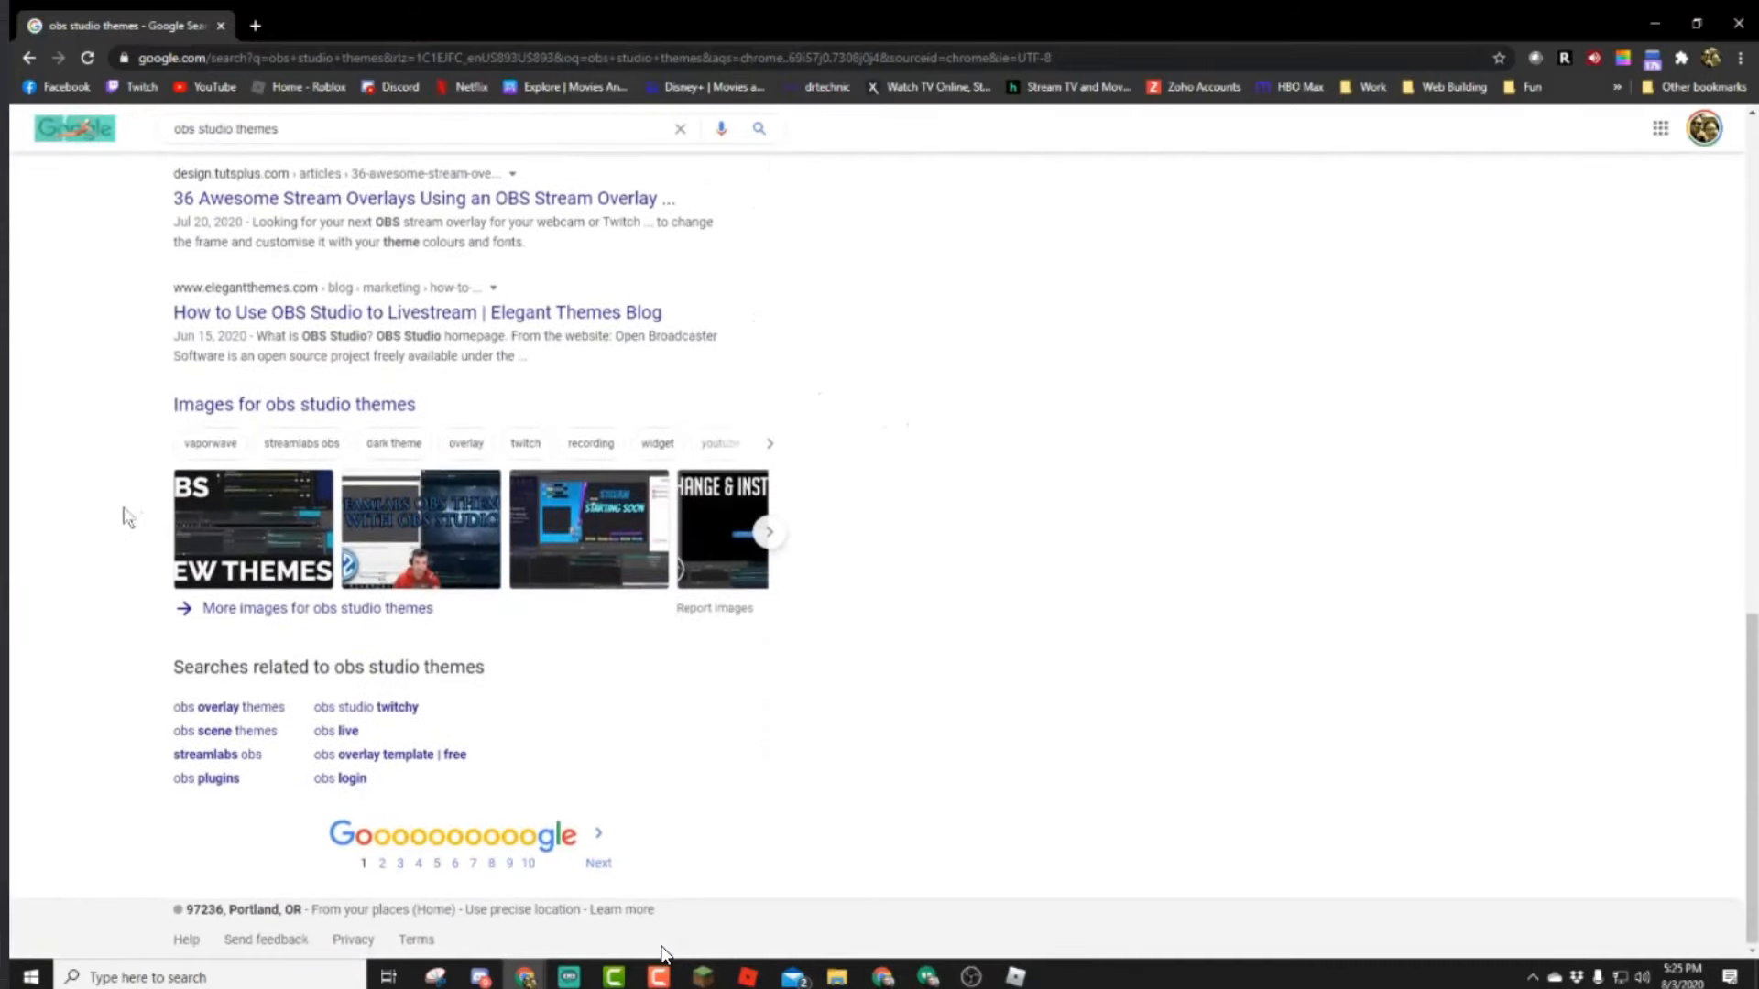
scroll(124, 513, up, 1)
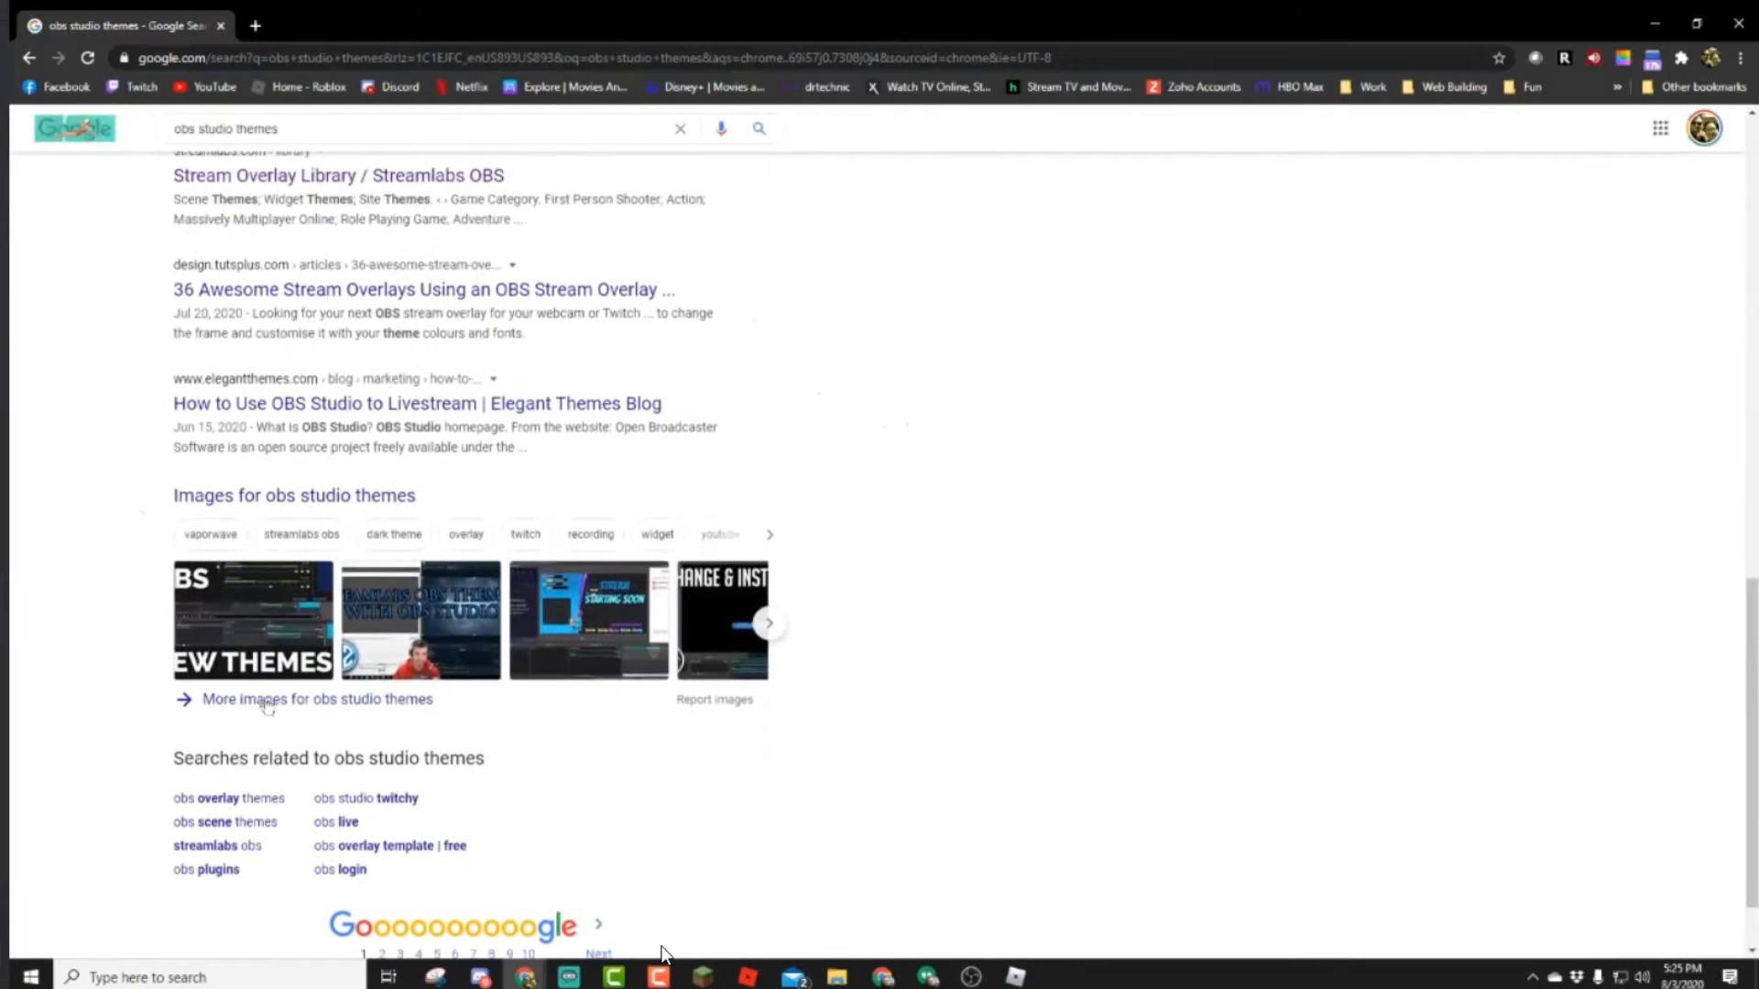
scroll(92, 599, up, 8)
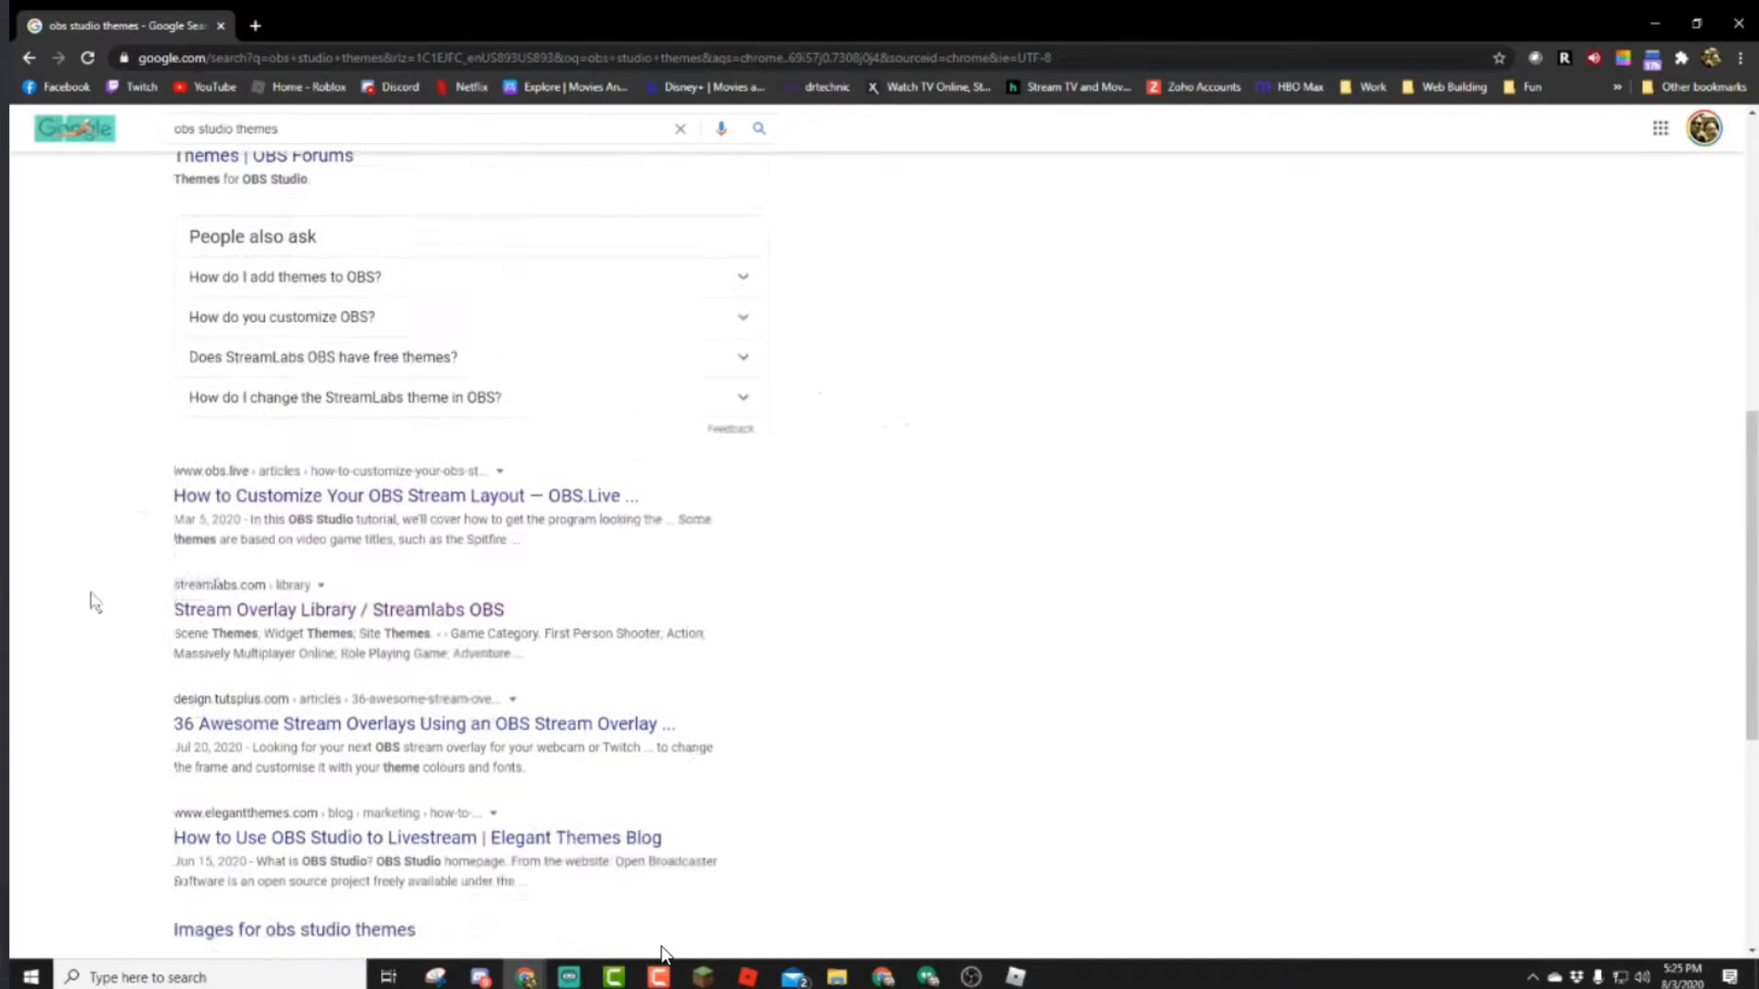
scroll(94, 602, up, 5)
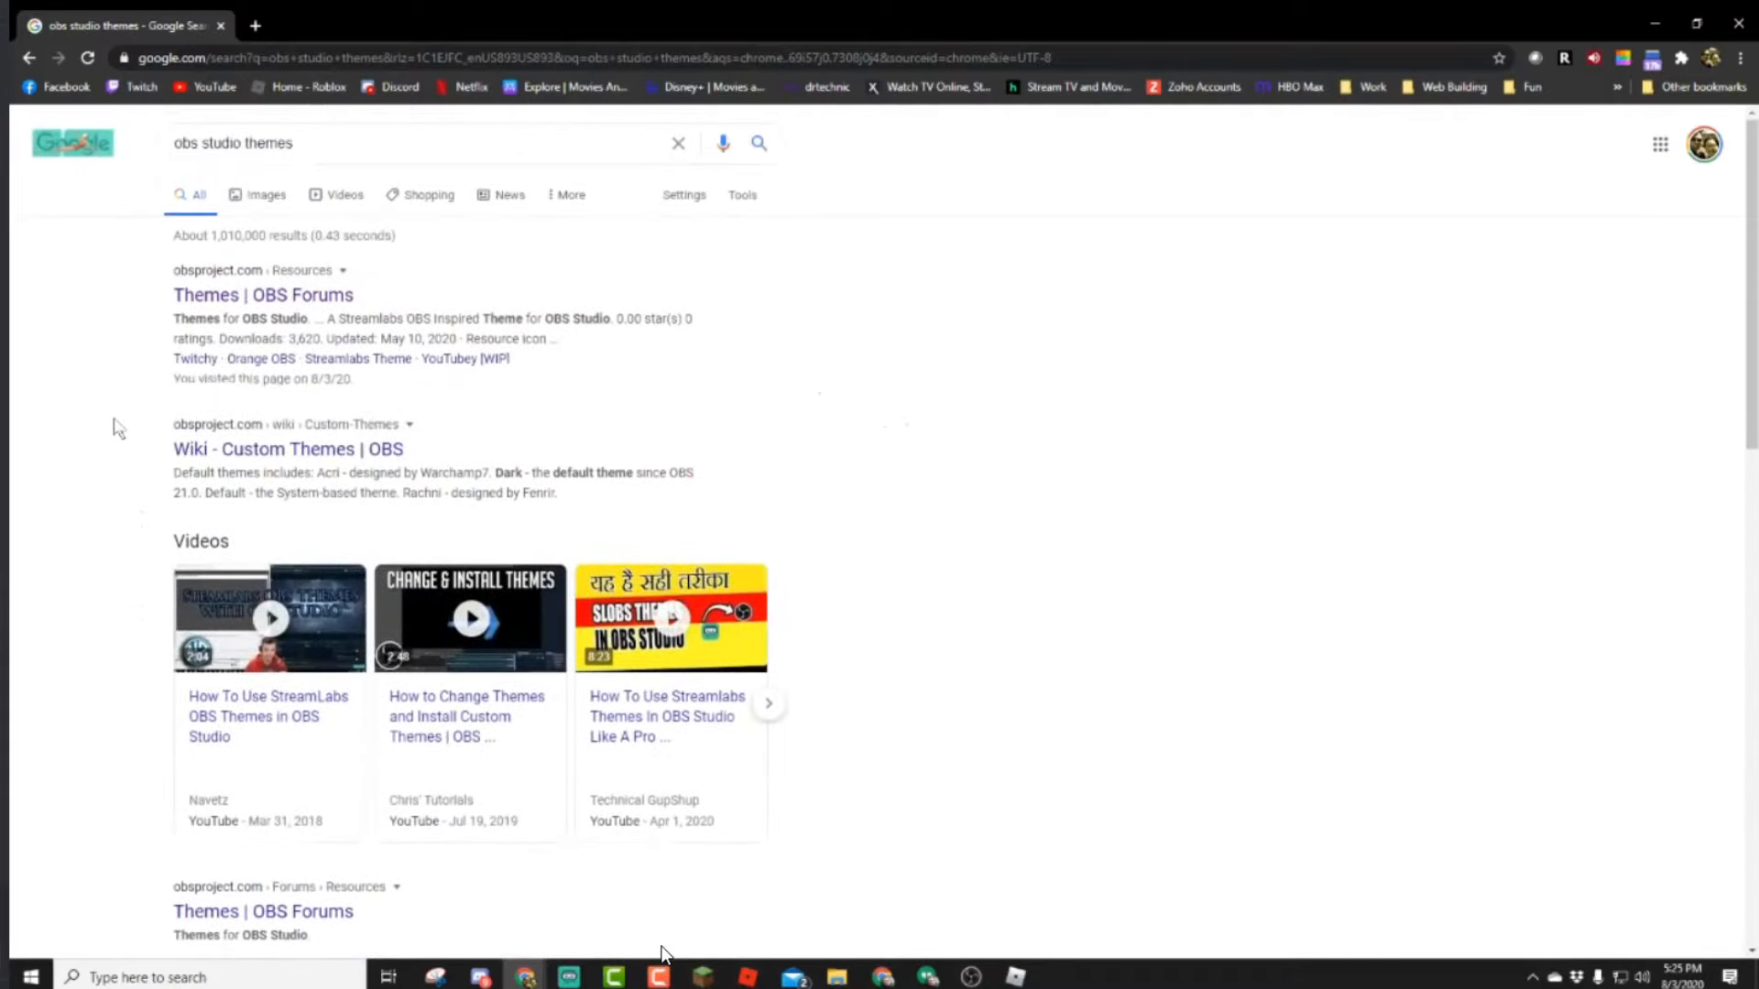
Close the search results tab, switch back to OBS Studio and add a new image source named "Space Filler".
click(220, 26)
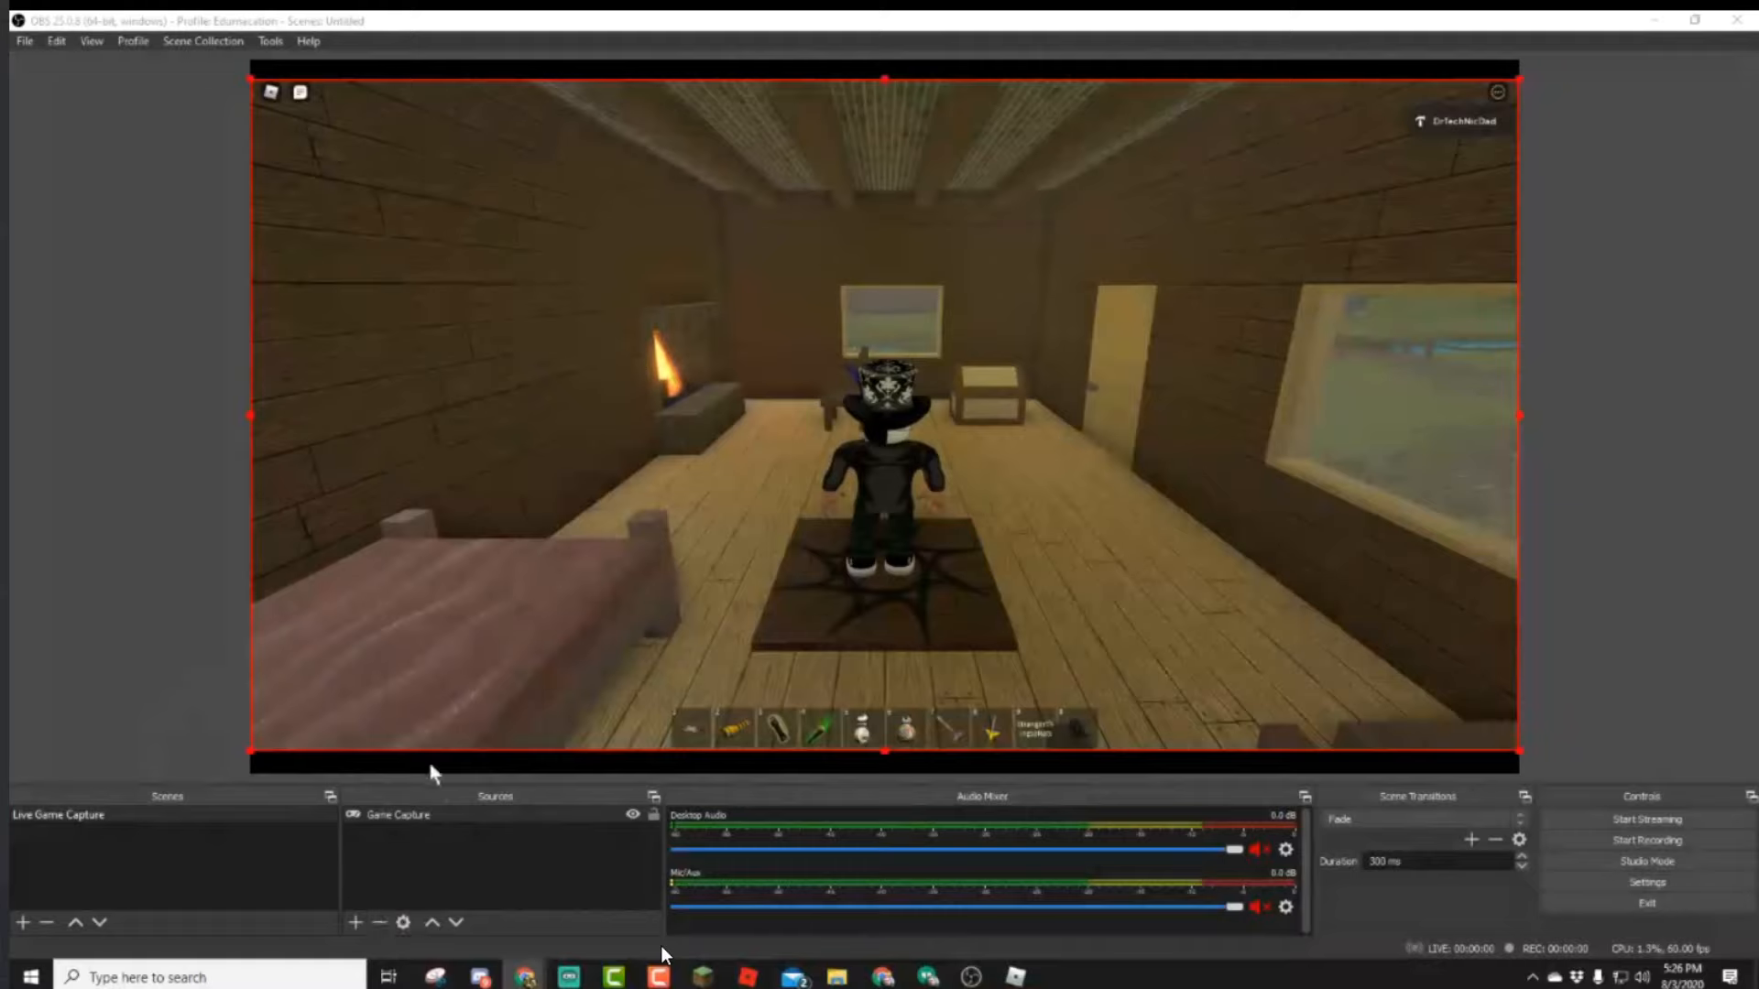
click(353, 923)
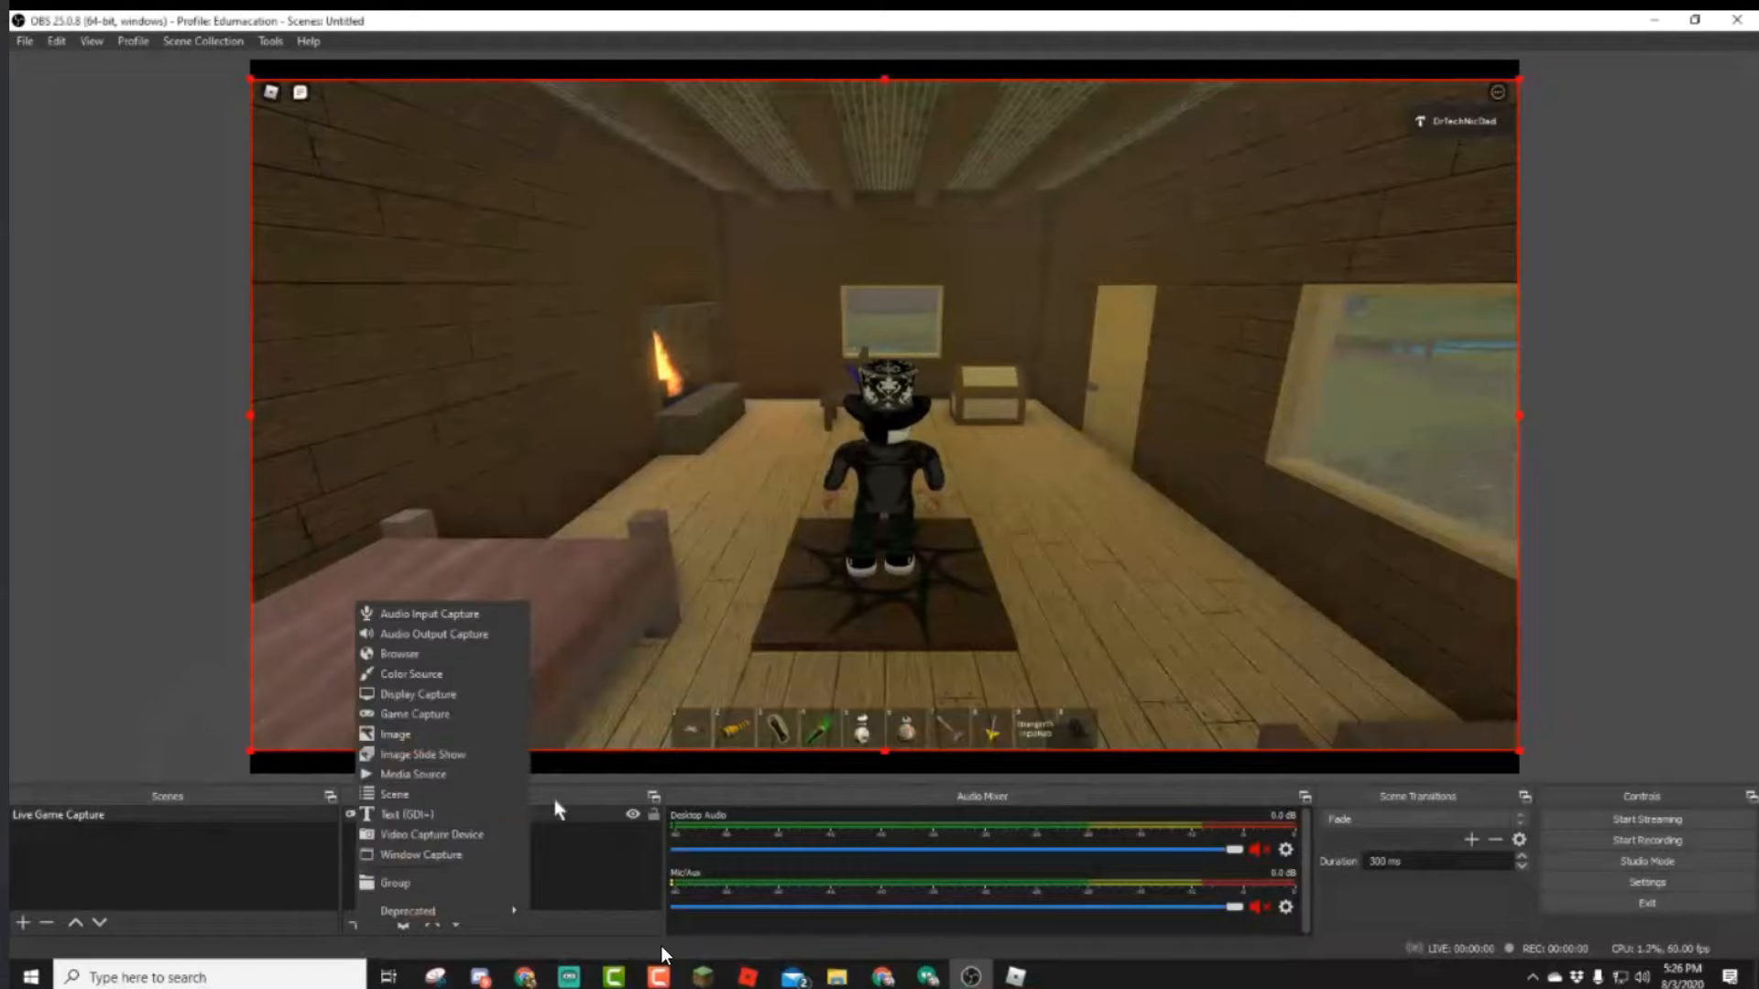
click(447, 734)
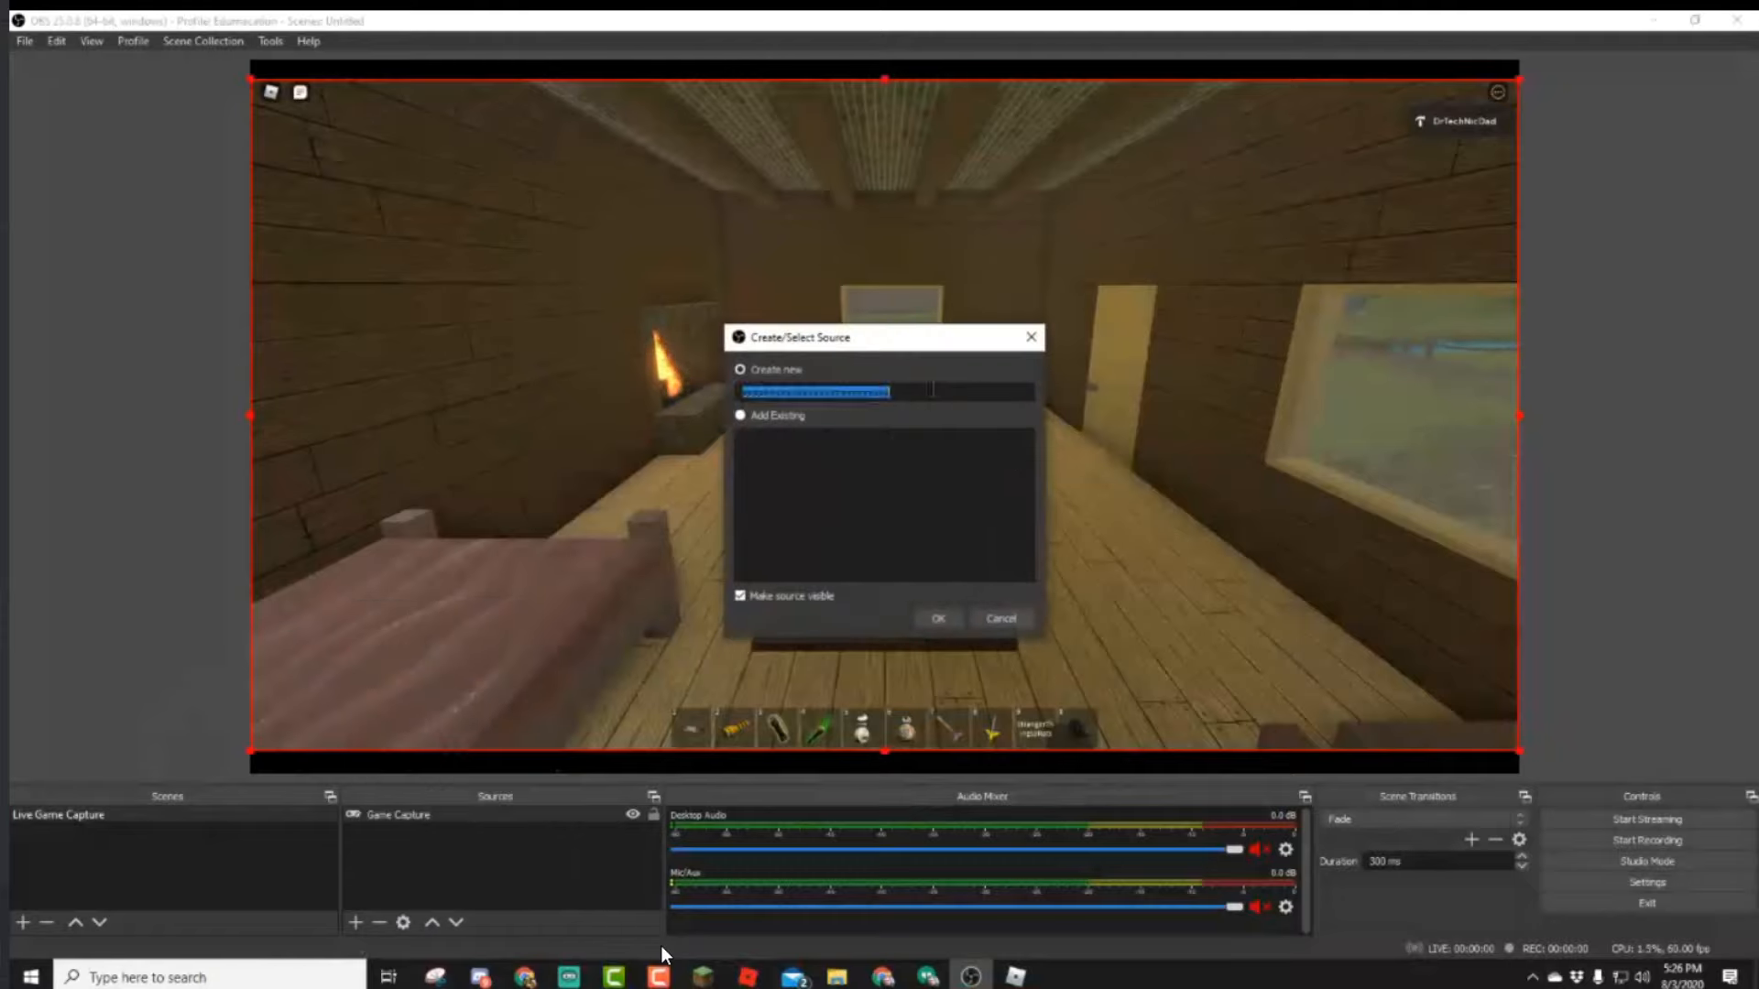
text(Space Filler)
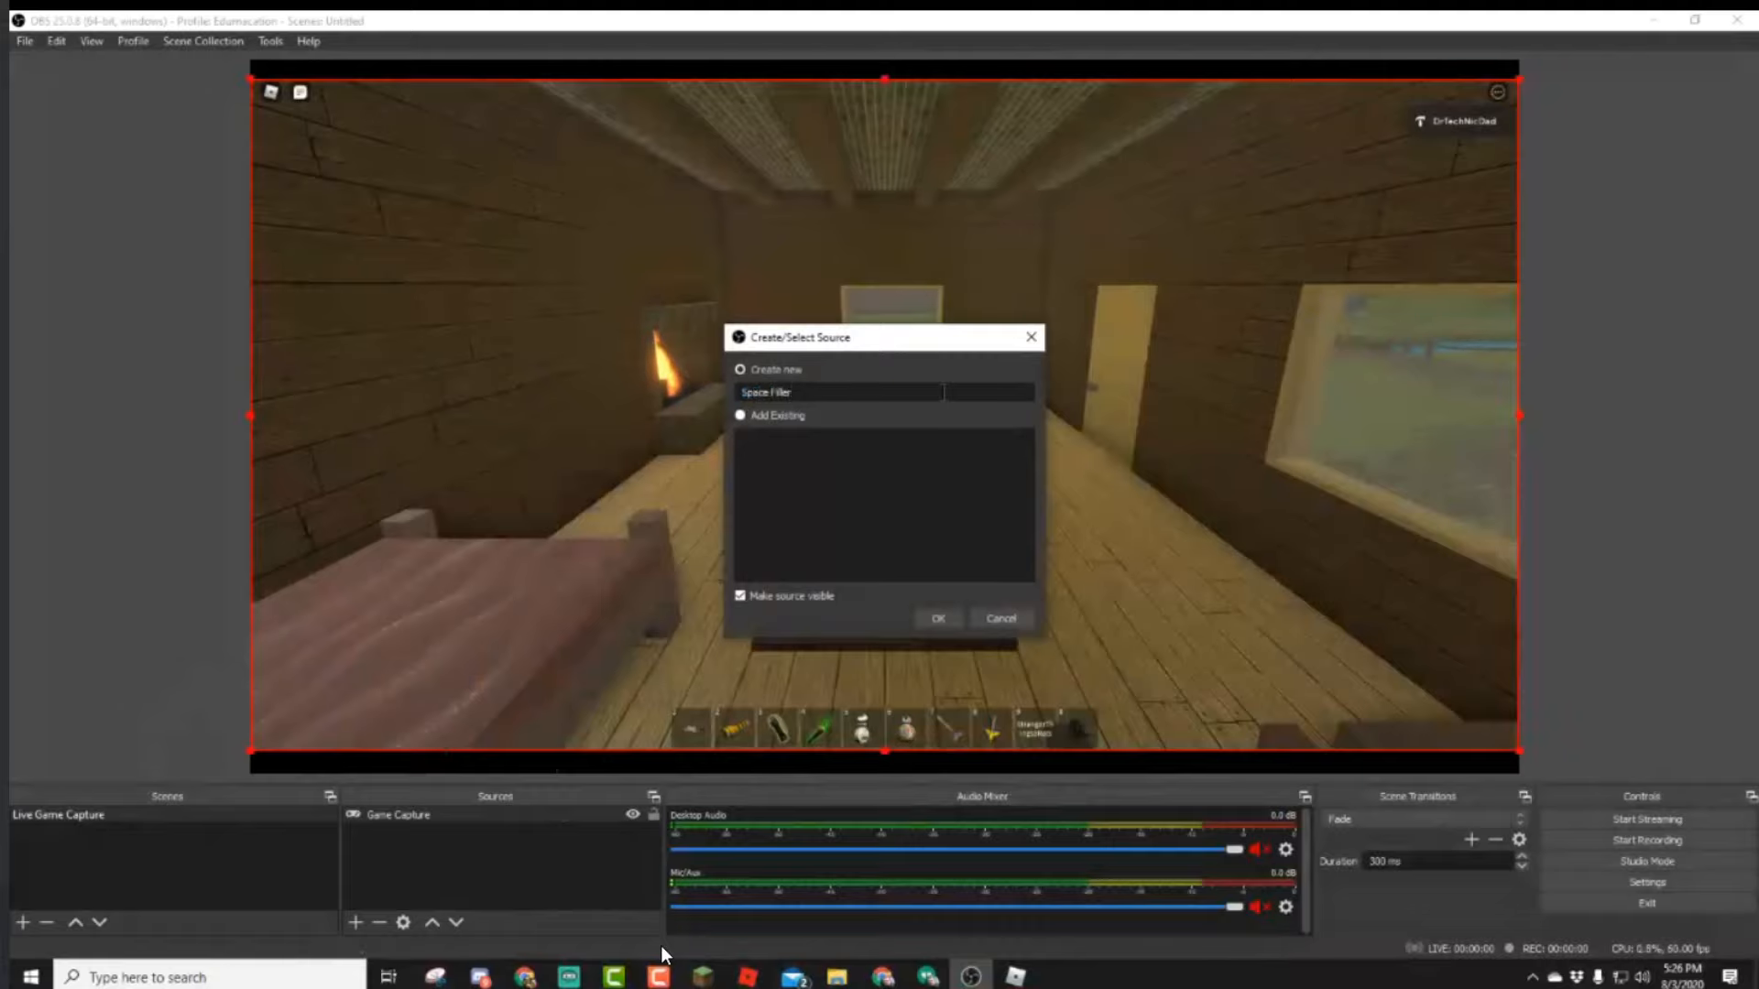
click(949, 619)
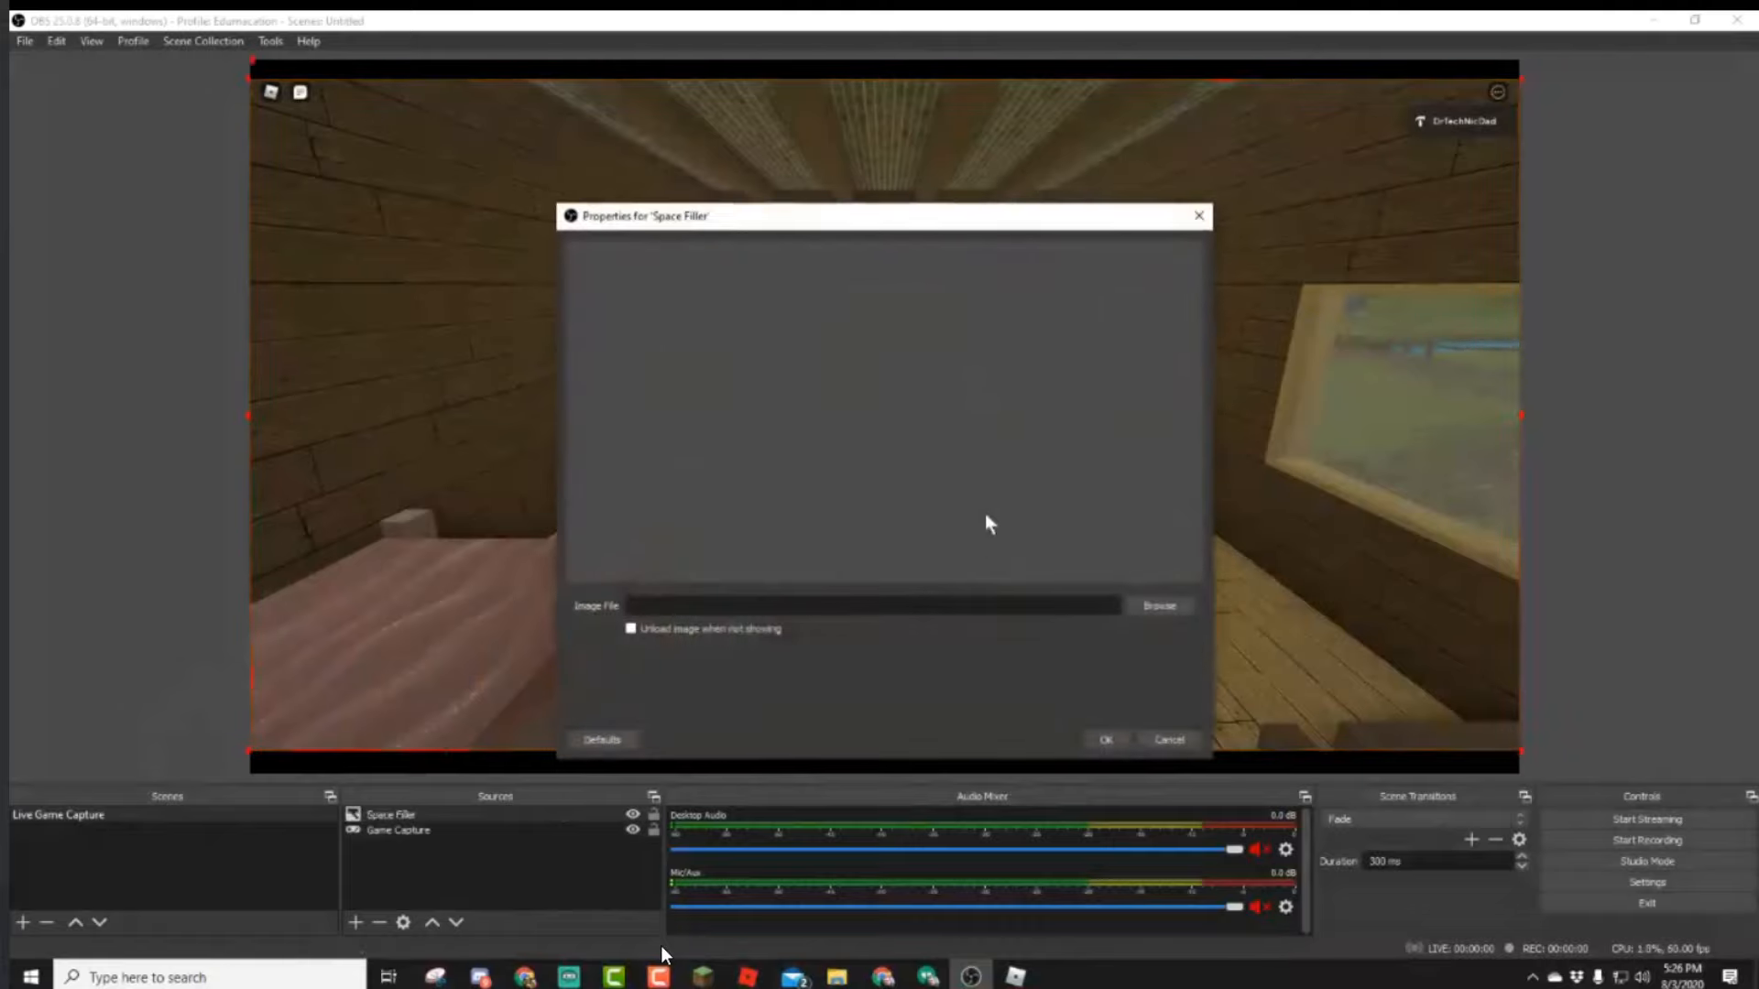
Browse for the Space Filler image file and go to the Assets folder under Videos > YT Creator.
click(1151, 608)
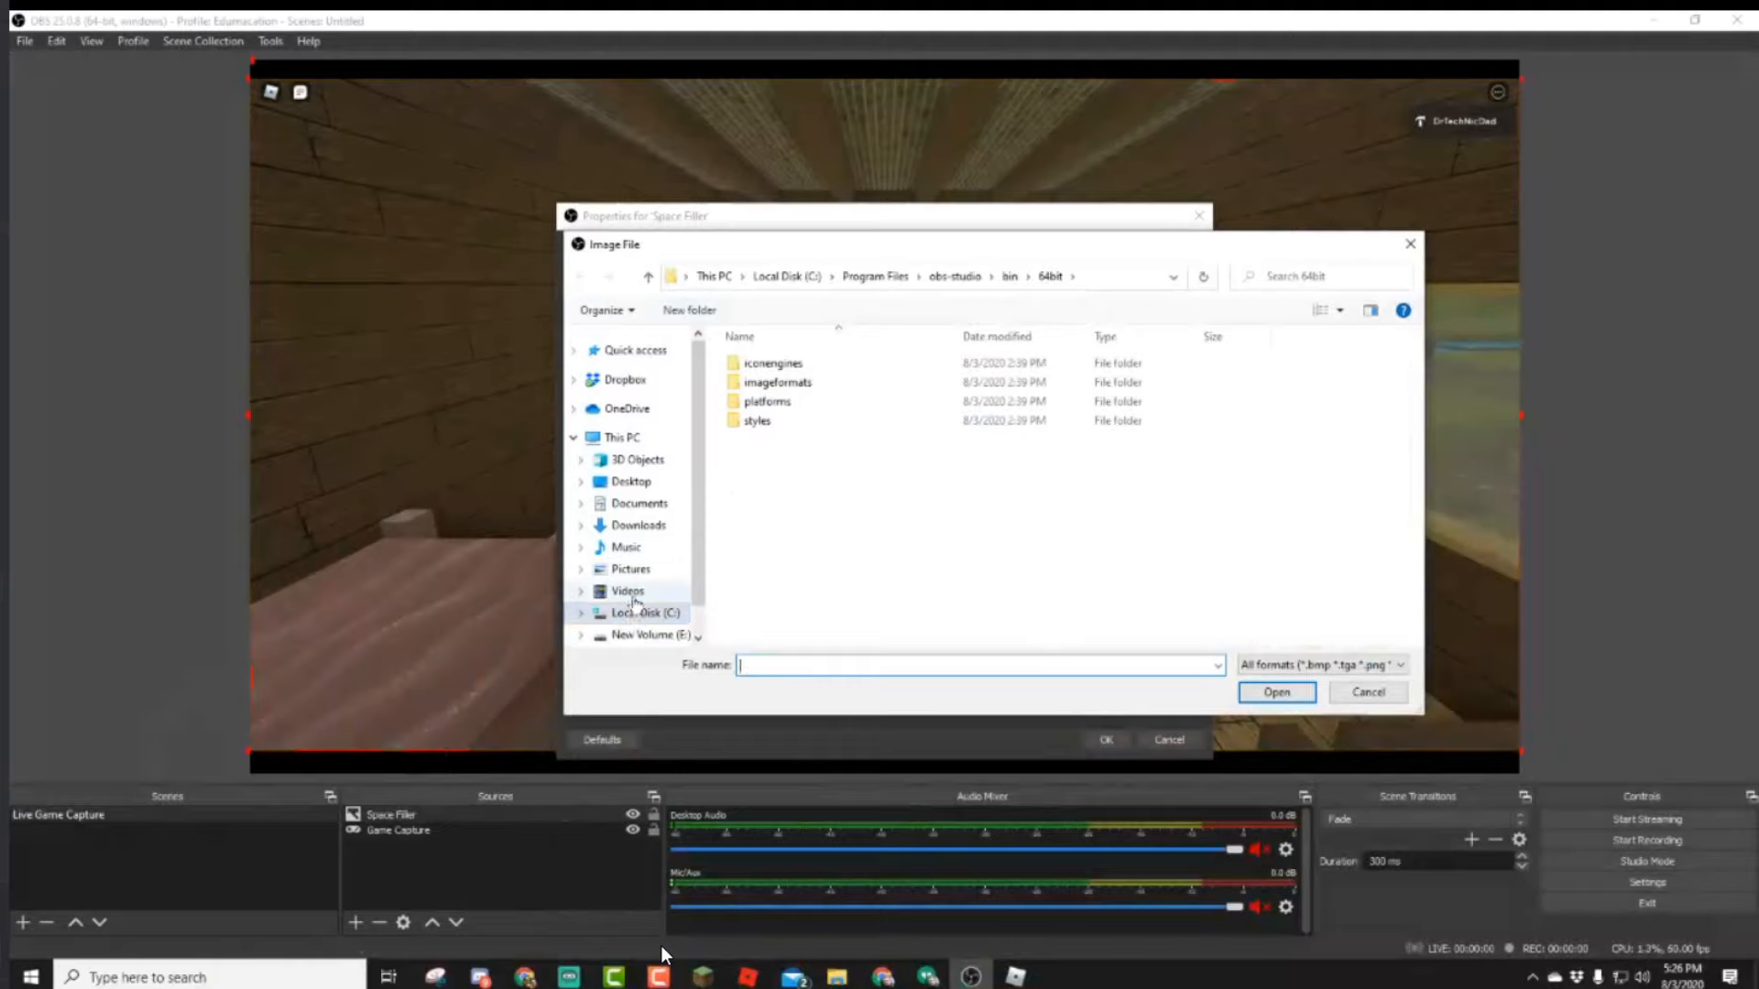
click(627, 591)
double_click(969, 380)
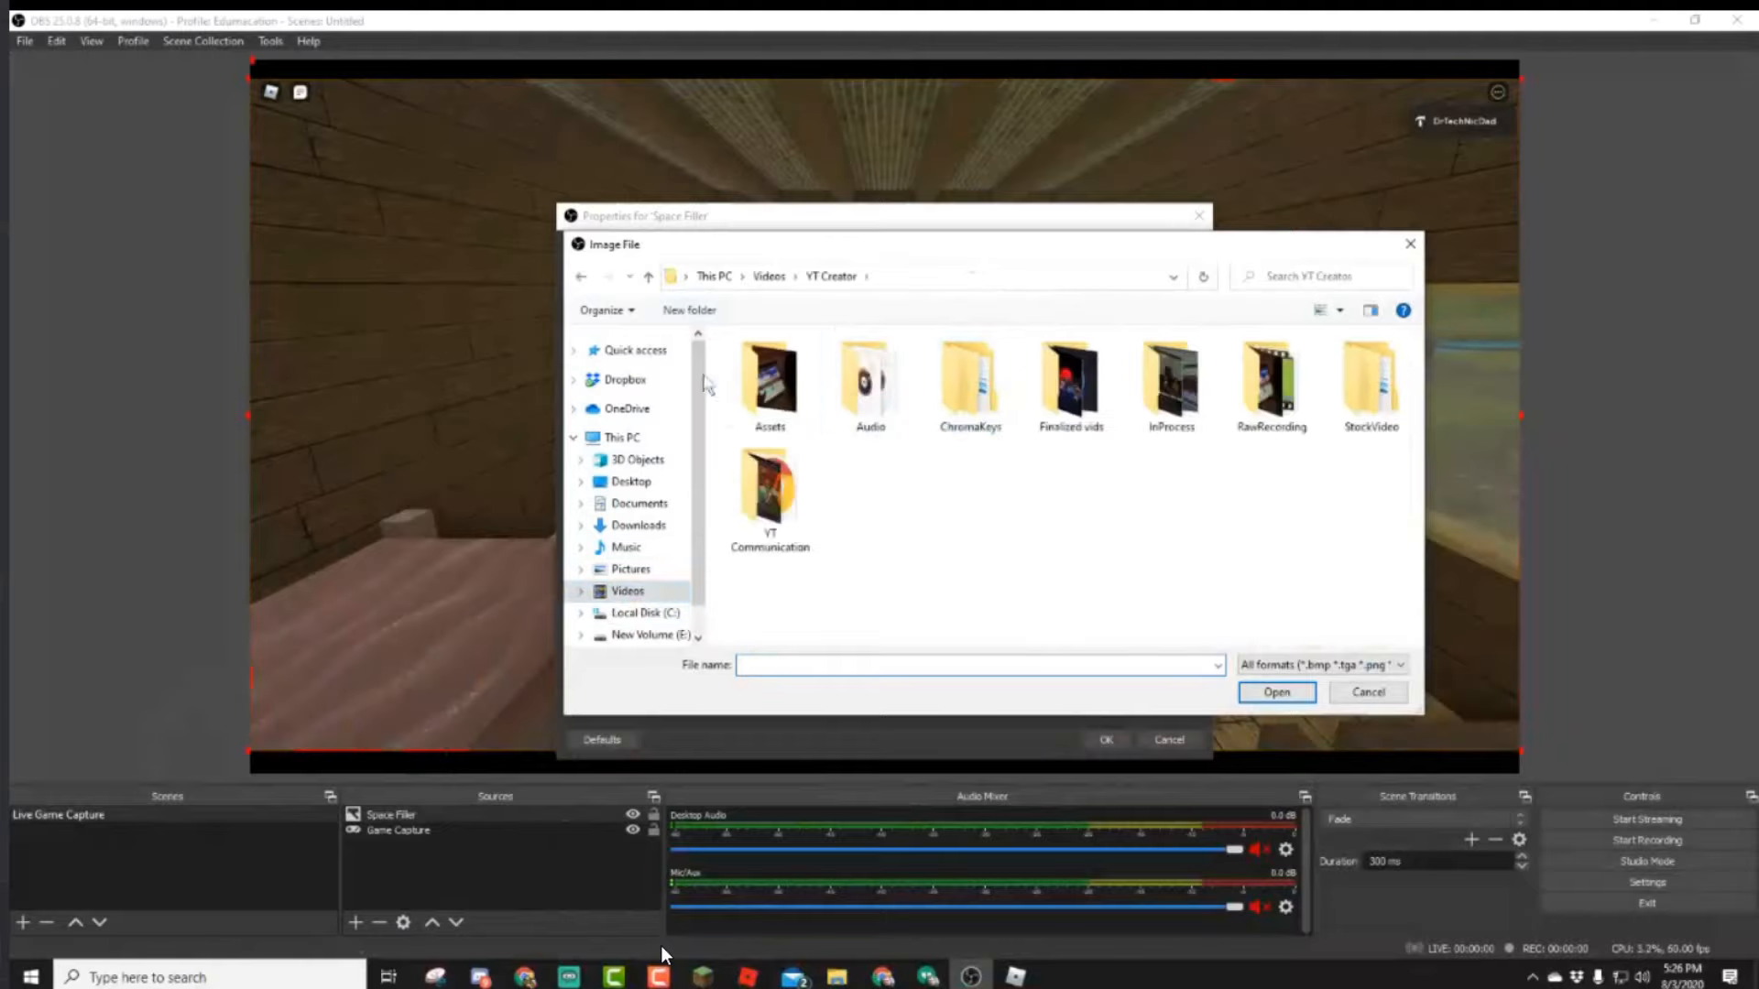
double_click(767, 381)
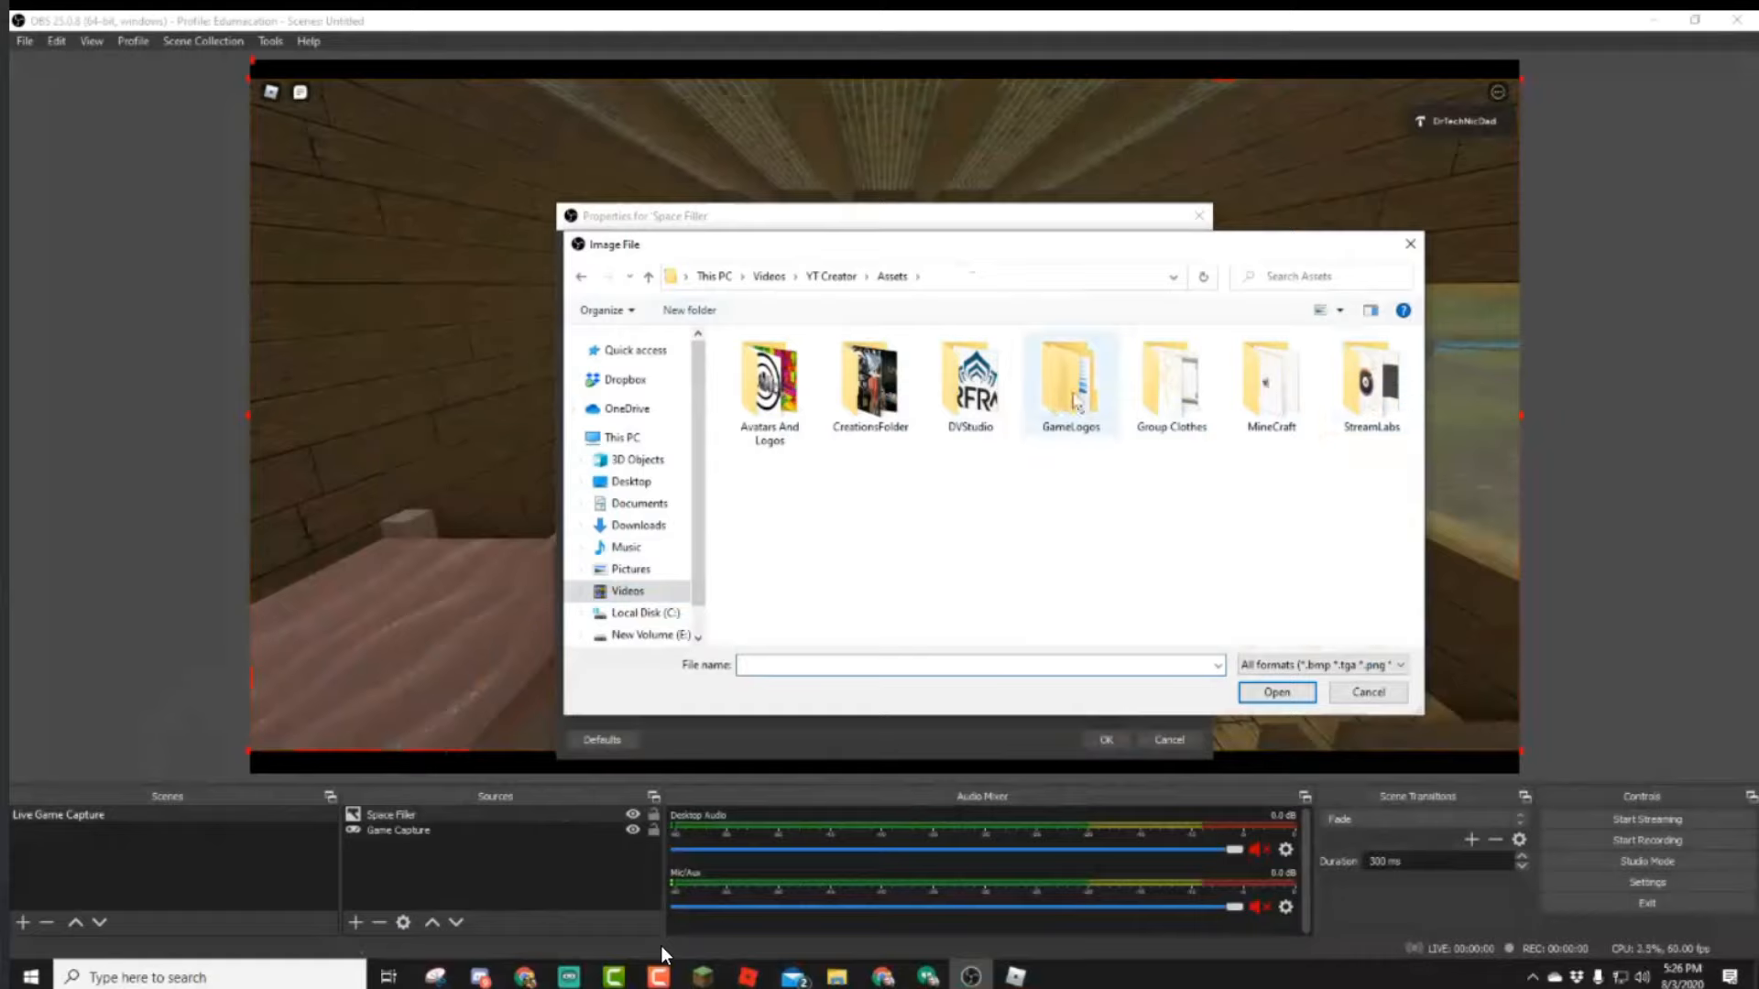
click(1345, 387)
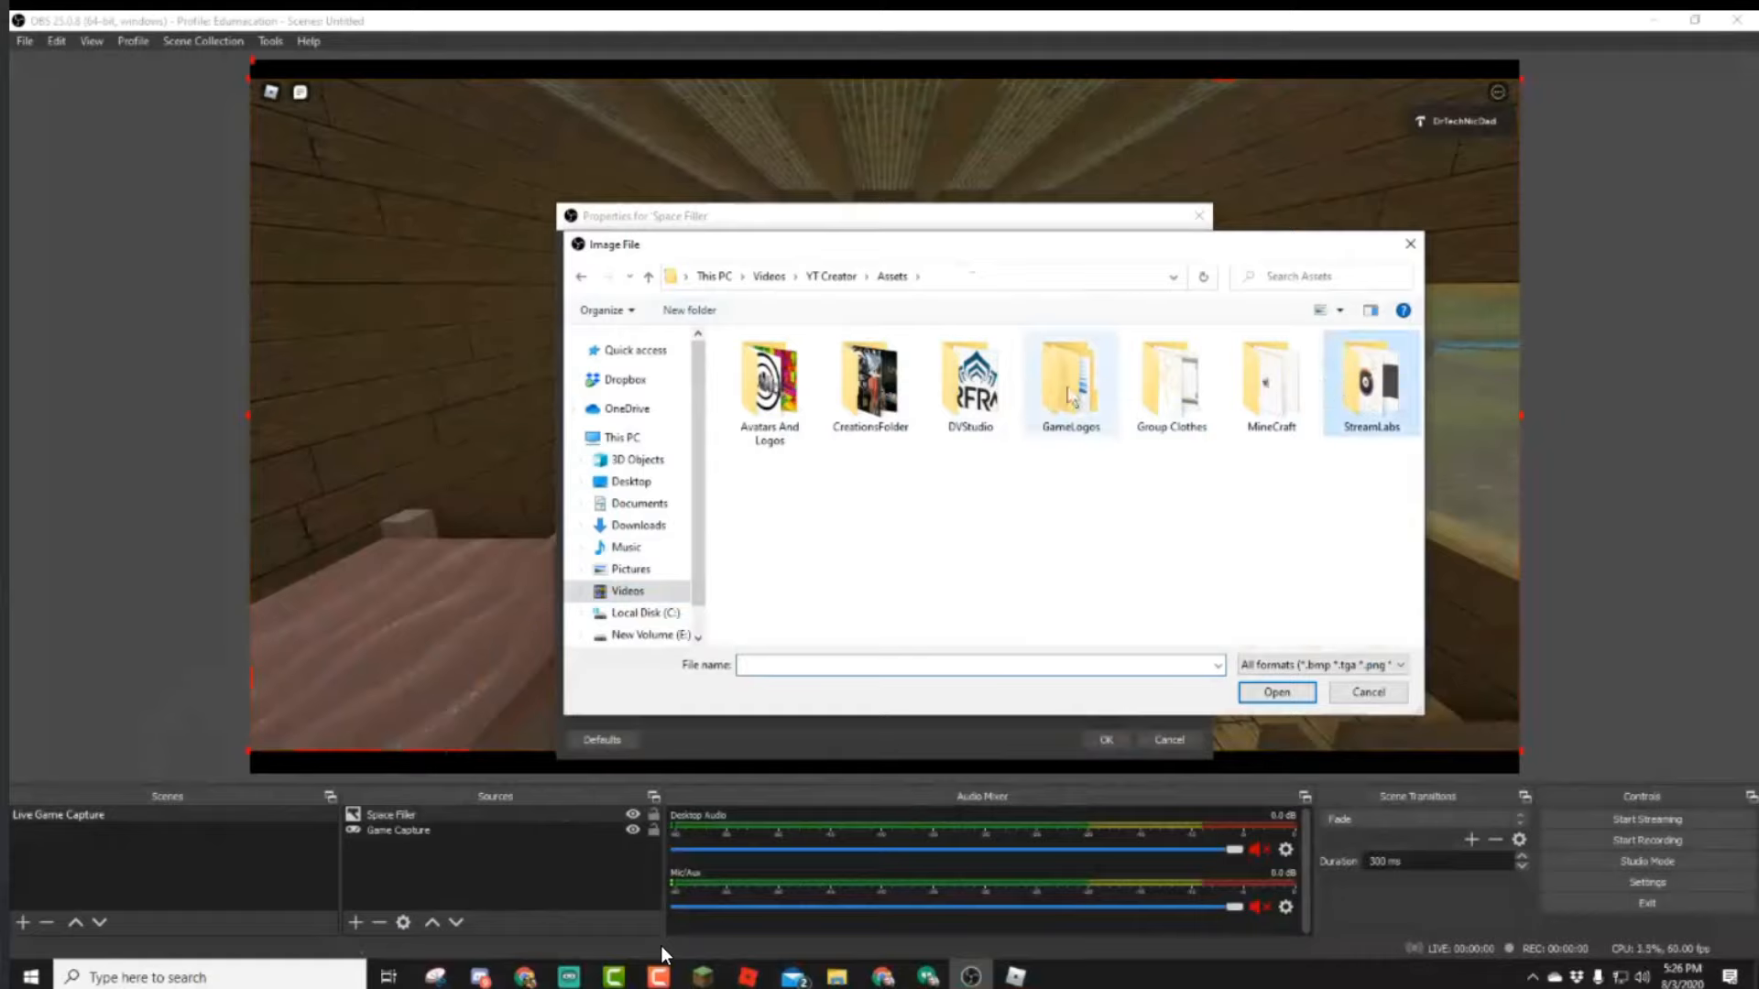
double_click(747, 408)
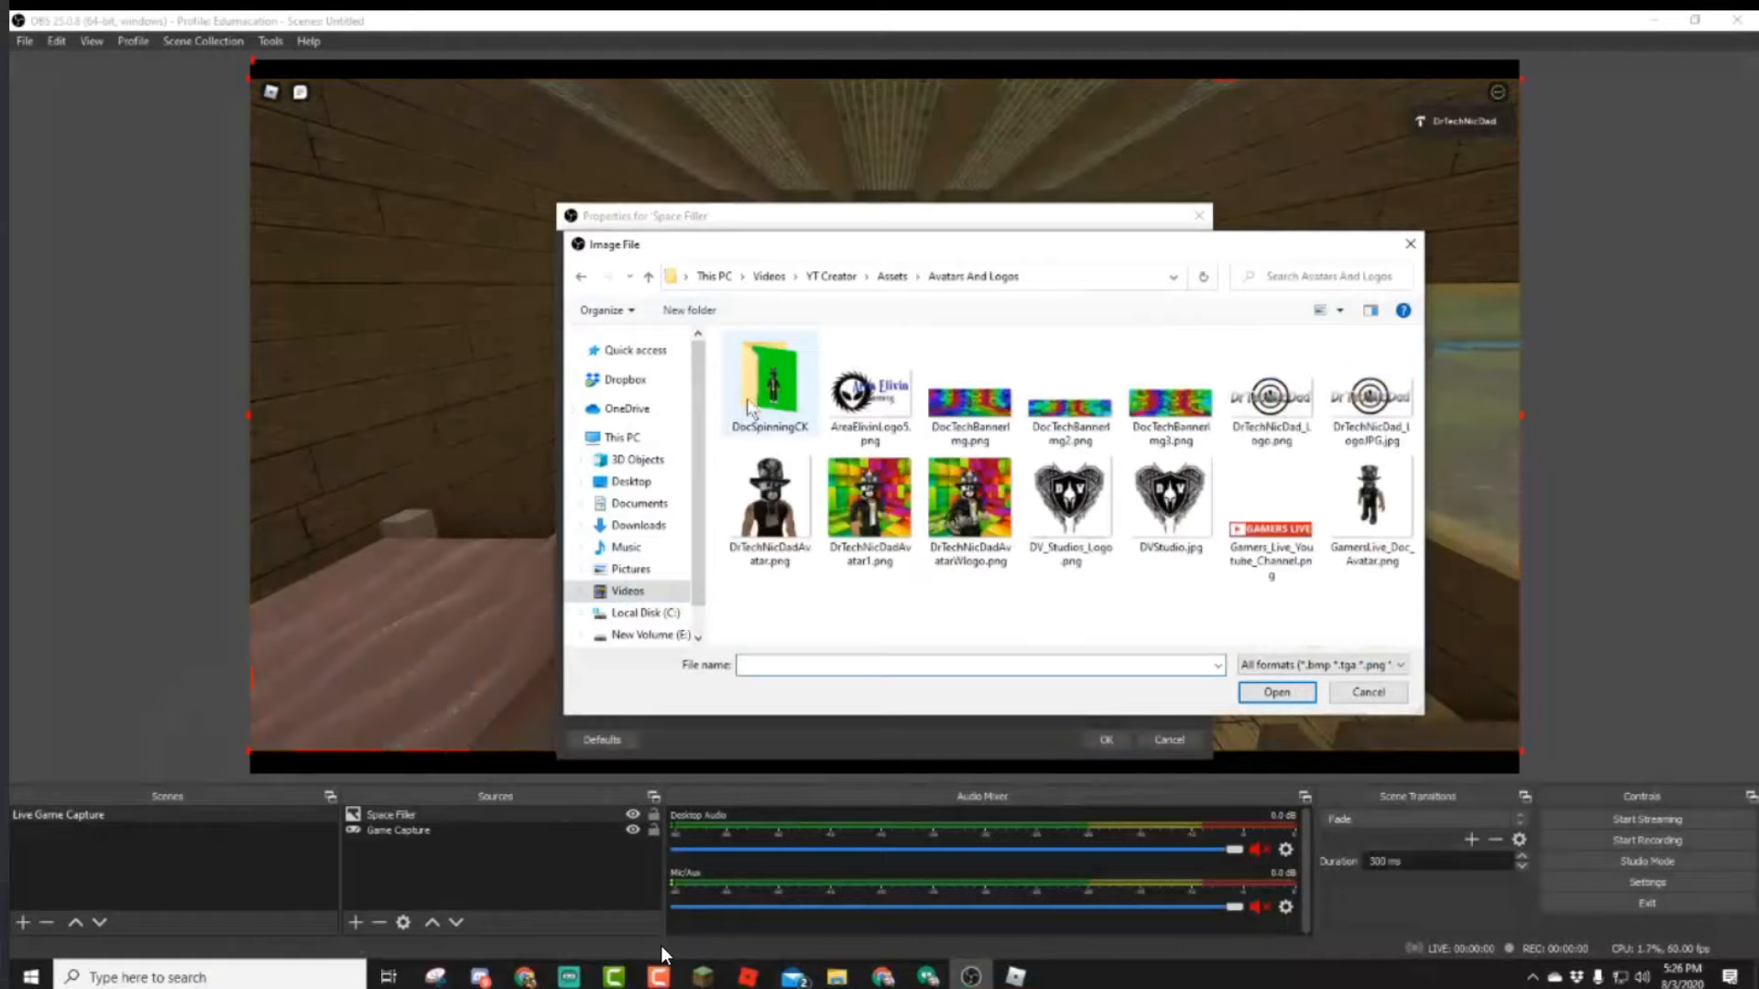
click(919, 276)
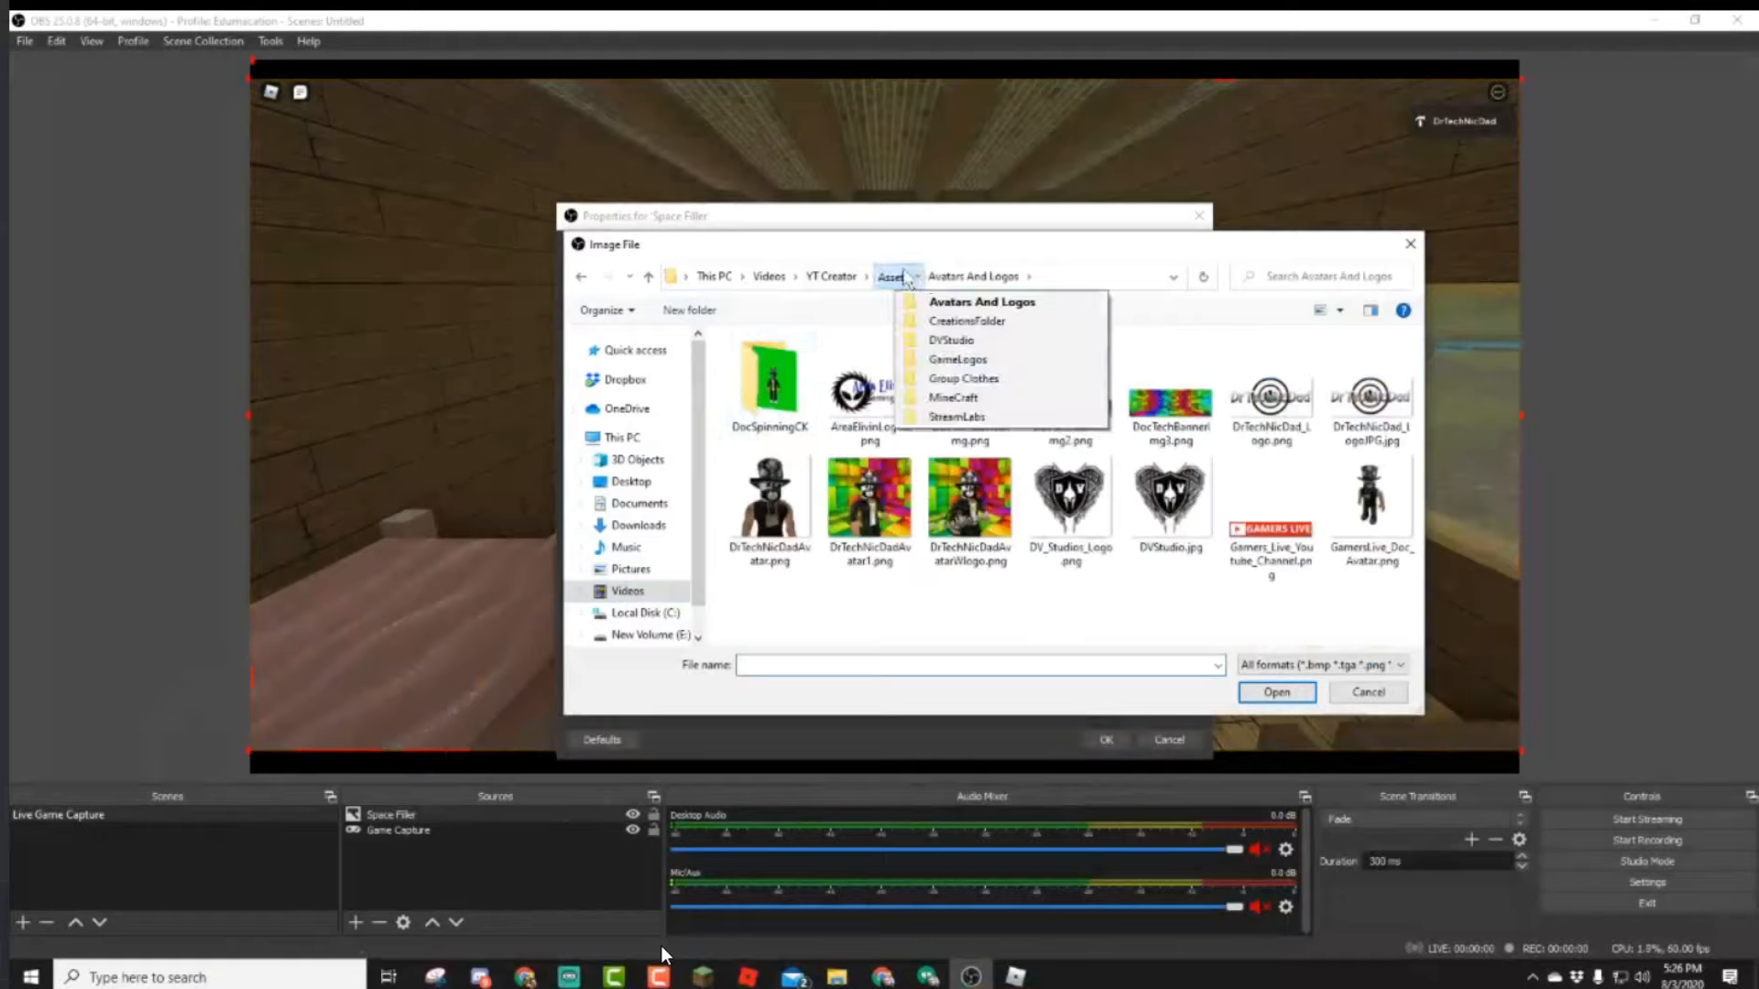
click(904, 277)
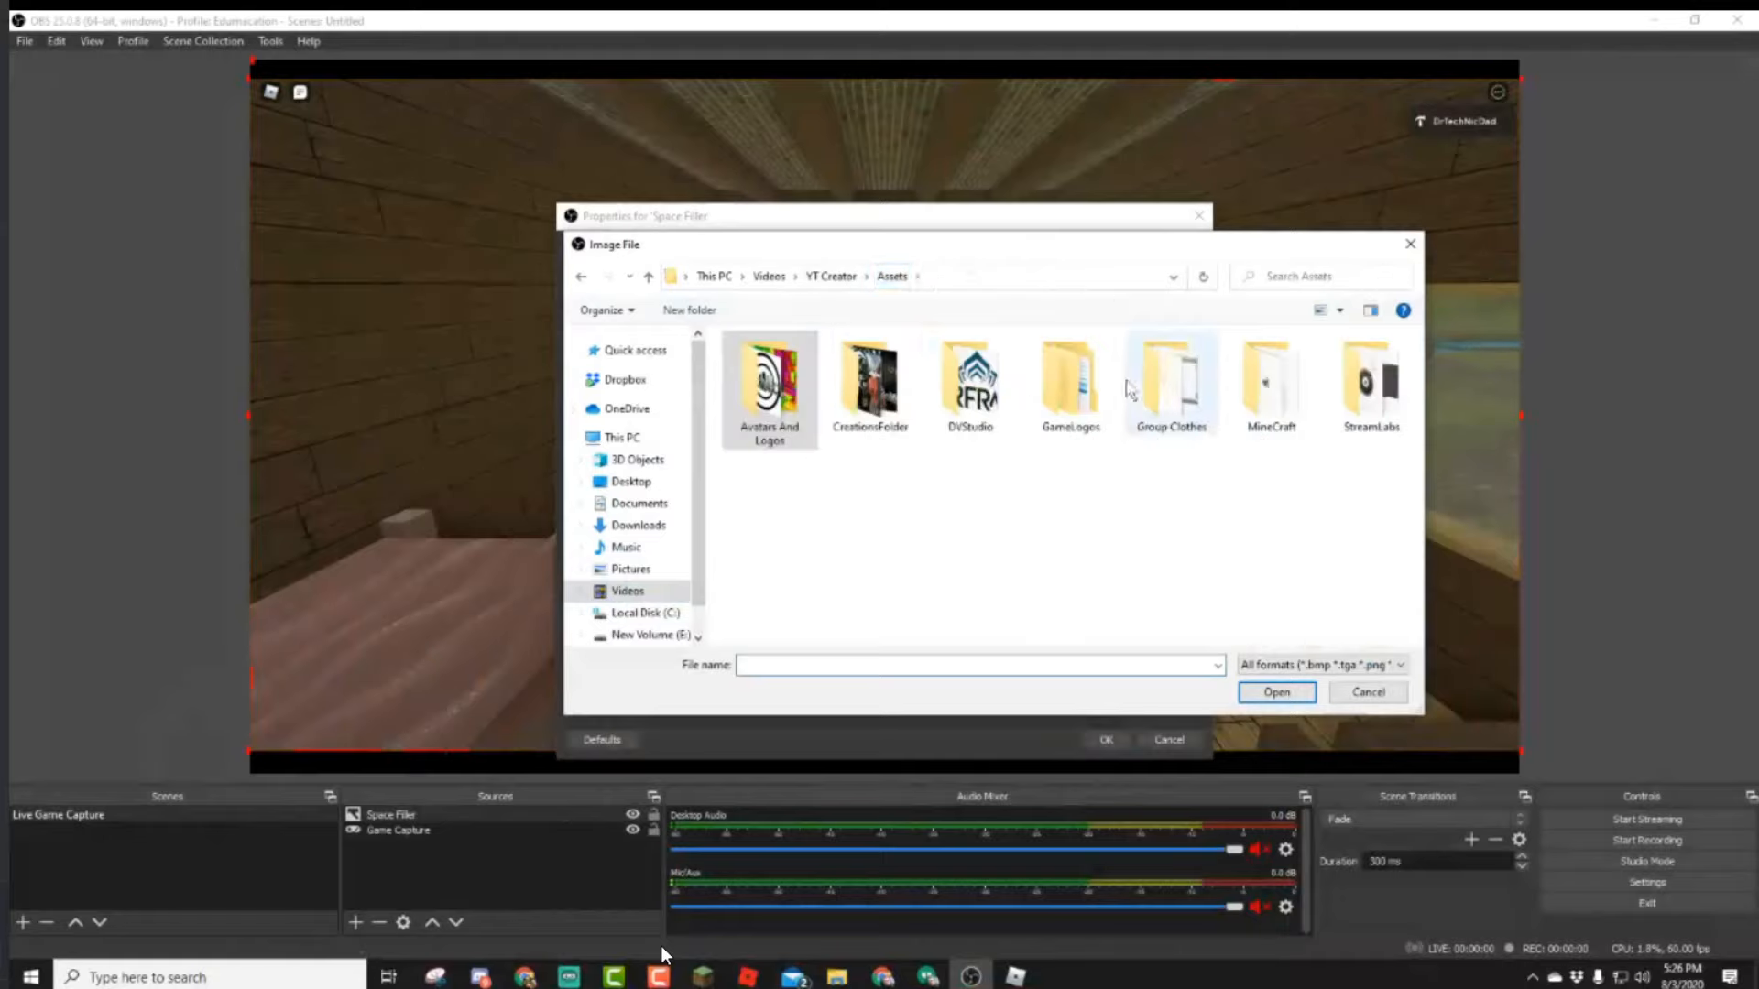
Load "BlackJeanTexture 1.jpg" from Group Clothes > Icons and Images as the Space Filler image and accept the source properties.
double_click(1133, 392)
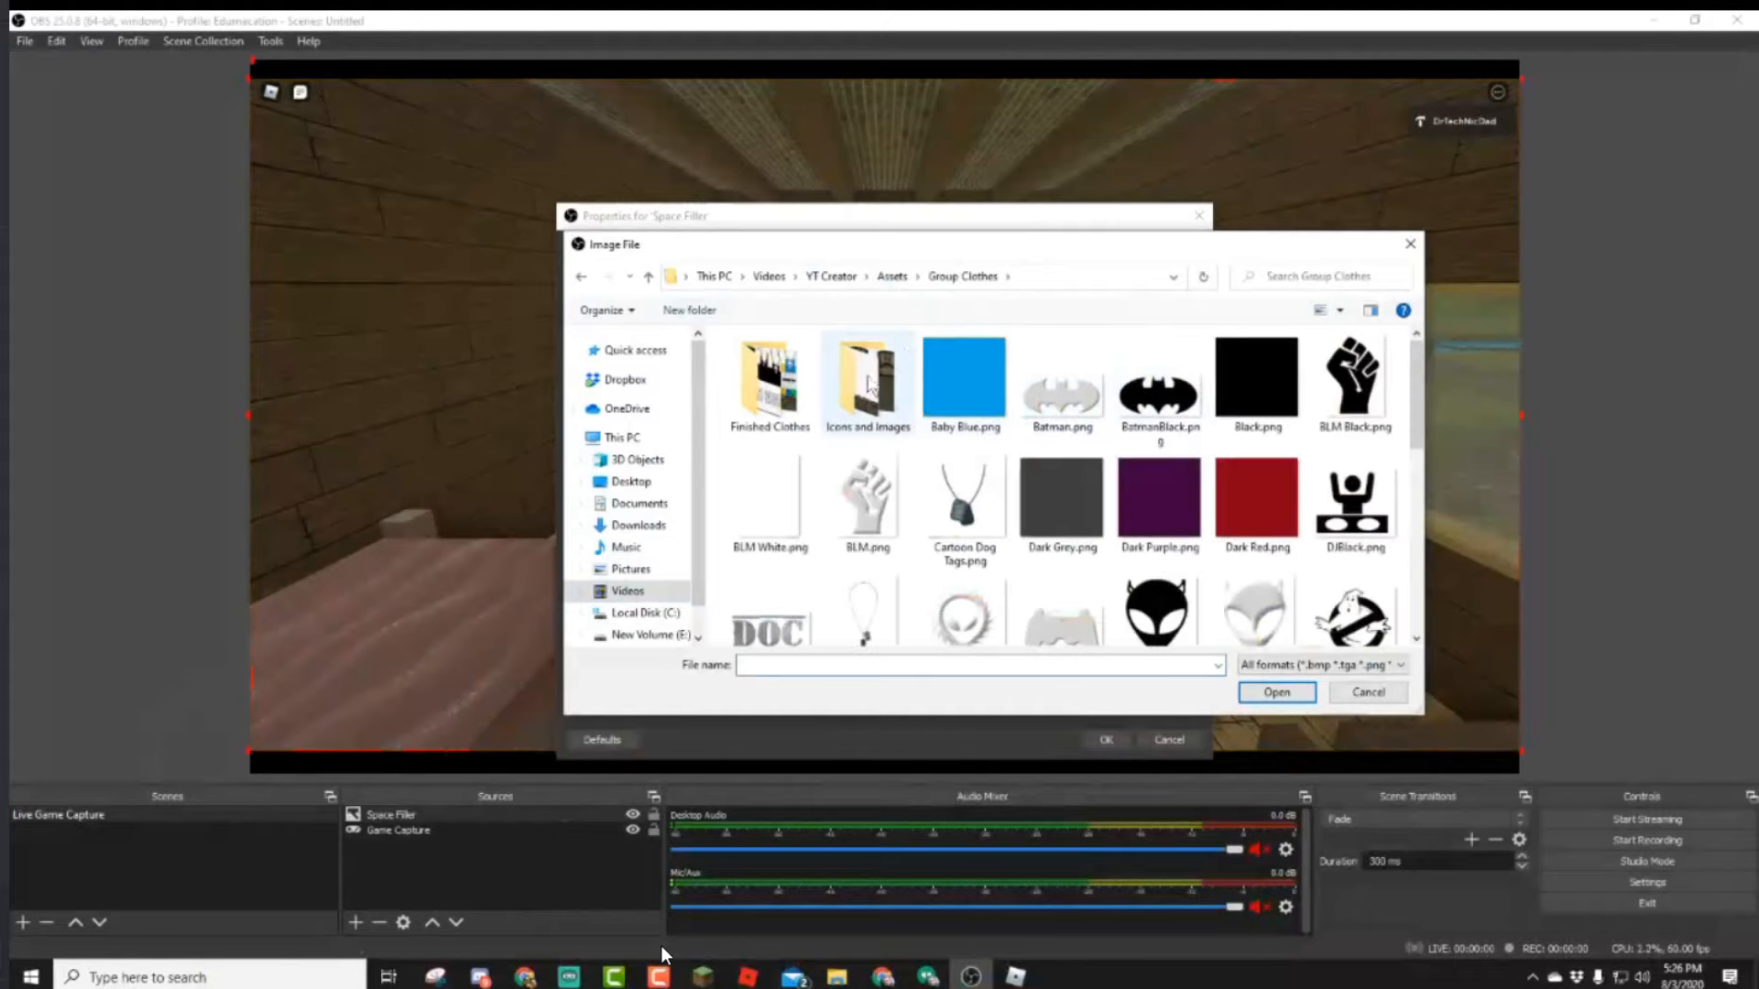
double_click(867, 385)
scroll(1188, 469, down, 1)
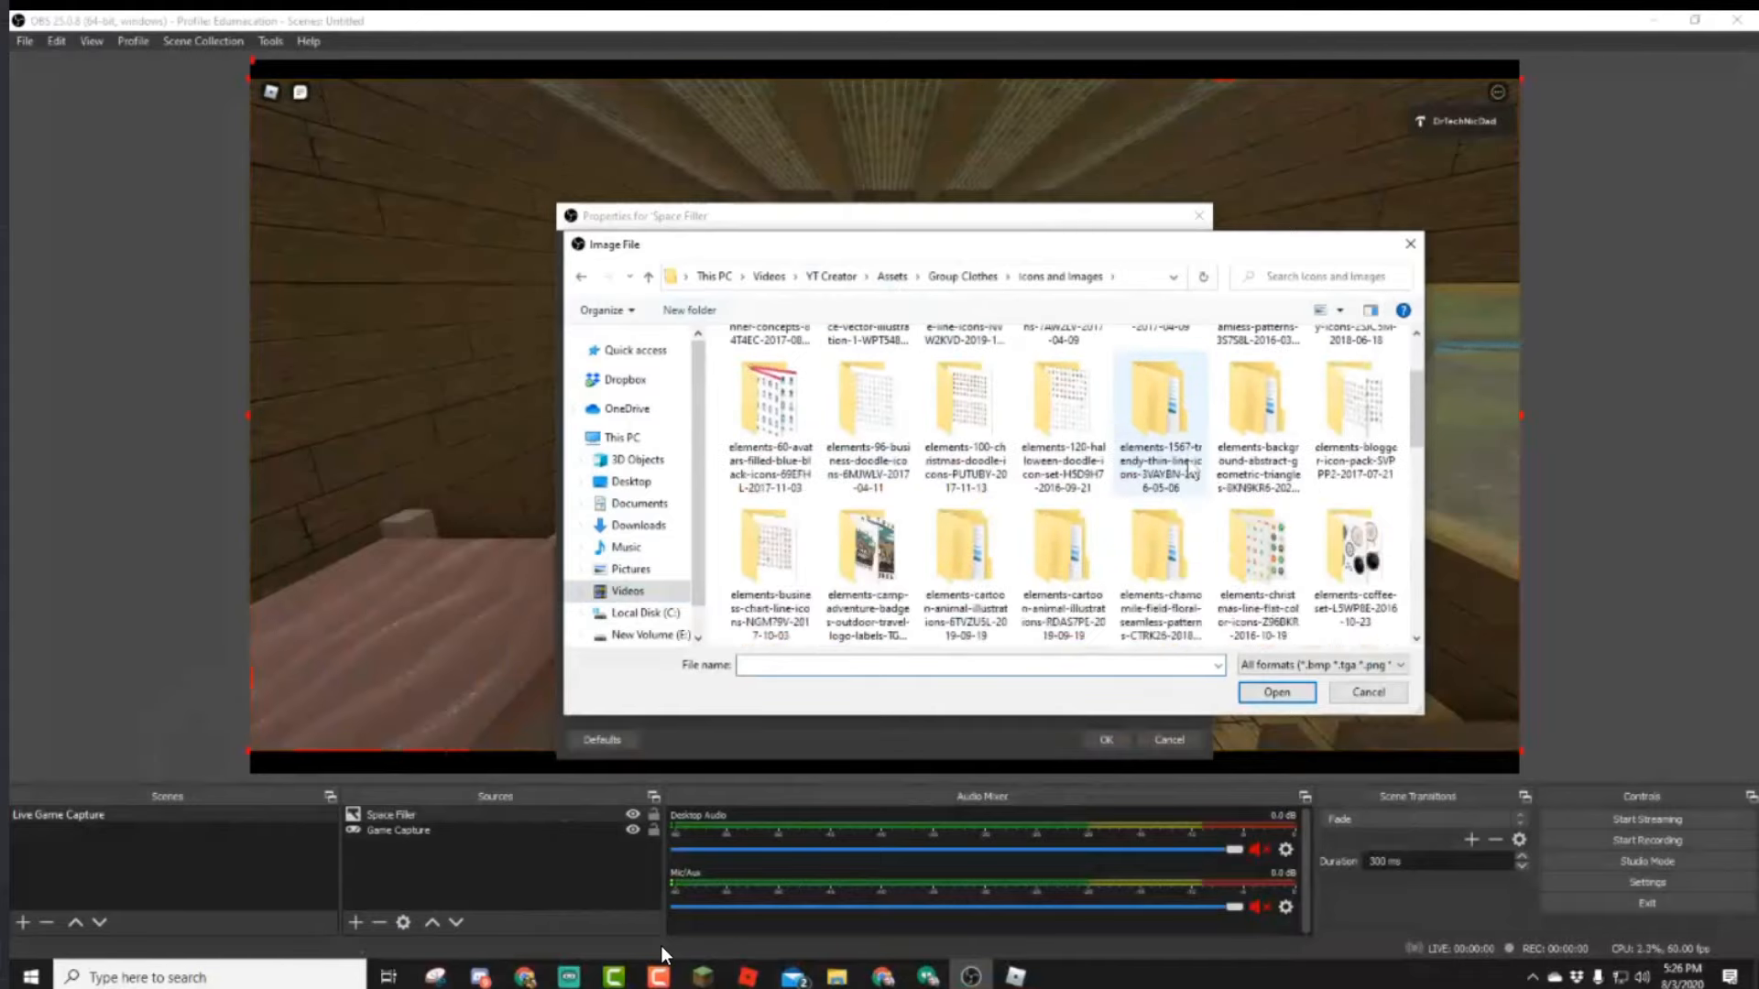
scroll(1187, 469, down, 2)
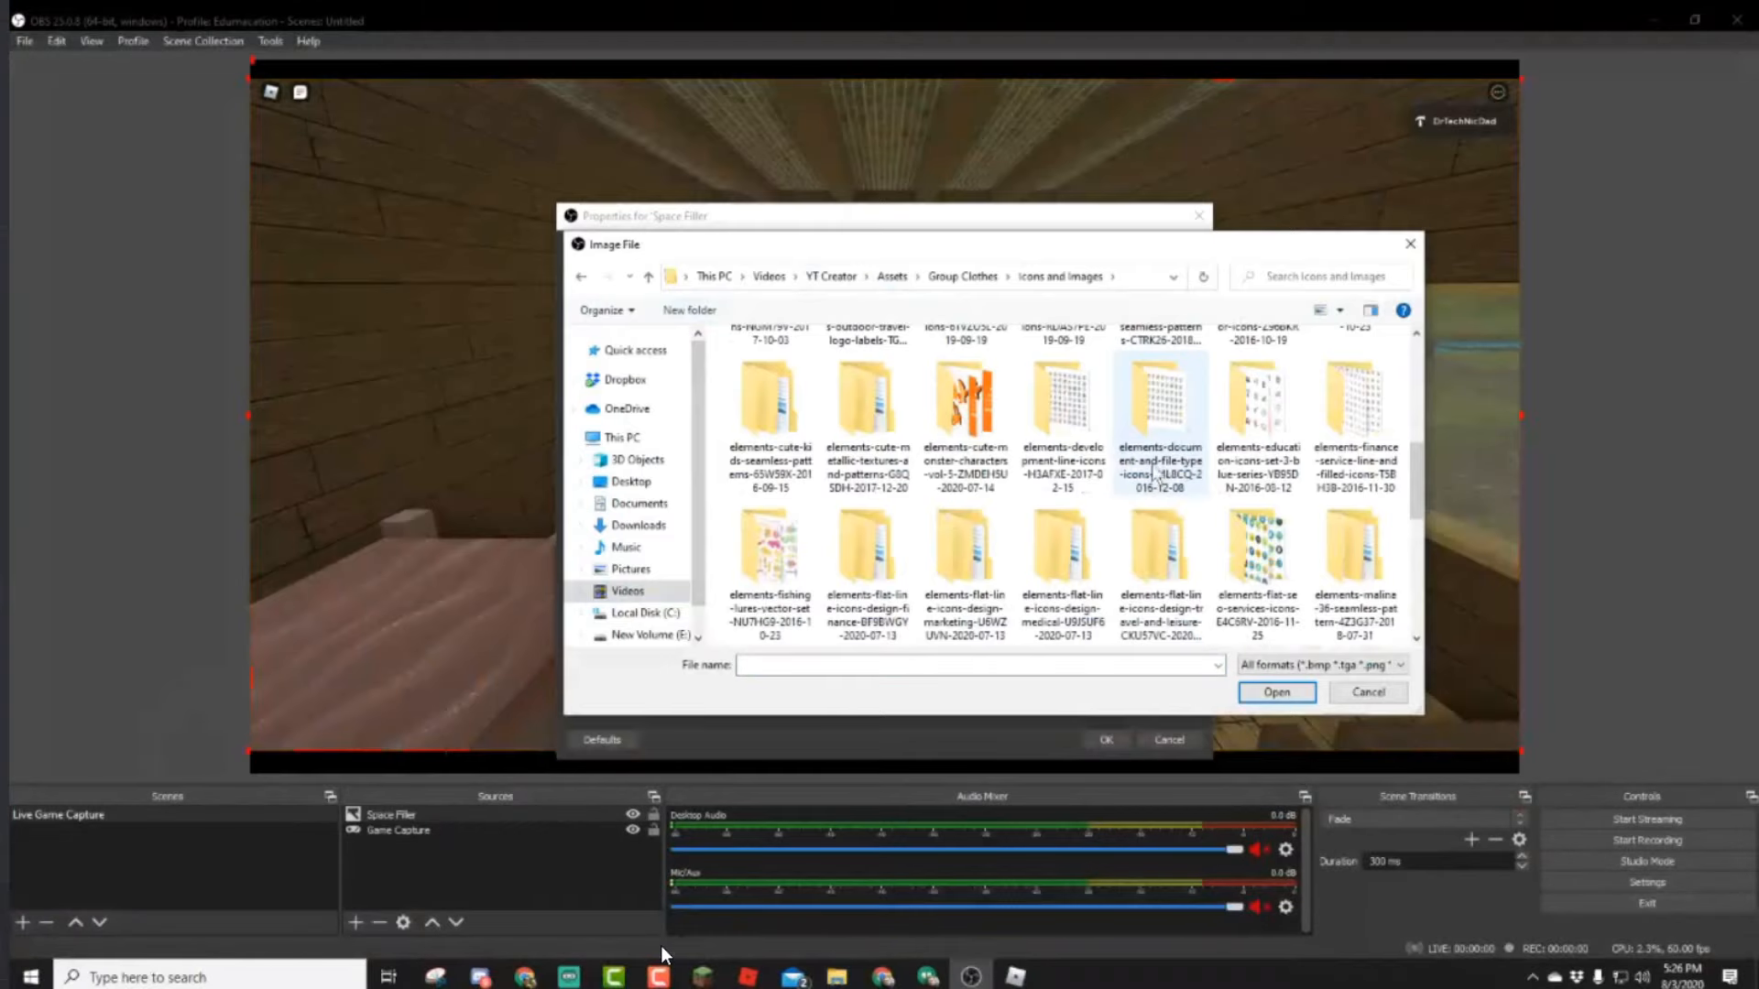
scroll(1156, 474, down, 2)
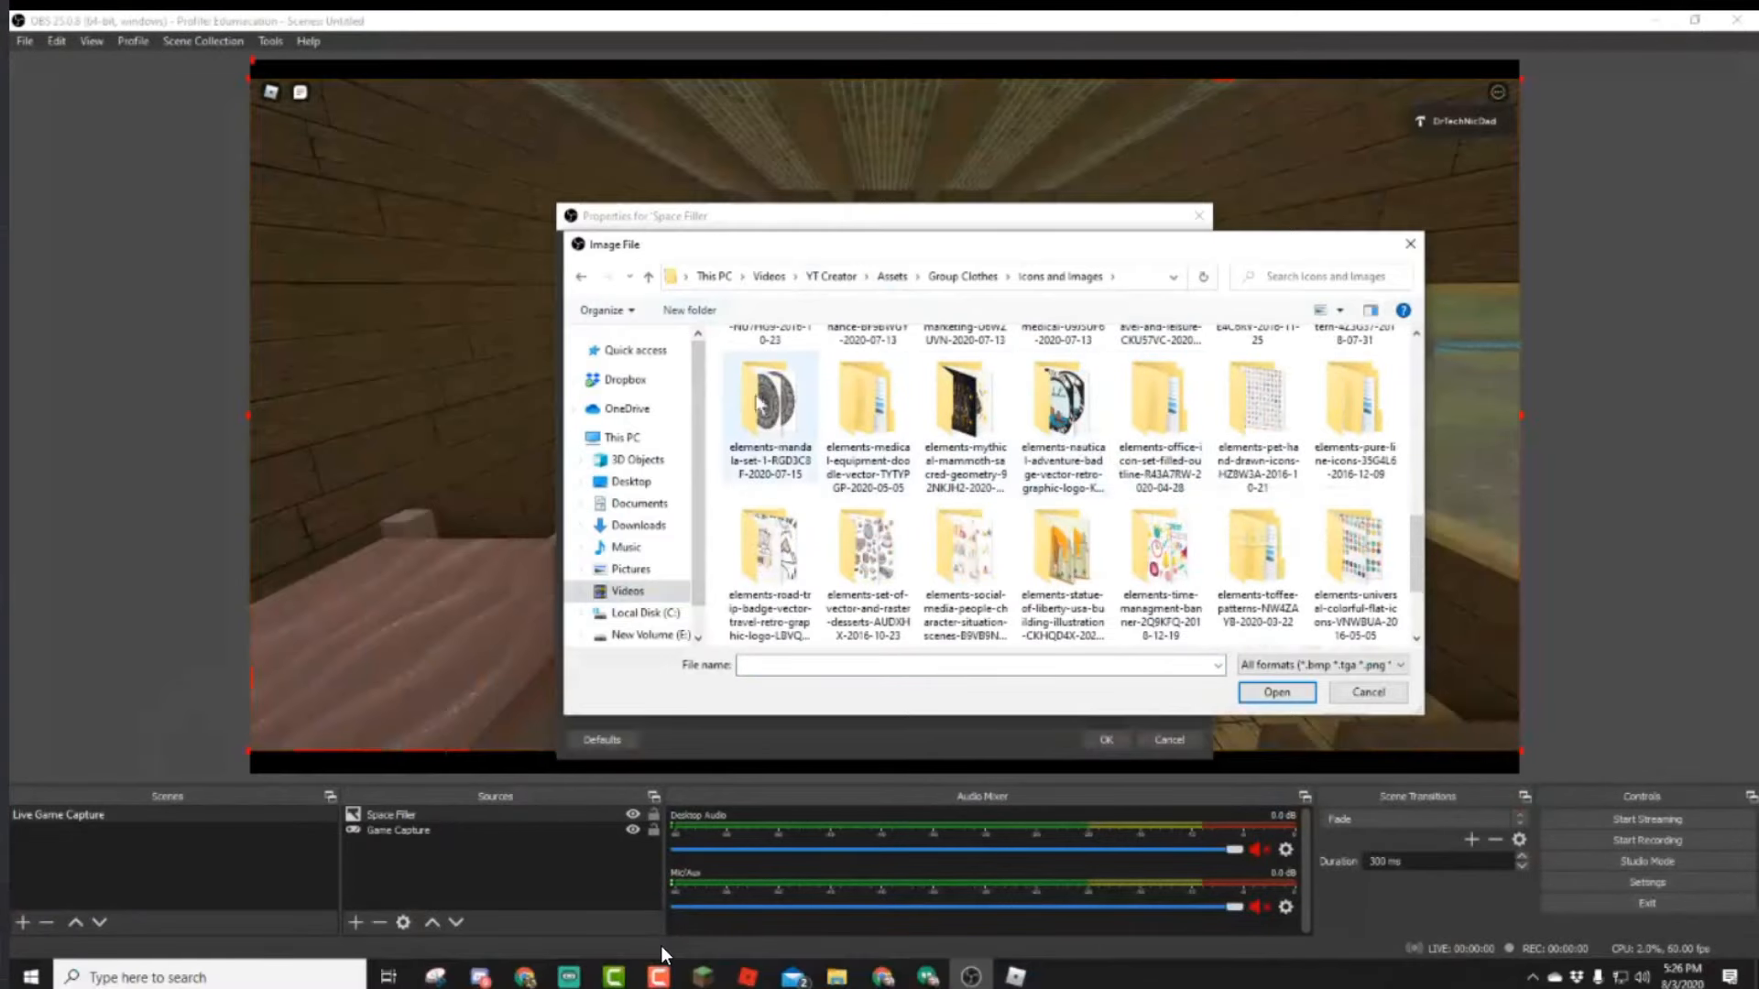
scroll(756, 403, down, 2)
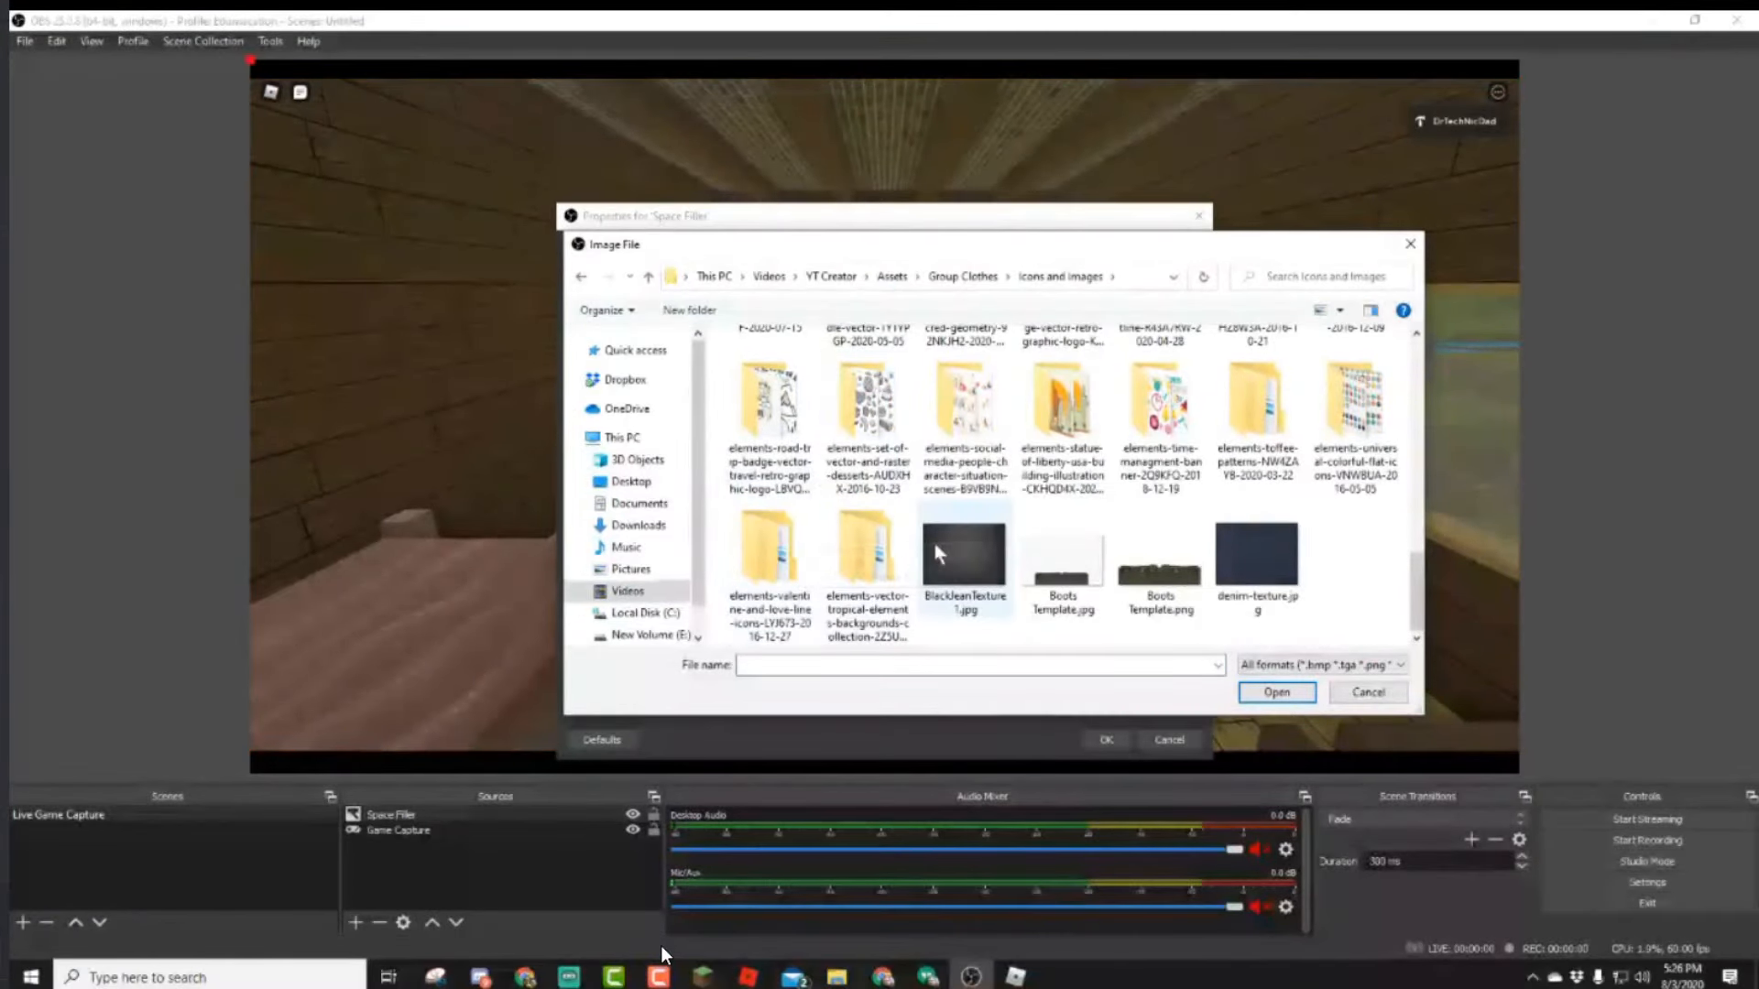
click(973, 564)
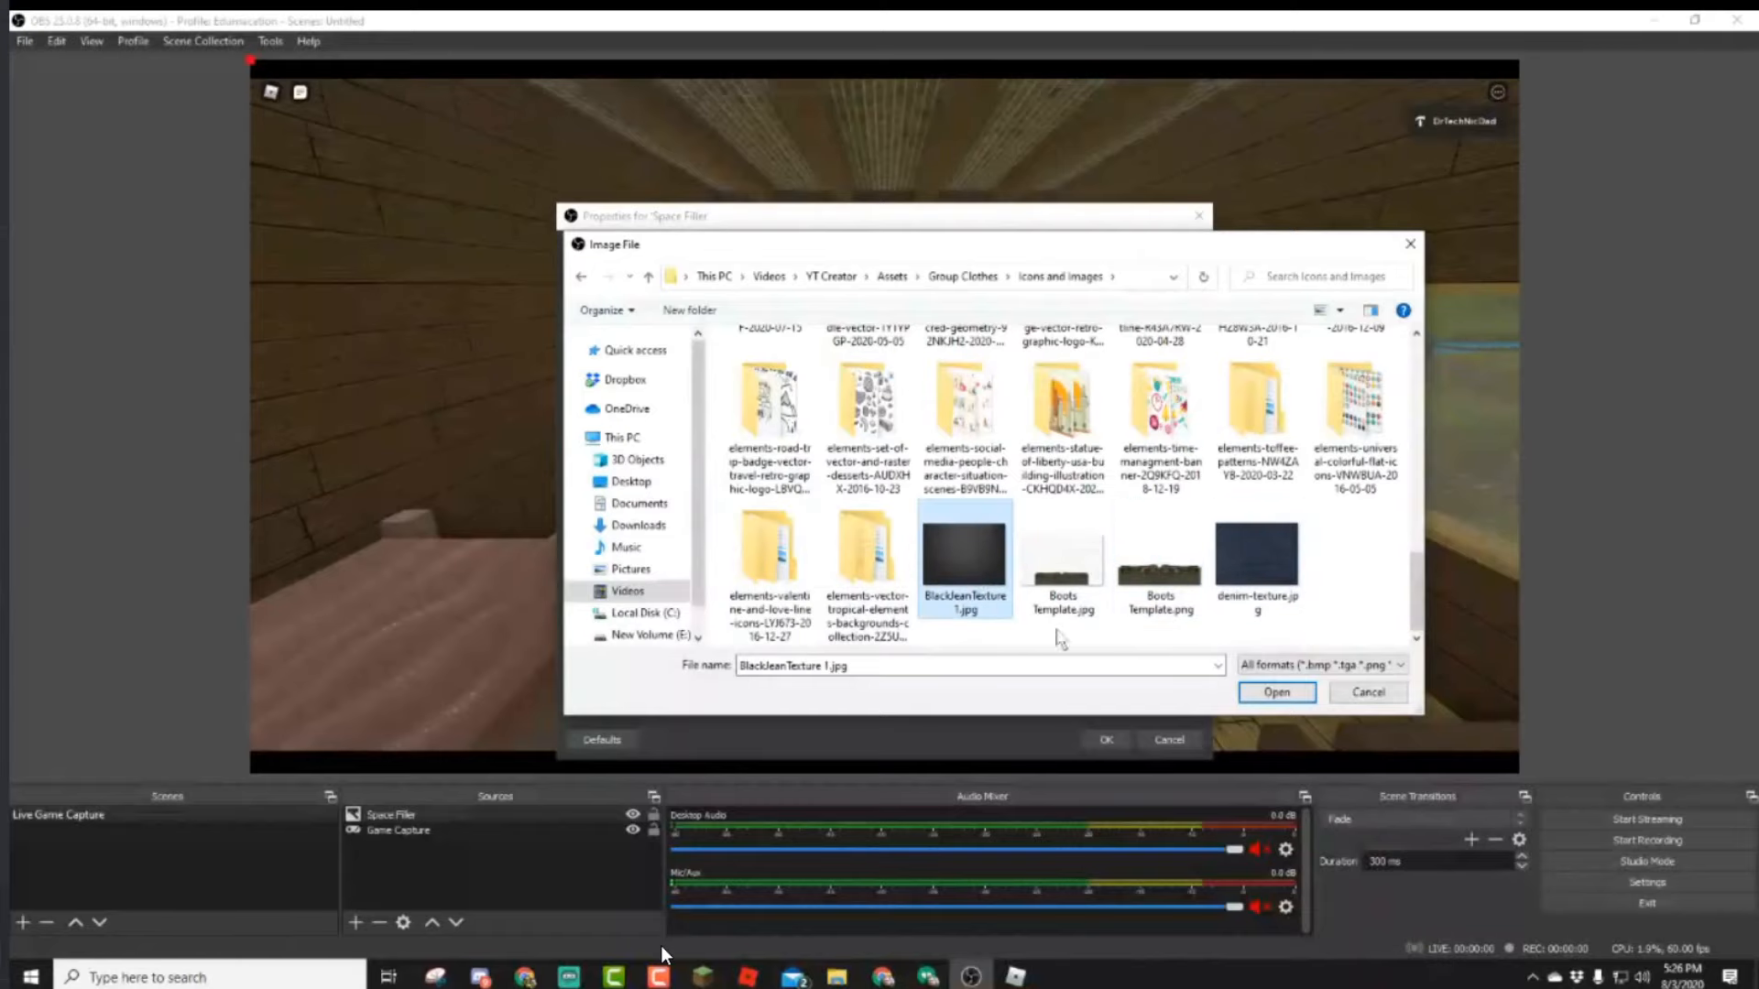
click(1276, 693)
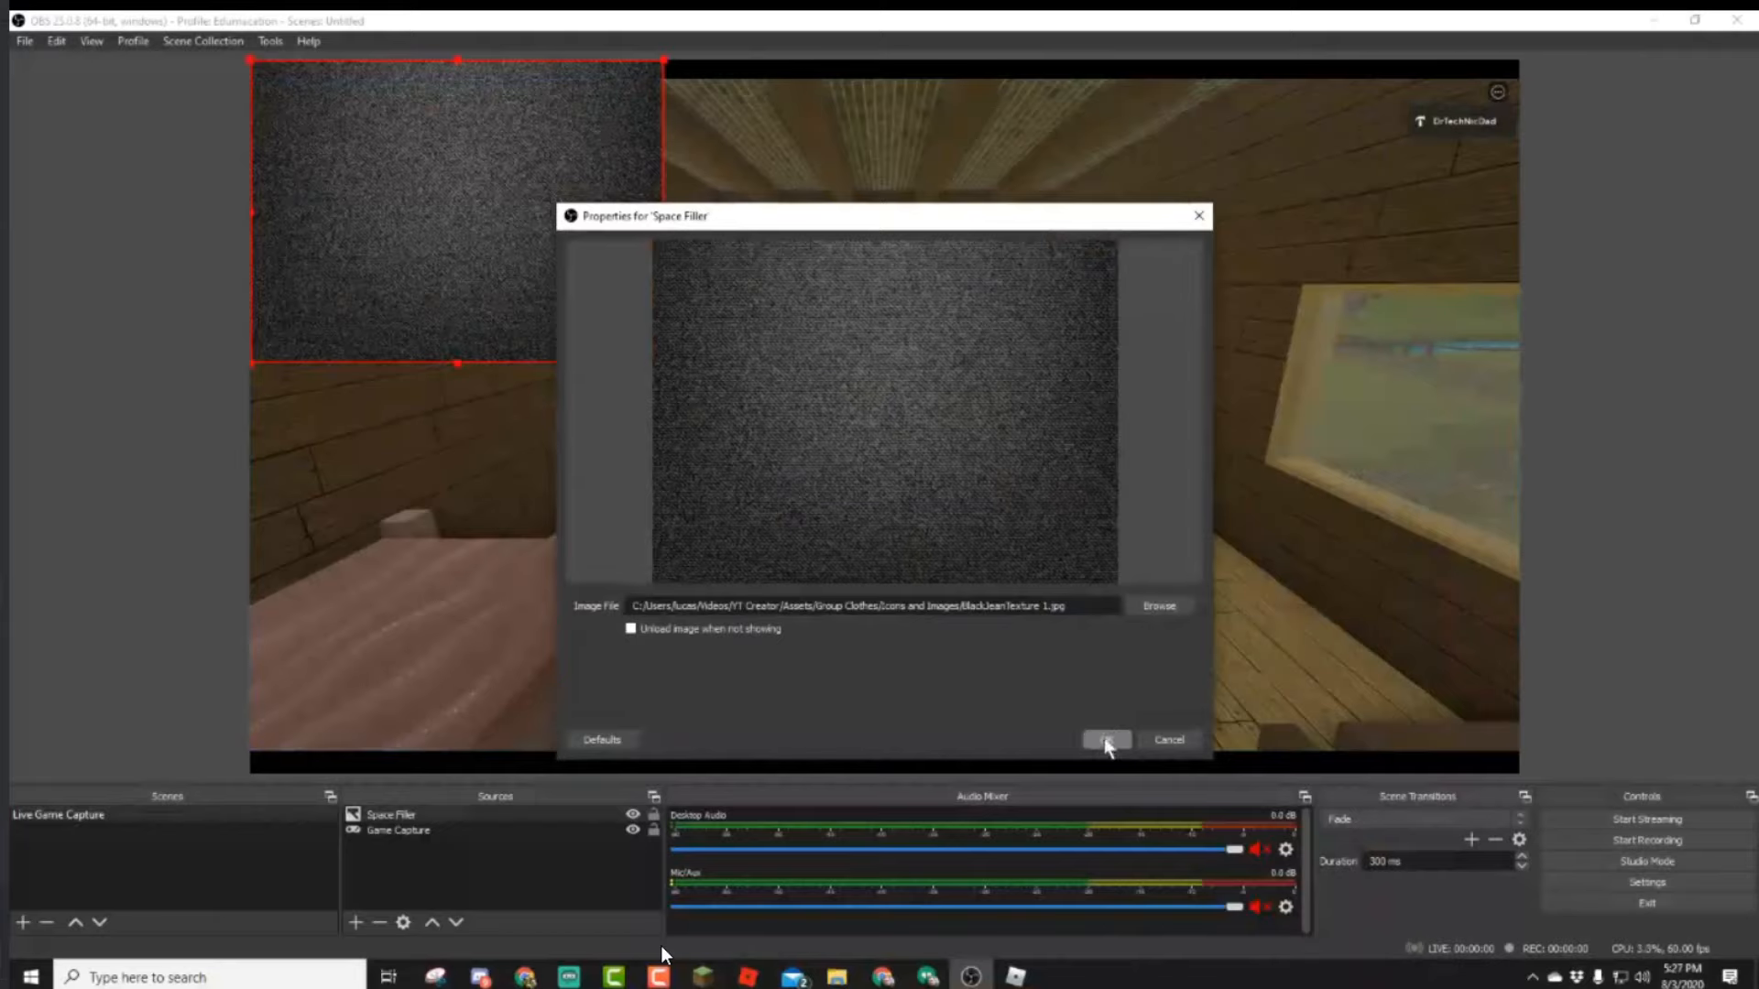
click(631, 629)
click(1106, 739)
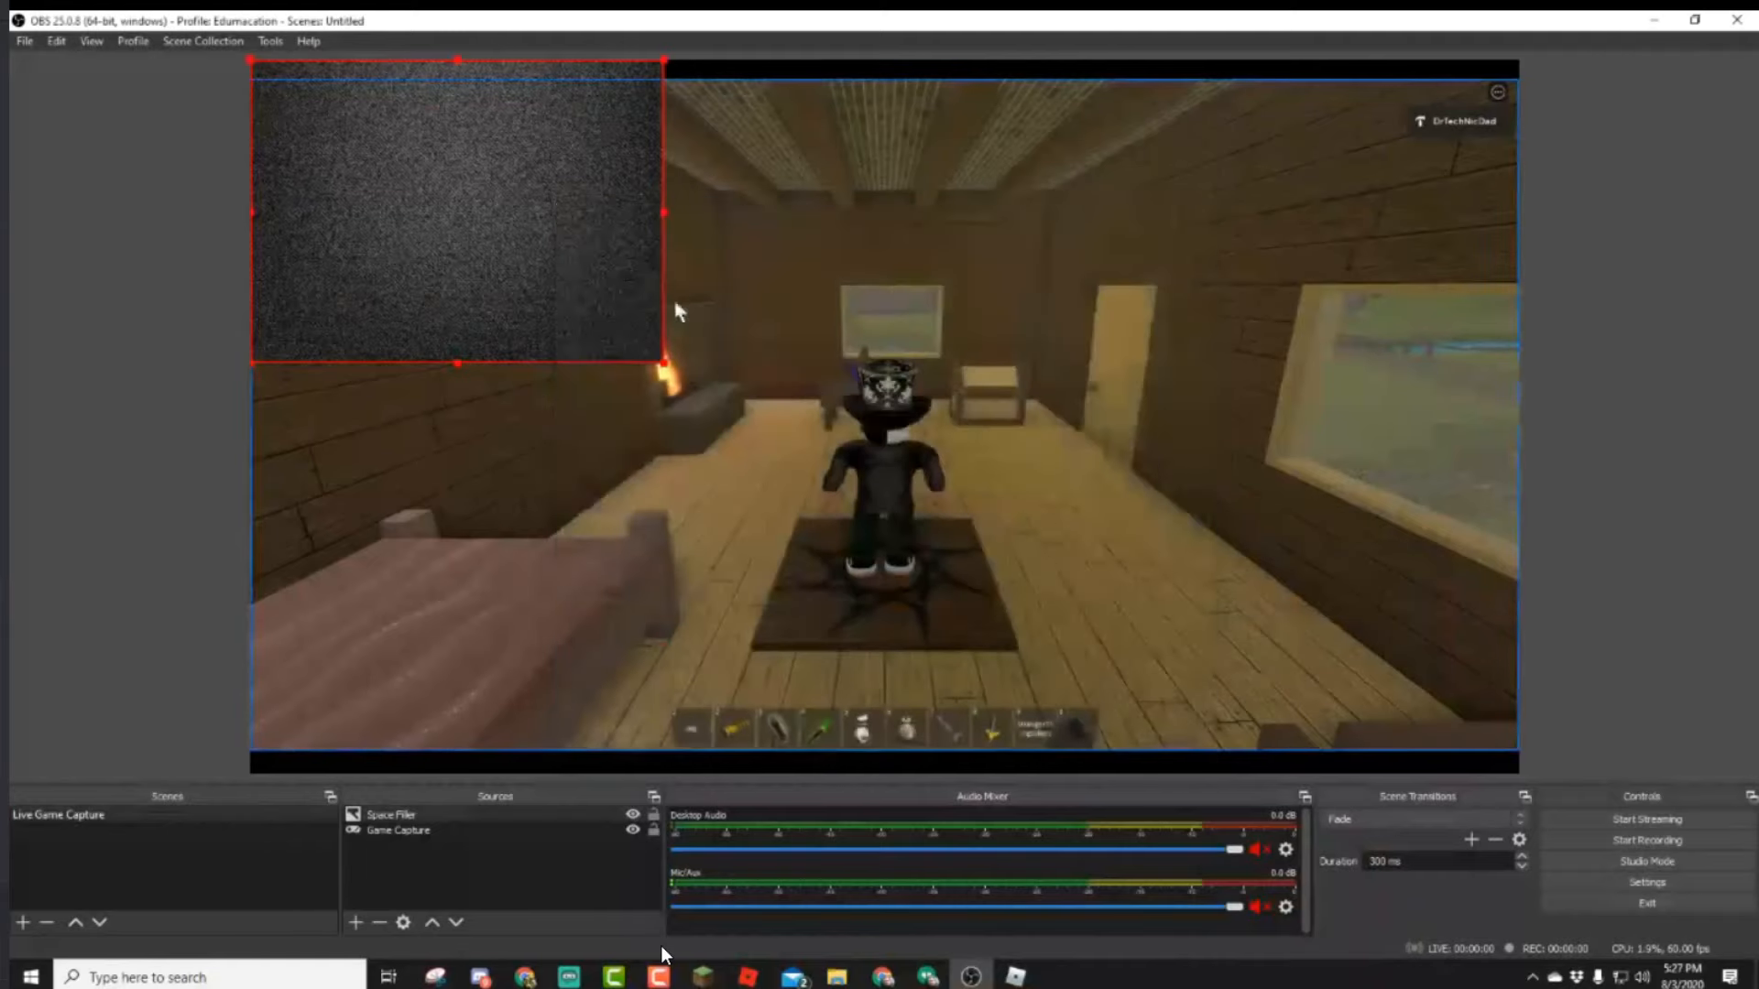
Enlarge the Space Filler image to cover the whole canvas and move it below Game Capture in the source order.
drag(664, 362, 1228, 685)
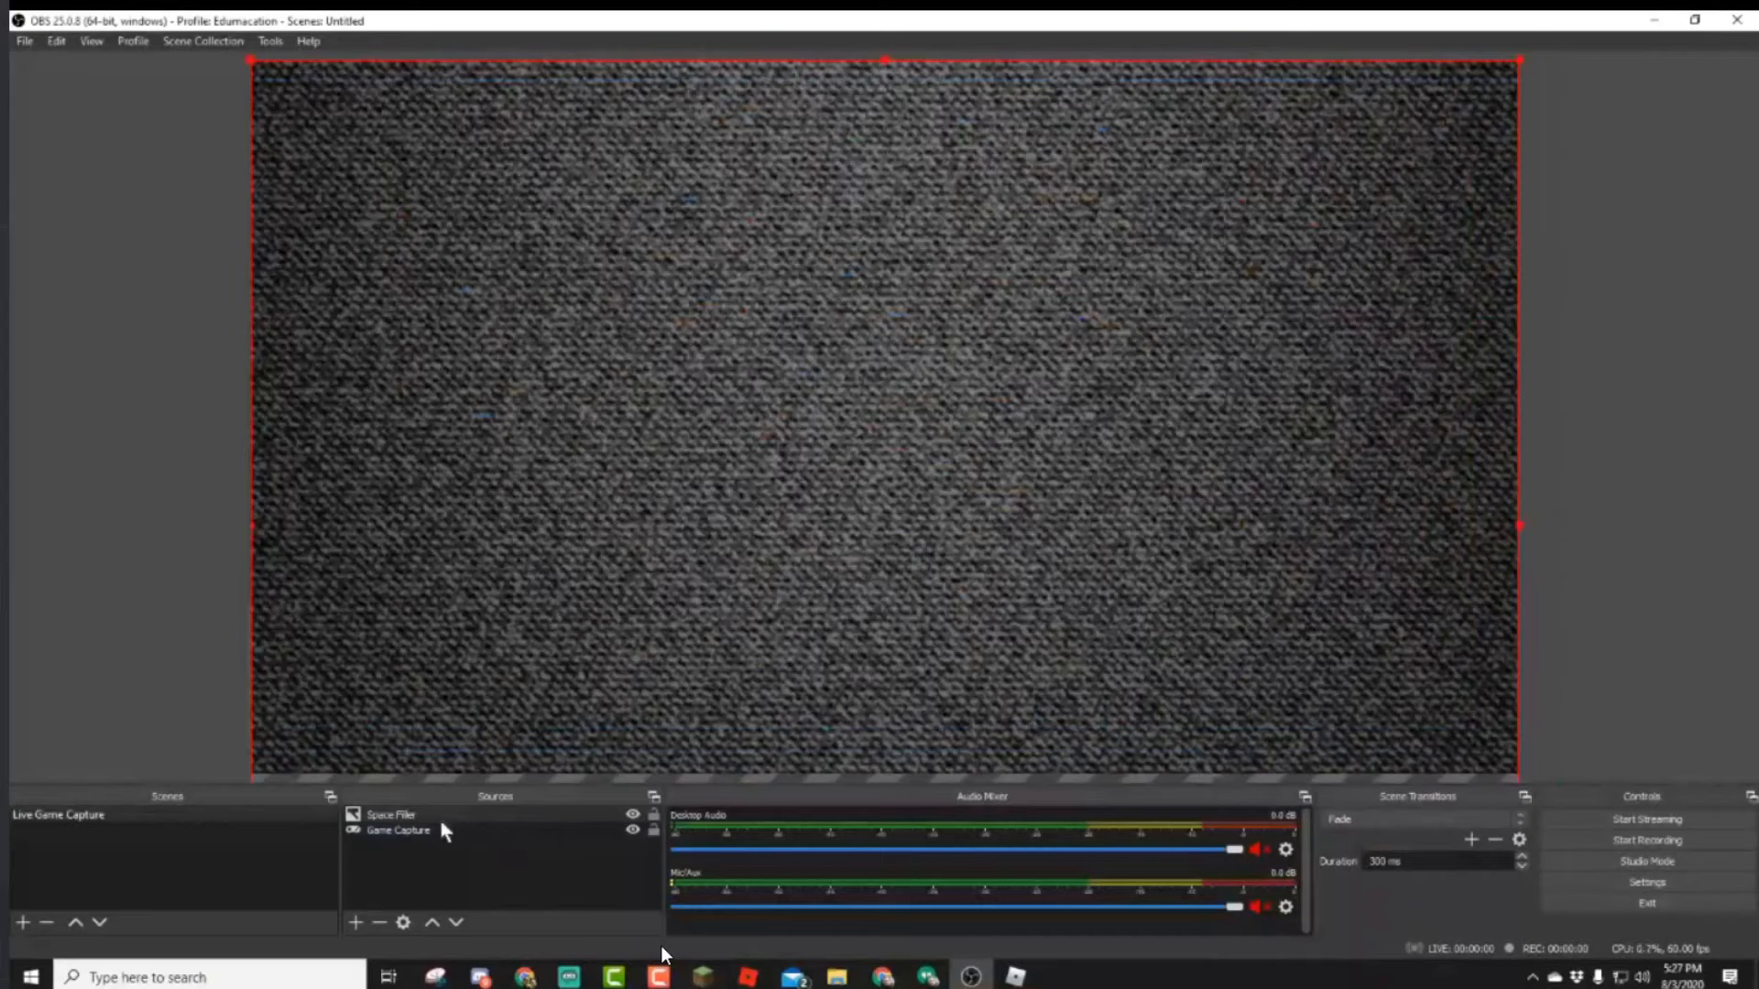
click(455, 923)
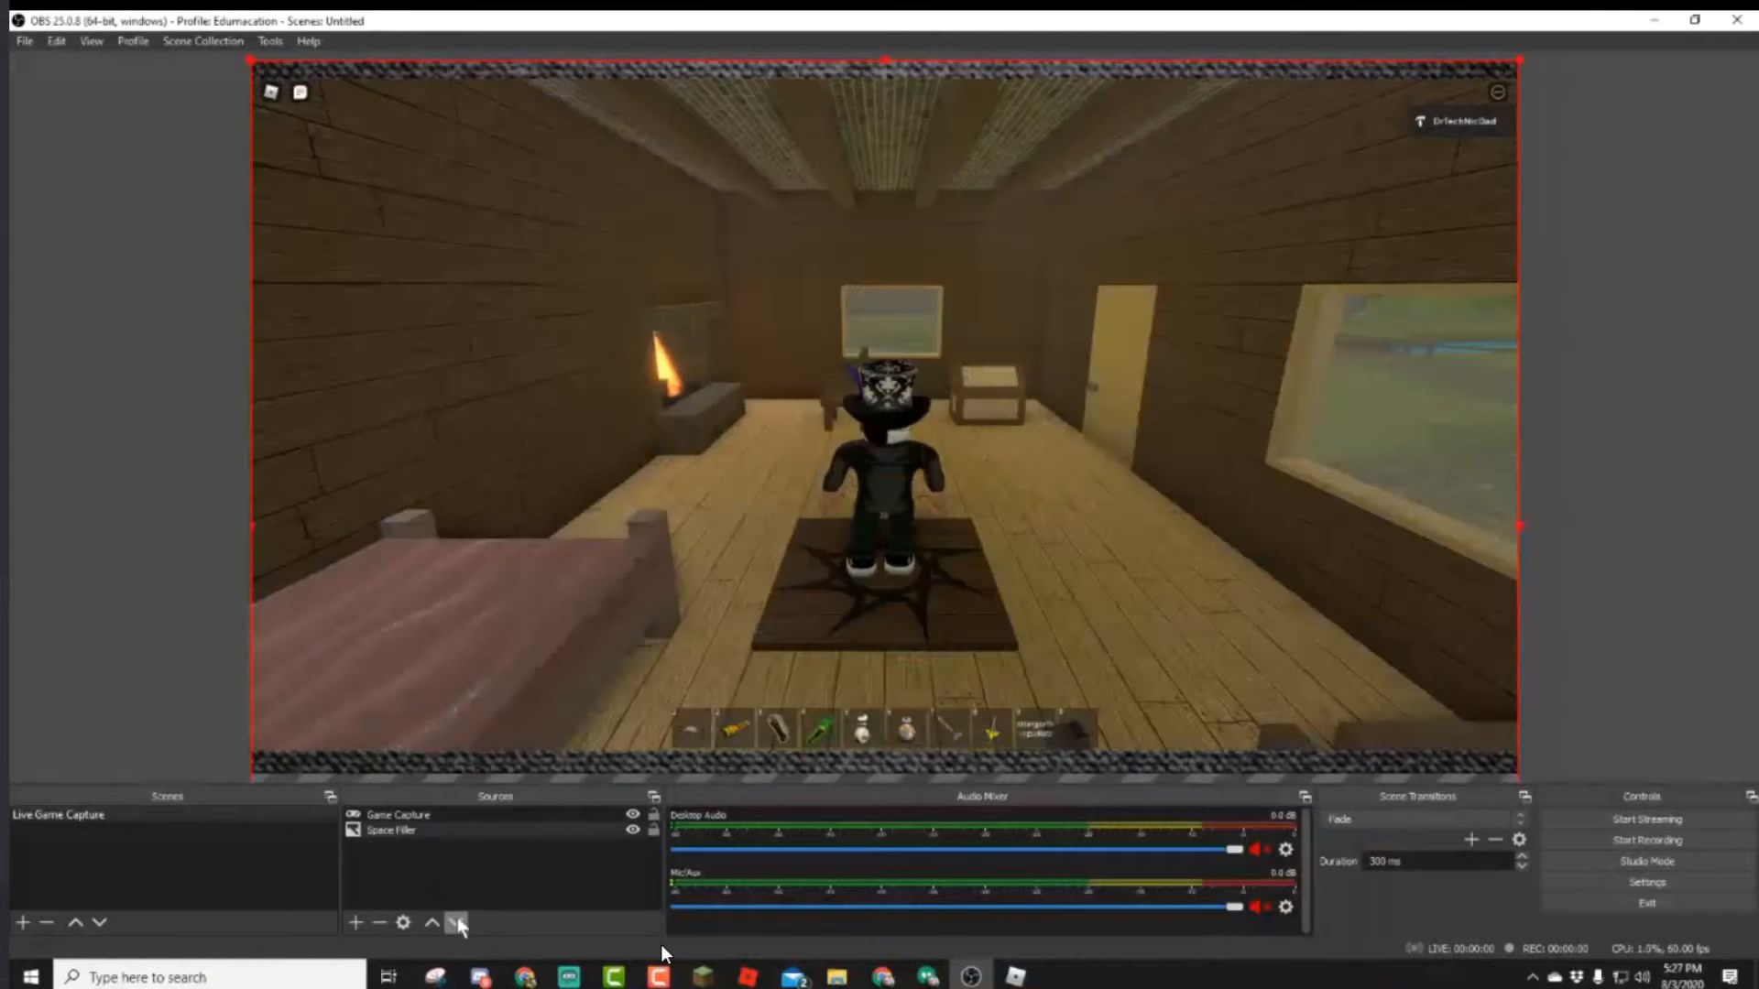
click(1598, 541)
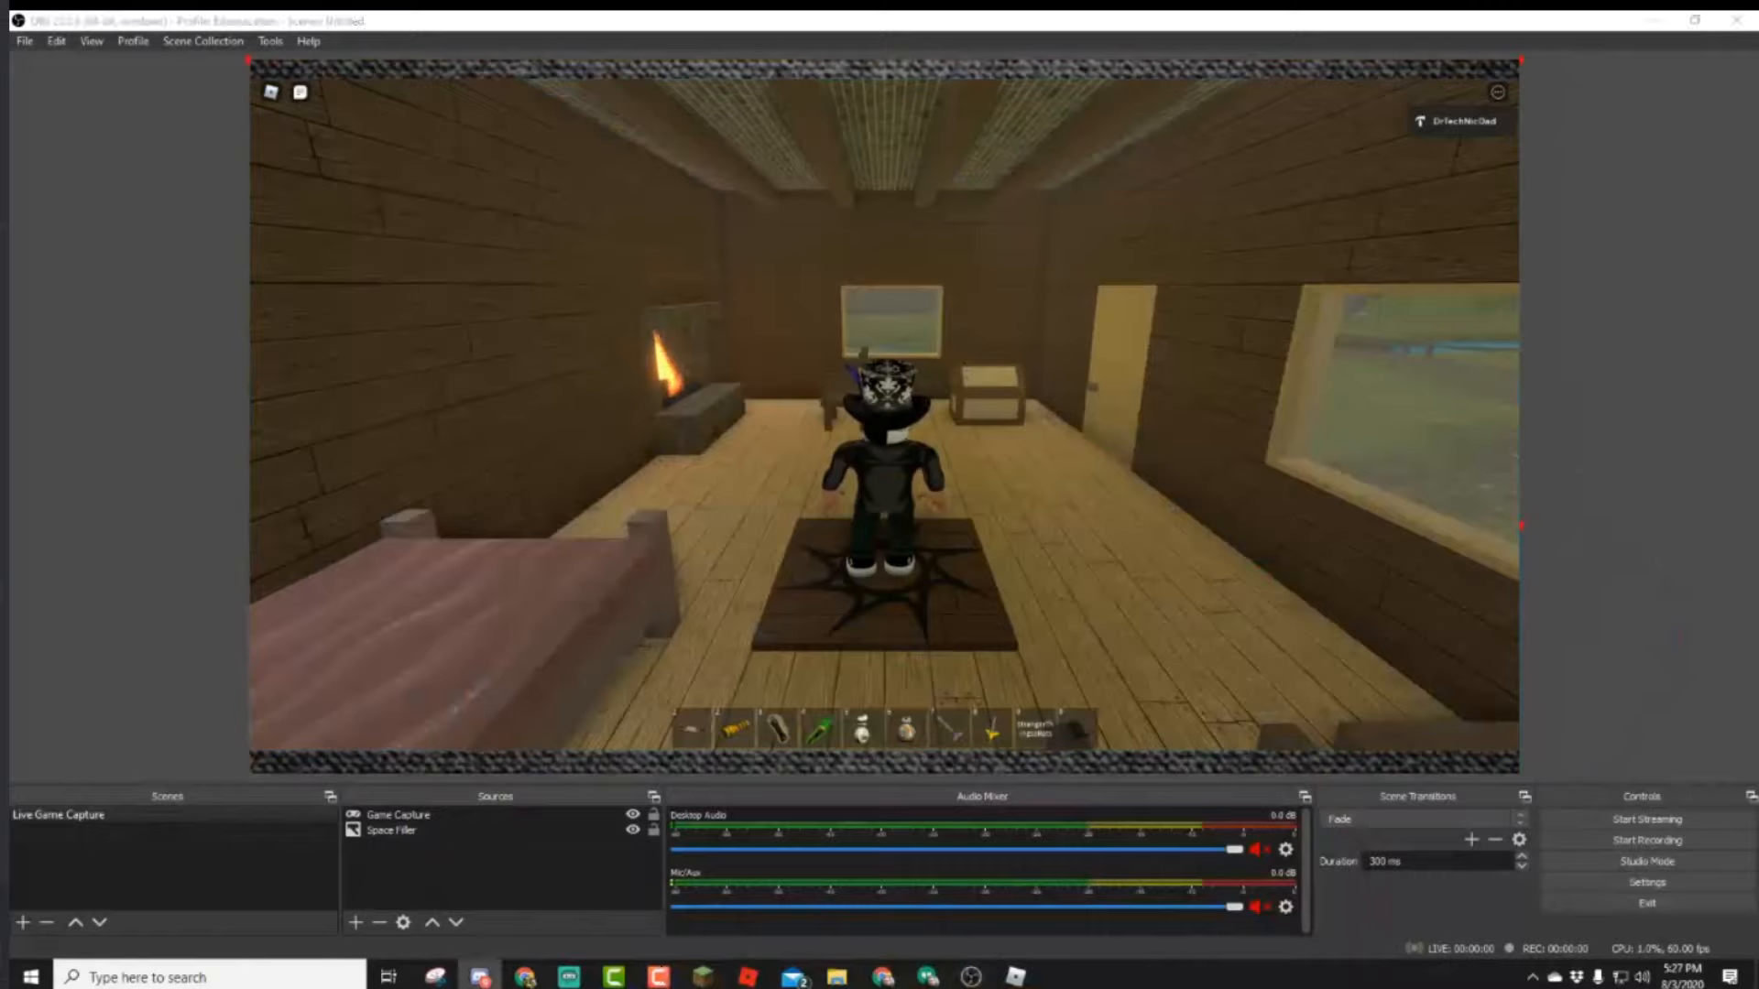
click(719, 405)
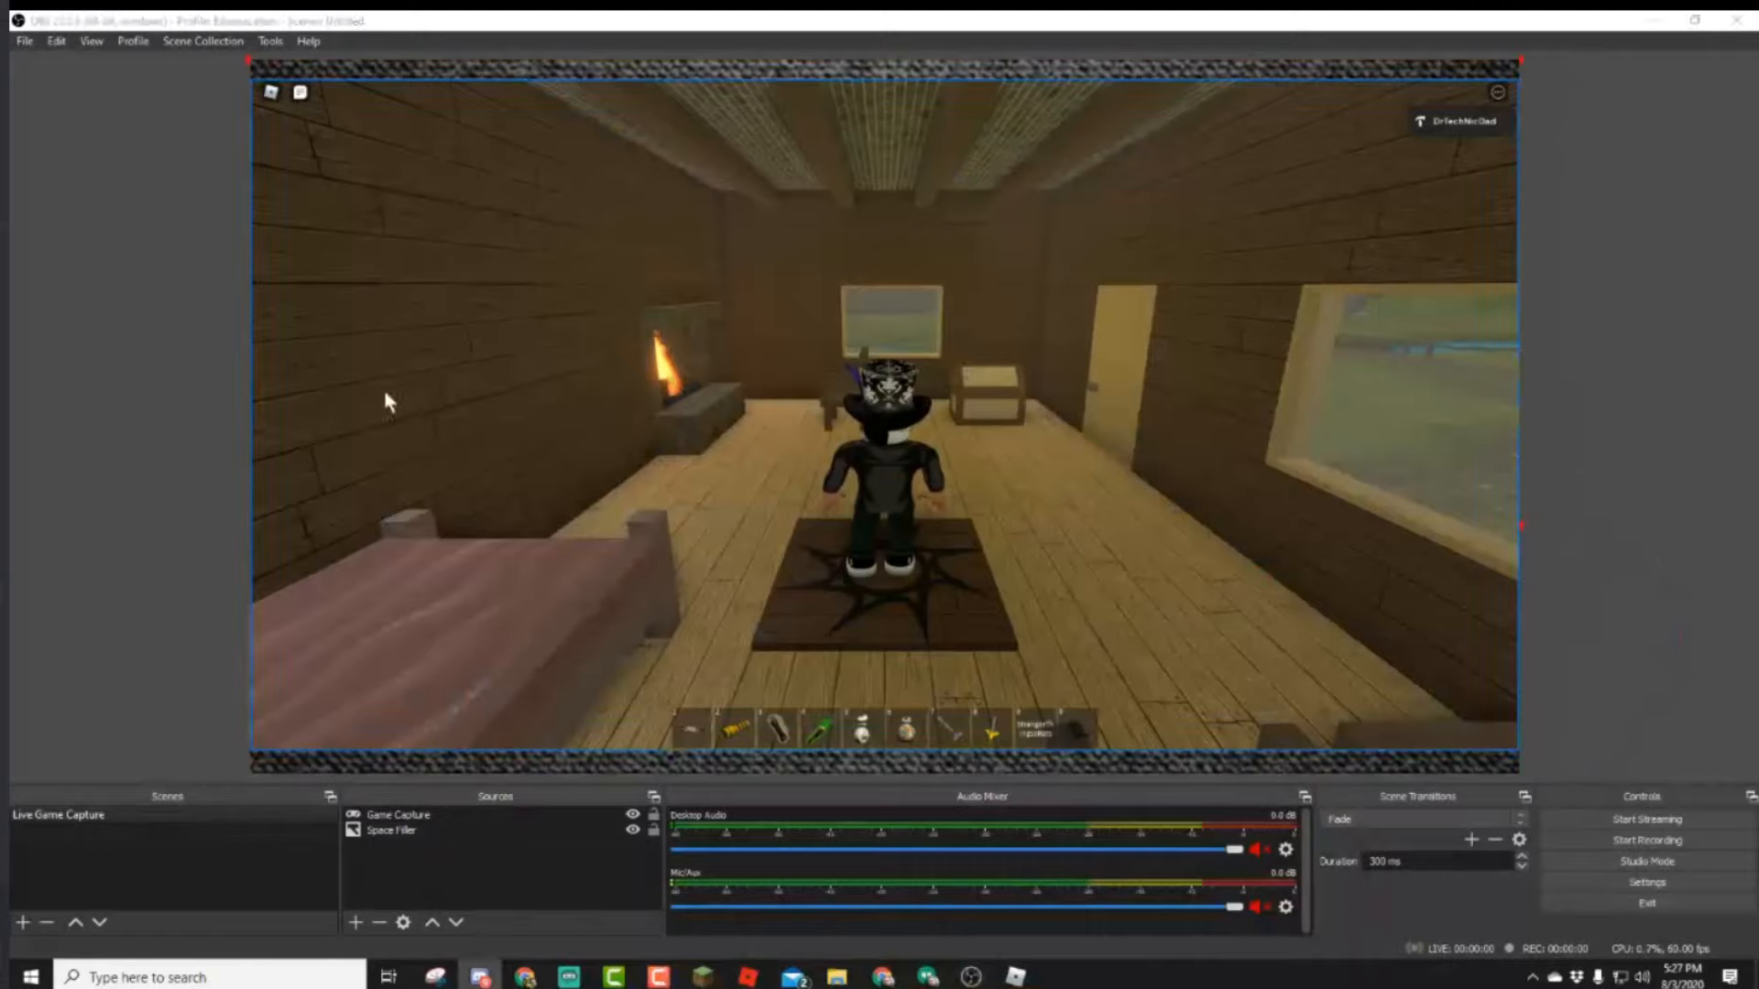
click(1696, 548)
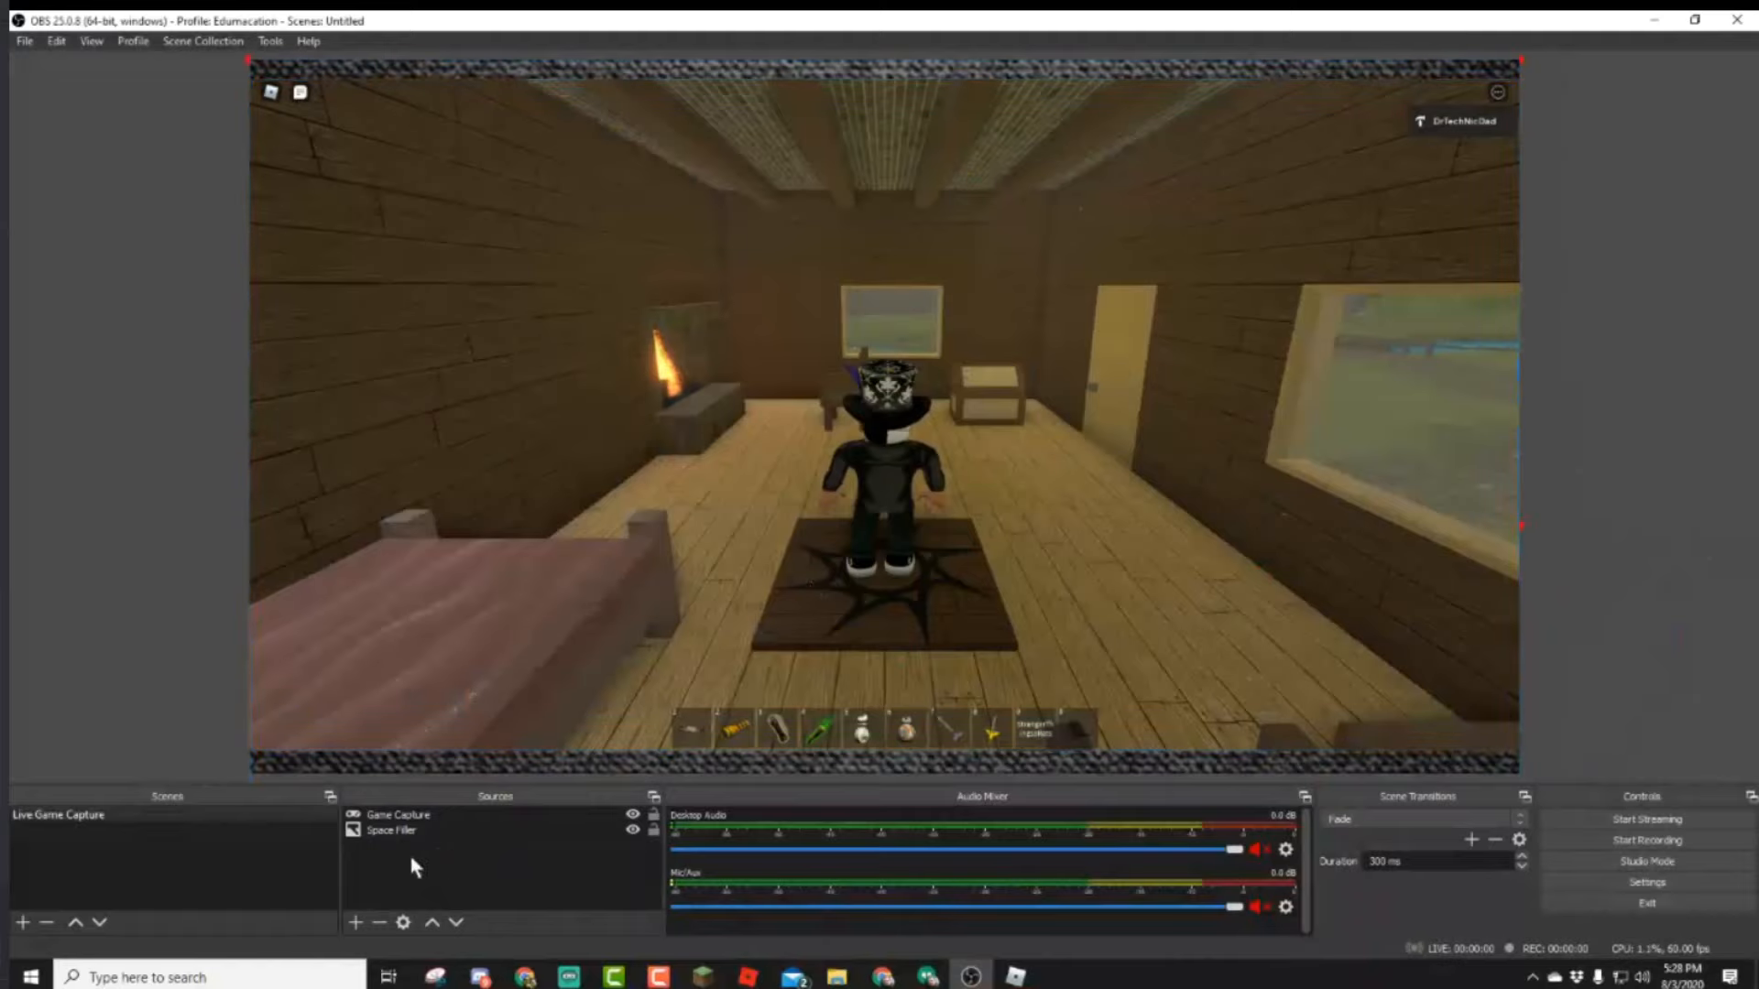
Add a new media source named "Music" to the Live Game Capture scene.
click(354, 922)
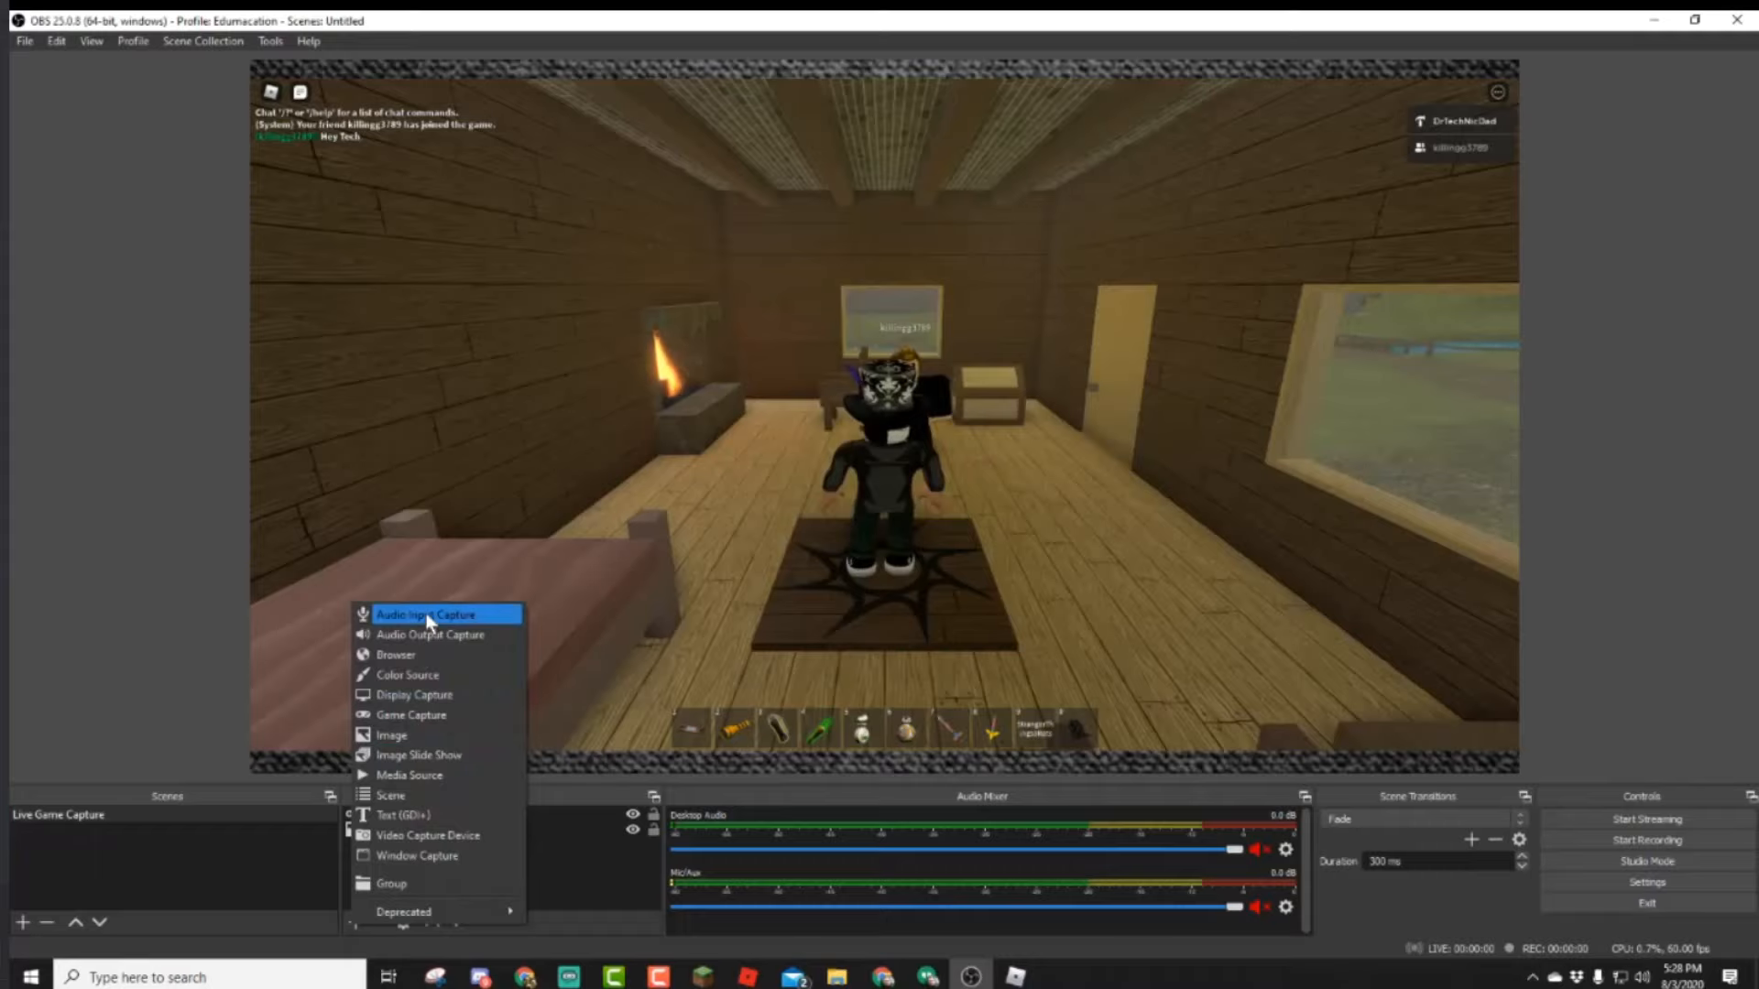
click(427, 776)
text(xxxxxxxxxxxxxxxxxxxxxxxxxxxxxxxx)
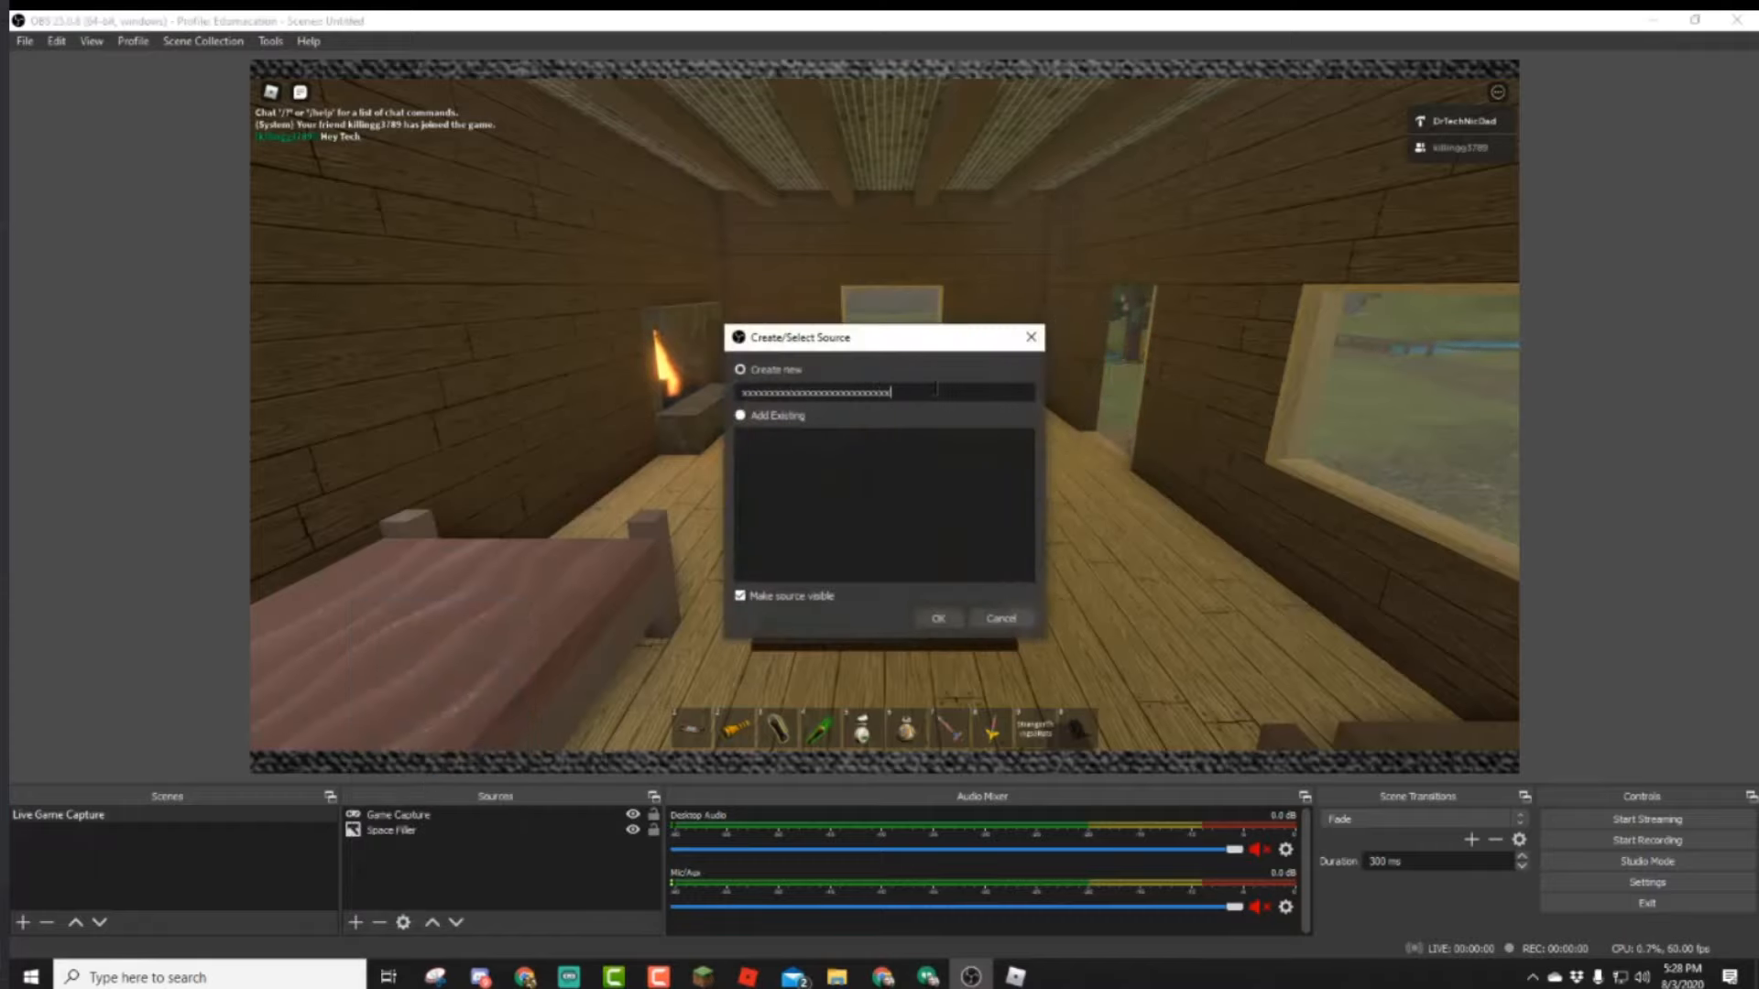
double_click(935, 390)
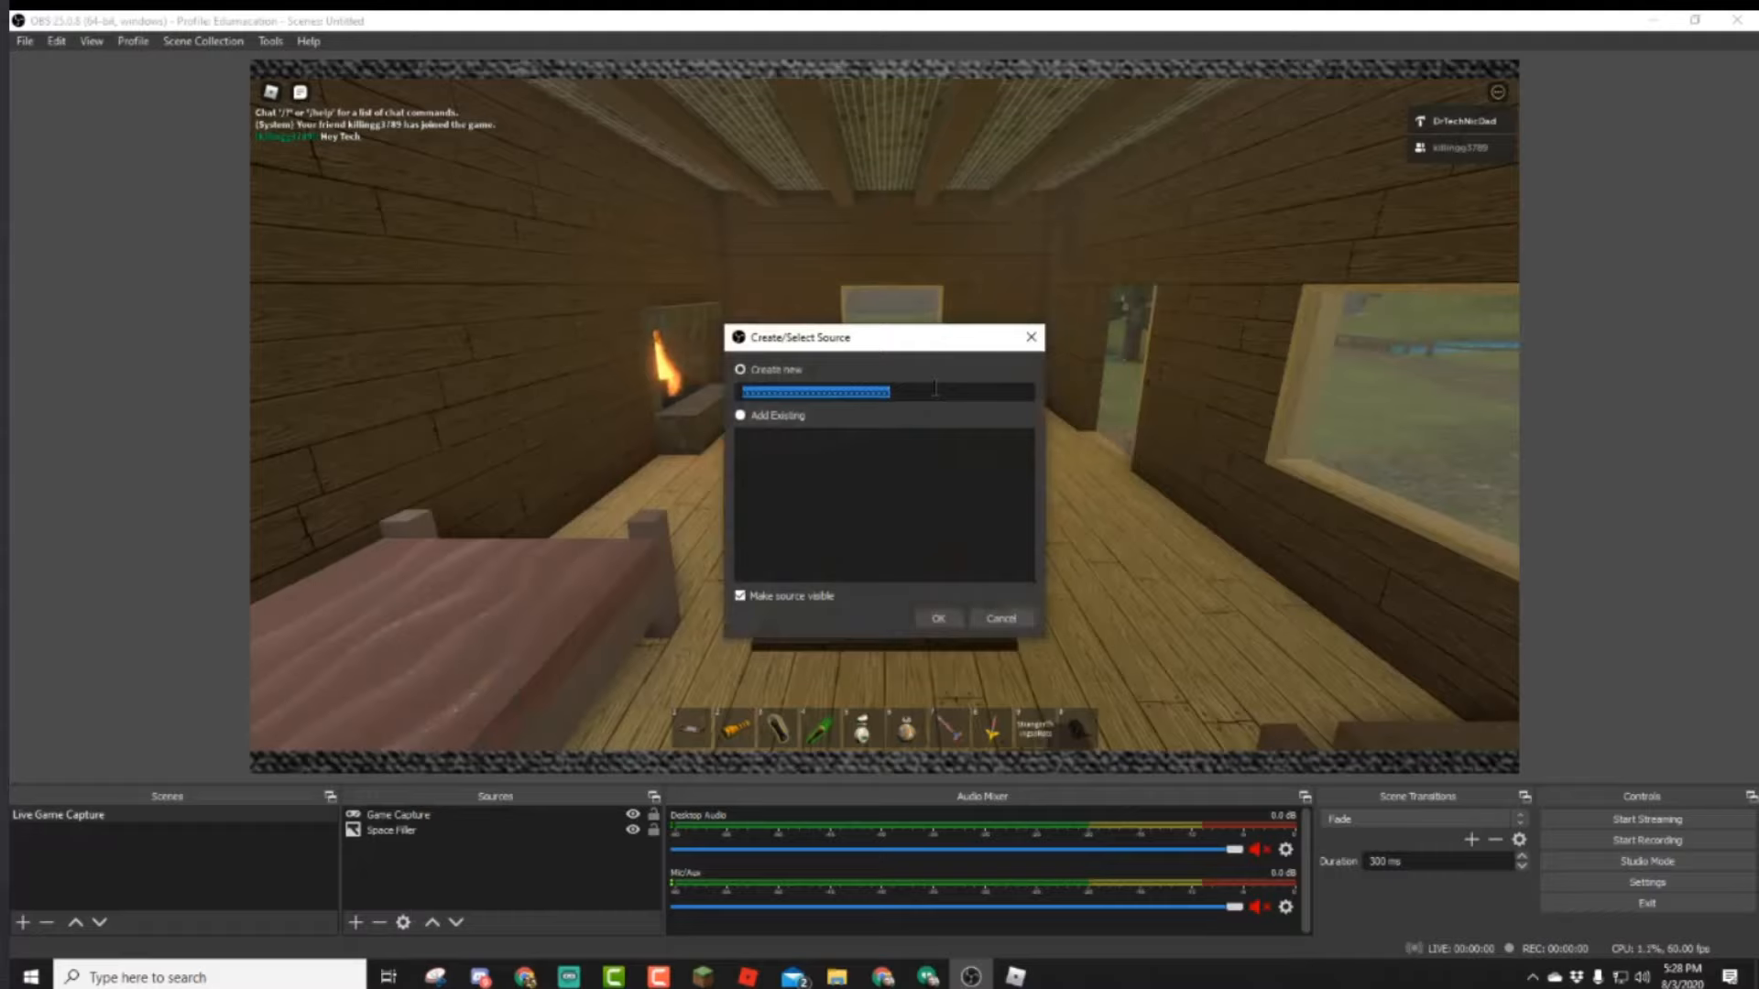
text(Music)
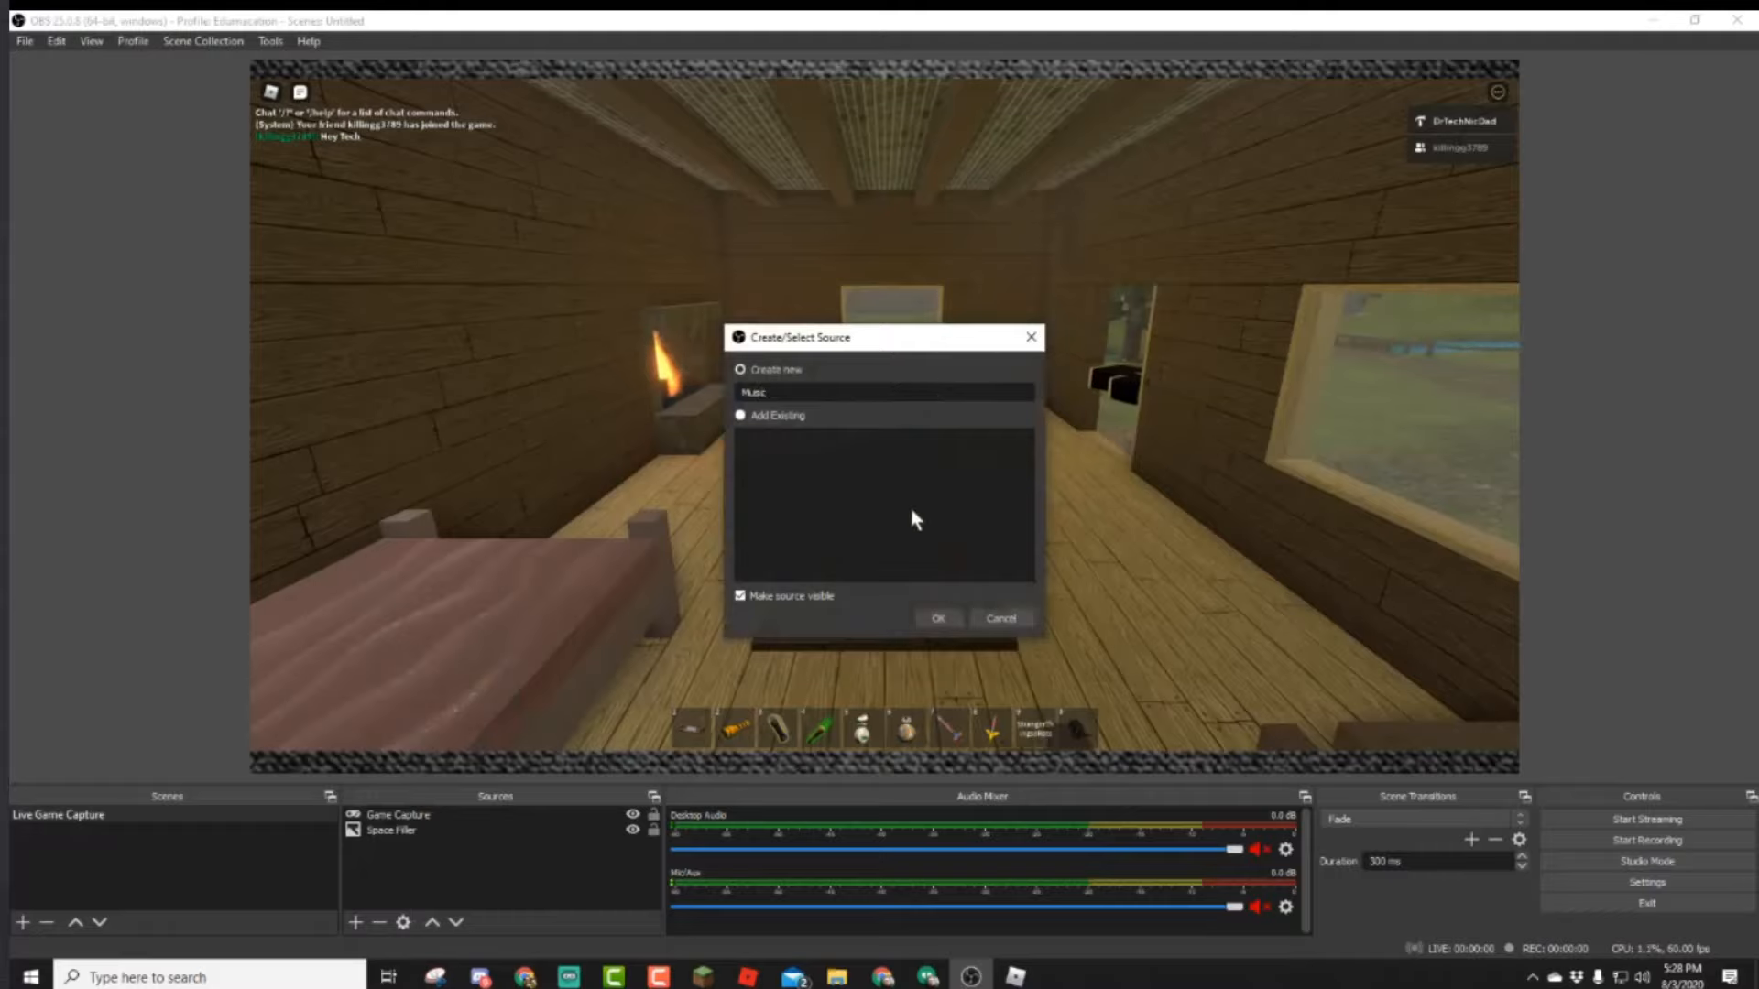
click(941, 616)
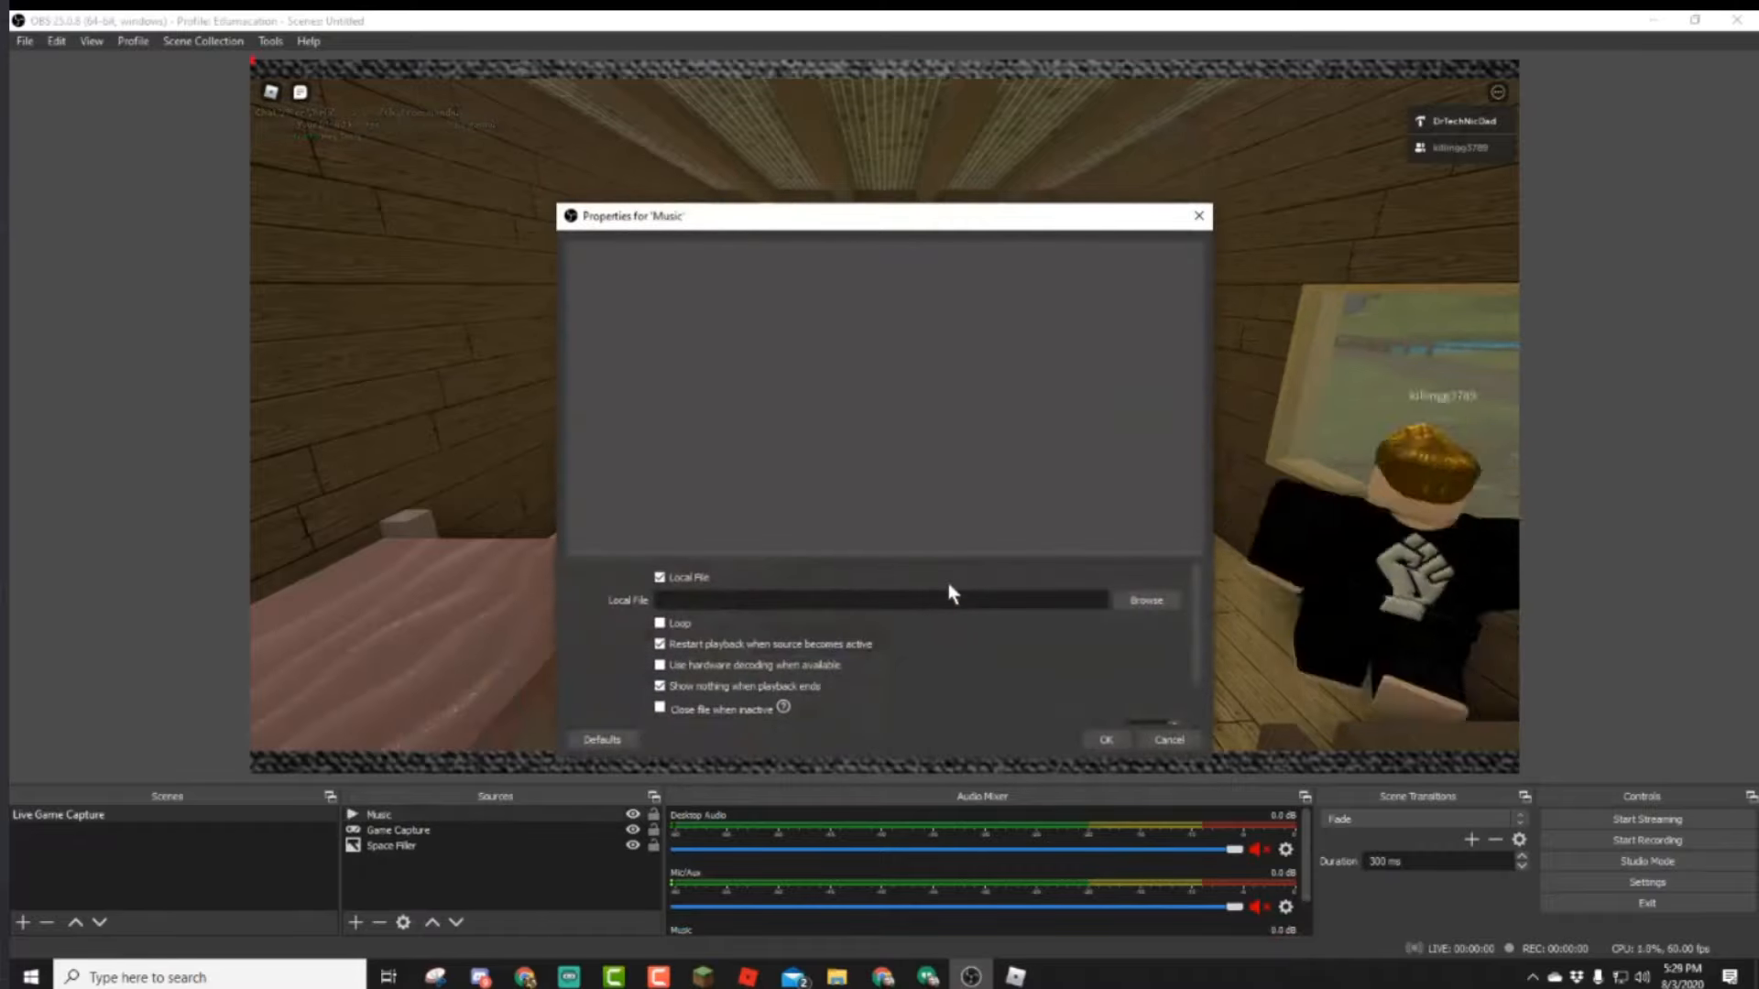
Browse to Videos > YT Creator > Audio and load DrTechNicLoop-20minutes.wav as the Music source's local file.
click(1148, 602)
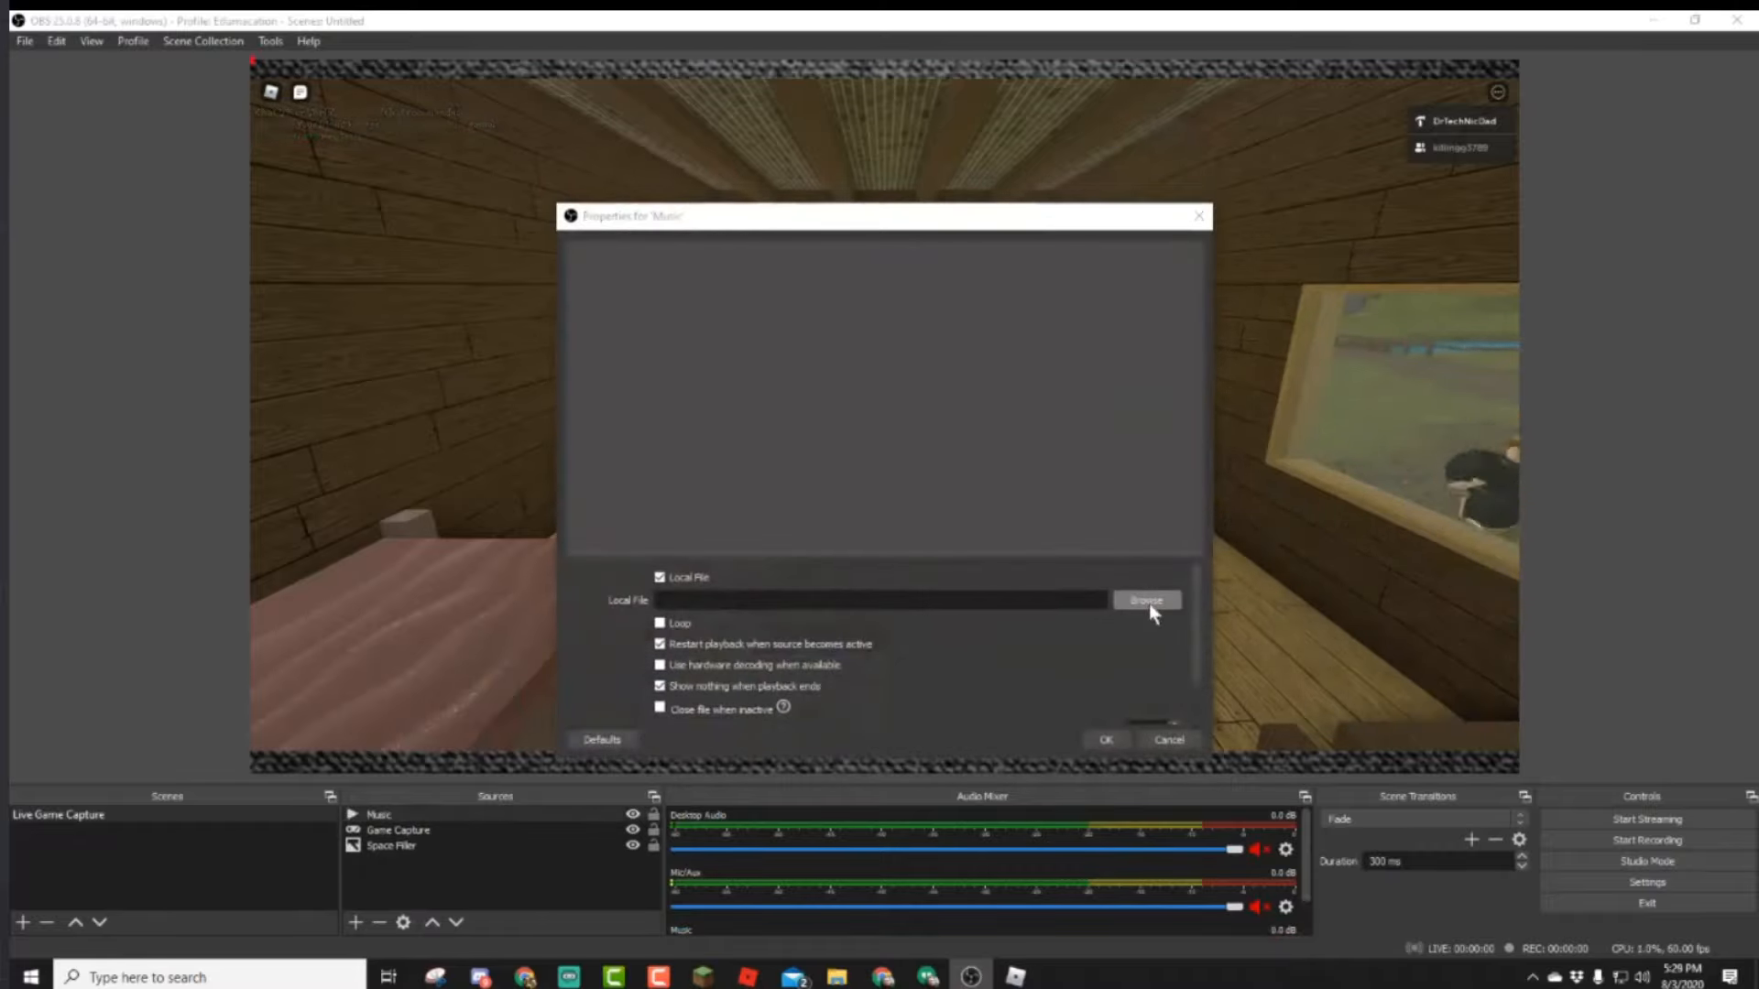
click(632, 547)
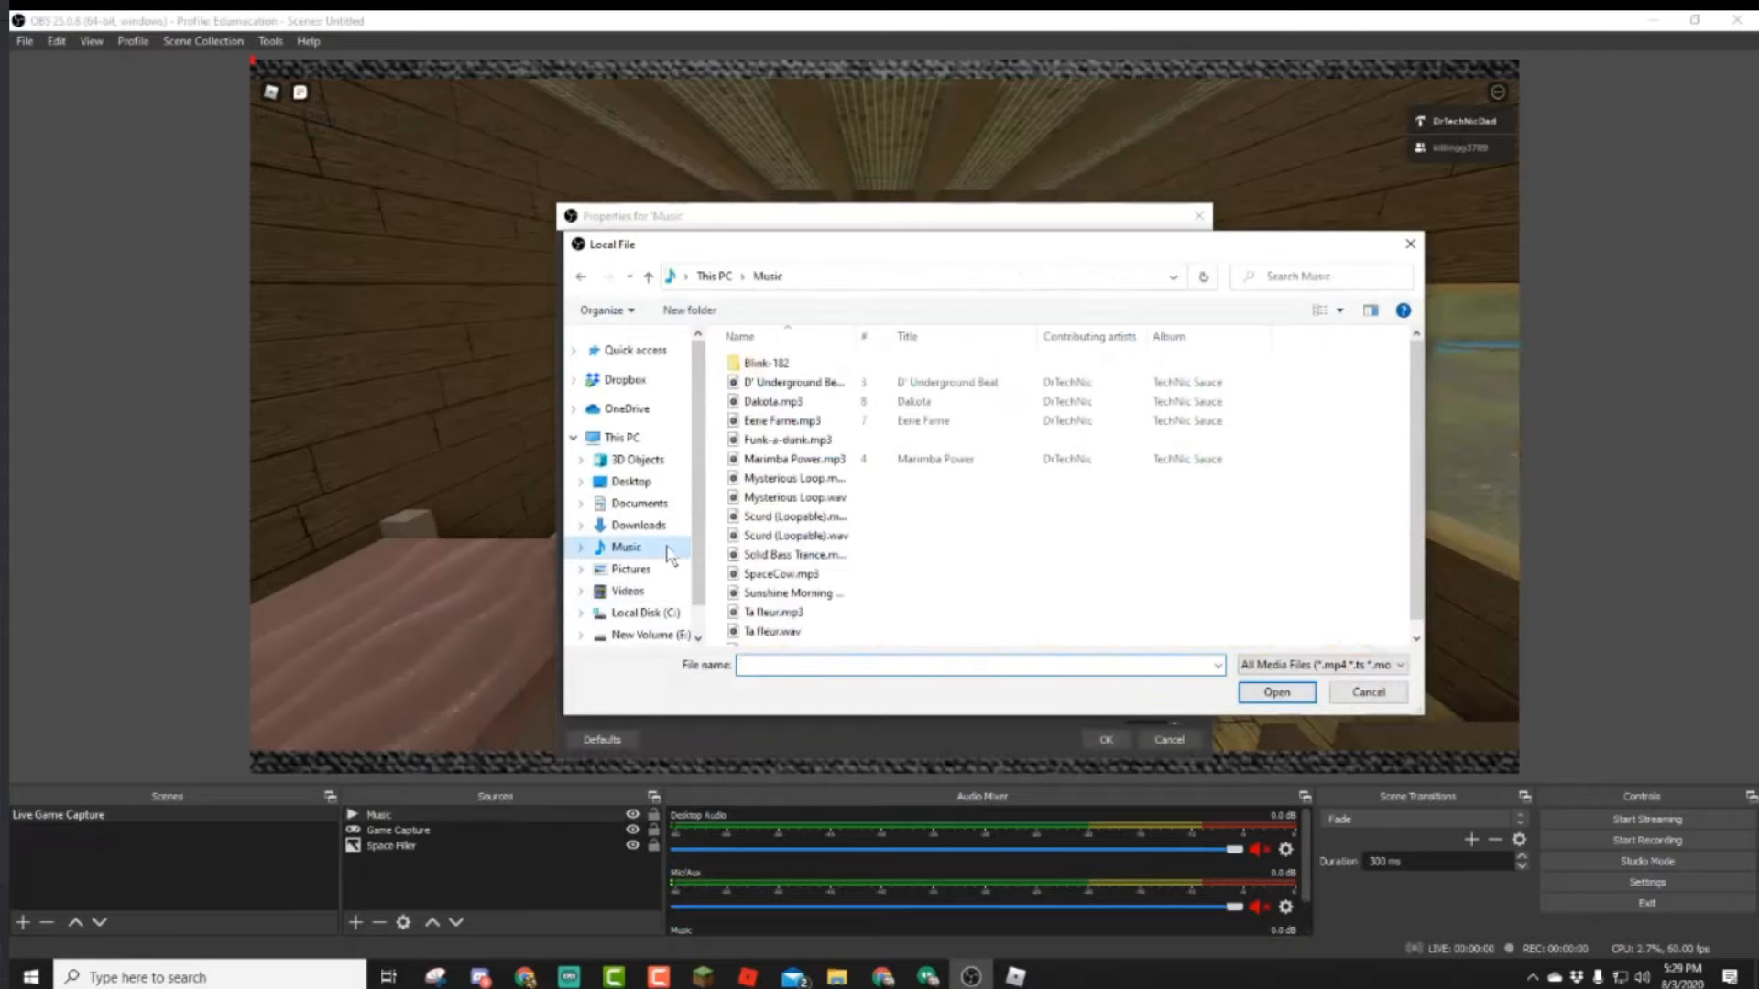
scroll(806, 421, down, 1)
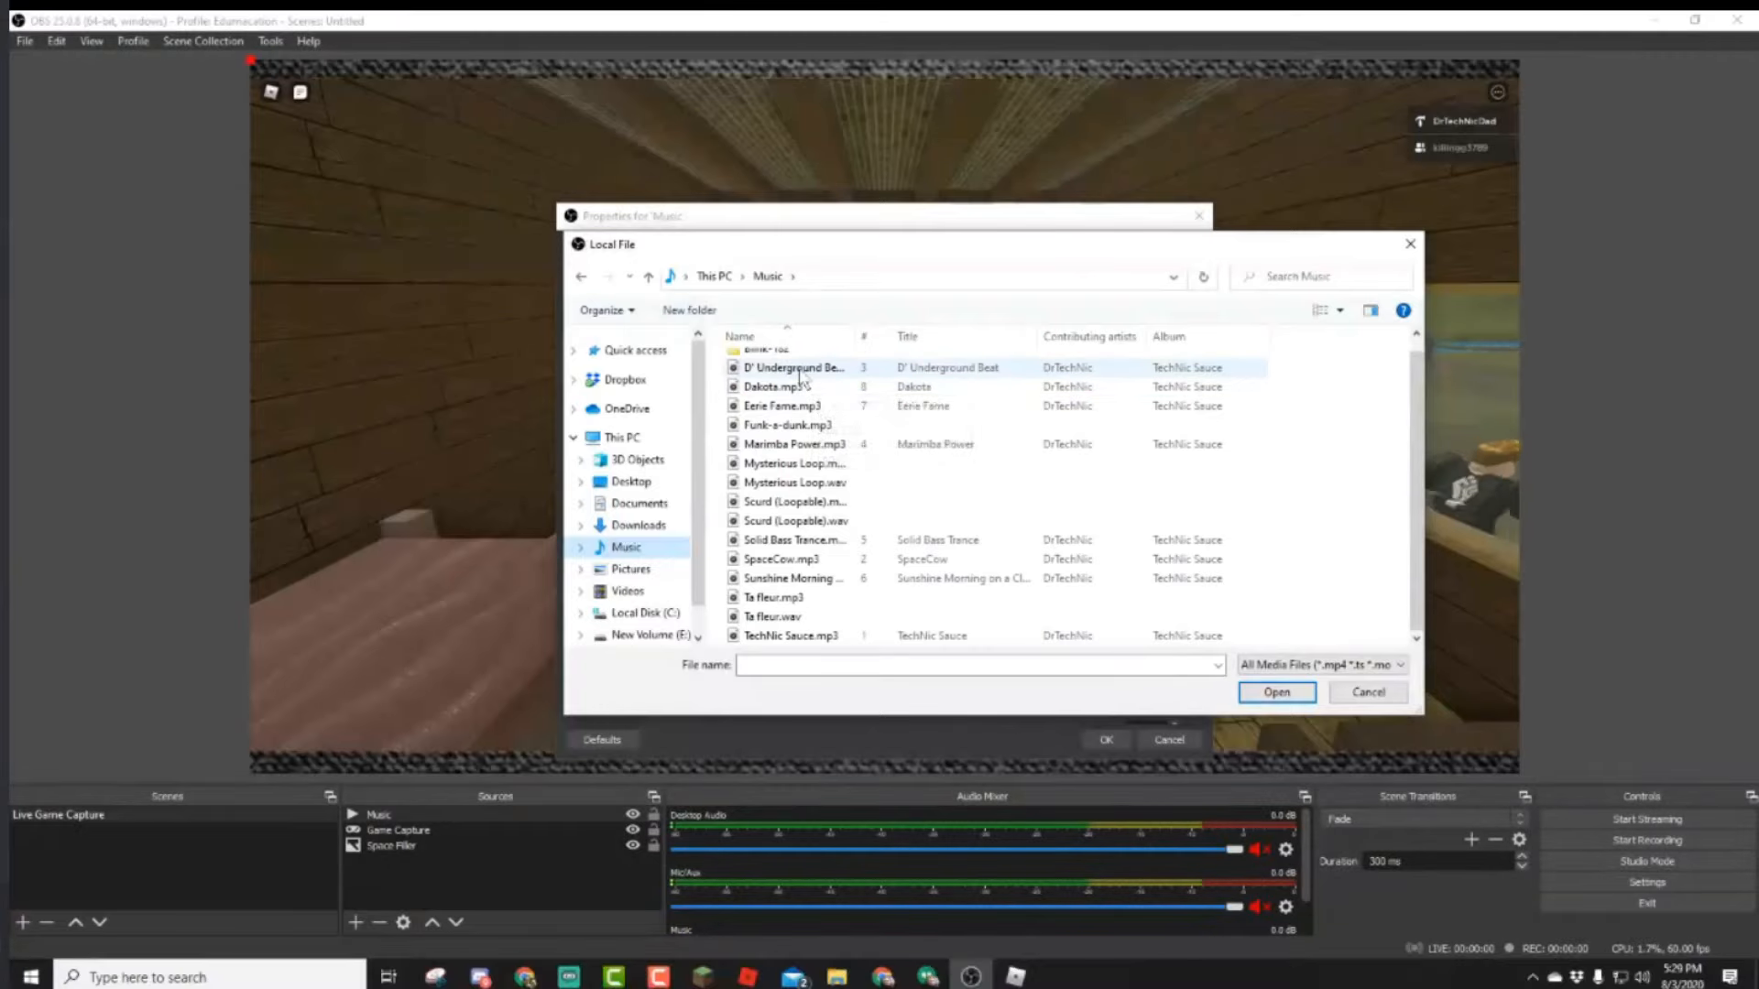
click(800, 371)
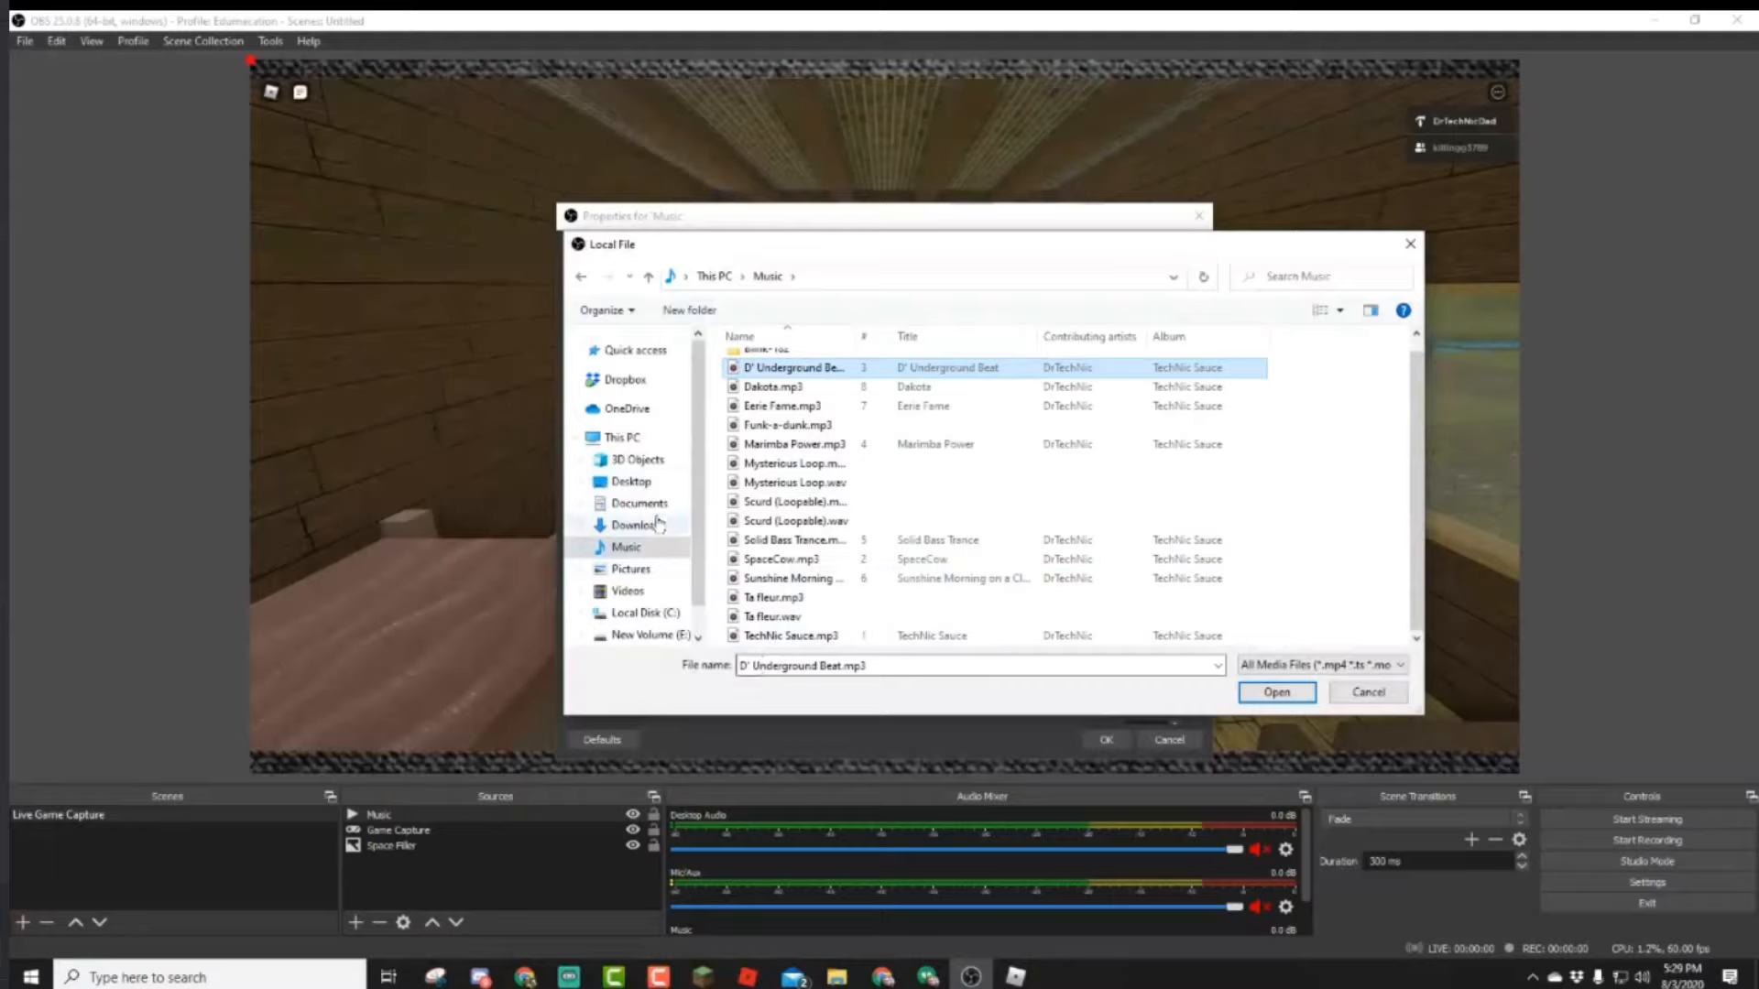
click(627, 591)
double_click(969, 384)
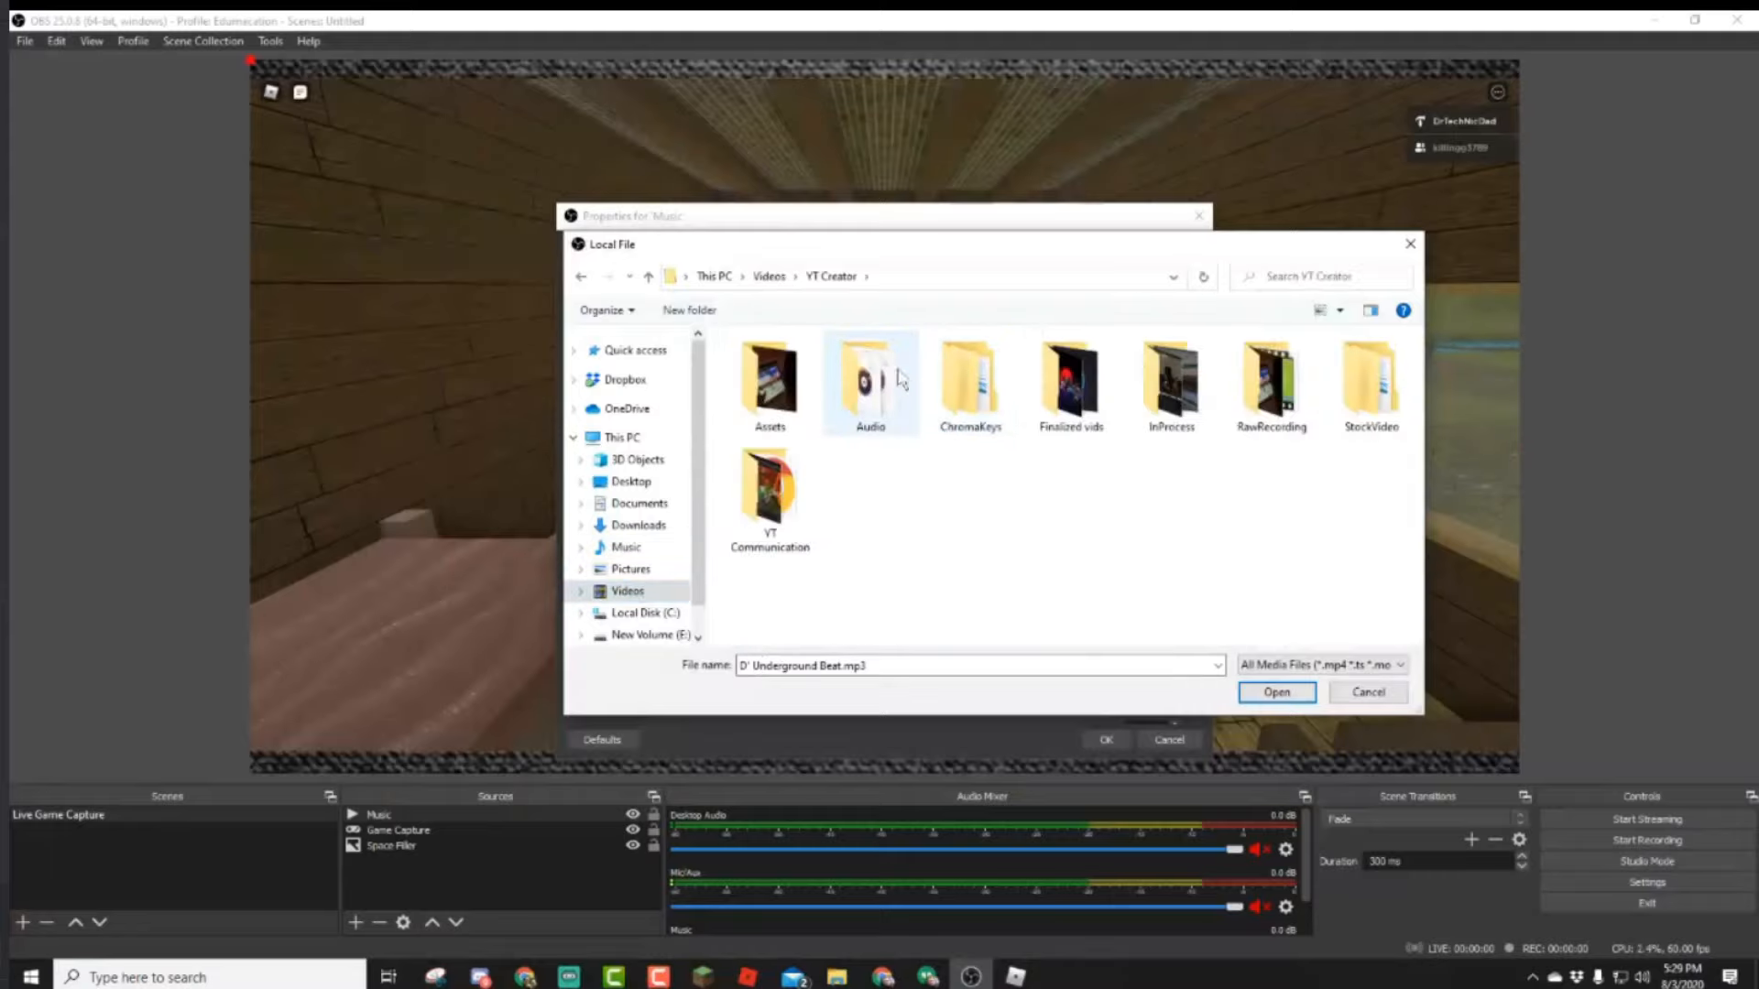
double_click(849, 385)
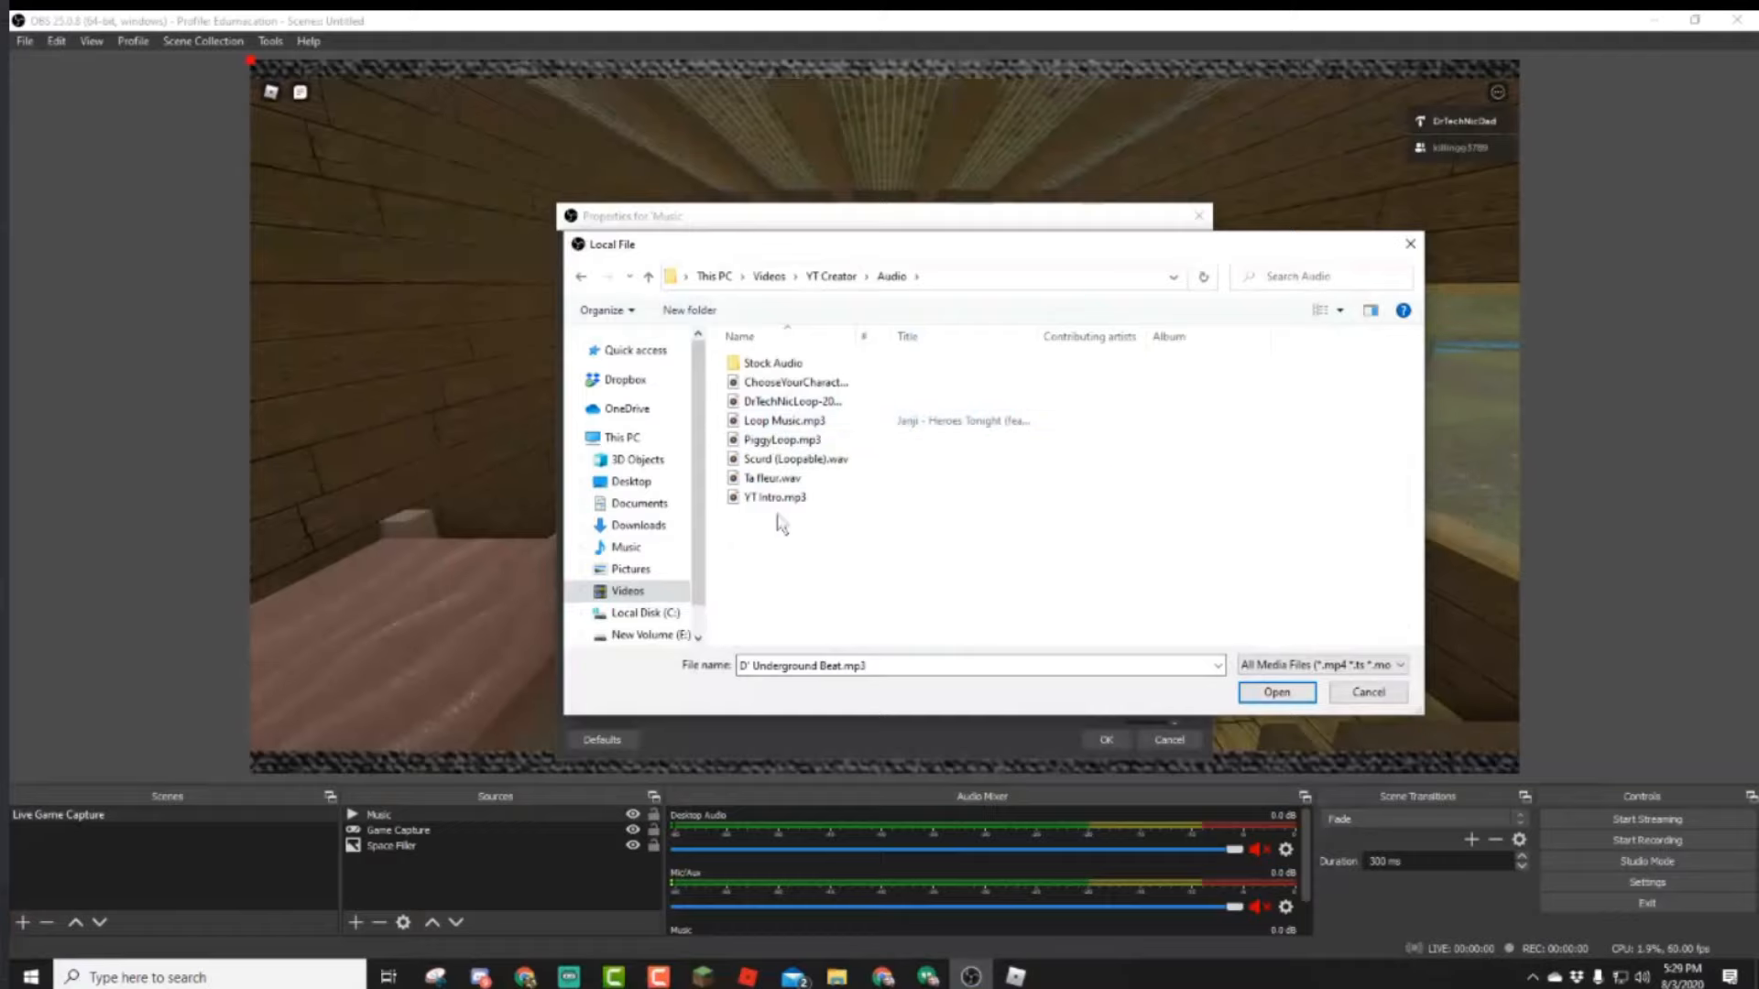
click(801, 402)
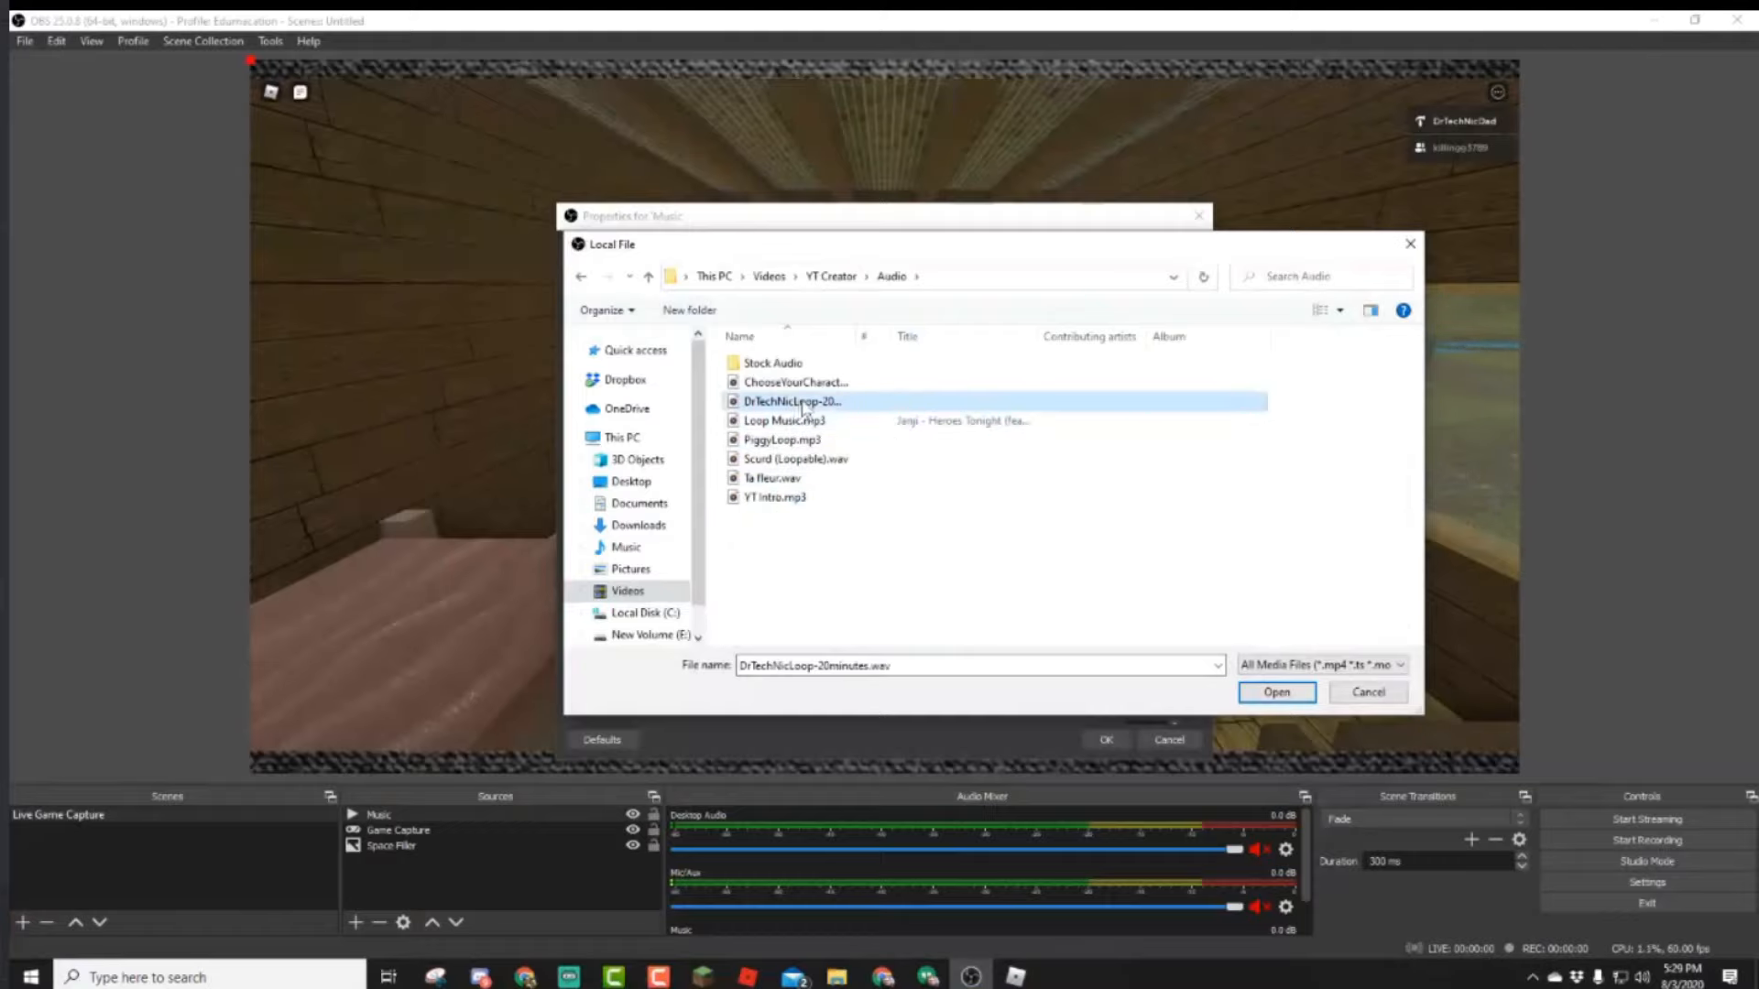
click(1278, 693)
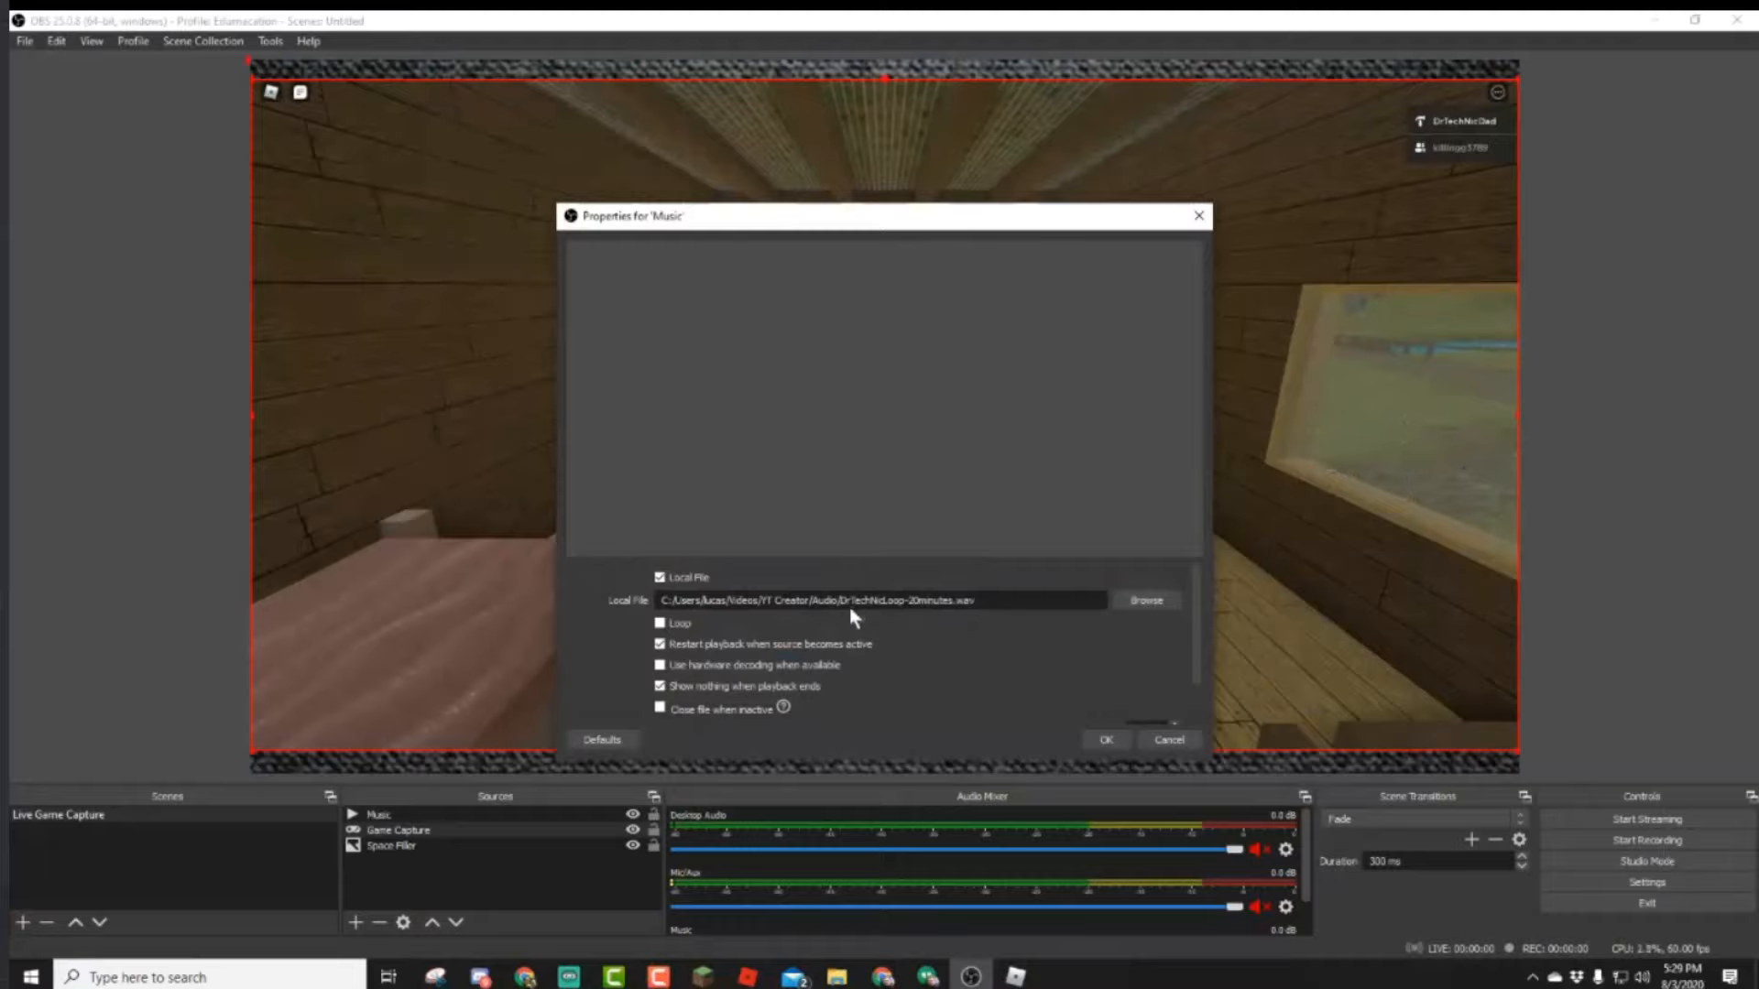
Turn on looping for the Music source and accept its properties.
click(660, 623)
scroll(1139, 671, down, 2)
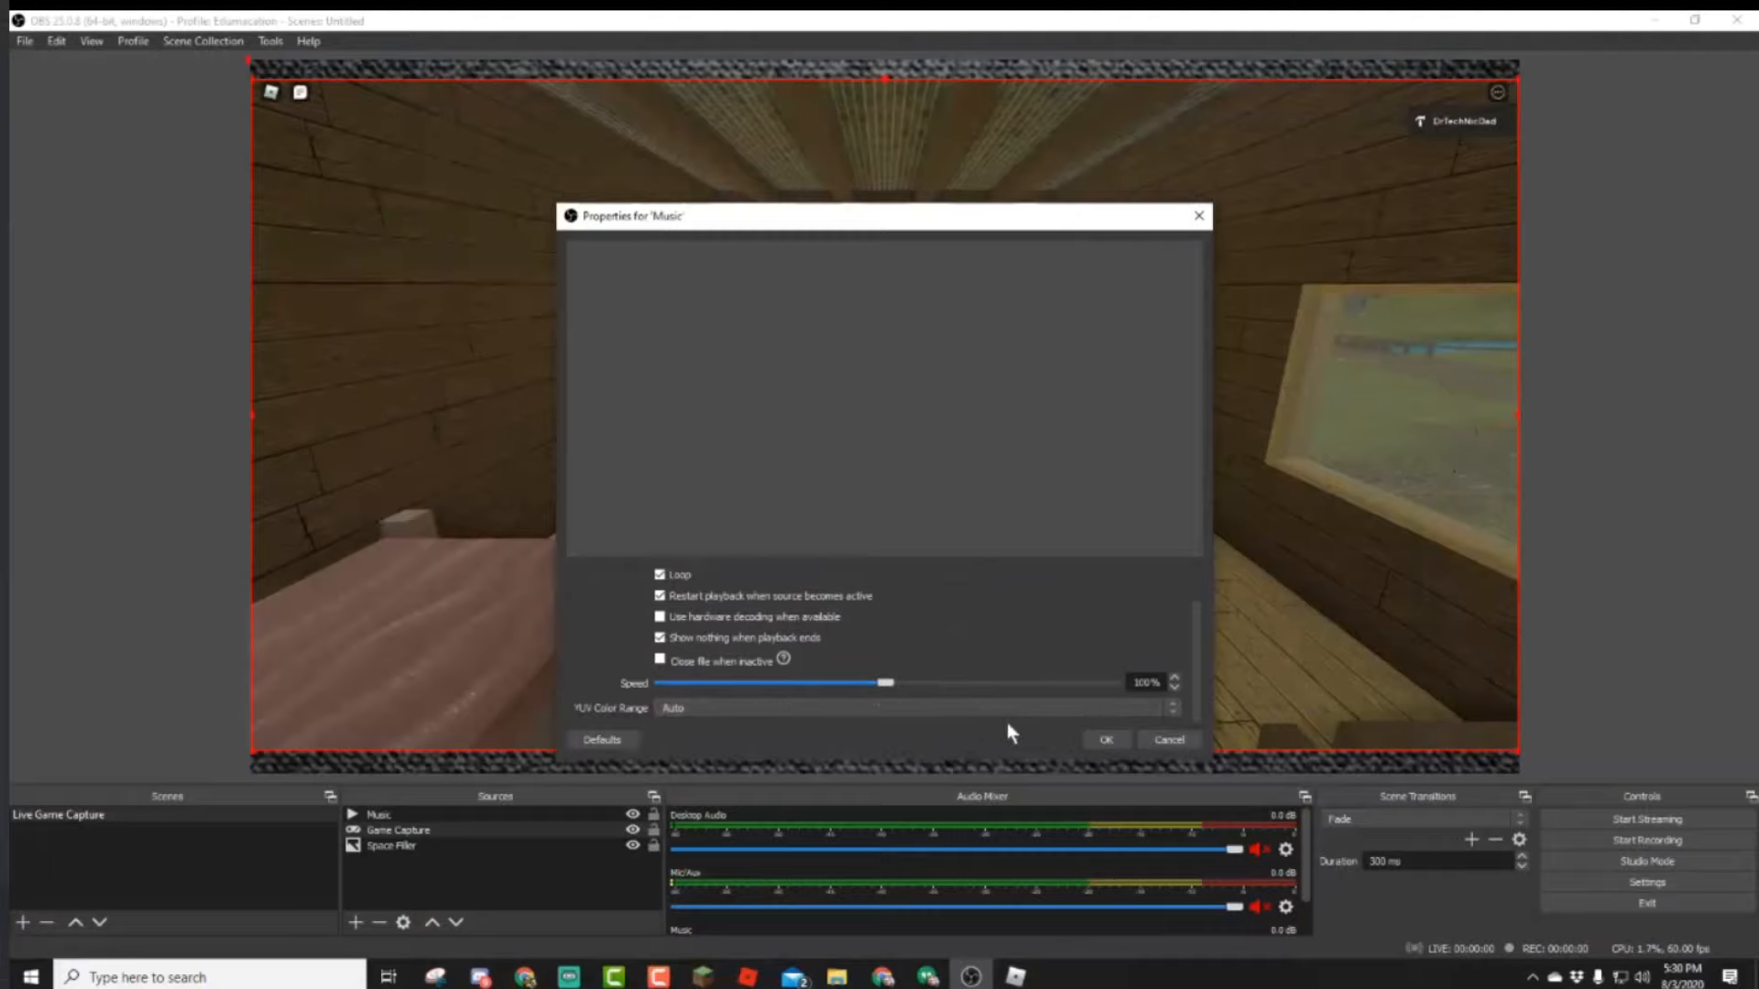
click(1104, 740)
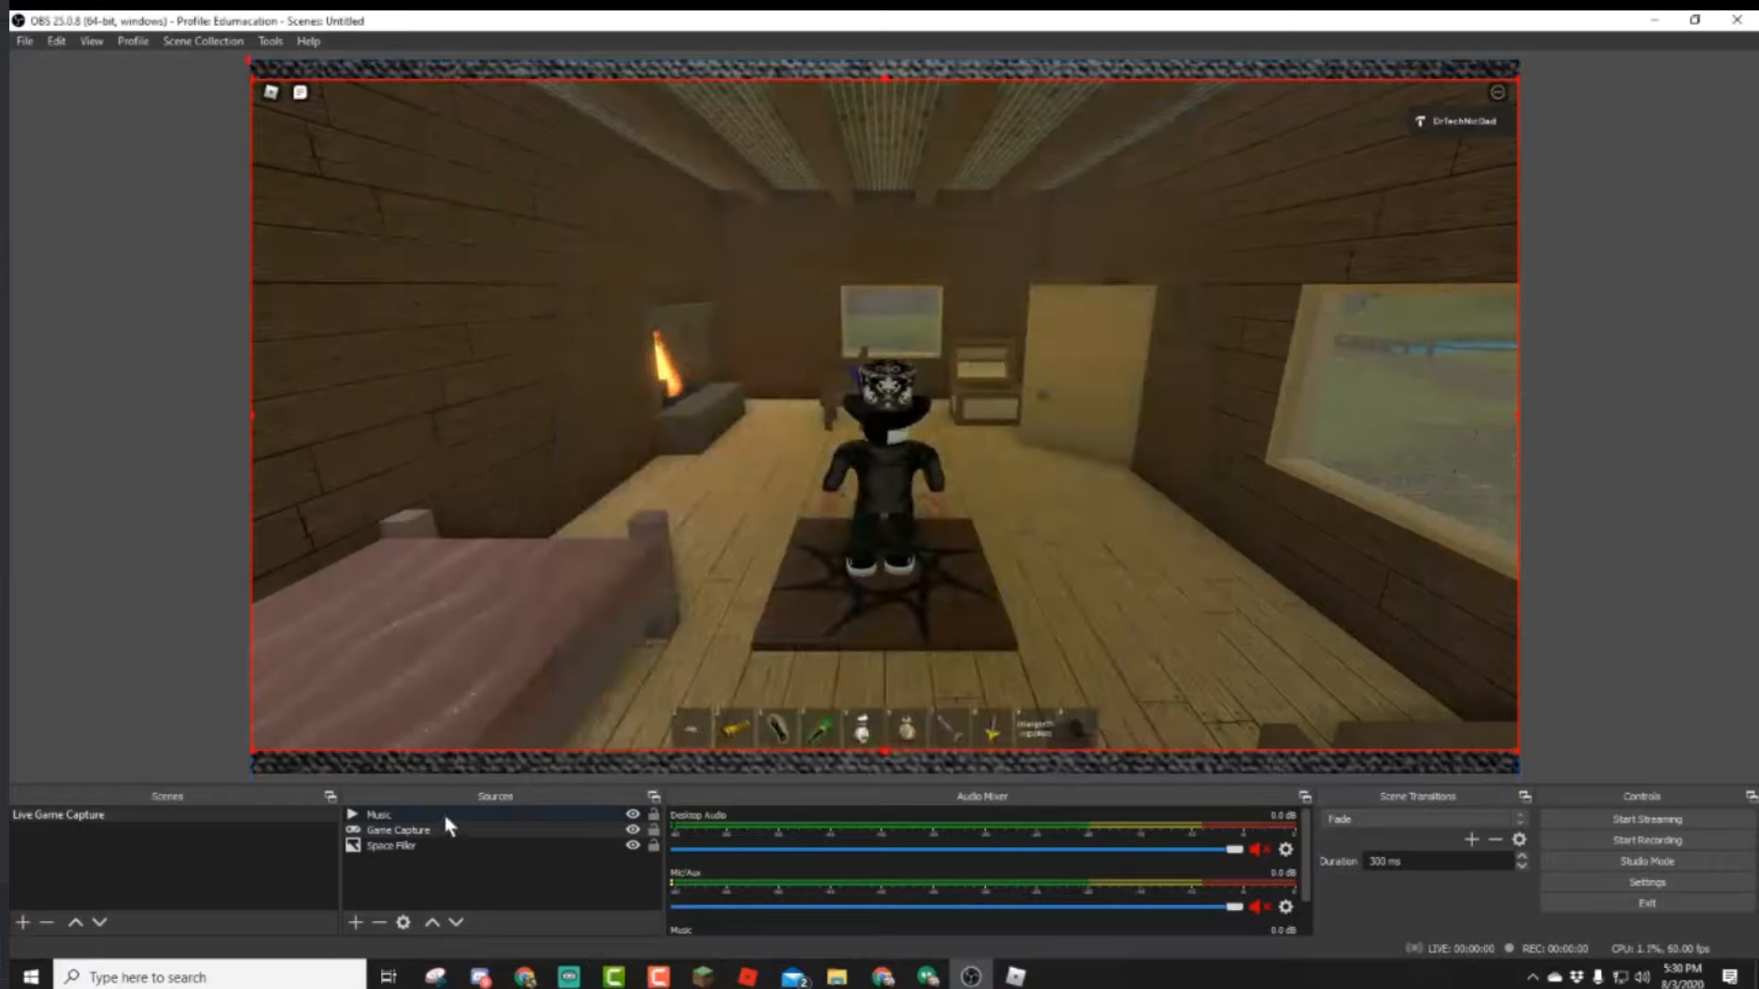
Move the Music source to the end of the source order and lower its volume to about -11.5 dB.
drag(444, 818, 452, 866)
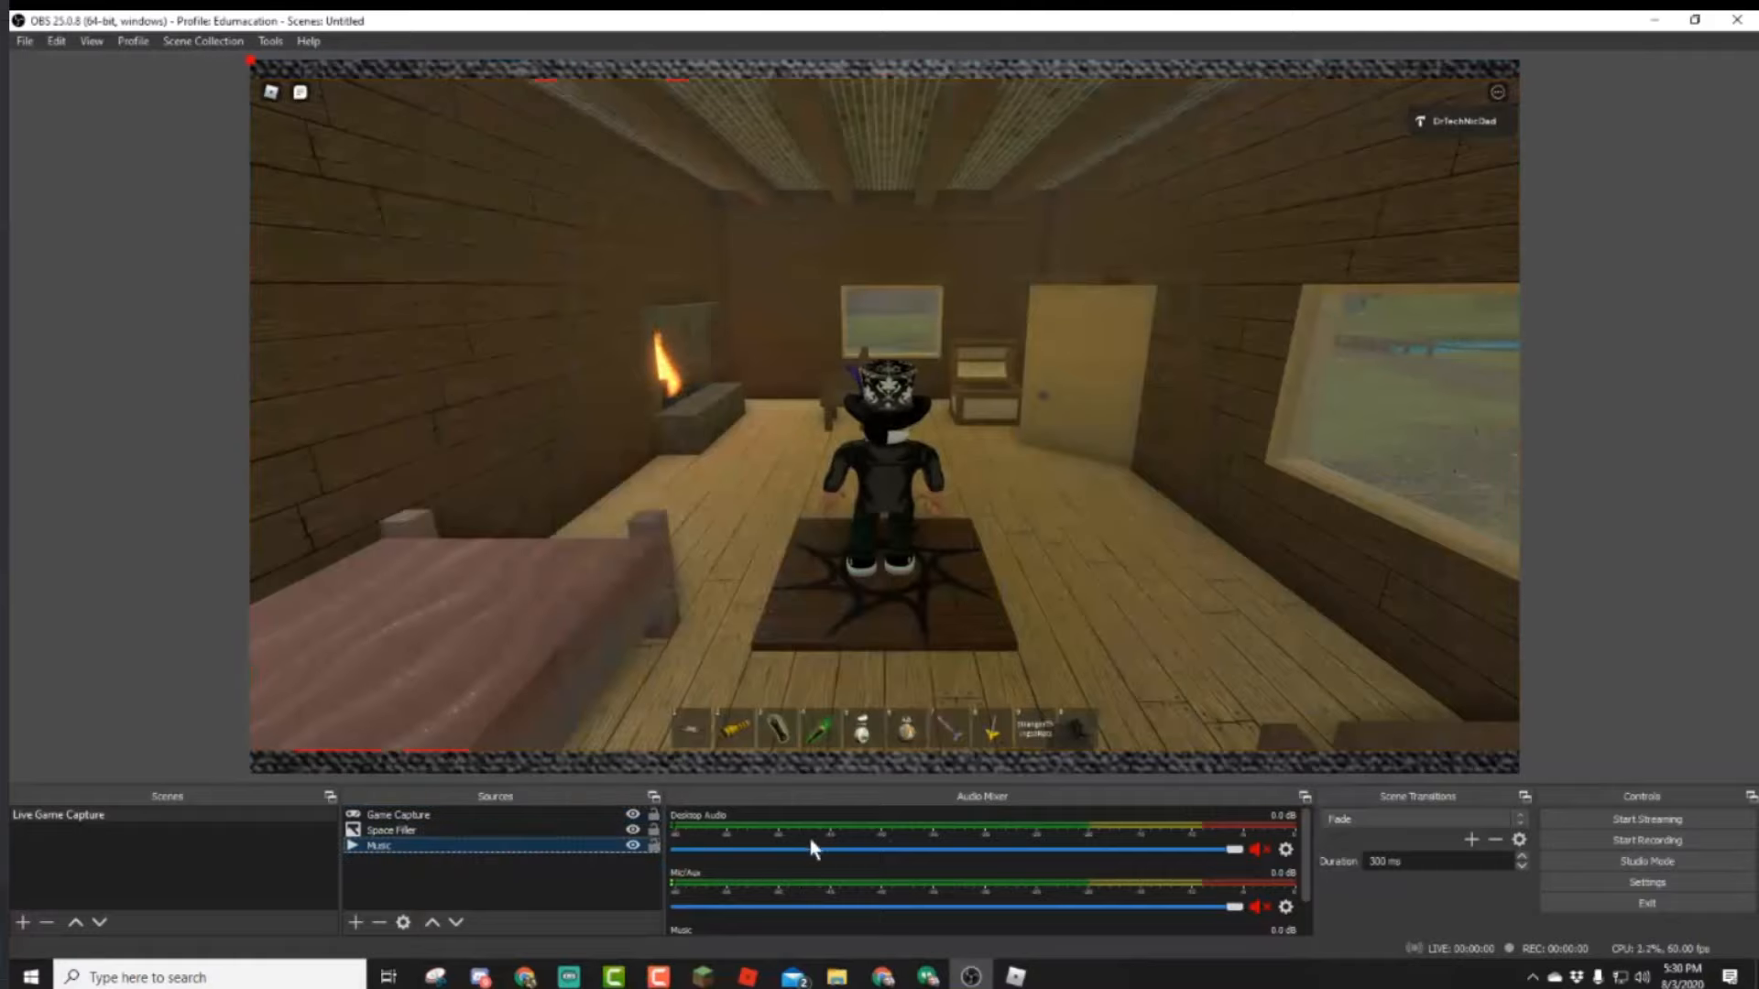
scroll(1040, 852, down, 1)
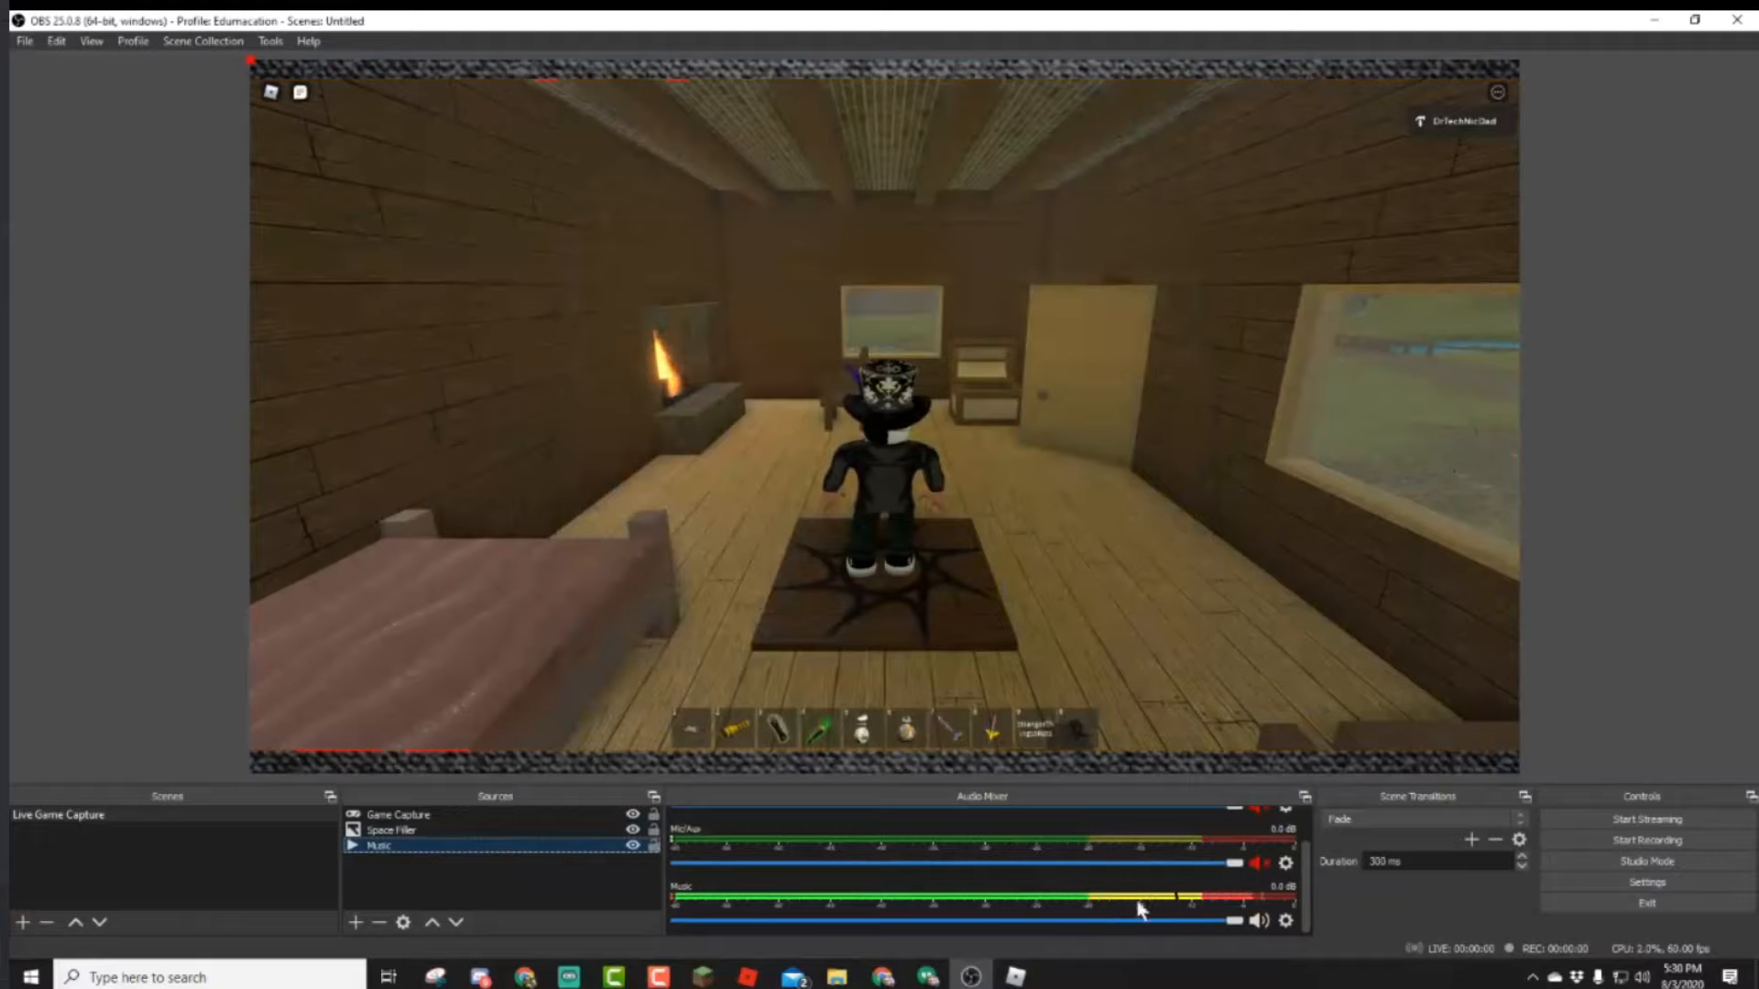
drag(1244, 920, 1032, 921)
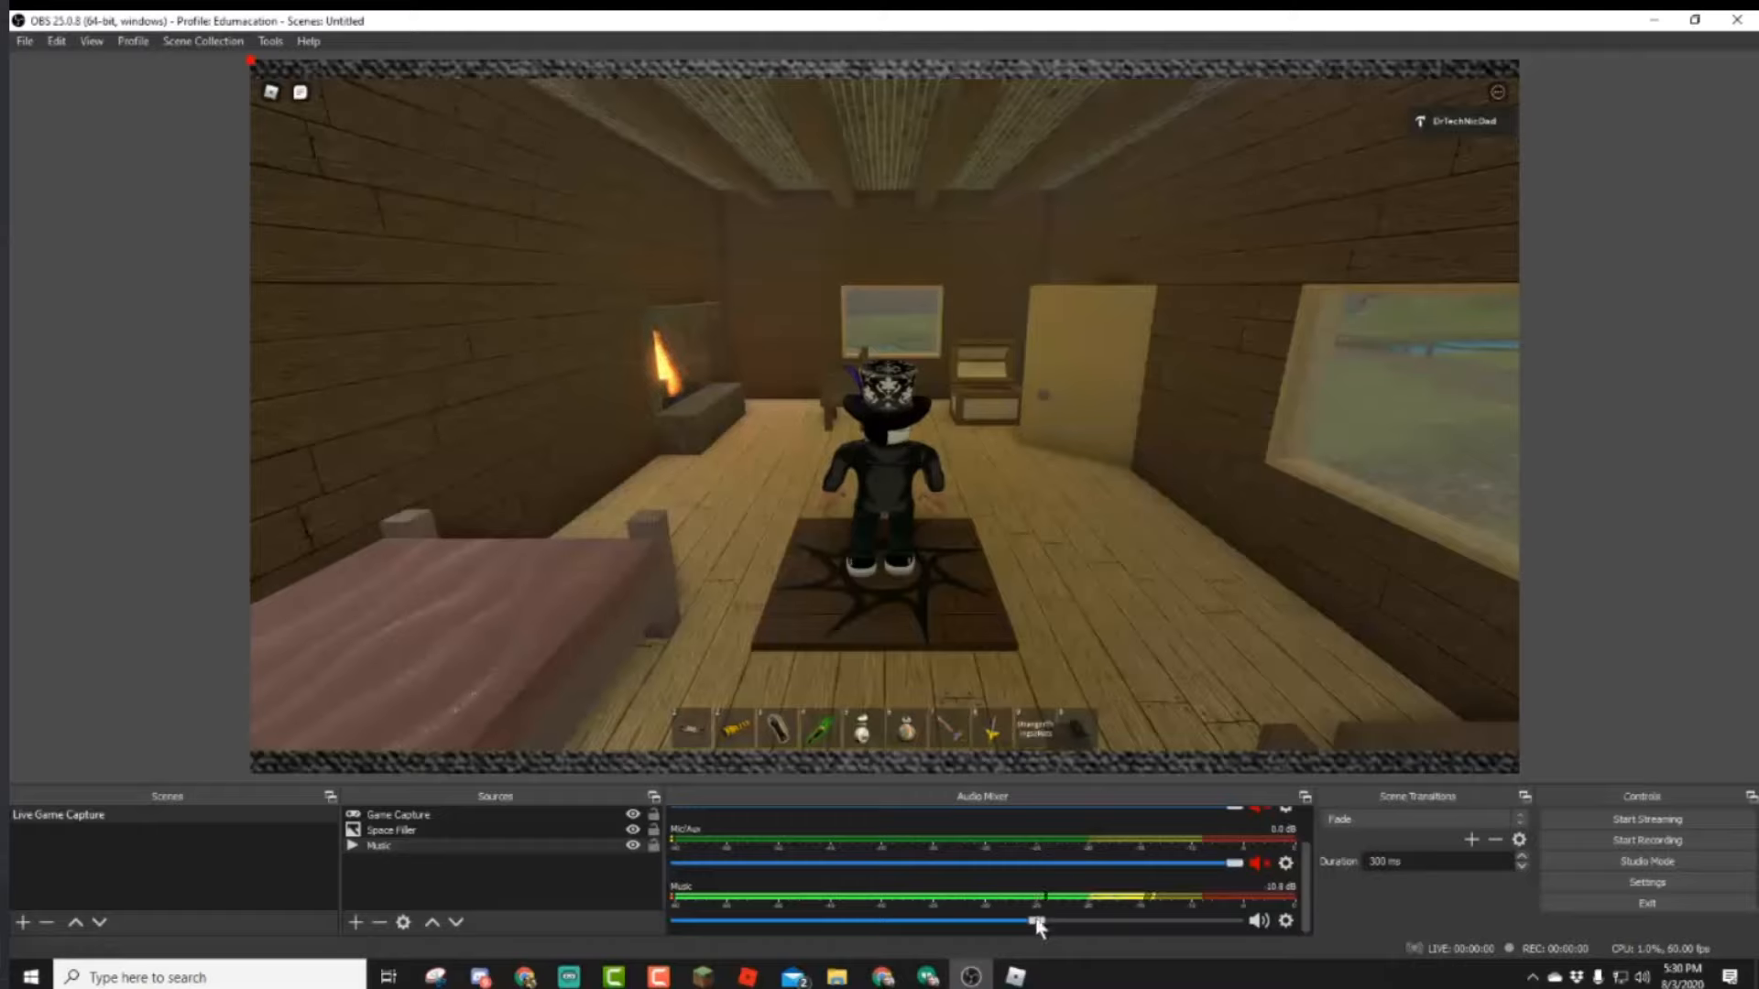
mouse_move(1037, 924)
mouse_down()
mouse_move(973, 923)
mouse_move(1025, 925)
mouse_up()
click(448, 830)
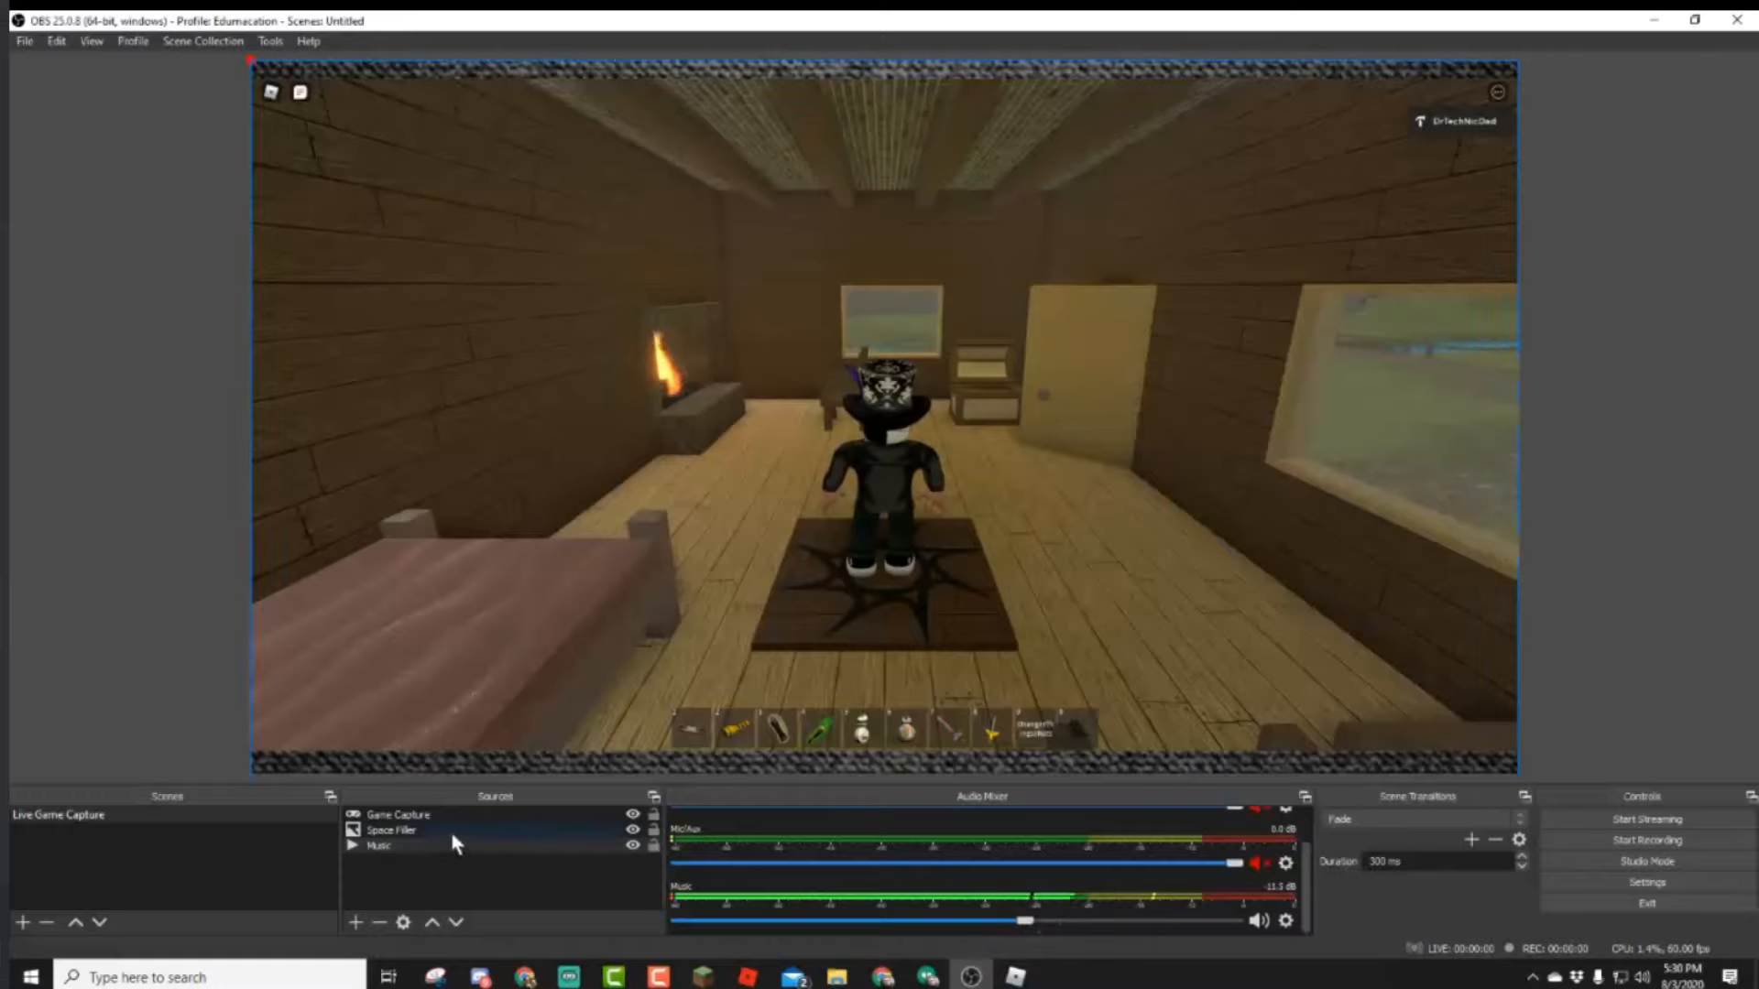
click(449, 815)
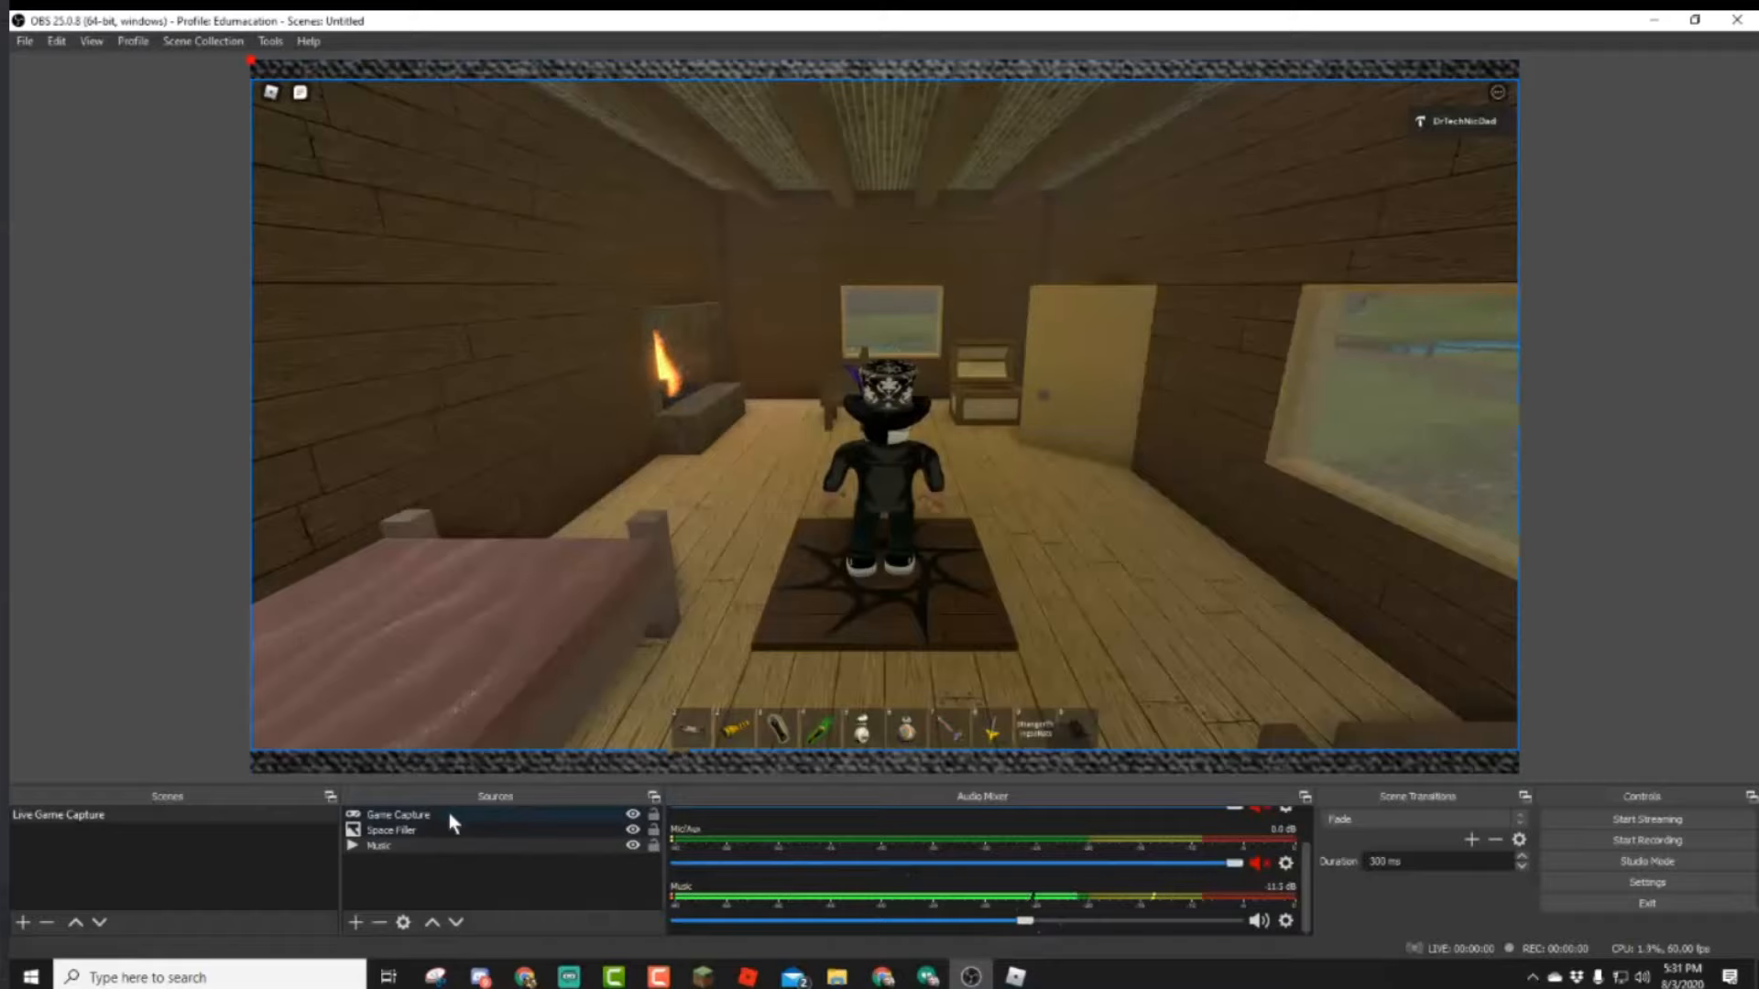
click(448, 830)
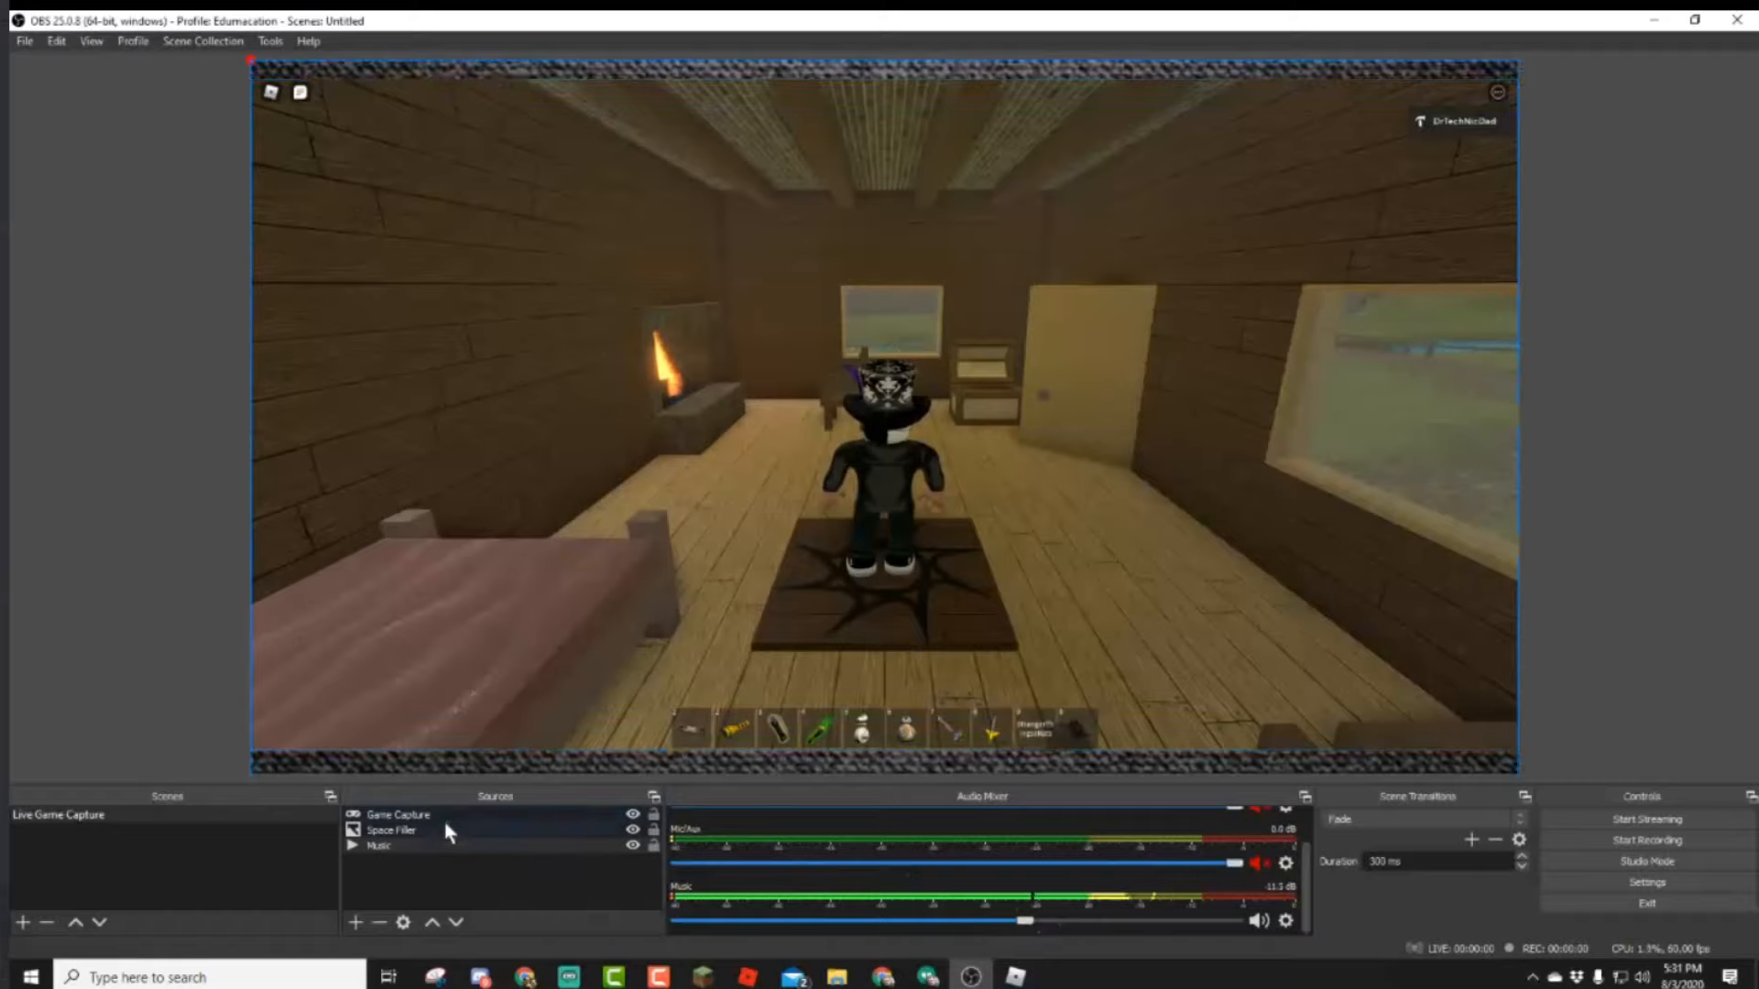
click(416, 852)
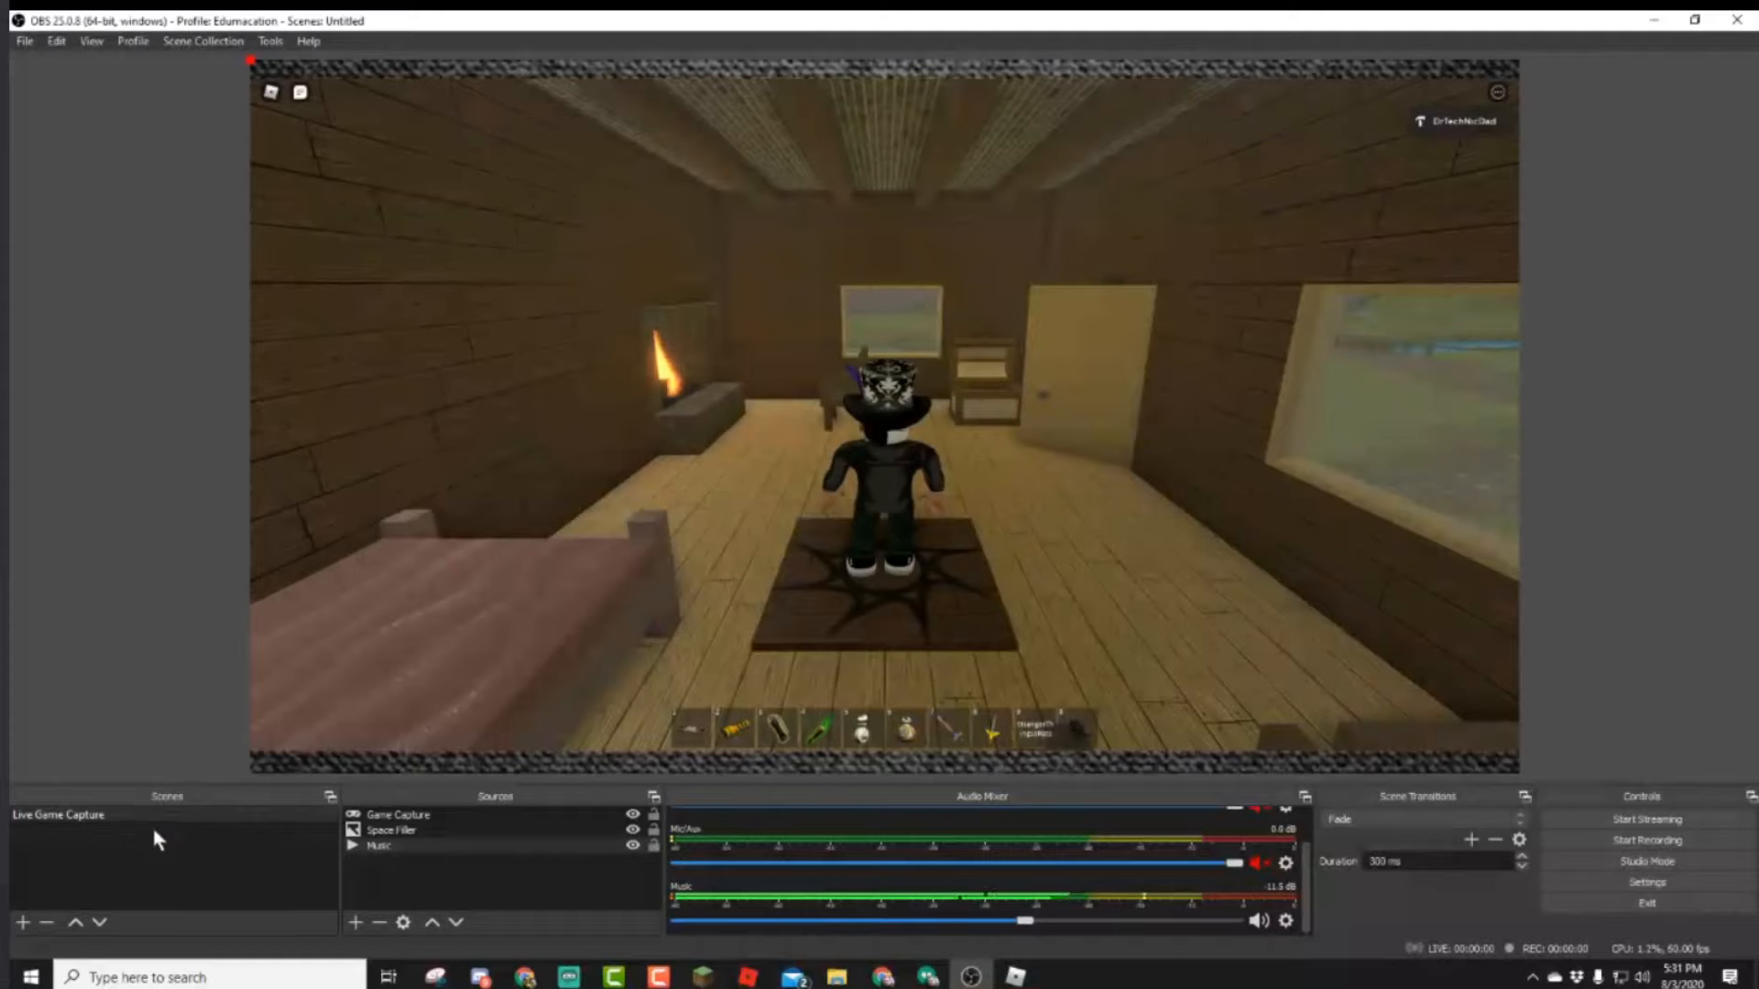
Add a new scene named "Intro" and move it above Live Game Capture in the scene order.
click(20, 923)
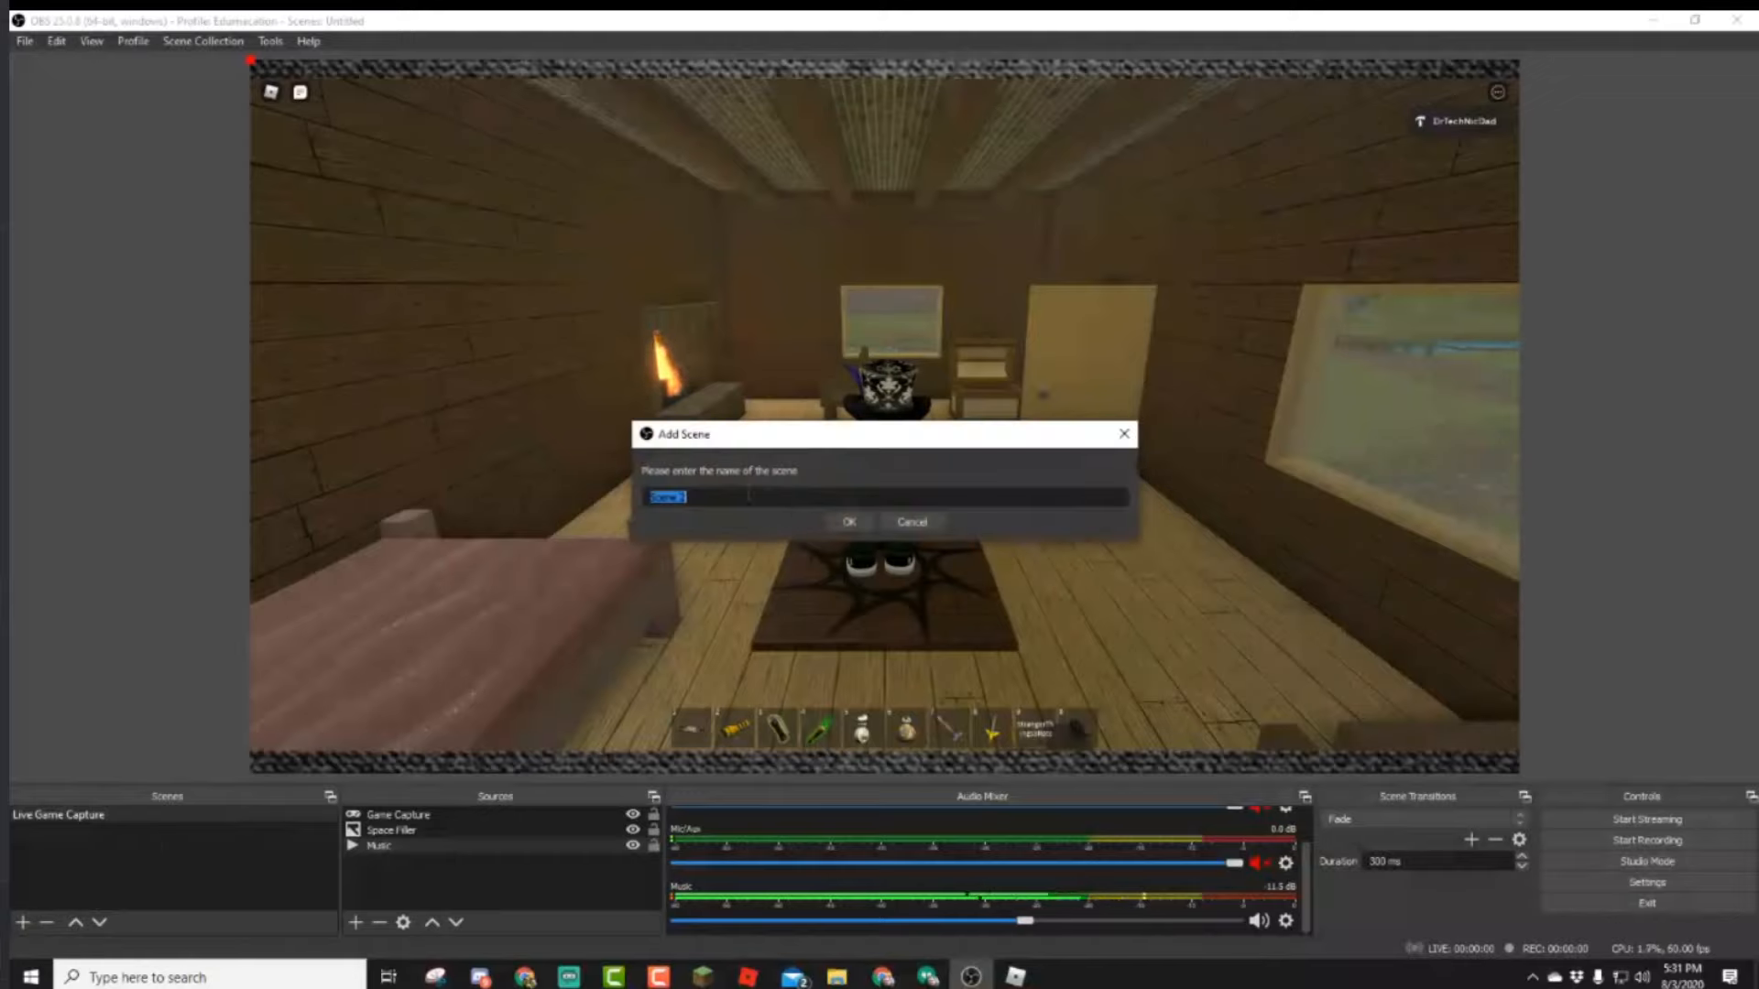
text(Intro)
click(849, 521)
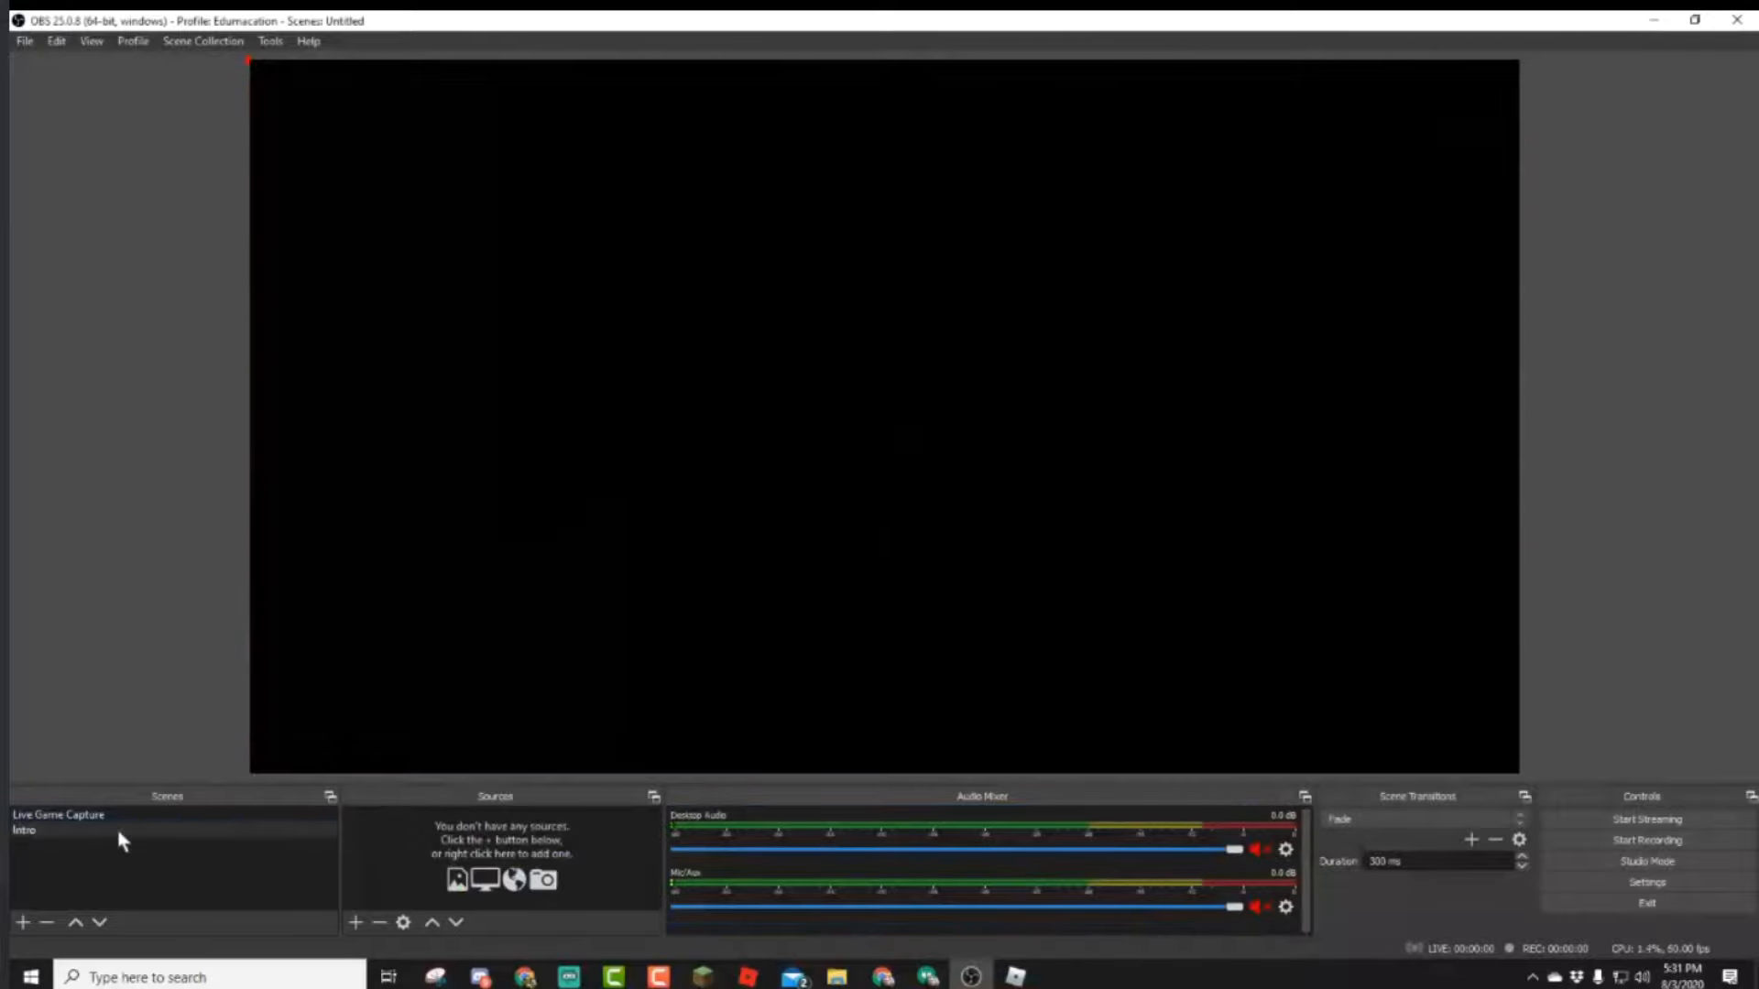
drag(118, 832, 119, 811)
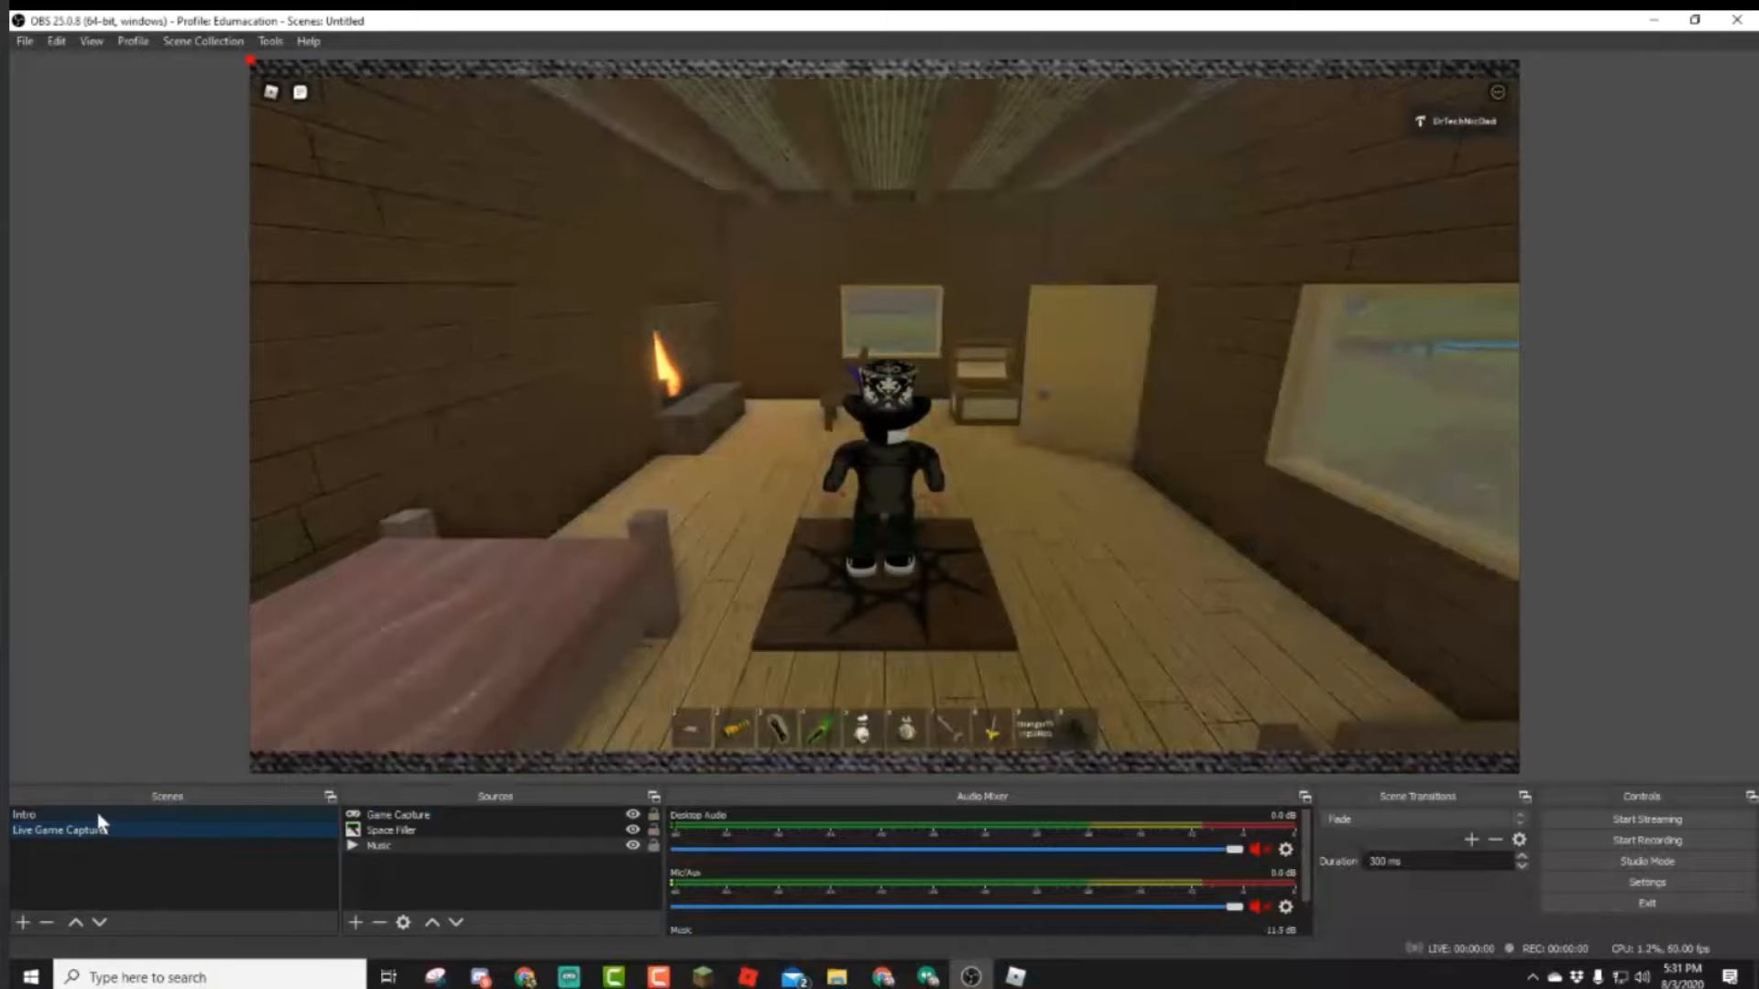
Add a new media source named "Intro Video" to the Intro scene.
click(99, 814)
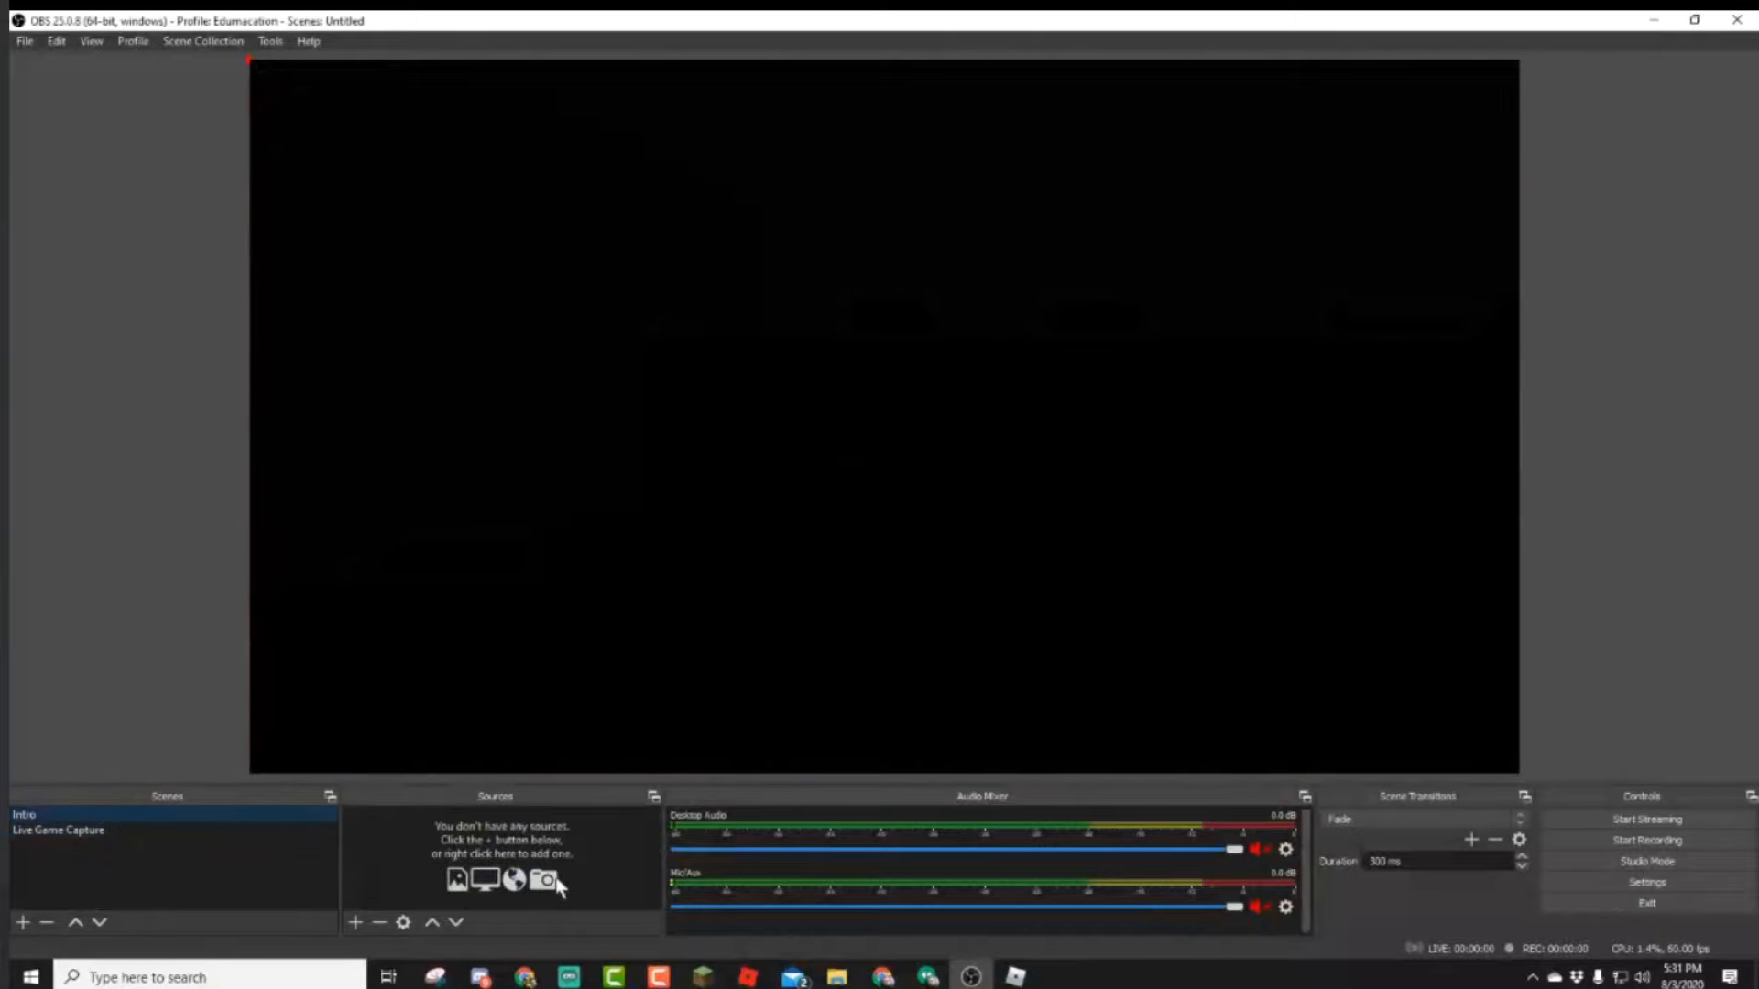
click(356, 923)
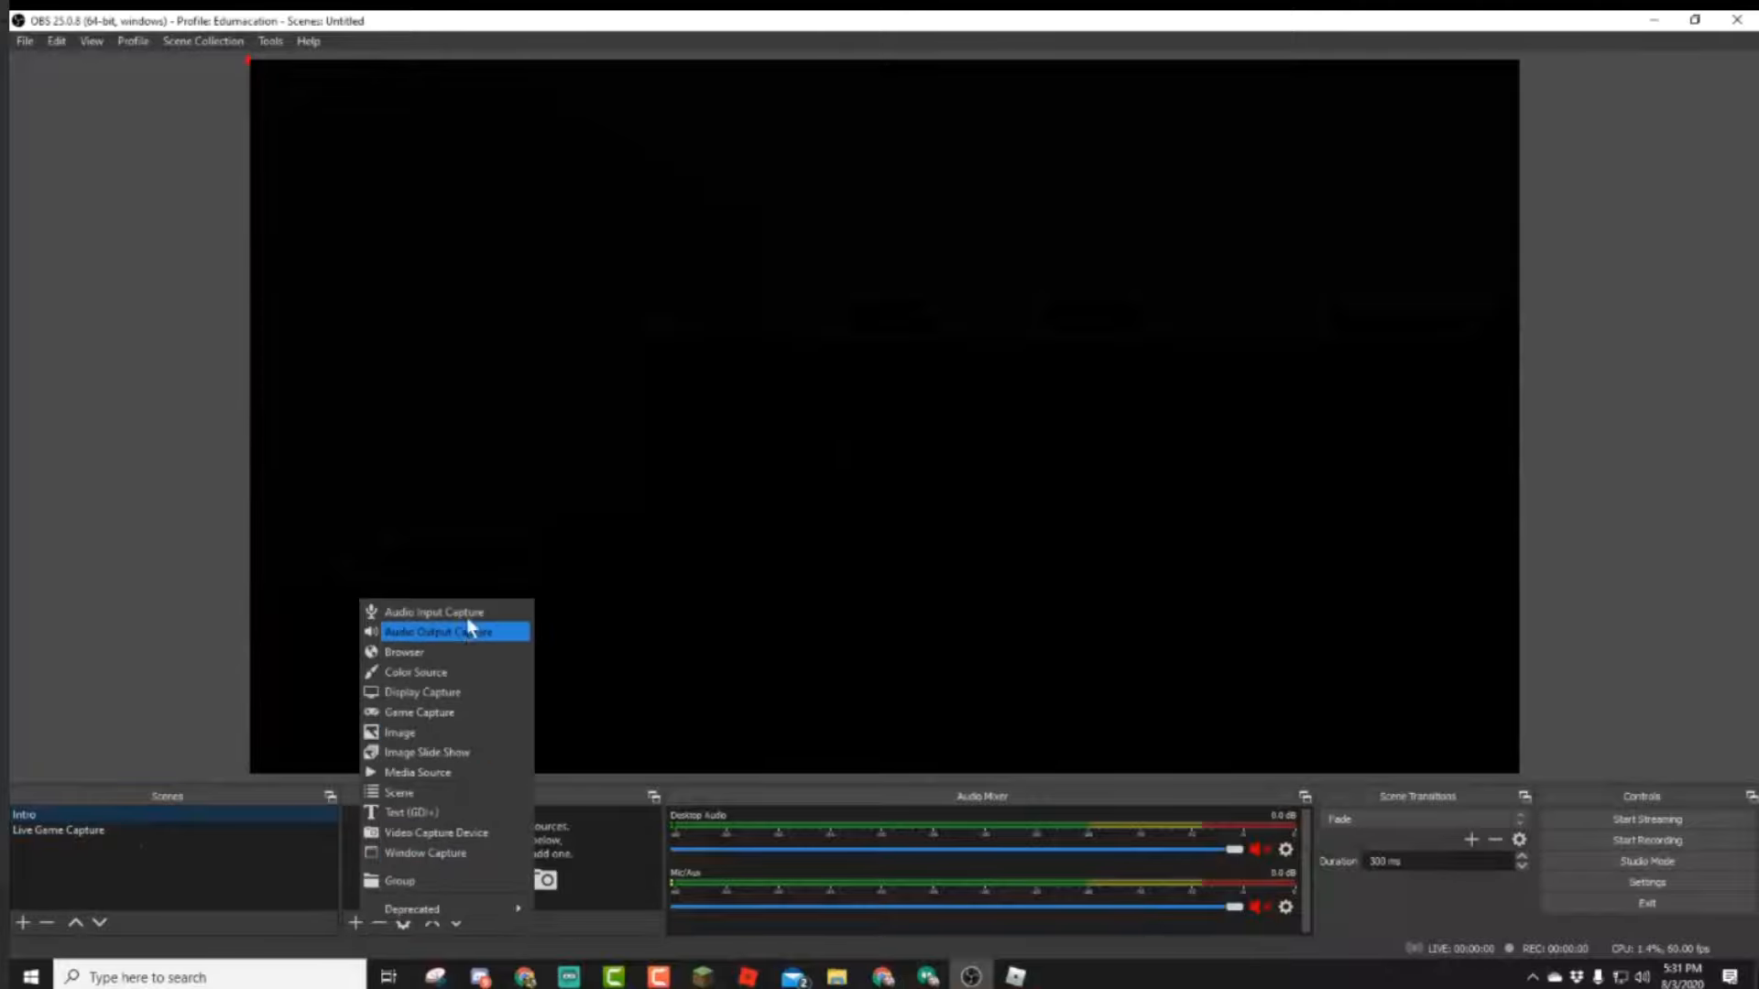
click(449, 770)
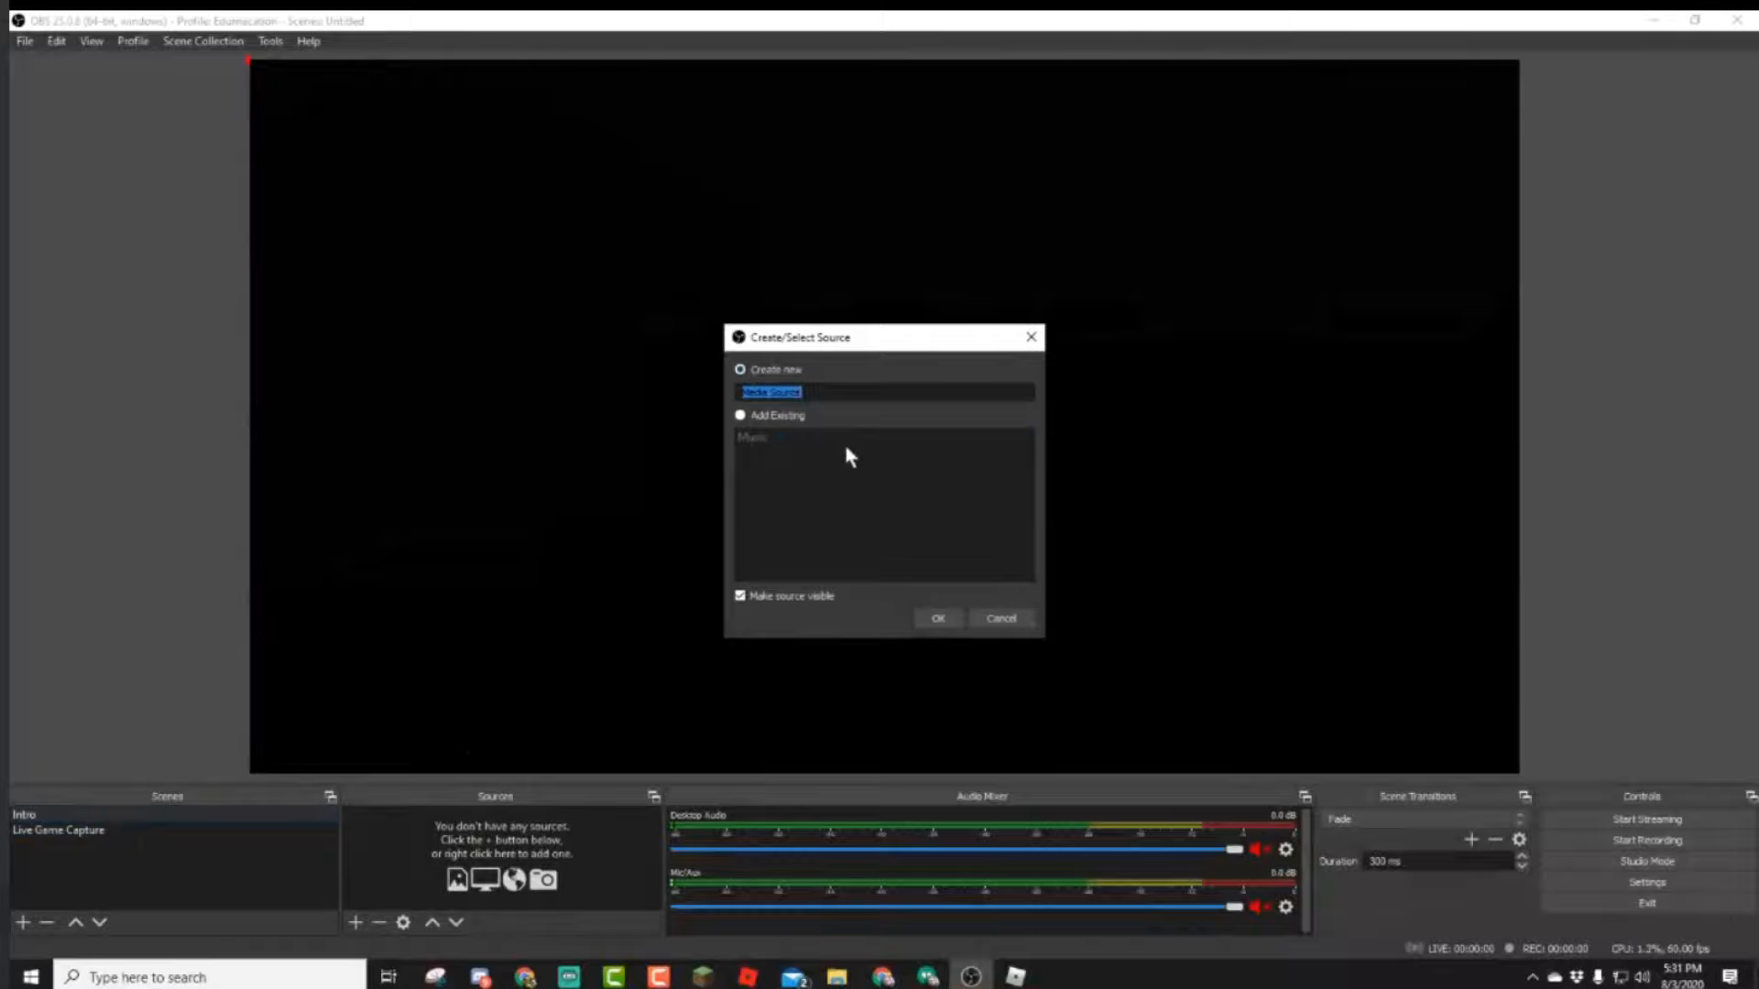
text(Intro Video)
click(942, 619)
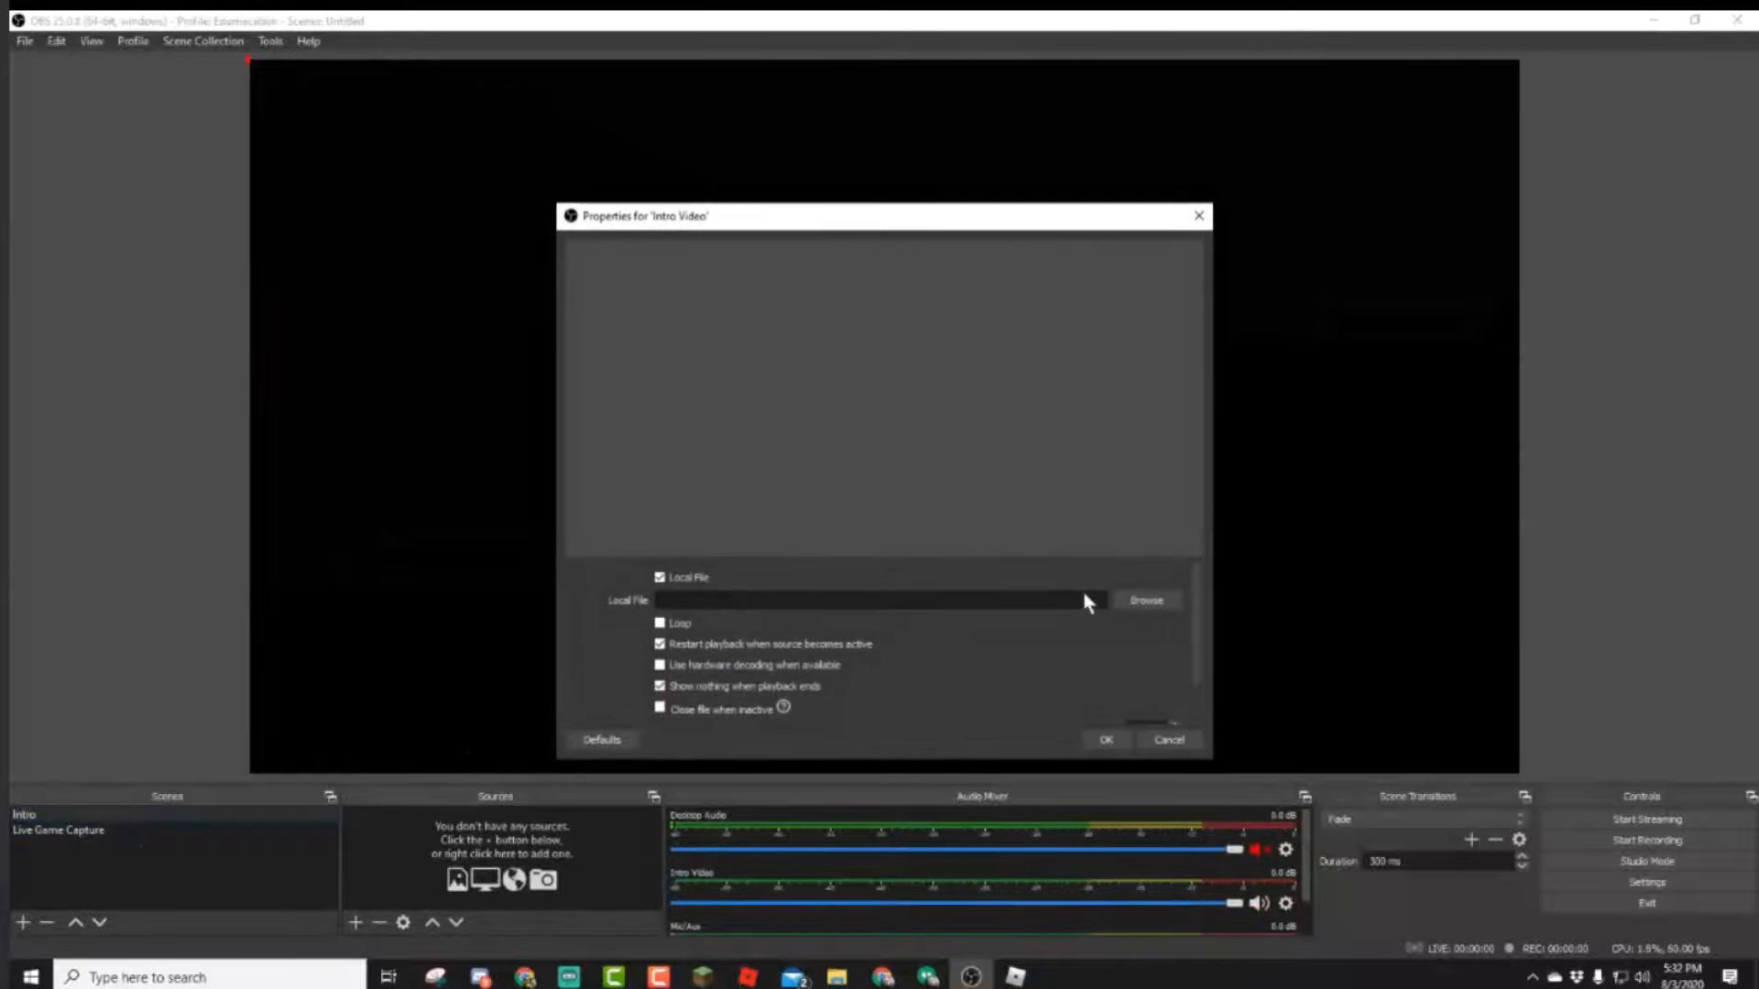
Turn on looping for the Intro Video source and start browsing for its local file.
click(660, 624)
click(661, 625)
click(1145, 601)
text(xxxxxxxxxxxxxxxxxxxxxxxxxxxxxxxx)
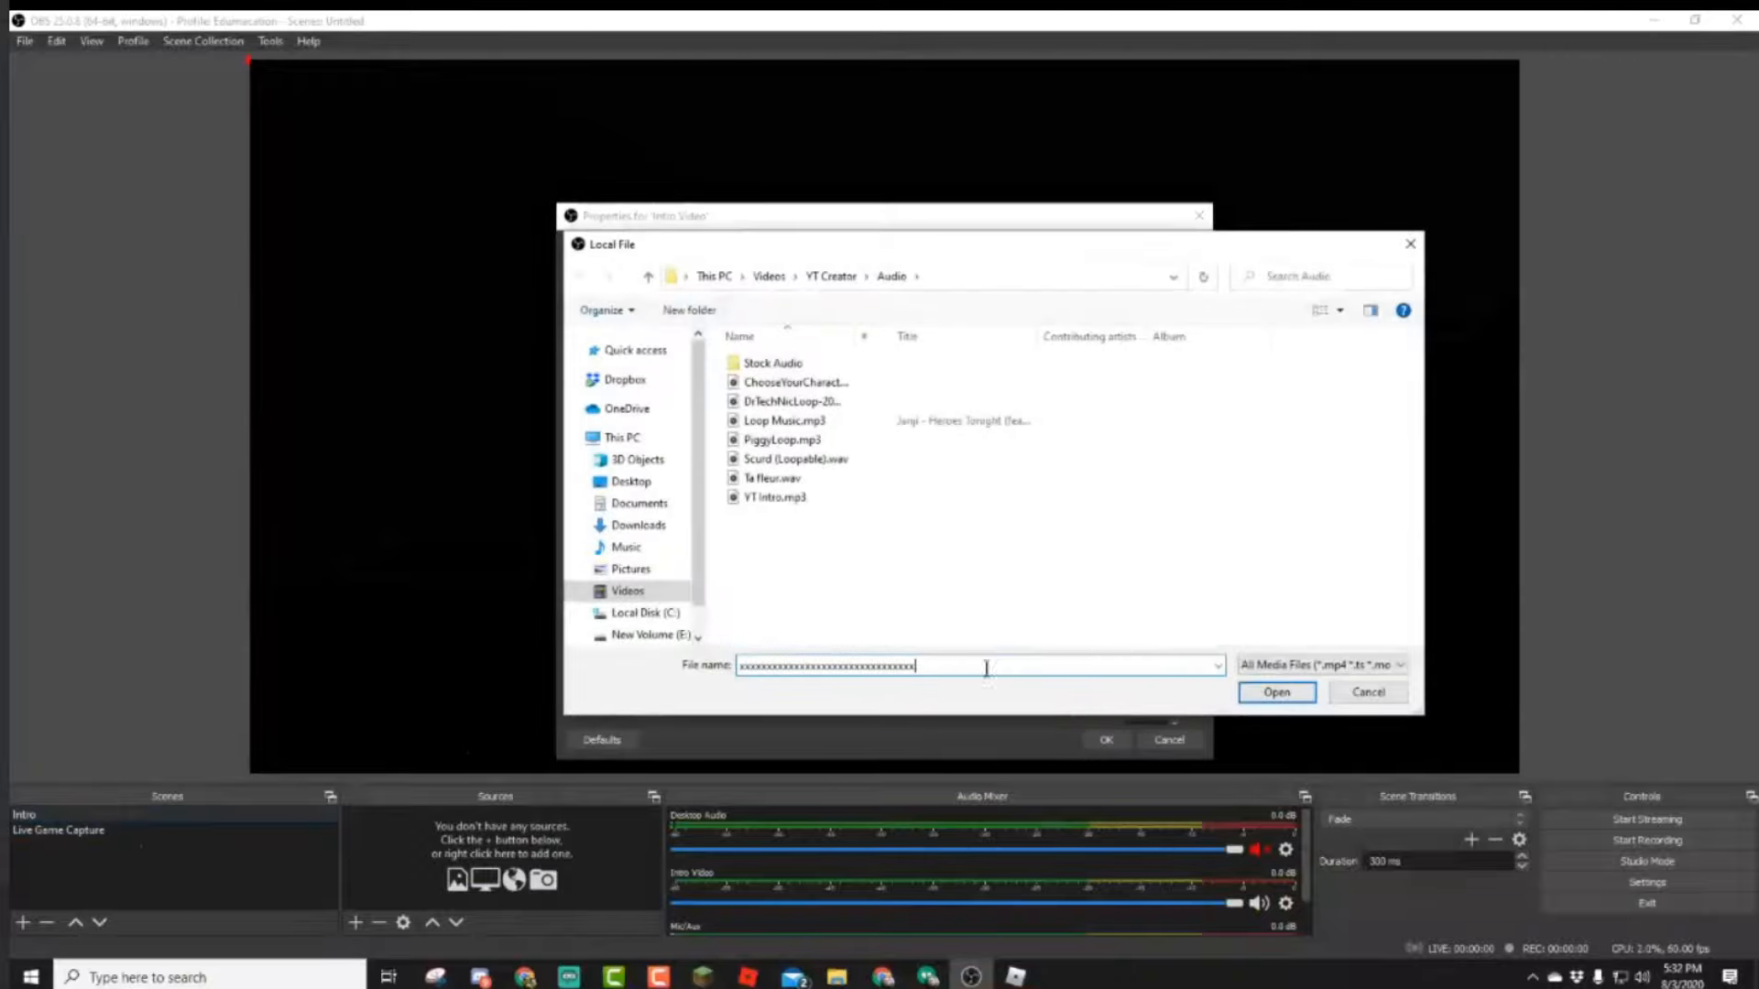
double_click(984, 671)
double_click(984, 672)
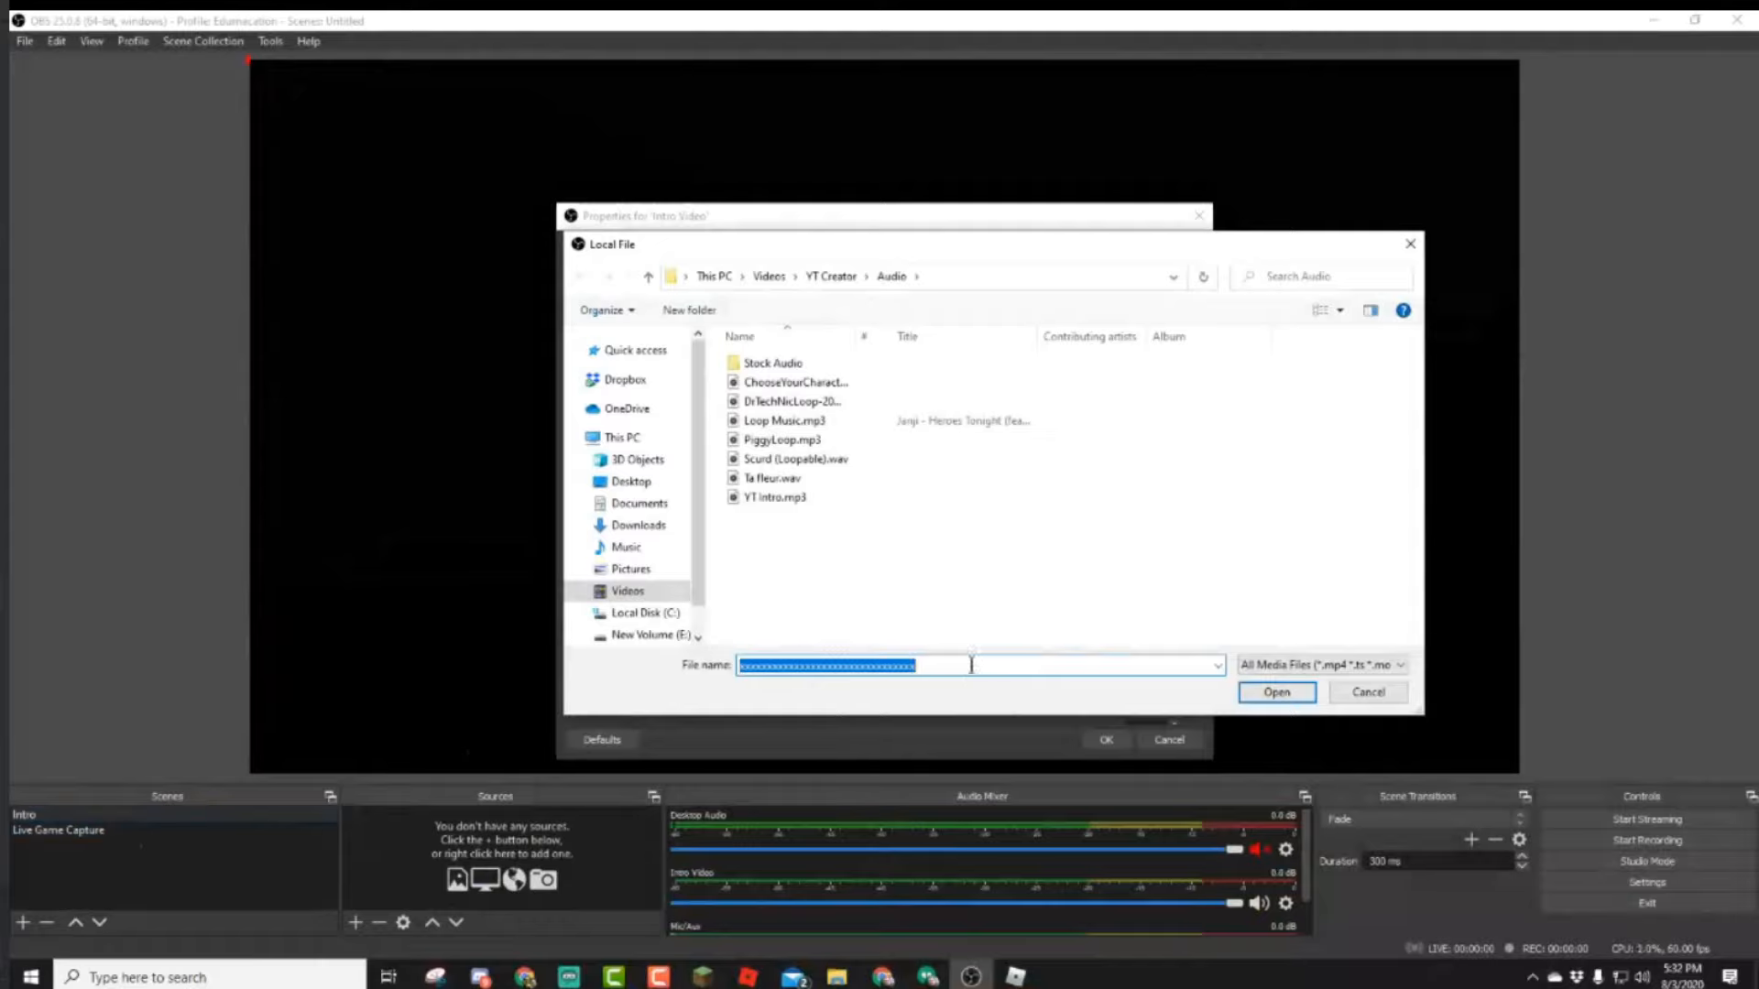
key(BackSpace)
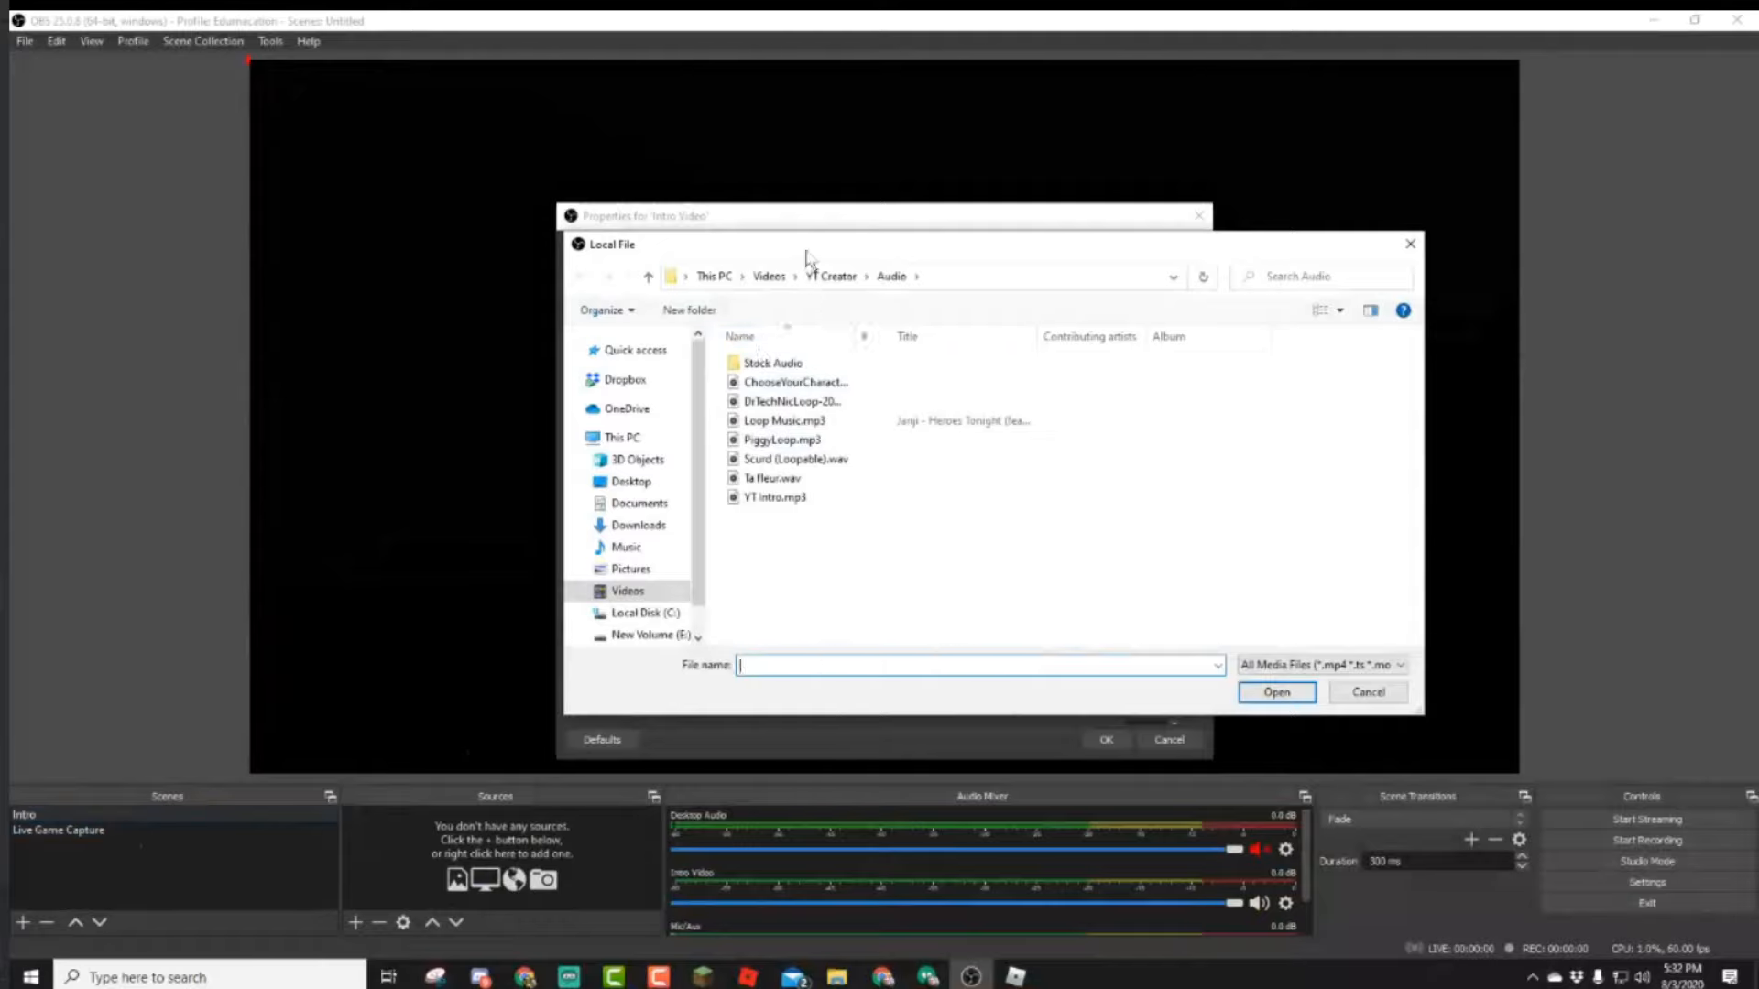
Load DocIntro.mp4 from YT Creator > Finalized vids as the Intro Video source's local file.
click(830, 276)
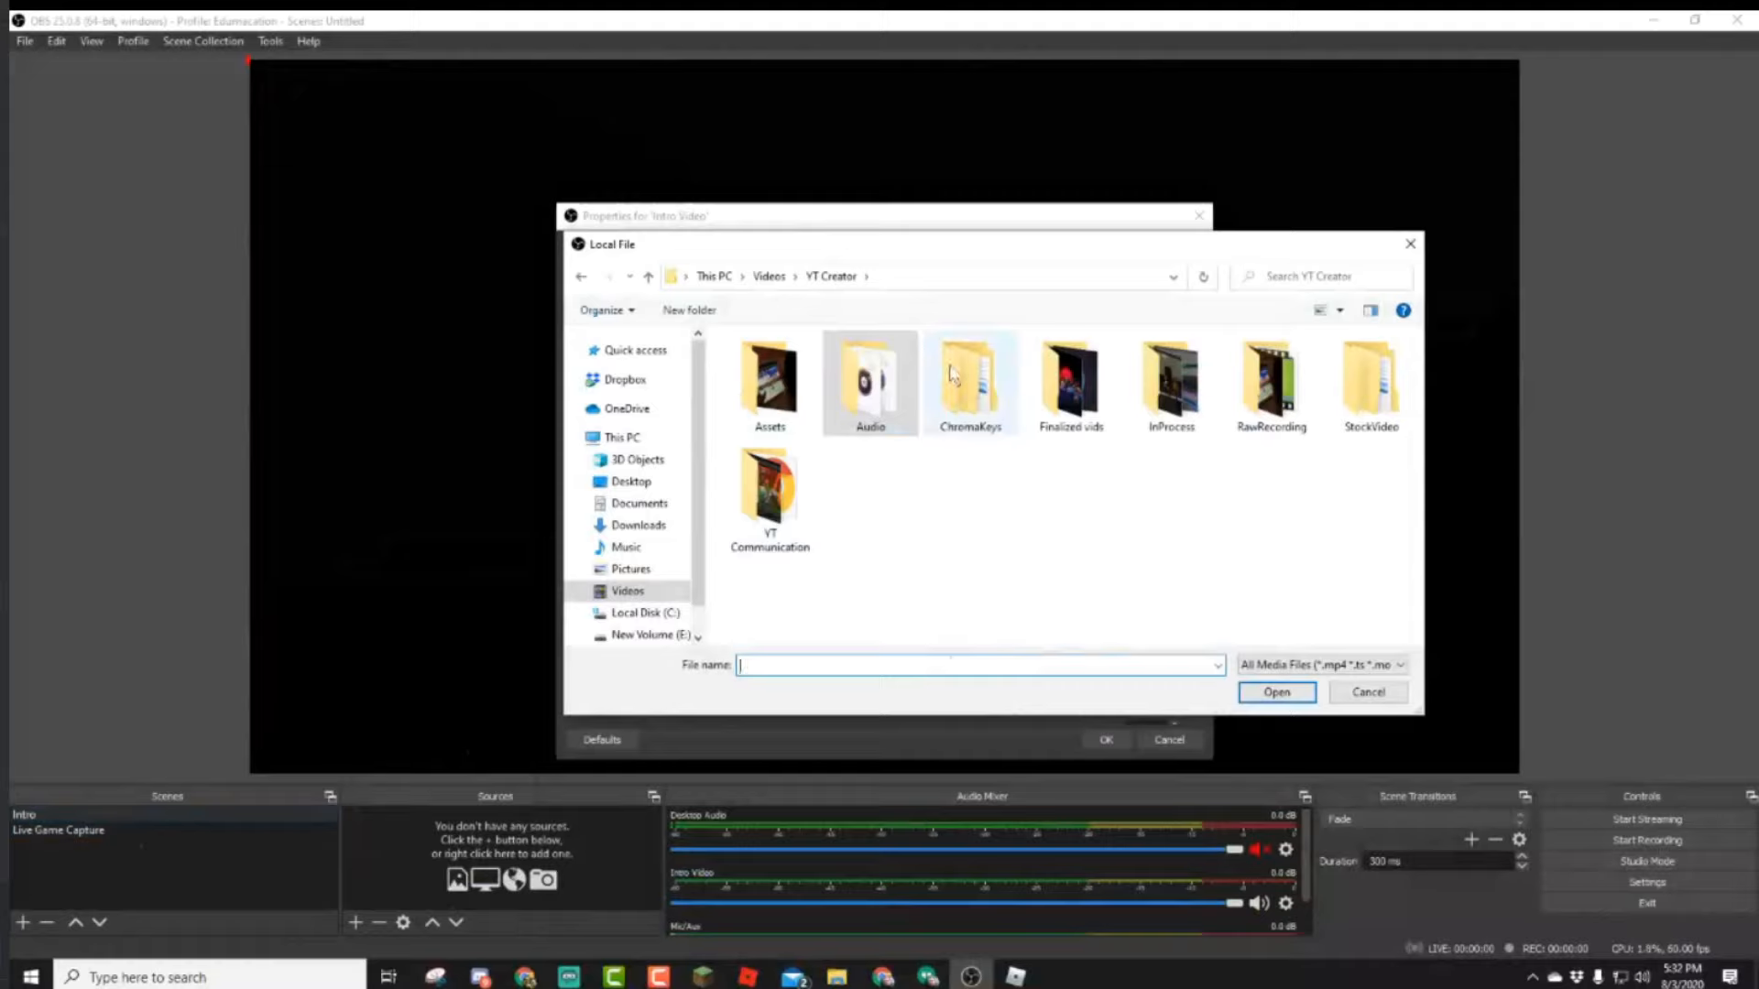
double_click(1065, 383)
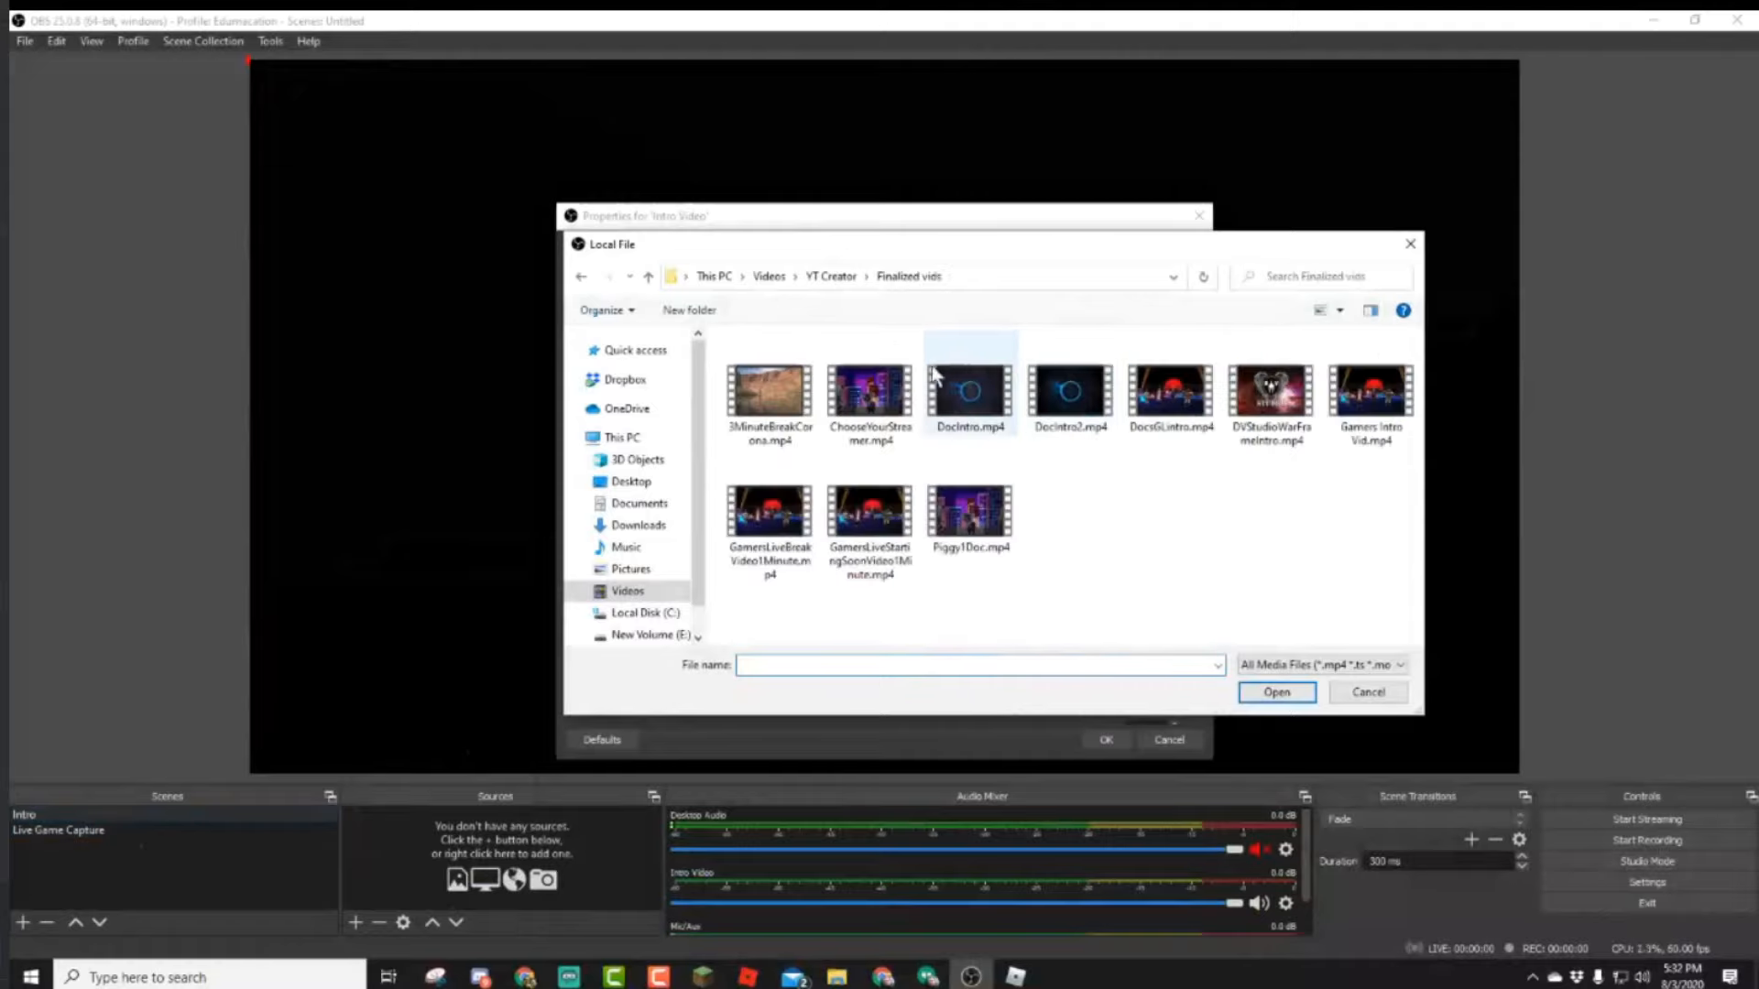
click(978, 392)
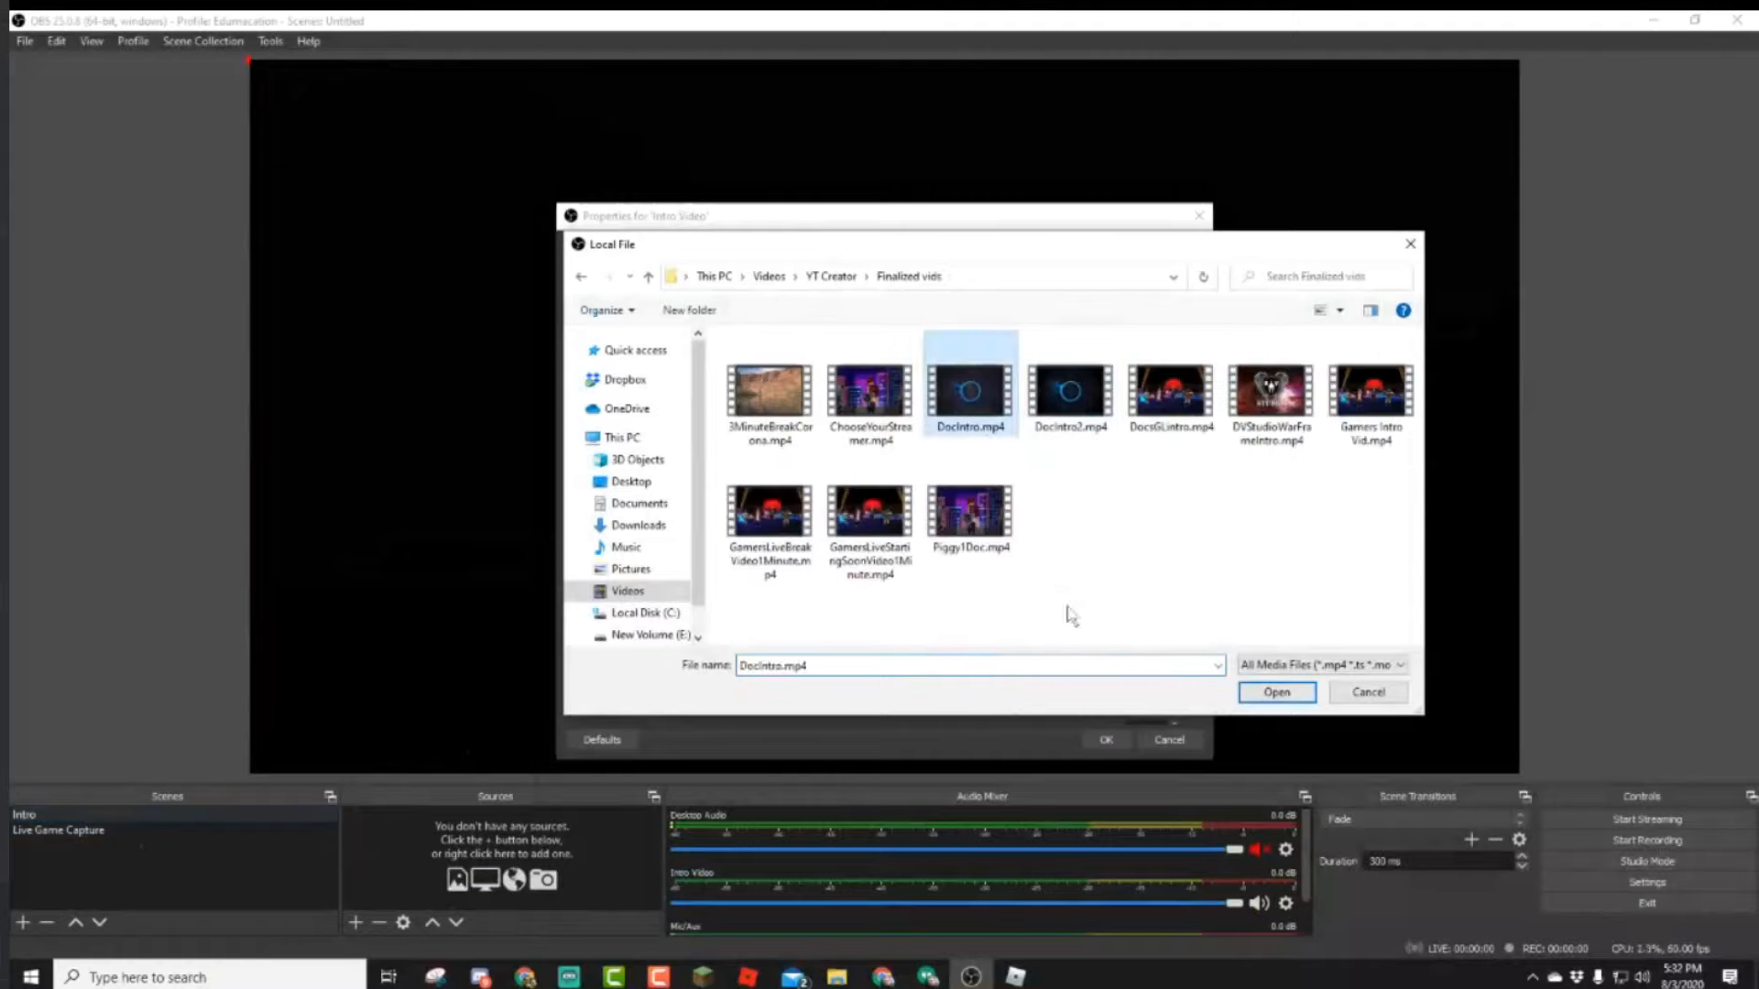
click(1253, 699)
click(1253, 699)
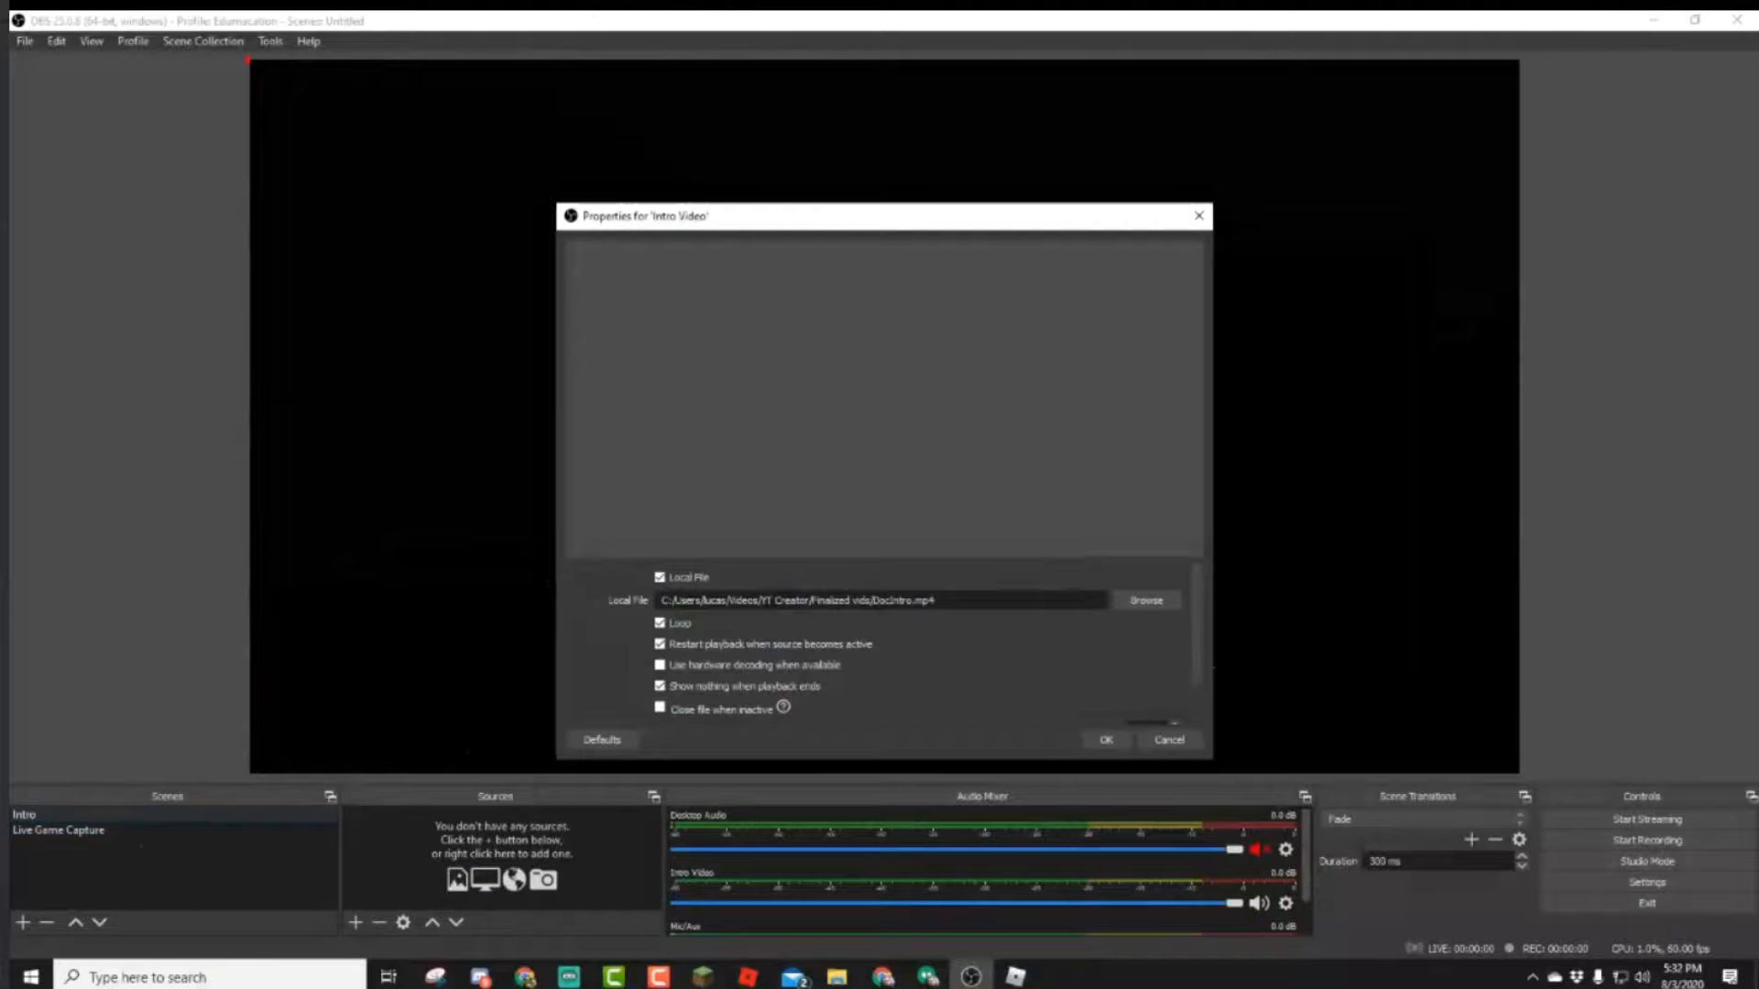
click(546, 37)
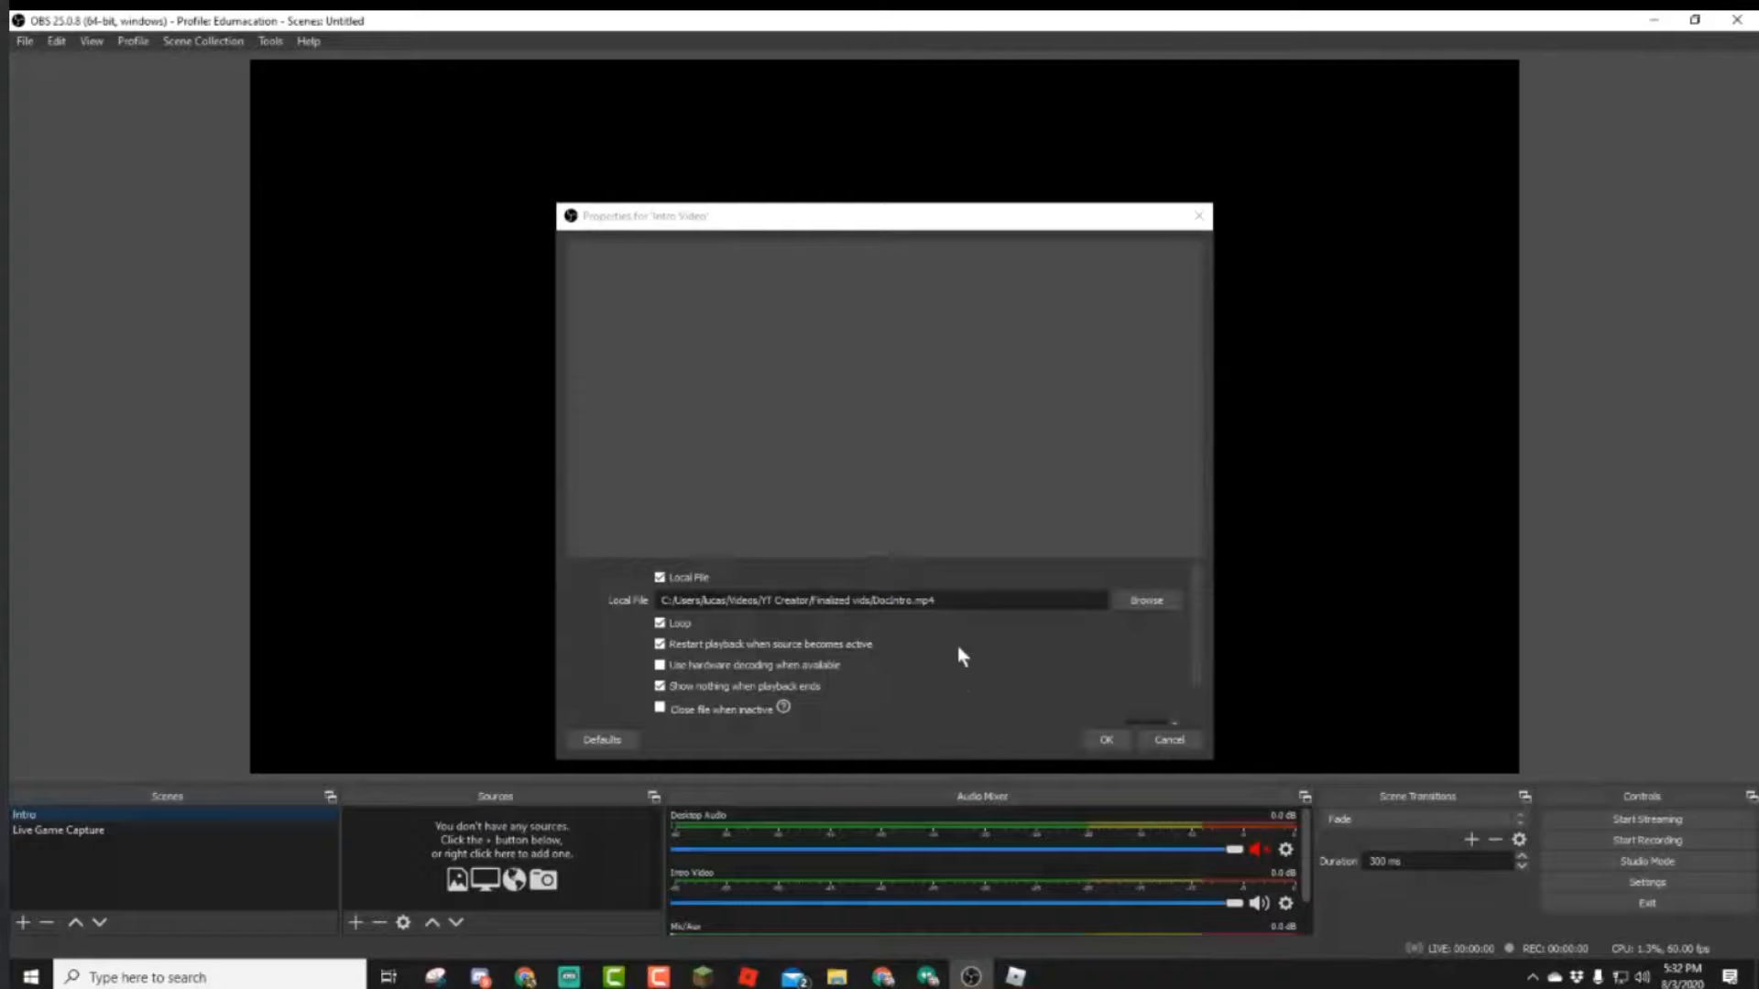
scroll(960, 647, down, 2)
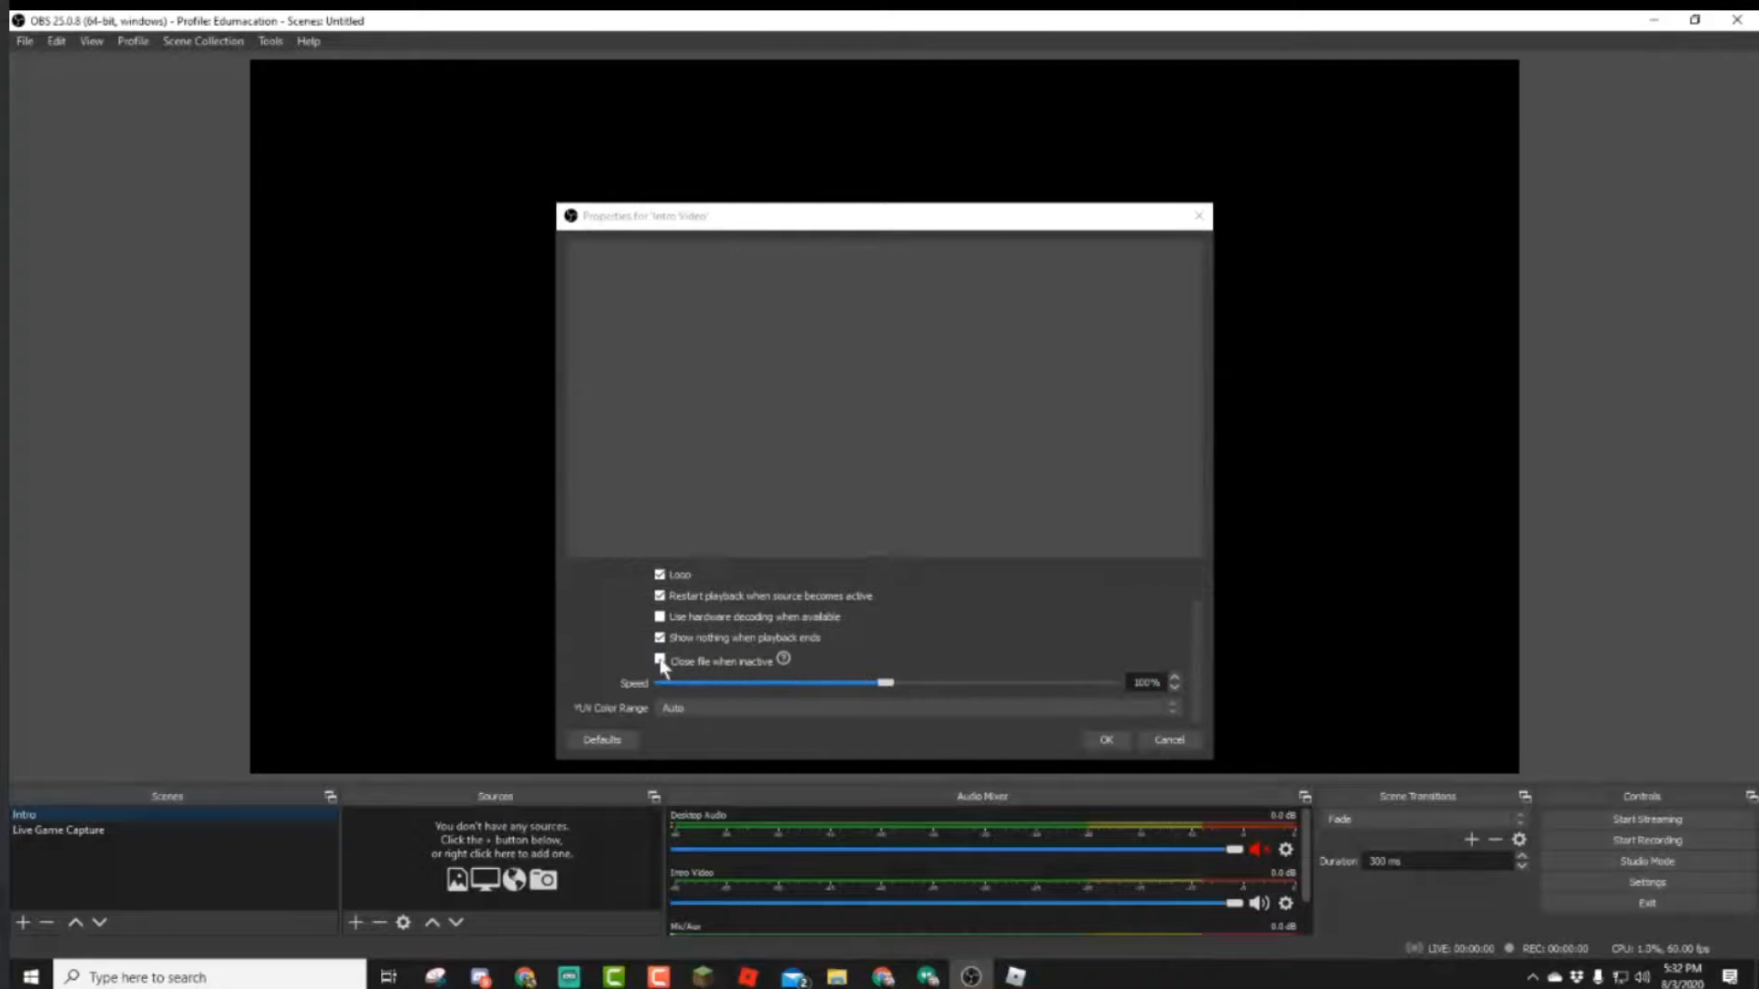
mouse_move(661, 665)
scroll(879, 639, up, 1)
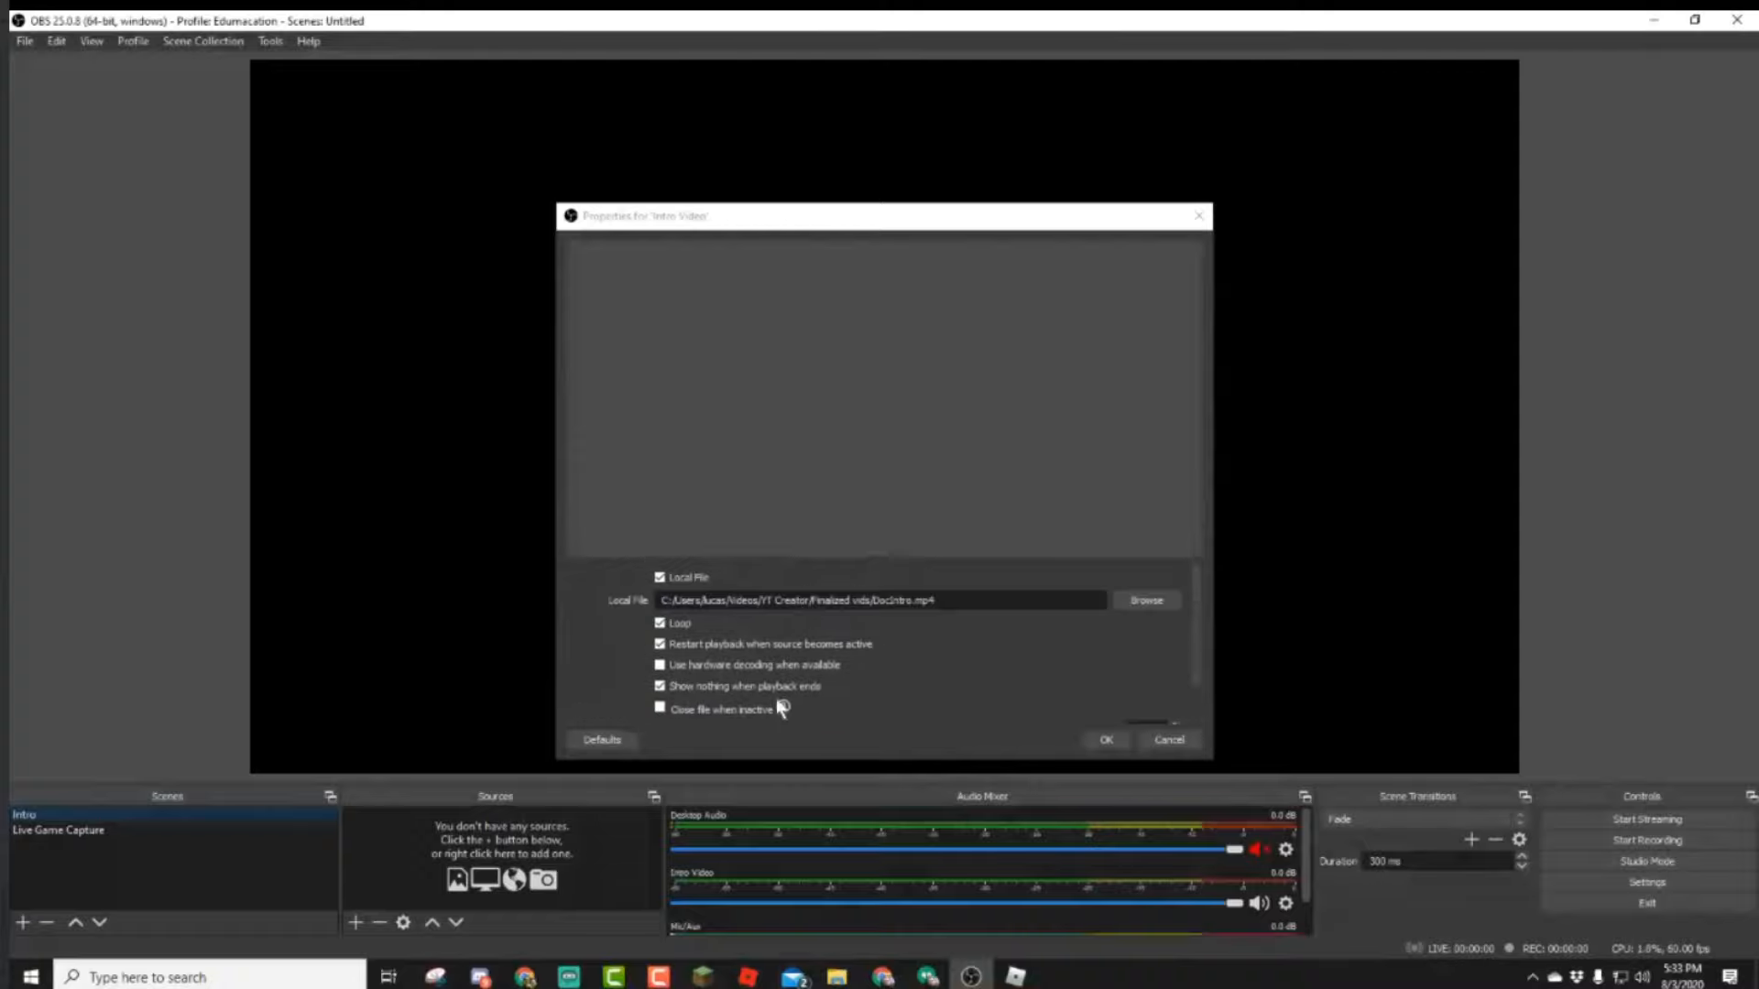
scroll(734, 641, down, 1)
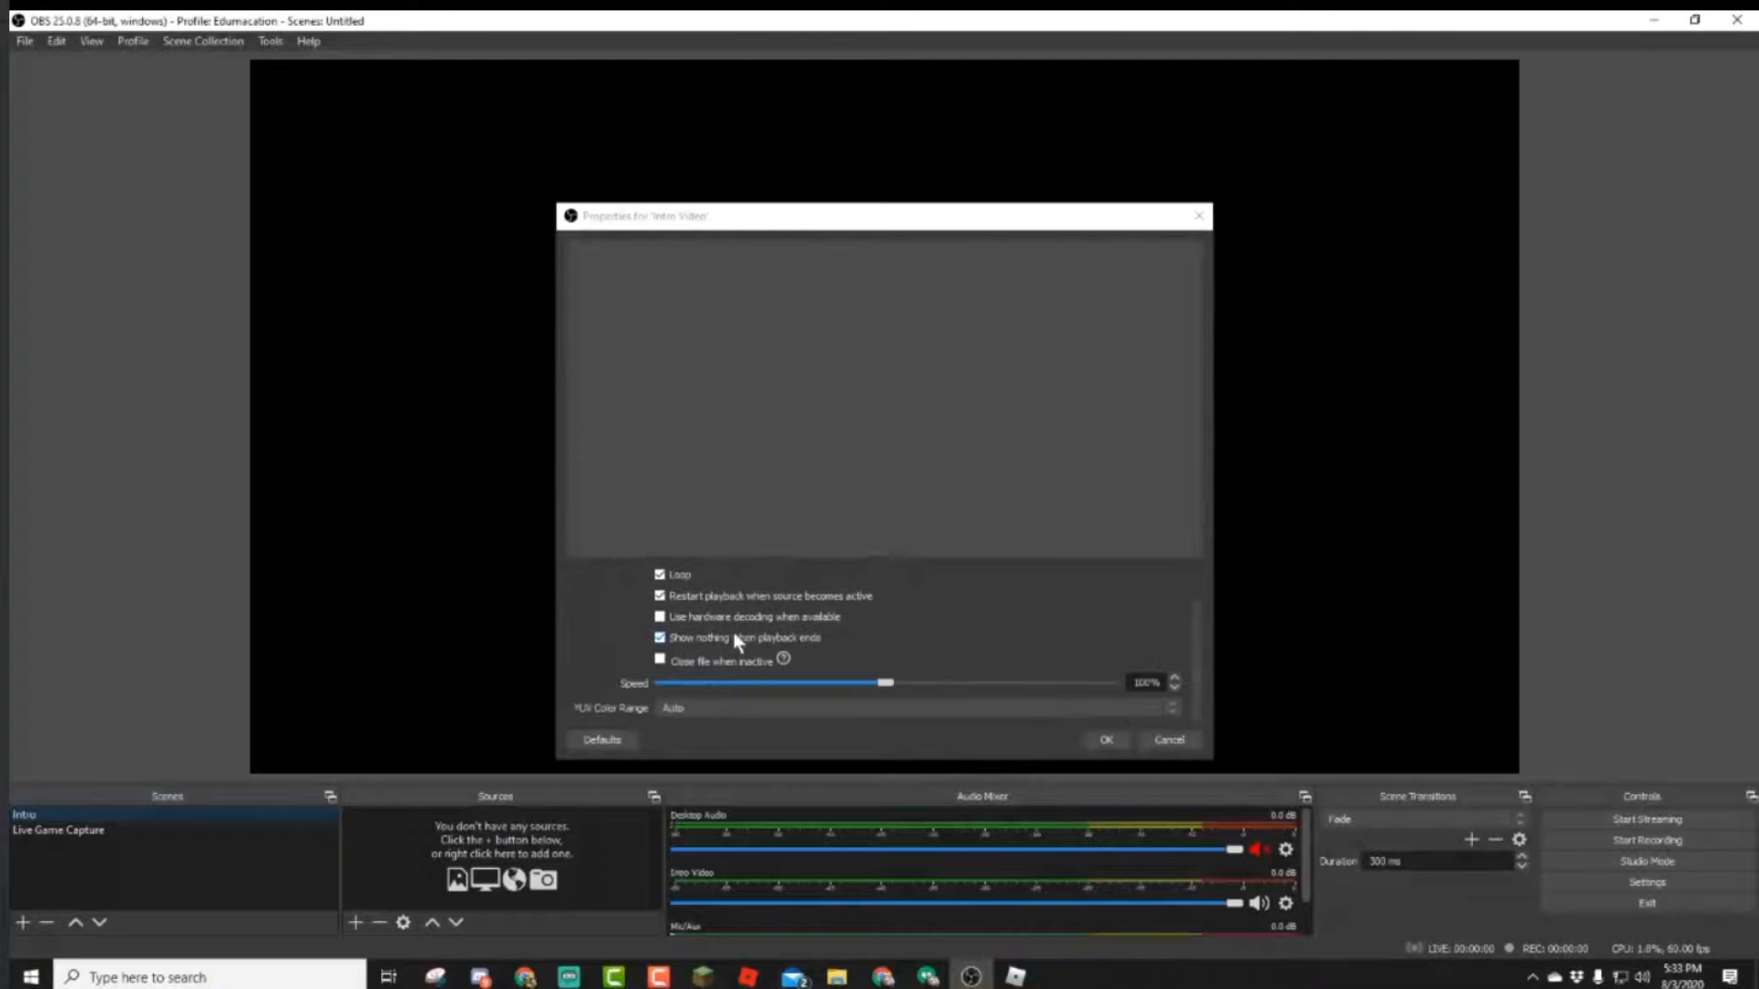
Turn on closing the file when inactive for the Intro Video source, accept its properties and reload the Intro scene.
click(658, 660)
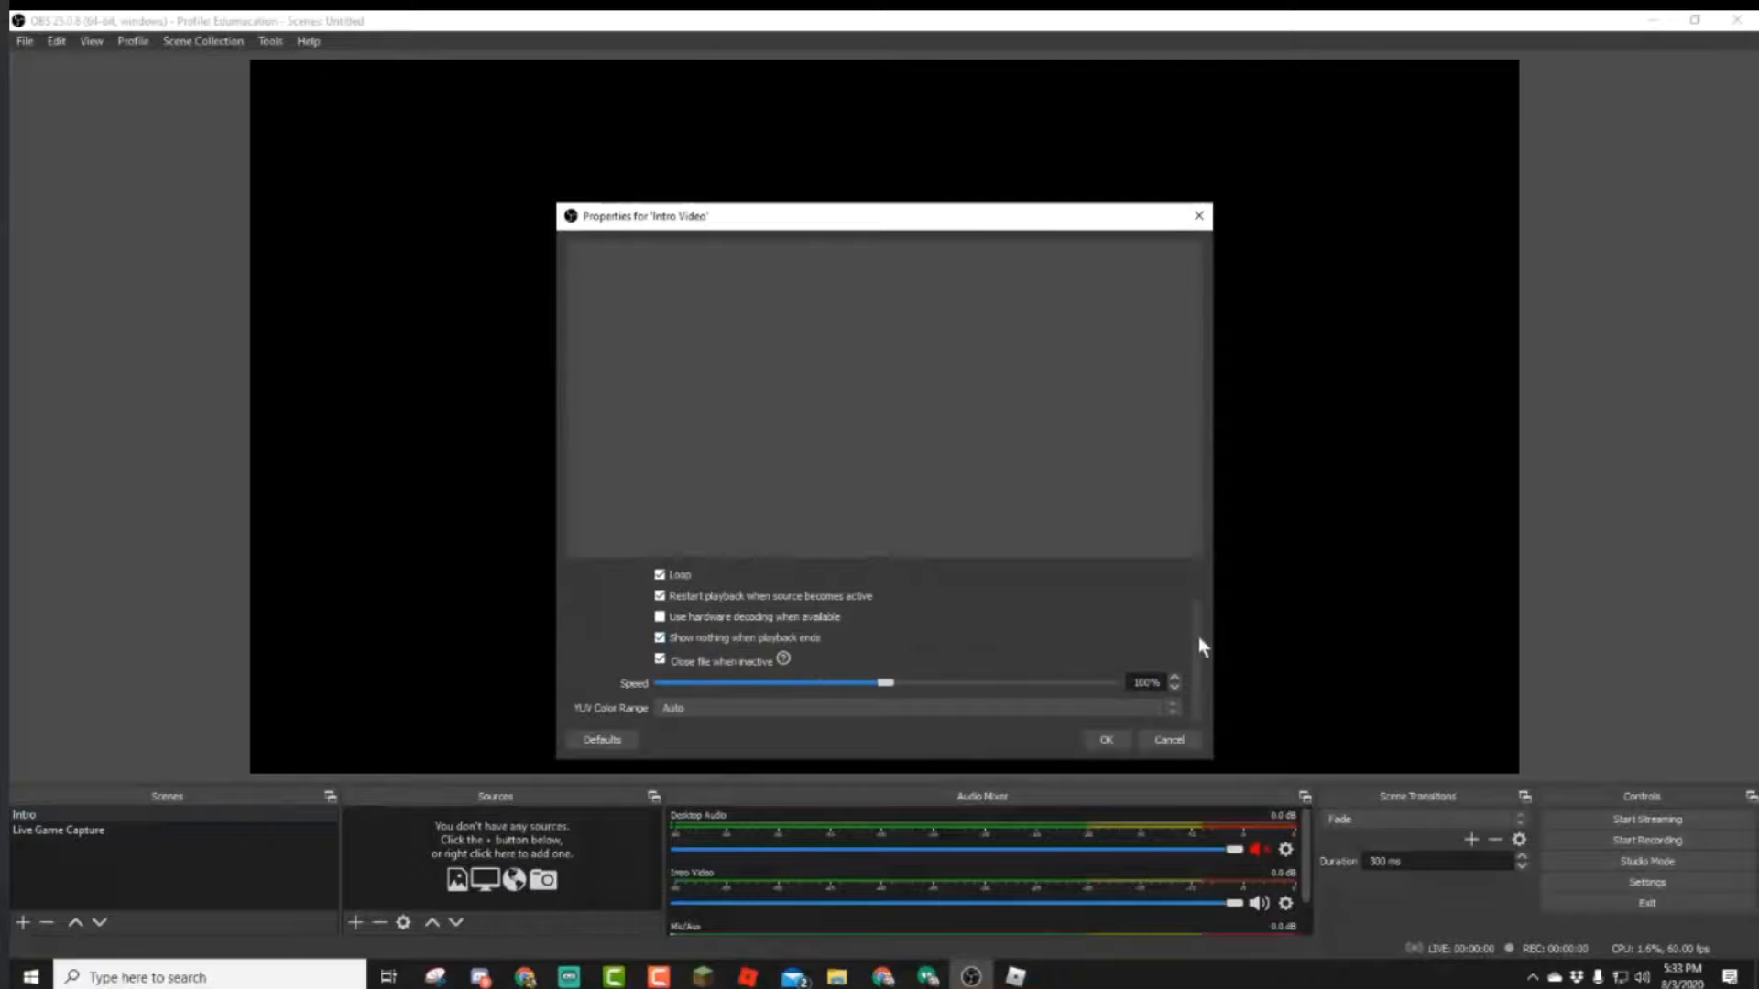
click(1104, 742)
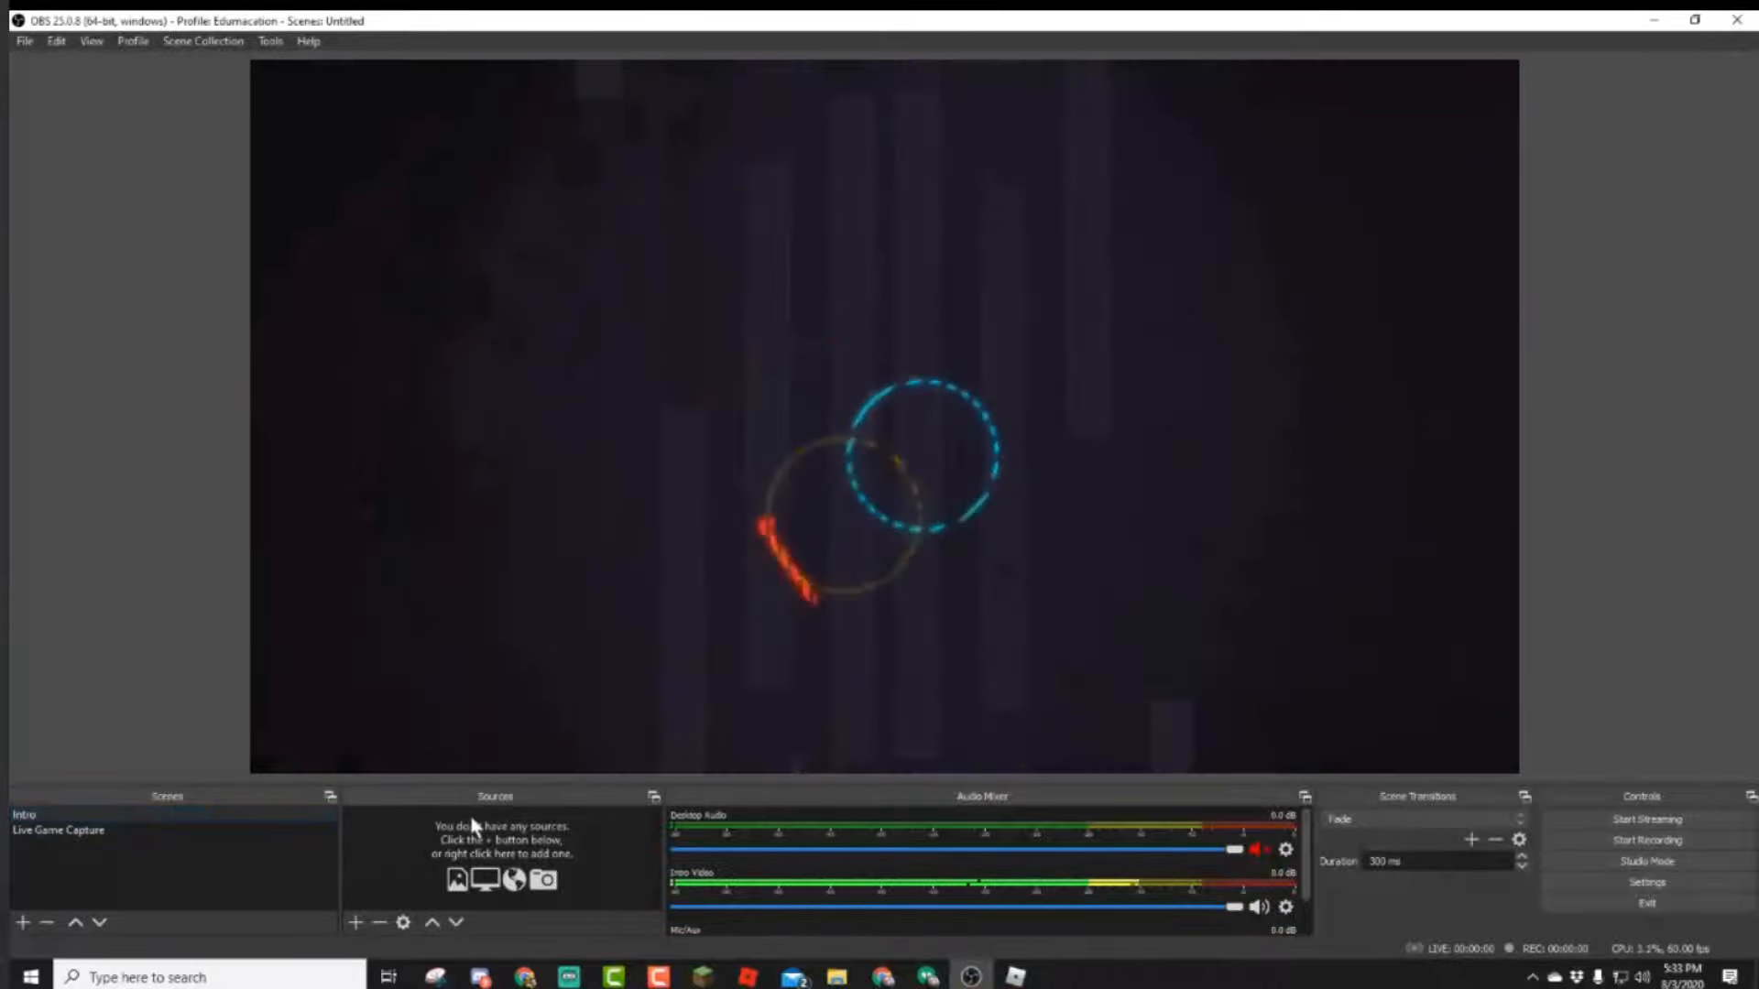
click(214, 827)
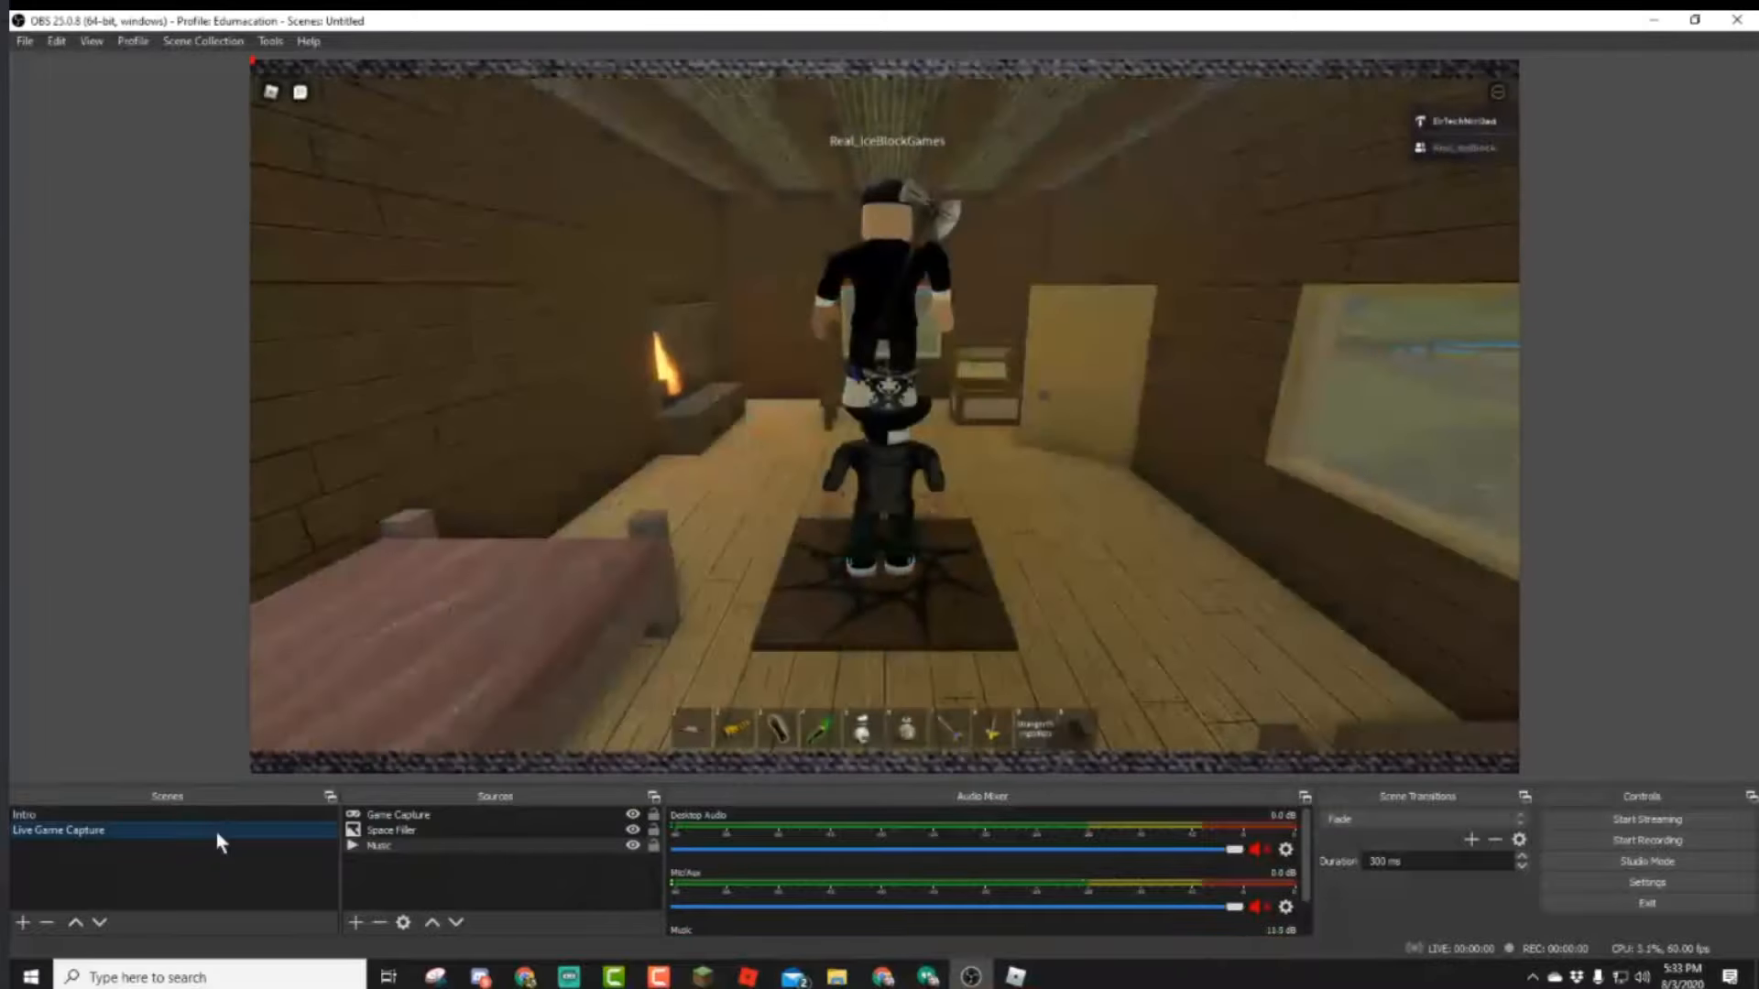
click(228, 816)
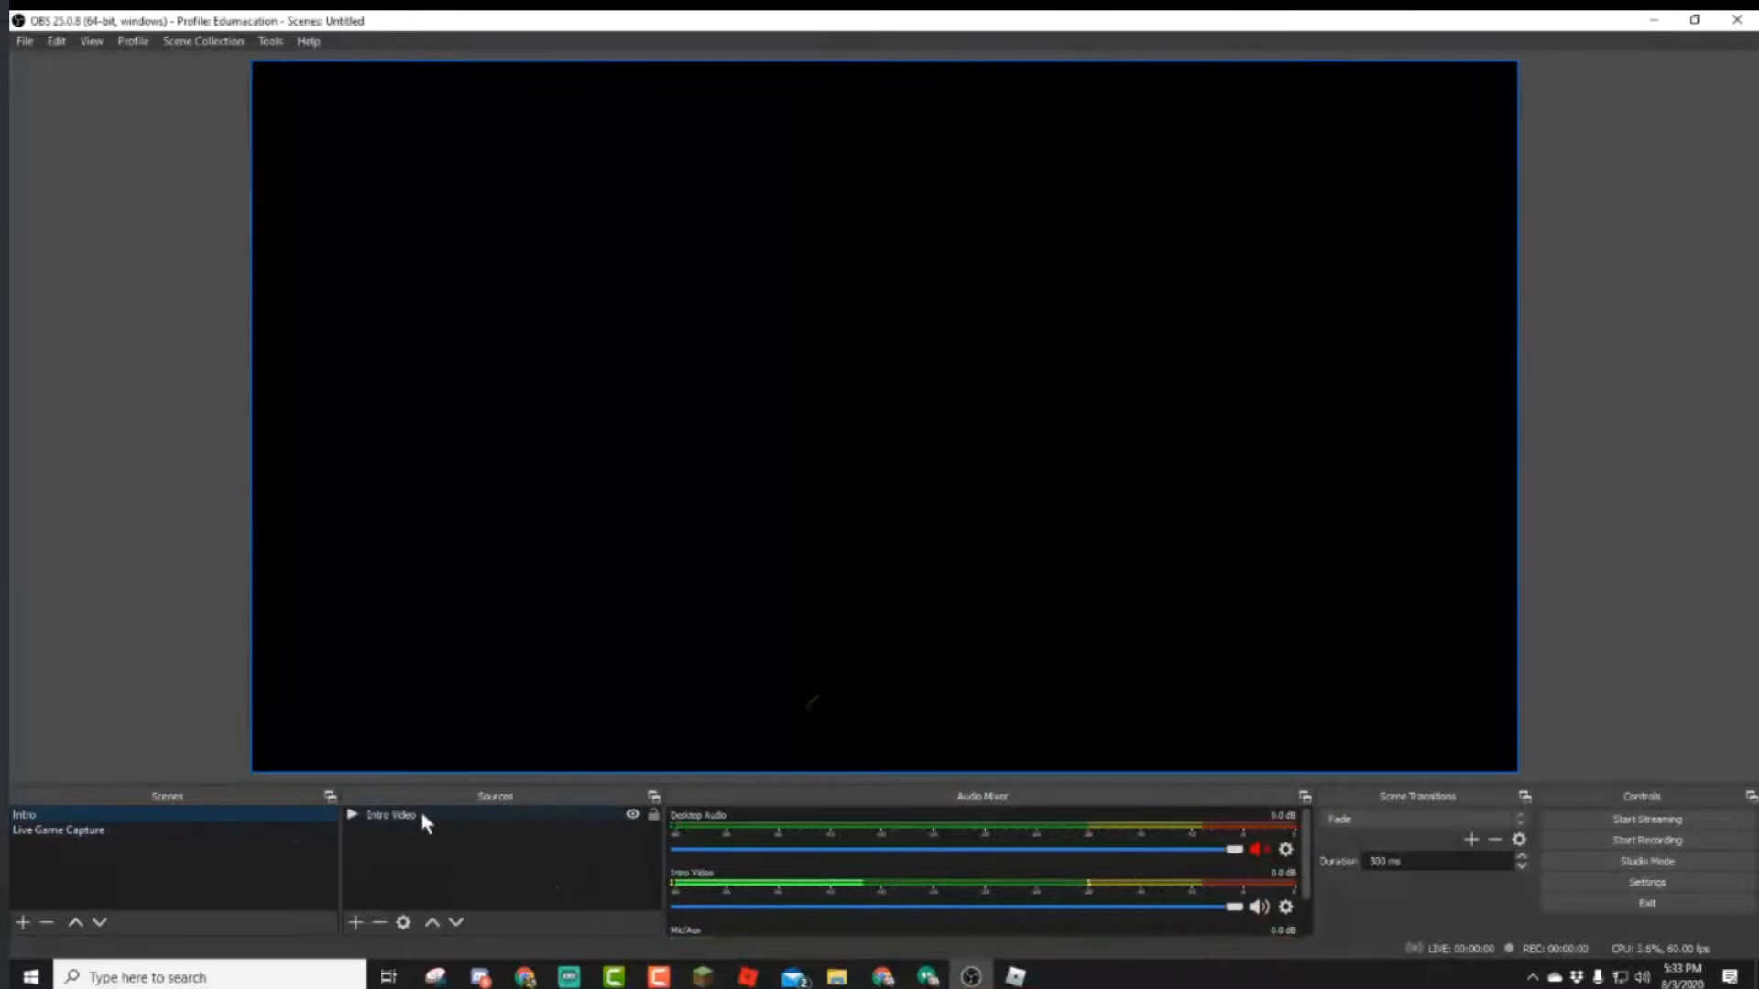
Lower the Intro Video source's volume to about -11.8 dB in the audio mixer.
click(420, 811)
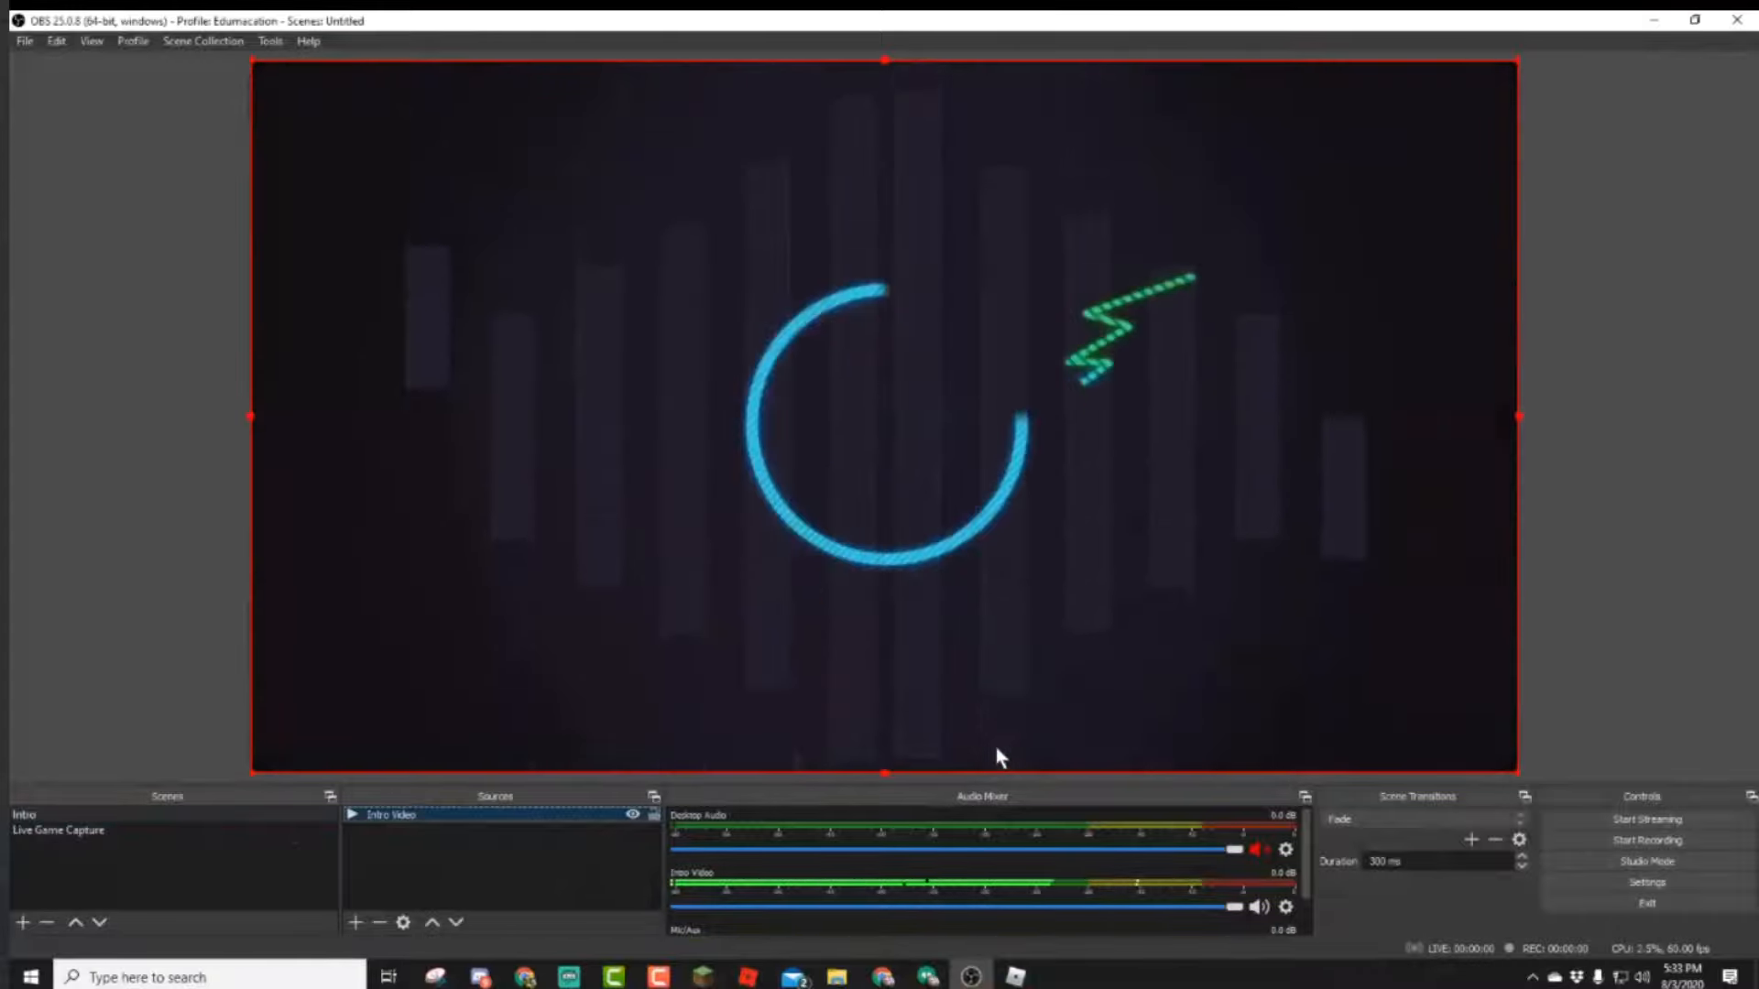
click(188, 707)
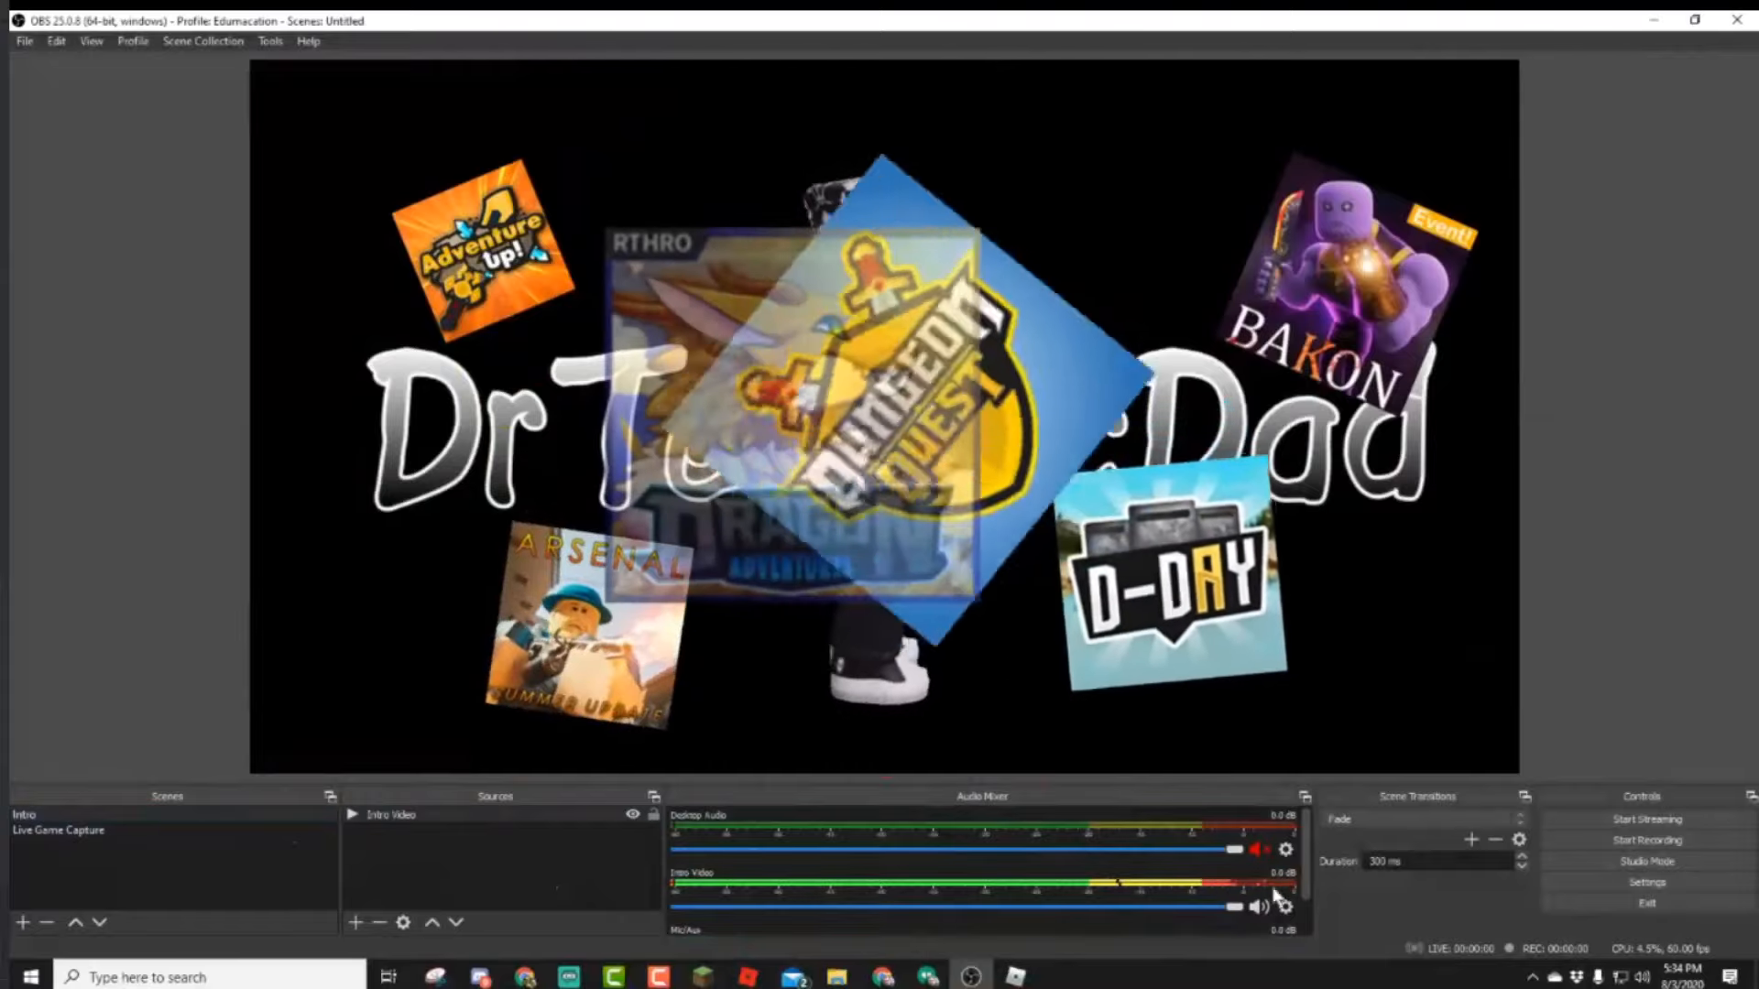
drag(1237, 914, 1020, 910)
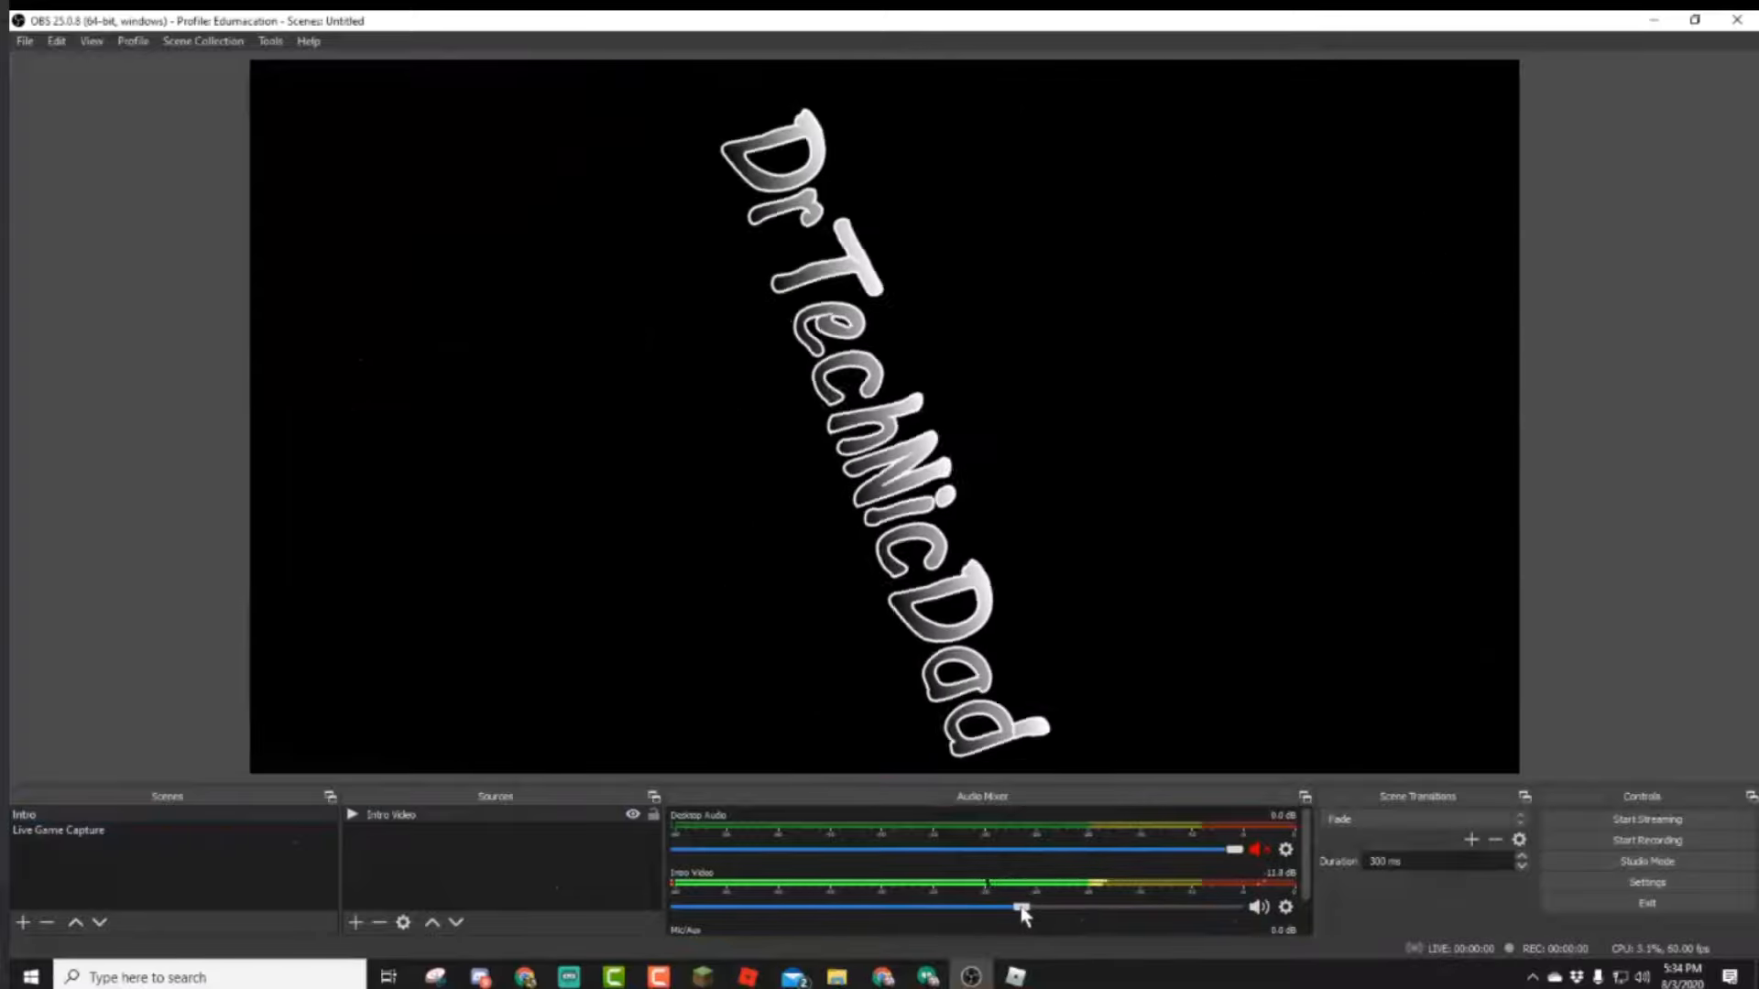
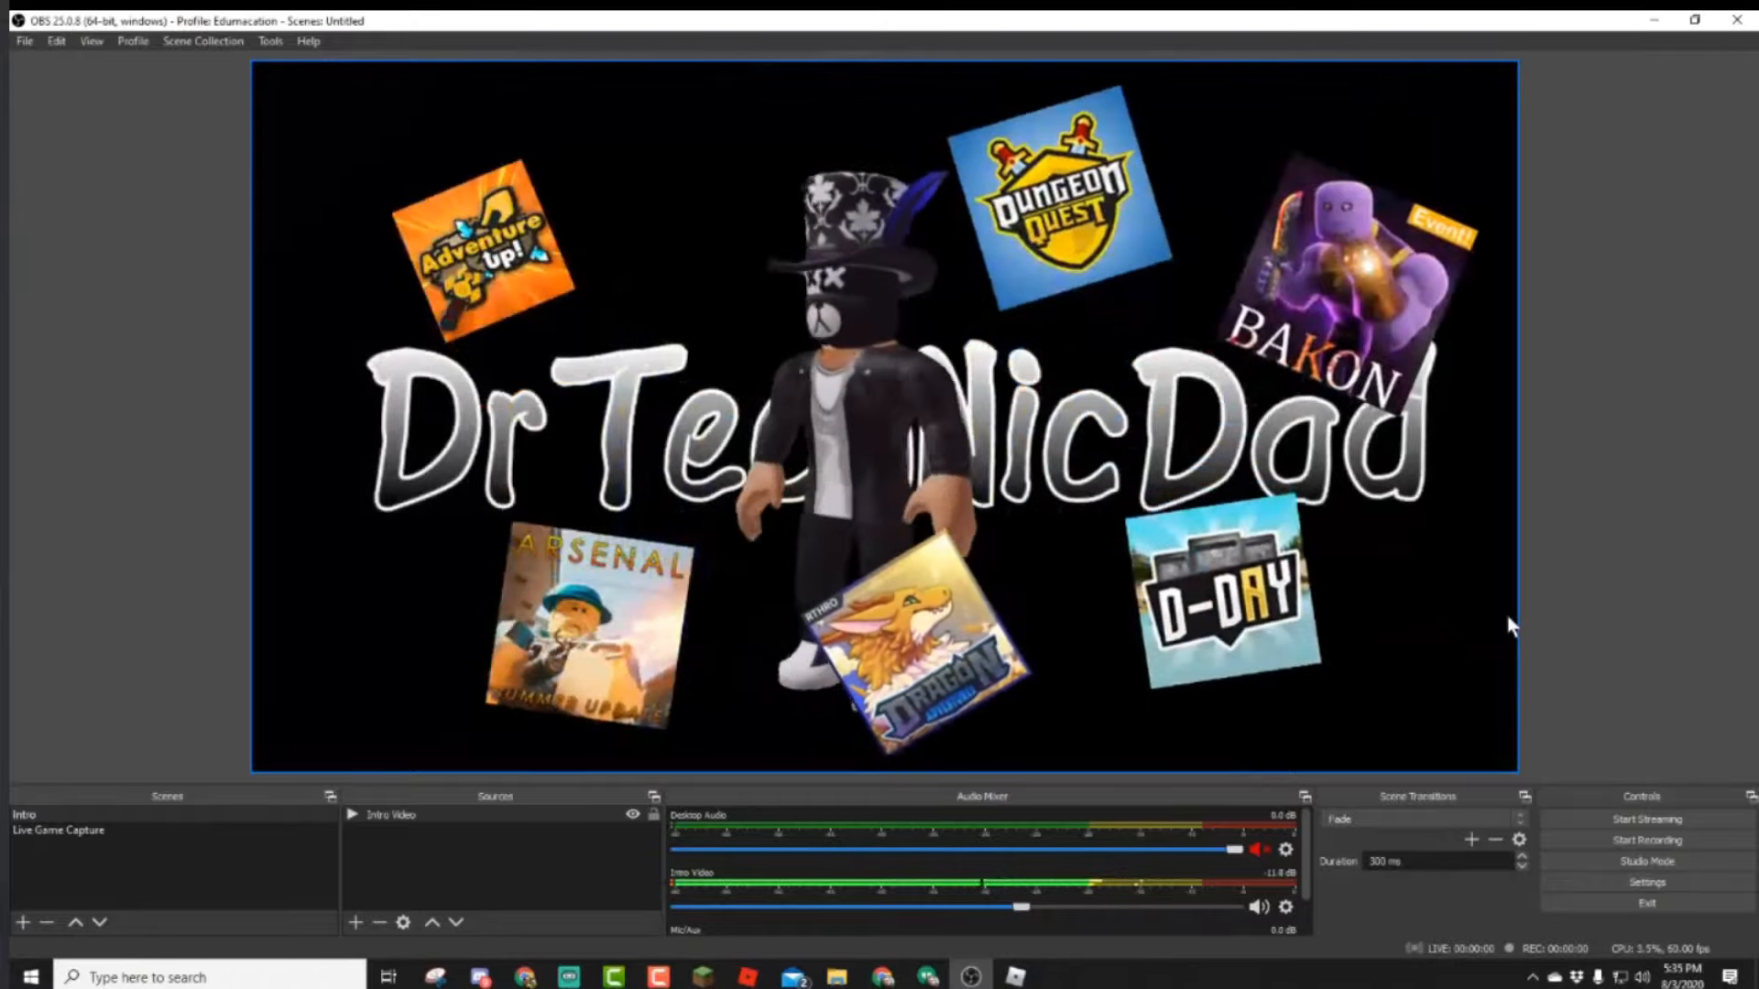
Add a new scene named "End Scene" after Live Game Capture.
click(168, 827)
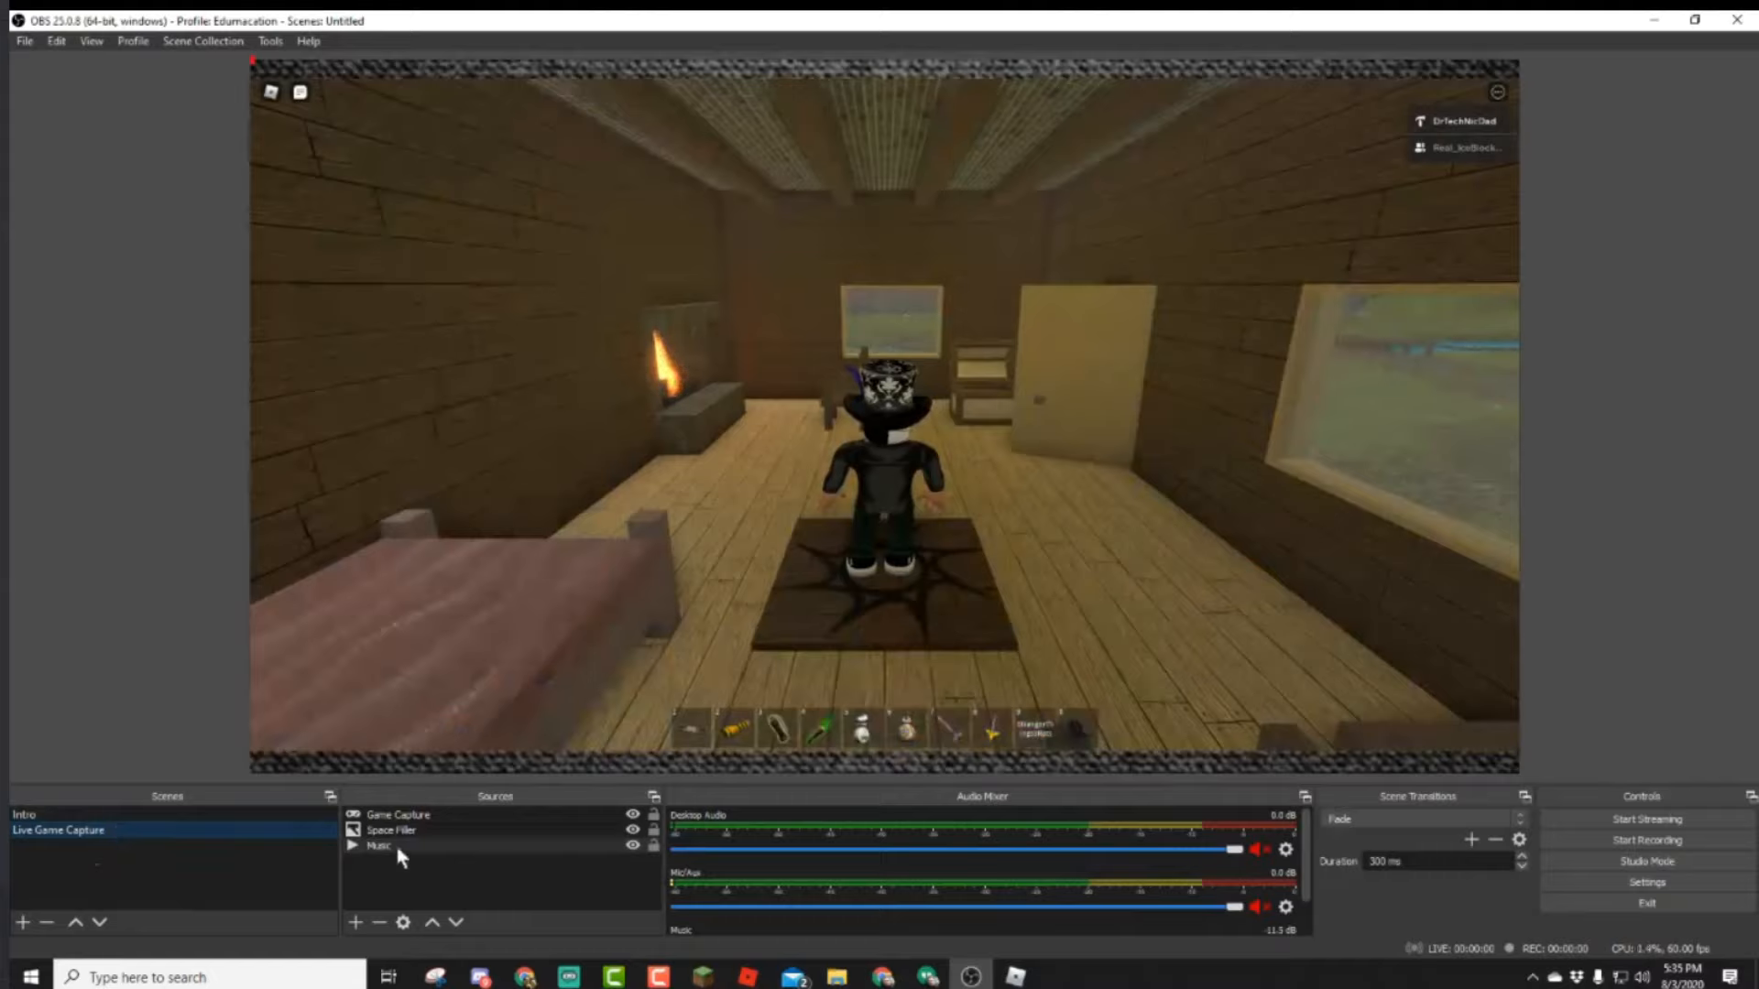
click(427, 815)
click(22, 921)
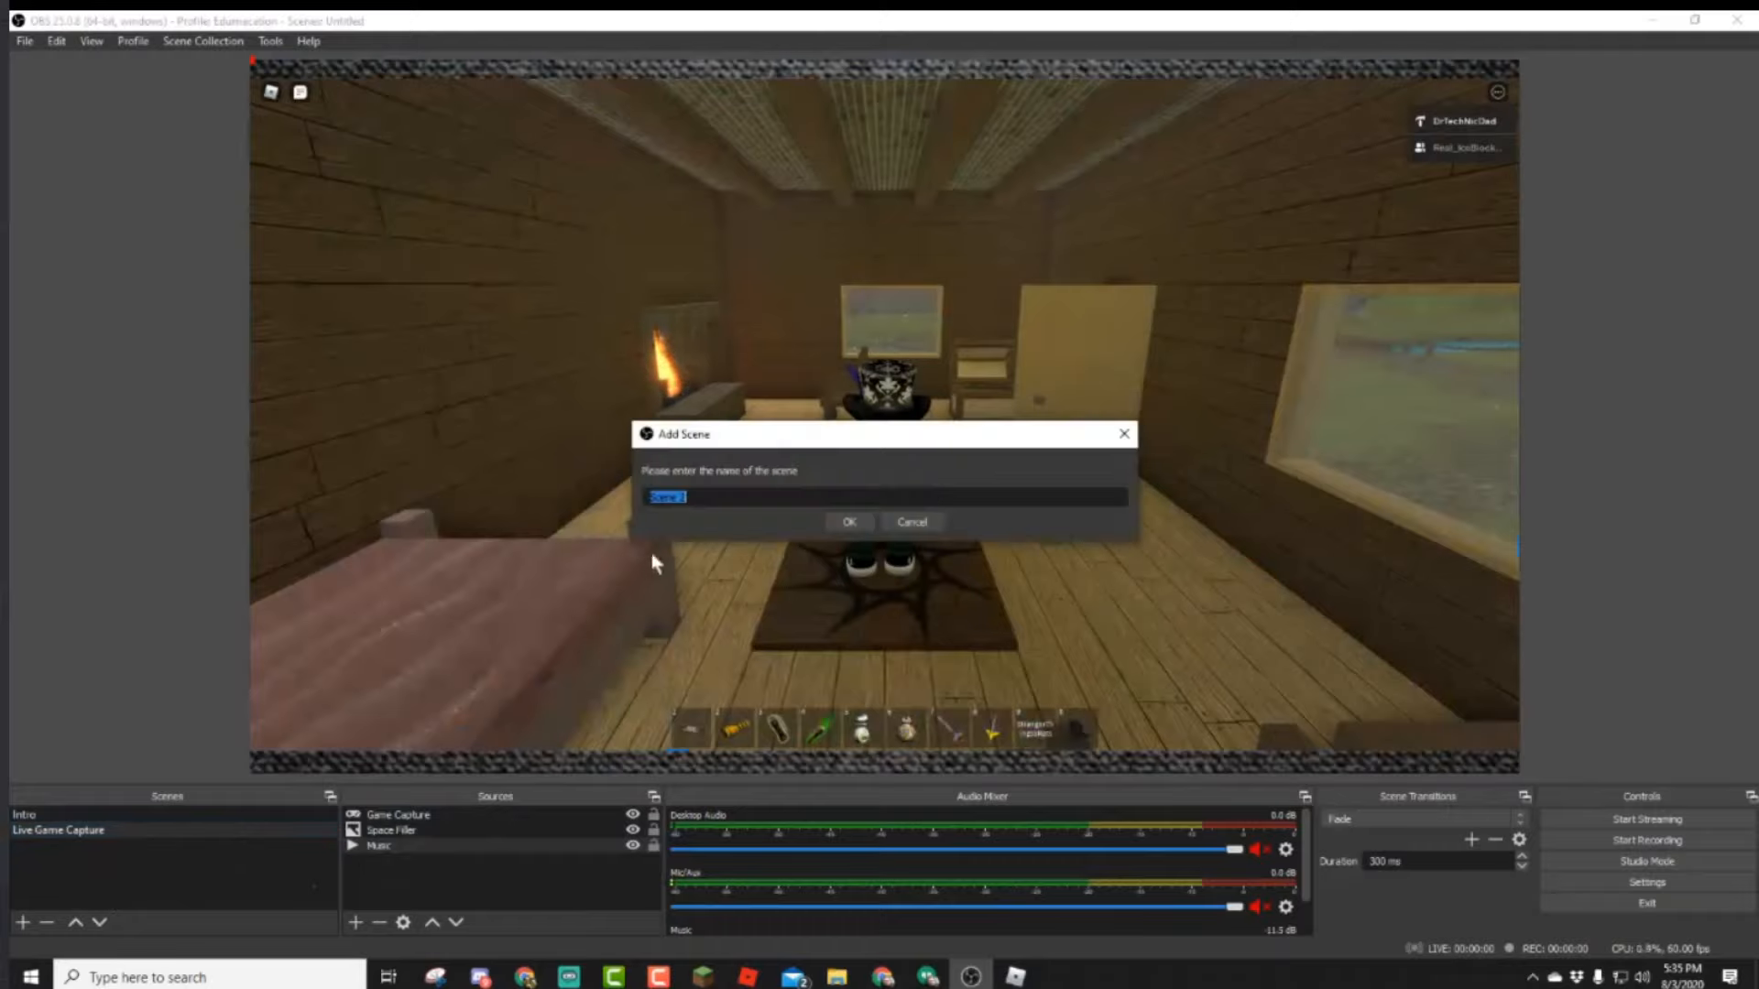
text(End)
click(848, 522)
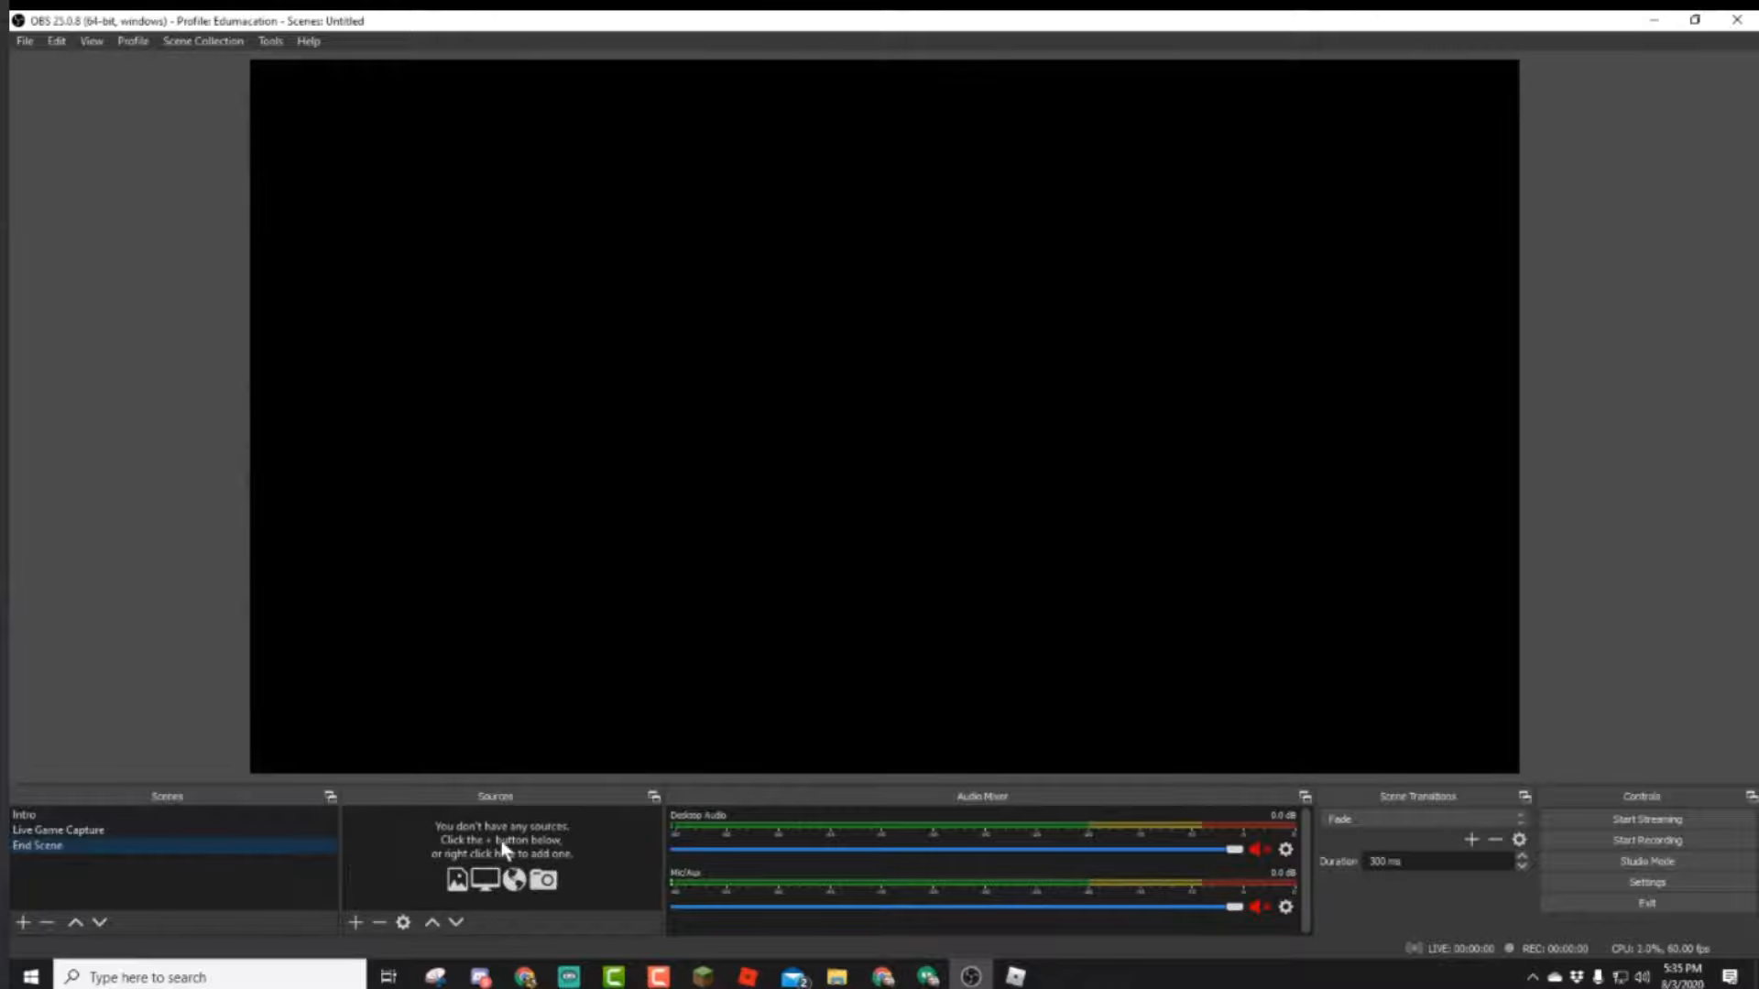
Add a new image source named "End Image" to the End Scene.
click(355, 922)
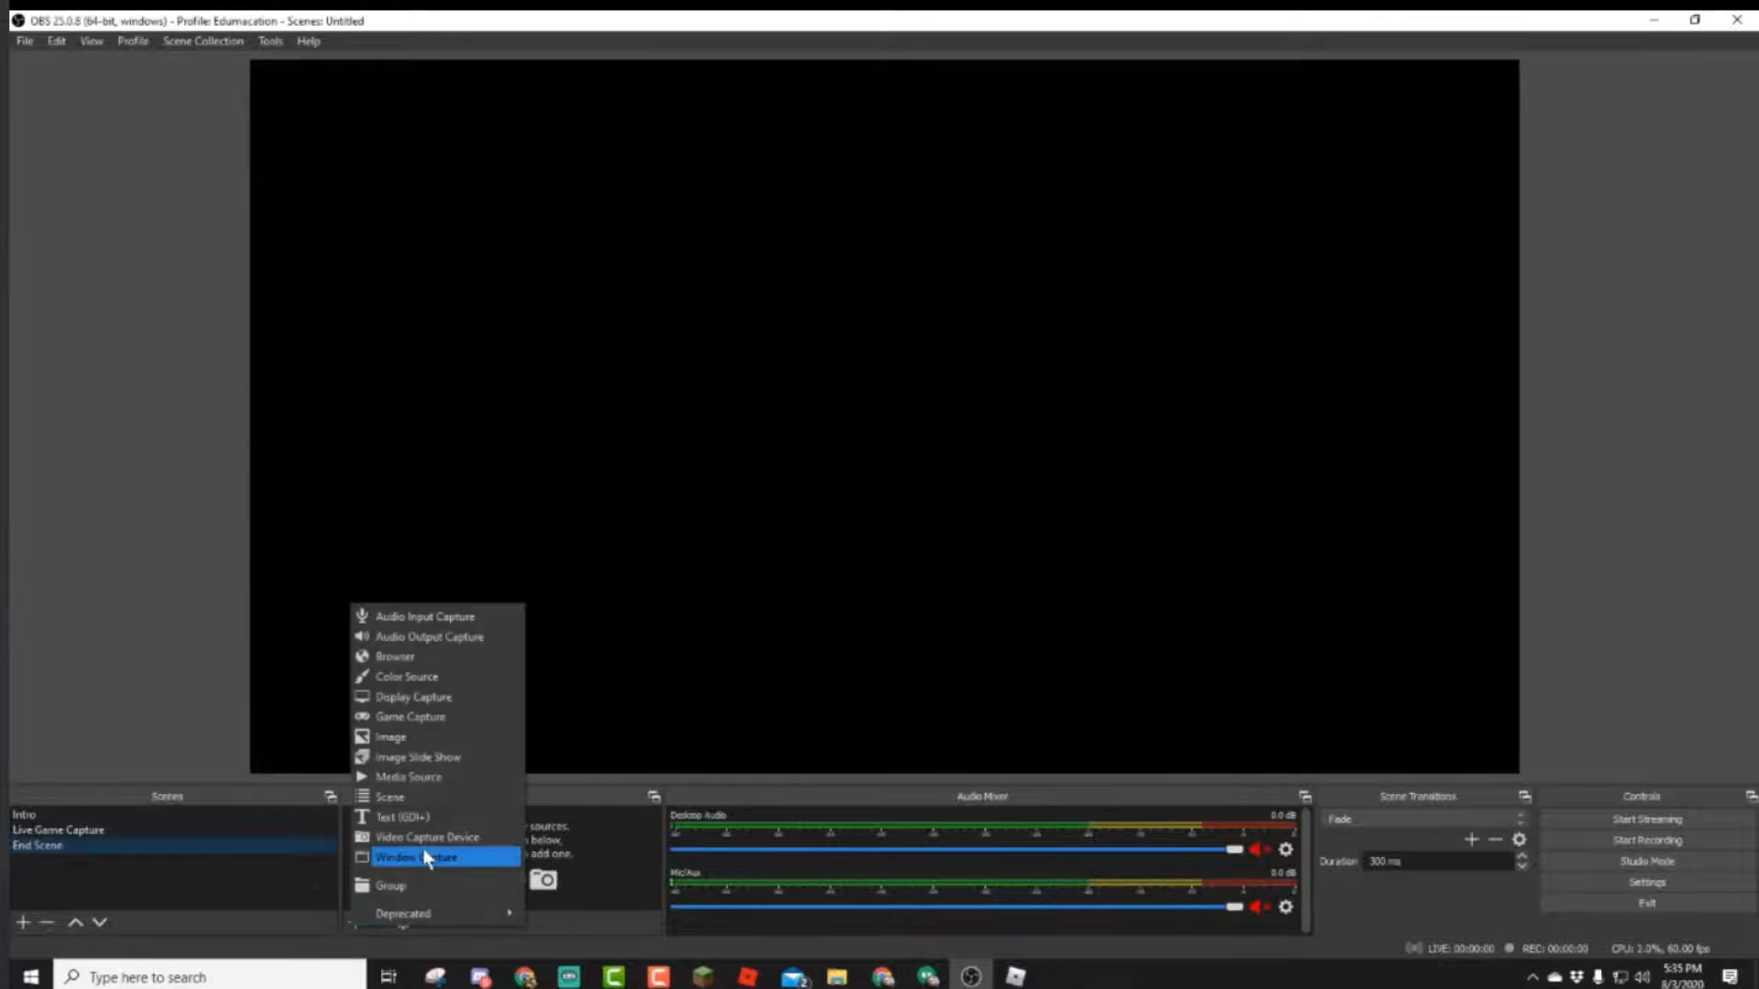
click(432, 739)
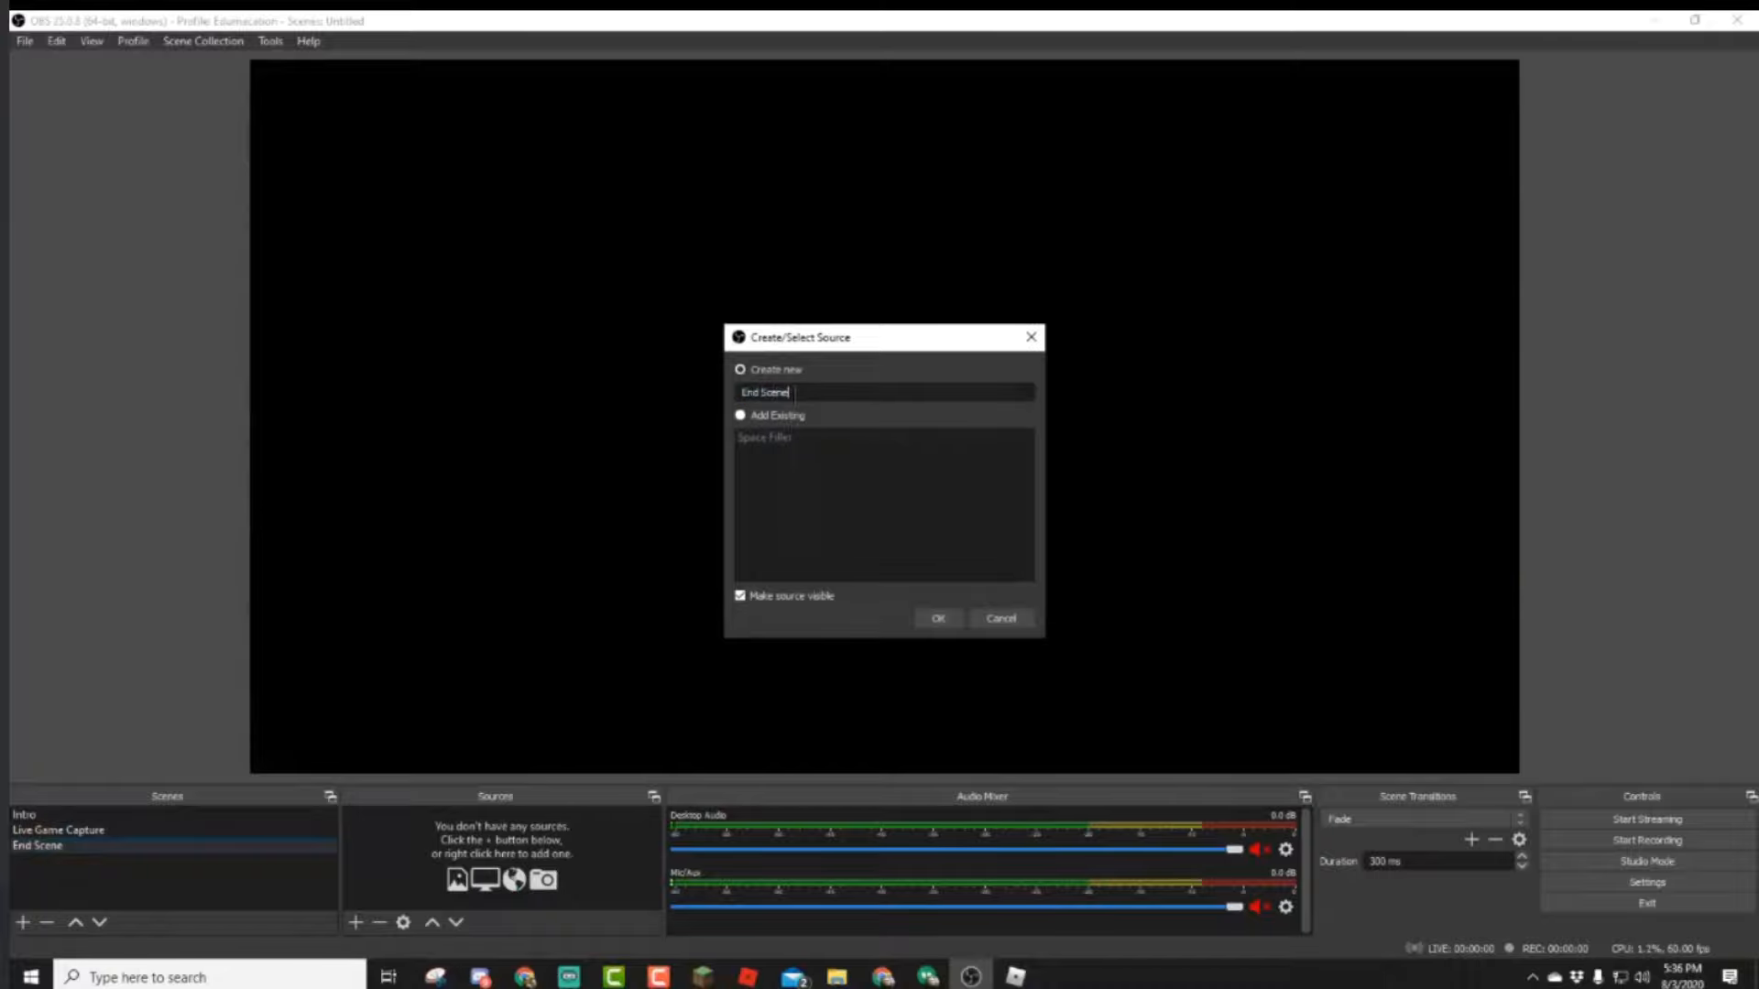
text(End Scene)
click(939, 618)
click(944, 522)
text(mage)
click(927, 615)
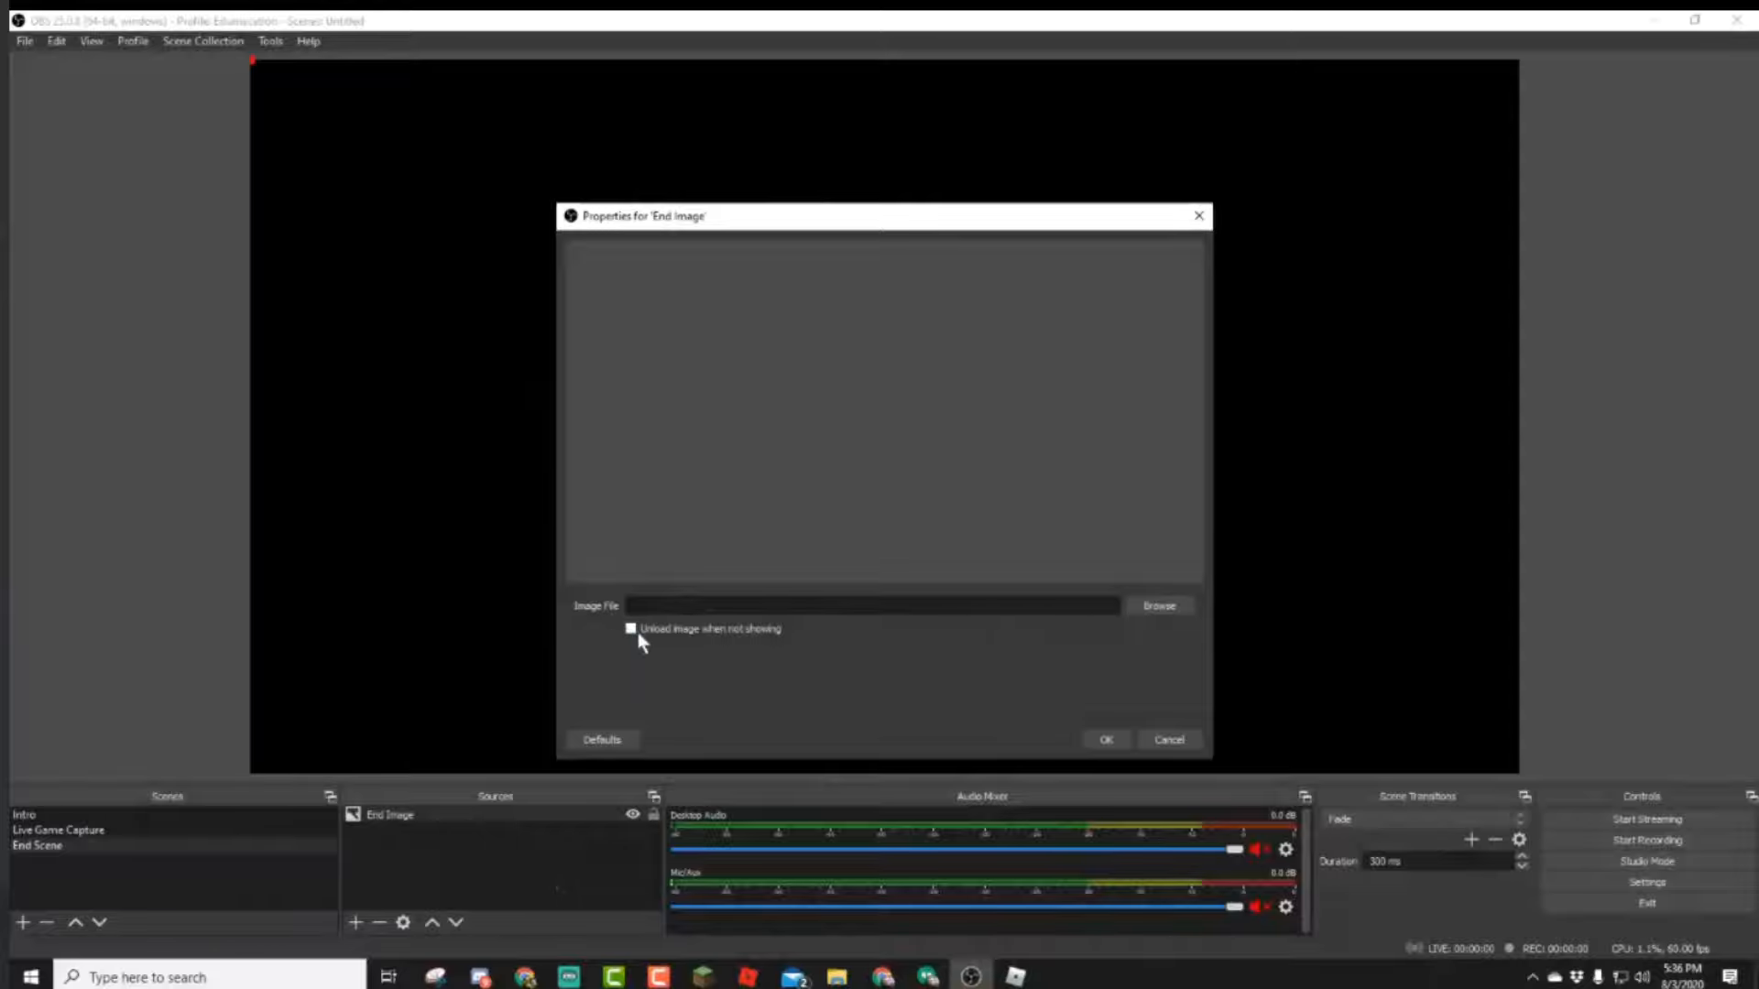
Load StoneBg.PNG from YT Creator > Assets > CreationsFolder as the End Image source's file and accept the properties.
click(1136, 612)
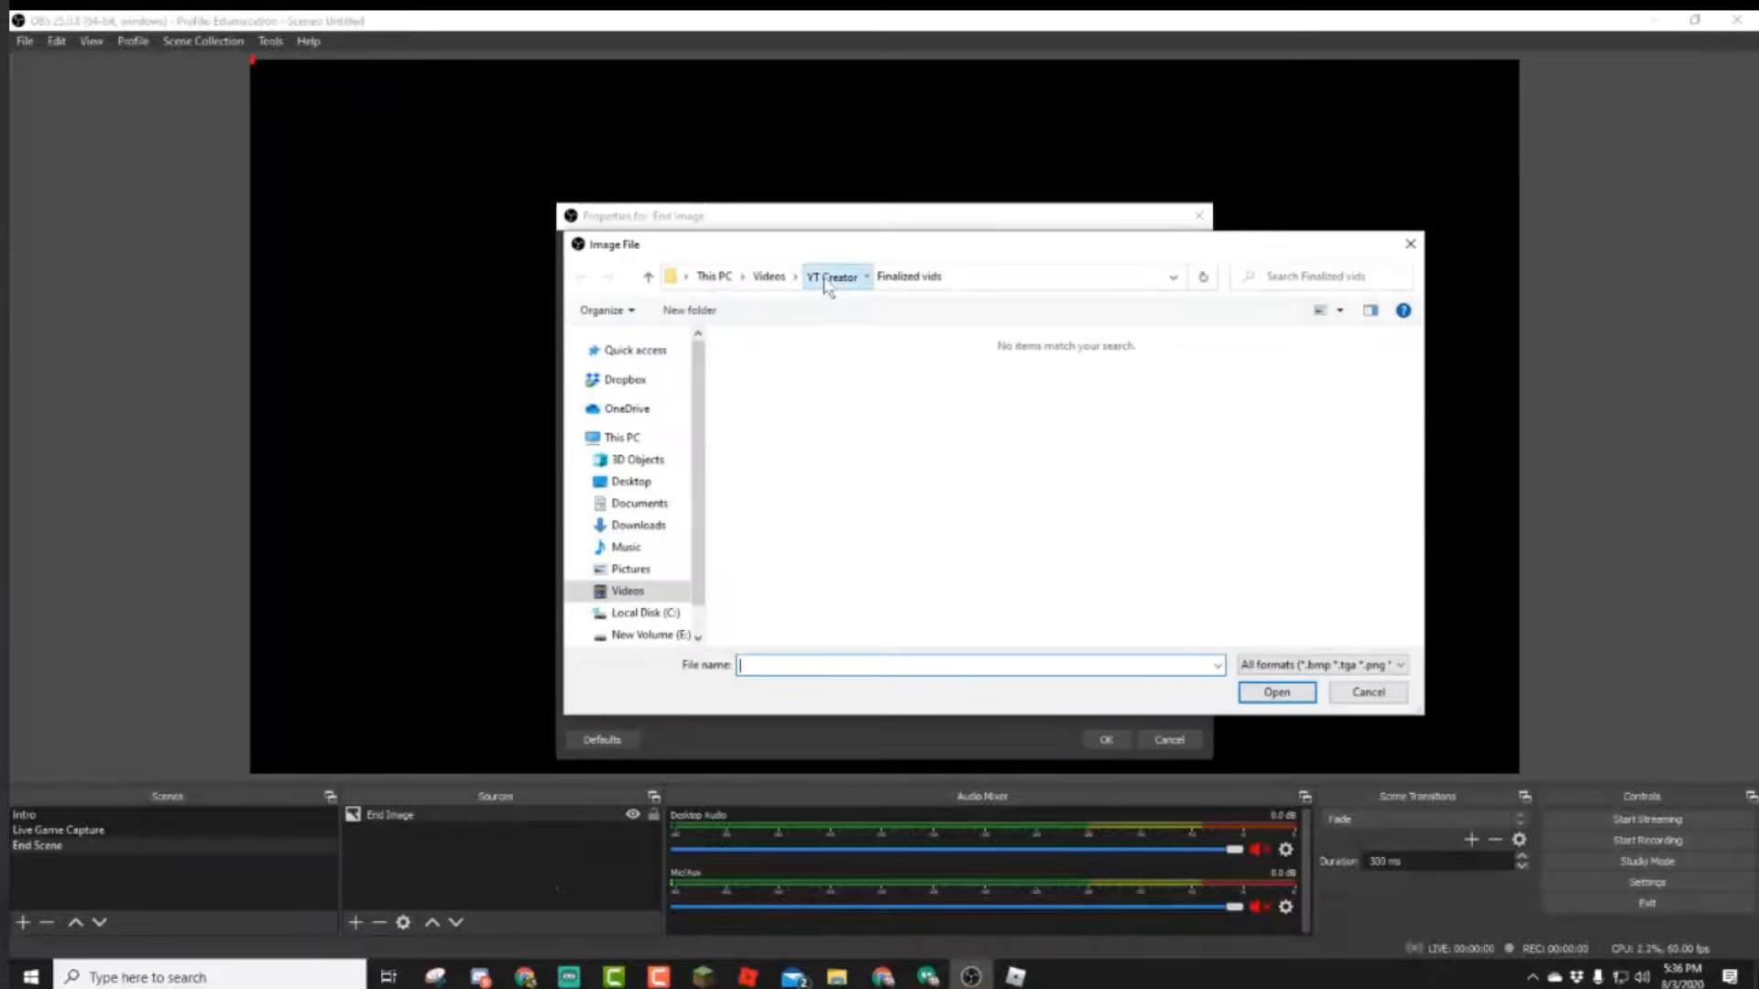
click(831, 276)
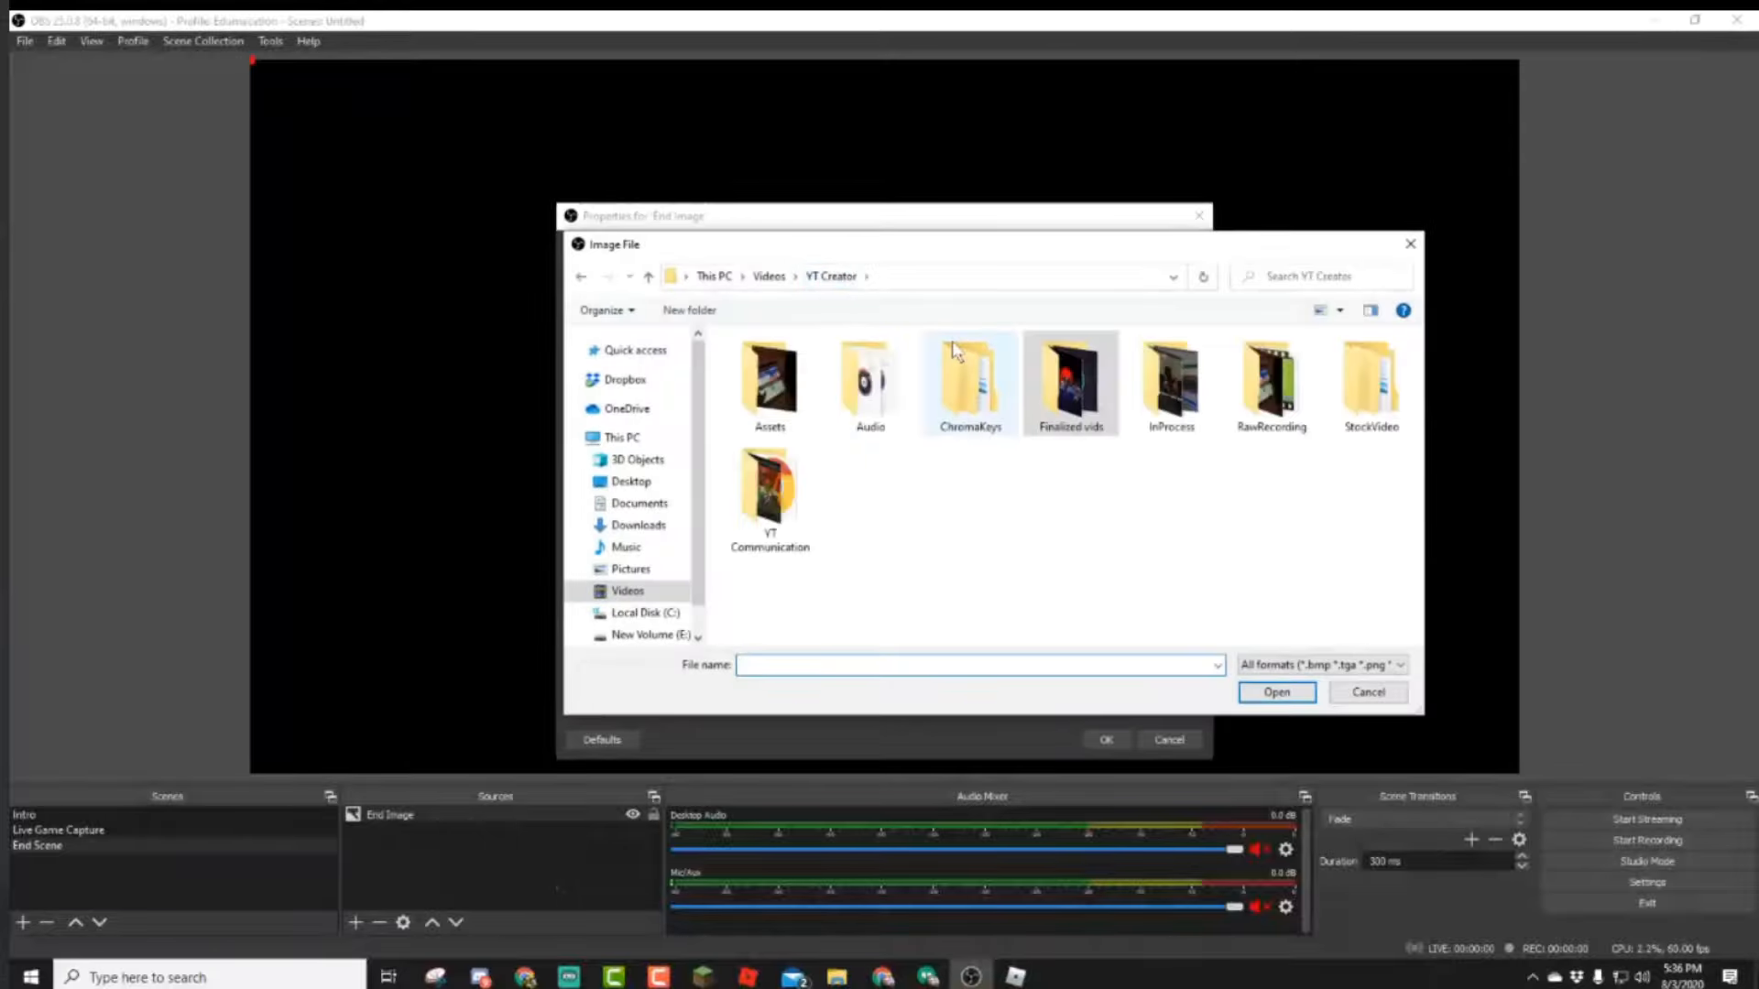
double_click(765, 385)
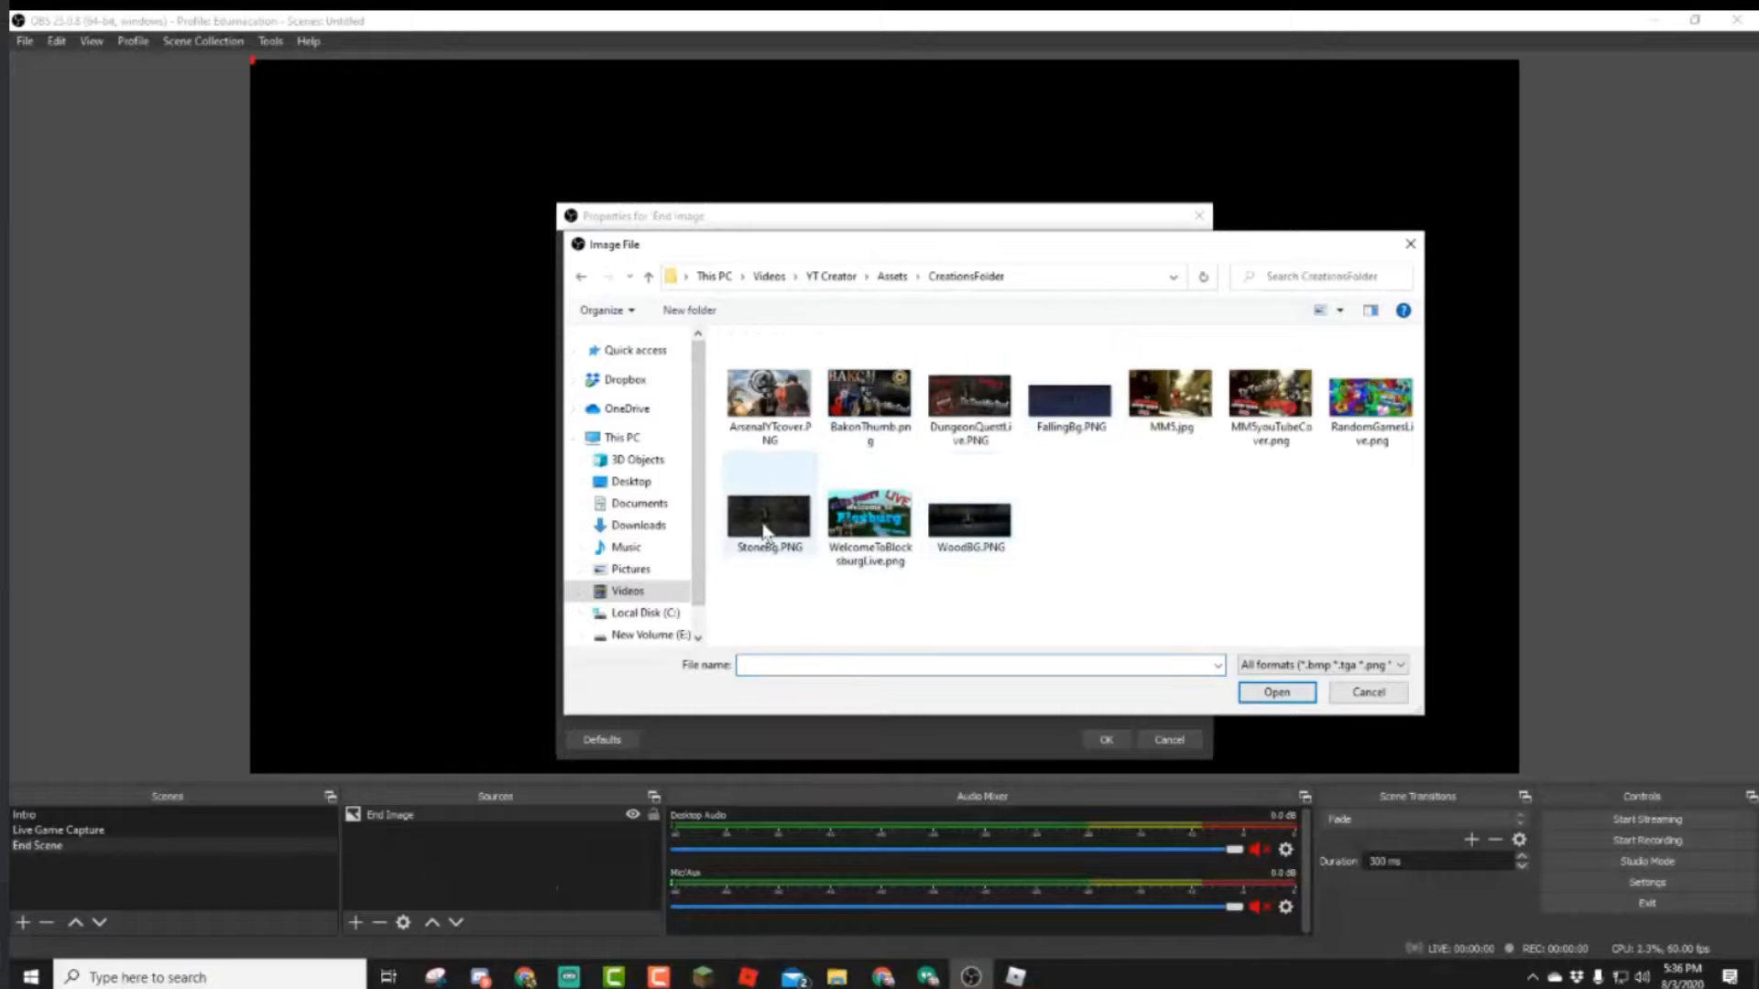
click(769, 518)
click(1276, 691)
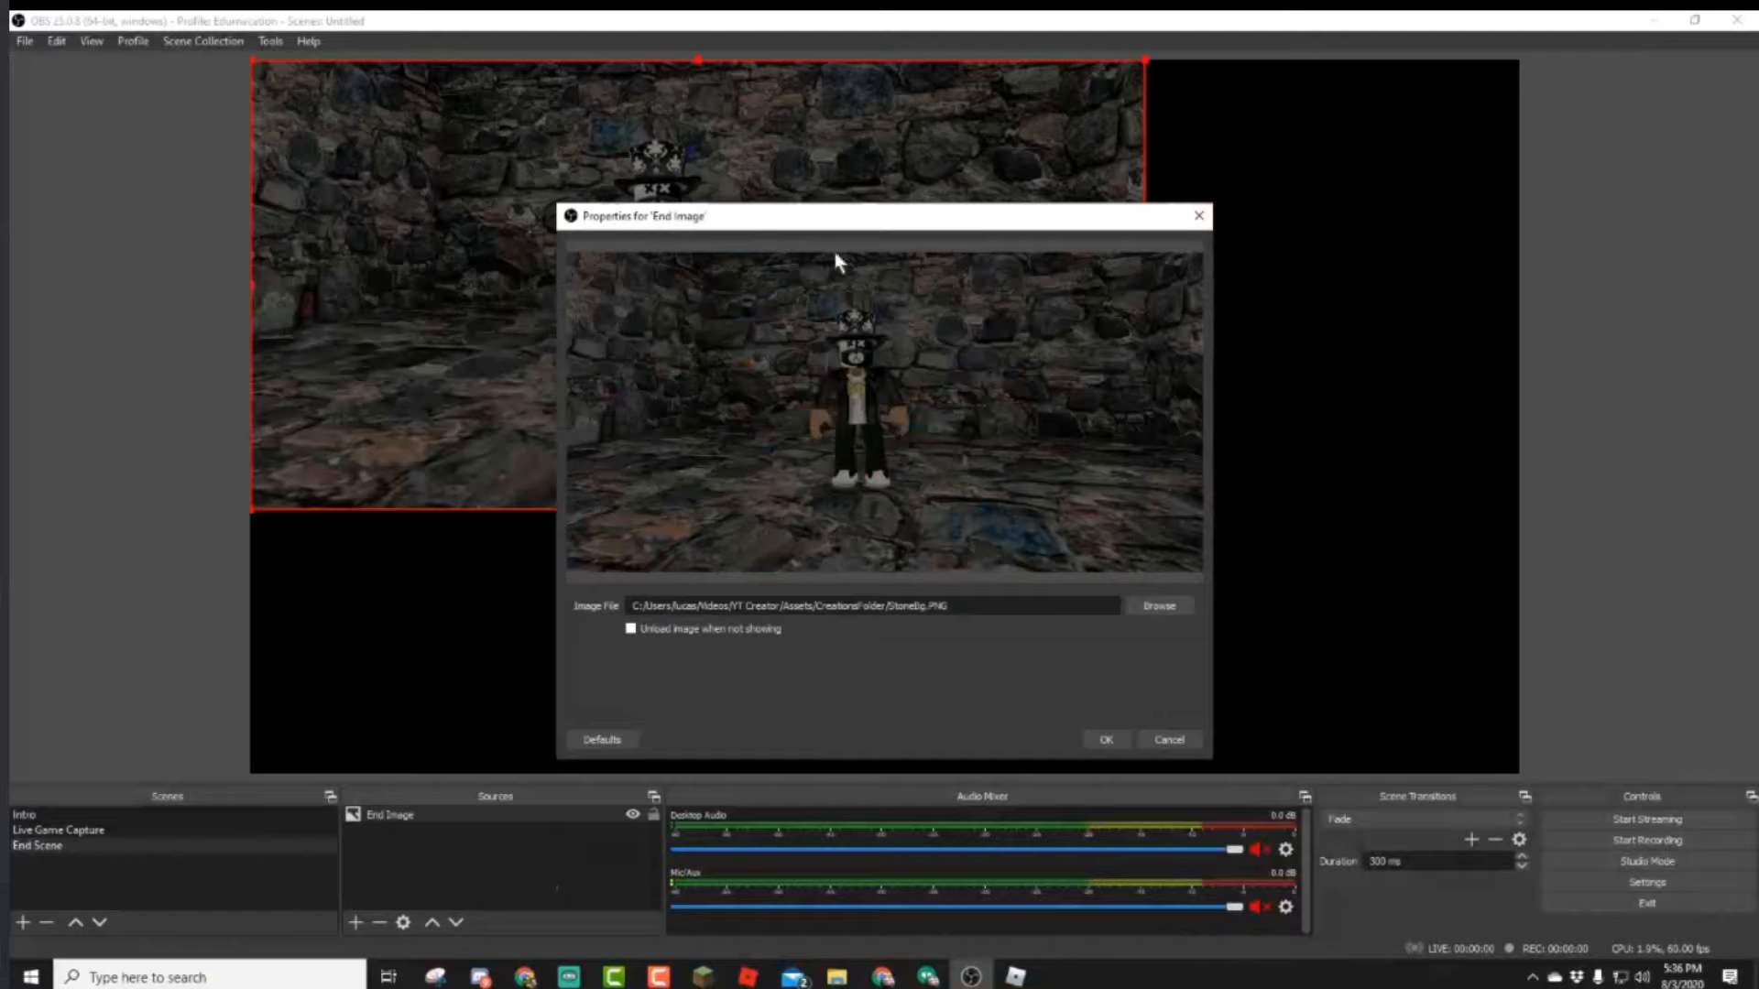
click(1105, 740)
Enlarge the End Image to cover the full canvas and shift it slightly left so the character sits near the centre.
drag(1146, 509, 1432, 706)
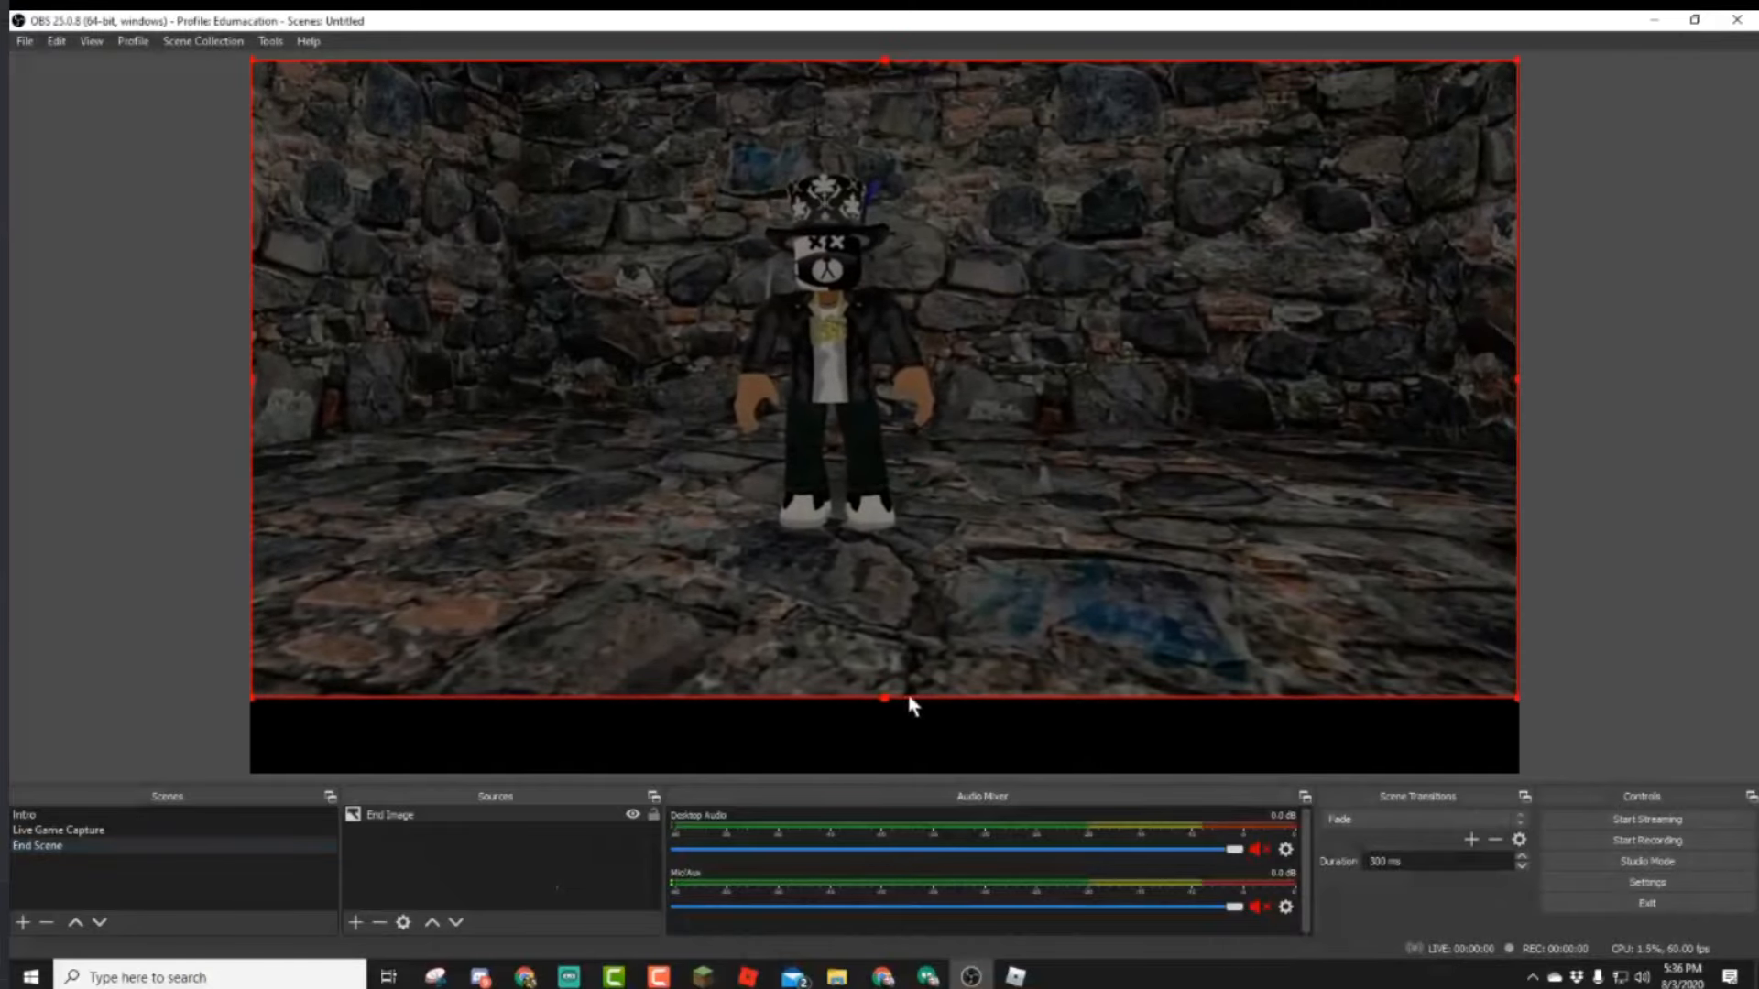
drag(884, 700, 921, 777)
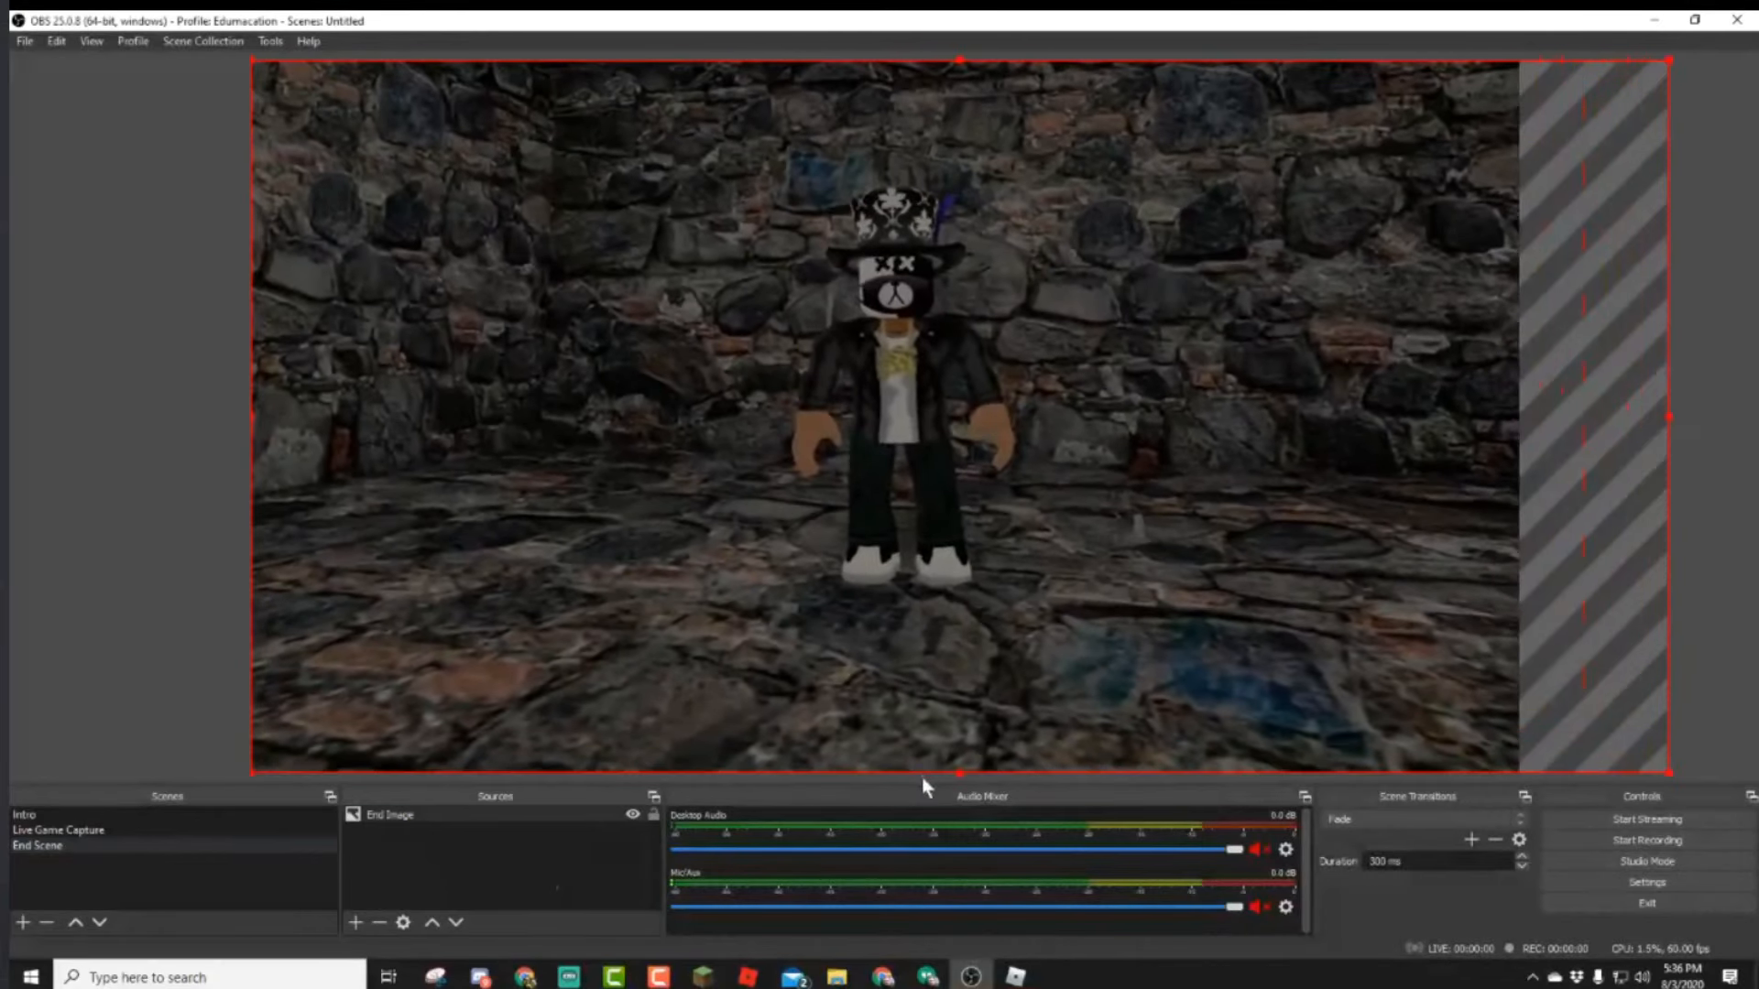
mouse_move(1090, 577)
mouse_down()
mouse_move(1037, 592)
mouse_move(1066, 582)
mouse_up()
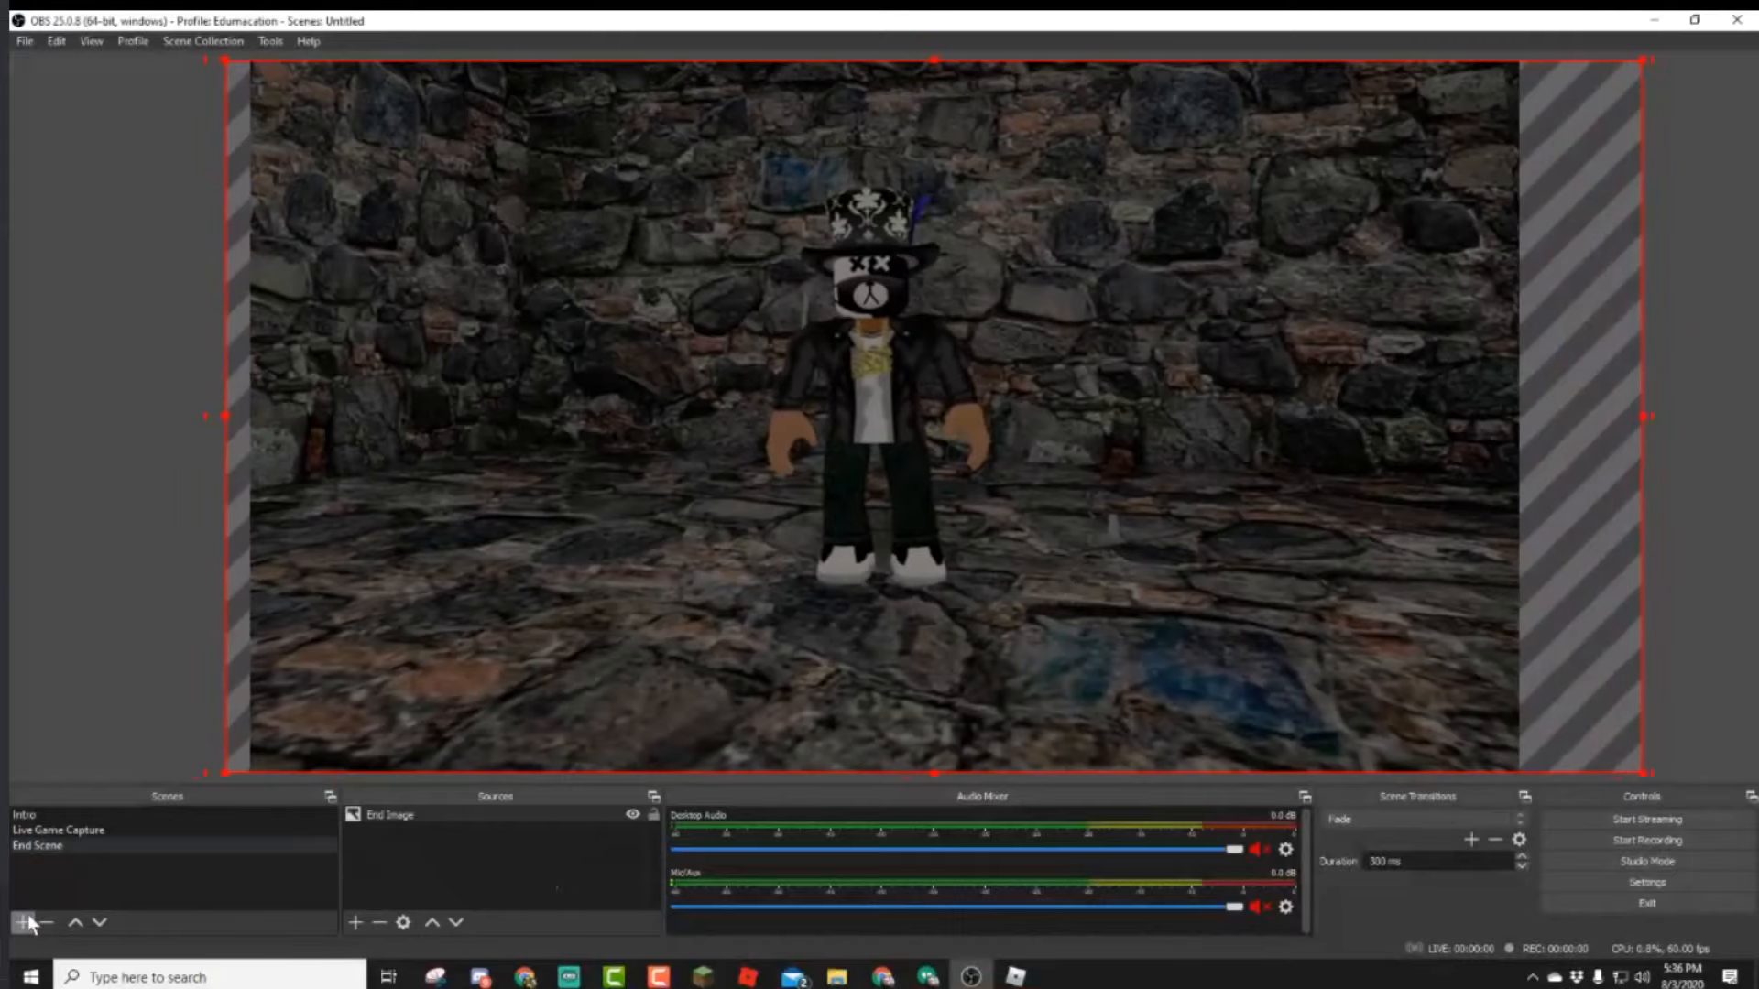
Copy the Music source from Live Game Capture into the End Scene and place it below End Image in the source order.
click(355, 922)
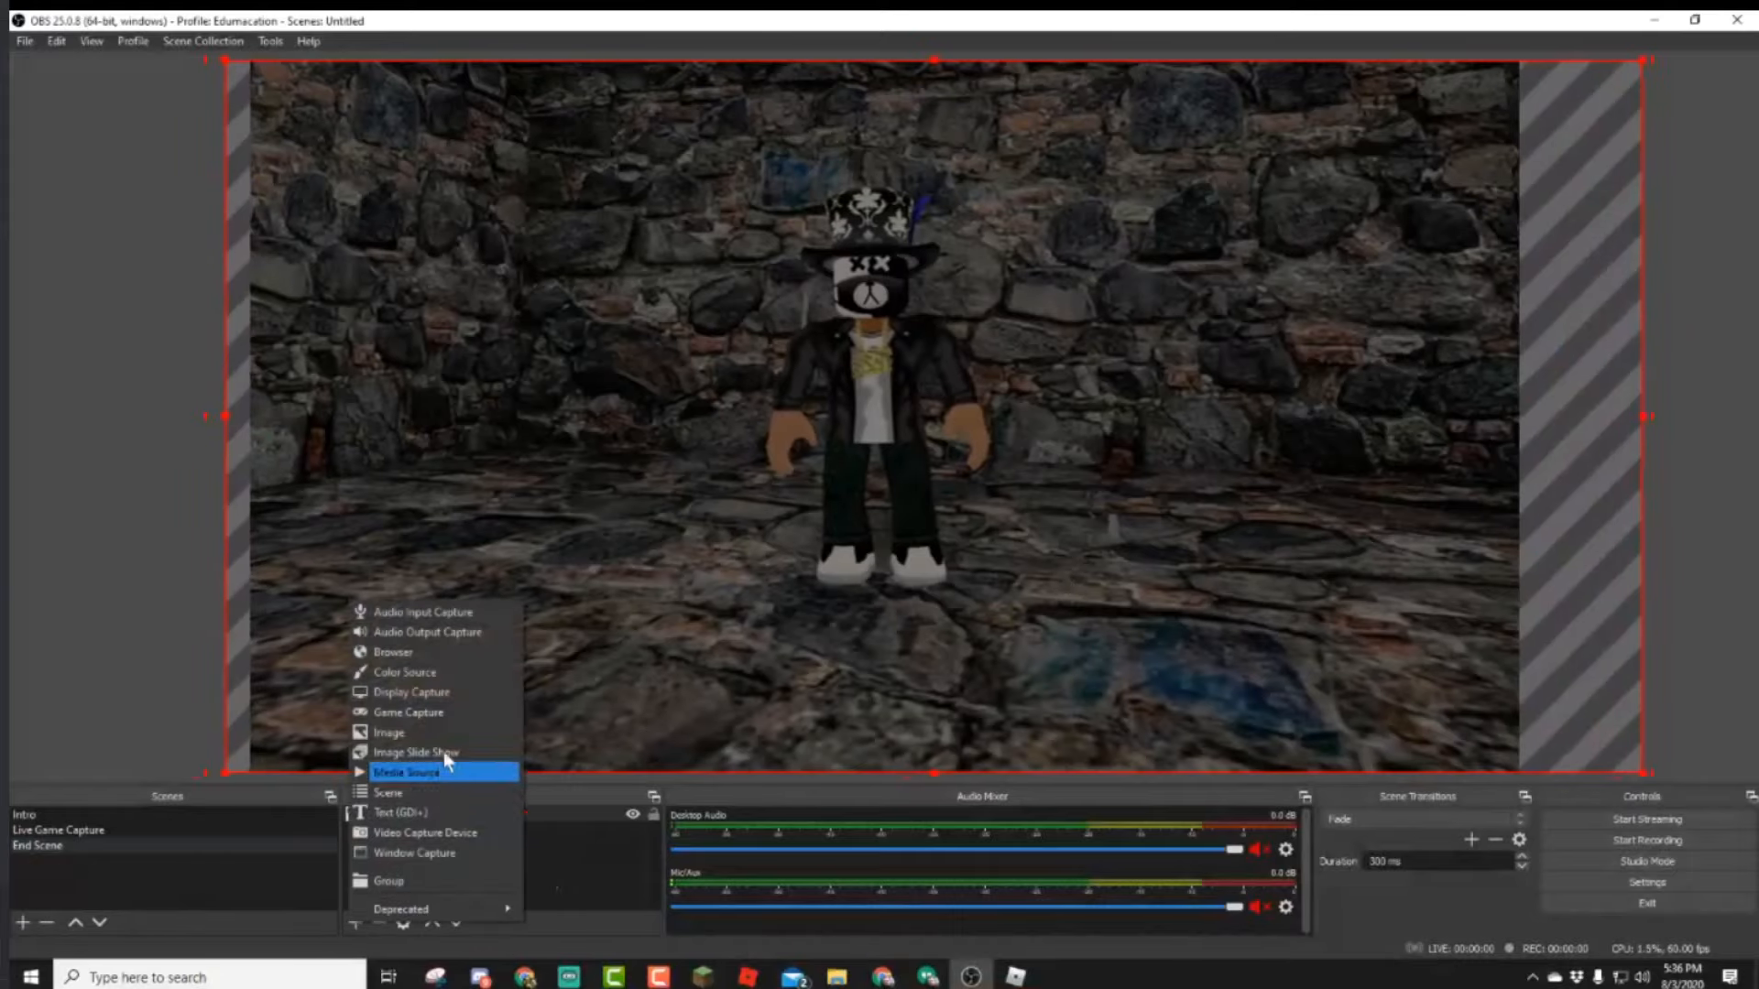
click(91, 830)
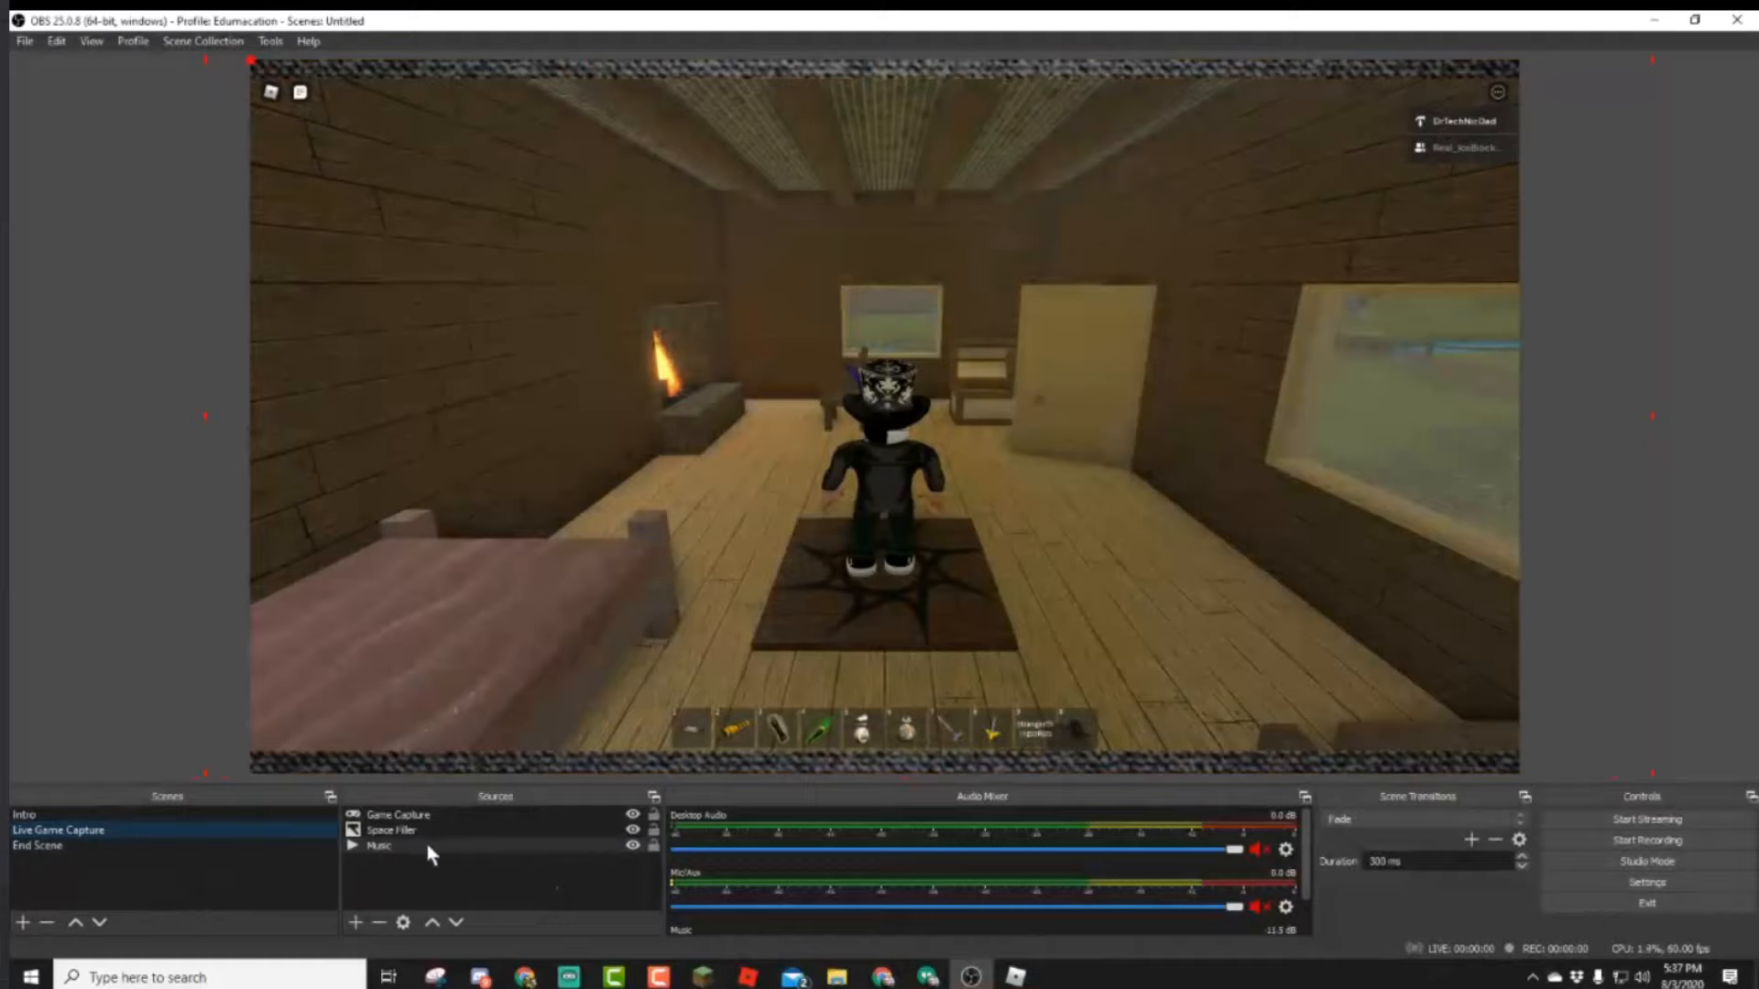
click(426, 845)
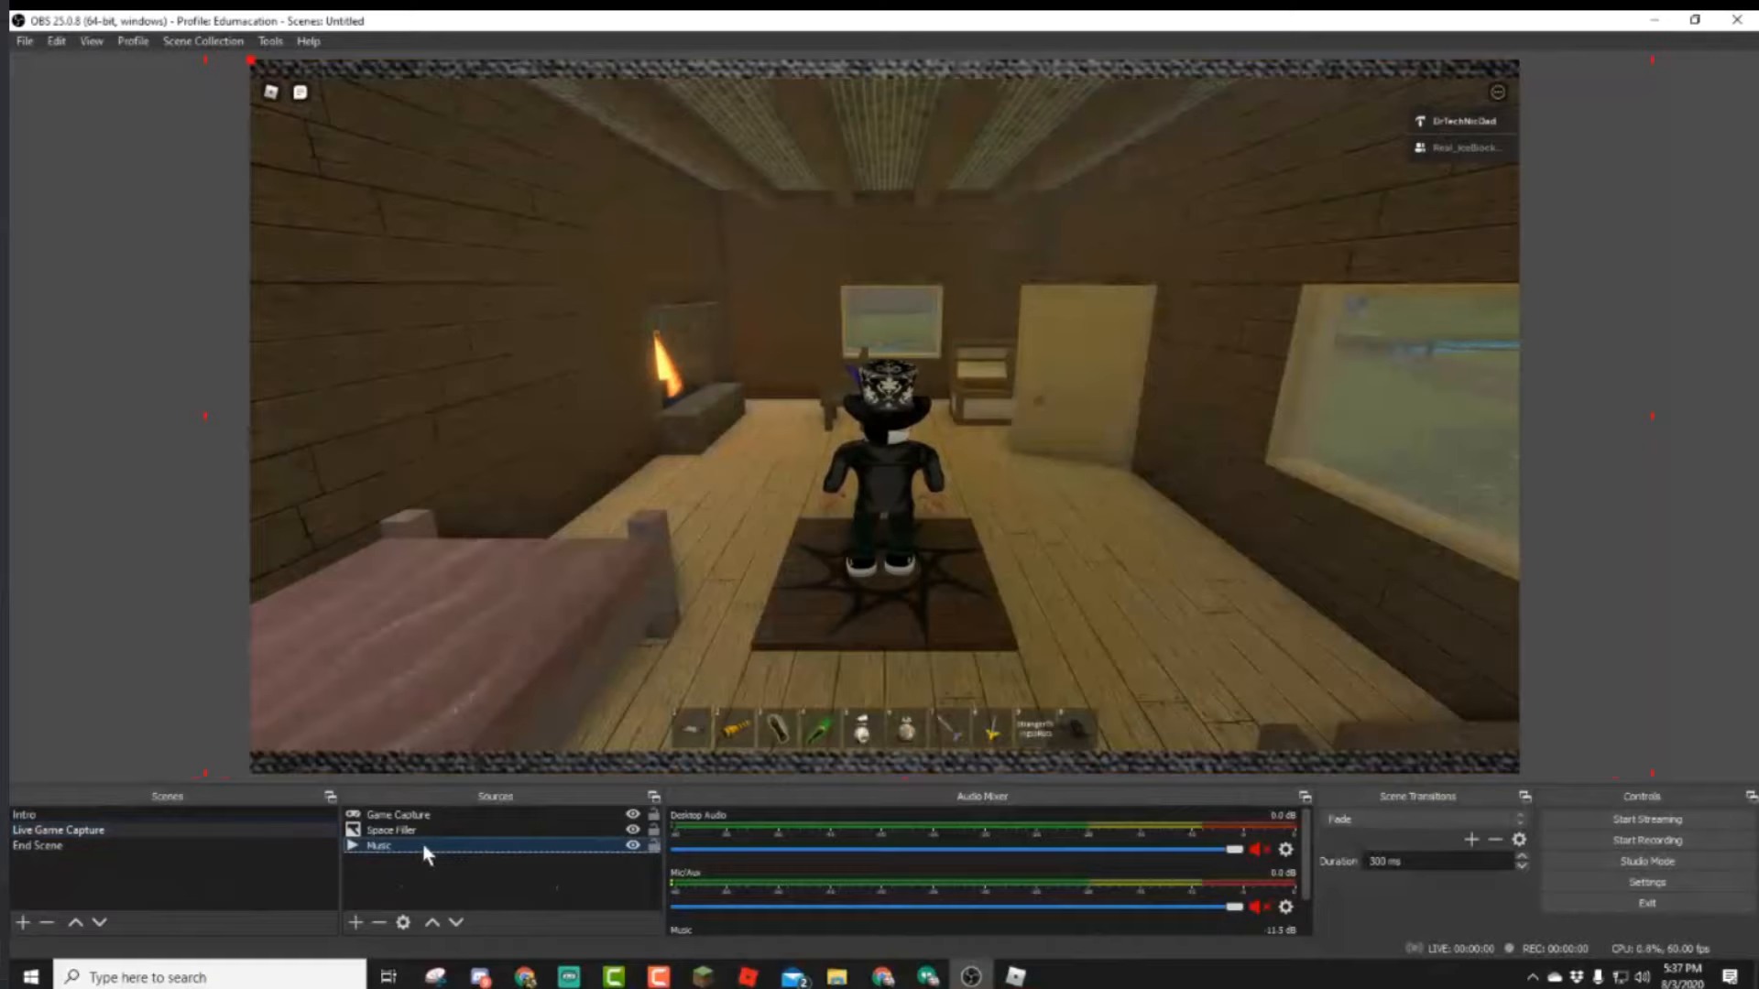
click(119, 843)
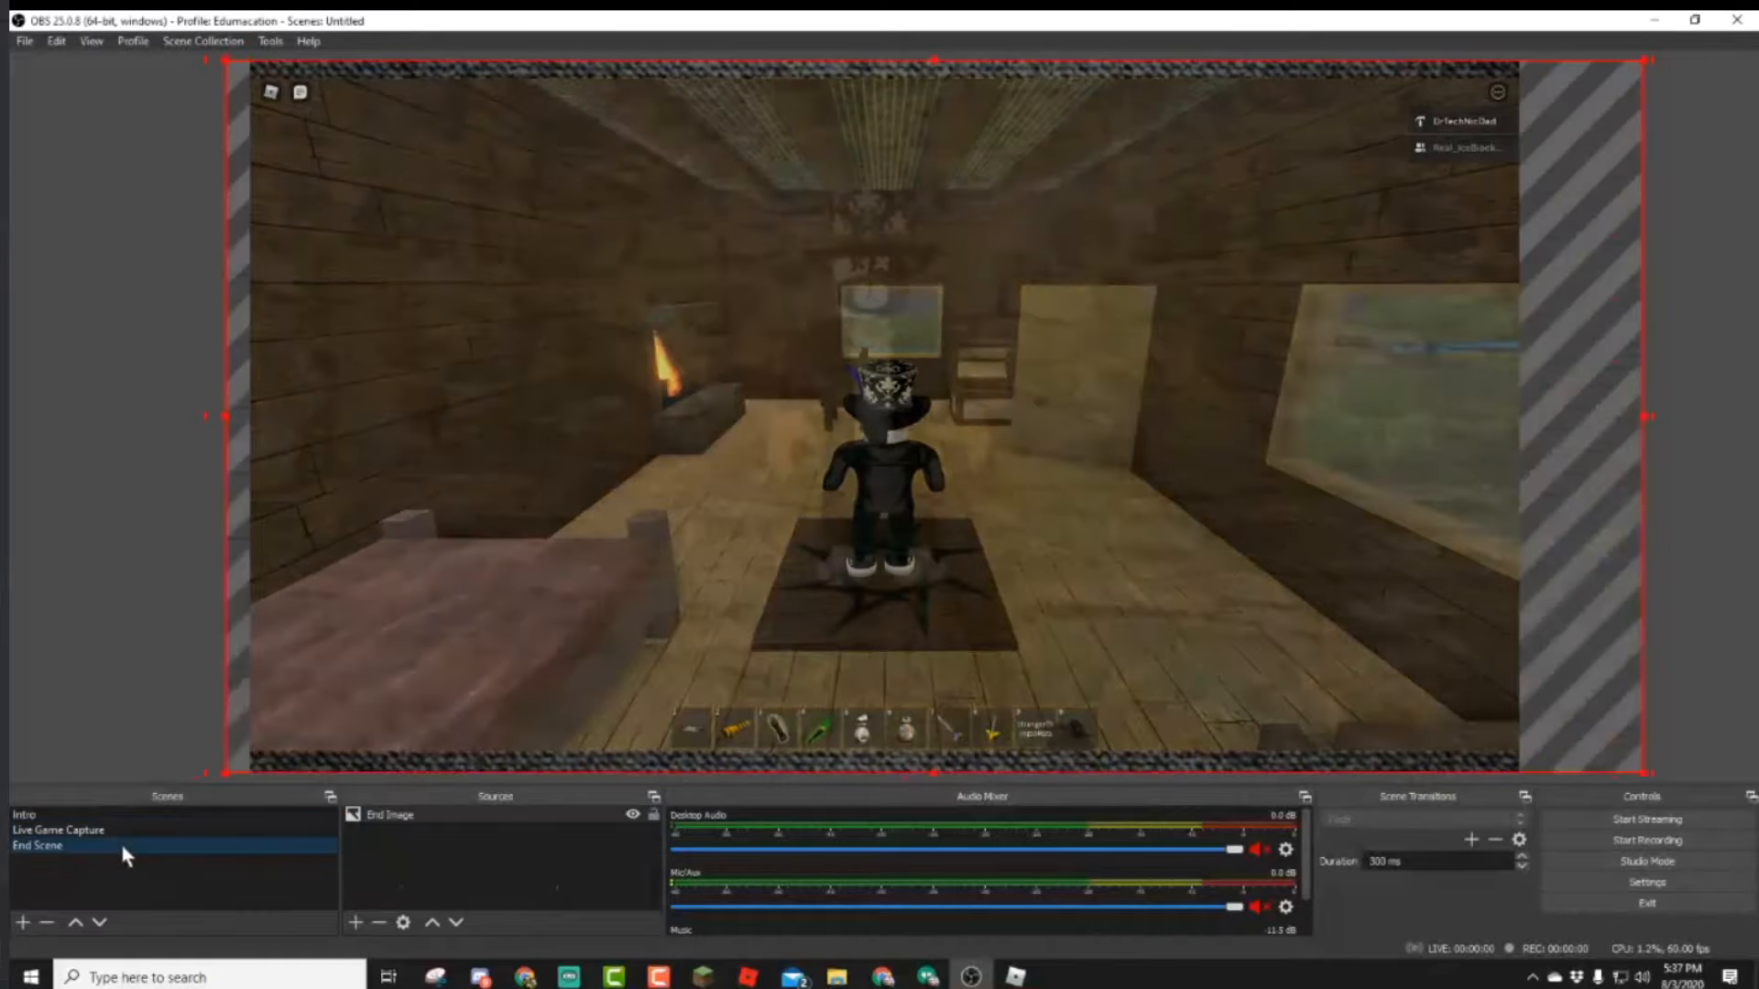
key(ctrl+v)
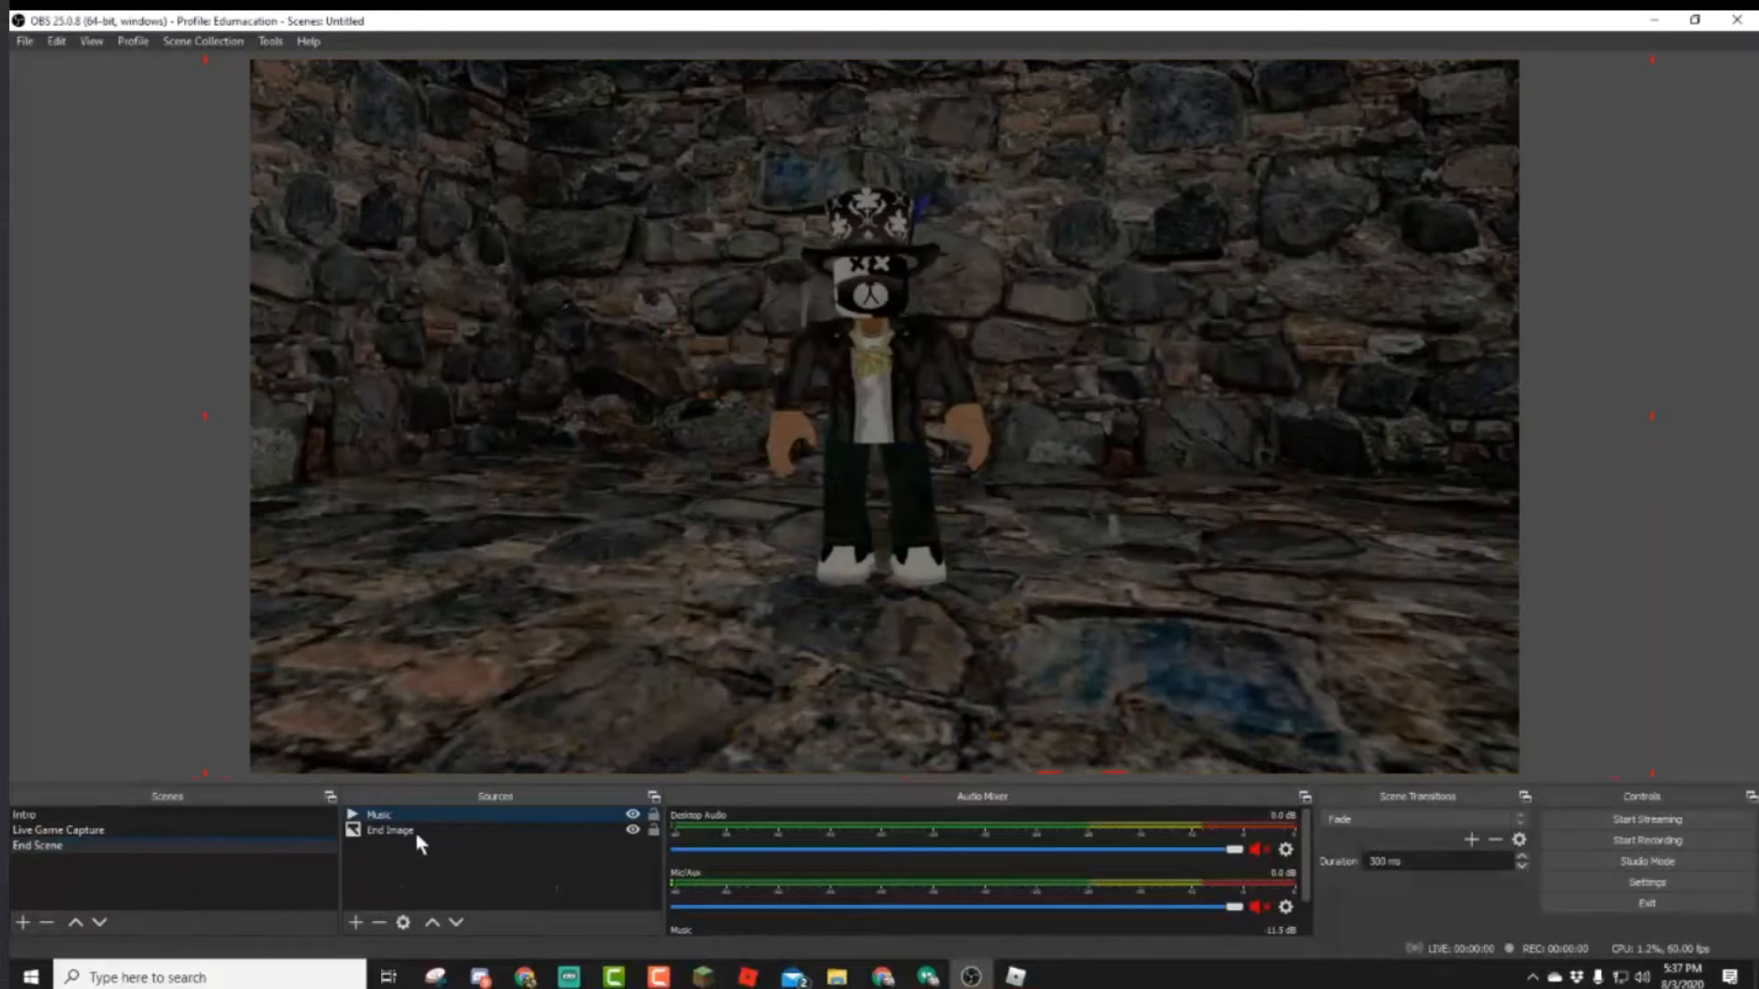
drag(418, 818, 412, 835)
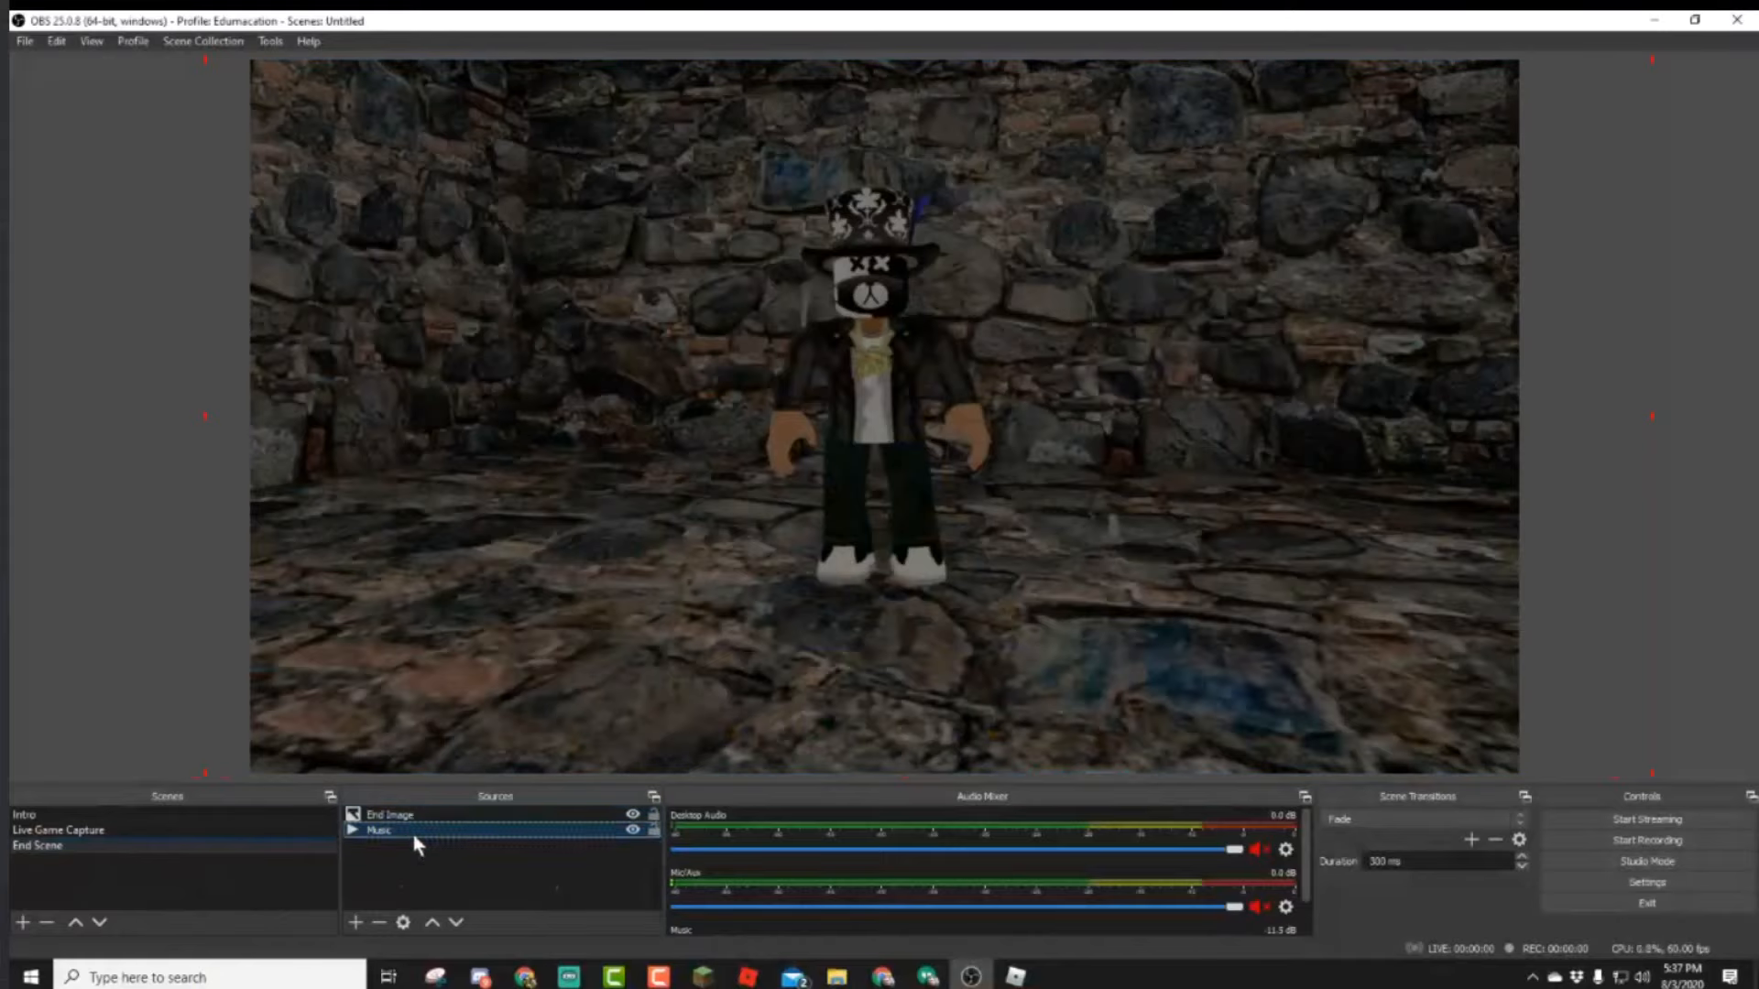
Raise the Music source's volume slightly to about -10.9 dB in the audio mixer.
scroll(888, 865, down, 2)
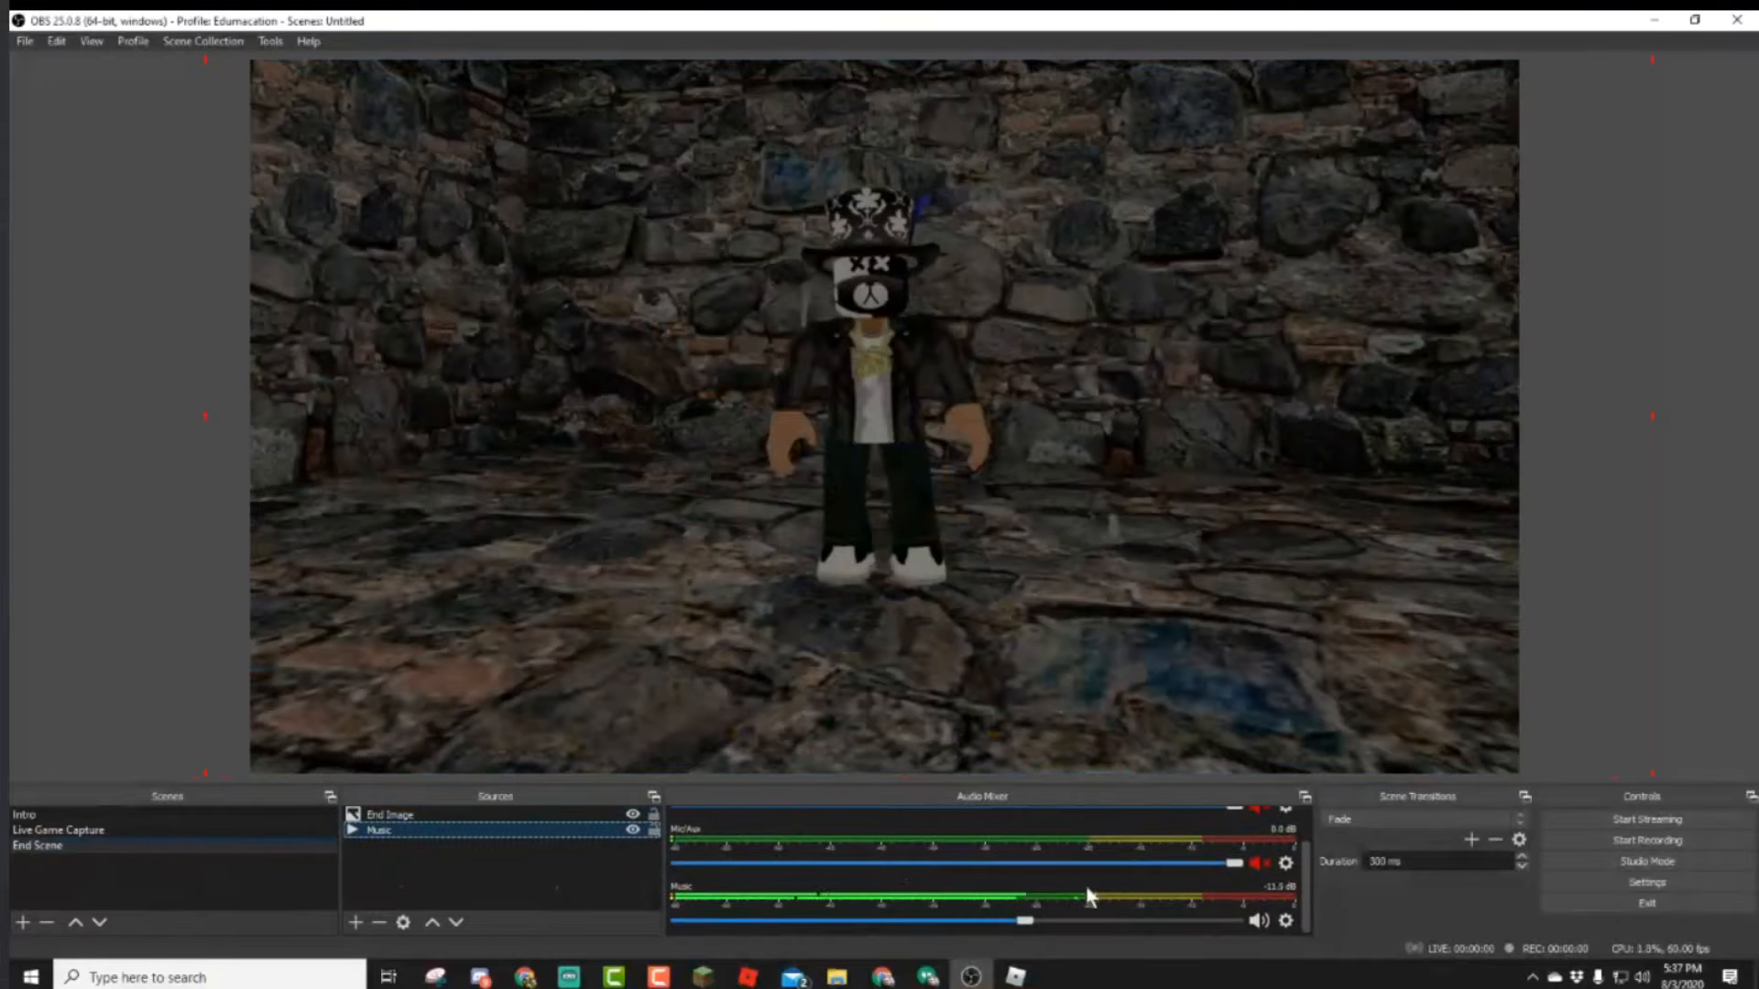
drag(1028, 924, 1032, 922)
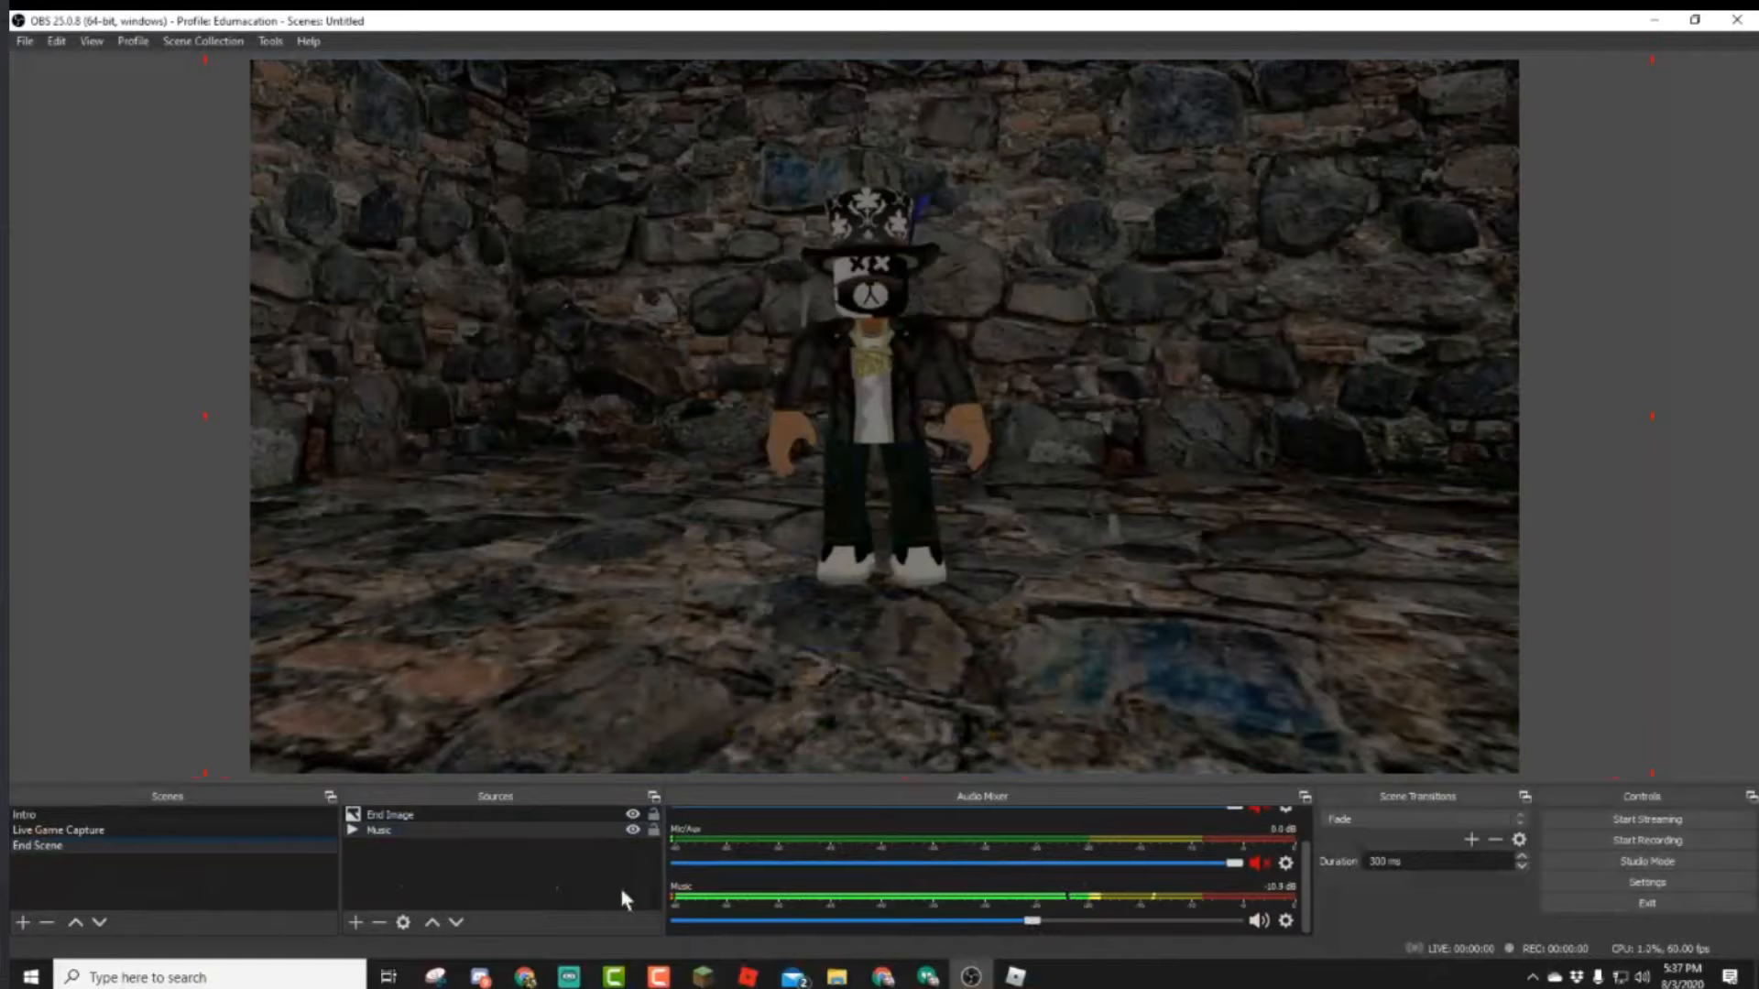
click(551, 887)
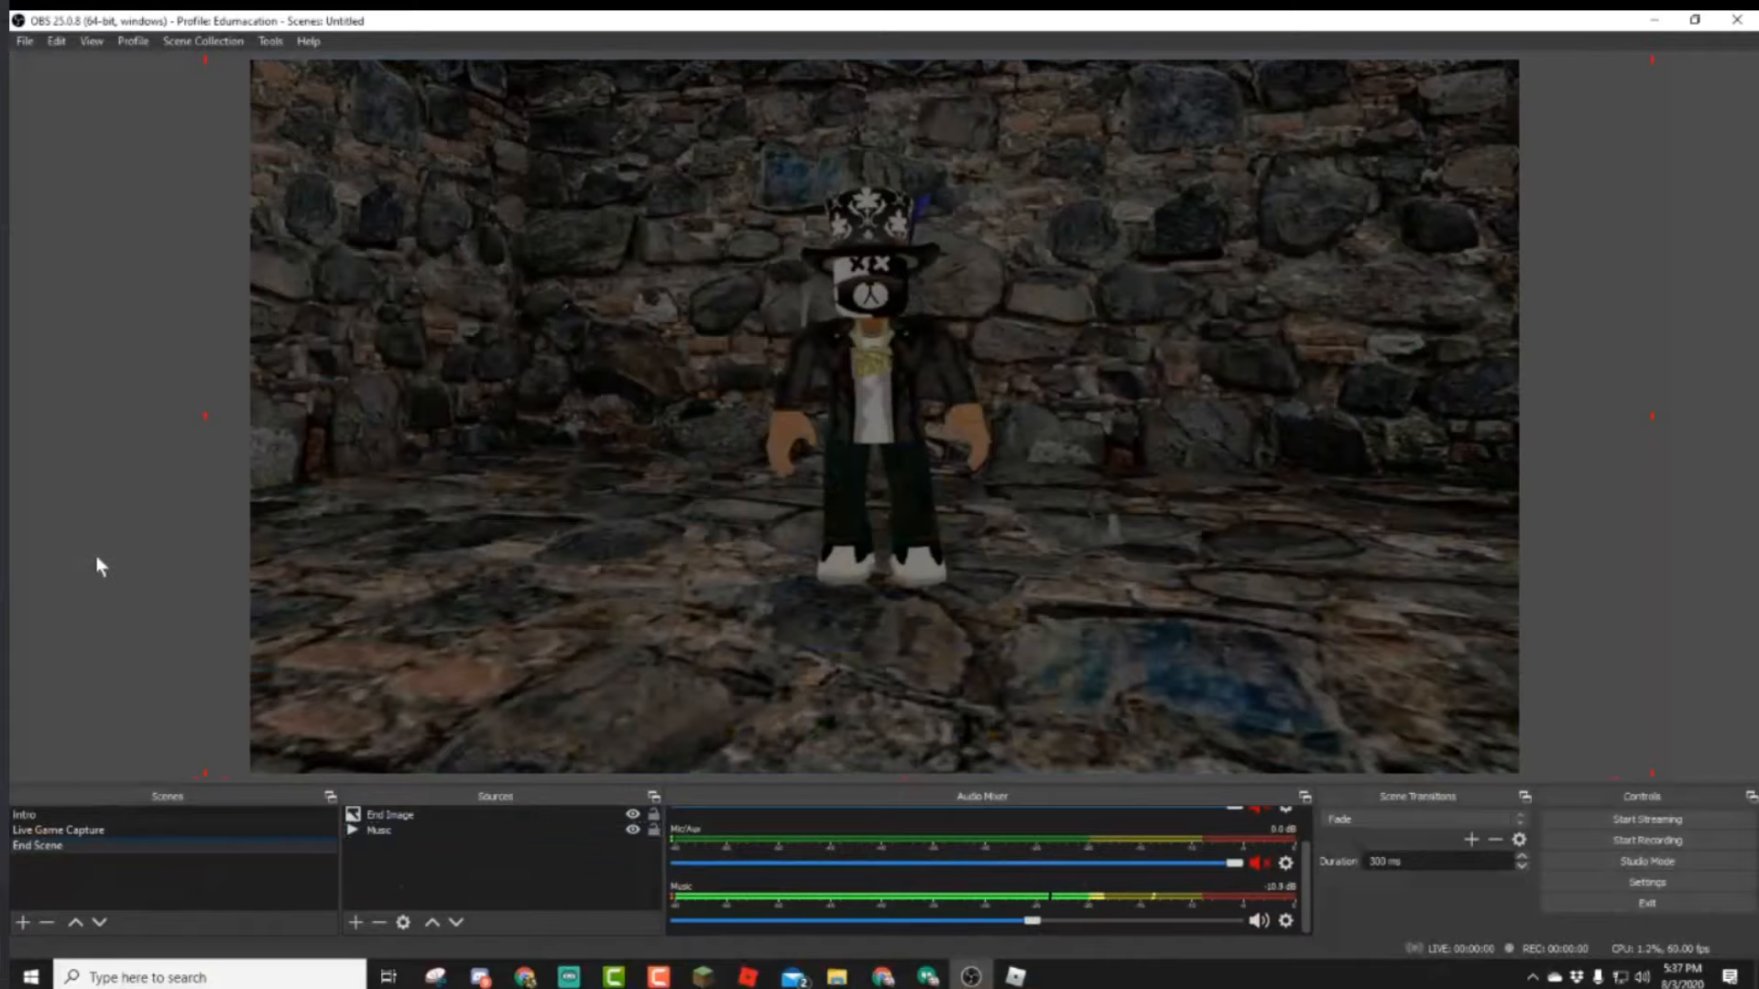
click(467, 667)
In the general settings, turn on automatic recording when streaming and the confirmation dialogs for starting and stopping streams.
click(1639, 885)
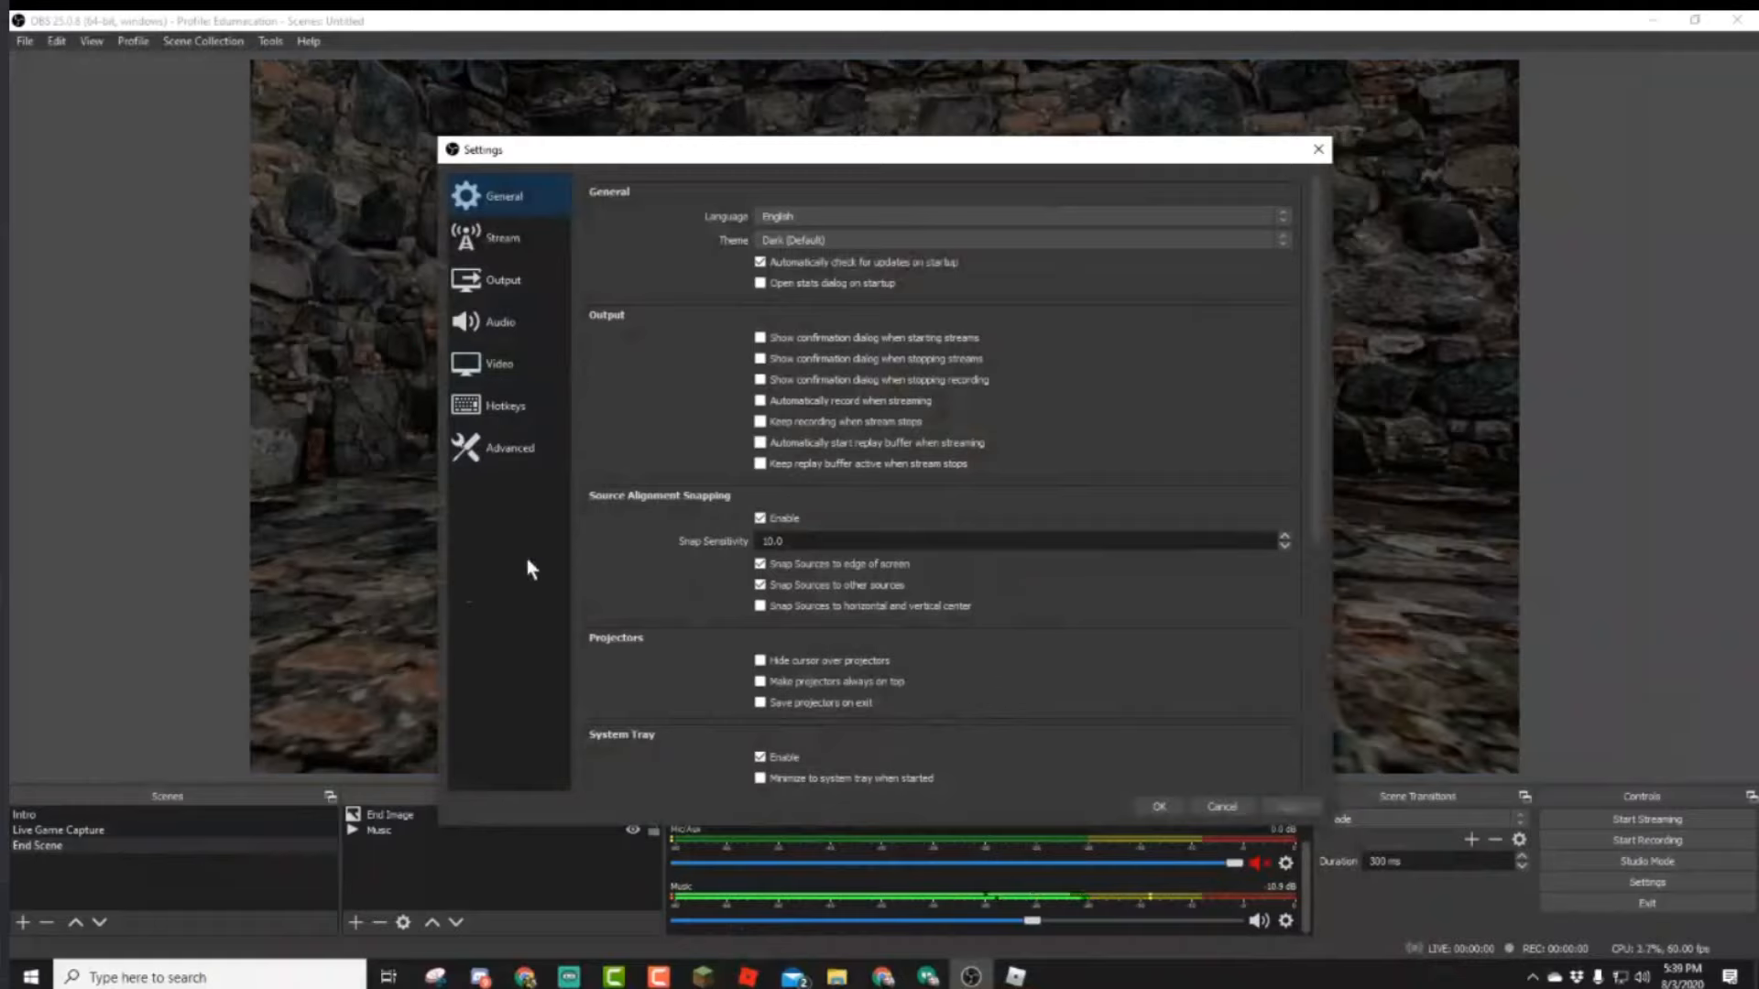
click(760, 400)
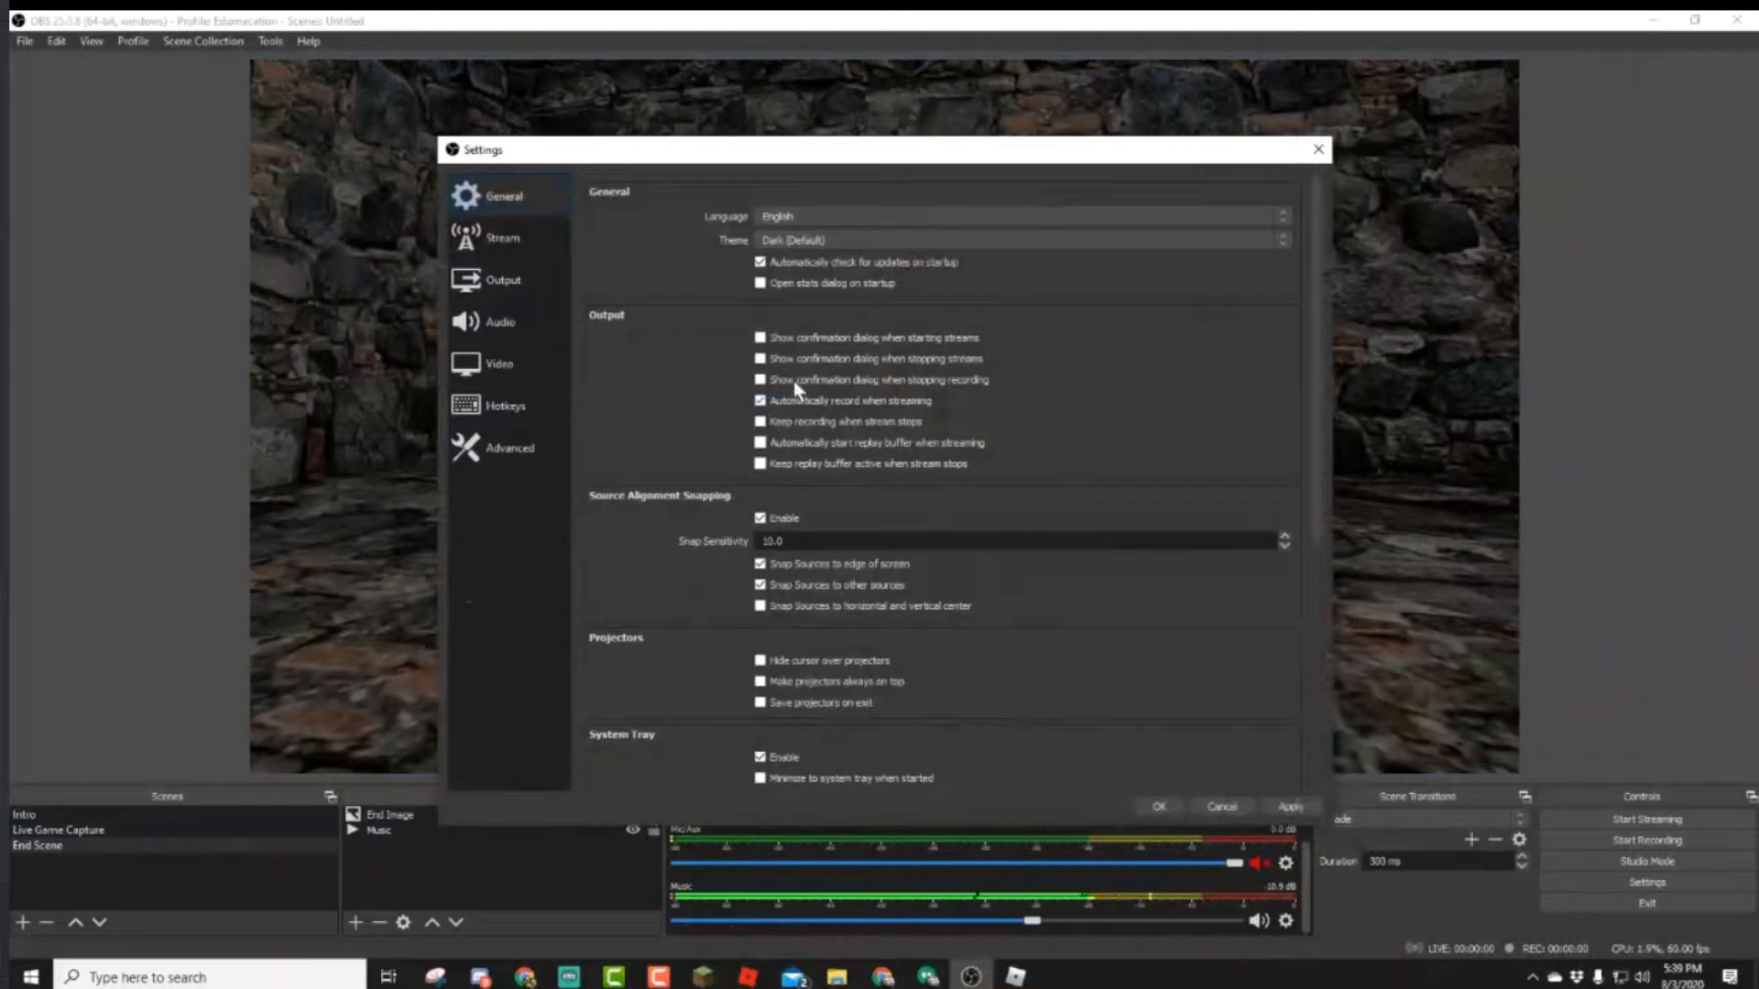
click(760, 338)
click(761, 358)
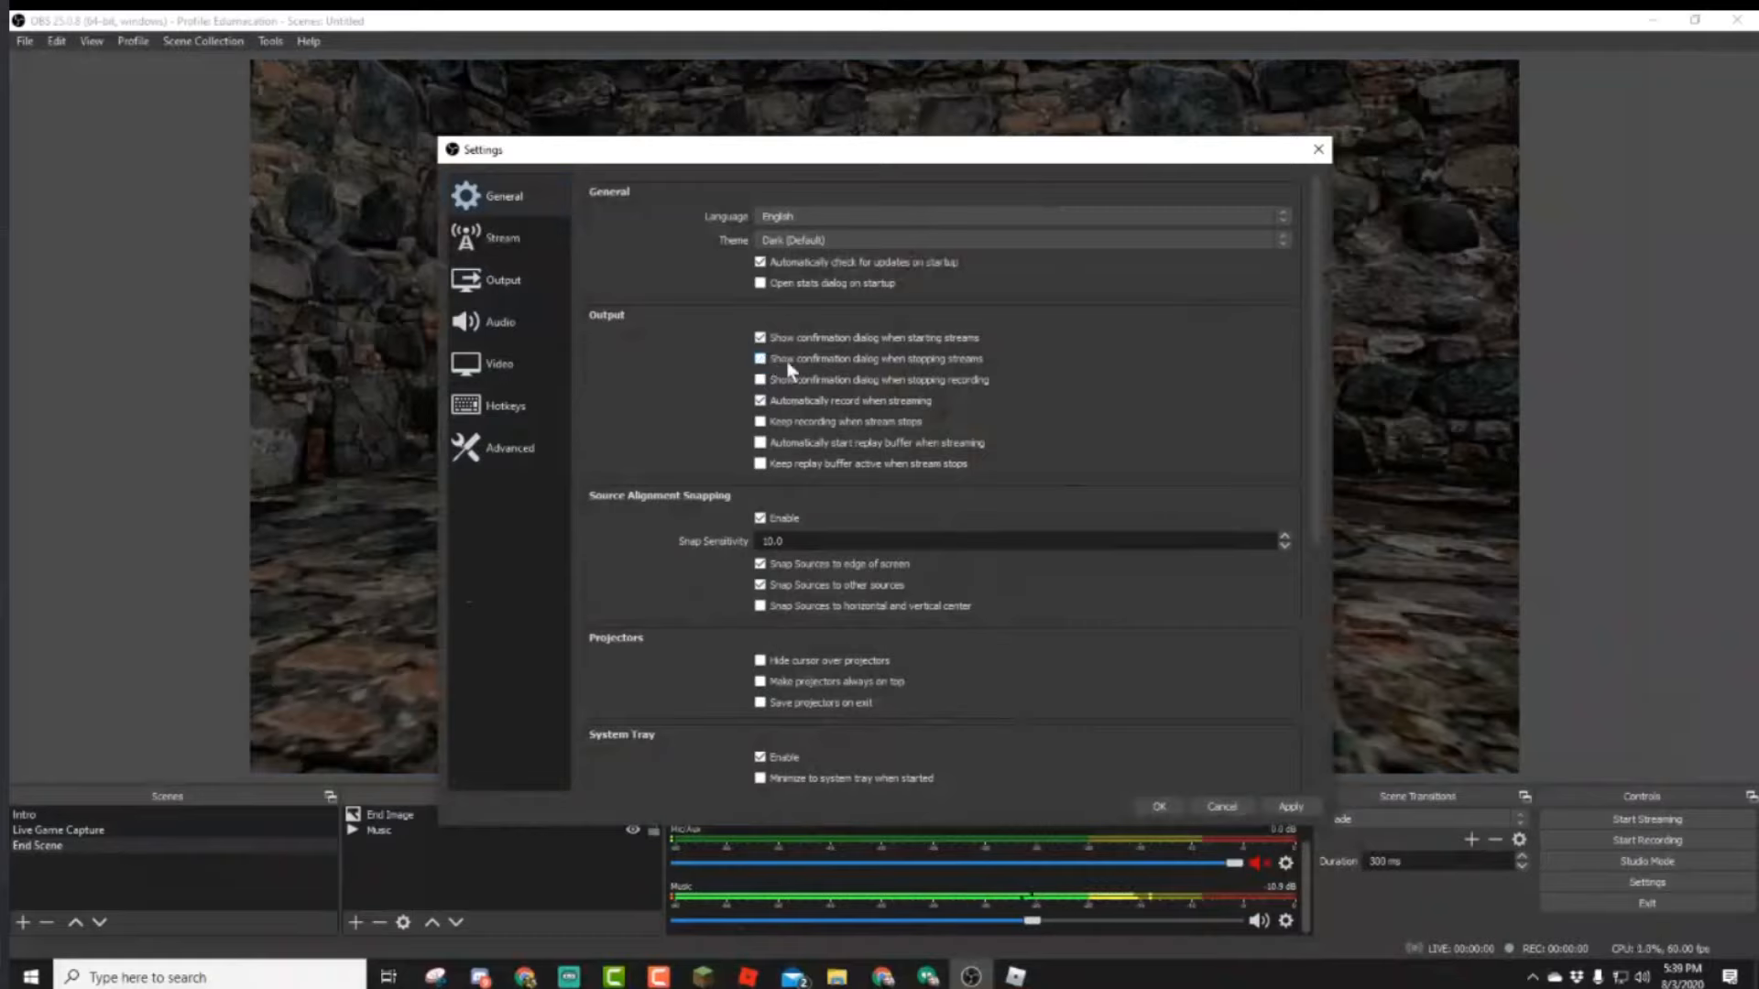